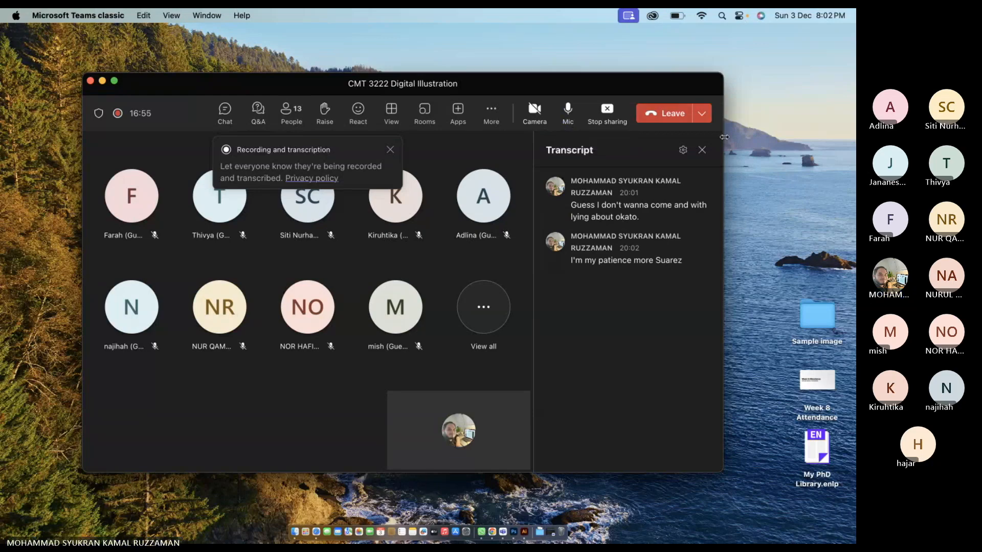
- Dismiss the meeting's transcript pane and recording notice, and switch to Adobe Photoshop 2024
left_click(701, 149)
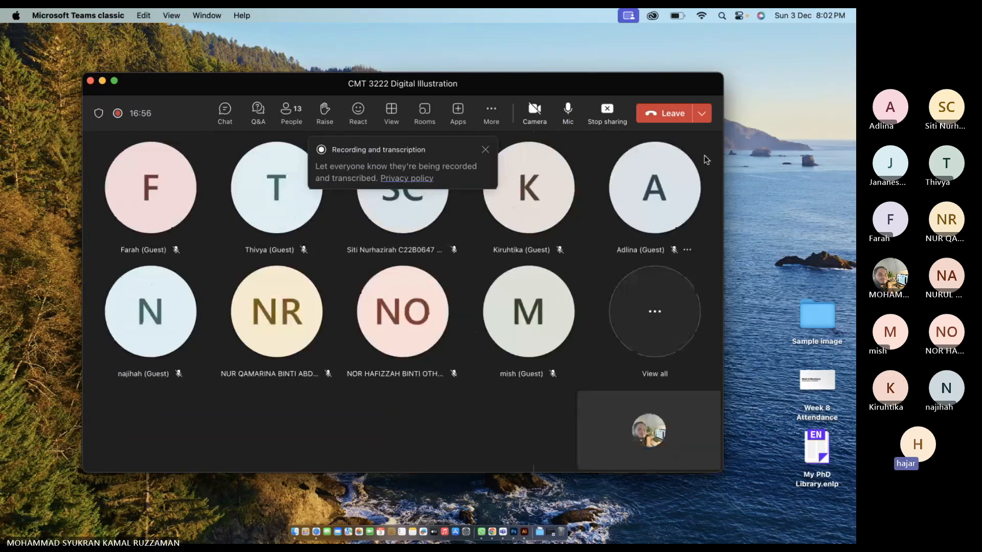
left_click(486, 150)
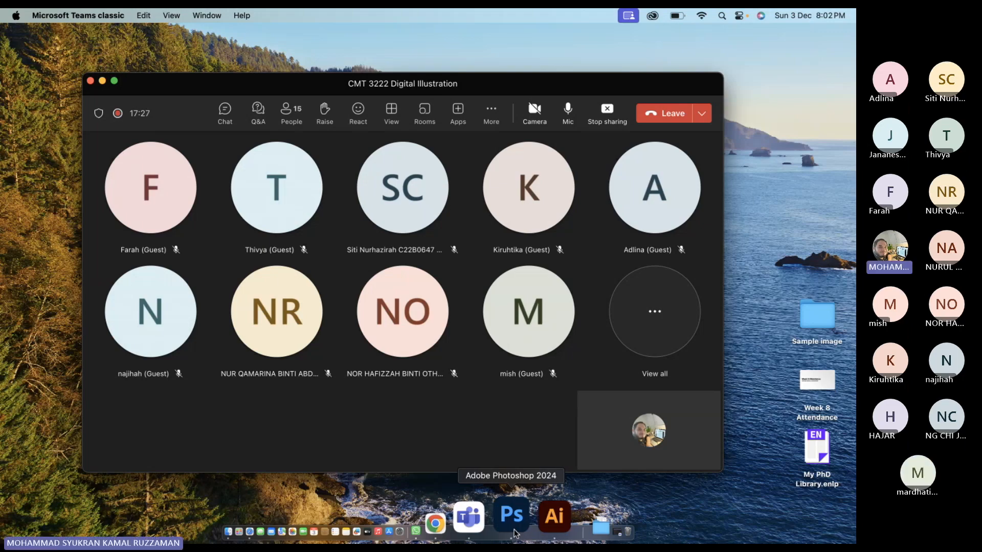
left_click(511, 516)
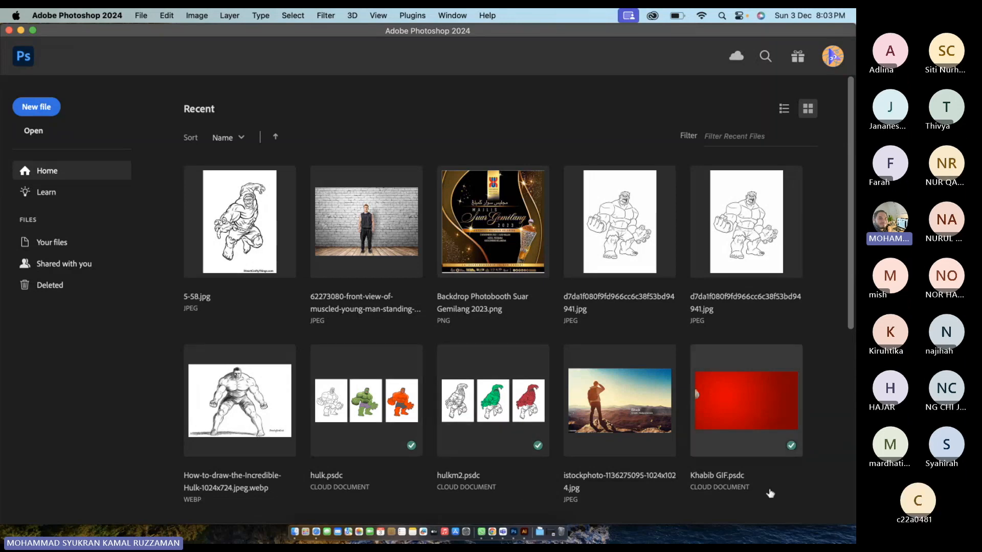
- Open the PNG screenshot from the desktop's Sample image folder in Adobe Photoshop 2024
key("F11")
double_click(807, 321)
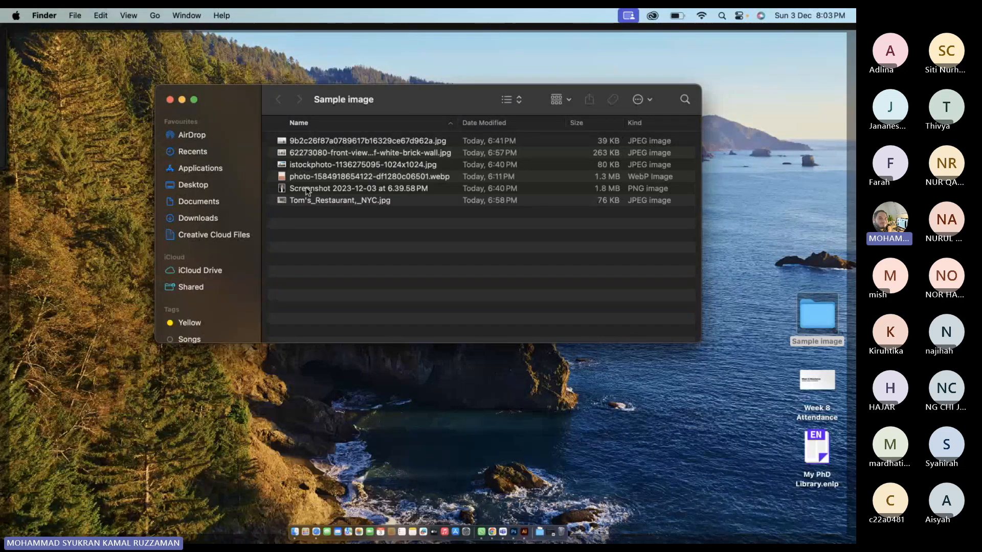
right_click(307, 189)
mouse_move(379, 208)
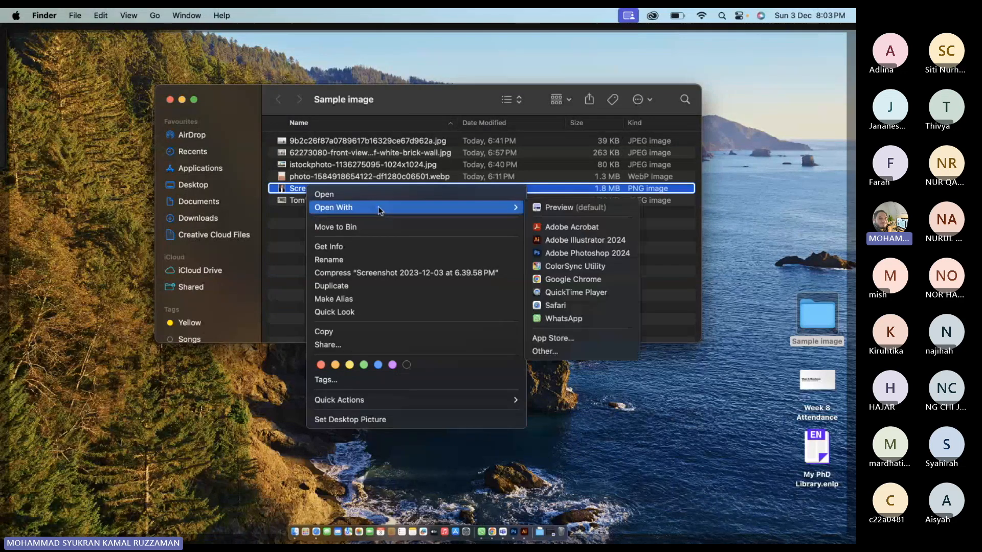
left_click(556, 252)
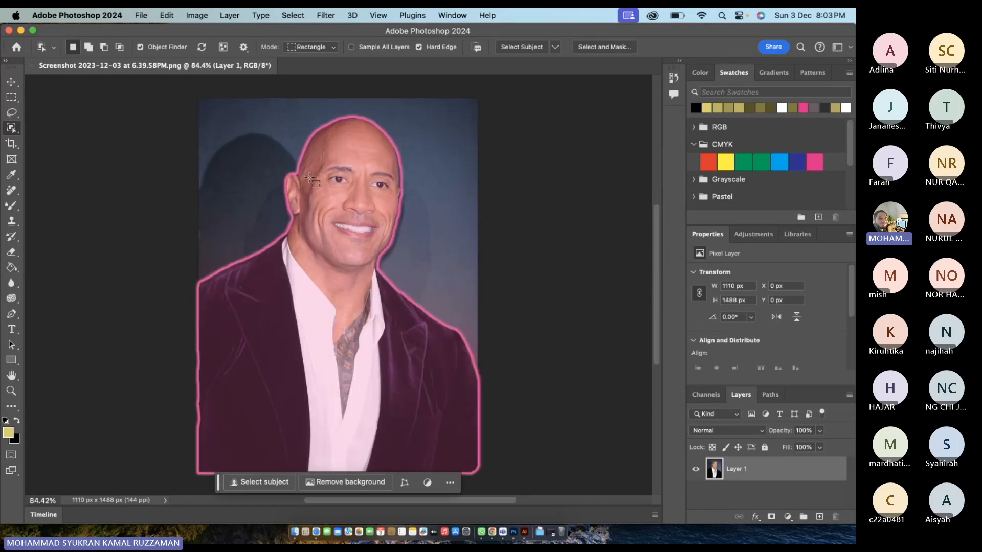
- Select the man's mouth, jaw and chin freehand with the Lasso tool, an area of about 322 by 302 px
scroll(280, 204, "up", 3)
scroll(279, 204, "up", 3)
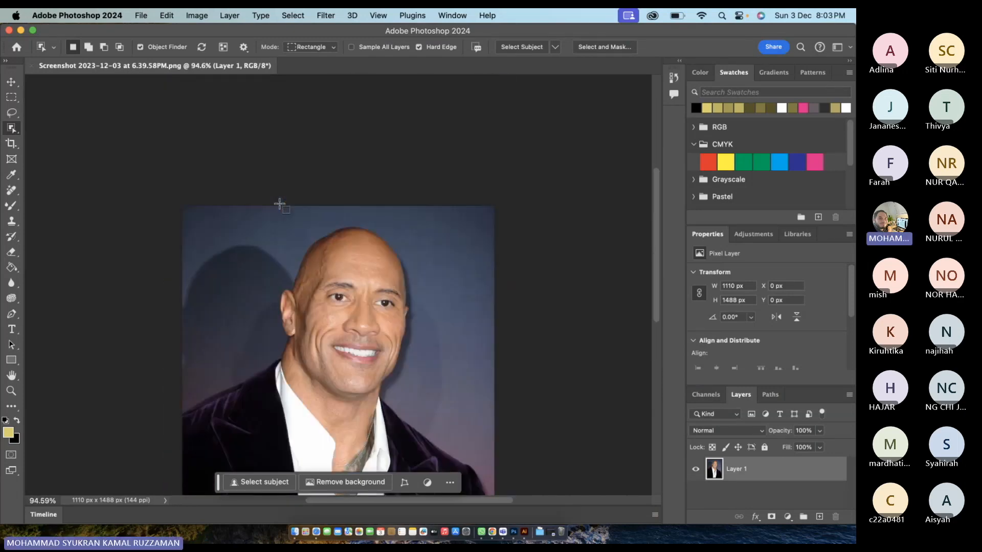
scroll(465, 201, "up", 2)
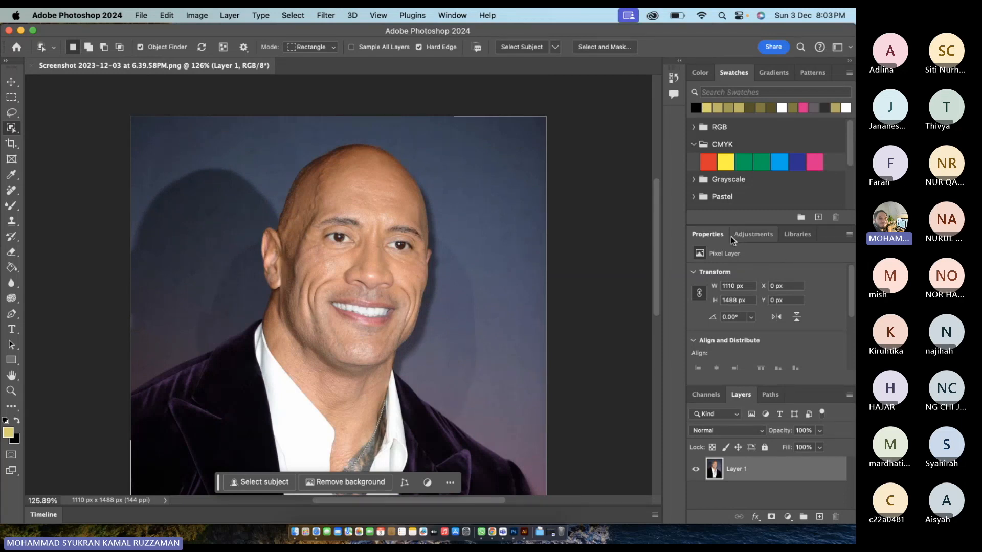
scroll(755, 299, "down", 4)
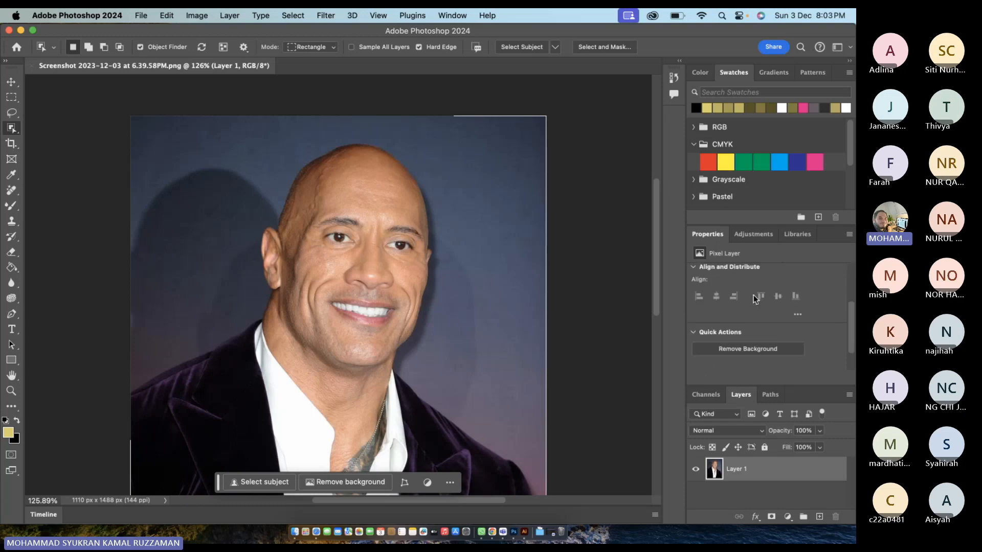
scroll(755, 299, "up", 3)
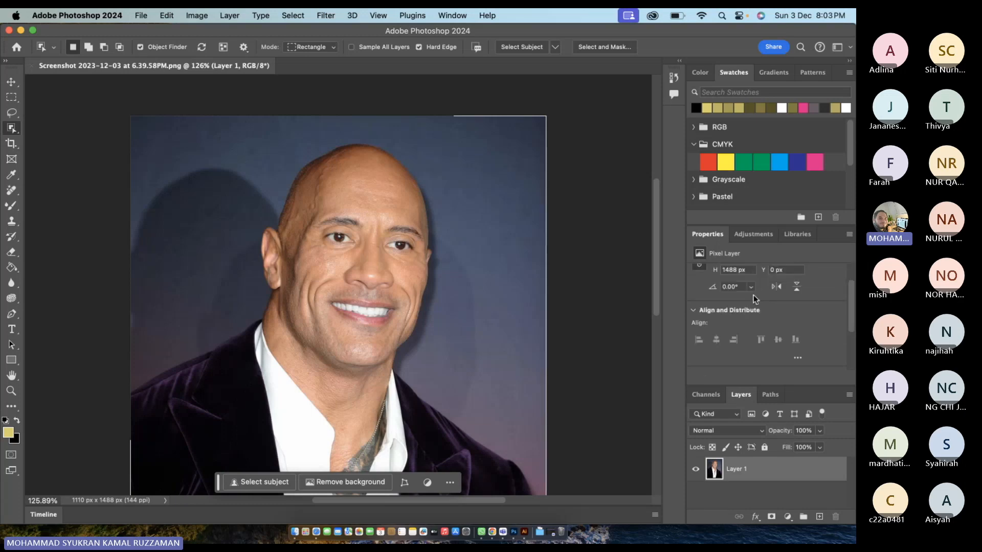
scroll(755, 299, "up", 2)
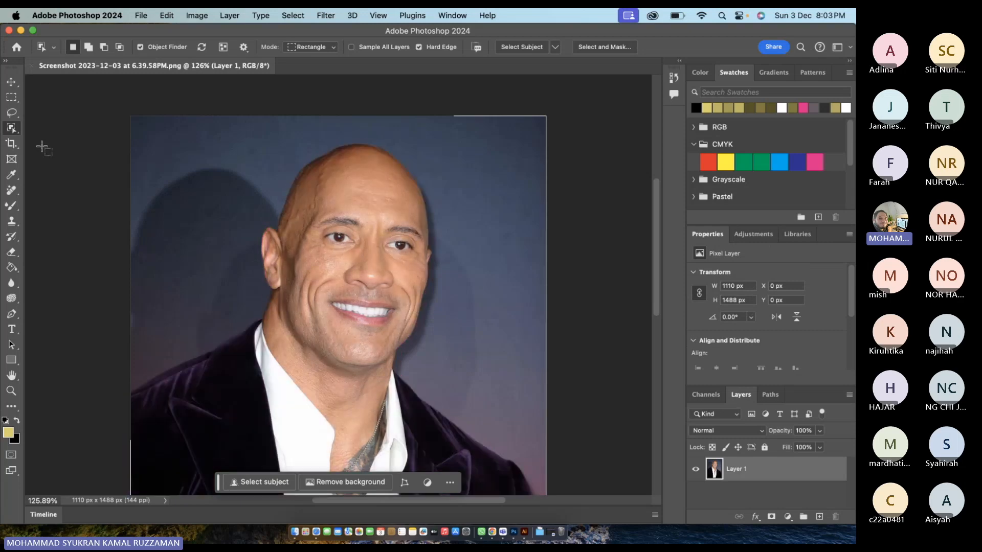
left_click_drag(14, 117, 53, 120)
left_click(57, 112)
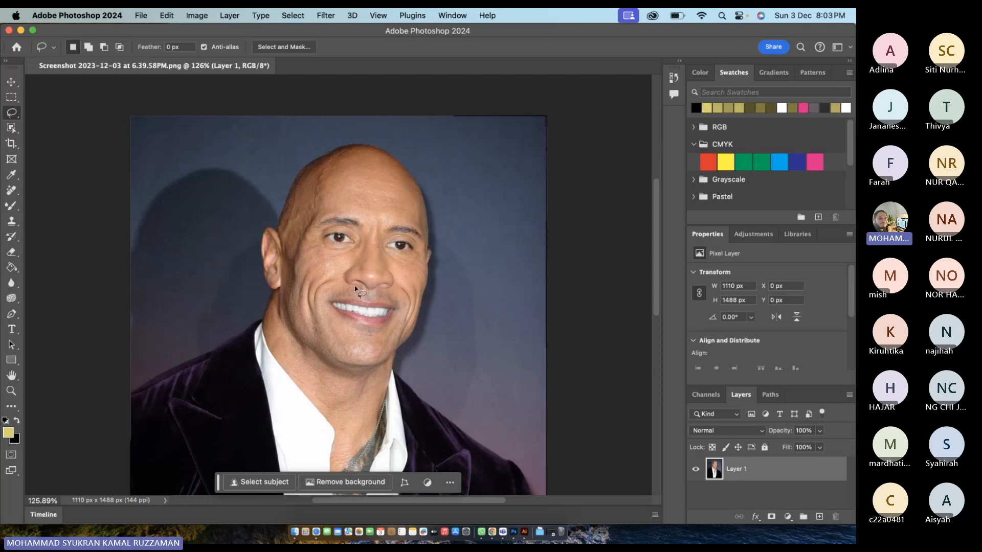
mouse_move(356, 287)
left_mouse_down()
mouse_move(308, 301)
mouse_move(307, 357)
mouse_move(339, 401)
mouse_move(390, 387)
mouse_move(420, 329)
mouse_move(415, 300)
mouse_move(387, 290)
mouse_move(361, 295)
left_mouse_up()
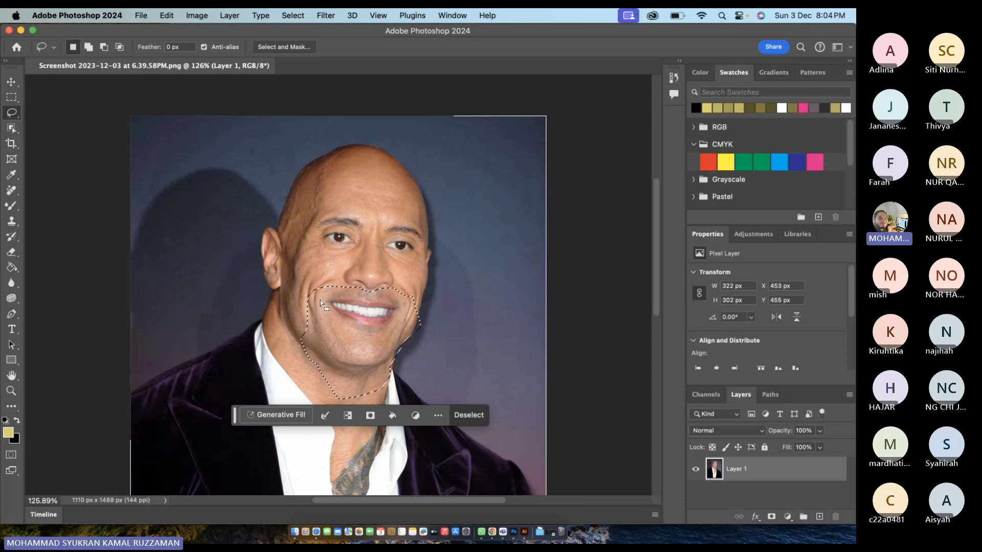
- Generate a beard in the selected lower face using Generative Fill with the prompt "beard"
scroll(321, 304, "up", 2)
scroll(385, 330, "up", 2)
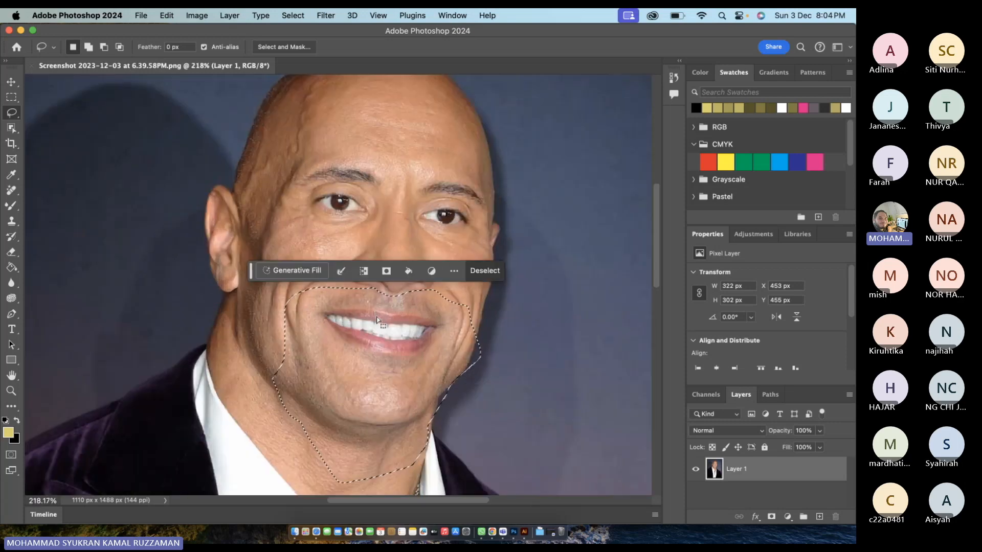
scroll(388, 327, "down", 1)
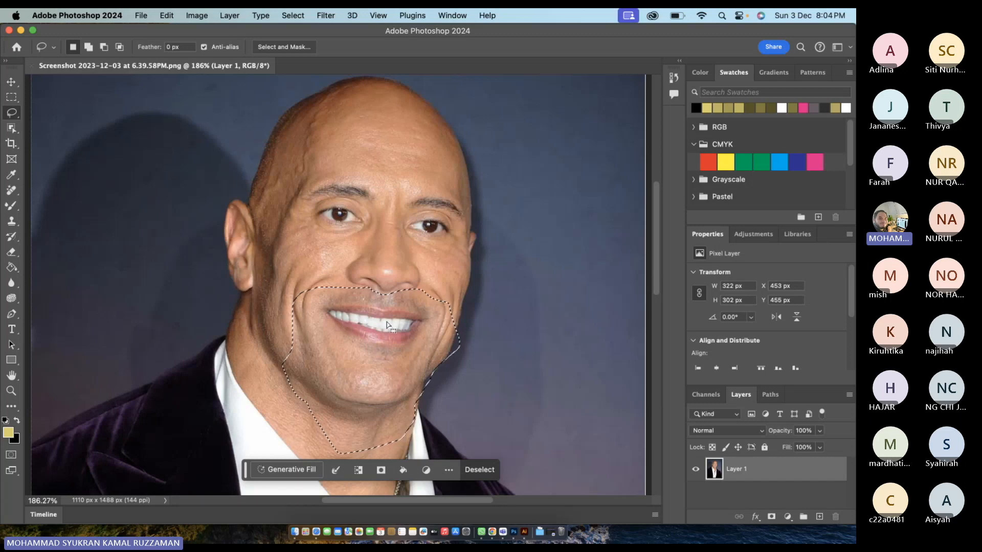
scroll(343, 323, "down", 1)
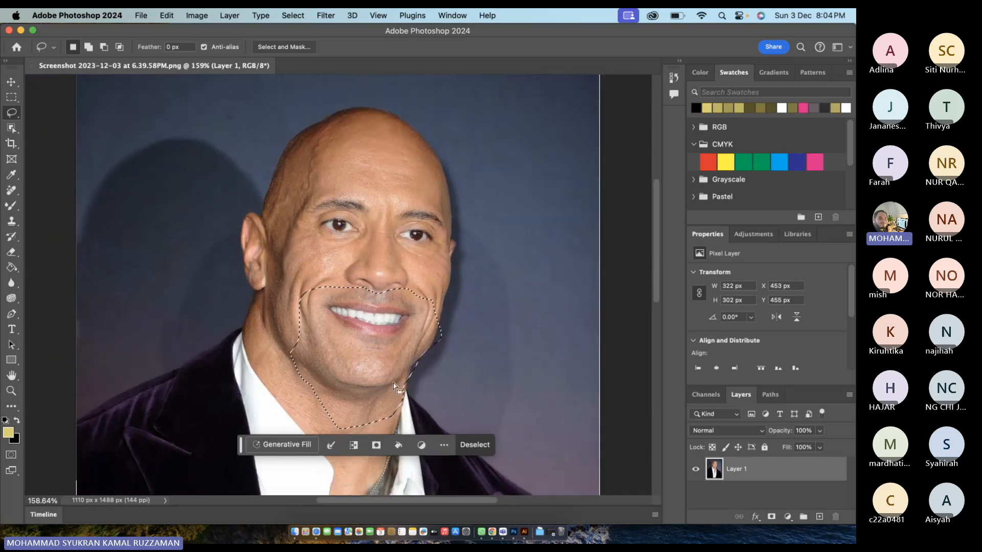
left_click(300, 445)
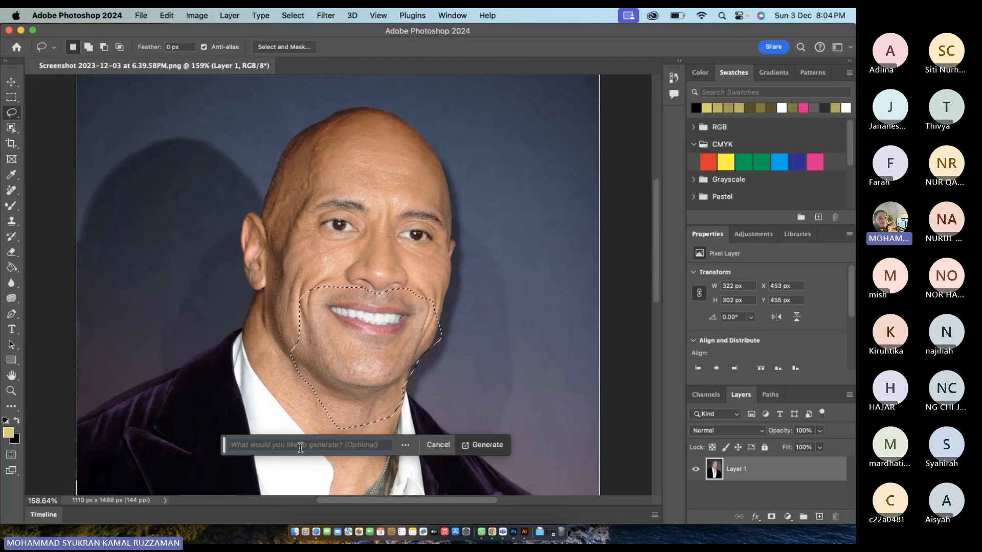
type("beard")
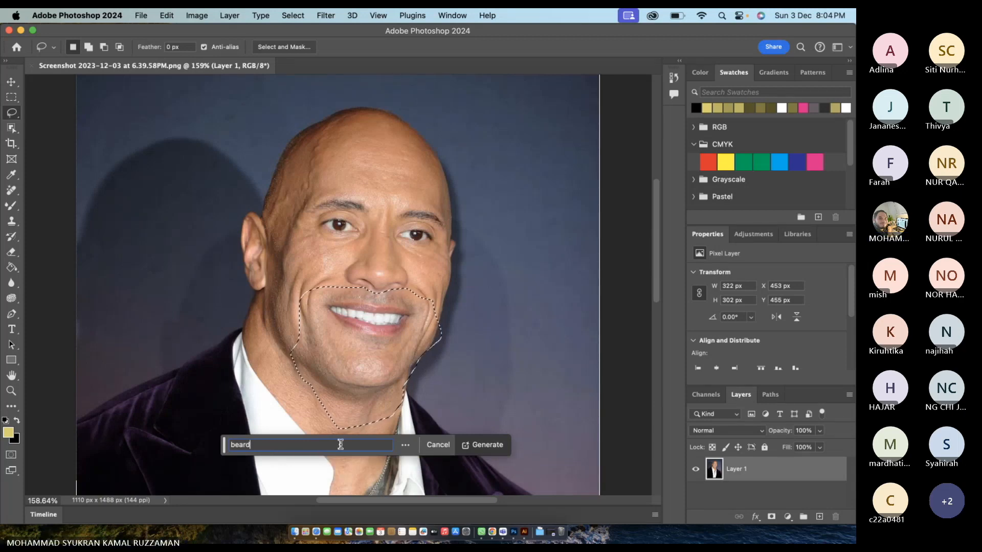
left_click(480, 444)
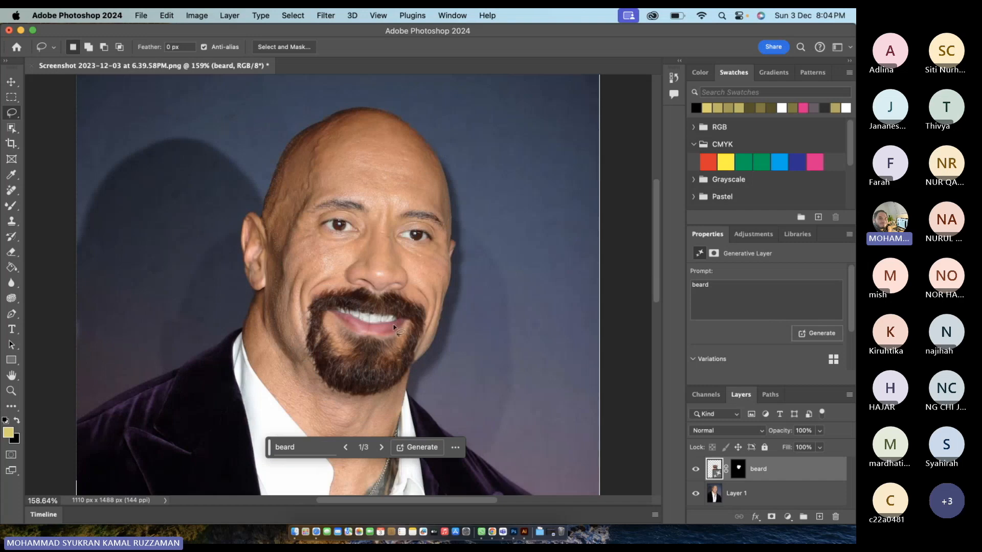
- Compare the generated beard variations on the face and return to the first one
scroll(806, 298, "down", 3)
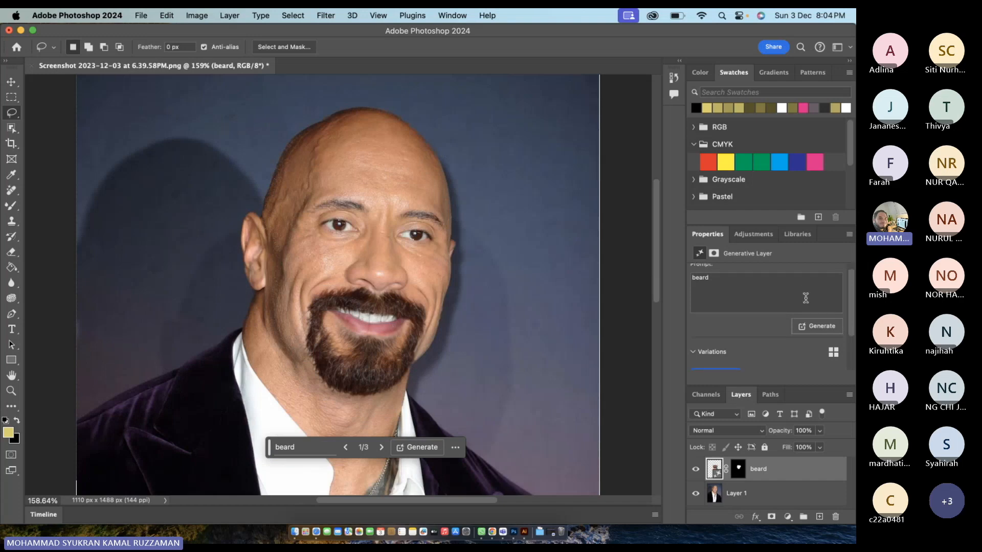
scroll(806, 301, "down", 1)
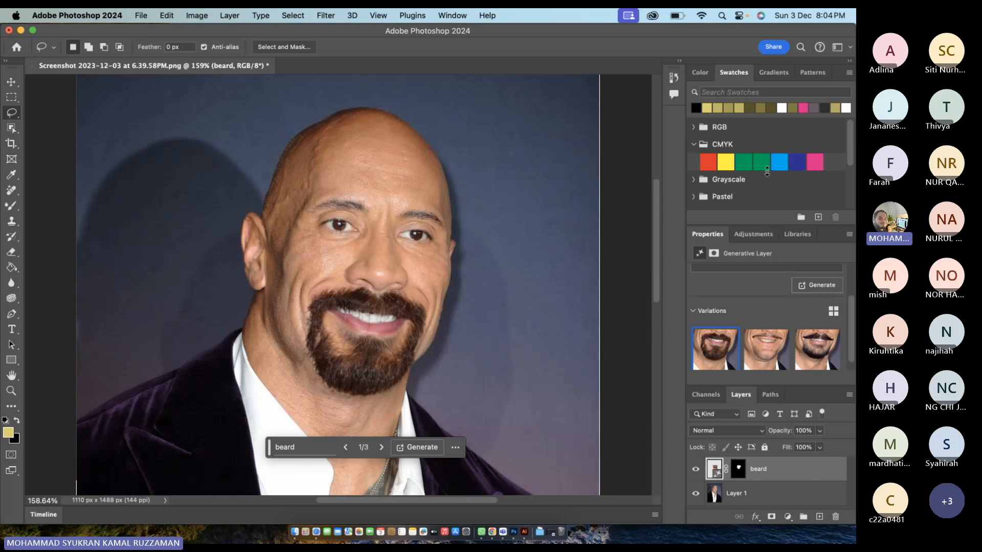
double_click(751, 401)
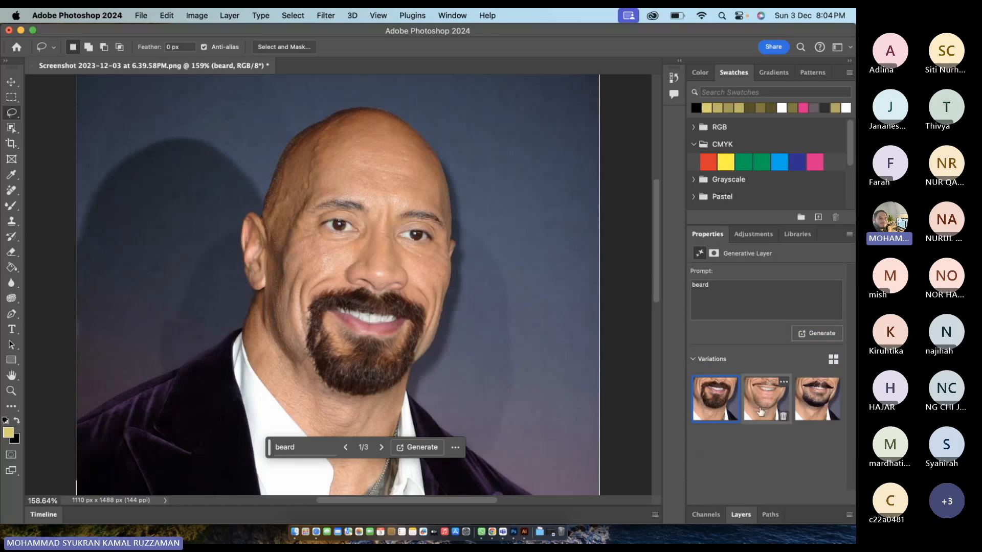
left_click(760, 412)
left_click(712, 410)
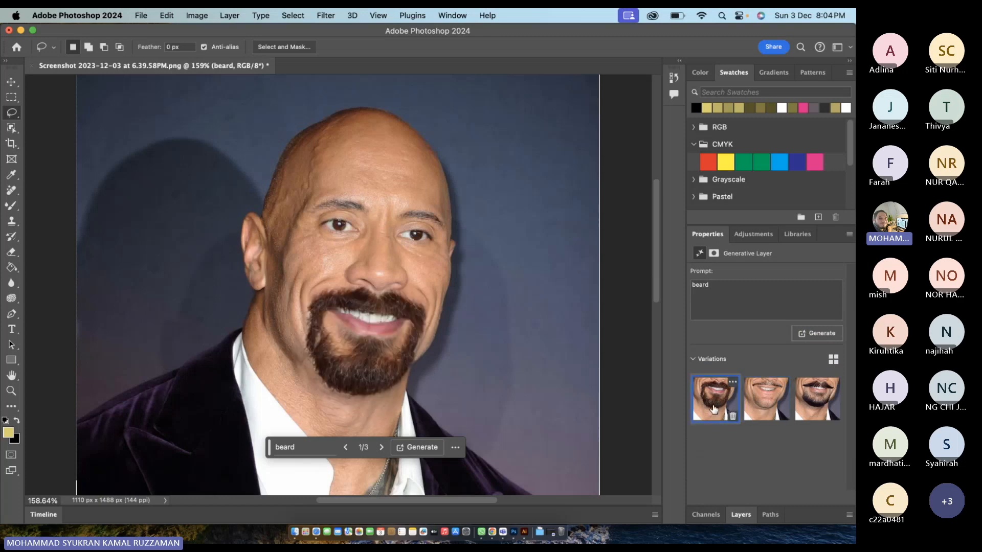
left_click(816, 409)
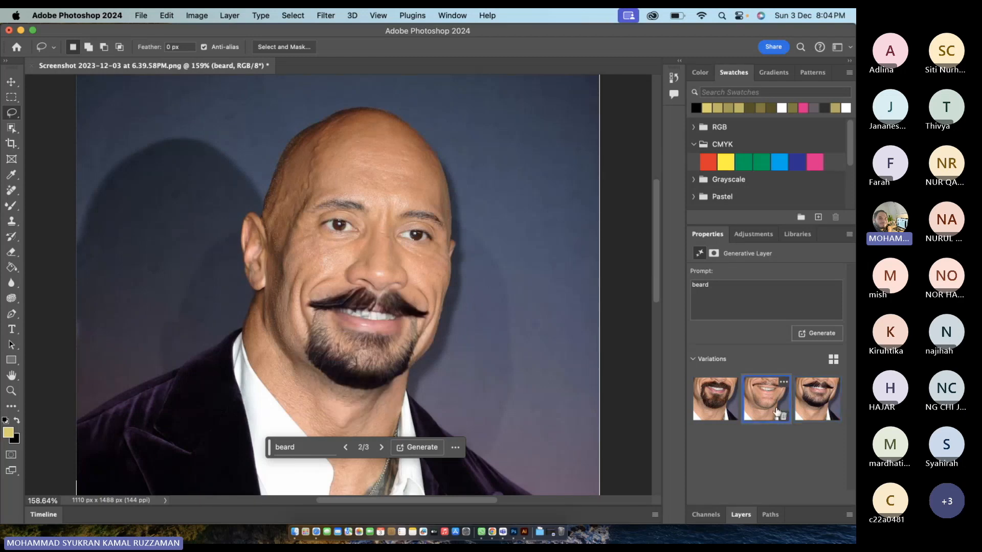
left_click(725, 412)
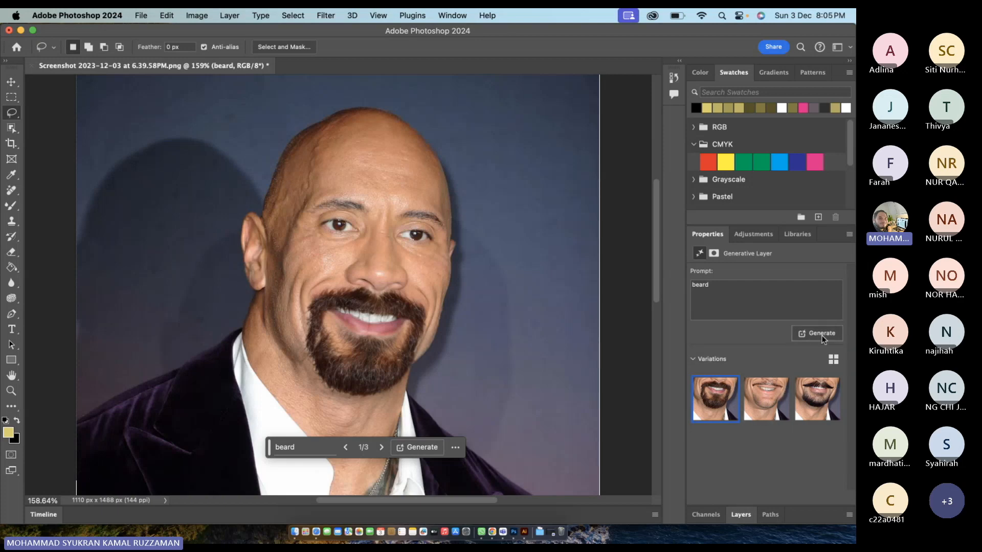
- Toggle the beard layer's visibility off and on to compare the face with and without the fill
left_click(713, 516)
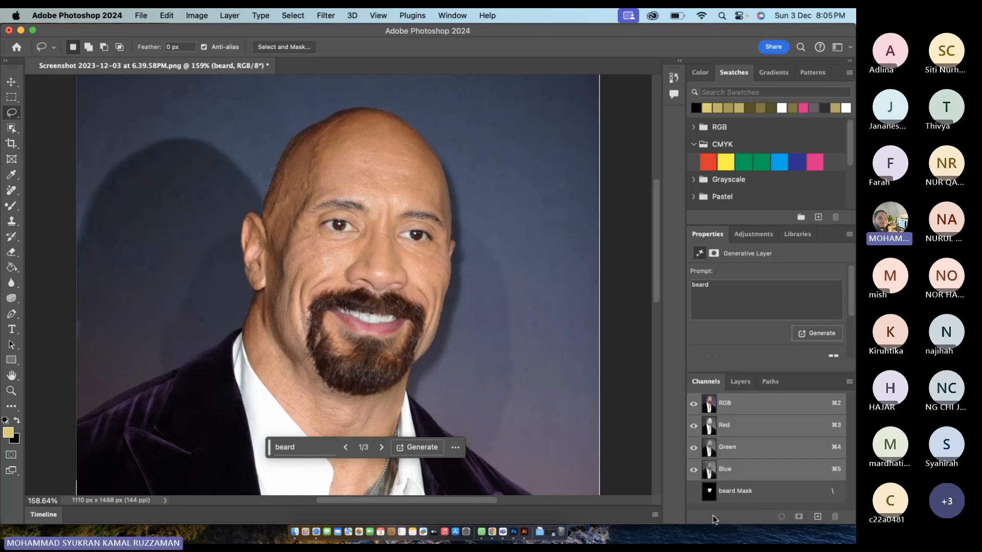
left_click(743, 383)
left_click(695, 457)
left_click(696, 459)
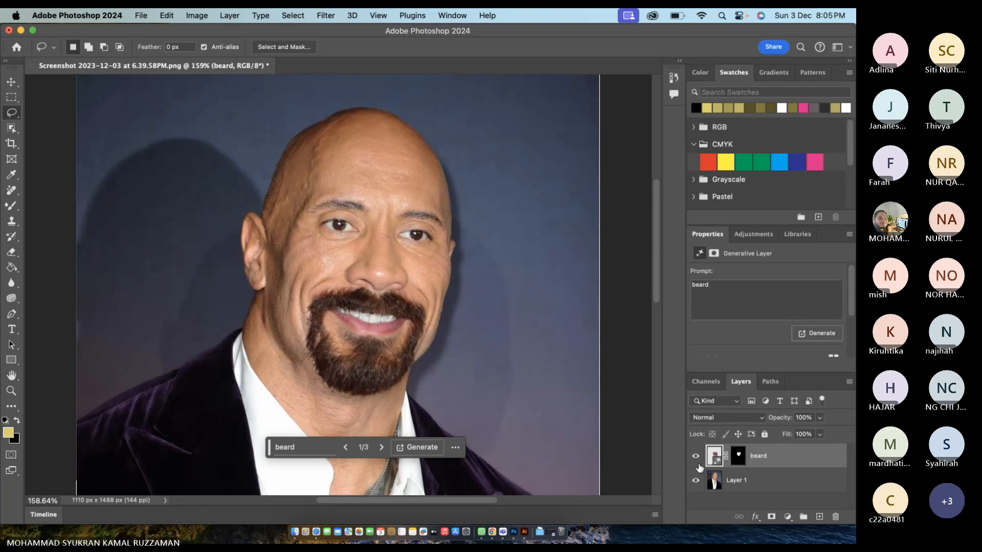
left_click(696, 458)
left_click(697, 460)
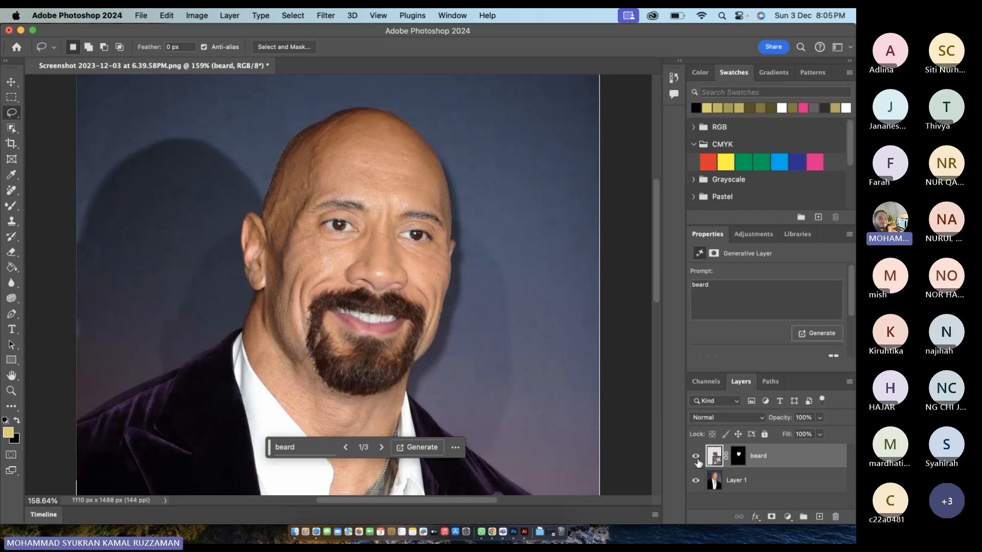
- Select the bald head from the forehead to slightly beyond its outline freehand with the Lasso tool
left_click(10, 112)
left_click(53, 112)
mouse_move(285, 134)
left_mouse_down()
mouse_move(256, 235)
mouse_move(269, 238)
mouse_move(376, 181)
mouse_move(420, 196)
left_mouse_up()
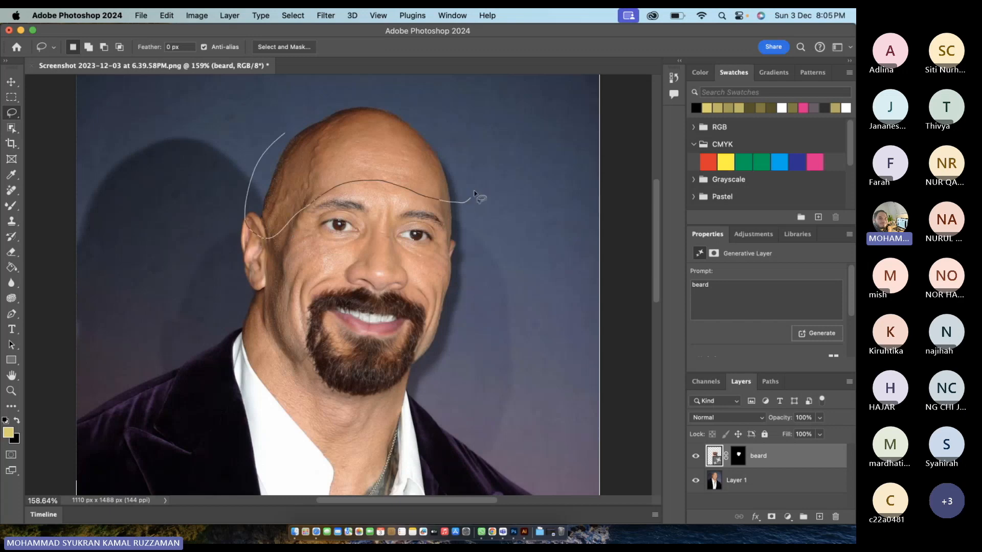
mouse_move(422, 115)
left_mouse_down()
mouse_move(369, 93)
mouse_move(331, 96)
mouse_move(271, 145)
left_mouse_up()
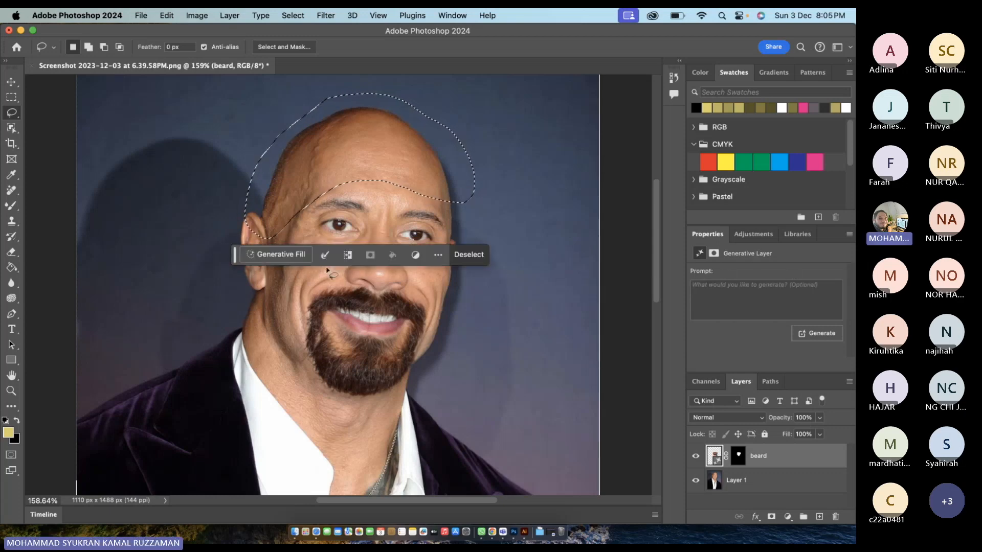
- Generate hair in the selected head area using Generative Fill with the prompt "long hair"
left_click(271, 253)
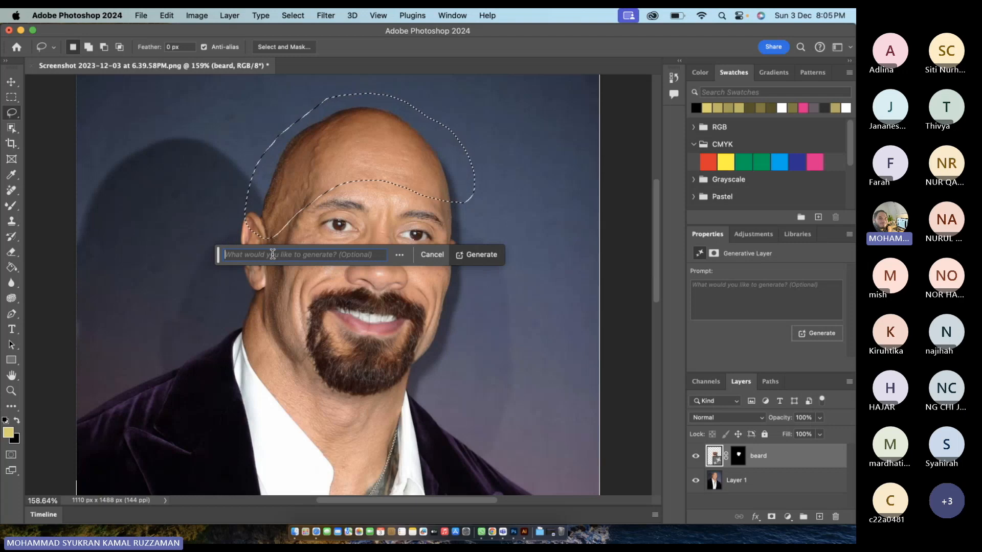
type("lo")
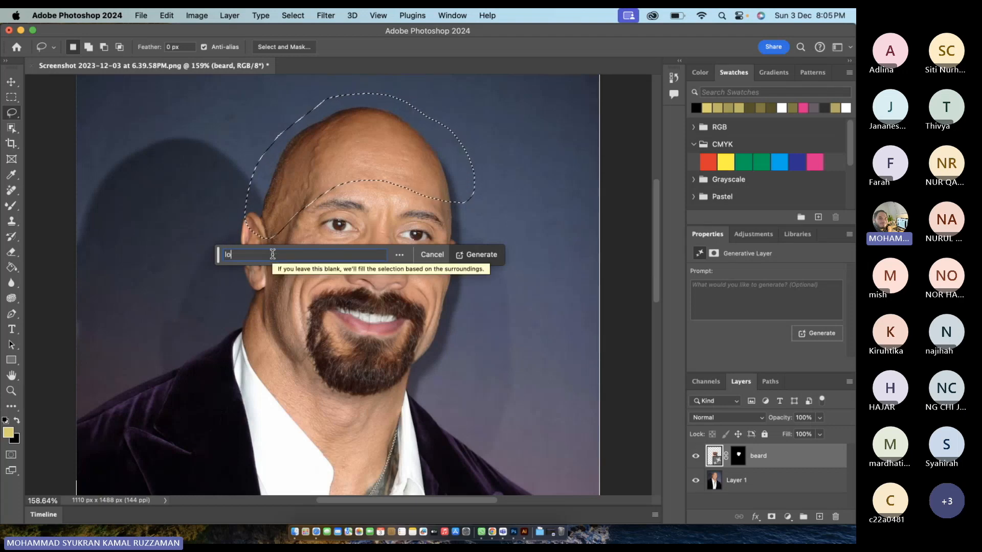
type("ng hair")
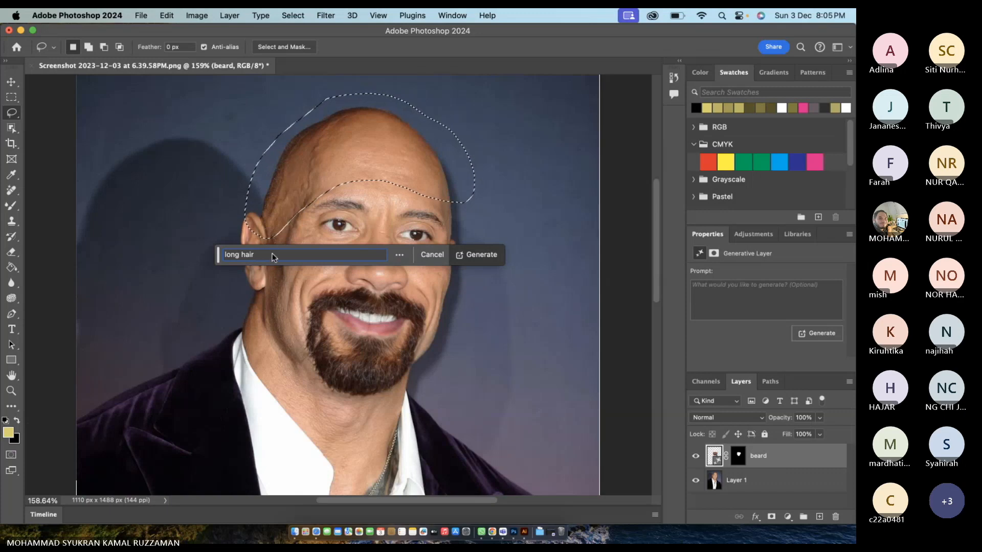
key("Return")
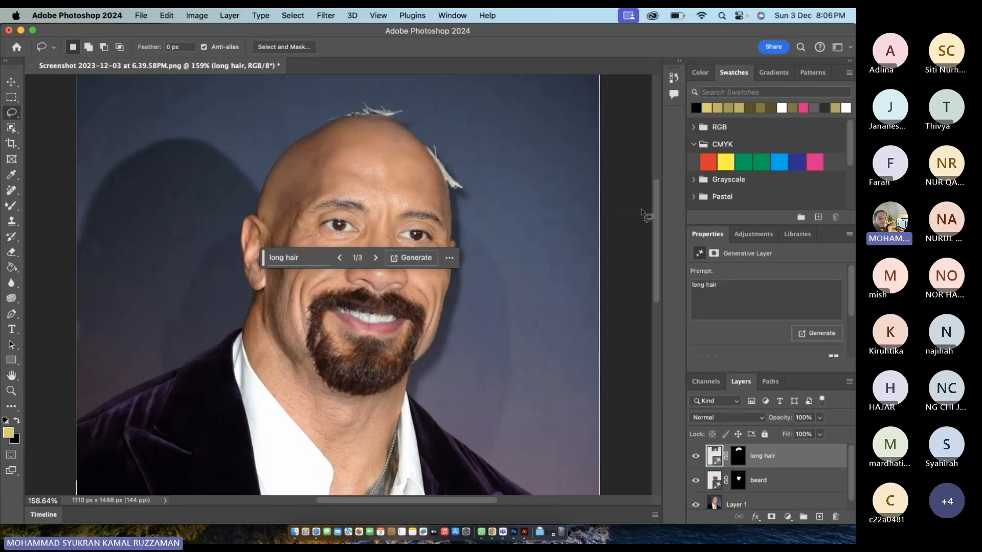
- Compare the three generated long hair variations on the head and undo the long hair fill
scroll(767, 312, "down", 3)
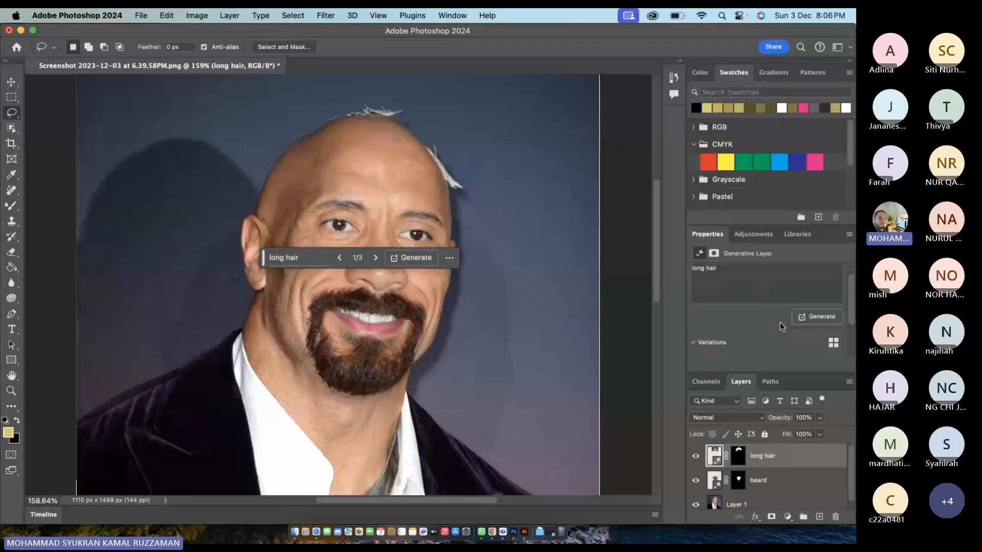
left_click(769, 332)
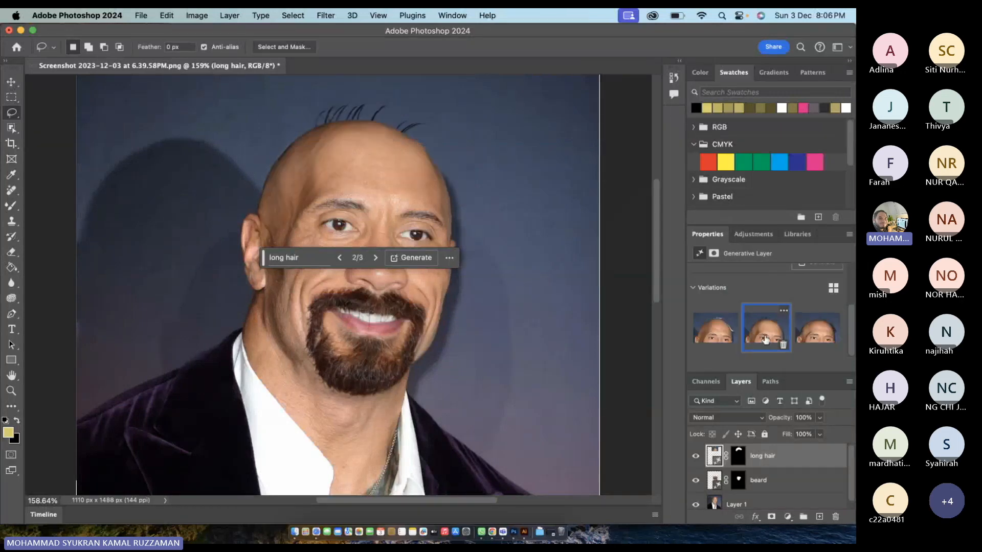
left_click(822, 334)
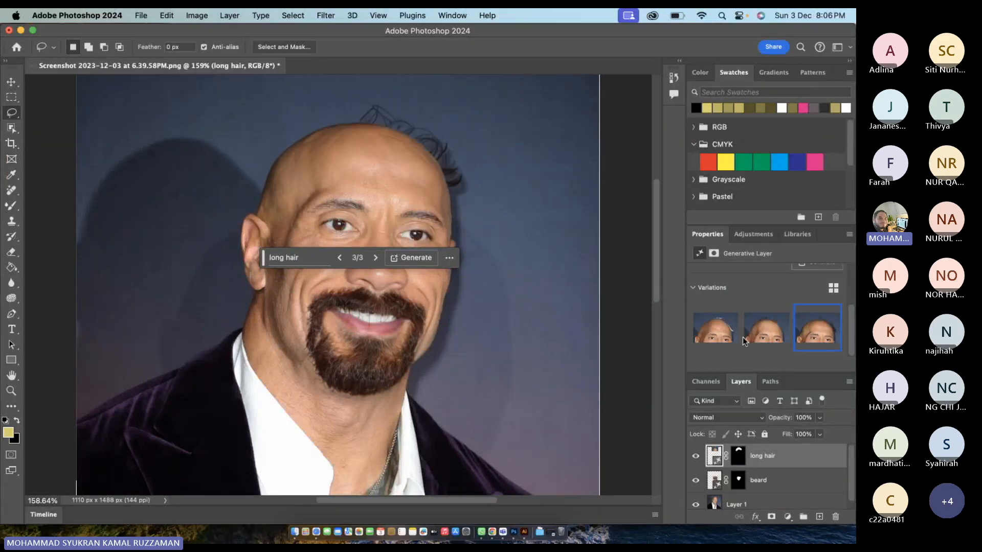
left_click(768, 331)
left_click(822, 333)
left_click(784, 331)
scroll(794, 293, "up", 3)
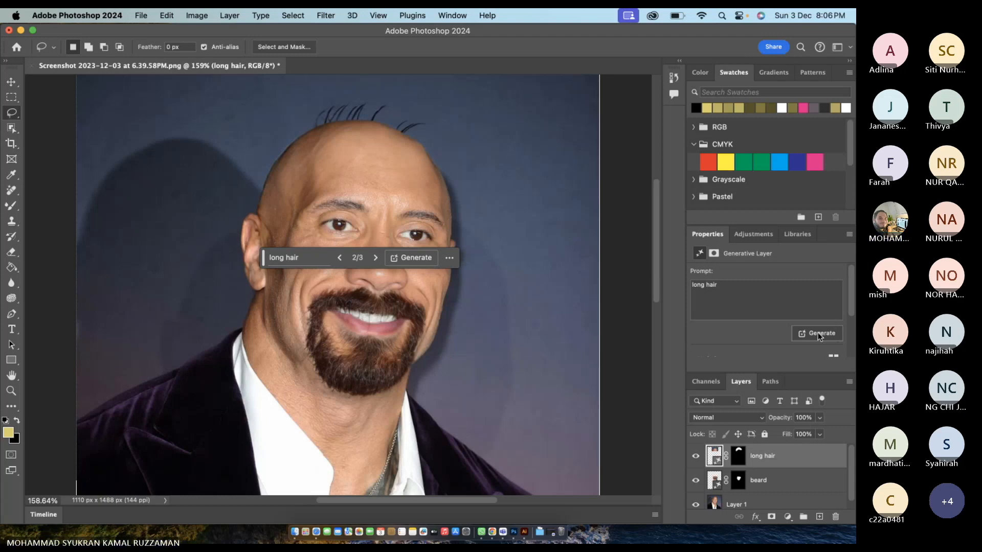
scroll(793, 328, "down", 3)
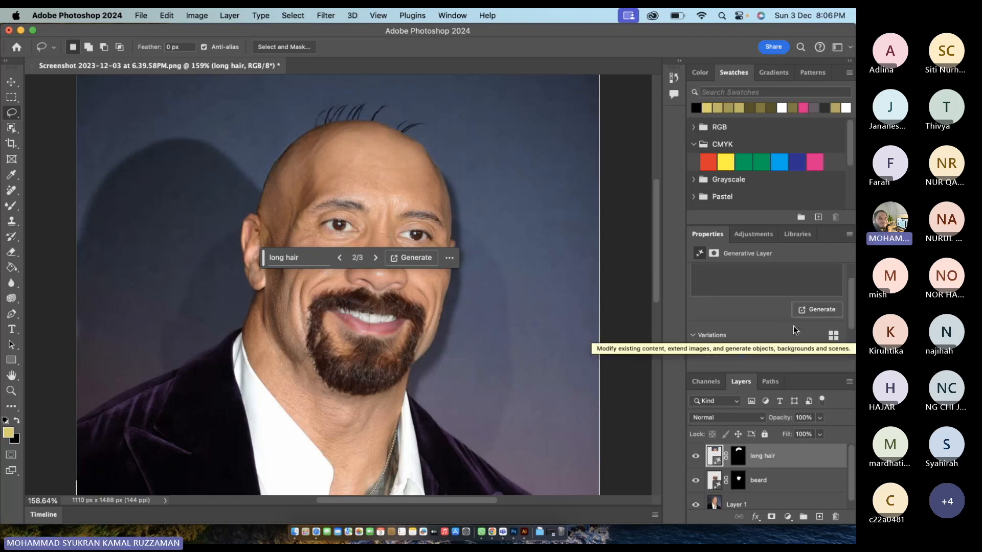
scroll(793, 326, "down", 1)
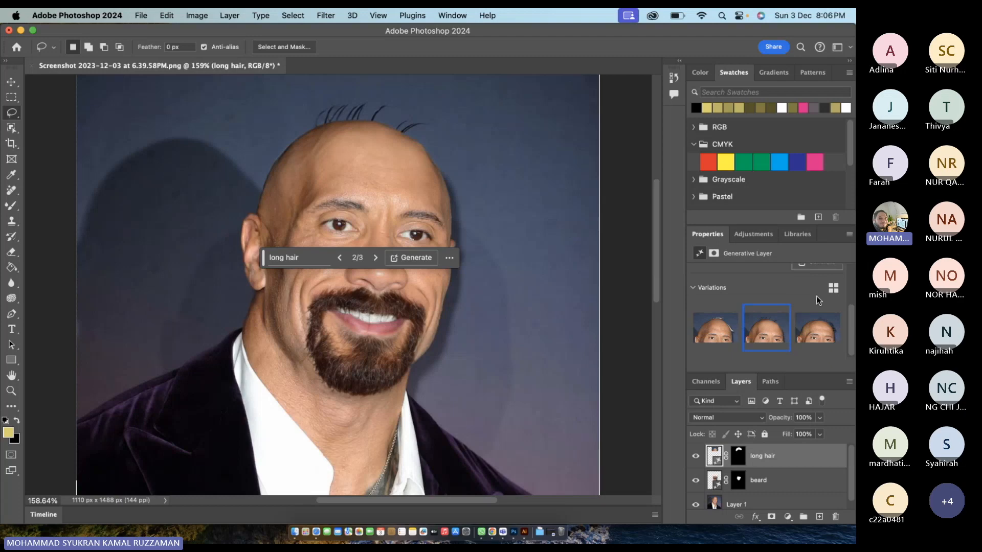
scroll(802, 293, "up", 1)
key("super+z")
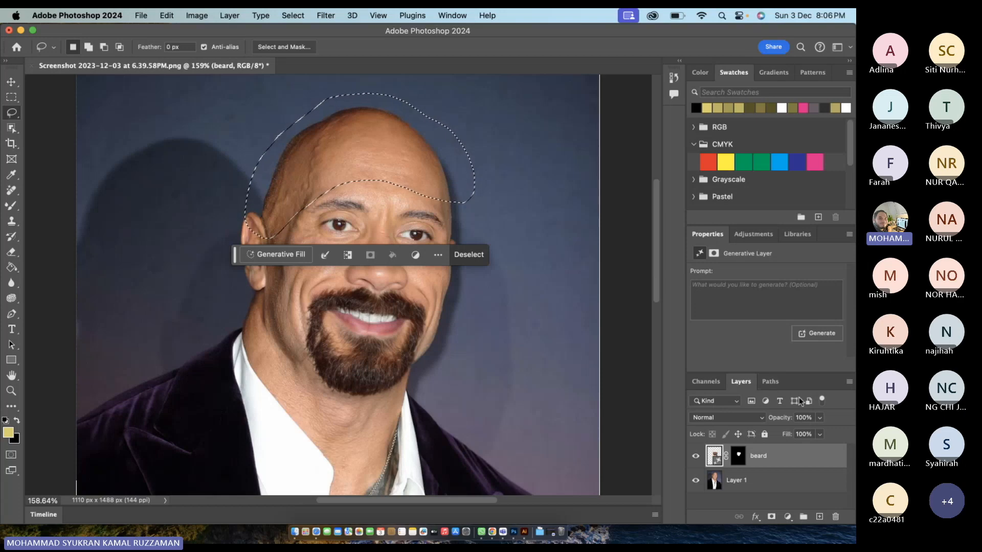
- Select a wide band across the eyes and lower forehead, extending slightly beyond both sides of the head, with the Lasso tool
left_click(514, 260)
right_click(467, 218)
left_click(327, 193)
mouse_move(410, 197)
left_mouse_down()
mouse_move(308, 206)
mouse_move(242, 243)
mouse_move(247, 257)
left_mouse_up()
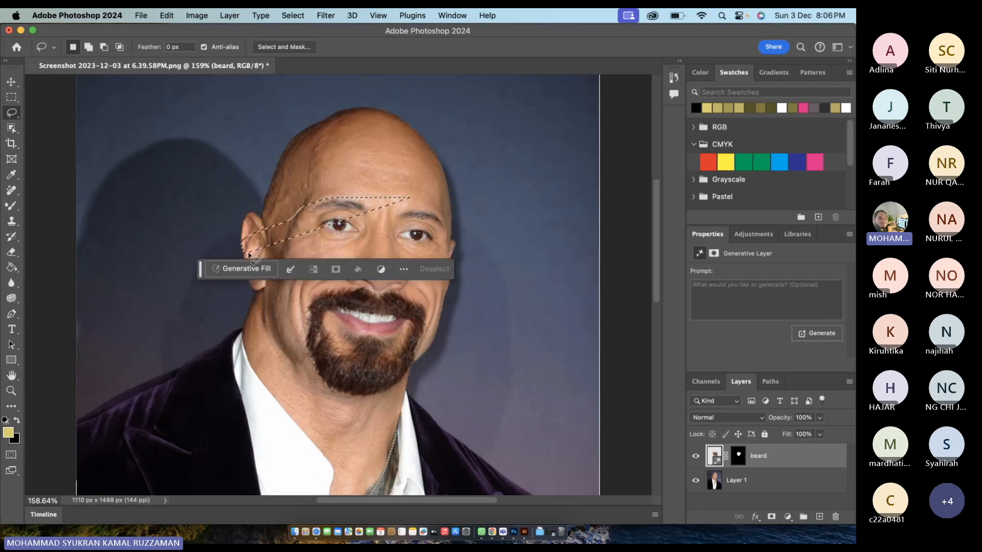
mouse_move(479, 208)
left_mouse_down()
mouse_move(277, 176)
mouse_move(237, 221)
mouse_move(298, 247)
mouse_move(406, 254)
mouse_move(486, 233)
mouse_move(476, 208)
left_mouse_up()
- Generate eyewear in the selected eye area using Generative Fill with the prompt "sunglass"
left_click(769, 291)
type("sunglass")
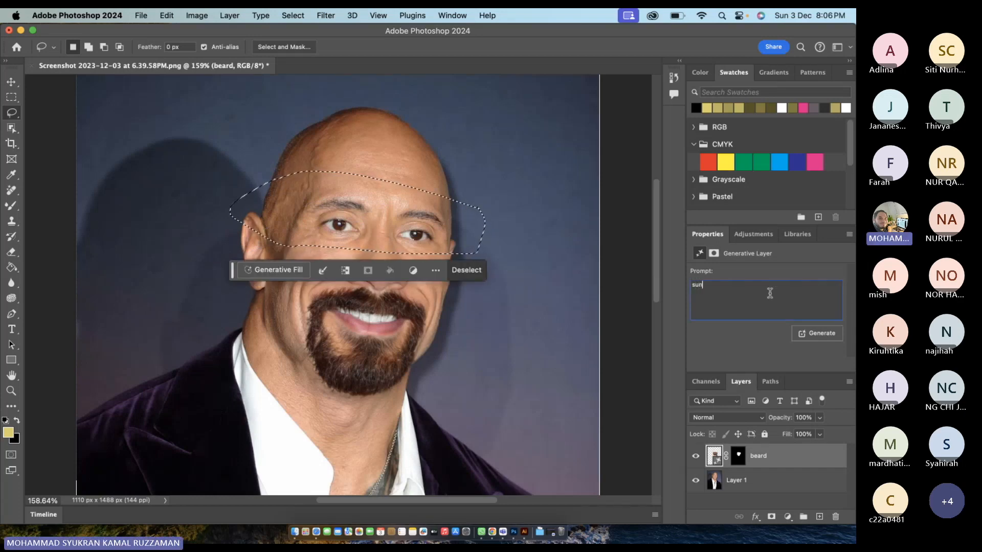
key("Return")
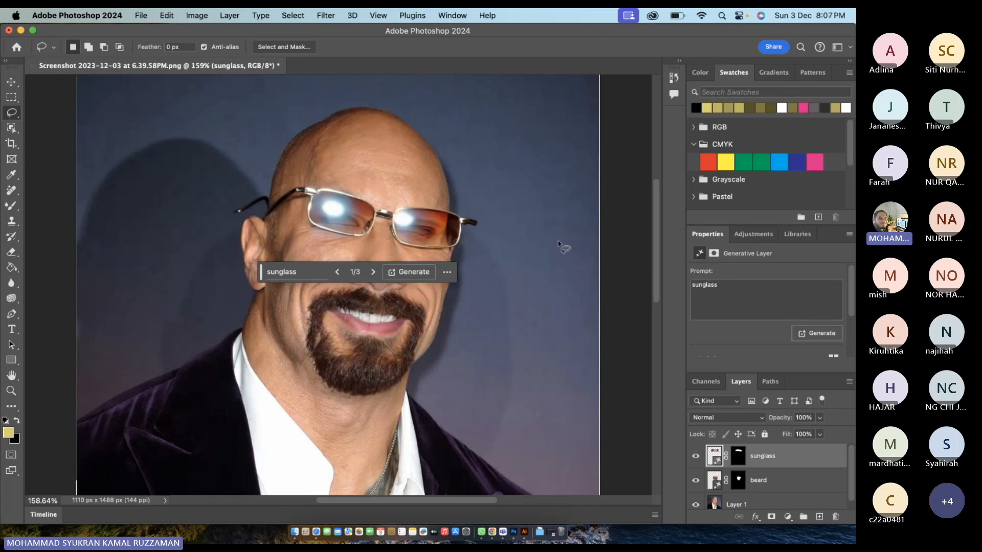
- Compare the generated sunglass variations on the face and return to the second one
scroll(785, 333, "down", 3)
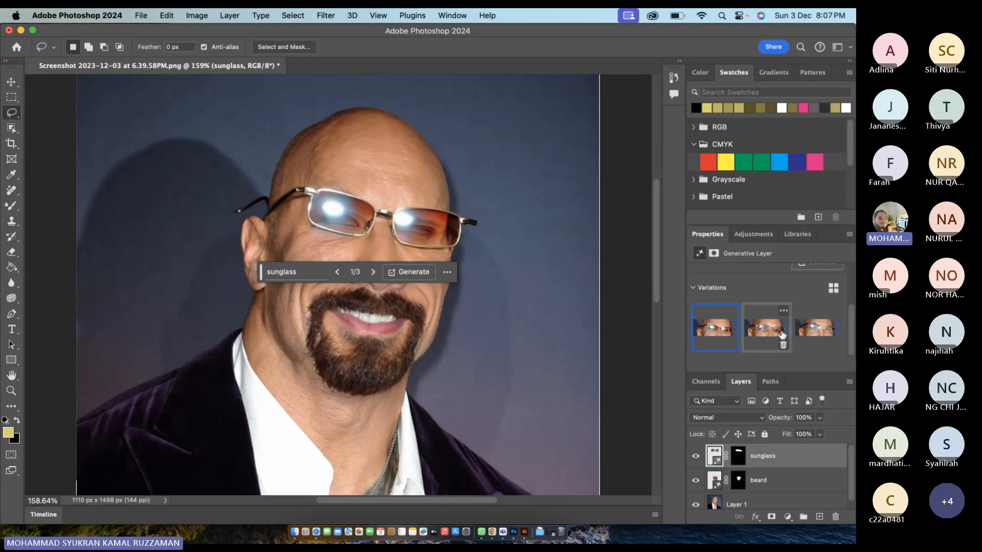
left_click(764, 334)
left_click(819, 331)
left_click(755, 339)
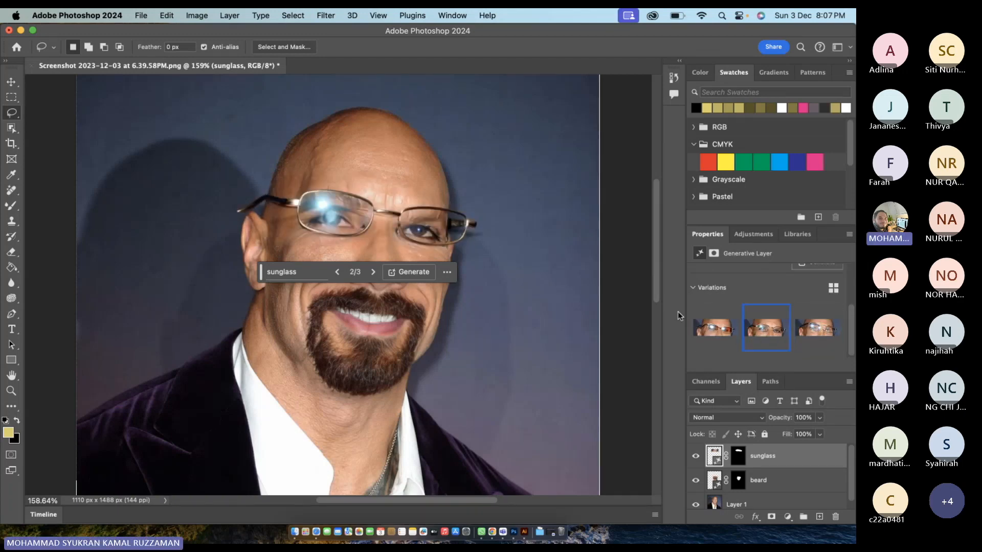
- Undo the sunglass fill and the selection around the eyes
key("super+z")
key("super+z")
key("super+z")
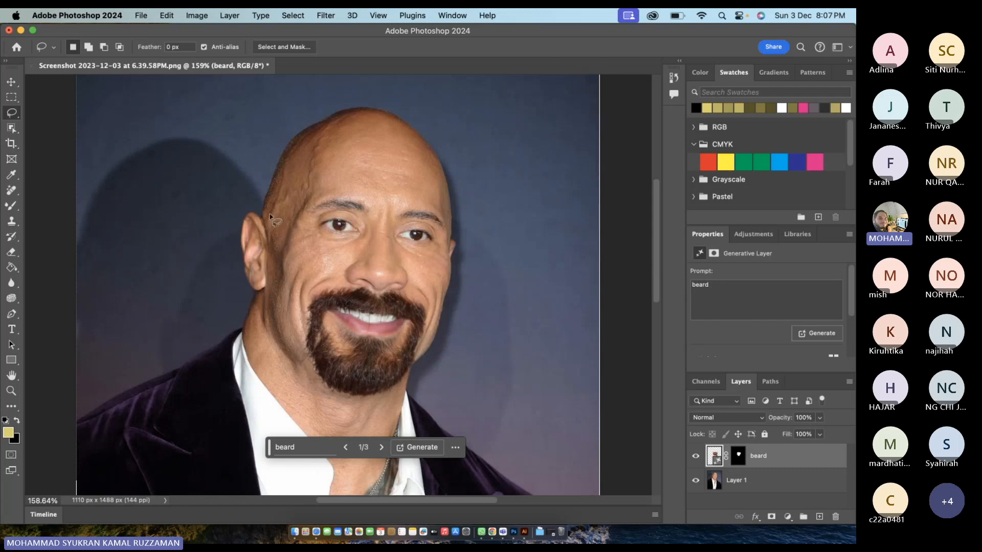
- Select a tight glasses-shaped area around both eyes, reaching slightly beyond the far temple, freehand with the Lasso tool
mouse_move(408, 200)
left_mouse_down()
mouse_move(306, 199)
mouse_move(274, 220)
left_mouse_up()
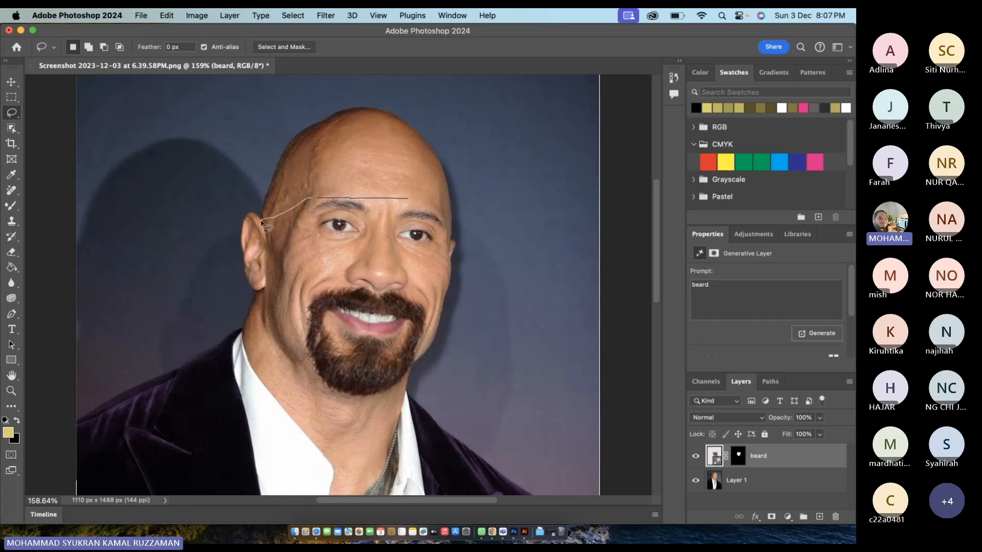
left_click_drag(266, 227, 280, 228)
mouse_move(358, 248)
left_mouse_down()
mouse_move(470, 251)
mouse_move(440, 212)
mouse_move(401, 199)
left_mouse_up()
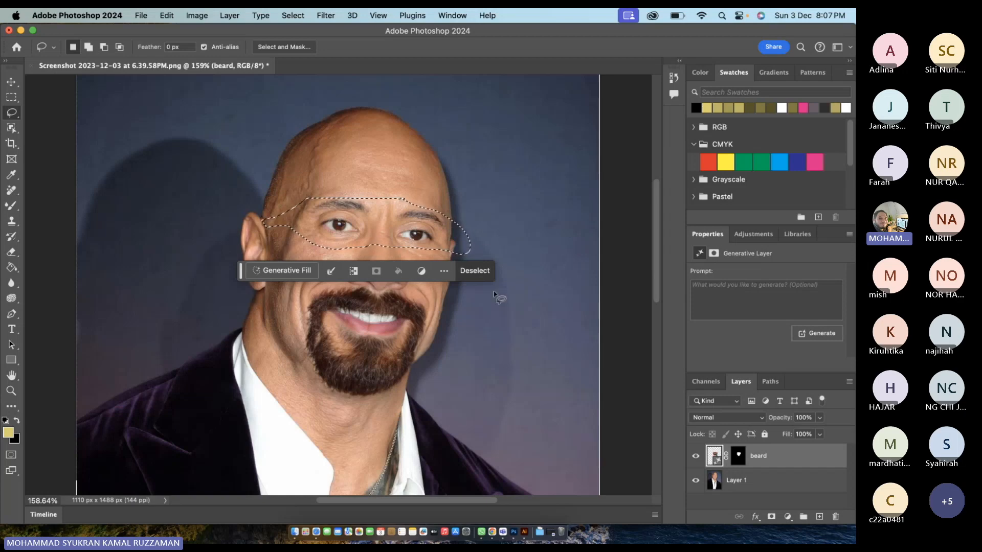
scroll(494, 295, "down", 2)
scroll(493, 295, "down", 10)
scroll(494, 295, "down", 6)
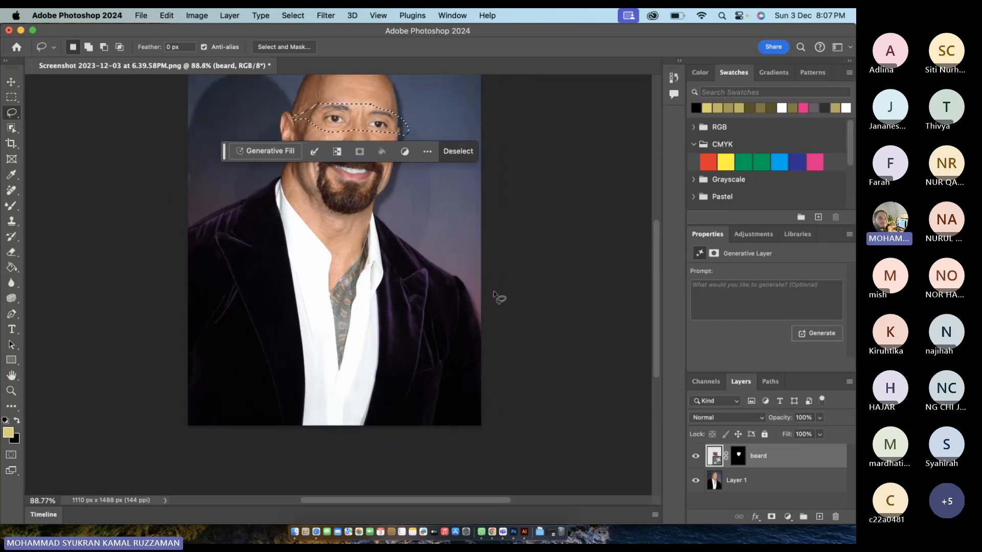
scroll(494, 295, "up", 4)
scroll(494, 295, "down", 1)
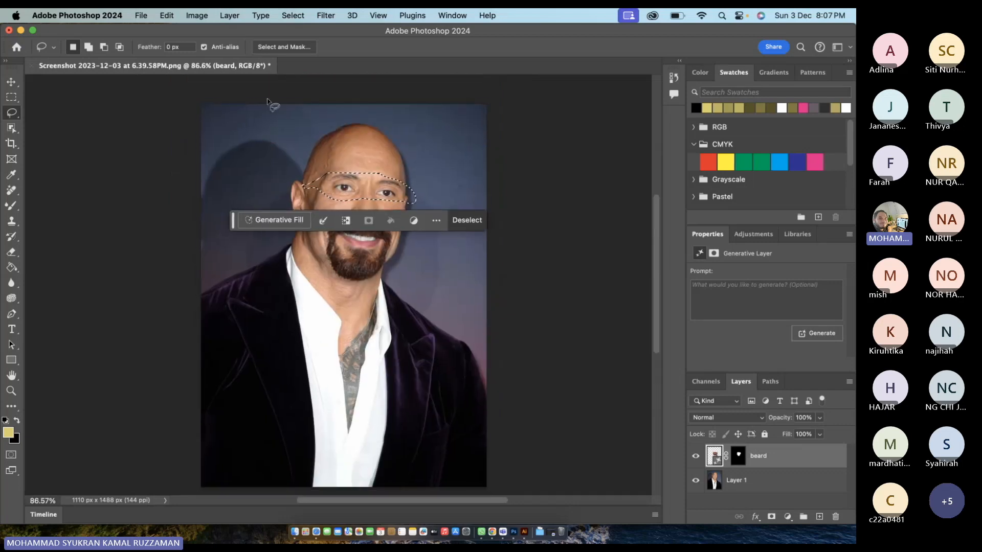
- Switch to Finder and open the Sample image folder on the desktop
left_click(550, 526)
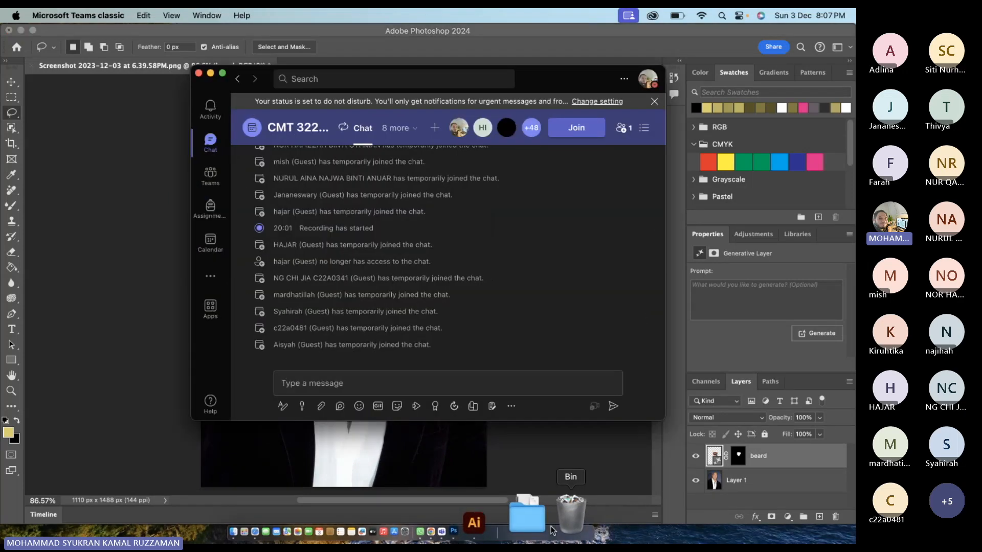
left_click(551, 526)
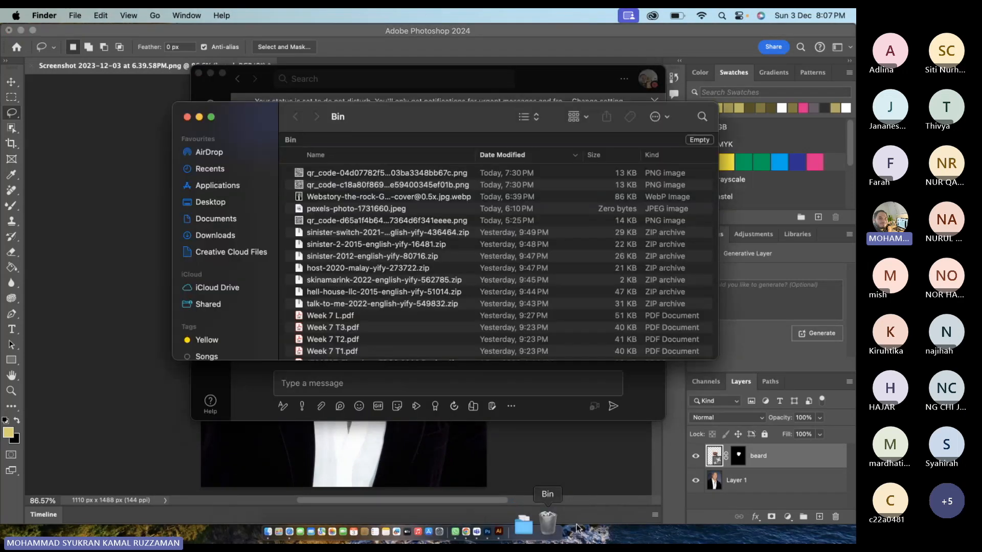
left_click(636, 532)
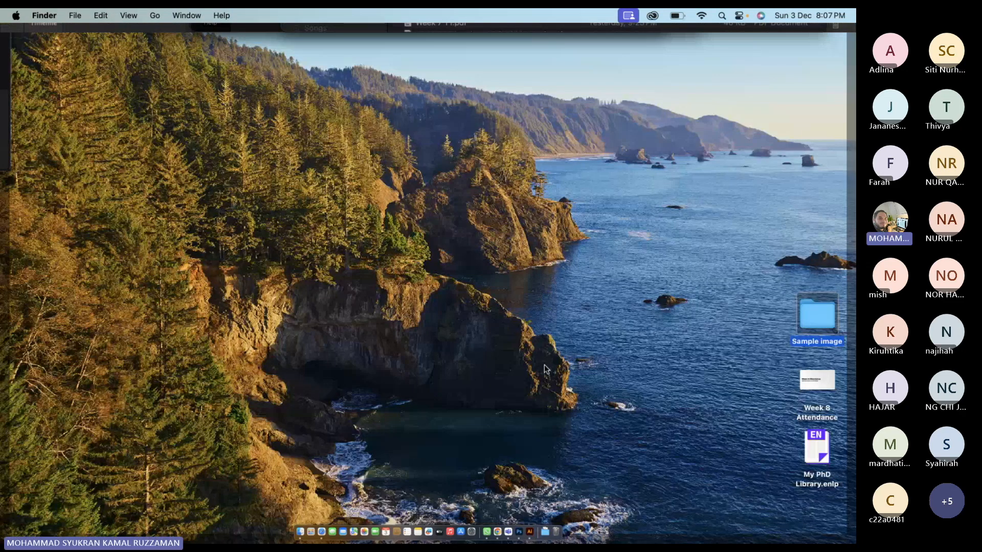
key("super+o")
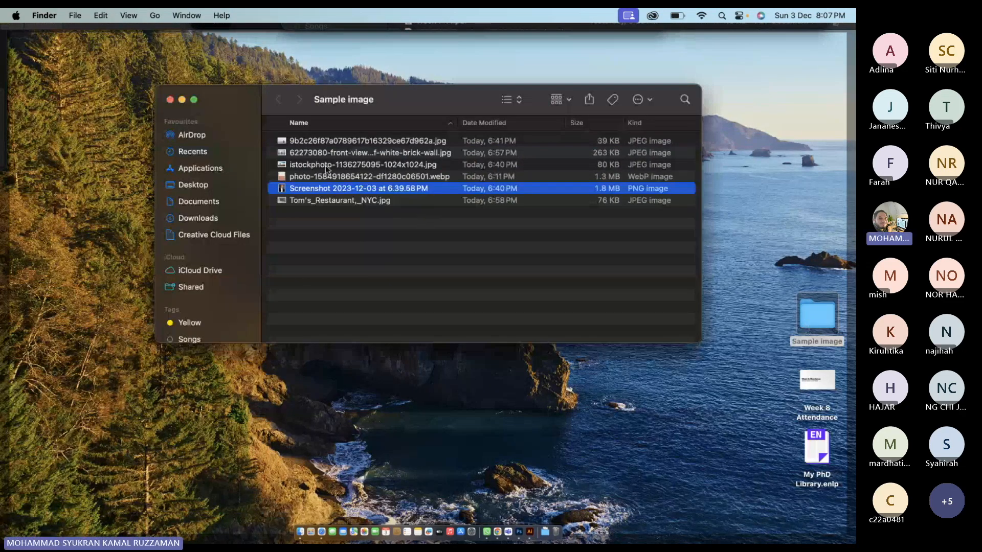
left_click(318, 179)
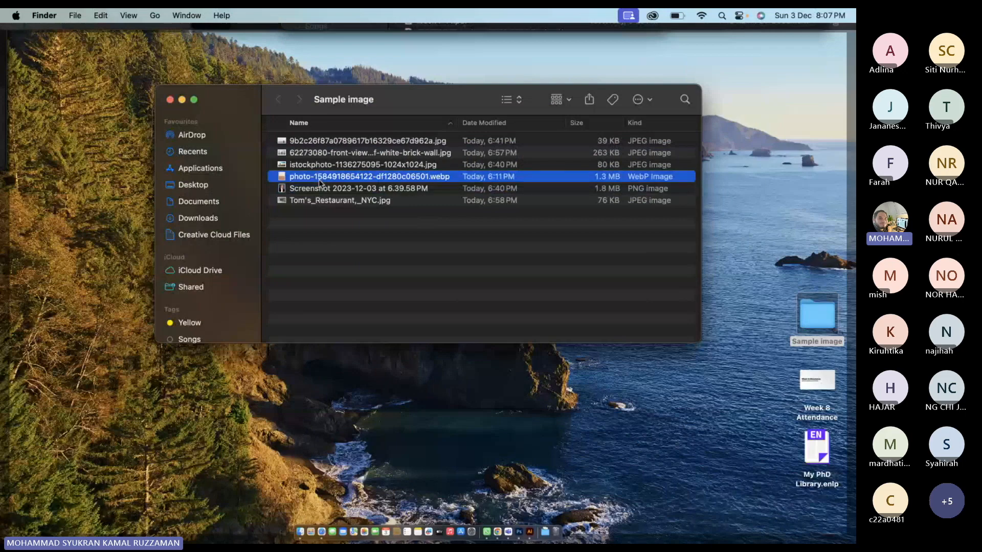
key("space")
key("space")
right_click(318, 180)
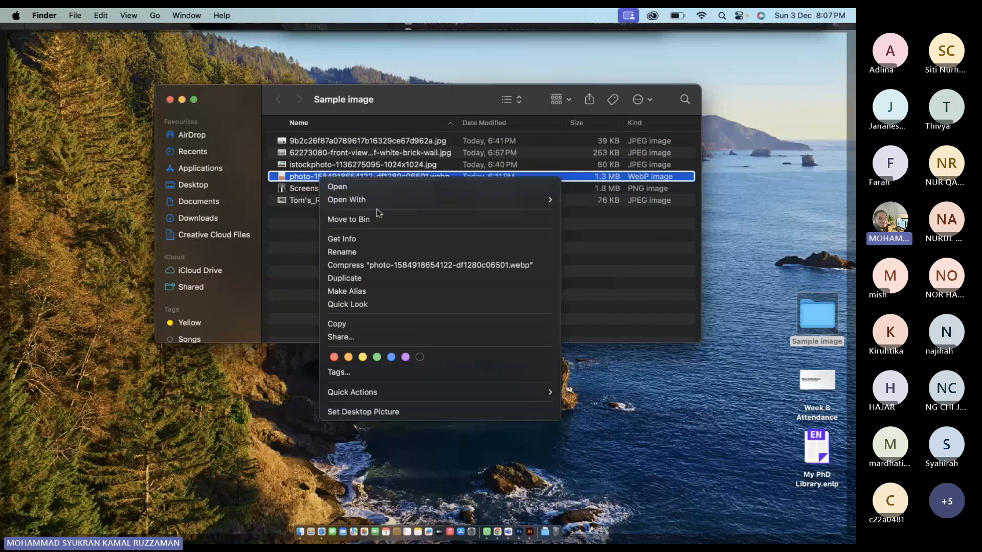
mouse_move(381, 200)
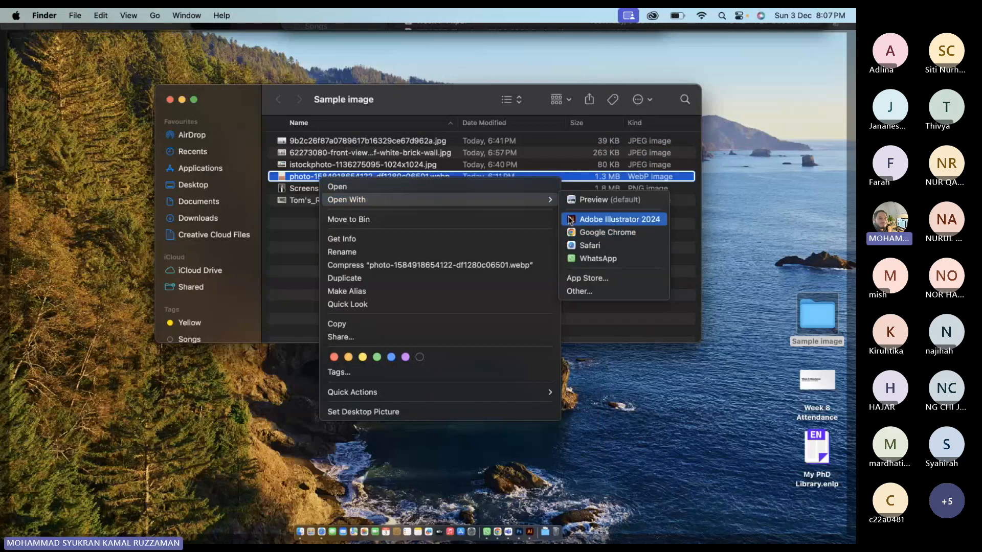
left_click(296, 235)
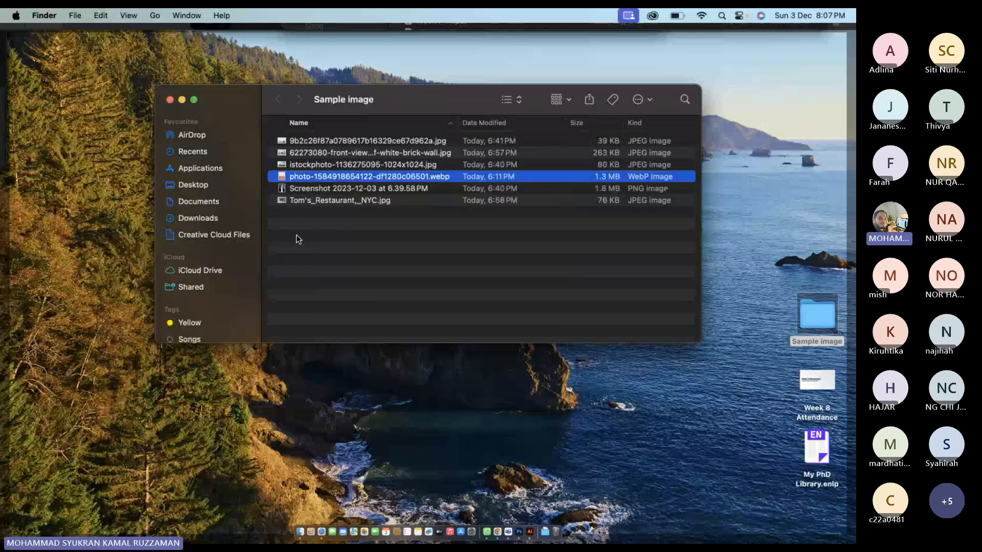
right_click(323, 179)
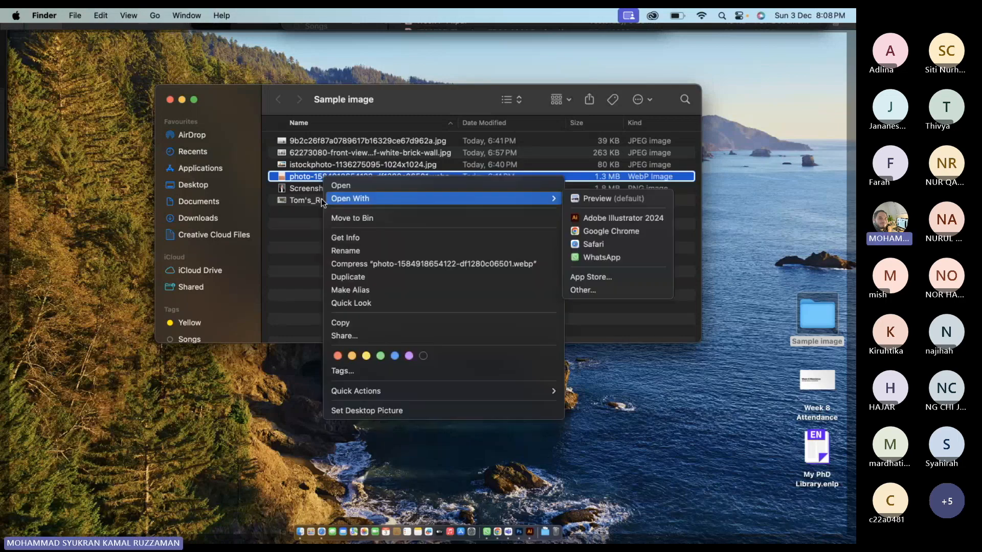
left_click(294, 211)
double_click(307, 176)
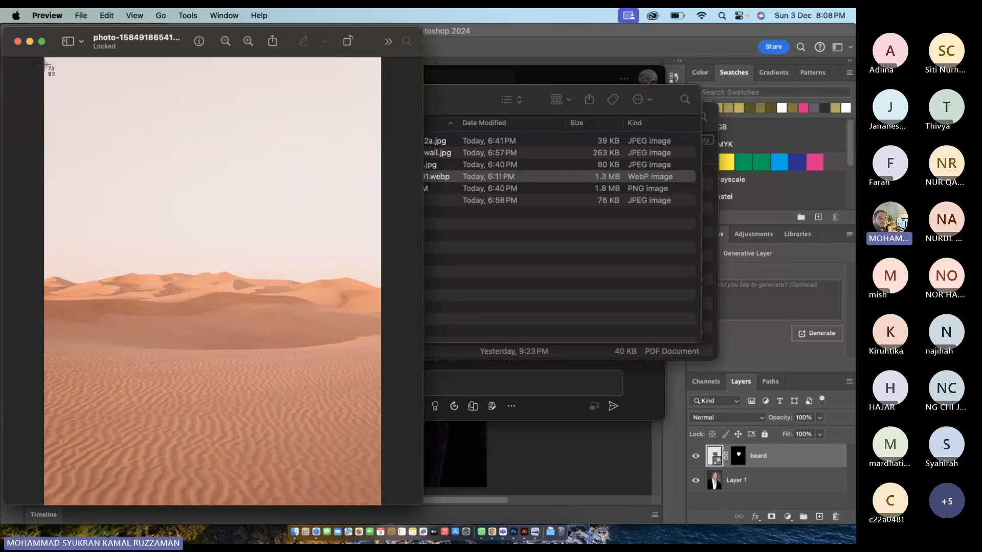
- Capture a screenshot of the whole desert photo and open the captured image in Photoshop
left_click_drag(46, 61, 381, 503)
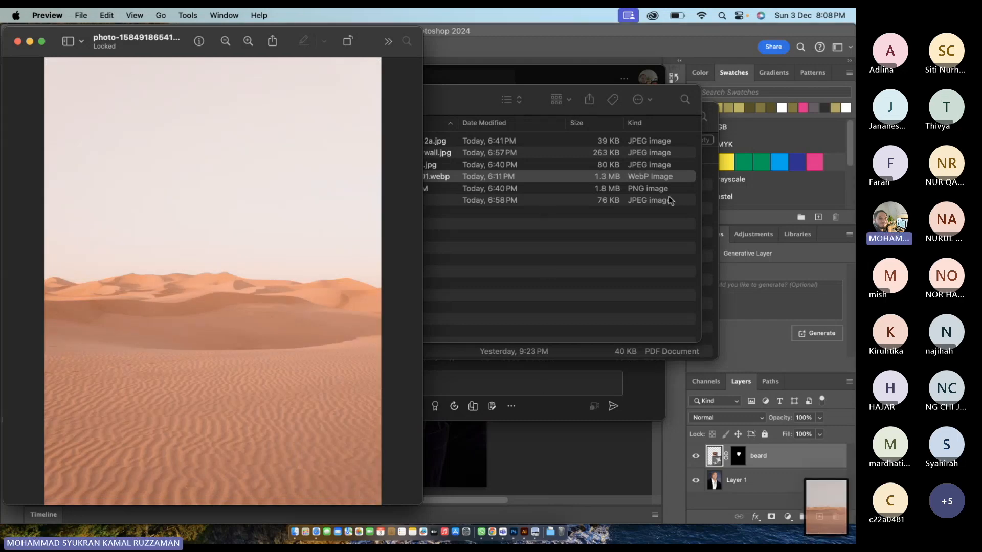
key("F11")
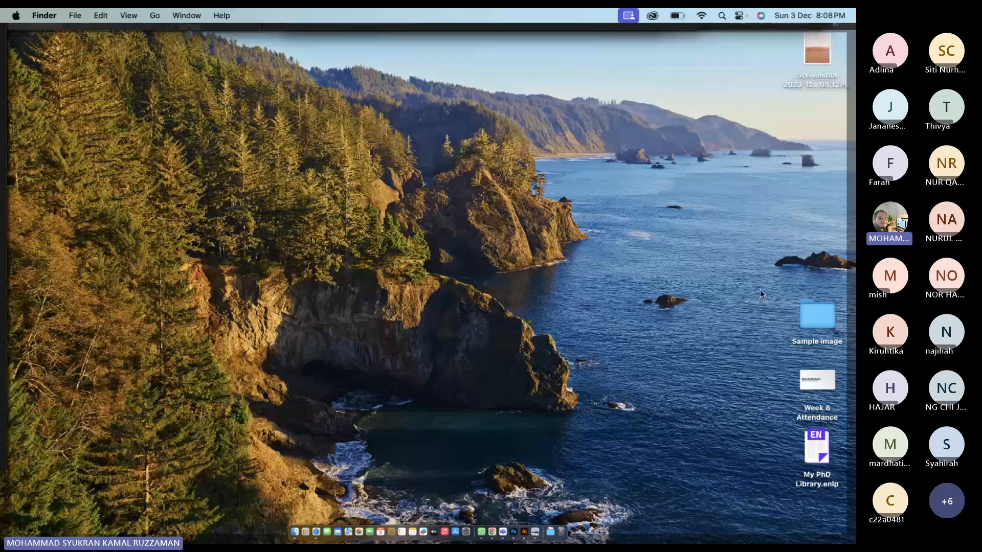
left_click(817, 51)
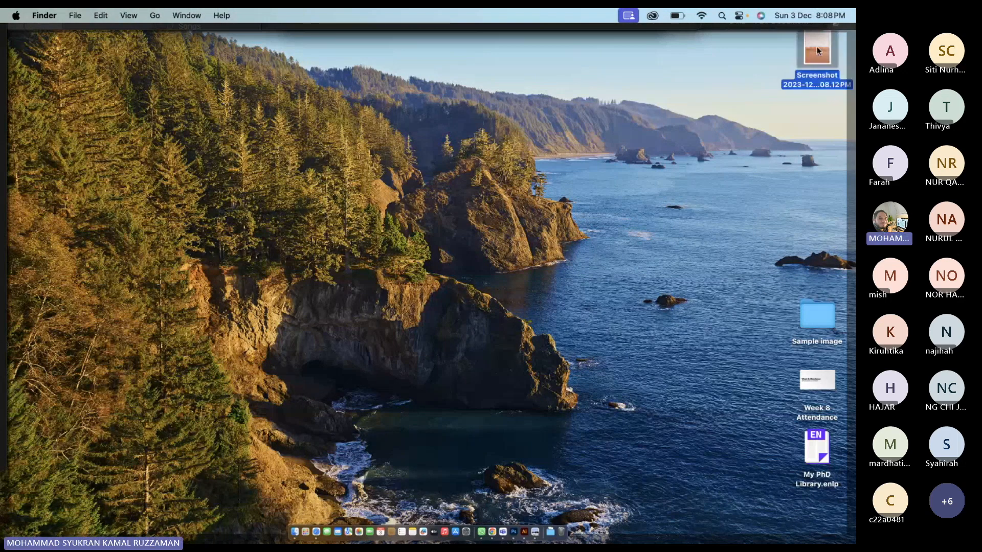
right_click(817, 51)
left_click(590, 111)
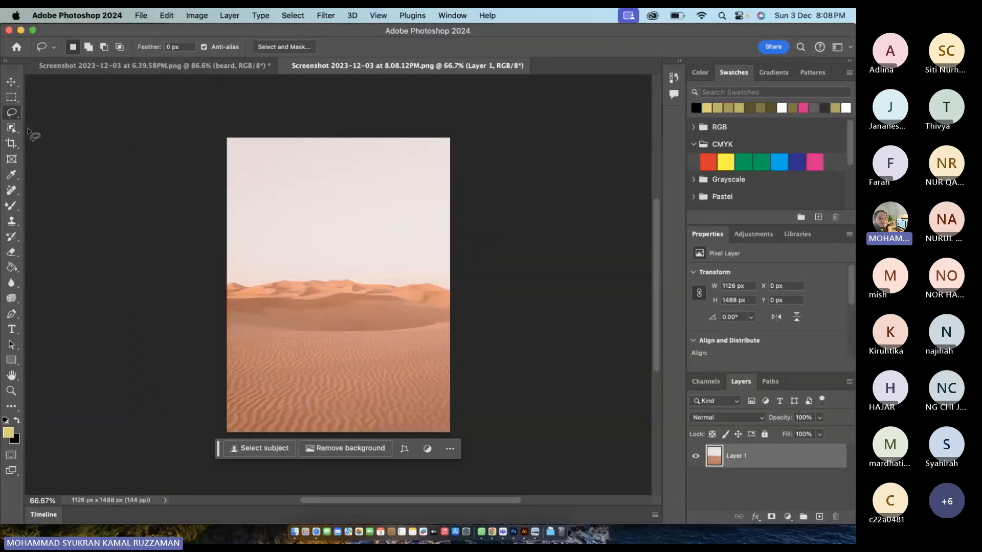
- Select a curved area of about 403 by 674 px from the sky down into the dunes on the photo's left with the Lasso tool
right_click(16, 119)
left_click(16, 119)
left_click_drag(276, 210, 248, 261)
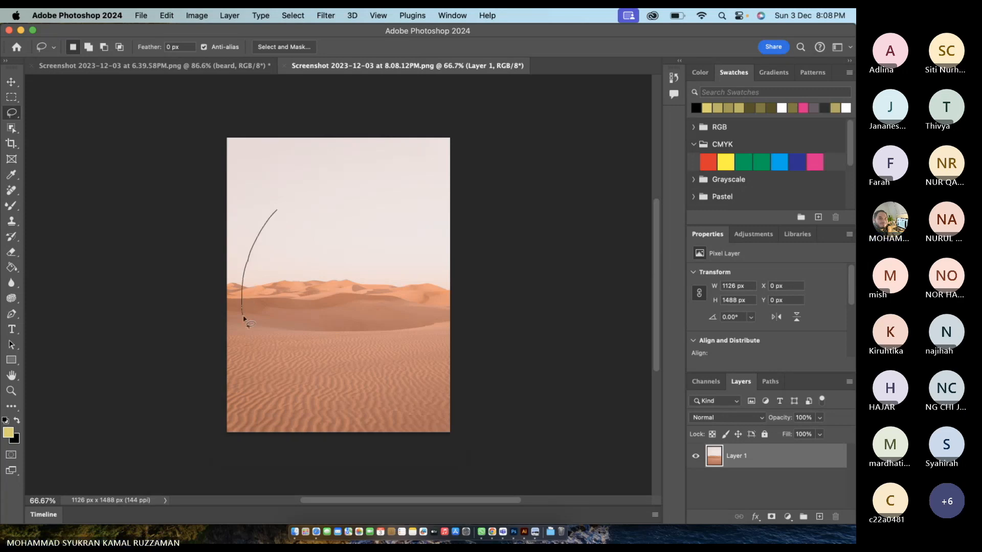
mouse_move(258, 309)
left_mouse_down()
mouse_move(309, 263)
mouse_move(321, 230)
mouse_move(300, 210)
mouse_move(265, 213)
left_mouse_up()
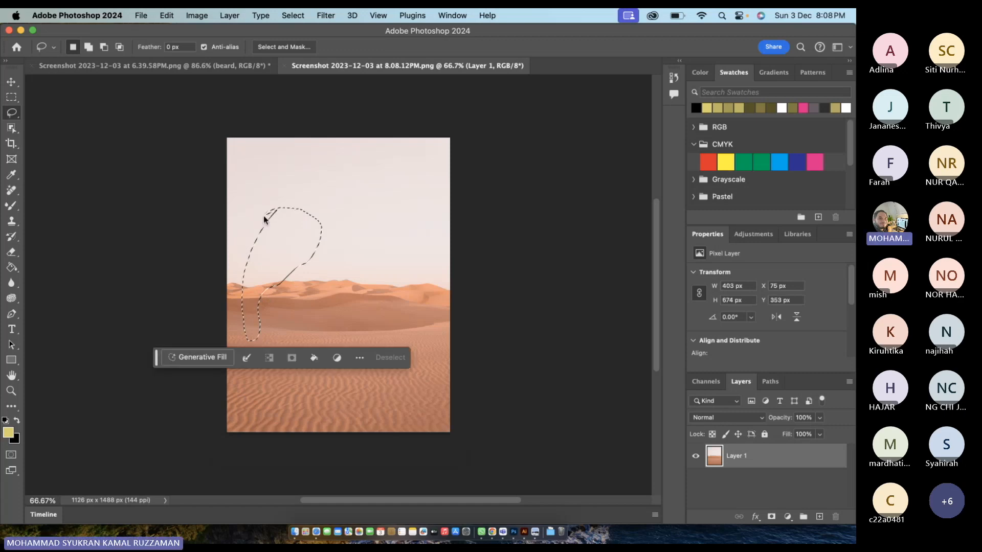
- Run Generative Fill on the curved selection with the prompt "coconut tree"
left_click(205, 360)
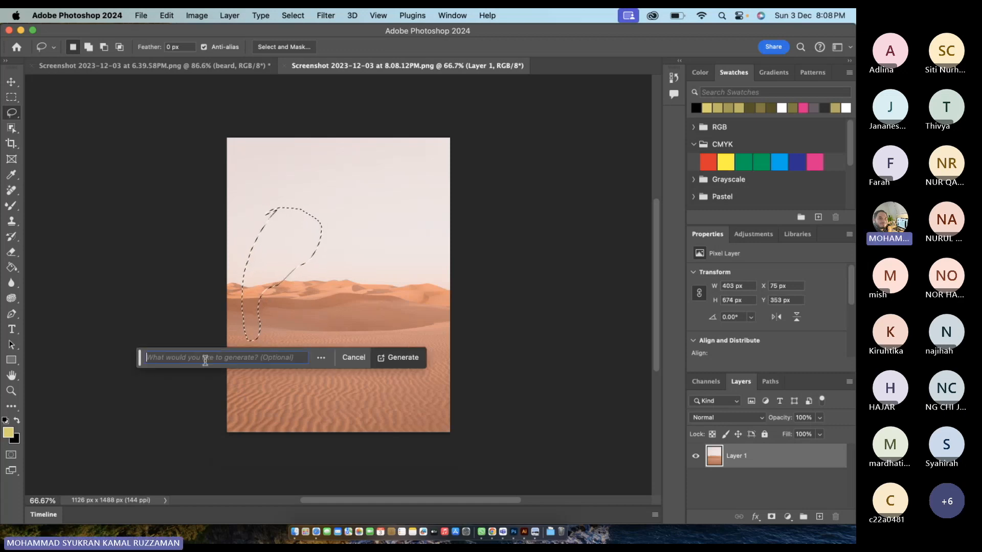
type("ccont")
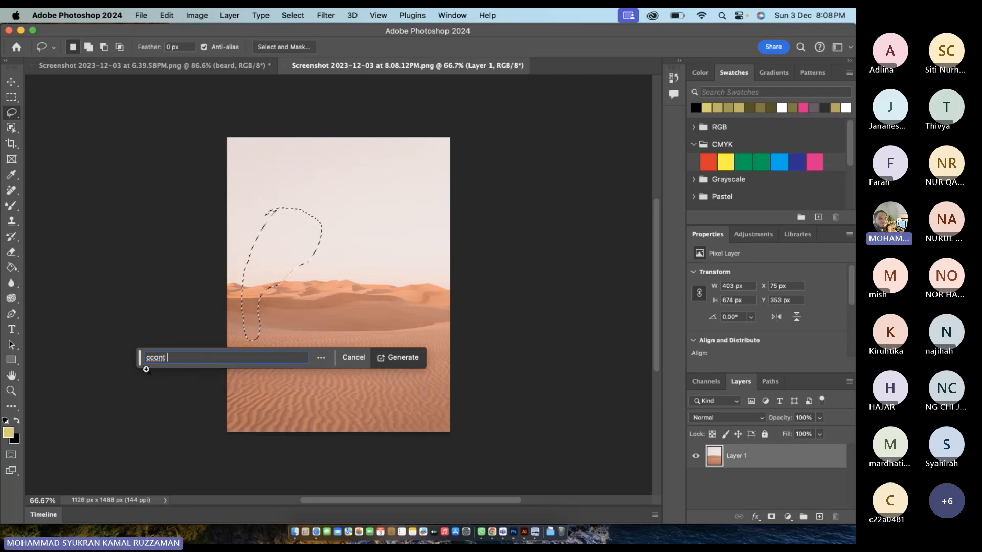
double_click(161, 358)
type("c")
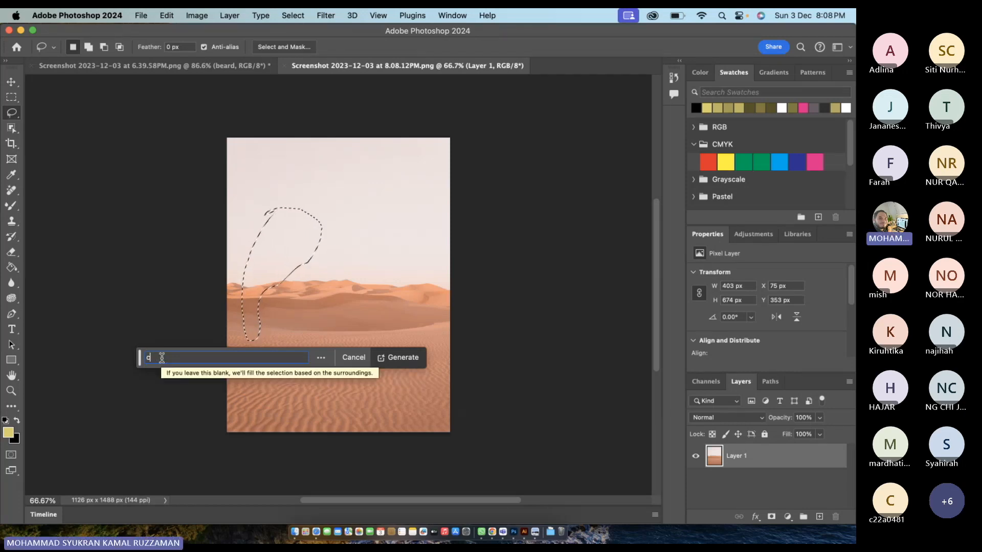
type("oconut tree")
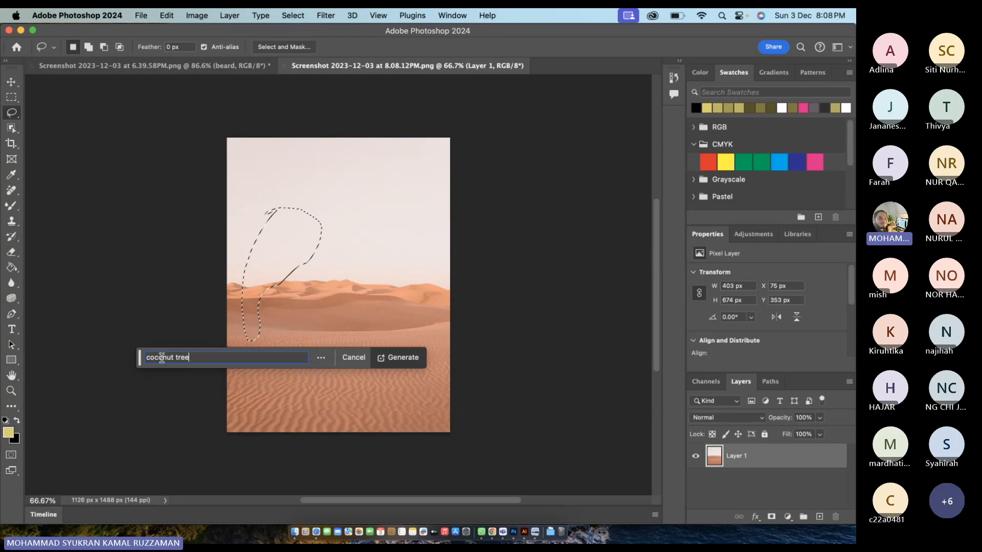
key("Return")
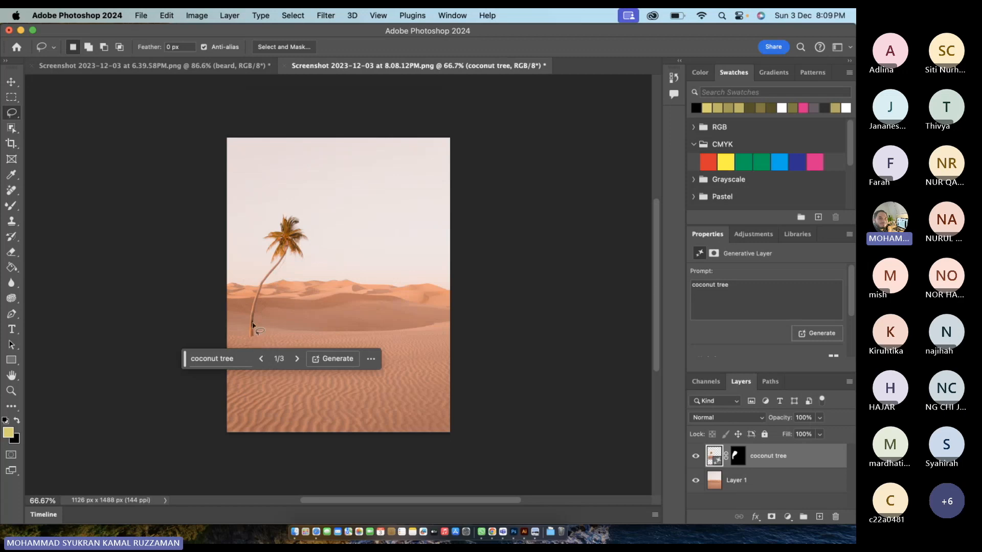
- Preview the second and third coconut tree variations, and undo the generated fill
scroll(752, 293, "down", 3)
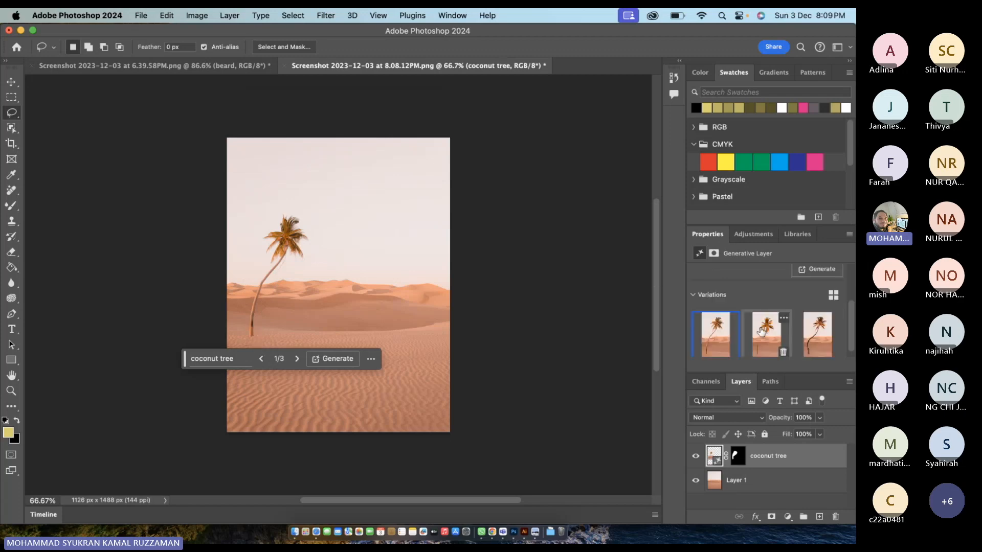
left_click(762, 331)
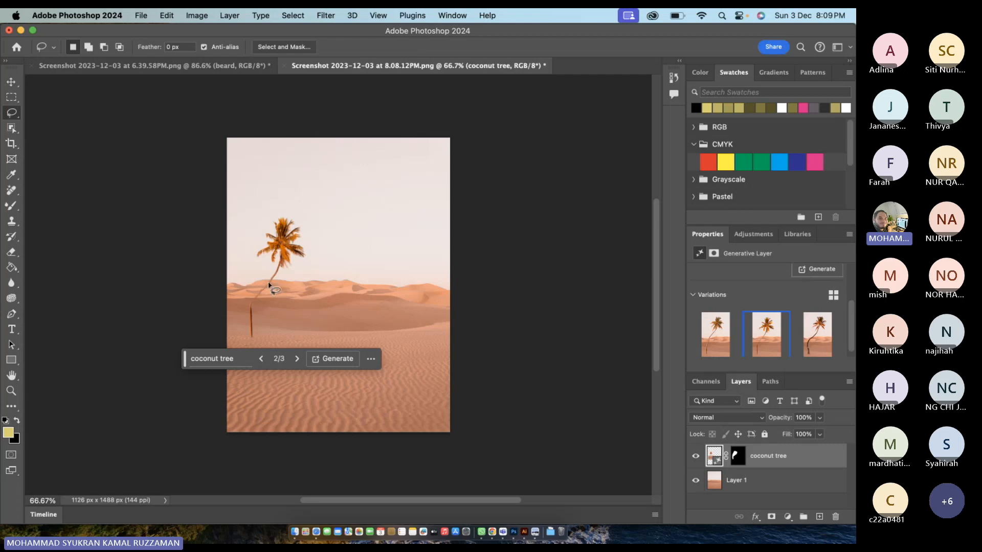
left_click(817, 335)
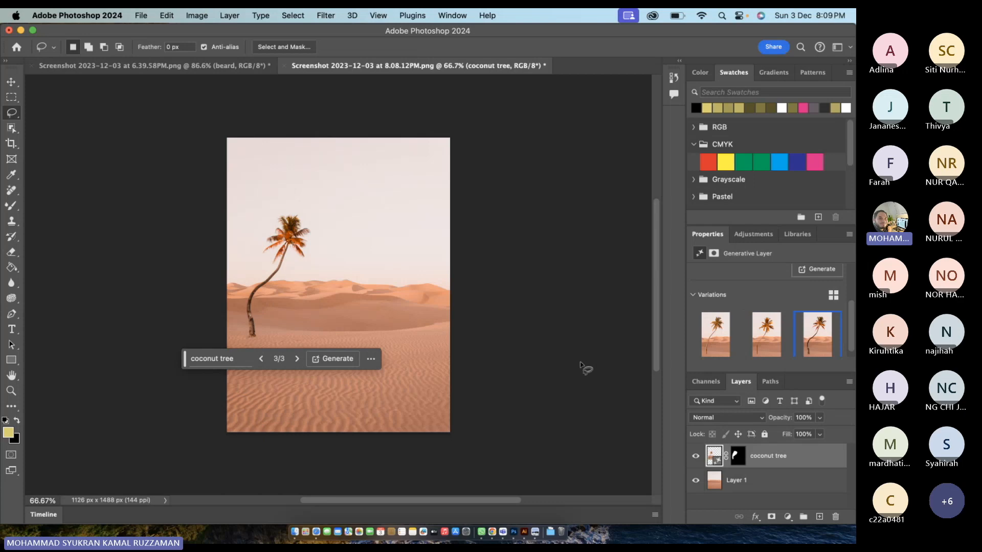
key("super+z")
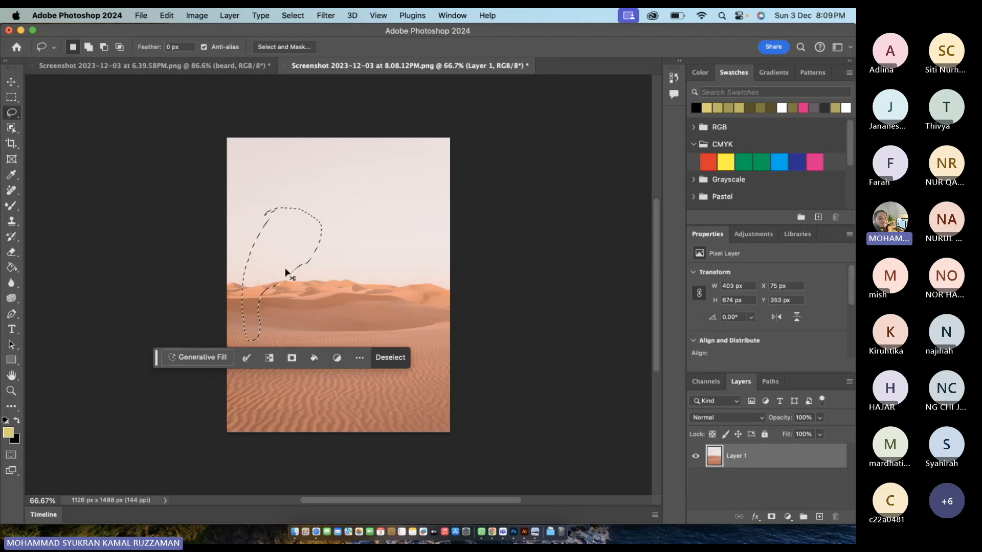
- Replace the selection with a freehand Lasso area of about 371 by 753 px, from the sky down into the sand
left_click(285, 271)
mouse_move(265, 217)
left_mouse_down()
mouse_move(280, 213)
mouse_move(243, 239)
mouse_move(237, 284)
mouse_move(248, 371)
left_mouse_up()
left_click(286, 269)
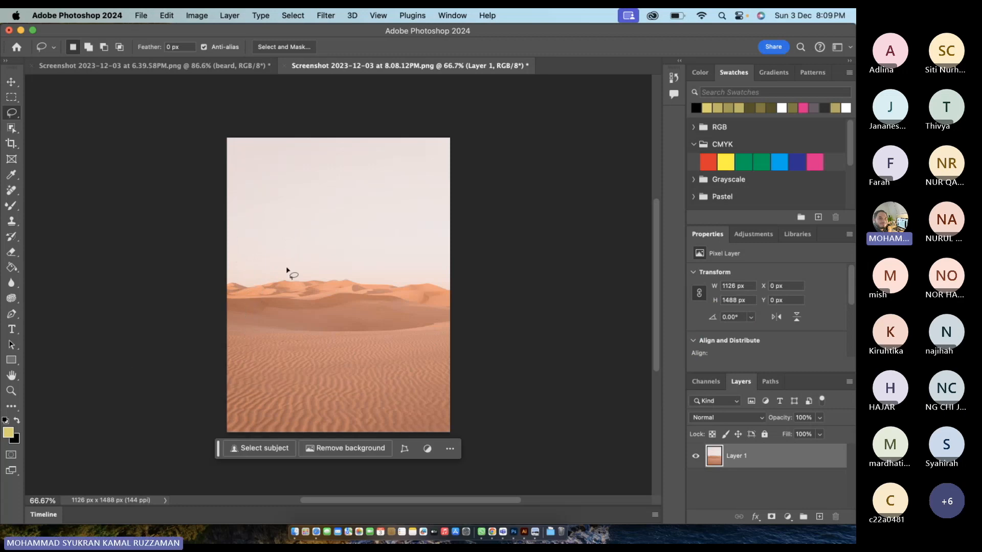
left_click(297, 221)
mouse_move(297, 221)
left_mouse_down()
mouse_move(261, 256)
mouse_move(257, 307)
mouse_move(270, 364)
mouse_move(291, 368)
mouse_move(313, 326)
mouse_move(327, 235)
mouse_move(289, 223)
left_mouse_up()
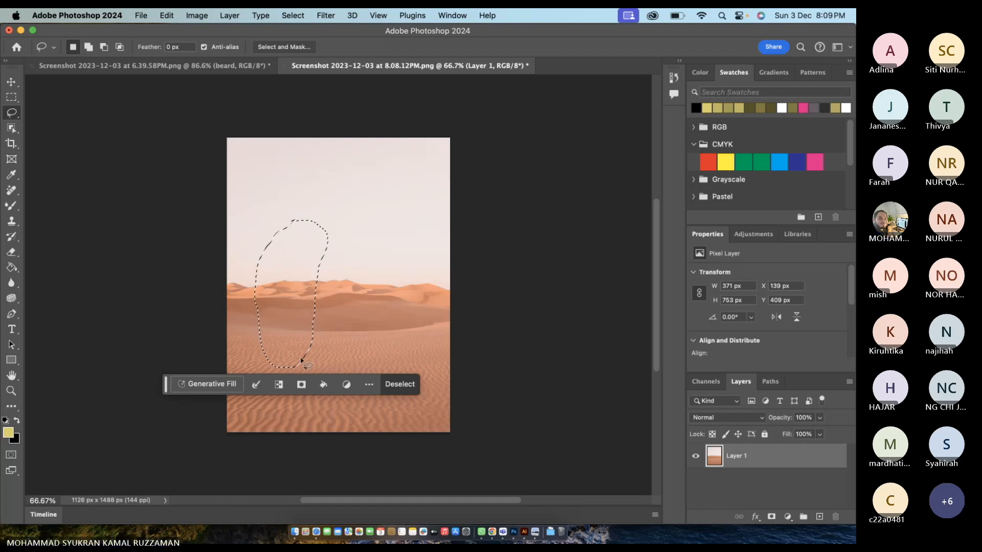
left_click(278, 386)
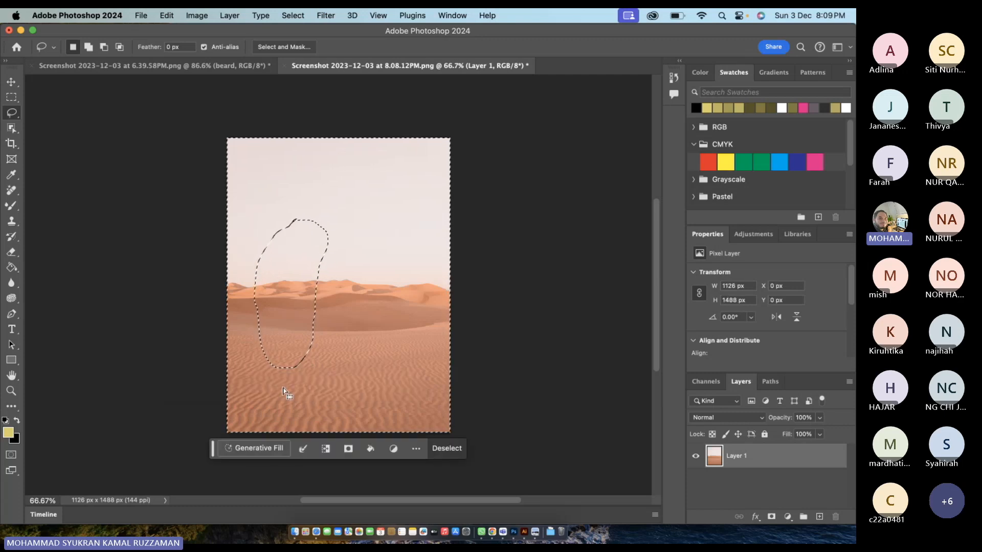
left_click(324, 449)
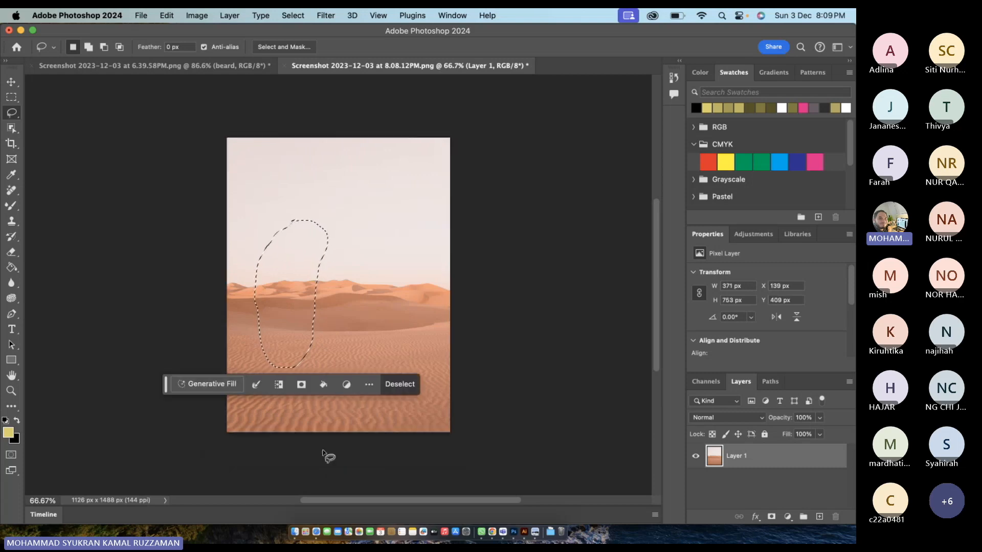
- Generate a coconut tree in the wider lassoed area using the Generative Fill prompt "coconut tree"
left_click(213, 383)
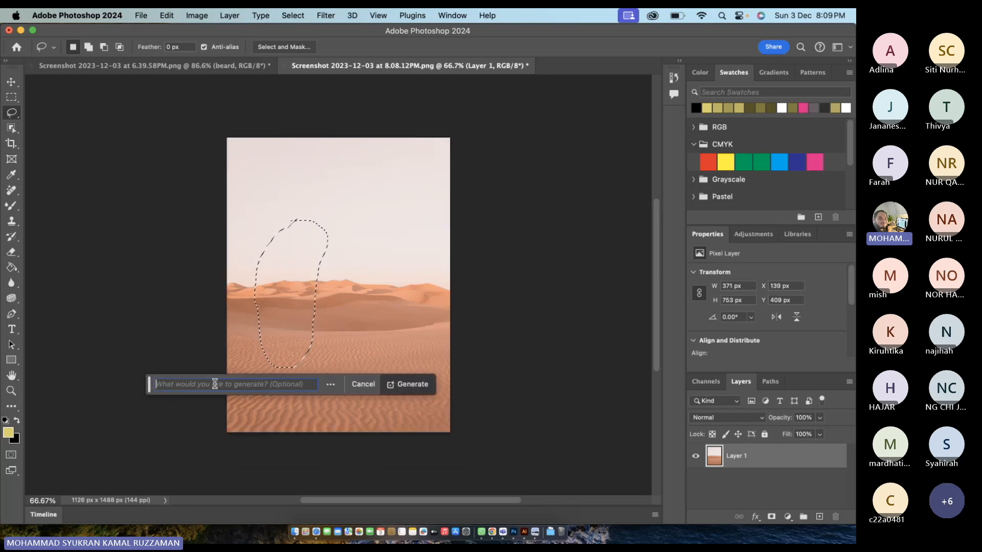
type("cocon")
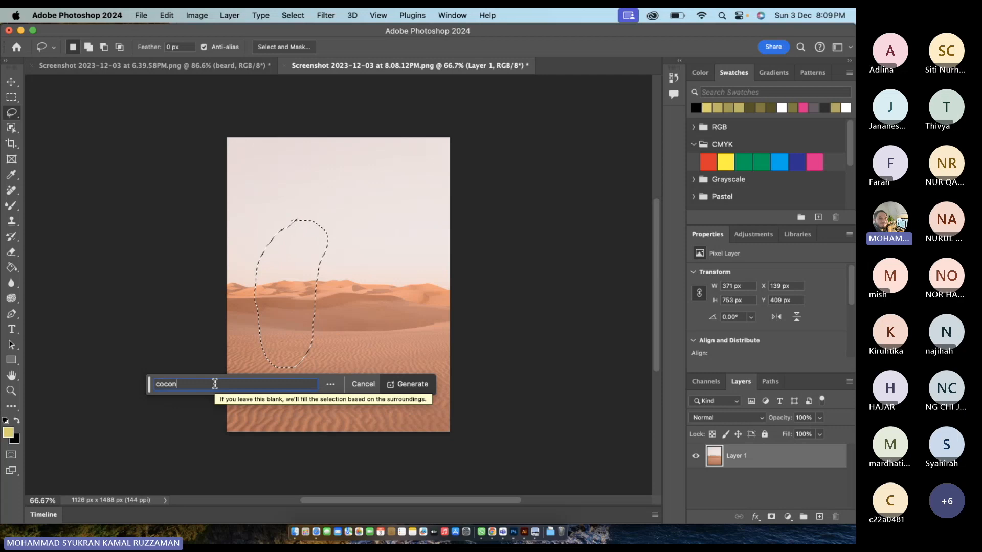
type("ut tree")
key("Return")
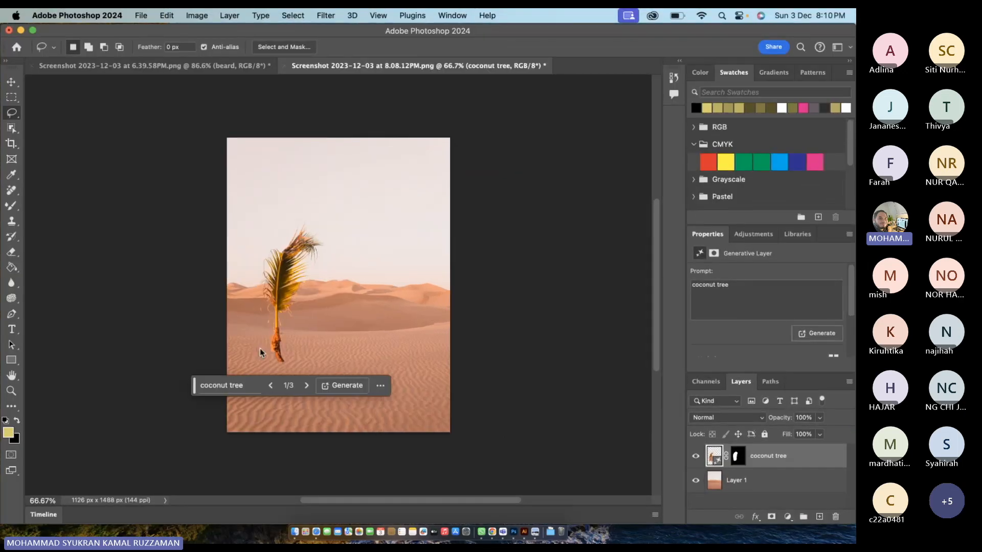
- Choose the third palm variation and generate another set from the same "coconut tree" prompt
scroll(799, 298, "down", 3)
left_click(816, 328)
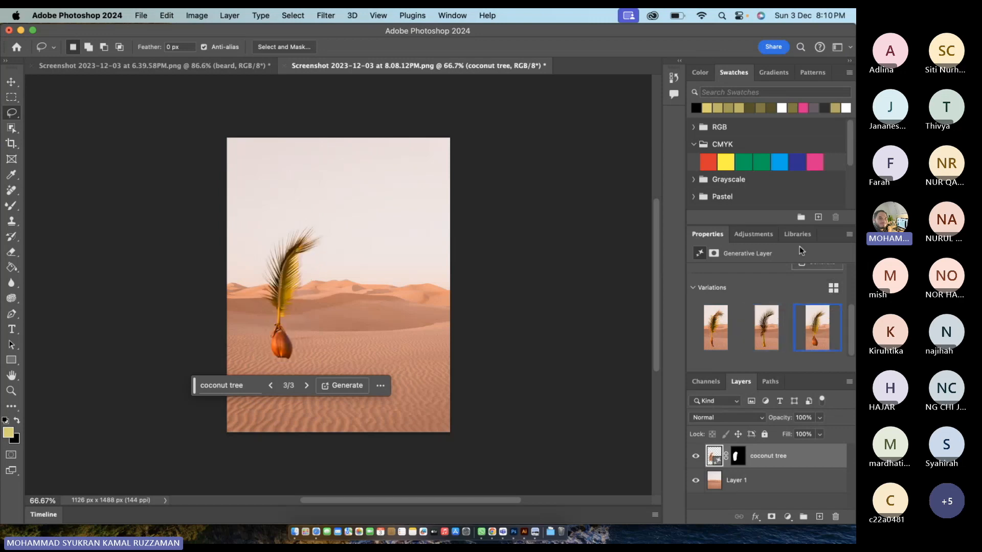
scroll(824, 287, "up", 3)
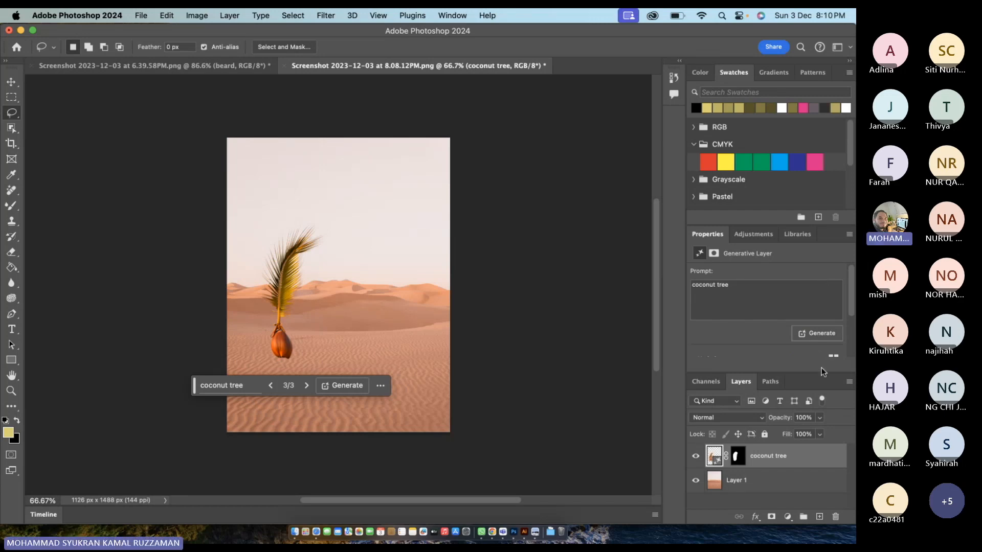
left_click(823, 331)
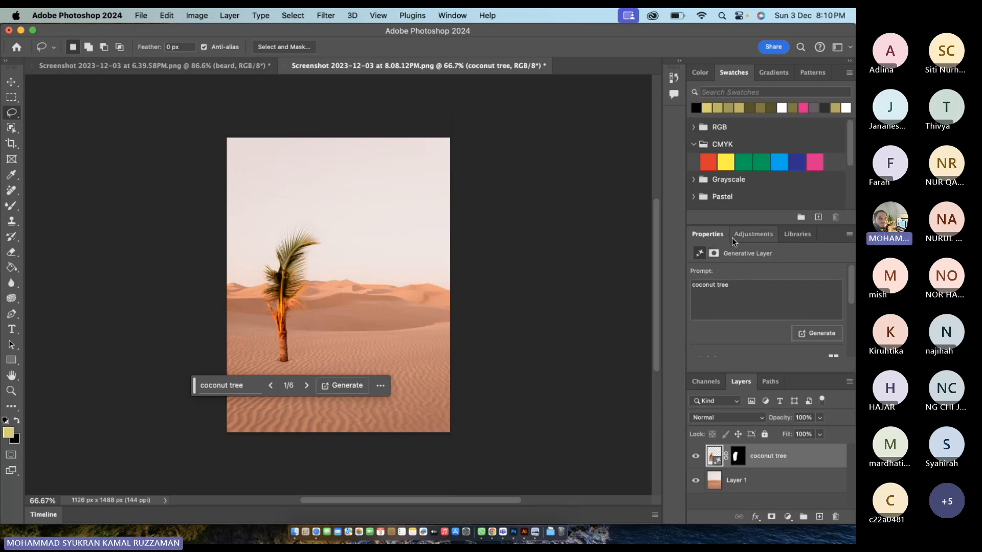
- Preview the third variation of the enlarged set, and undo the generated fills and the selection
scroll(733, 319, "down", 3)
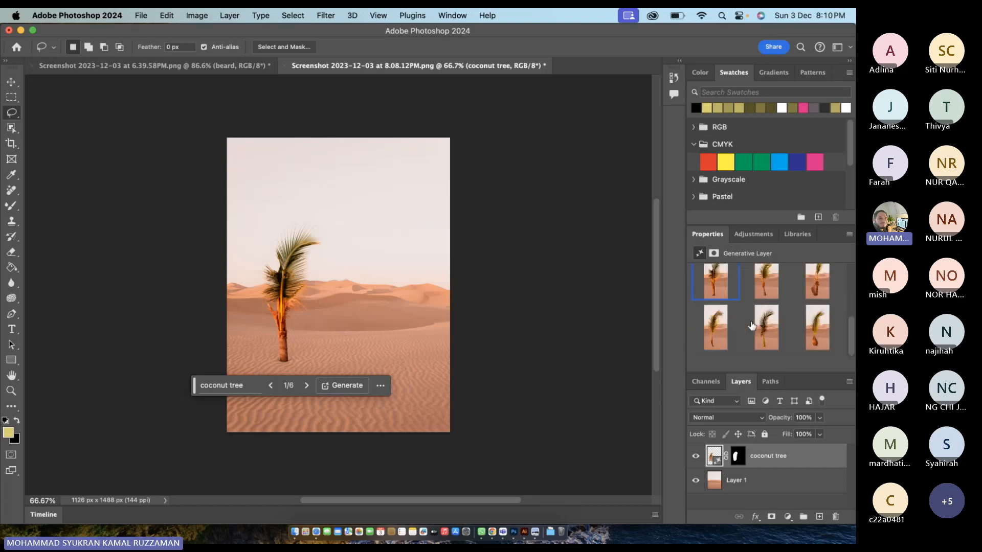
left_click(806, 291)
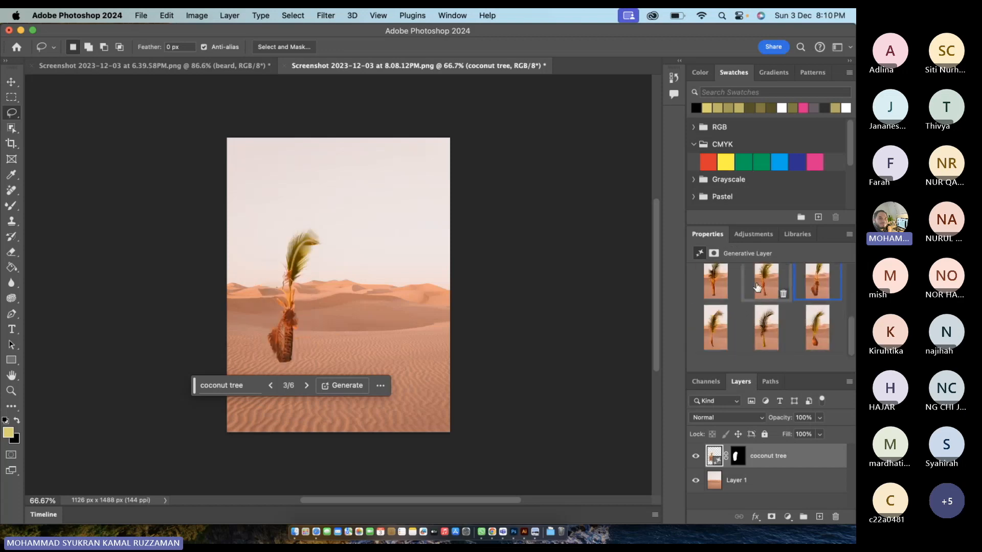
key("super+z")
key("super+z")
key("super+z")
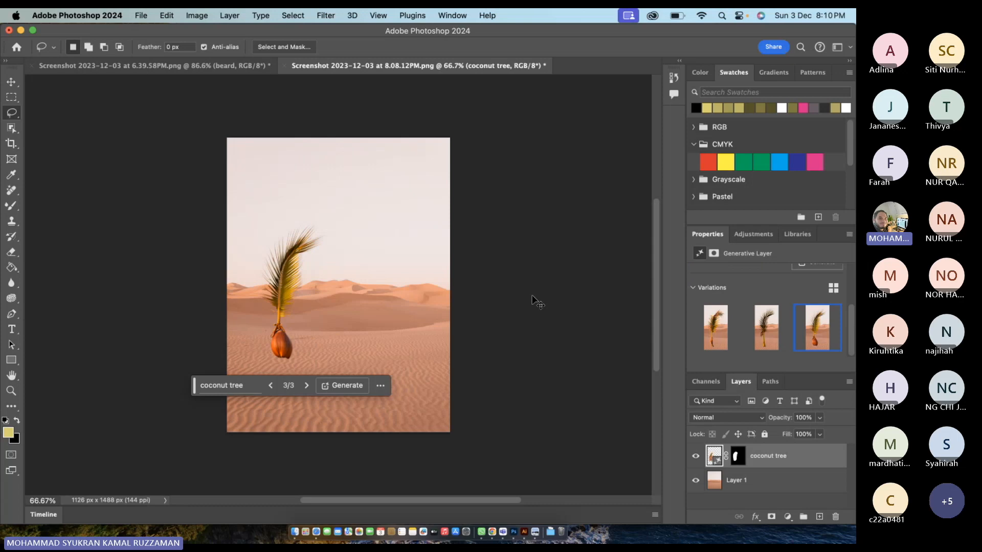
key("super+z")
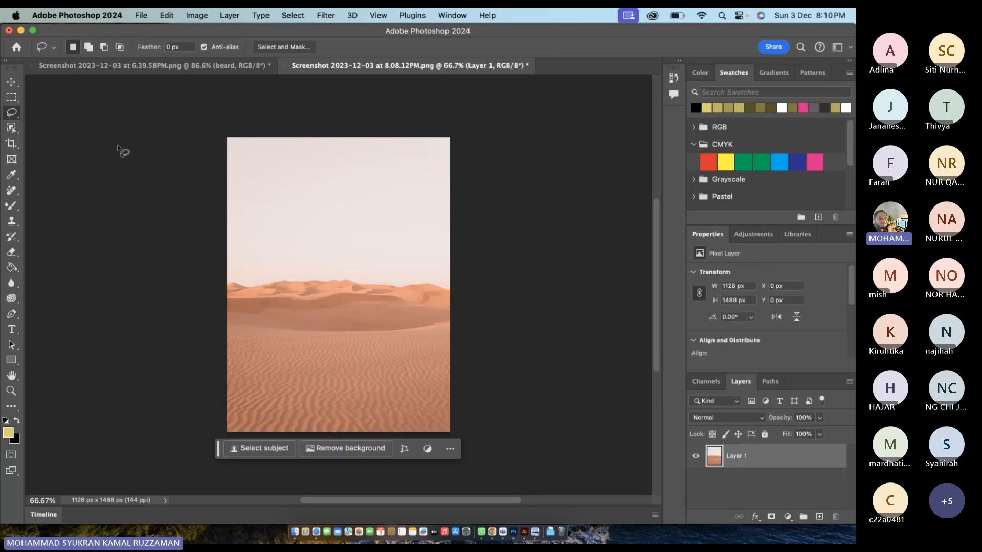
mouse_move(275, 304)
left_mouse_down()
mouse_move(294, 352)
mouse_move(289, 302)
mouse_move(347, 255)
mouse_move(397, 259)
mouse_move(417, 232)
mouse_move(383, 229)
mouse_move(382, 200)
mouse_move(383, 220)
left_mouse_up()
scroll(383, 227, "down", 3)
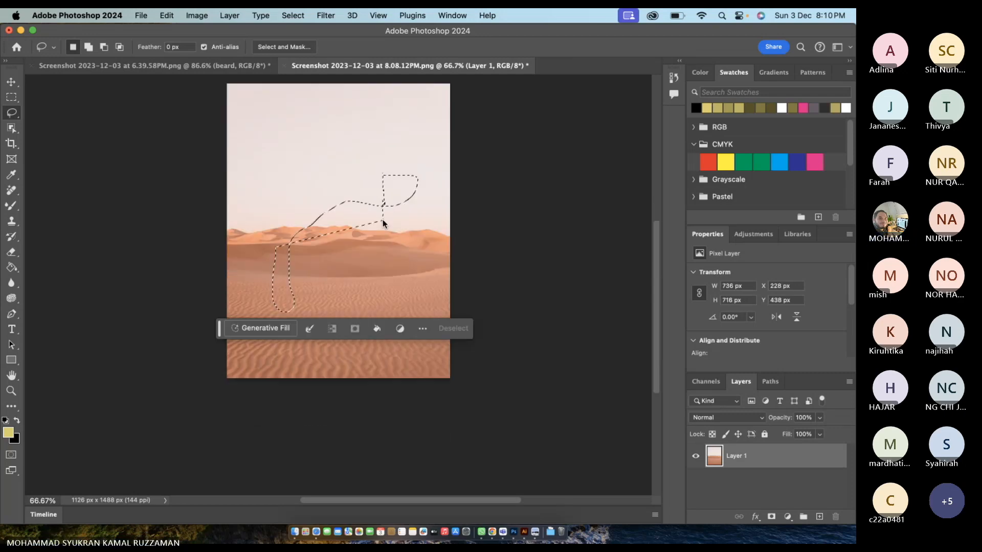
key("super+d")
scroll(357, 211, "up", 3)
mouse_move(265, 348)
left_mouse_down()
mouse_move(275, 394)
mouse_move(280, 284)
left_mouse_up()
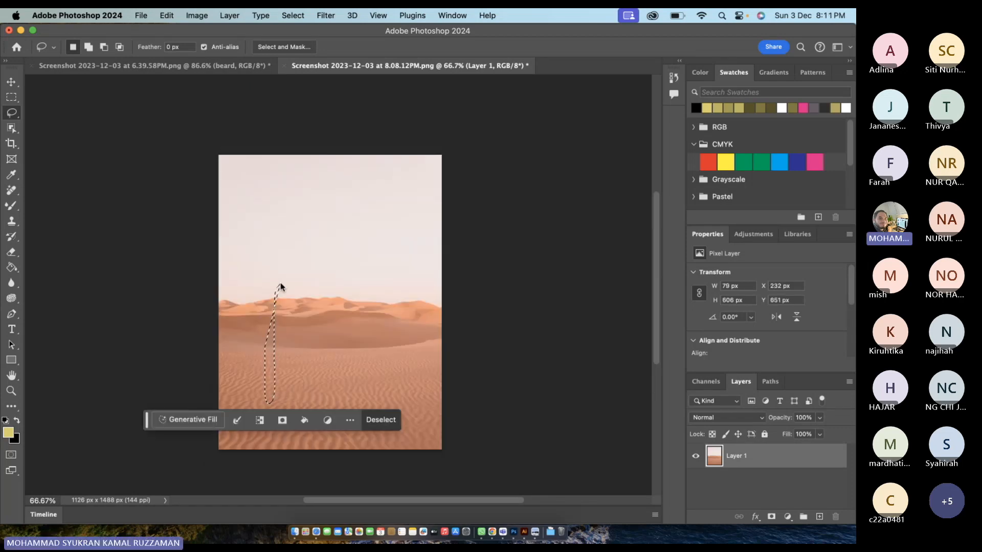
key("z")
key("super+z")
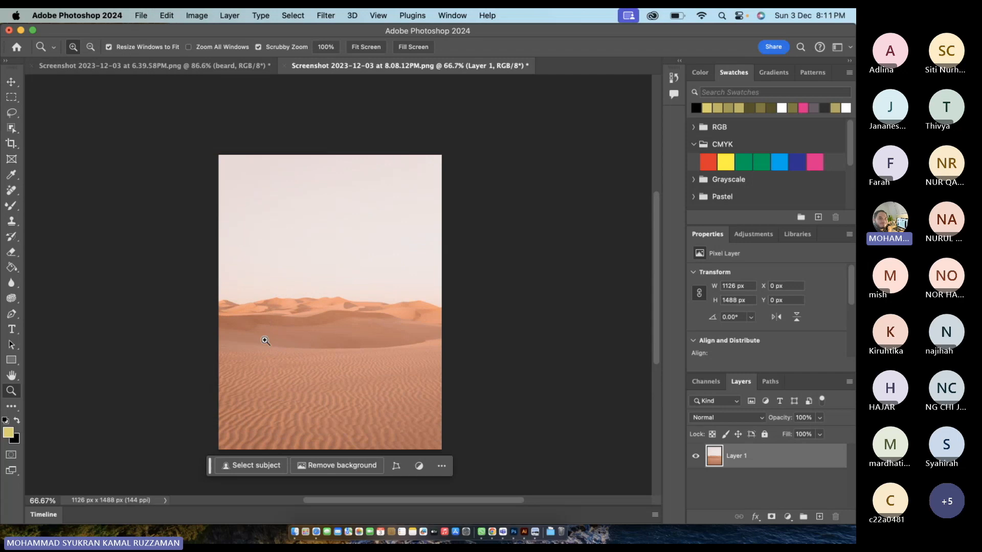
- Select a tree-shaped area of about 448 by 905 px with the Lasso tool, with a wide crown in the sky and a narrow trunk reaching the sand
left_click_drag(263, 339, 281, 353)
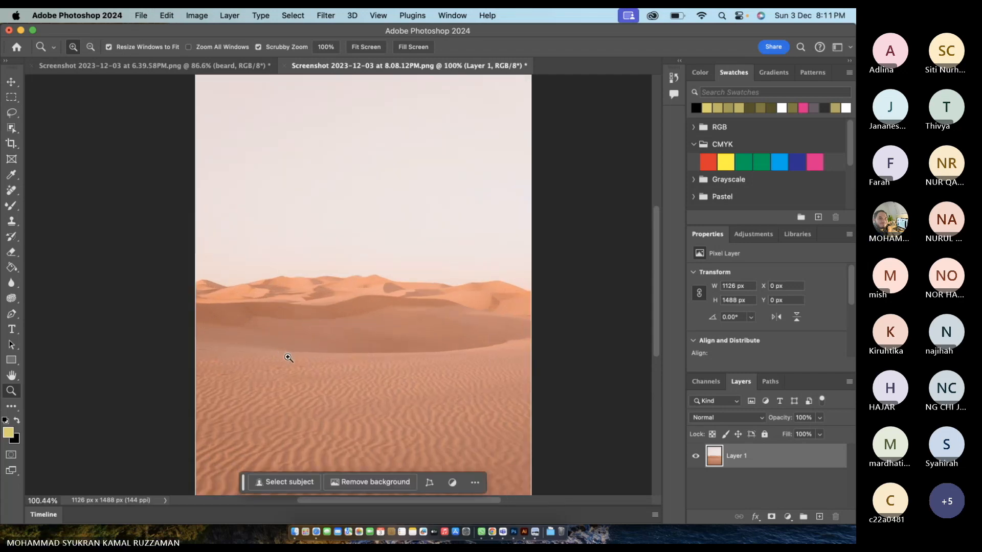
left_click(13, 115)
right_click(12, 118)
left_click(38, 112)
mouse_move(271, 316)
left_mouse_down()
mouse_move(272, 332)
mouse_move(305, 250)
mouse_move(373, 174)
mouse_move(356, 114)
mouse_move(335, 109)
mouse_move(251, 166)
mouse_move(279, 233)
mouse_move(272, 330)
left_mouse_up()
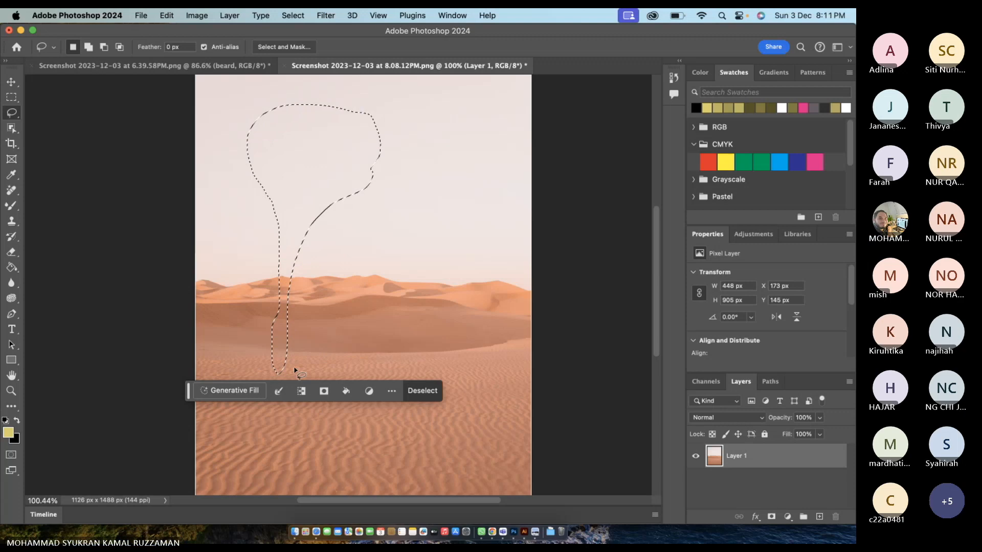
- Fill the tree-shaped selection with Generative Fill using the prompt "coconut tree"
left_click(248, 394)
type("coconut tree")
key("Return")
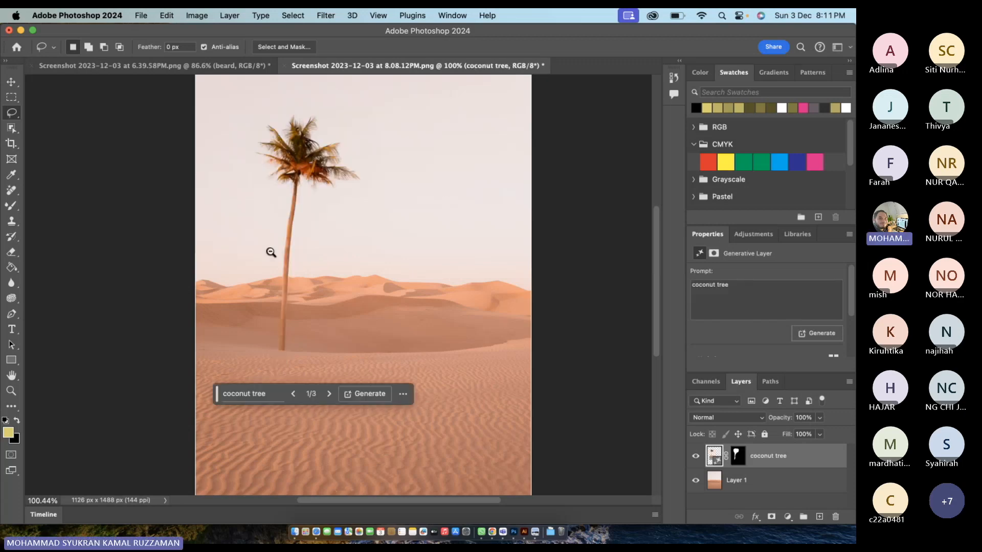
- Compare the second and third coconut tree variations and keep the second one
scroll(787, 362, "down", 1)
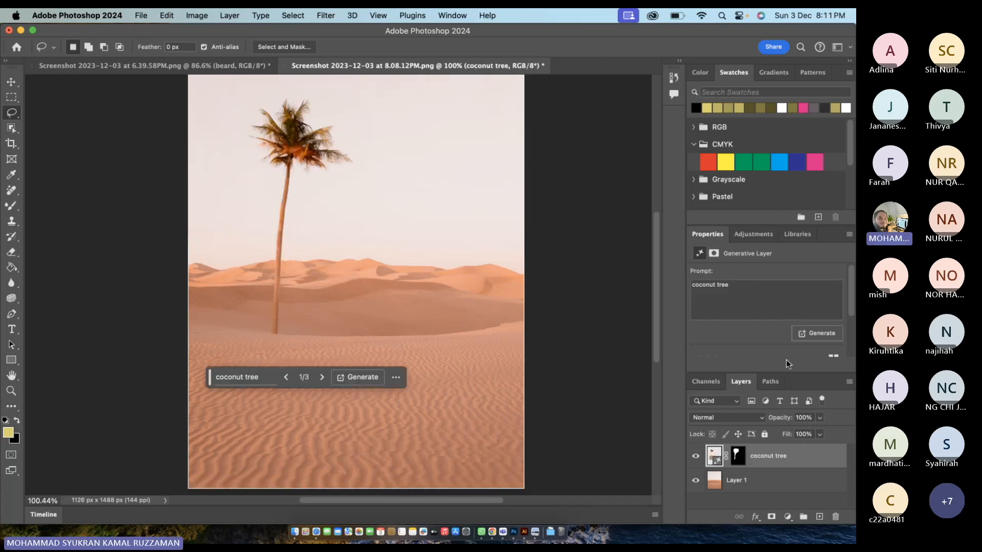
scroll(772, 338, "down", 4)
left_click(760, 325)
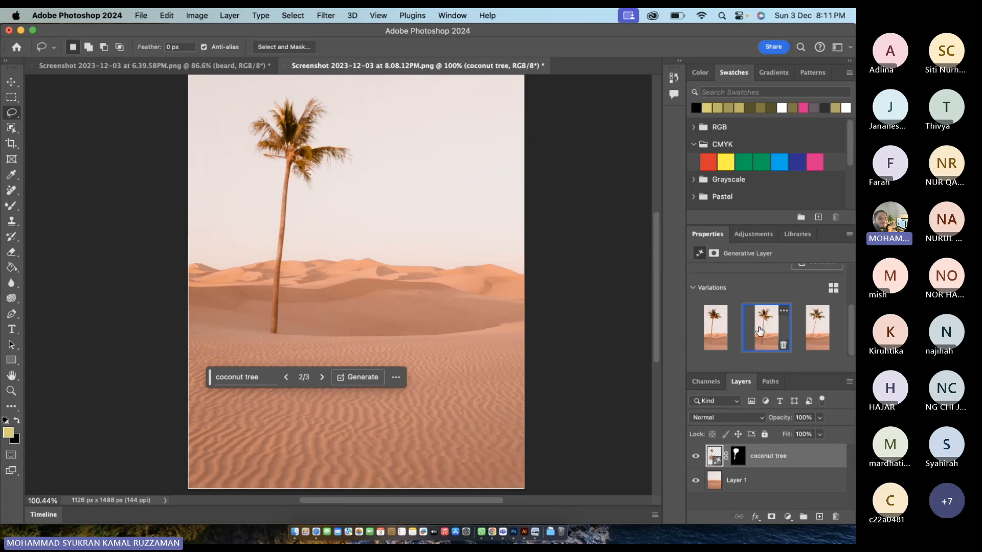
left_click(810, 333)
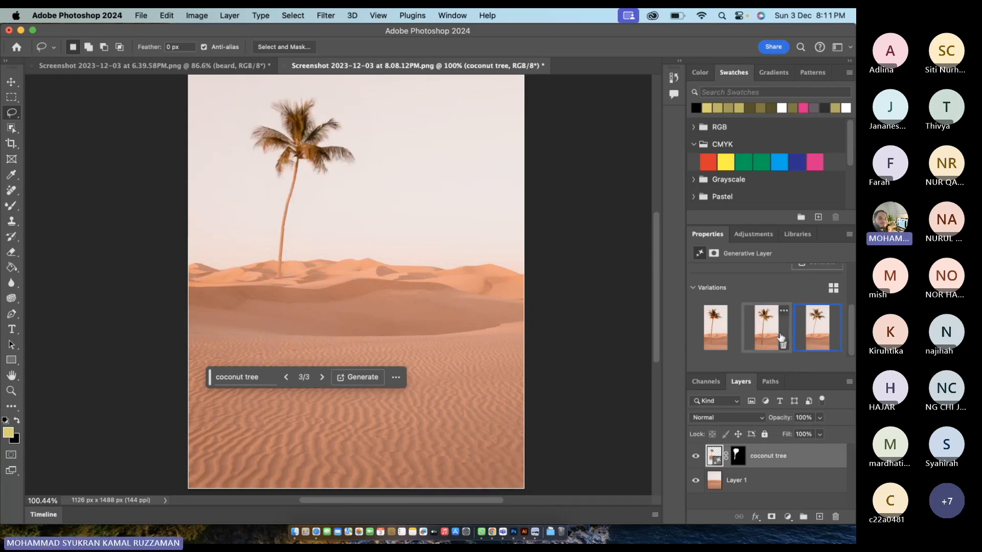
left_click(782, 337)
left_click(811, 331)
left_click(785, 335)
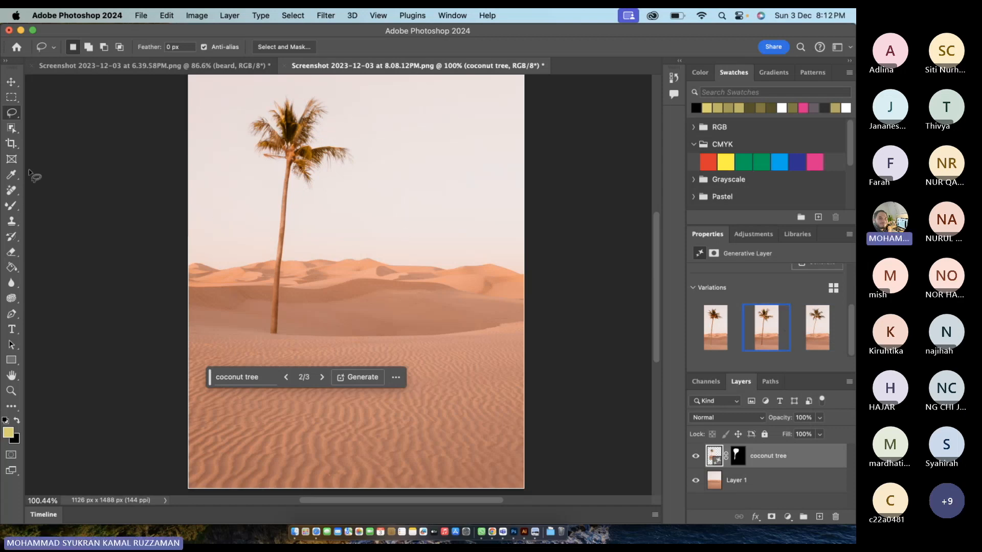
- Select a freeform pool-shaped area in the rippled sand just below the coconut tree with the Lasso tool
right_click(10, 117)
left_click(42, 114)
mouse_move(218, 341)
left_mouse_down()
mouse_move(368, 344)
mouse_move(219, 343)
left_mouse_up()
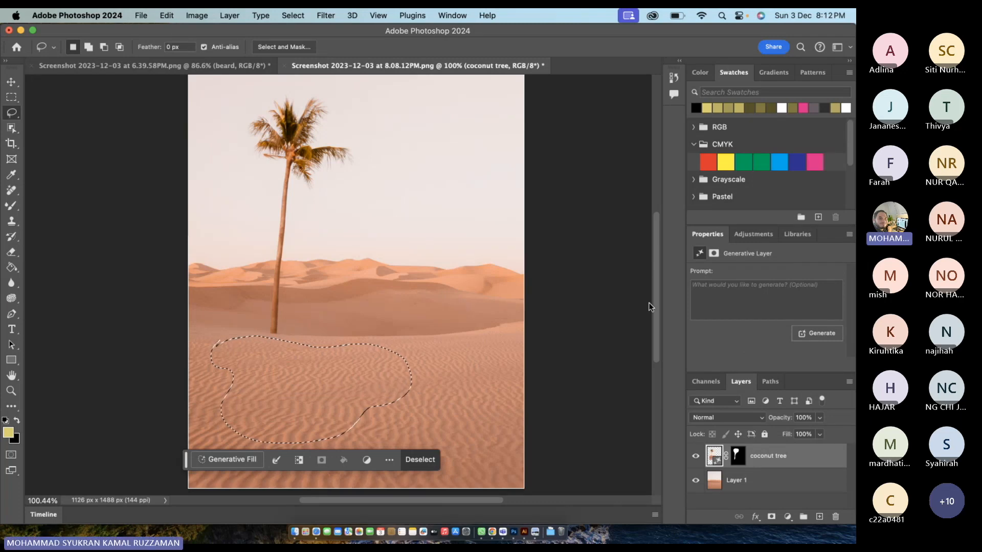
- Fill the pool-shaped selection with Generative Fill using the prompt "a water pool with reflection"
left_click(222, 461)
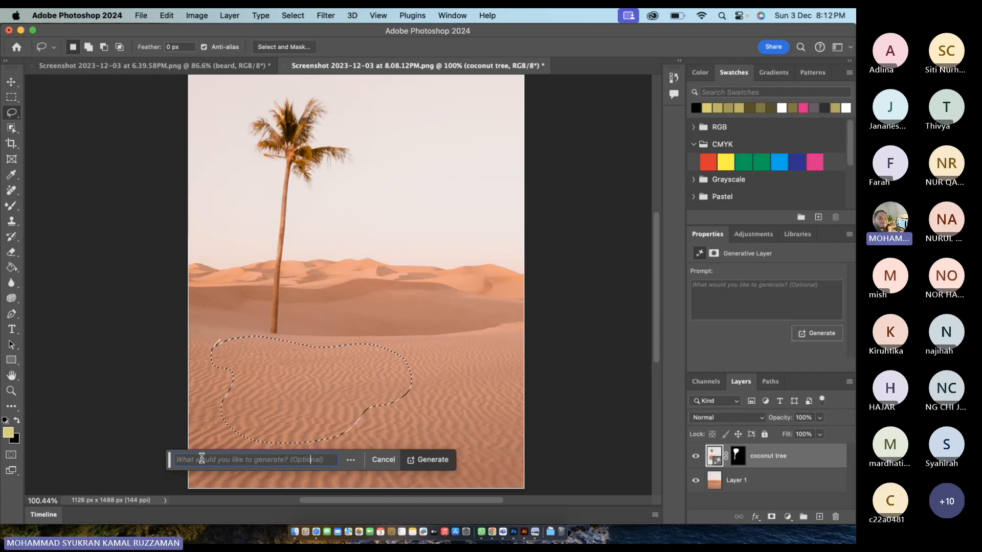
type("a waterpool with ")
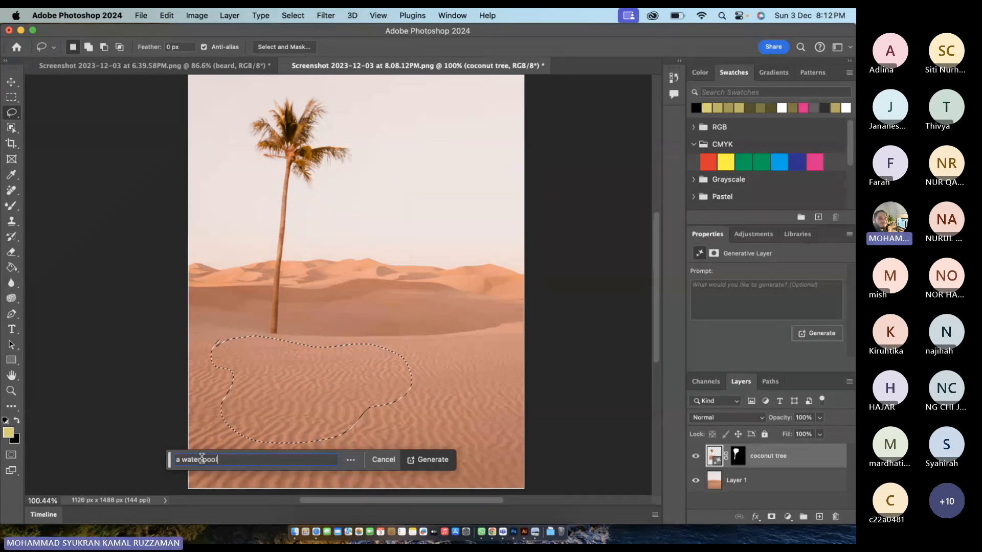
type("re")
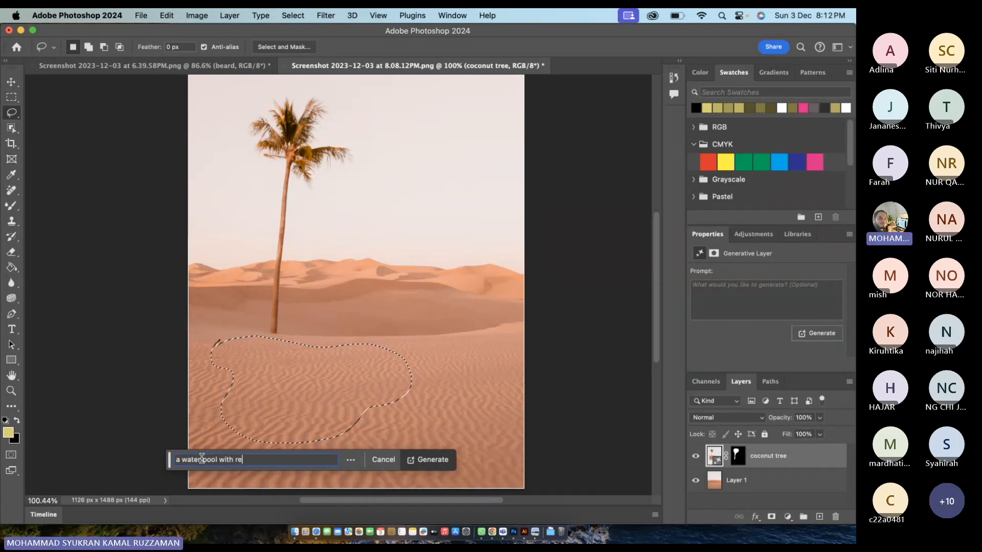
type("flection")
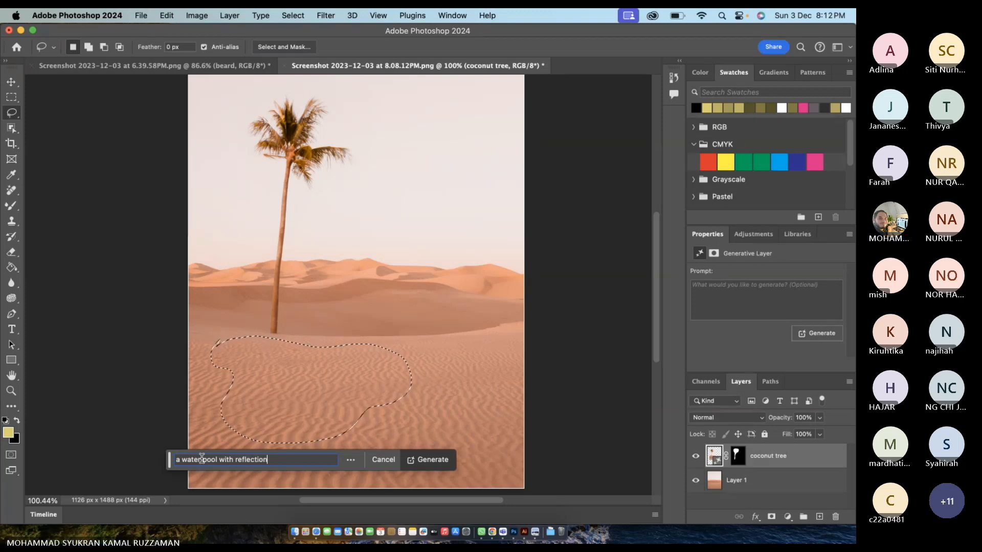
left_click(438, 458)
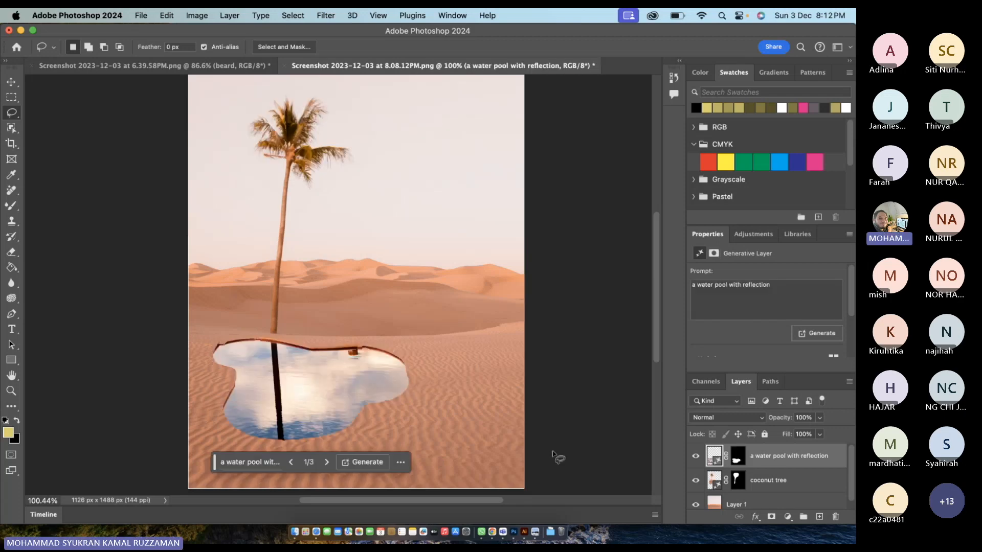
- Compare the second and third water pool variations with the first one
key("ctrl+Up")
key("ctrl+Up")
scroll(765, 313, "down", 3)
scroll(766, 317, "down", 1)
left_click(765, 327)
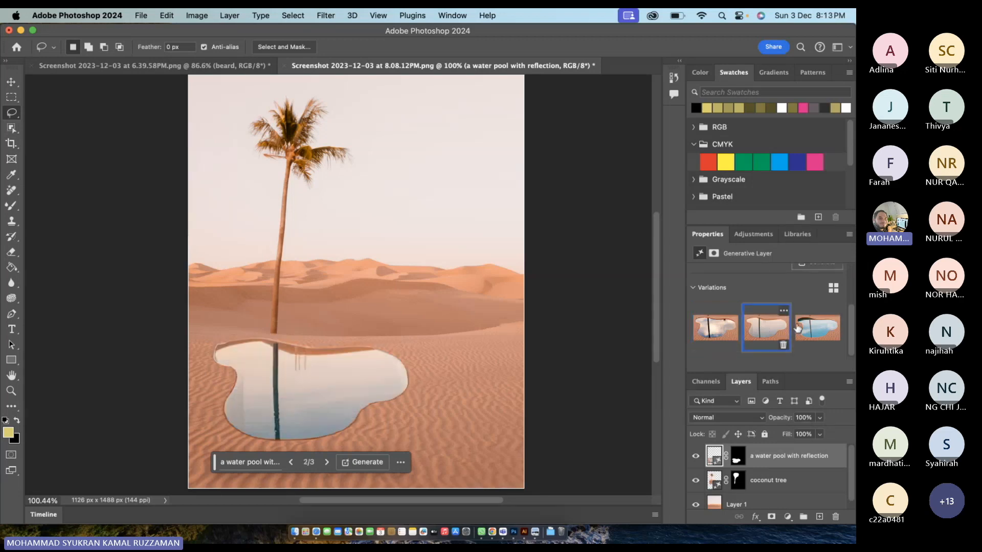
left_click(830, 327)
left_click(715, 327)
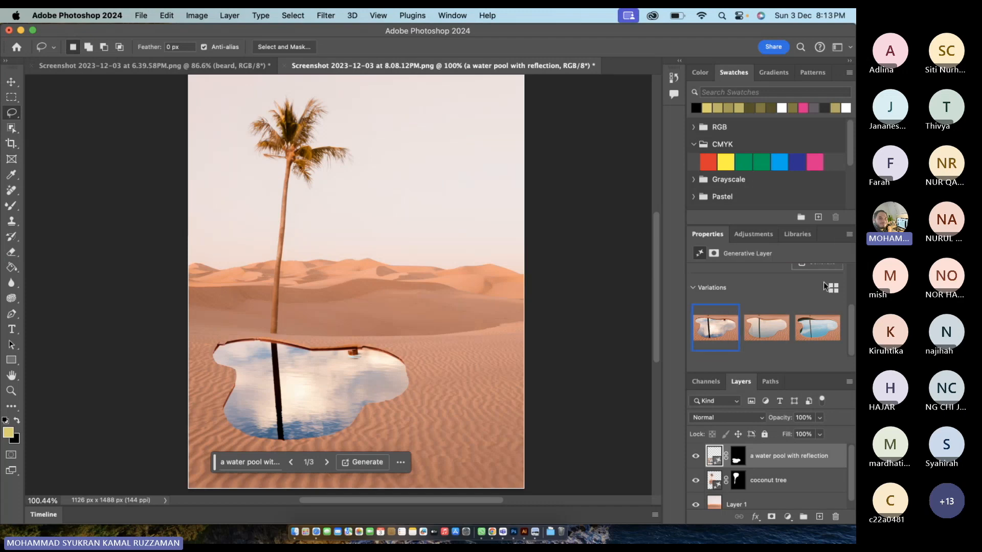
- Generate another set of water pool variations, compare the new ones, and keep the second
scroll(825, 287, "up", 3)
left_click(823, 333)
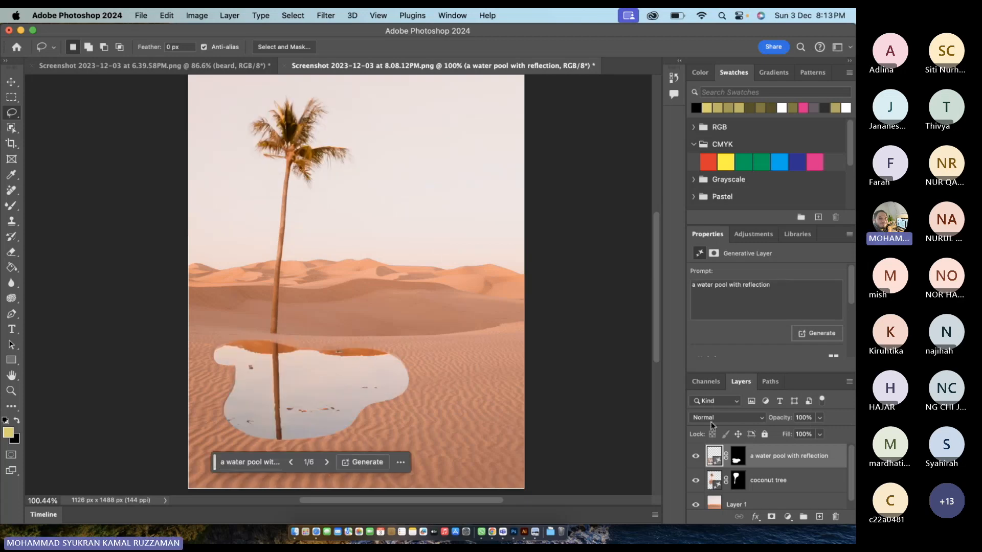
scroll(753, 348, "down", 3)
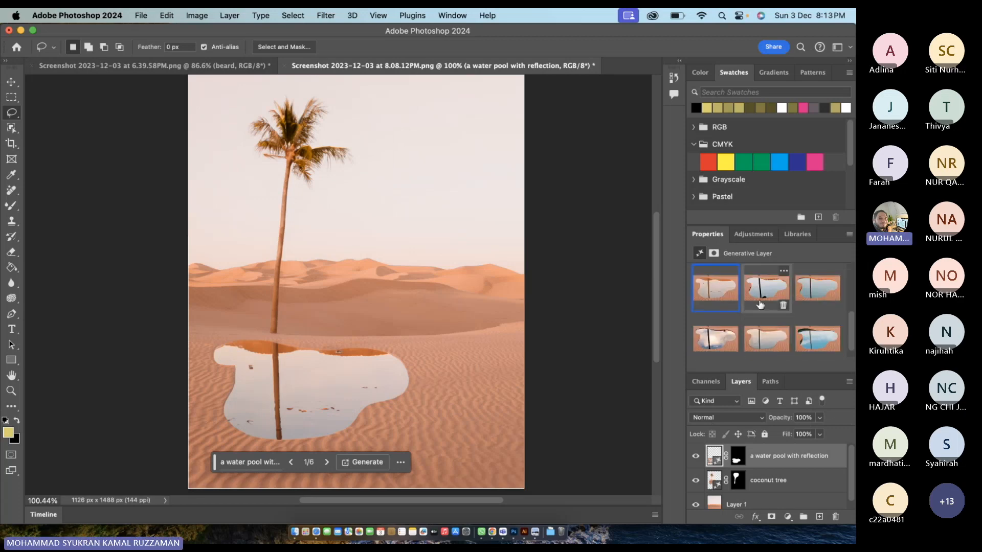
left_click(765, 289)
left_click(819, 287)
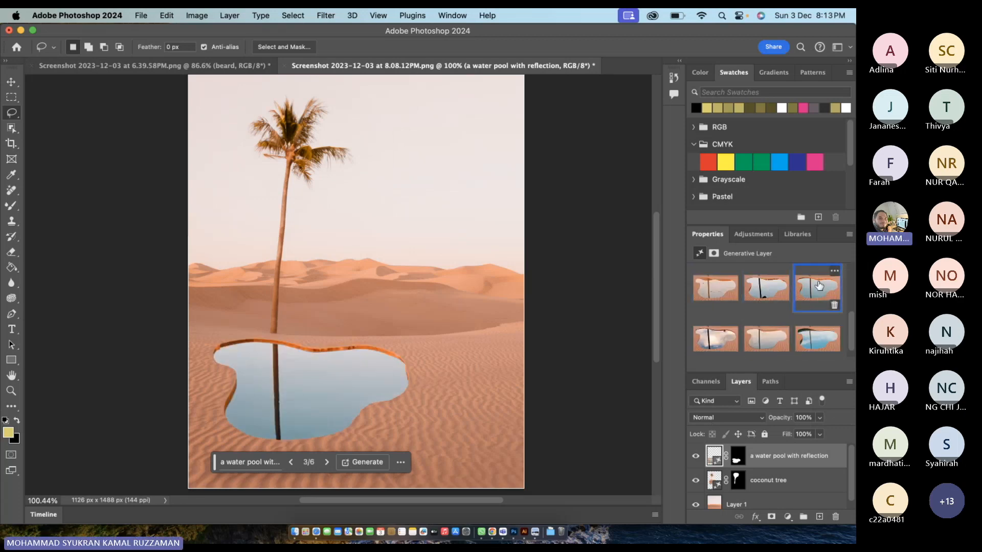
left_click(789, 290)
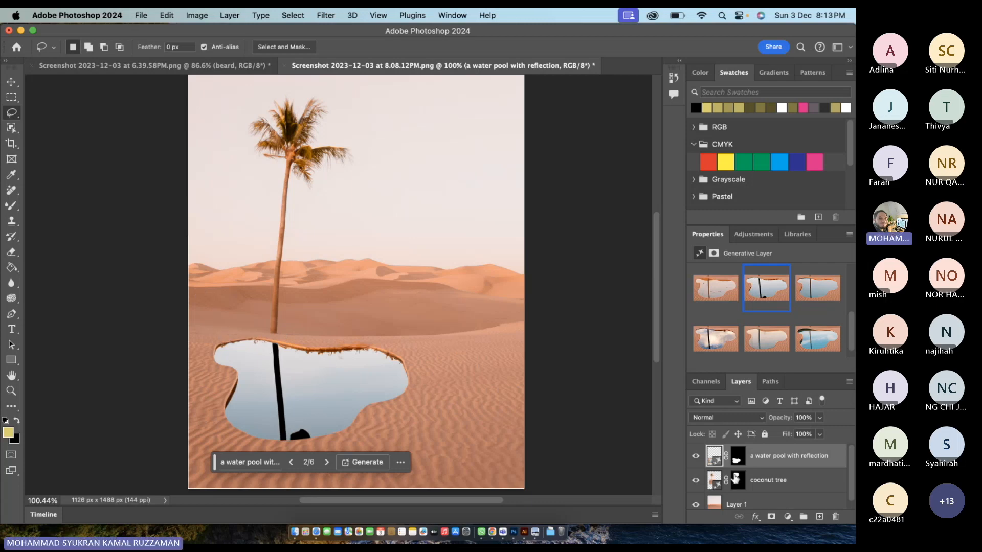
- Hide and show the coconut tree layer to compare the picture with and without the tree
left_click(695, 481)
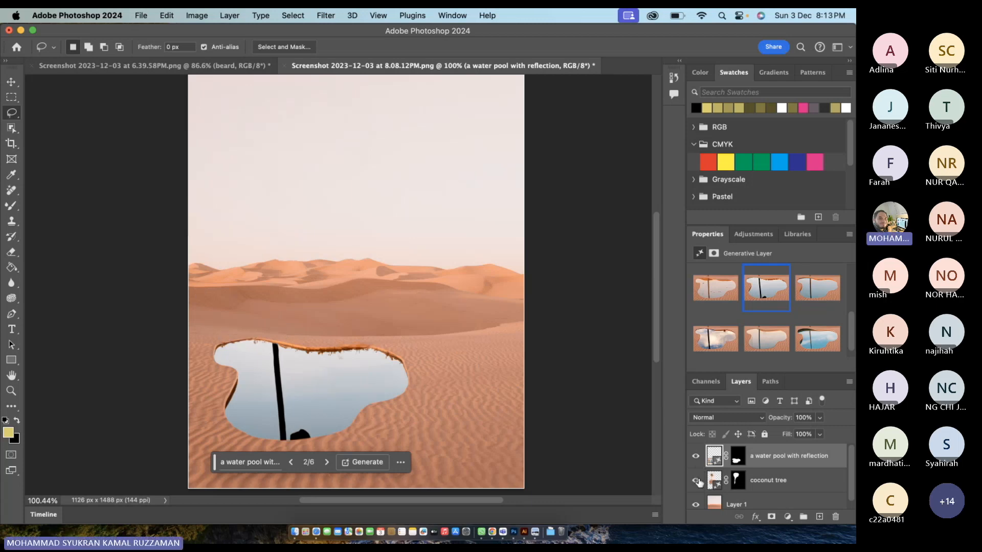
left_click(695, 481)
scroll(136, 197, "up", 2)
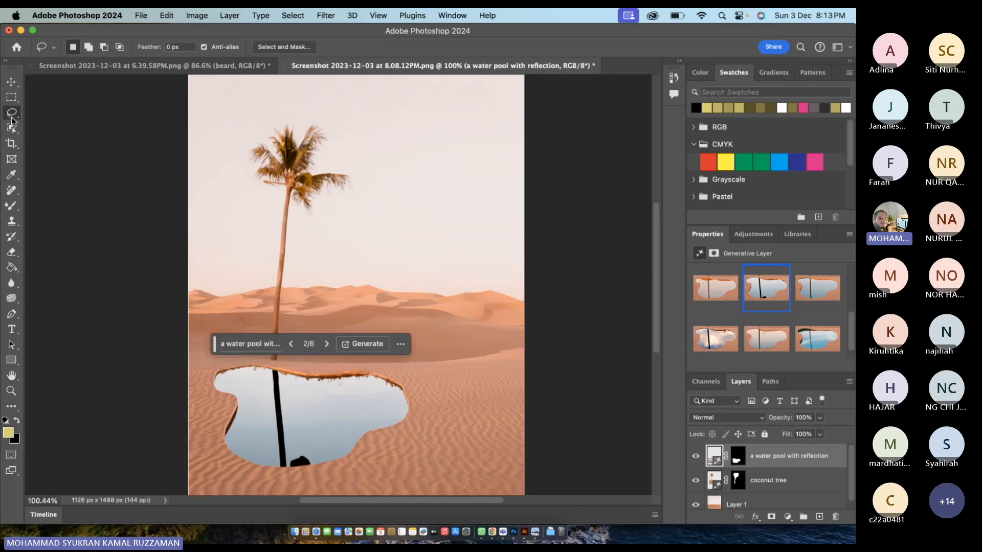
- Activate the Lasso tool and hide the coconut tree and water pool layers
right_click(12, 118)
left_click(42, 115)
scroll(89, 148, "up", 3)
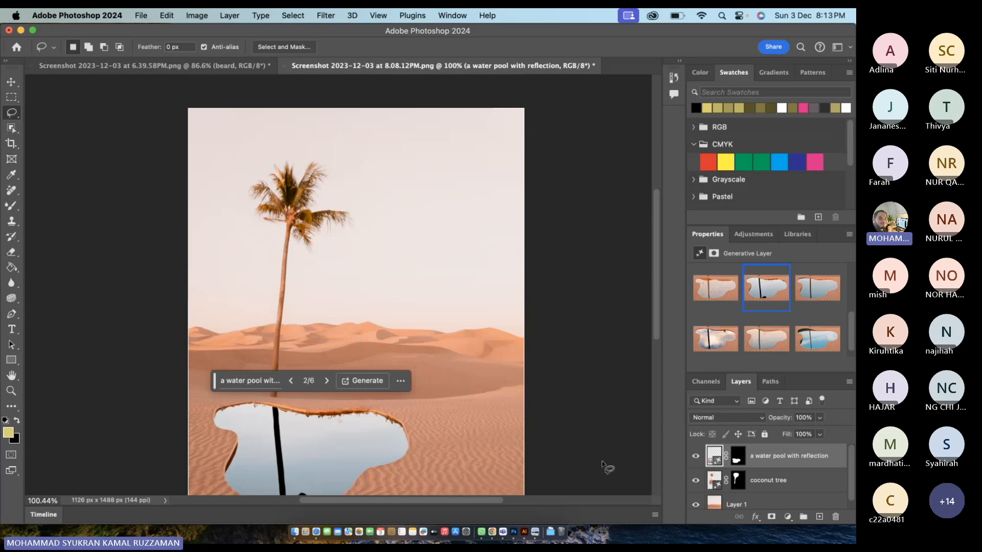
left_click(695, 481)
left_click(695, 456)
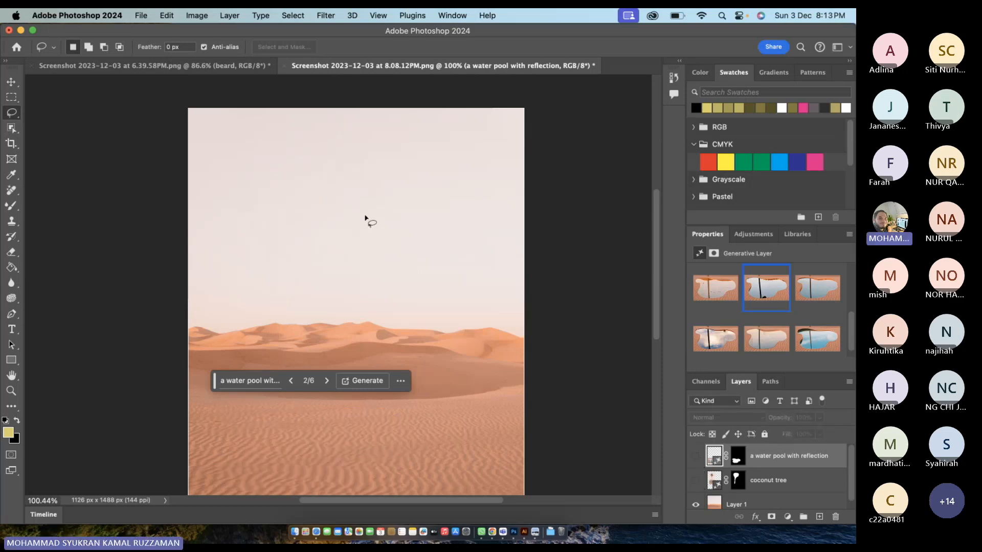
right_click(196, 88)
left_click(138, 132)
left_click(172, 93)
left_click_drag(146, 231, 127, 149)
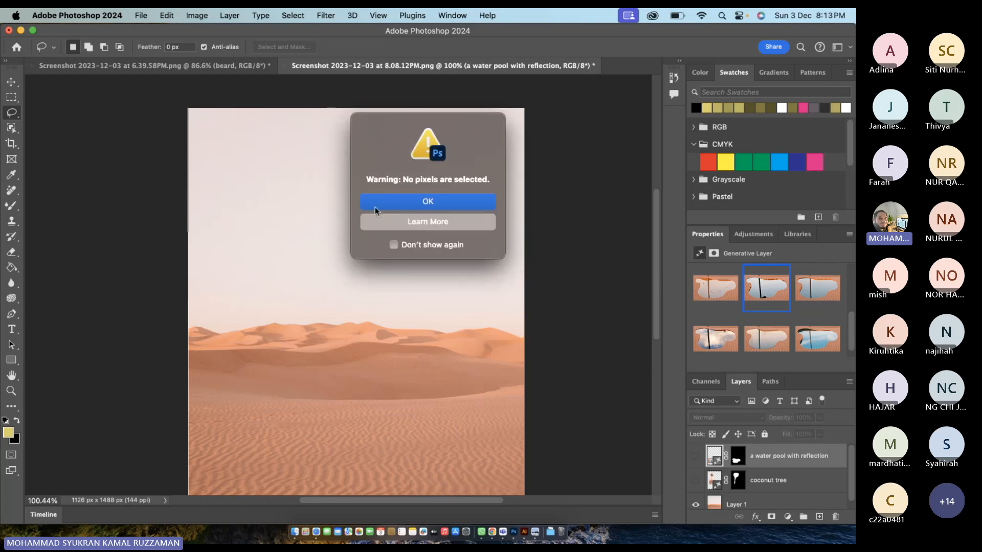
left_click(415, 210)
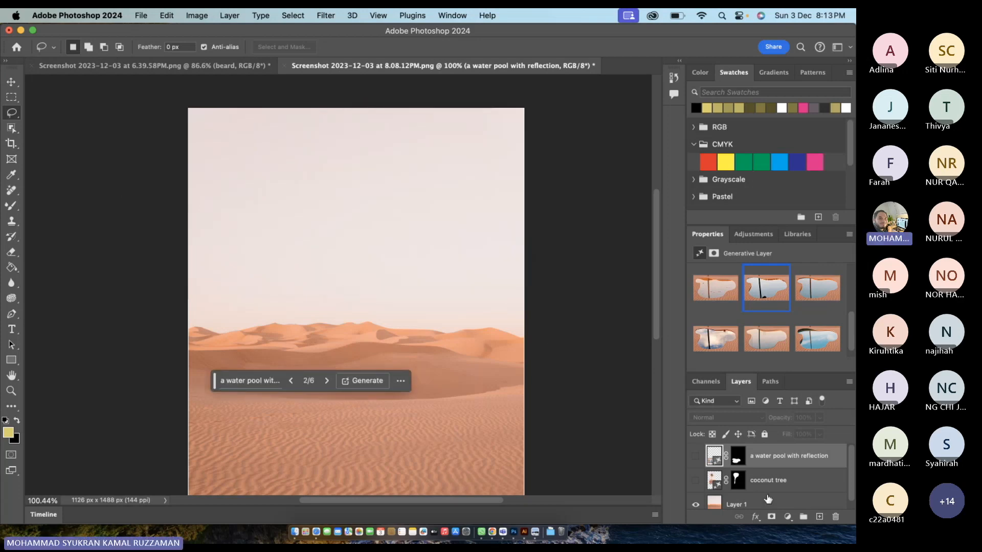
- Select the whole sky and the distant dunes on Layer 1 with the Lasso tool, about 1126 by 877 px
left_click(761, 484)
left_click(769, 505)
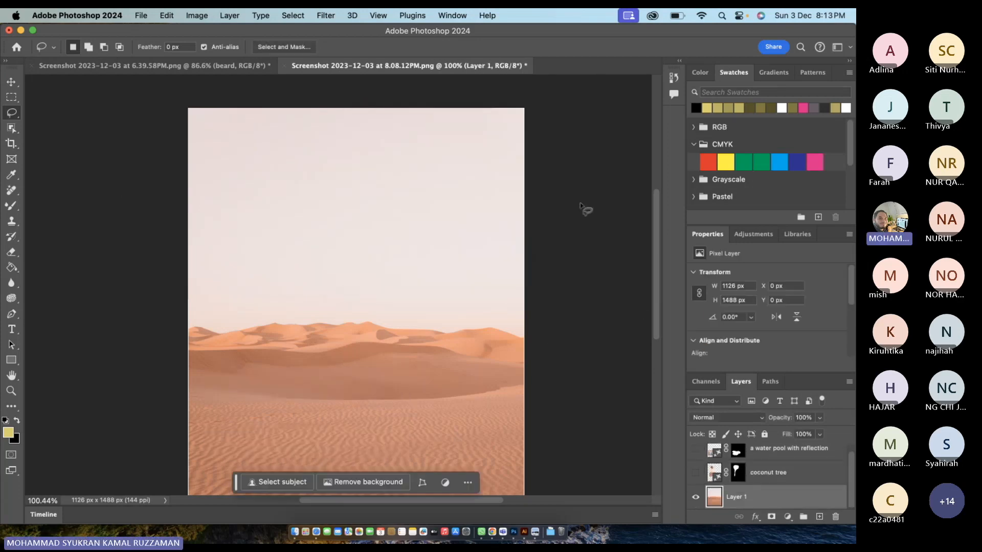
left_click_drag(554, 131, 553, 130)
mouse_move(539, 295)
left_mouse_down()
mouse_move(488, 363)
mouse_move(427, 369)
mouse_move(190, 351)
mouse_move(154, 318)
mouse_move(153, 199)
mouse_move(190, 102)
mouse_move(363, 81)
mouse_move(514, 100)
mouse_move(534, 124)
left_mouse_up()
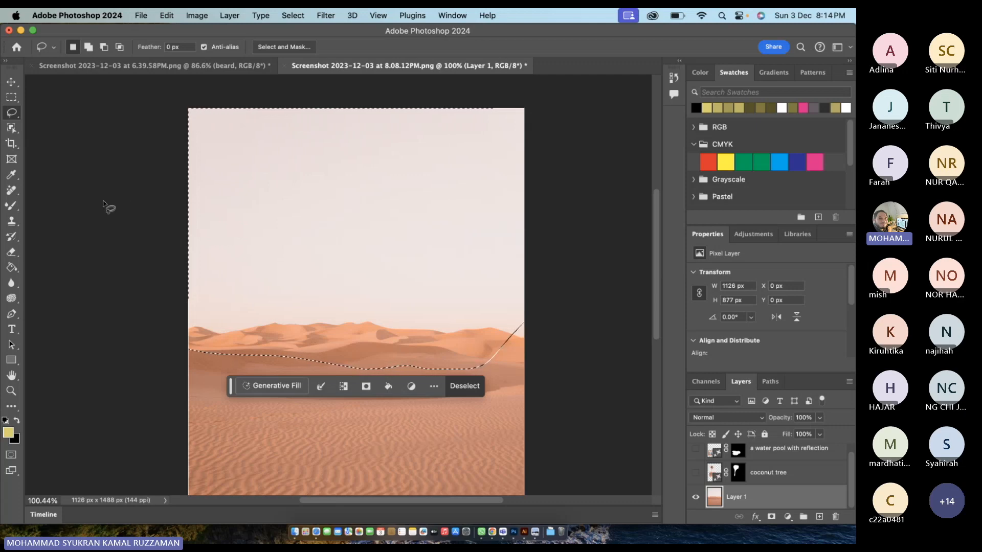
- Fill the sky selection with Generative Fill using the prompt "epic sky"
left_click(278, 388)
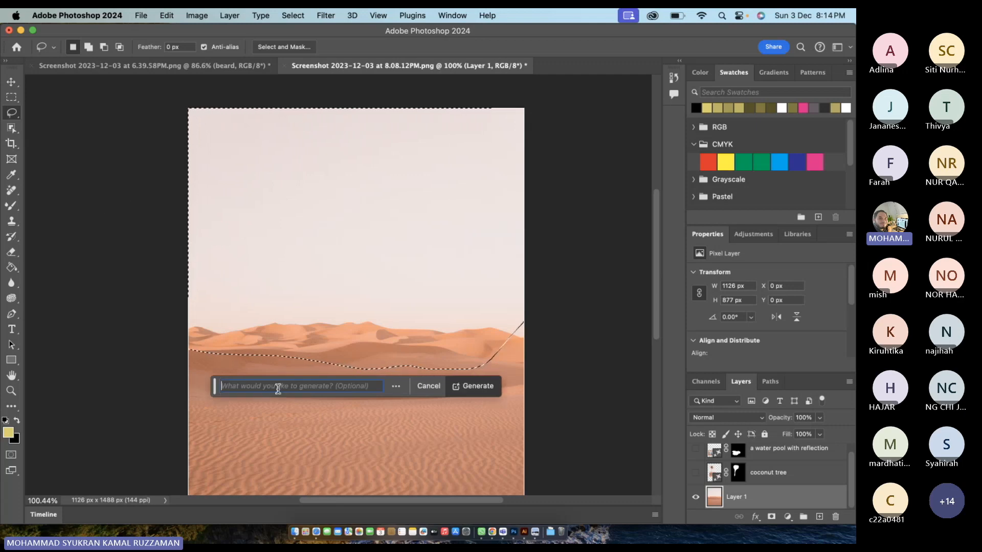
type("e")
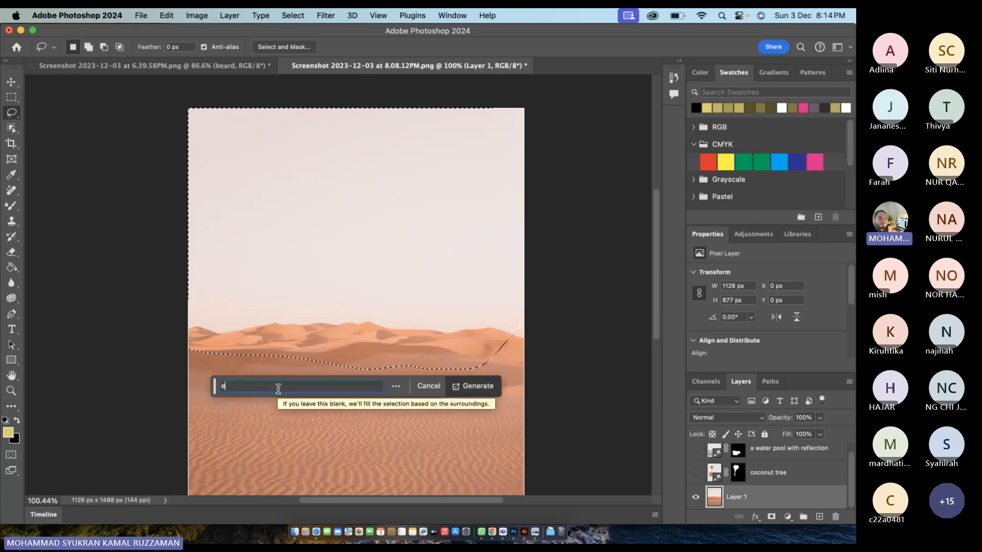
type("pic sky")
key("Return")
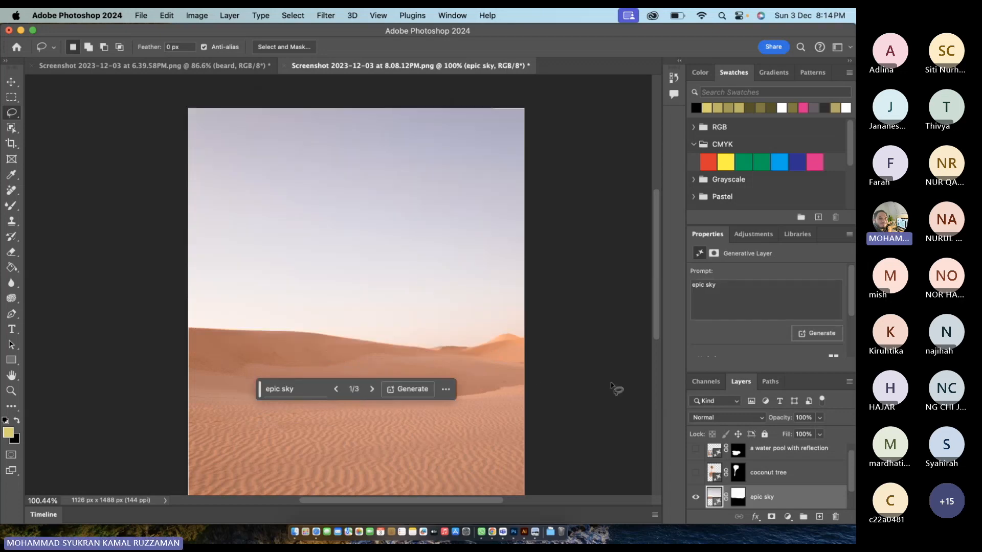
- Compare the three epic sky variations and keep the third one, with the turquoise sky and white clouds
scroll(763, 310, "down", 3)
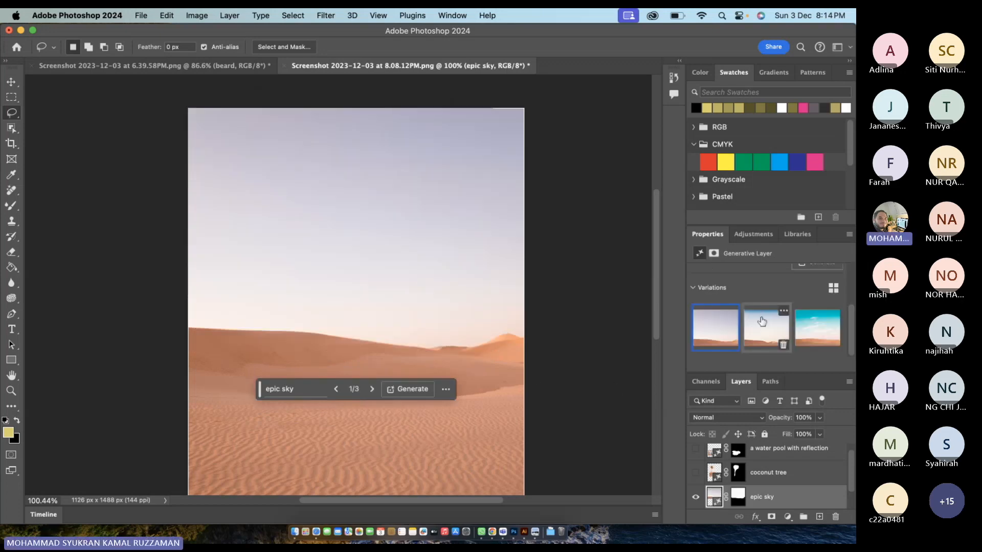
left_click(762, 323)
left_click(811, 332)
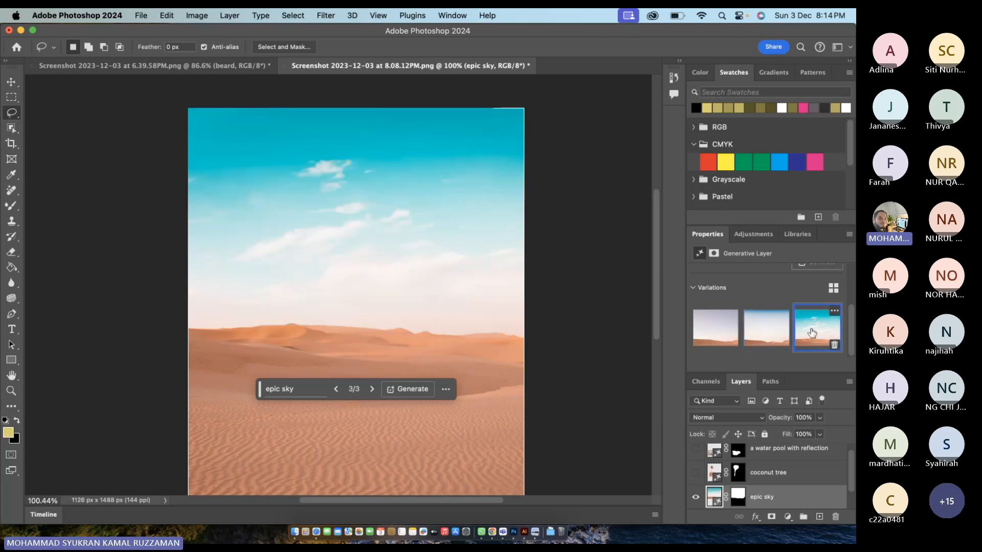
left_click(707, 338)
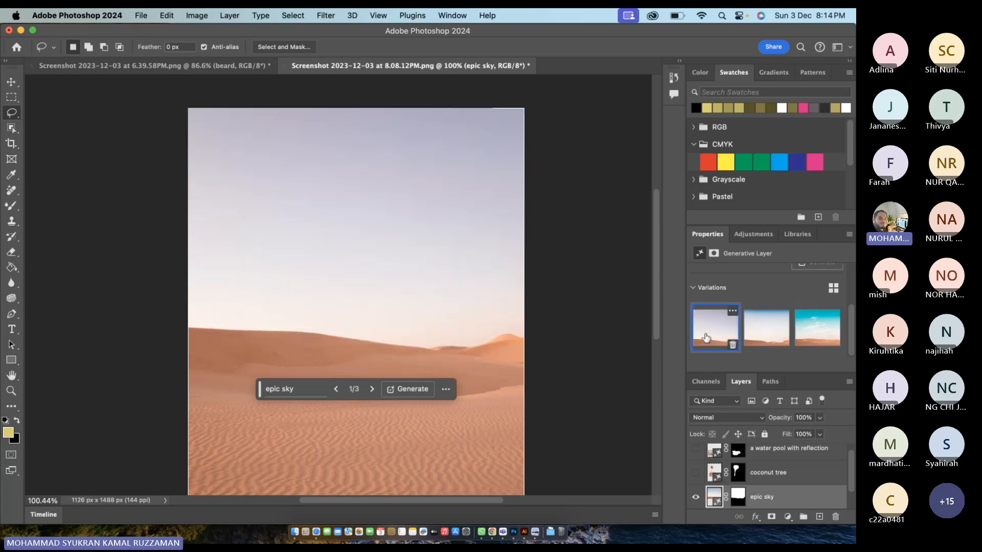
left_click(797, 332)
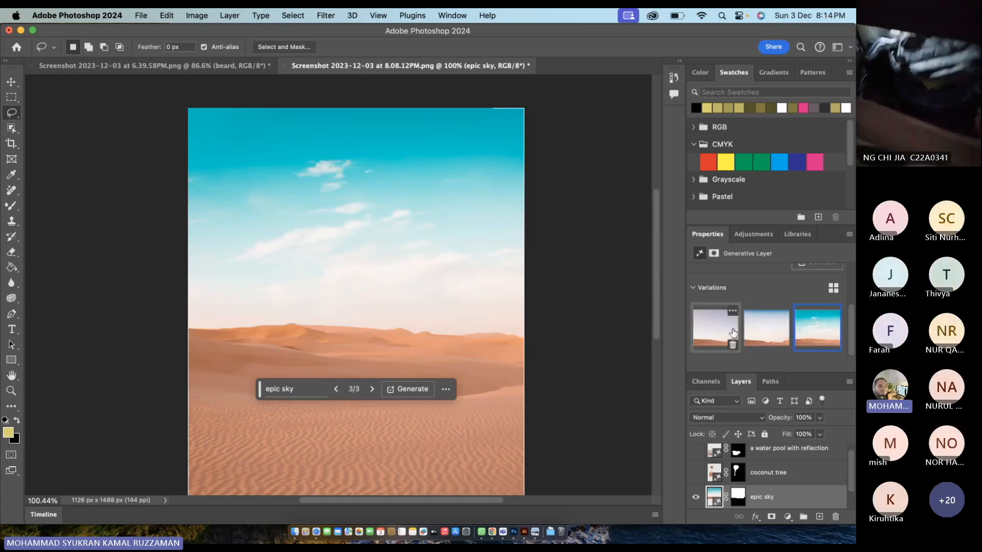
- Show the coconut tree and water pool layers again, and delete the coconut tree layer
left_click(695, 472)
left_click(696, 448)
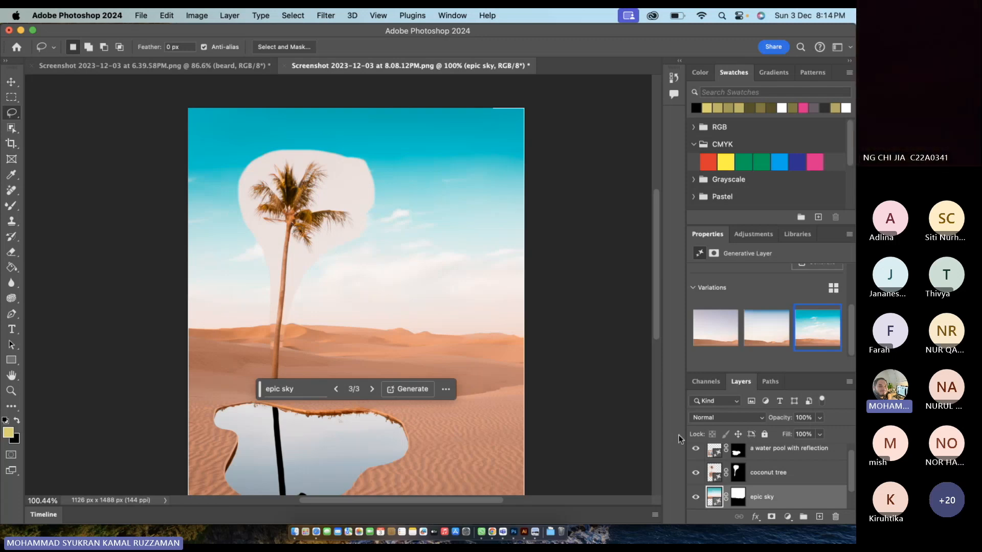
left_click(772, 479)
key("Delete")
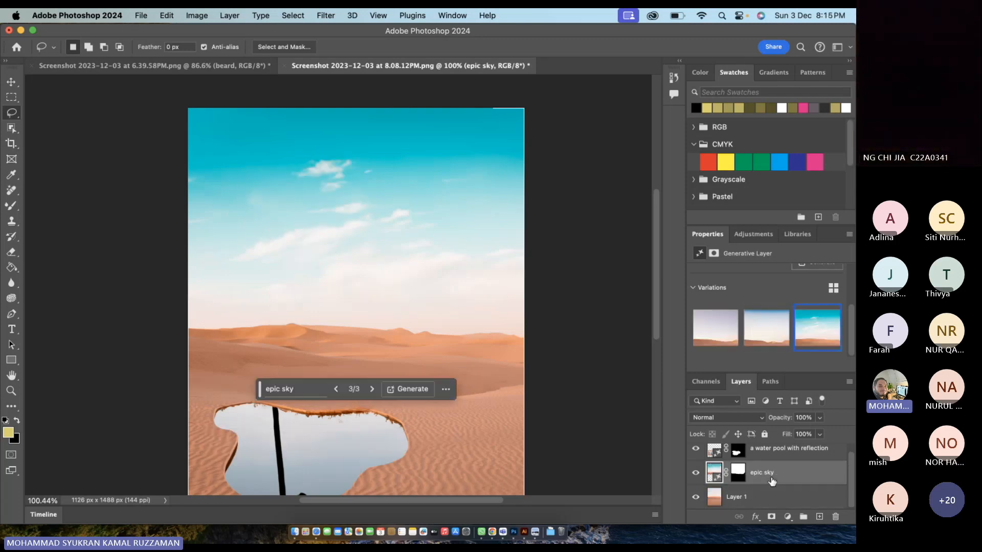
- Lasso an oval area in the dunes above and beside the pool, and fill it with Generative Fill using the prompt "sand castle"
scroll(506, 434, "down", 3)
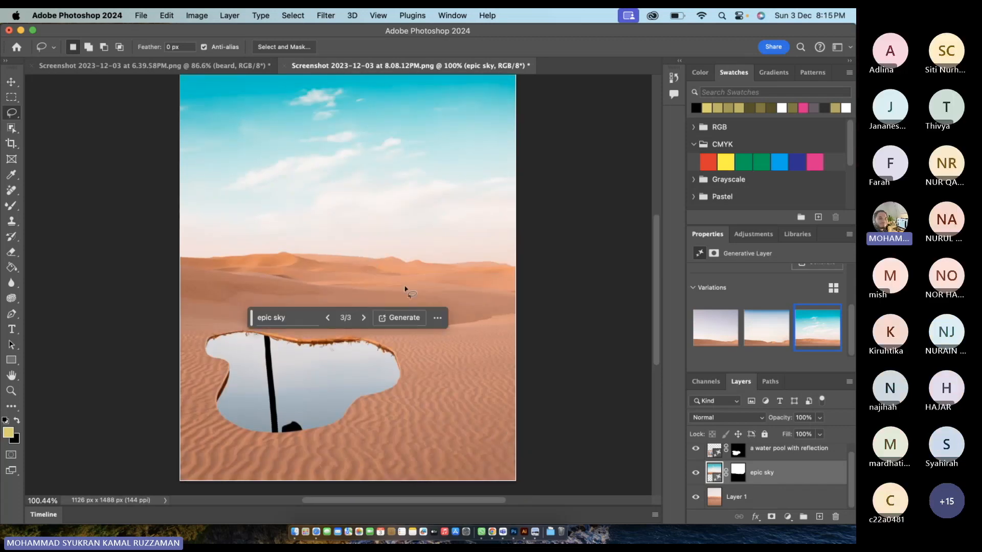
mouse_move(413, 272)
left_mouse_down()
mouse_move(329, 283)
mouse_move(358, 325)
mouse_move(432, 333)
mouse_move(461, 304)
mouse_move(409, 270)
left_mouse_up()
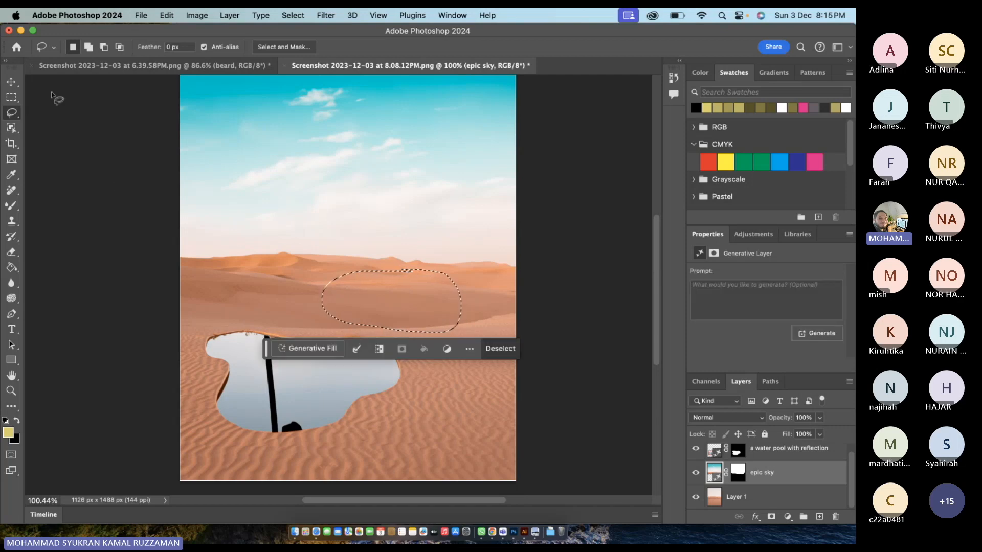
left_click(318, 348)
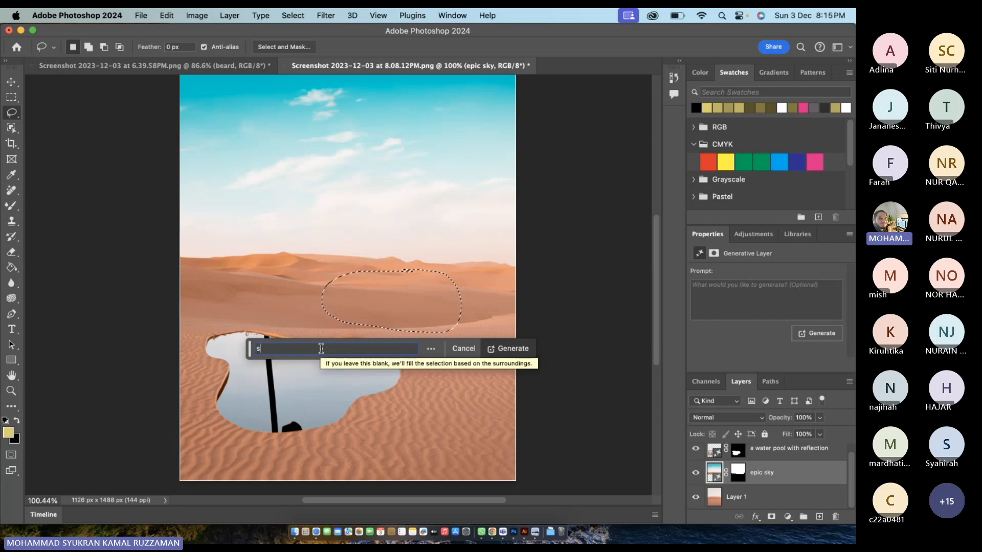
type("sand castle")
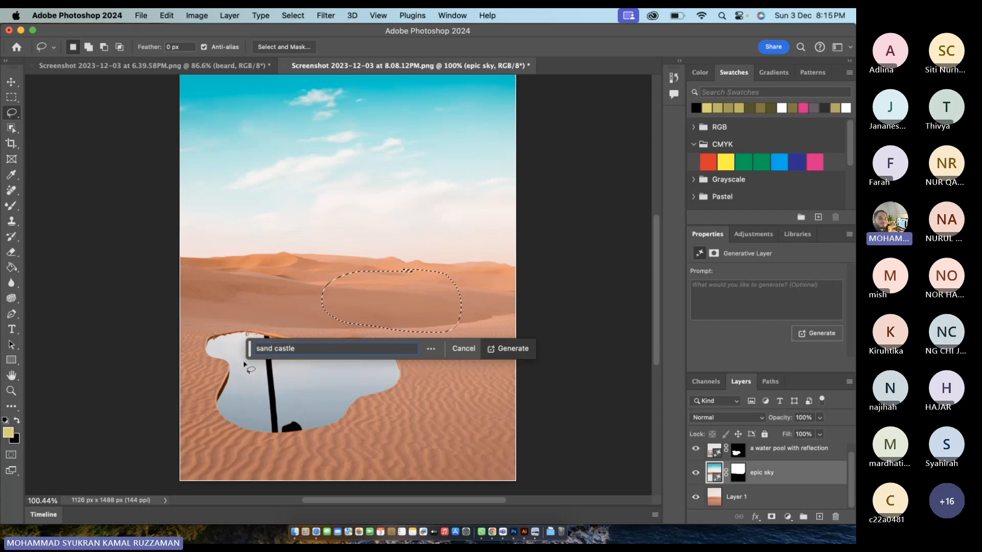
left_click(514, 349)
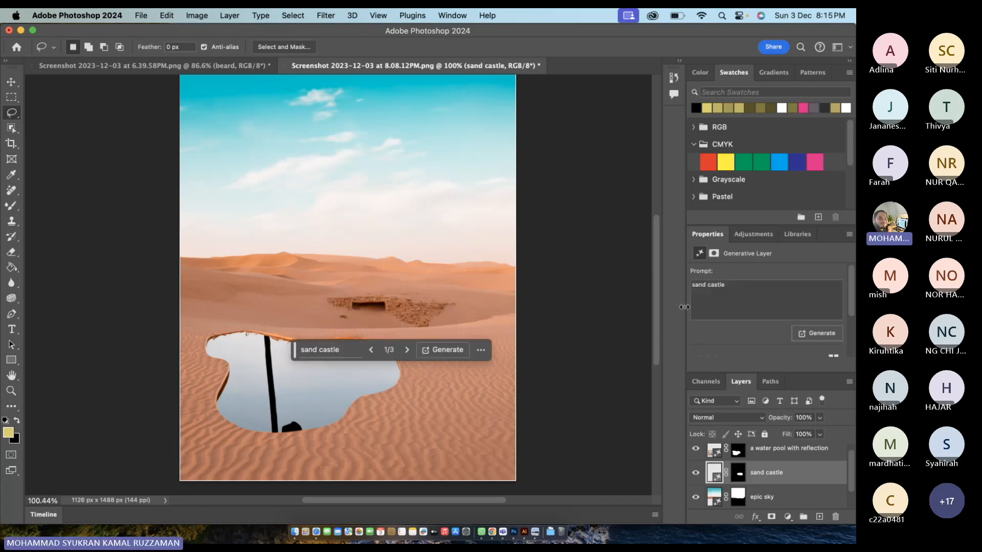
- Compare the three sand castle variations and keep the third one, with the crenellated walls and tower
scroll(747, 305, "down", 3)
left_click(767, 329)
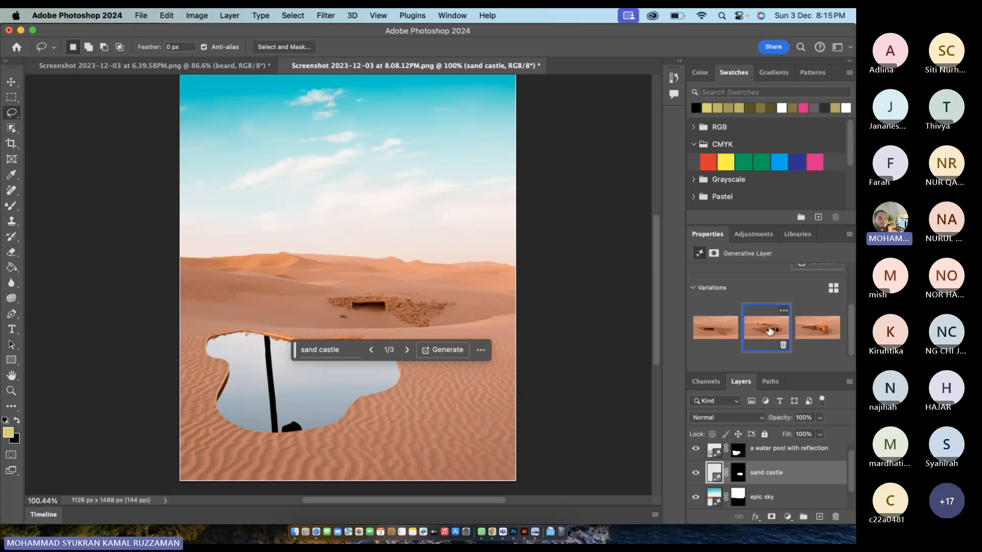
left_click(817, 328)
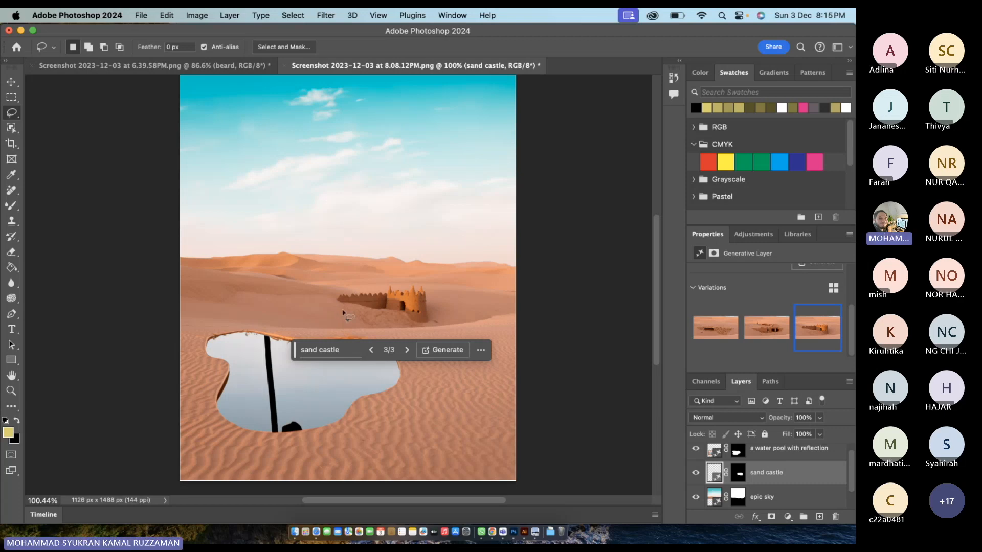
scroll(343, 311, "up", 5)
scroll(343, 310, "down", 4)
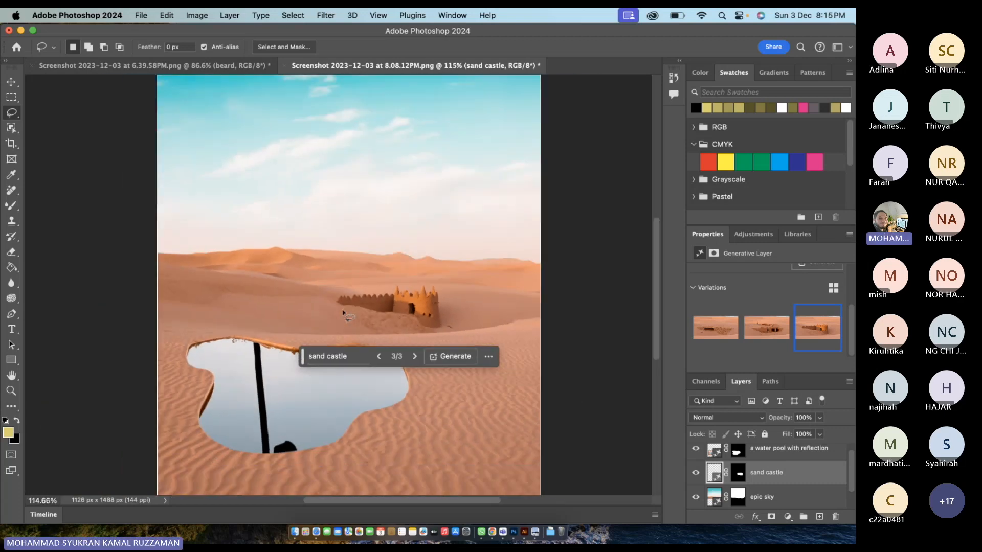
left_click(832, 288)
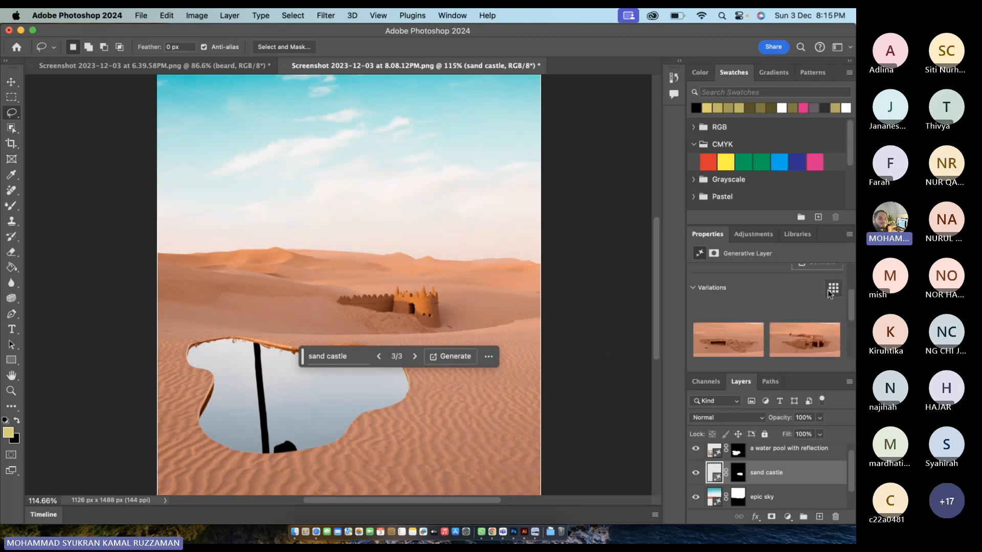
left_click(829, 289)
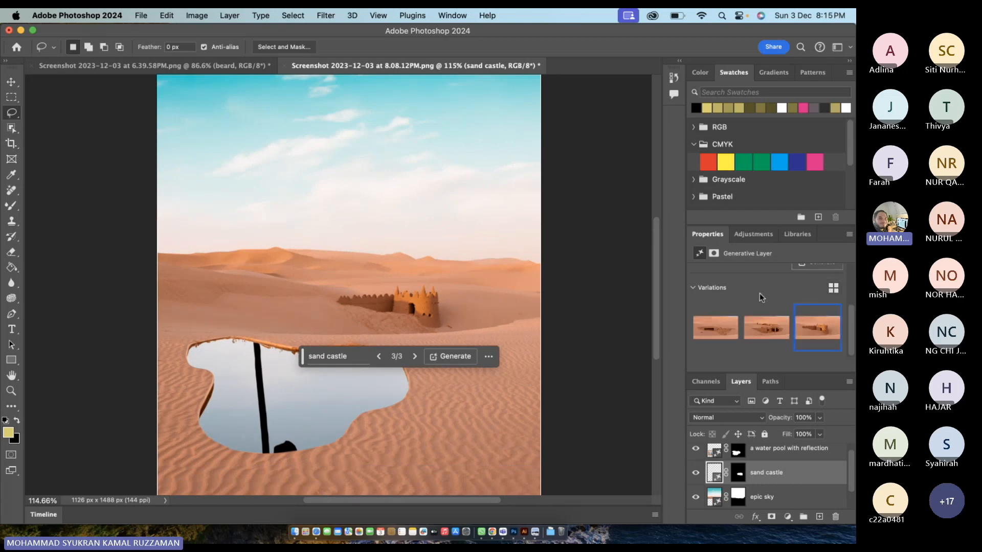
- With the epic sky layer selected, extend the canvas with the Crop tool to 2652 x 1843 px, adding most space right of the photo
scroll(517, 305, "down", 3)
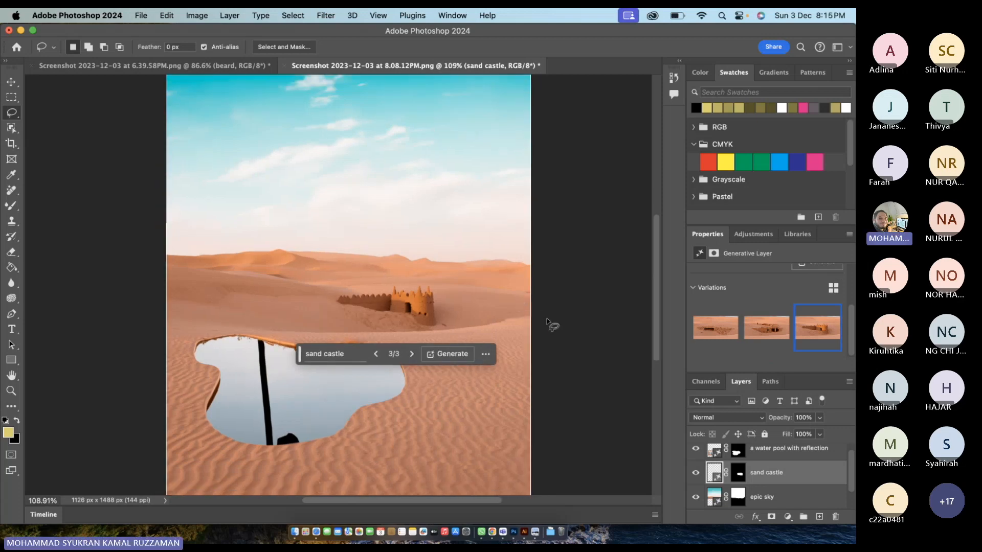
scroll(549, 323, "down", 3)
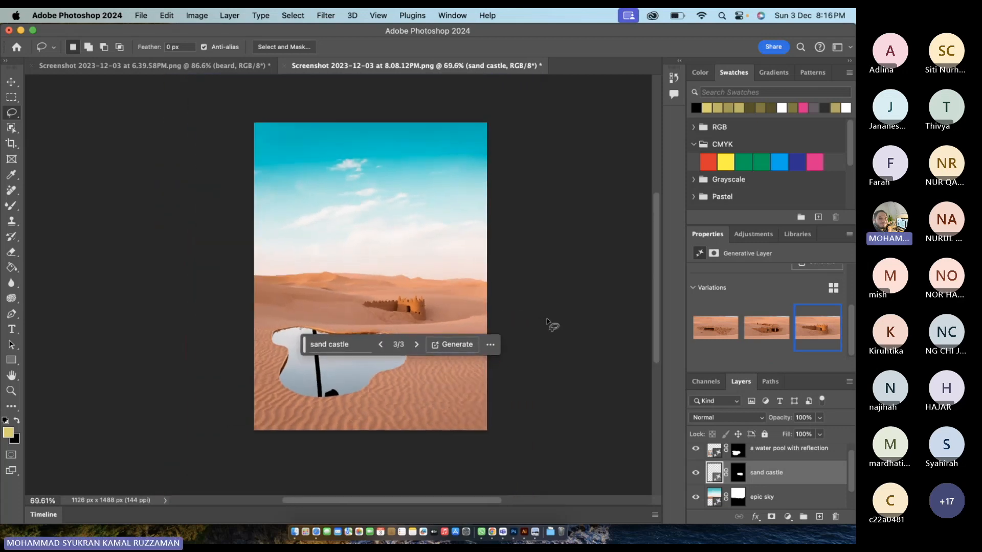
scroll(547, 322, "down", 1)
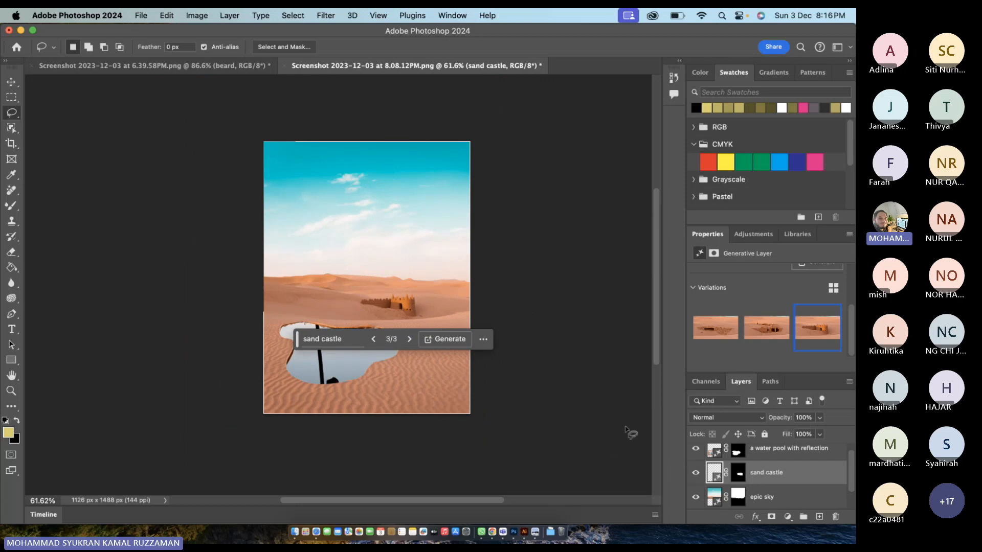
left_click(776, 502)
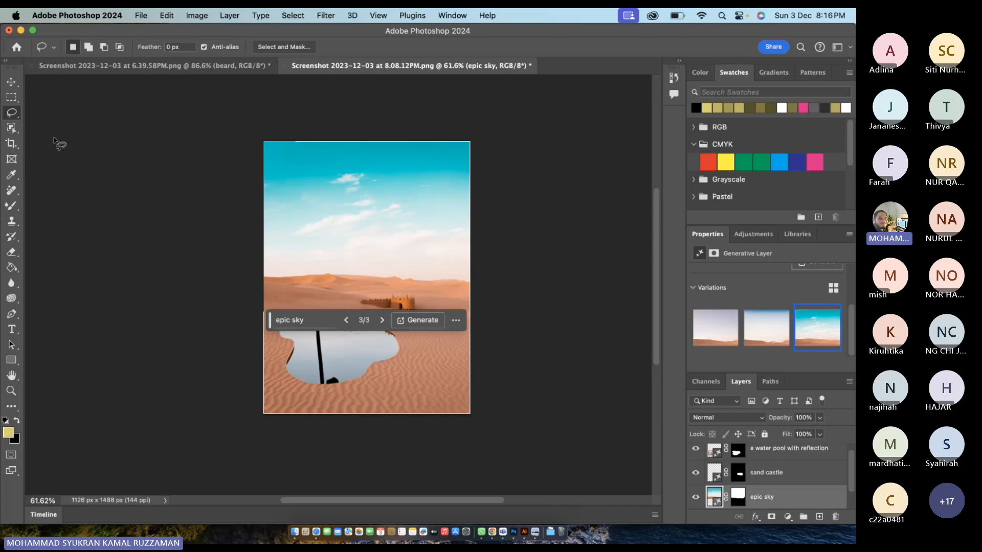
left_click(8, 115)
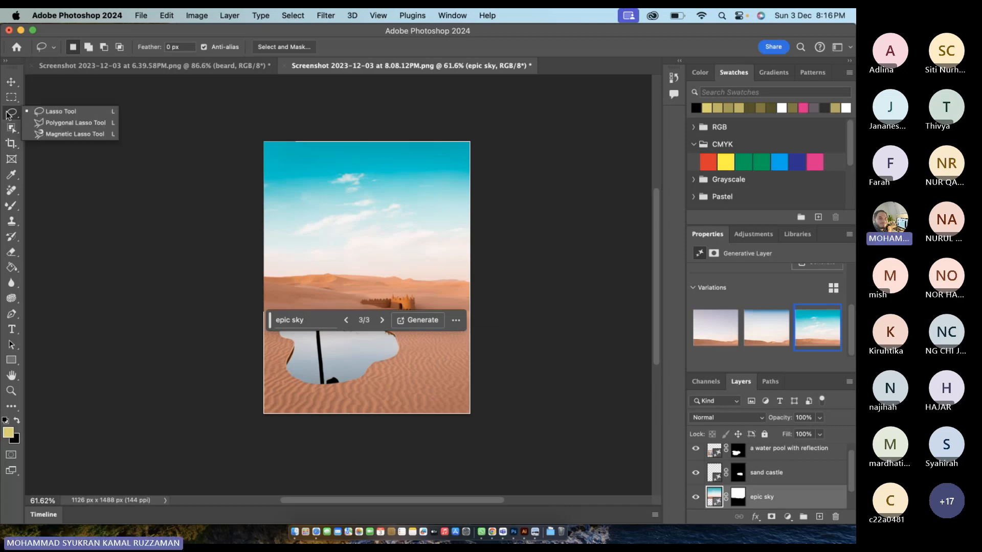
left_click(11, 143)
left_click_drag(261, 281, 213, 287)
left_click_drag(525, 286, 675, 266)
left_click_drag(361, 138, 361, 120)
left_click_drag(371, 420, 372, 444)
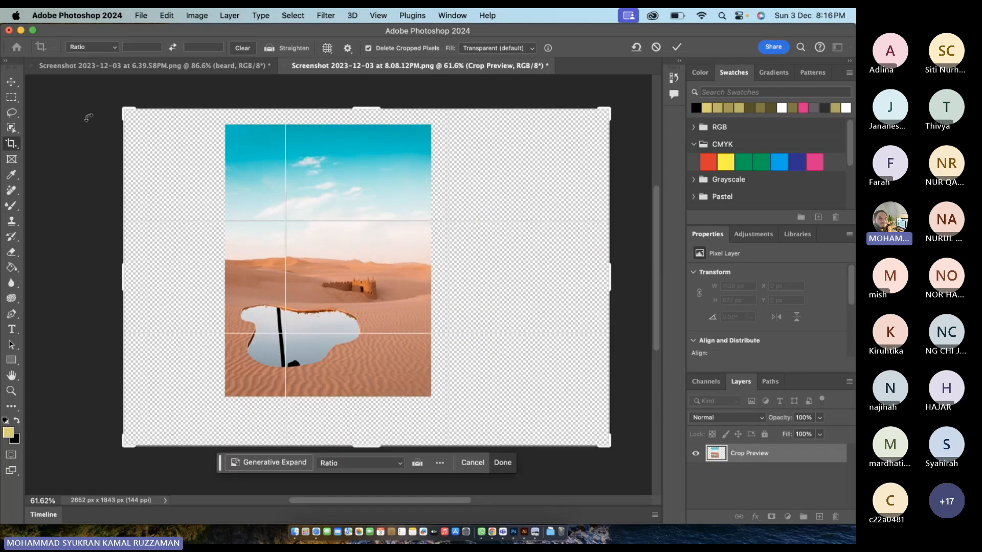
- Try to marquee-select the photo just inside its edges and invert the selection to cover the empty canvas
left_click(18, 102)
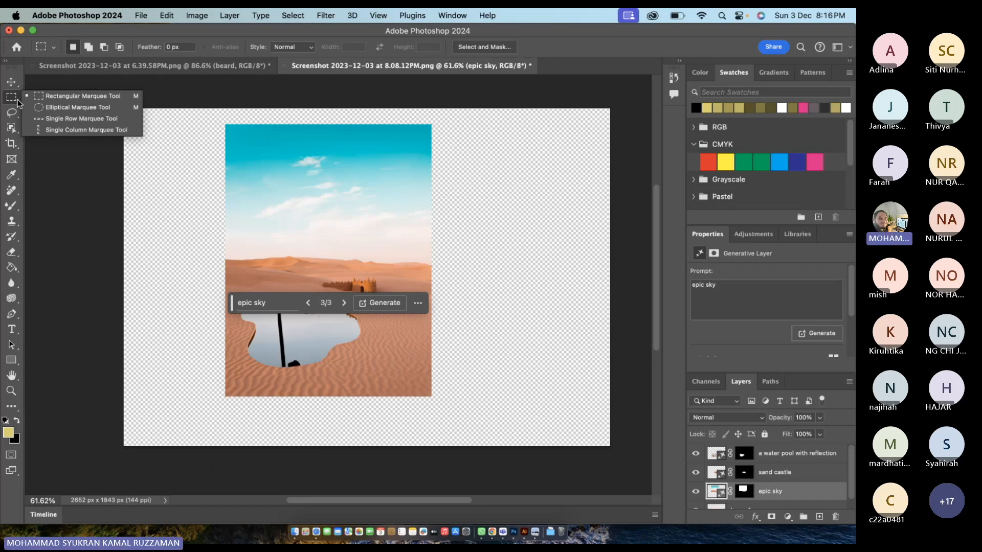
left_click(59, 101)
left_click_drag(229, 128, 423, 390)
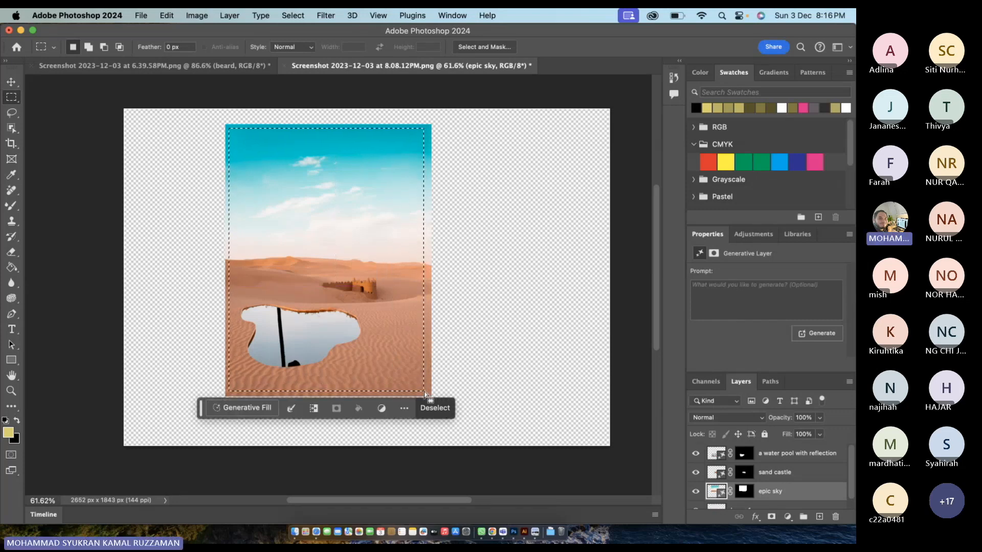
left_click(311, 411)
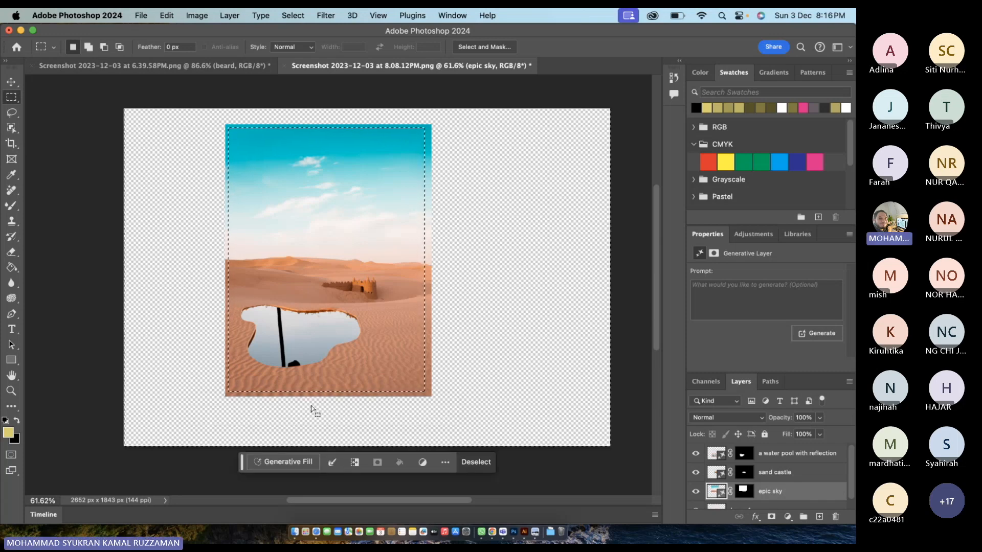
key("super+z")
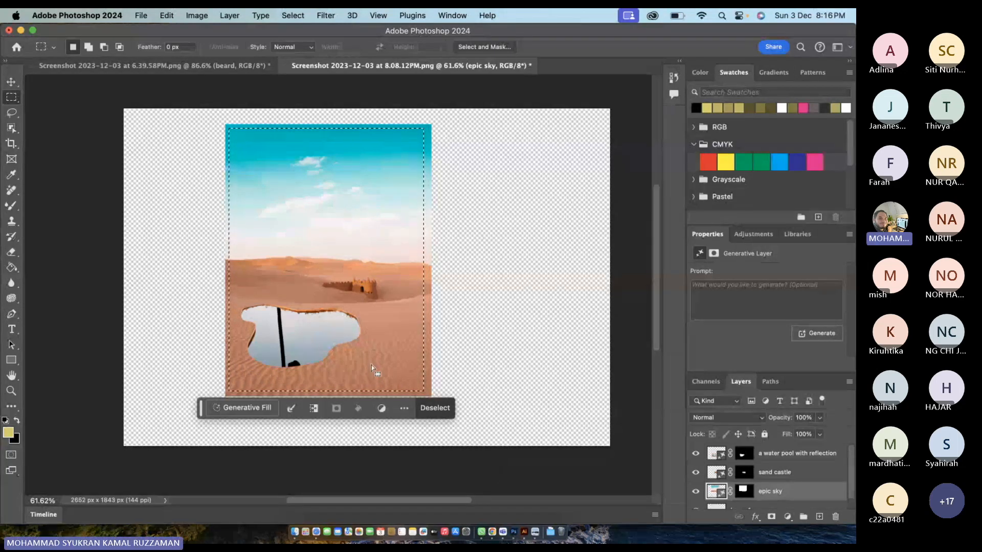
left_click(314, 408)
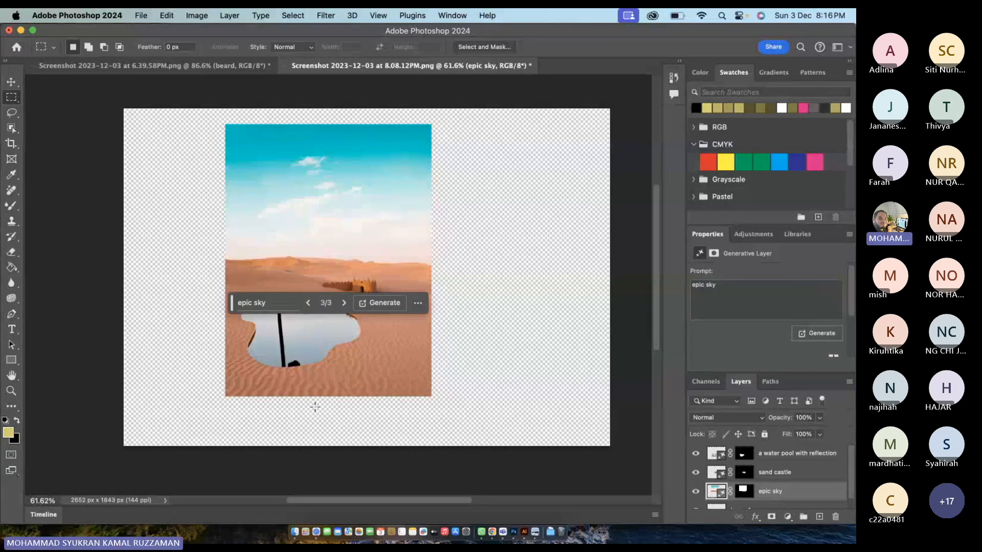
- Undo the canvas extension and restore it with the Crop tool active
key("super+z")
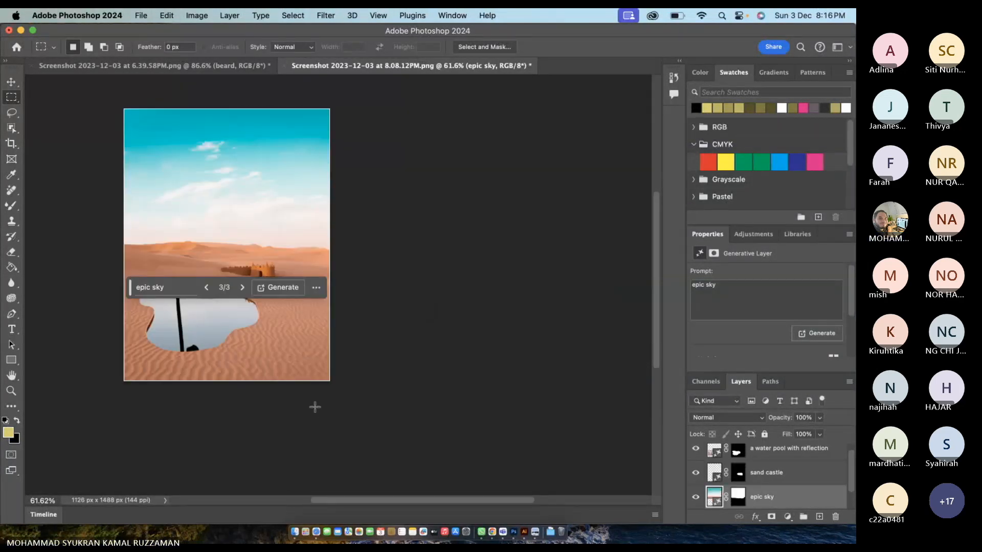
scroll(370, 406, "left", 5)
scroll(371, 406, "up", 2)
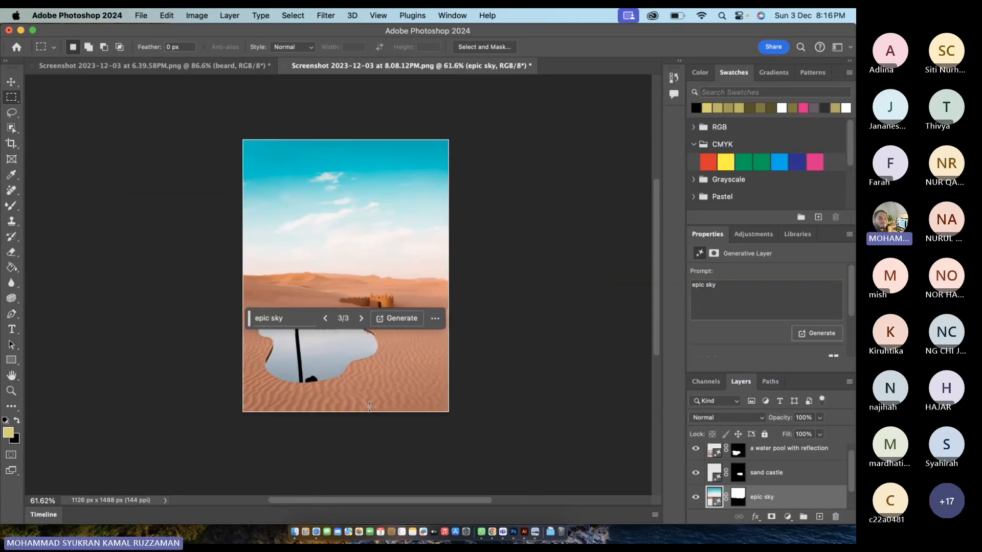
left_click(12, 143)
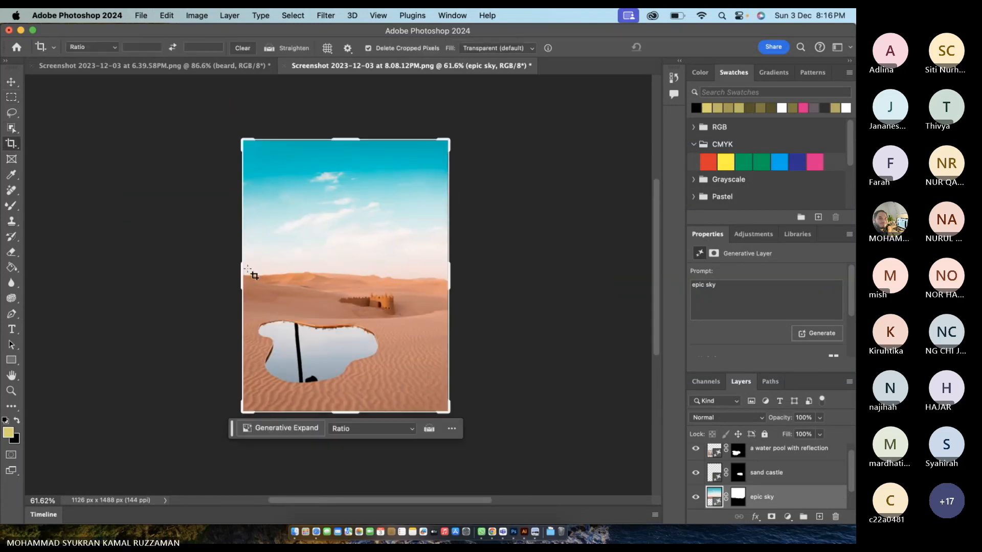
key("super+z")
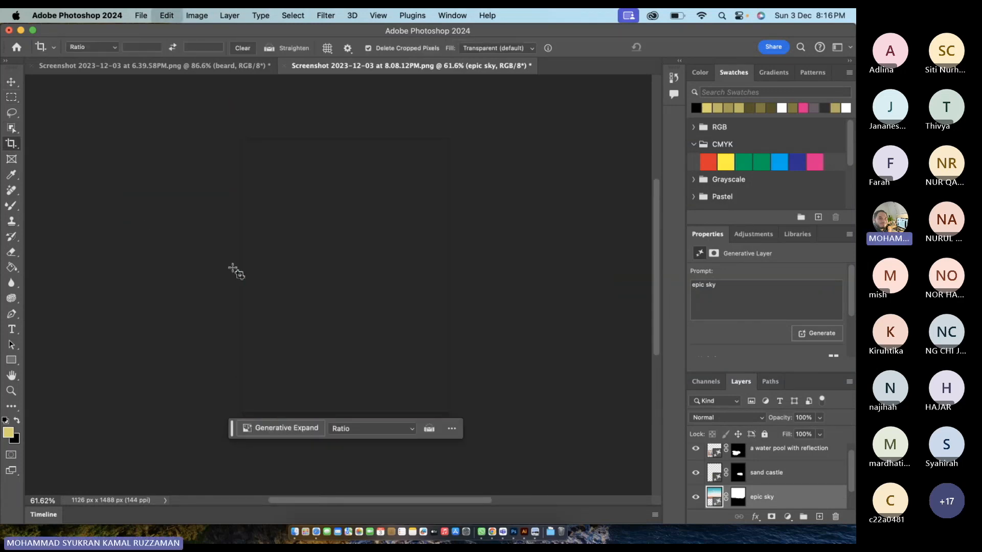
scroll(358, 312, "right", 1)
scroll(364, 318, "right", 1)
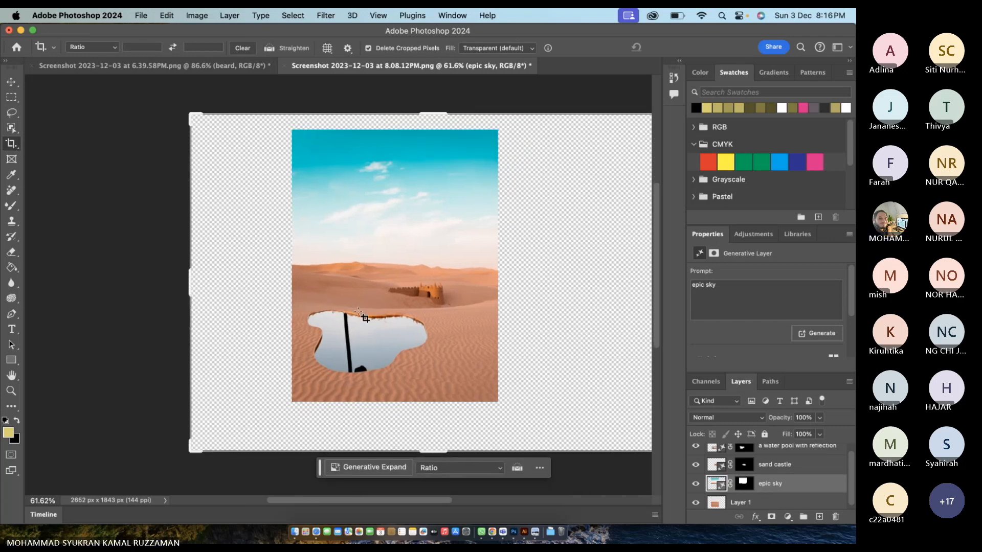
- Draw a rectangular marquee just inside the photo's edges and invert the selection to cover the empty canvas around it
left_click_drag(11, 97, 55, 93)
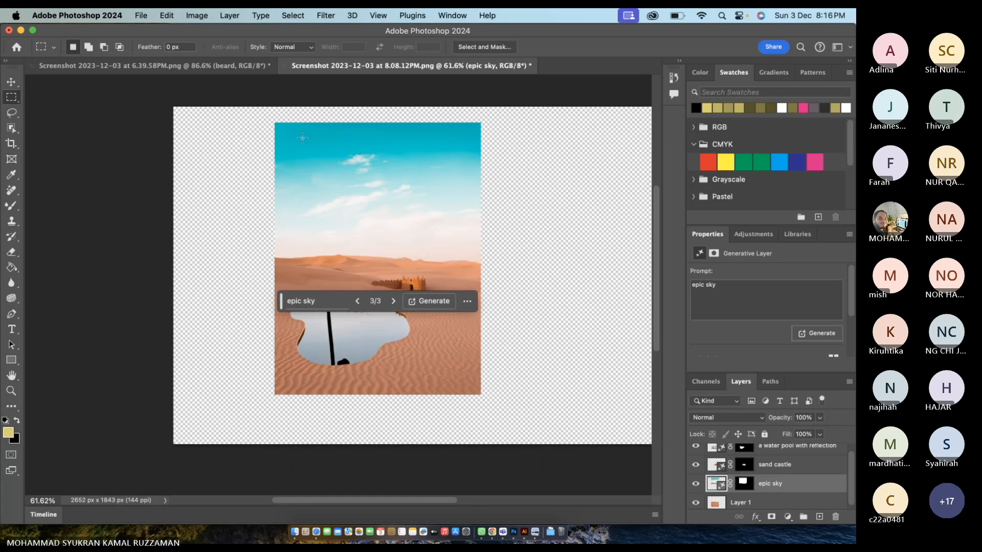
left_click_drag(281, 130, 310, 183)
left_click_drag(345, 246, 475, 392)
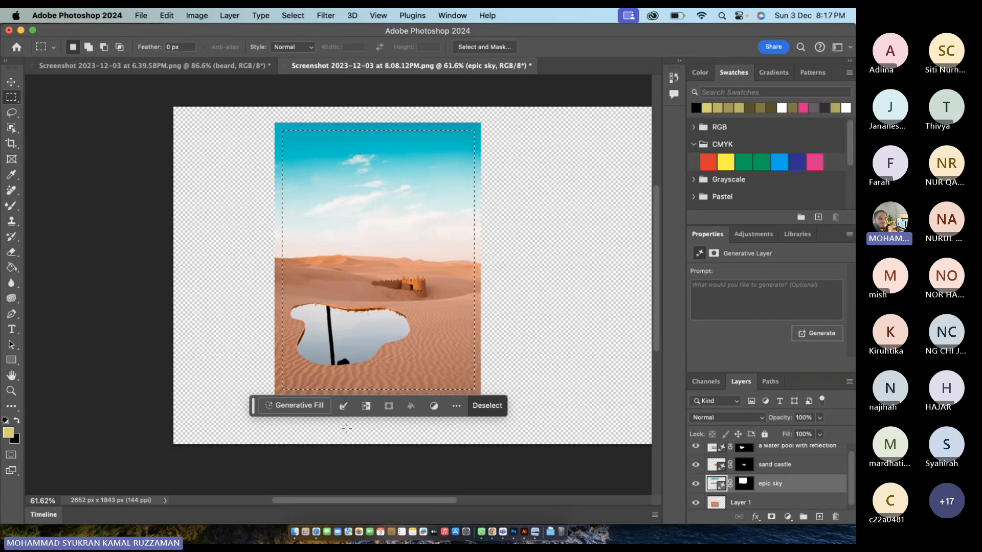
left_click(366, 408)
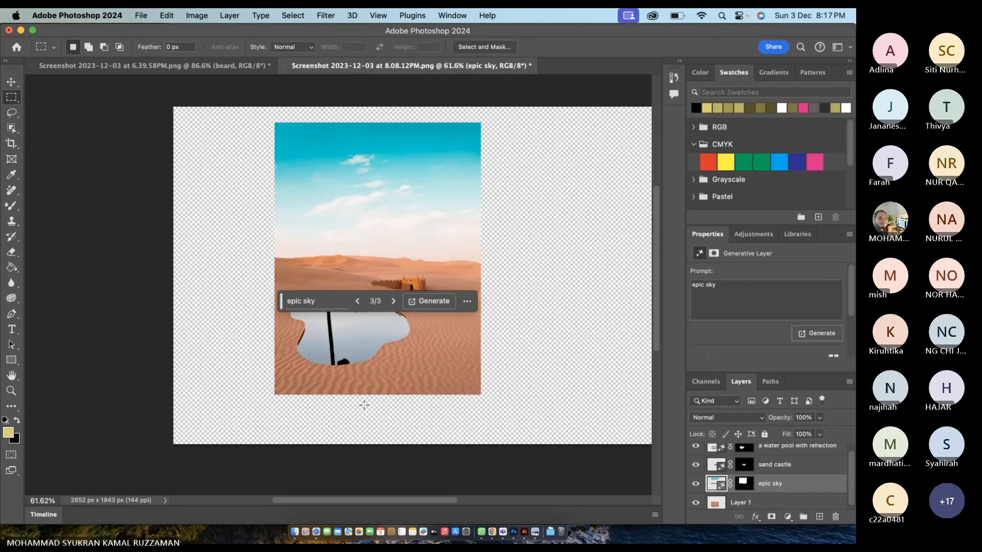
key("super+z")
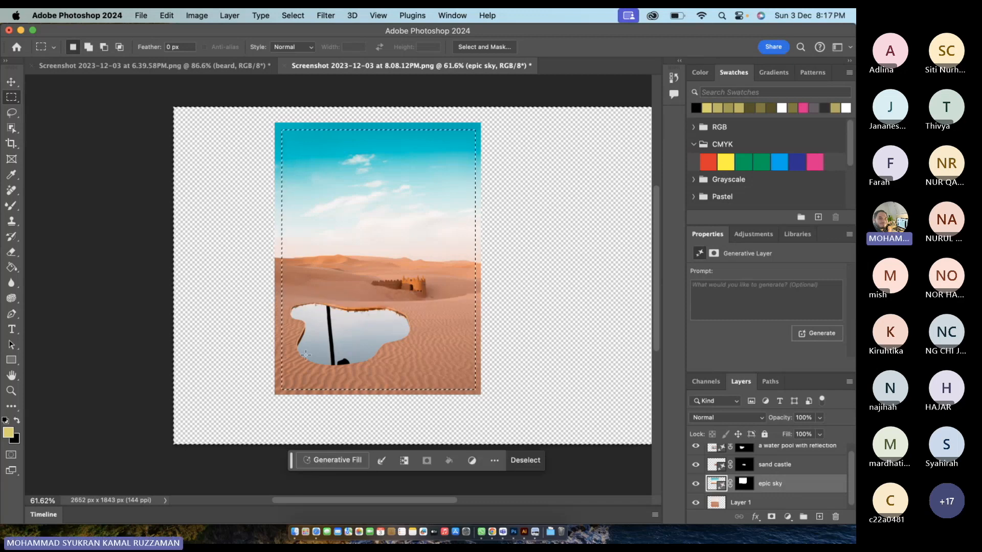
- Fill the selected empty canvas around the photo with Generative Fill, leaving the prompt blank
left_click(323, 459)
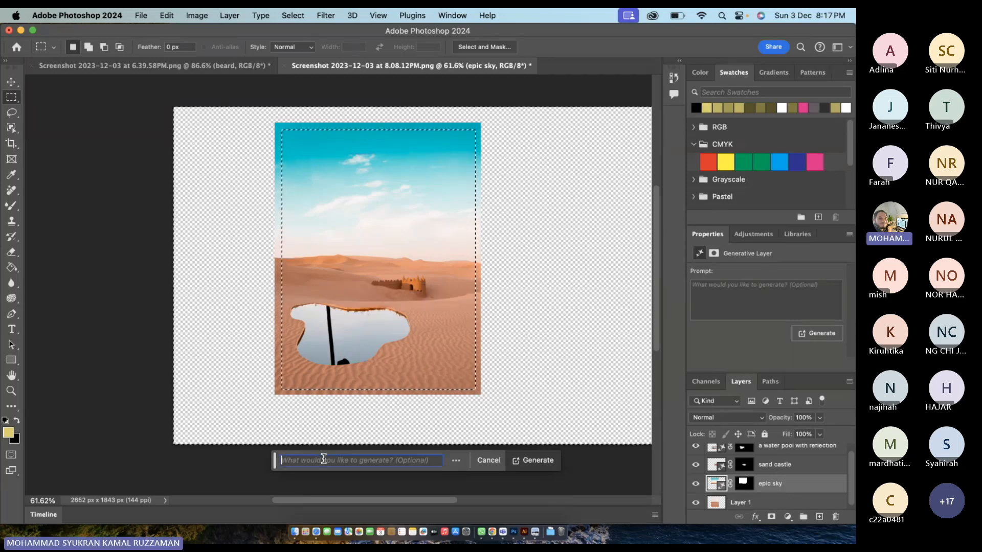
left_click(526, 465)
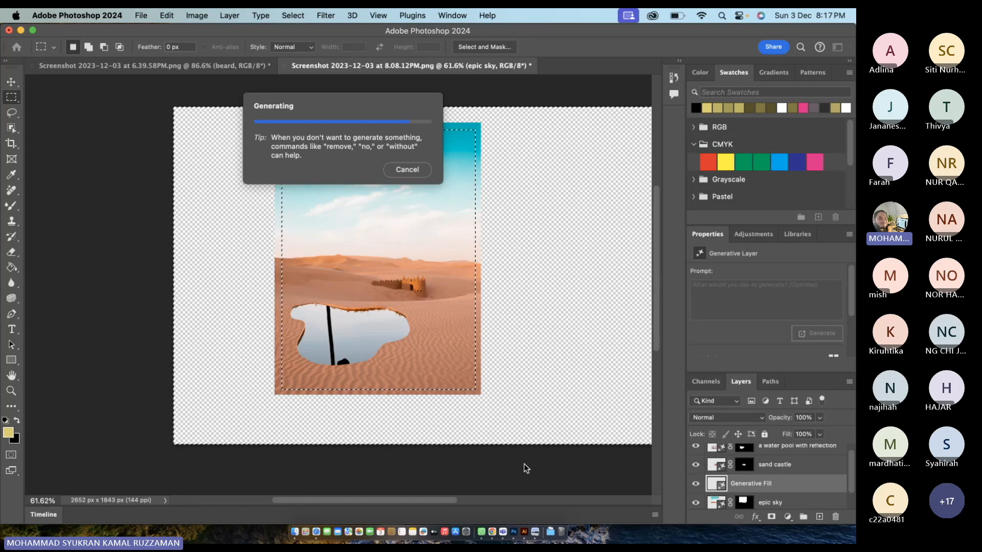
scroll(523, 464, "right", 3)
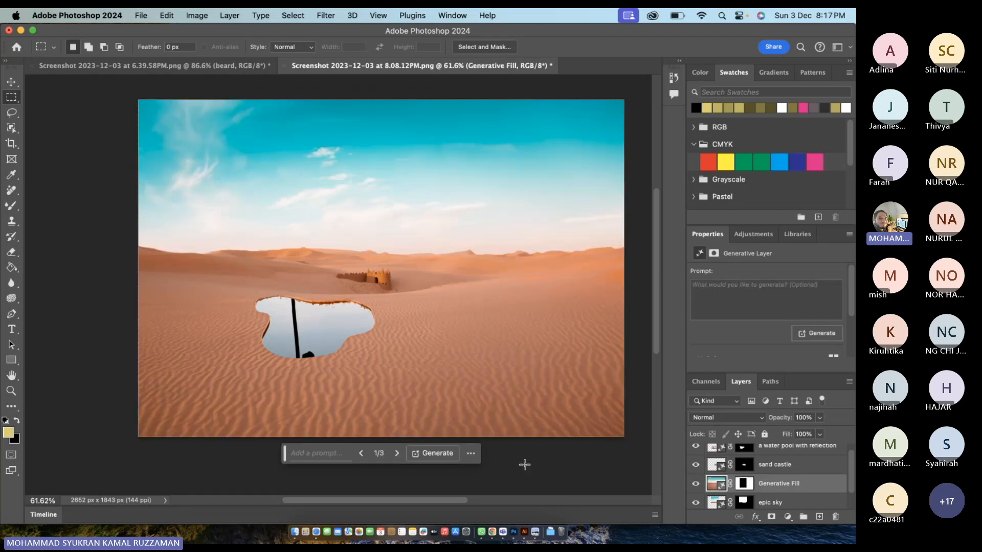
- Compare the three variations of the extended desert scene and keep the first one, with wispy clouds in the sky's upper-left corner
scroll(769, 333, "down", 3)
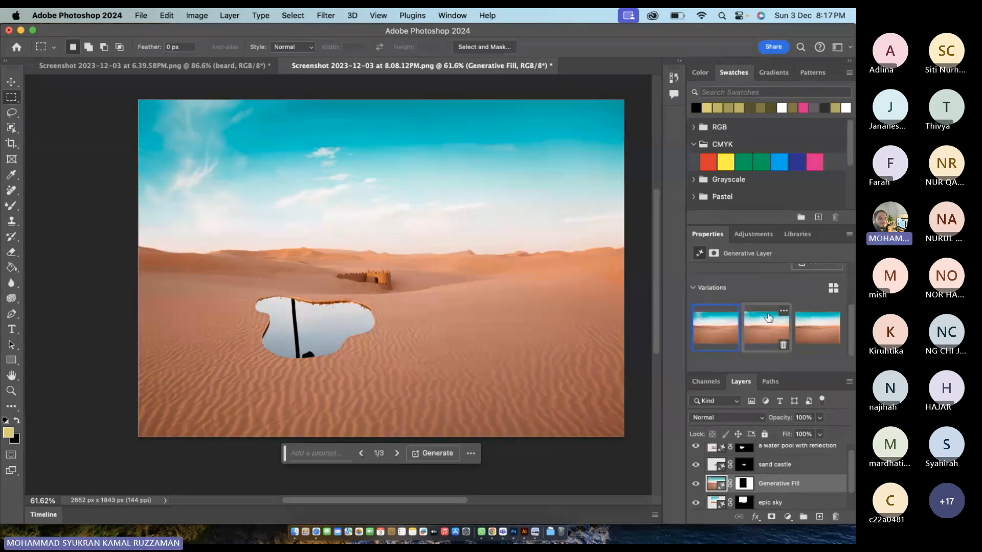
left_click(769, 318)
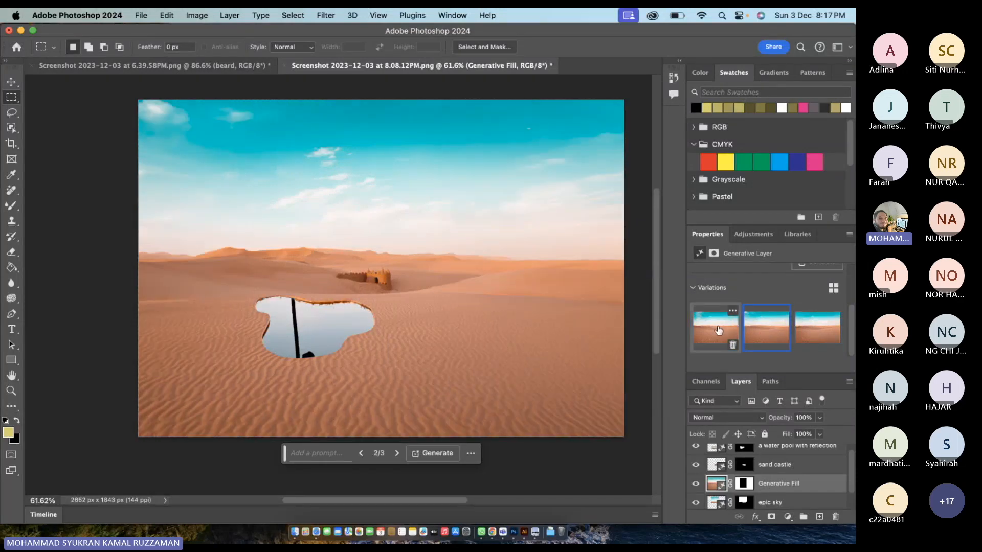
left_click(800, 327)
left_click(763, 340)
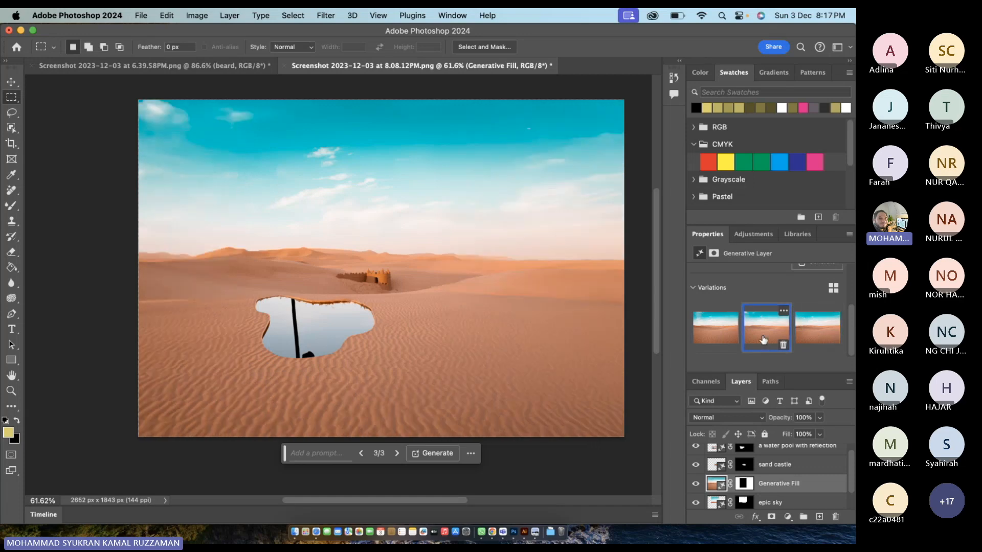
left_click(715, 335)
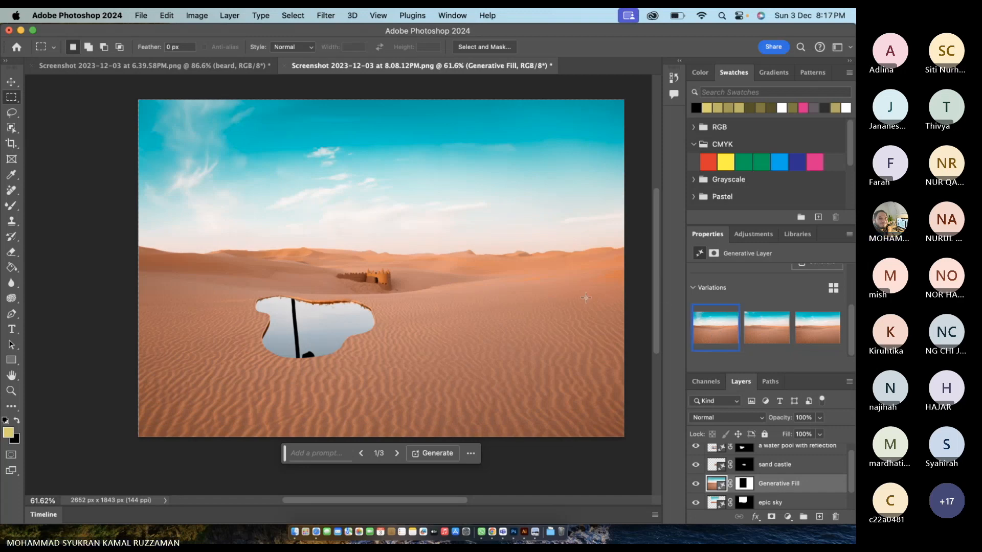
- Lasso an oval area of clear sky above the sand castle and fill it with Generative Fill using the prompt "cloud"
scroll(585, 298, "up", 2)
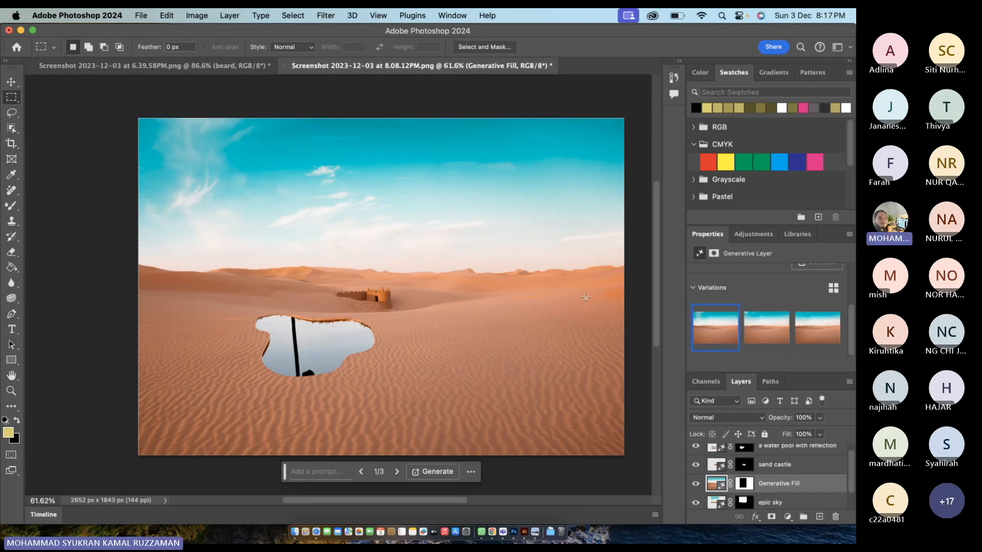
left_click(11, 114)
left_click(11, 117)
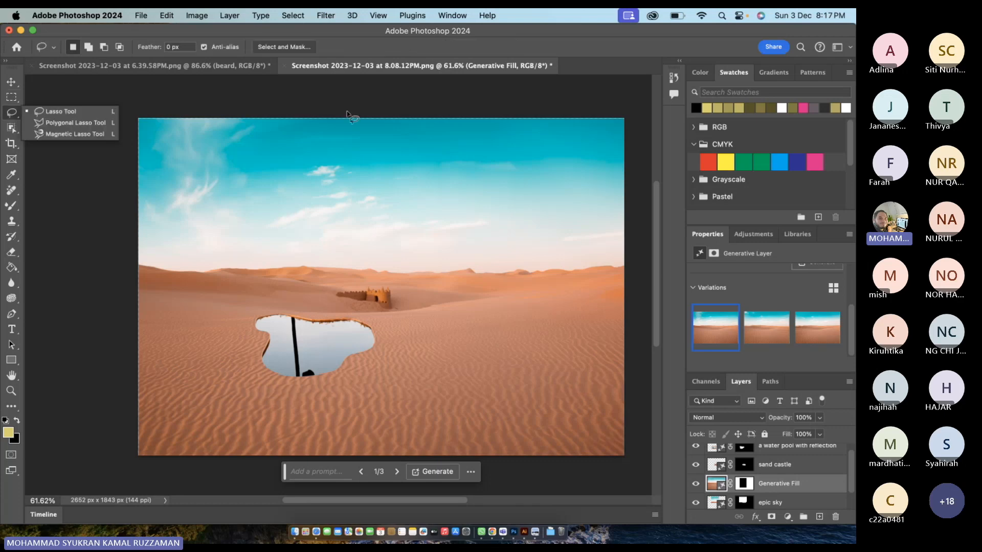
mouse_move(484, 157)
left_mouse_down()
mouse_move(374, 176)
mouse_move(385, 213)
mouse_move(504, 171)
mouse_move(479, 157)
left_mouse_up()
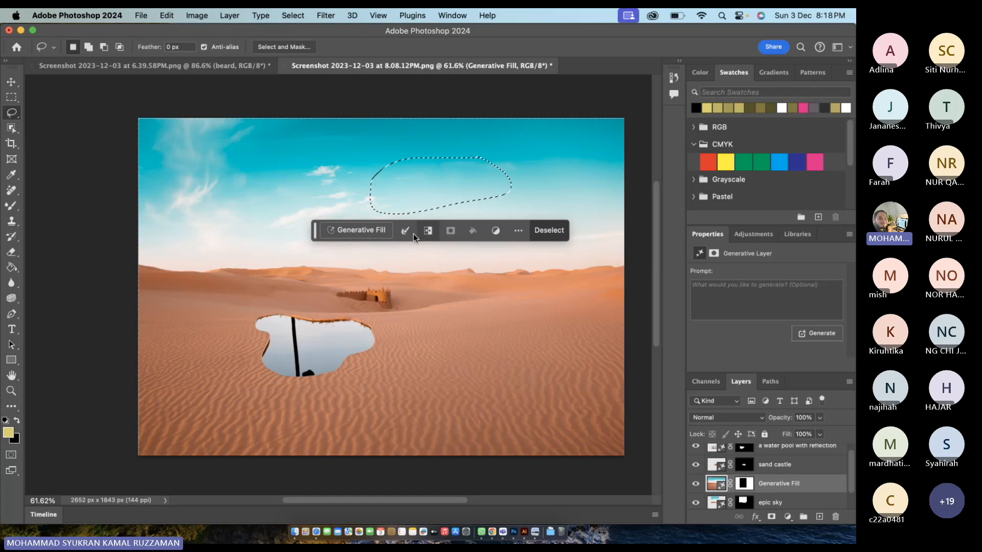
left_click(379, 234)
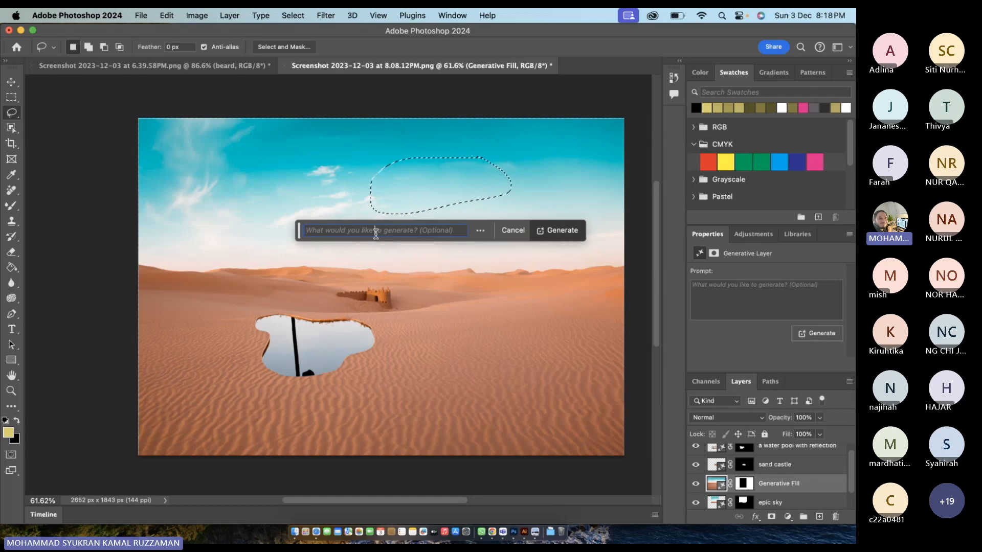
type("cloud")
key("Return")
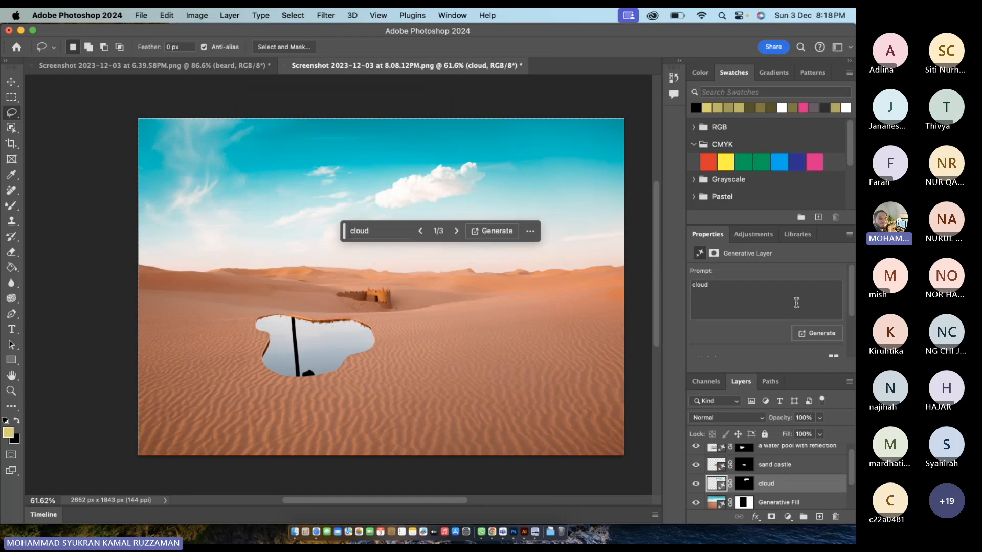
- Compare the generated cloud variations and keep the third one, the puffy cloud with a small wisp beside it
scroll(795, 302, "down", 2)
left_click(769, 333)
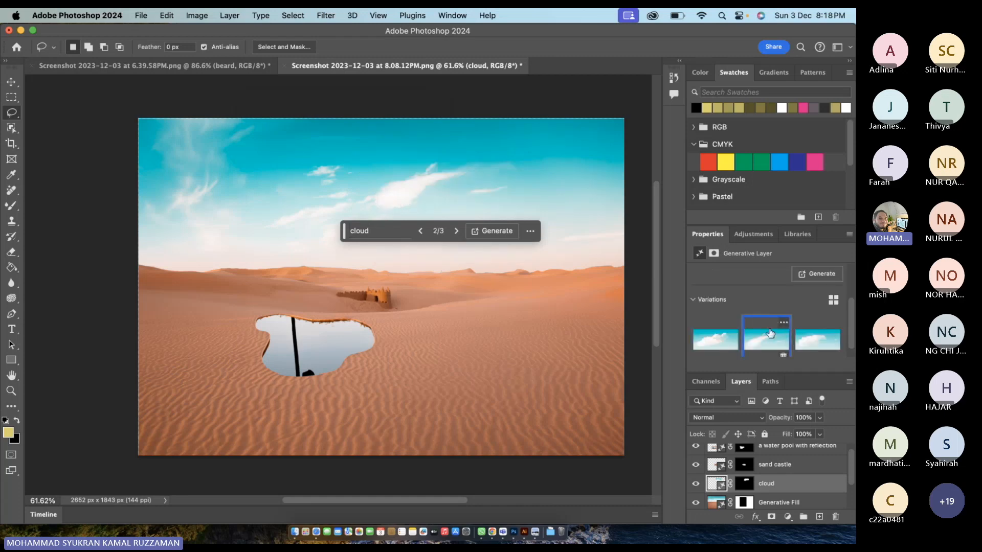
left_click(820, 336)
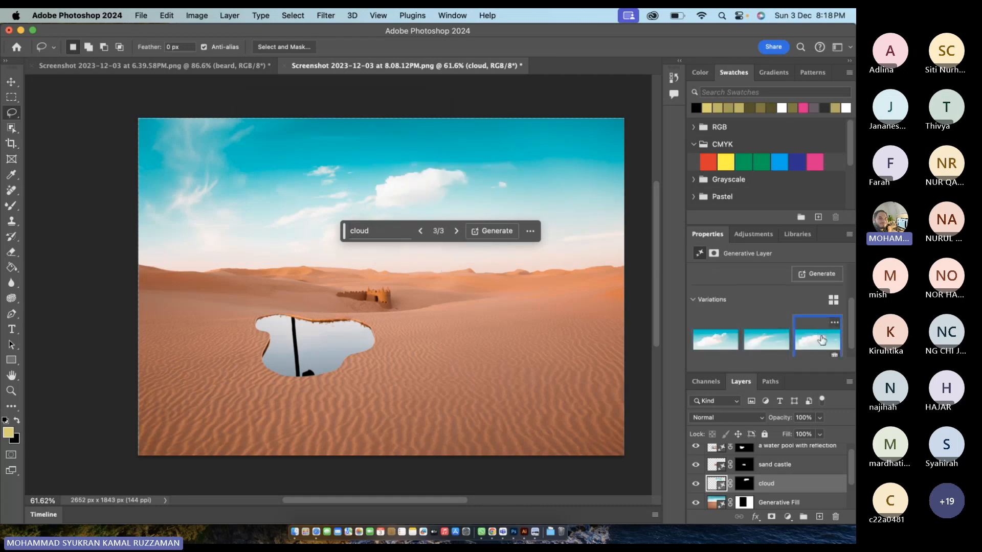
left_click(775, 340)
- Try moving the generated cloud slightly down and to the right with the Move tool, and undo the move
left_click(10, 84)
left_click(66, 124)
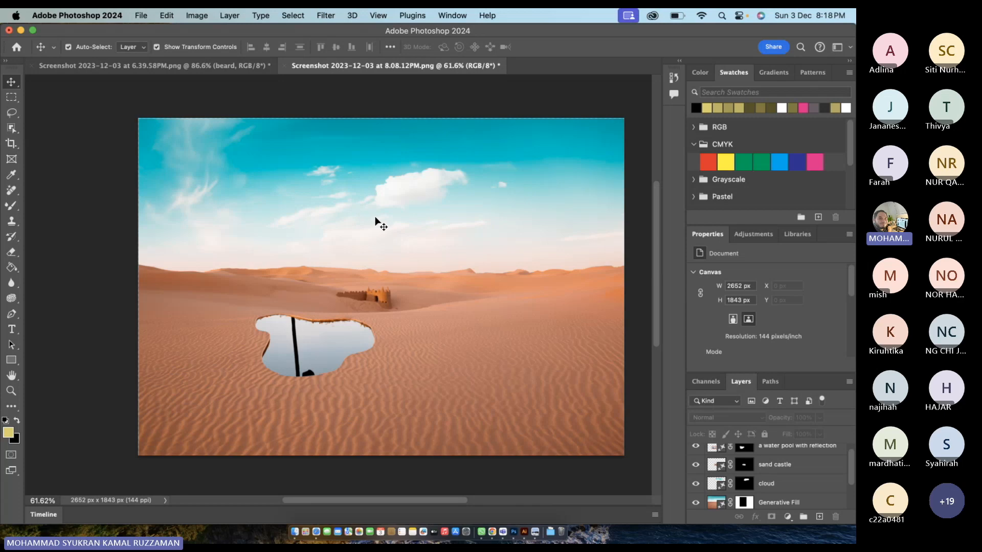
left_click(414, 189)
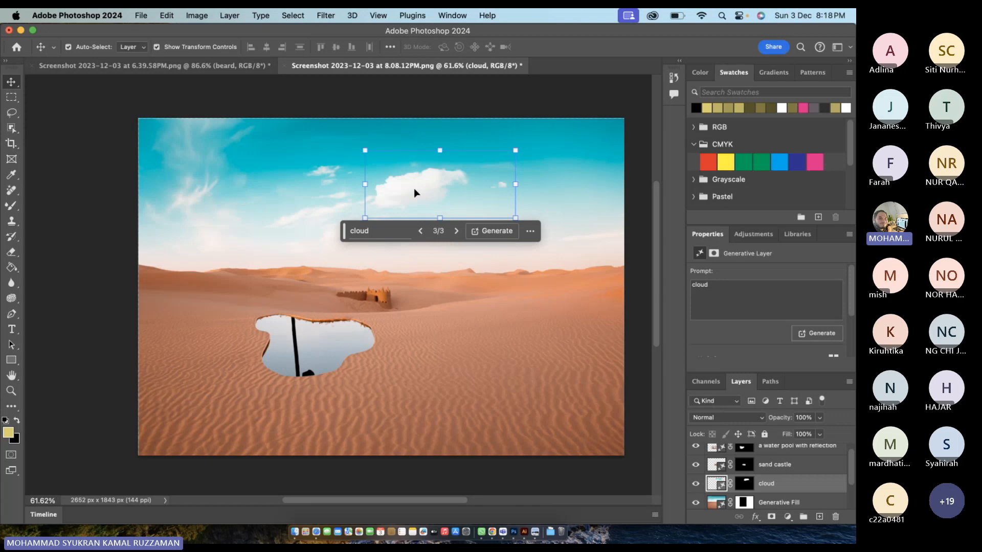
mouse_move(414, 192)
left_mouse_down()
mouse_move(473, 263)
mouse_move(489, 328)
mouse_move(425, 207)
left_mouse_up()
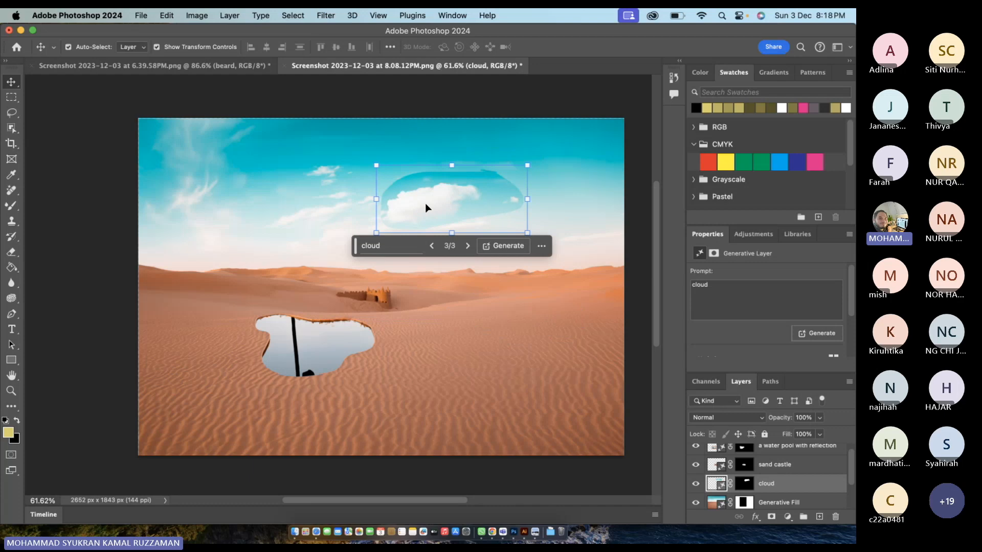
key("super+z")
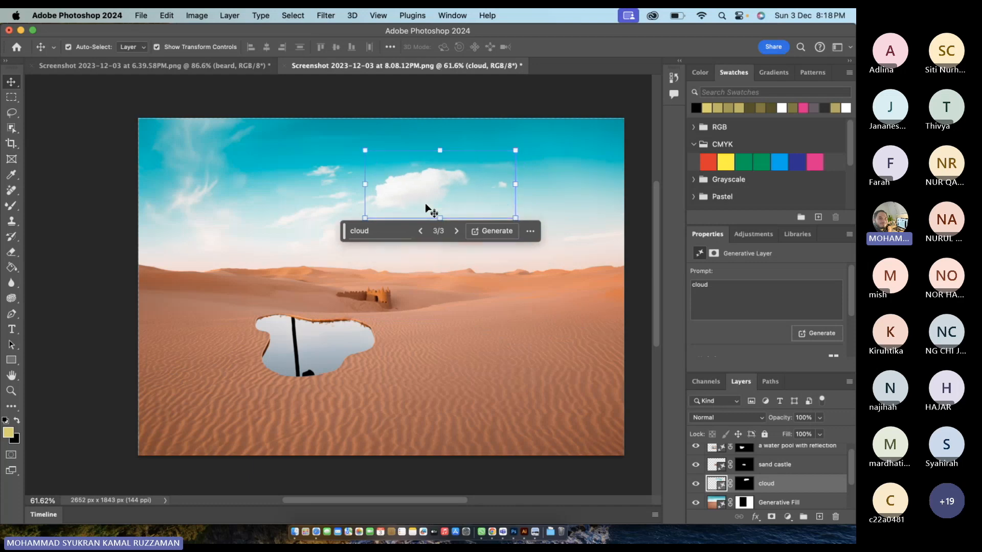
left_click(551, 223)
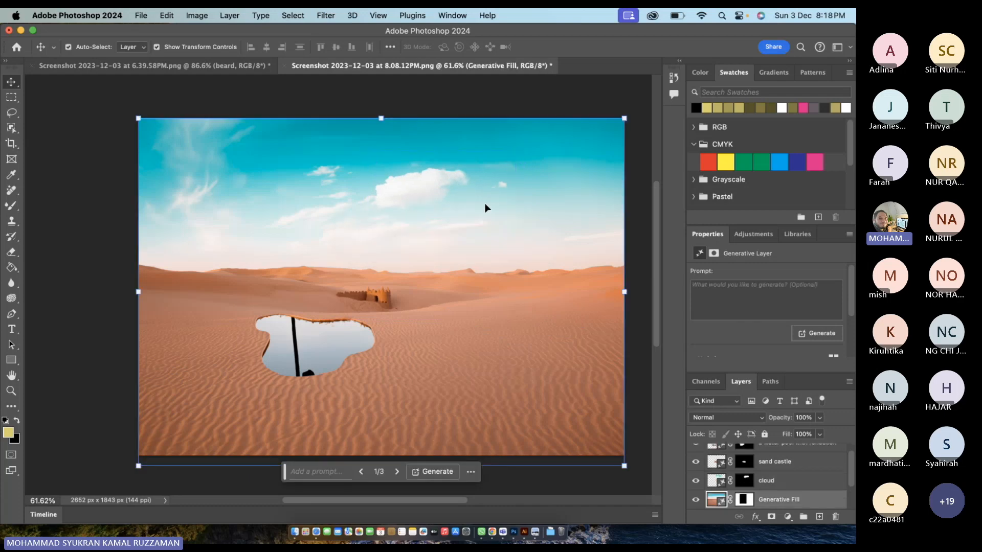
key("super+t")
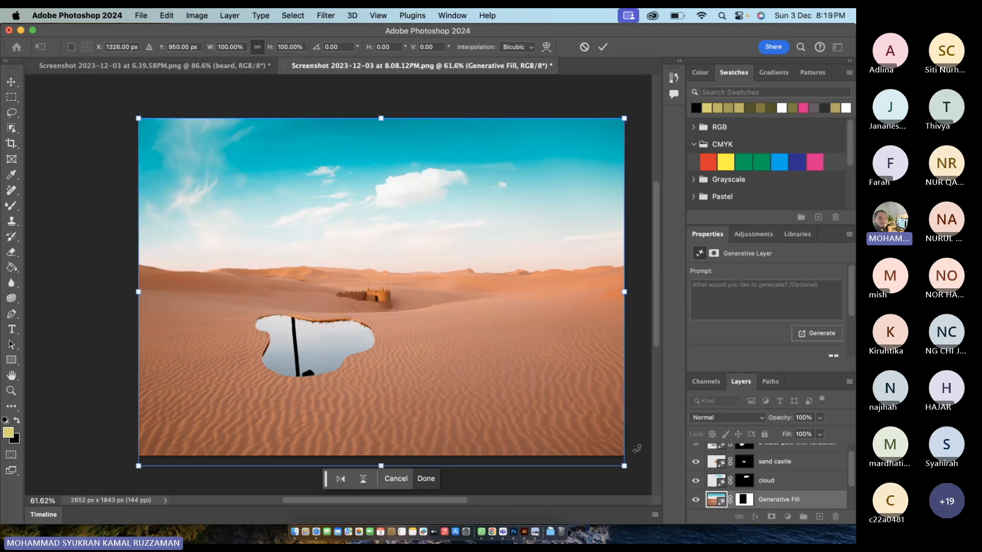
- Switch to the portrait document and clear its active selection and the red mask overlay
left_click(217, 72)
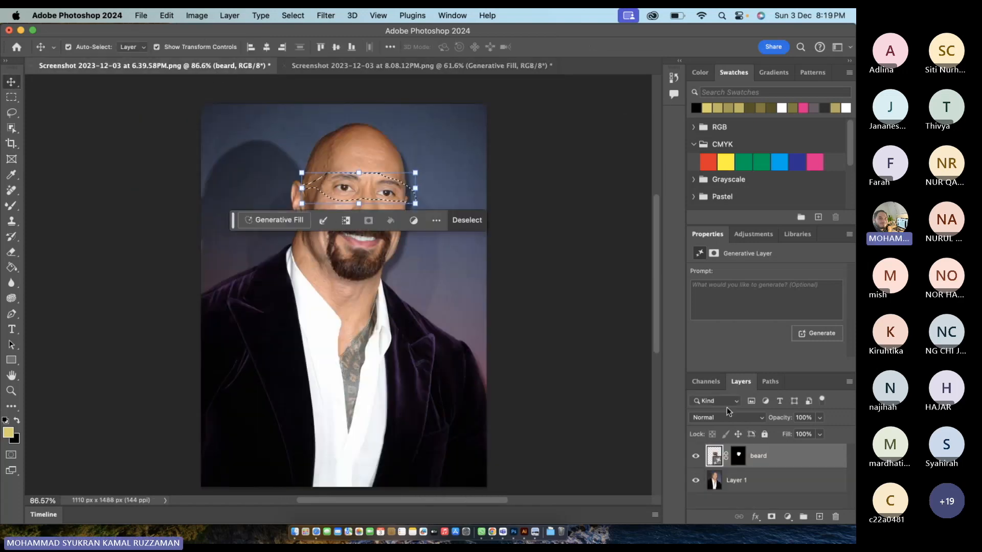
key("backslash")
key("super+d")
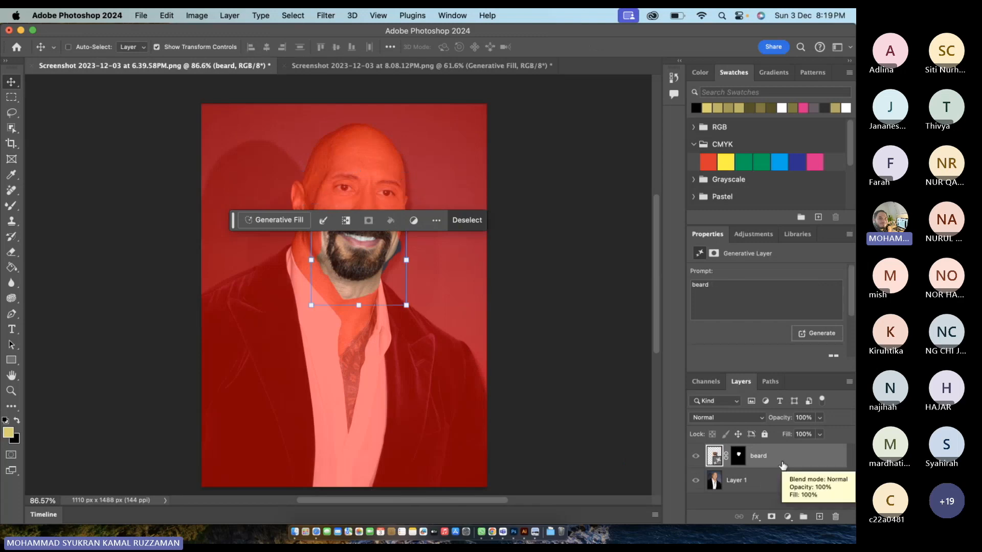
key("super+shift+d")
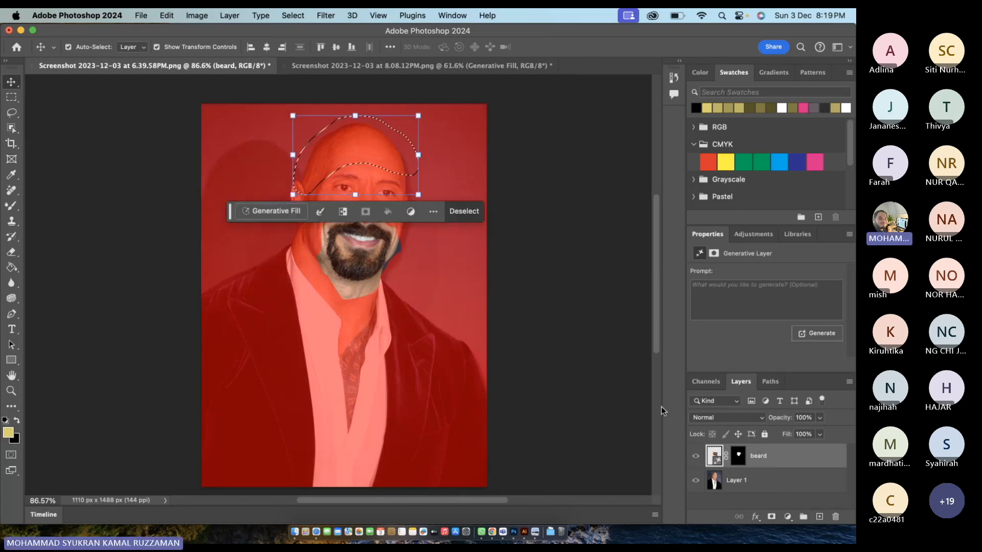
left_click(199, 352)
key("super+d")
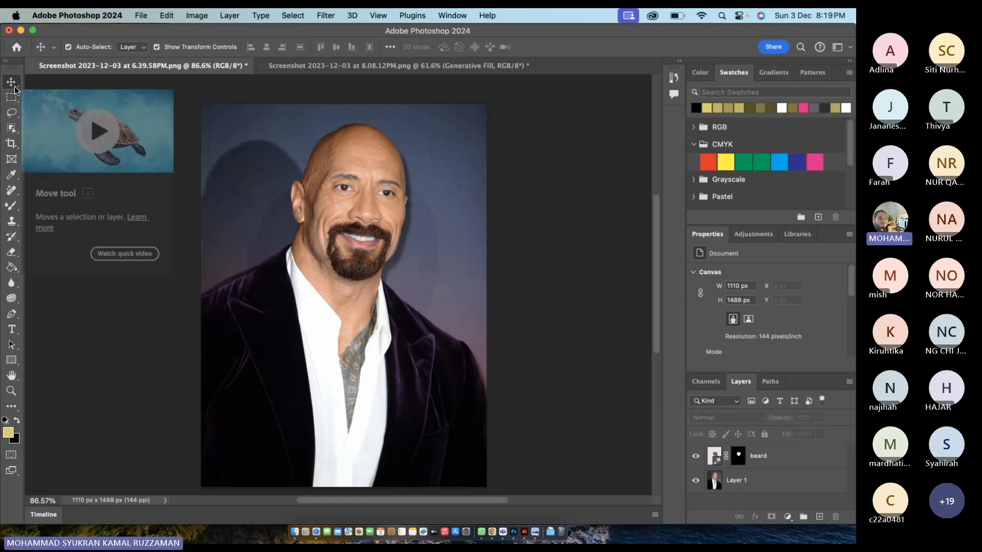
- Select the man on the portrait's Layer 1 with the Object Selection tool
left_click(13, 114)
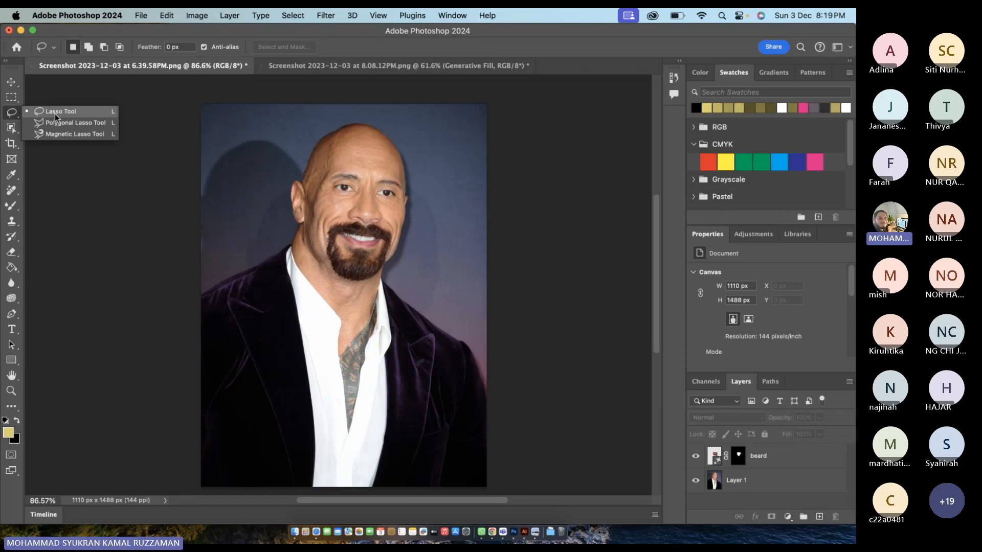
left_click(12, 127)
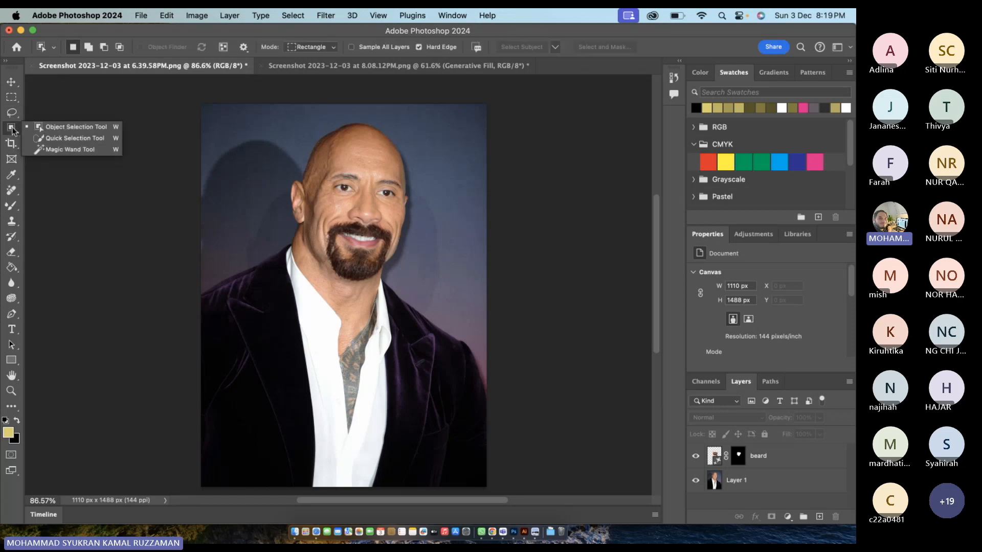
left_click(64, 131)
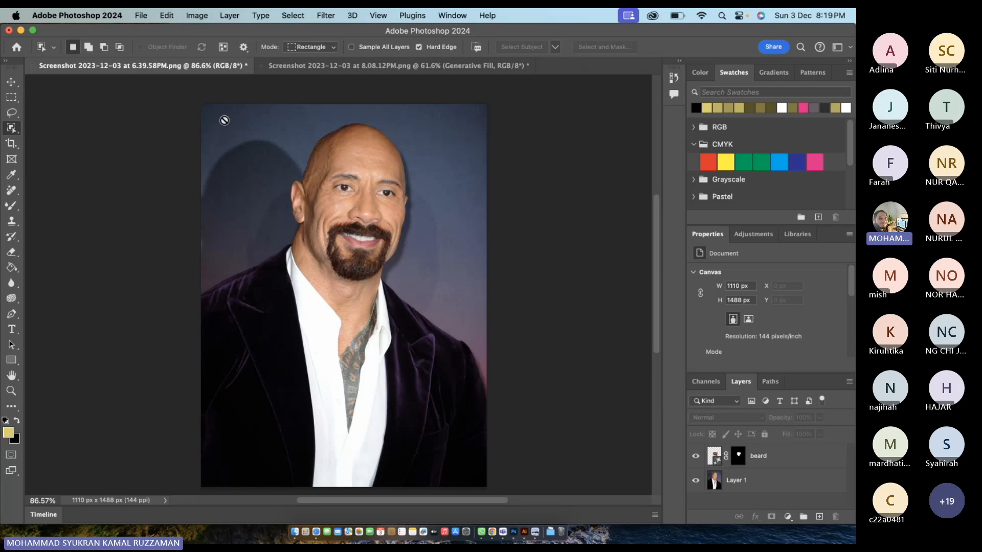
left_click(769, 486)
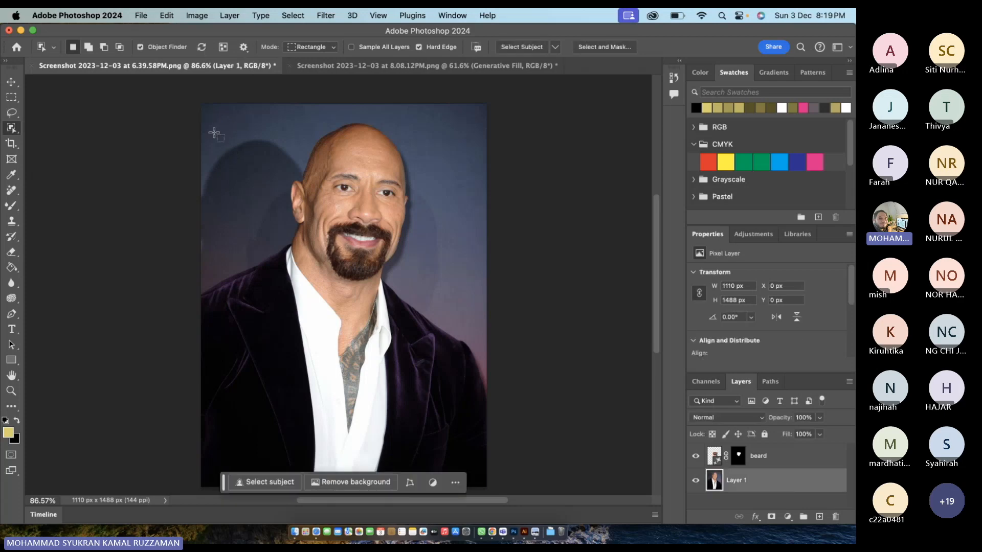
left_click(441, 227)
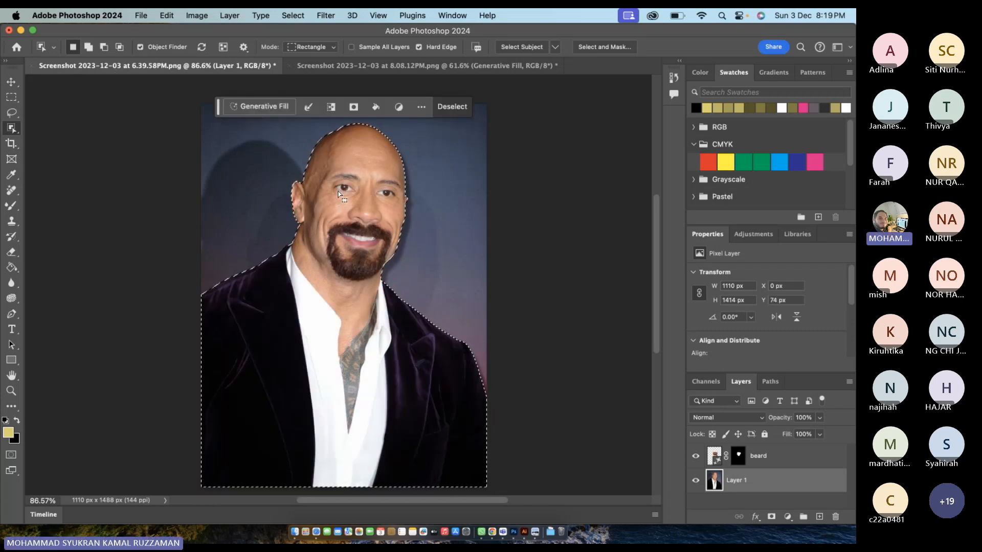
- Move the selected man into the desert document and bring his layer to the top of the layer stack
key("v")
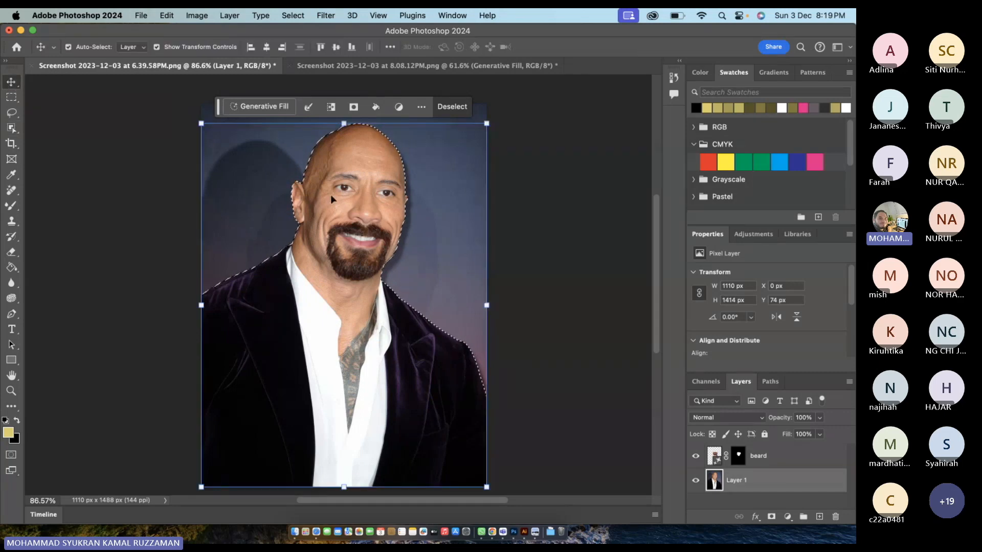
left_click_drag(331, 199, 511, 268)
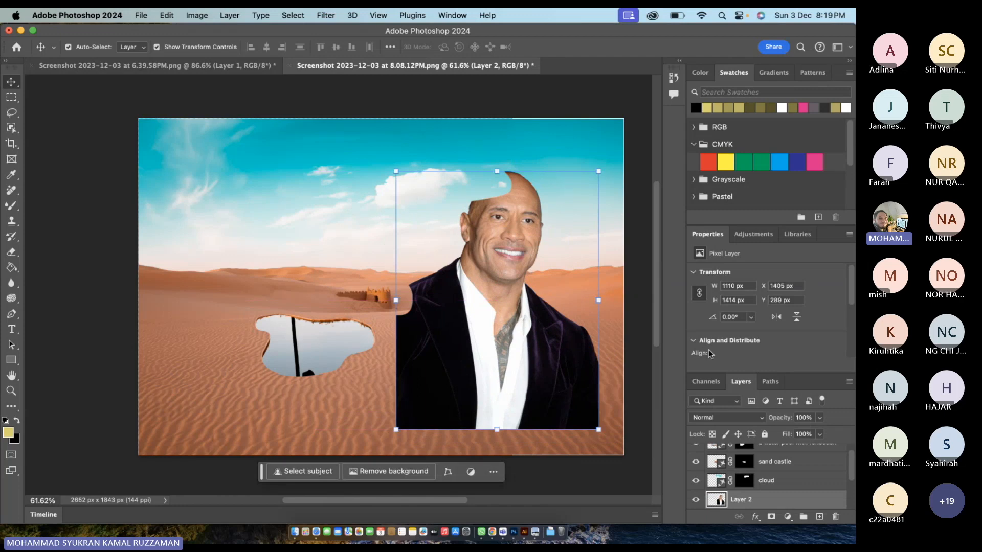
scroll(797, 472, "up", 2)
scroll(796, 472, "down", 2)
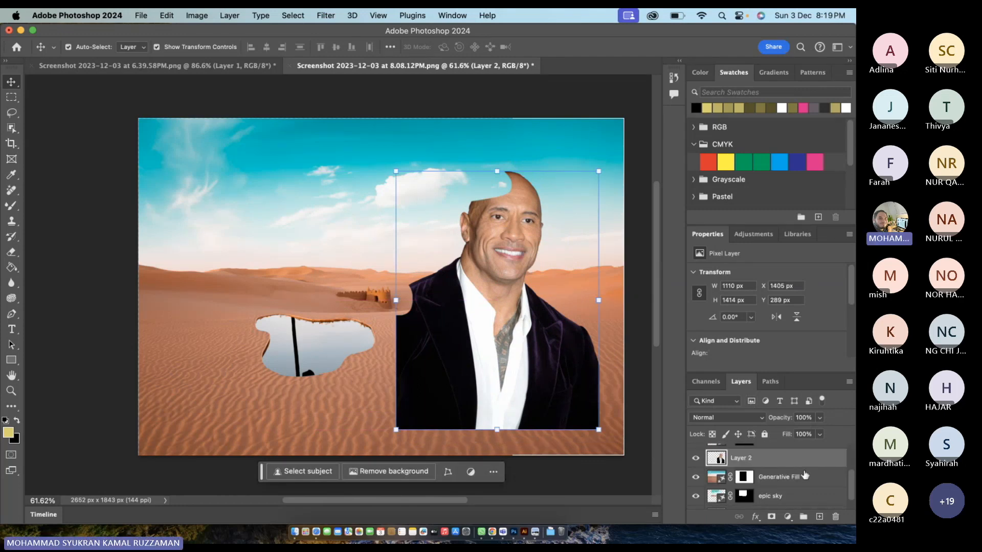
left_click_drag(801, 472, 797, 449)
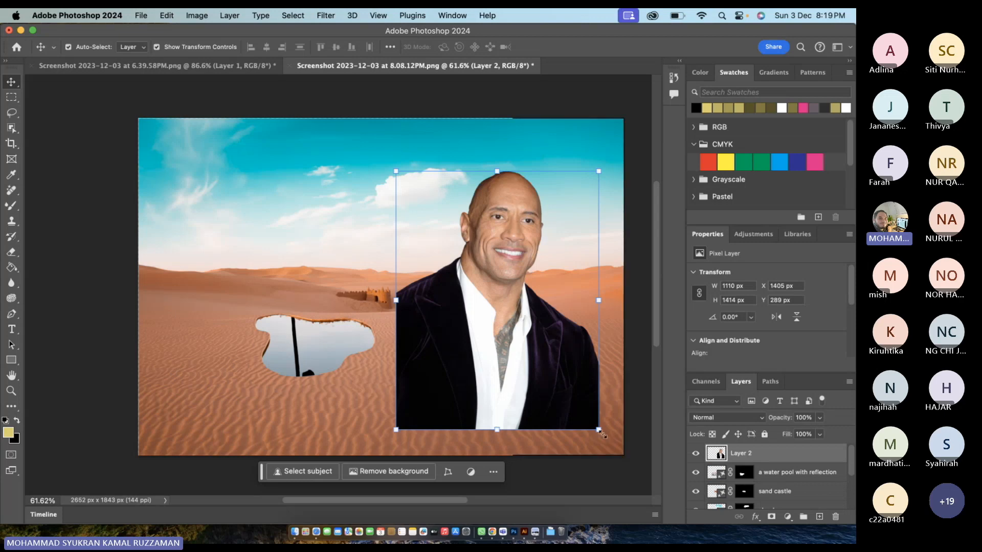
- Scale the man proportionally to about 53% and place him on the dunes to the right of the sand castle
left_click_drag(601, 433, 491, 344)
left_click_drag(442, 287, 486, 331)
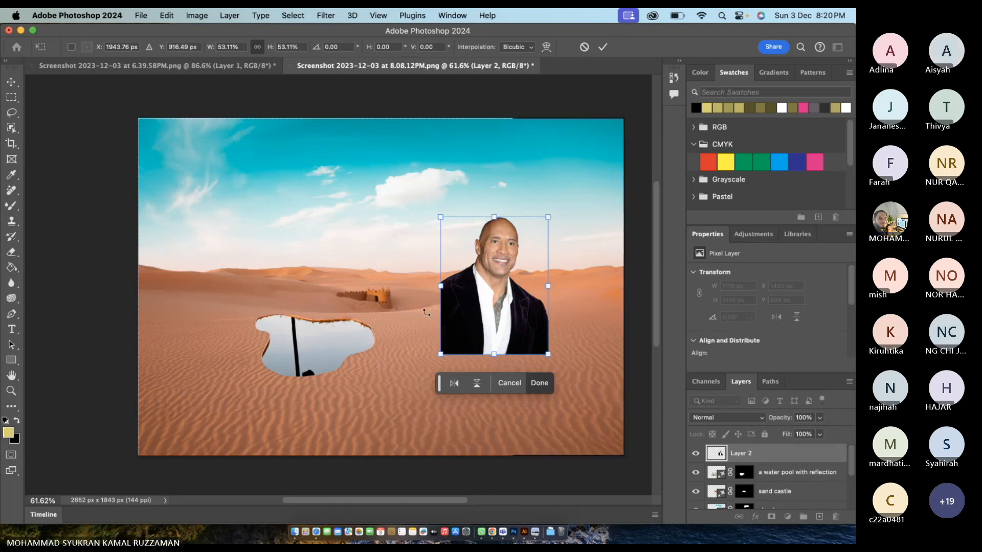
key("Return")
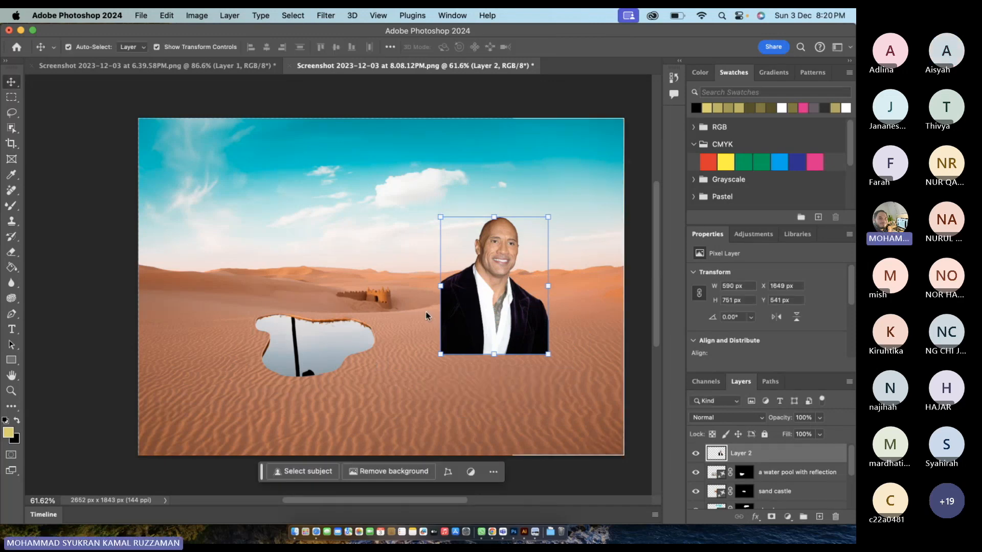
left_click(12, 113)
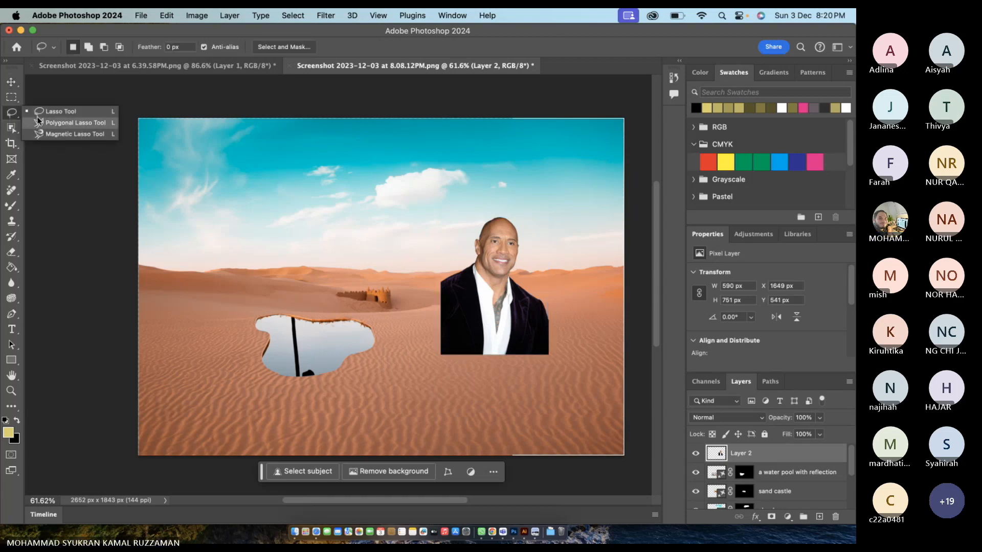
left_click(262, 190)
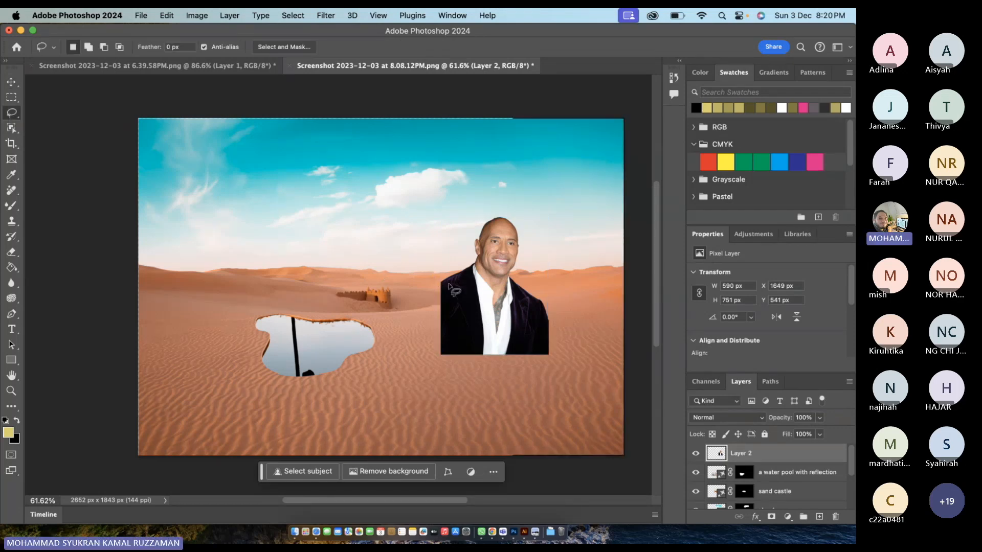
mouse_move(450, 286)
left_mouse_down()
mouse_move(420, 286)
mouse_move(420, 480)
mouse_move(433, 482)
left_mouse_up()
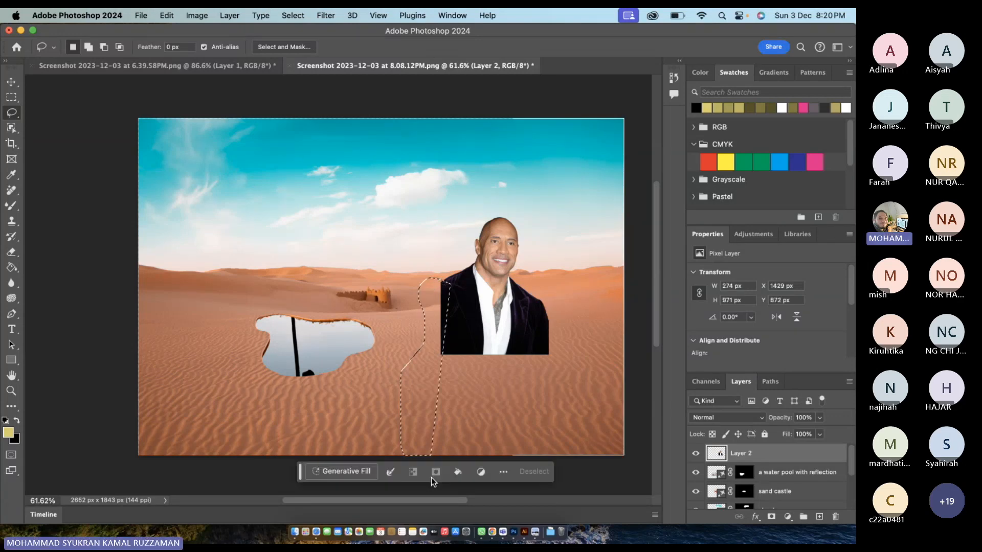
left_click(534, 471)
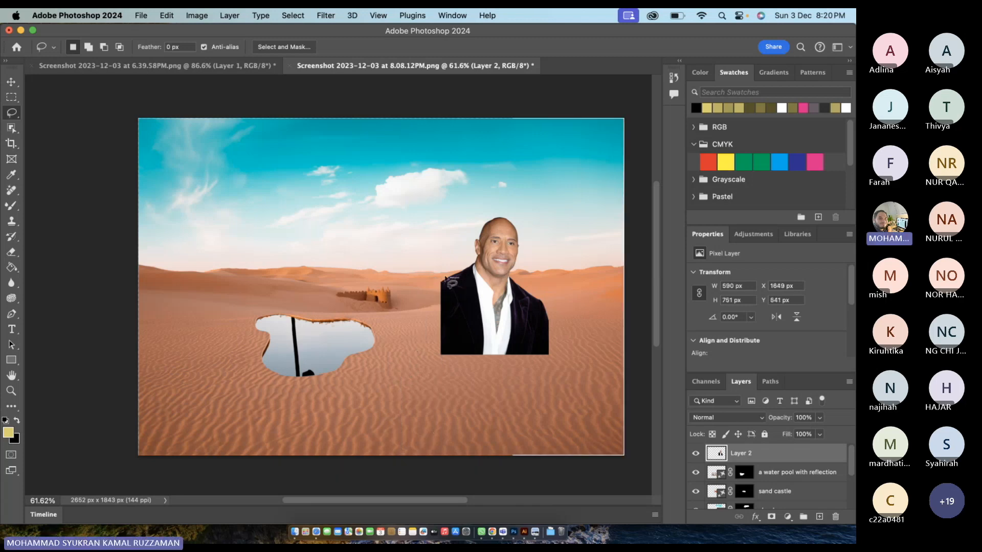
mouse_move(445, 279)
left_mouse_down()
mouse_move(420, 294)
mouse_move(436, 408)
left_mouse_up()
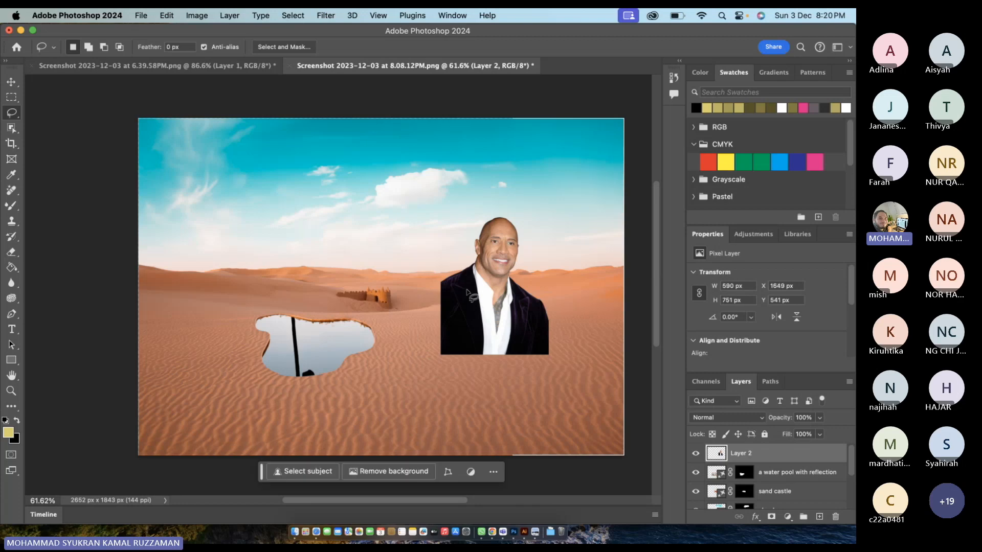
- Lasso a region across the man's jacket from shoulder to shoulder, covering his cut-off torso and the sand down to the photo's lower edge
mouse_move(466, 290)
left_mouse_down()
mouse_move(419, 312)
mouse_move(417, 434)
mouse_move(436, 474)
mouse_move(562, 477)
mouse_move(564, 330)
mouse_move(527, 296)
mouse_move(550, 314)
mouse_move(542, 308)
left_mouse_up()
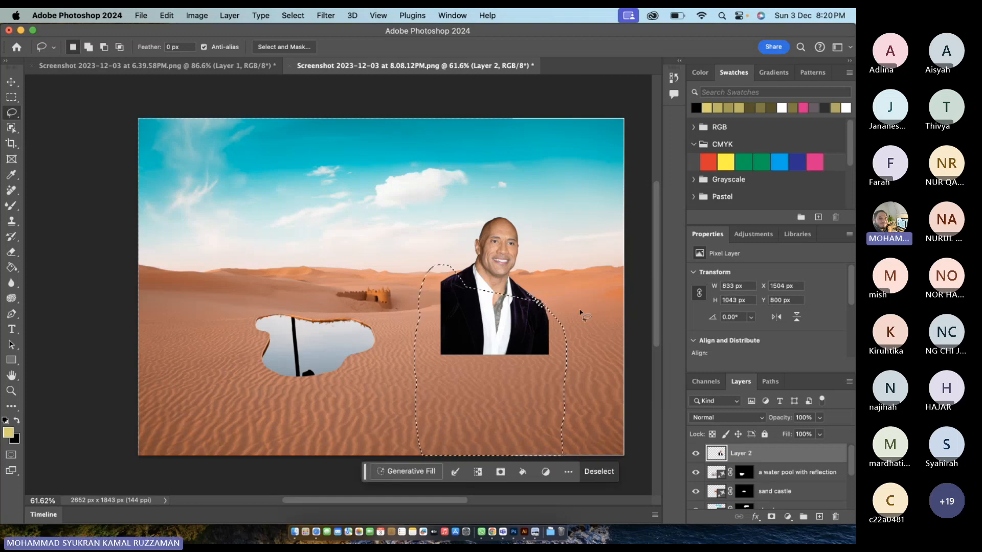
scroll(580, 313, "up", 5)
scroll(581, 314, "right", 6)
scroll(580, 314, "up", 1)
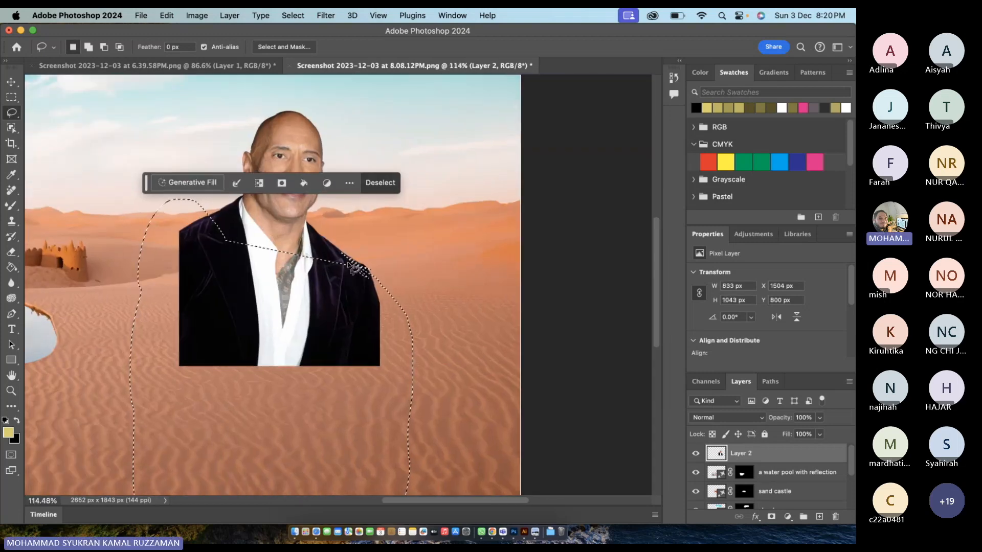
- Add the jacket's shoulder and lapel on the man's ear-hidden side to the lassoed region with the Quick Selection tool
scroll(353, 267, "up", 5)
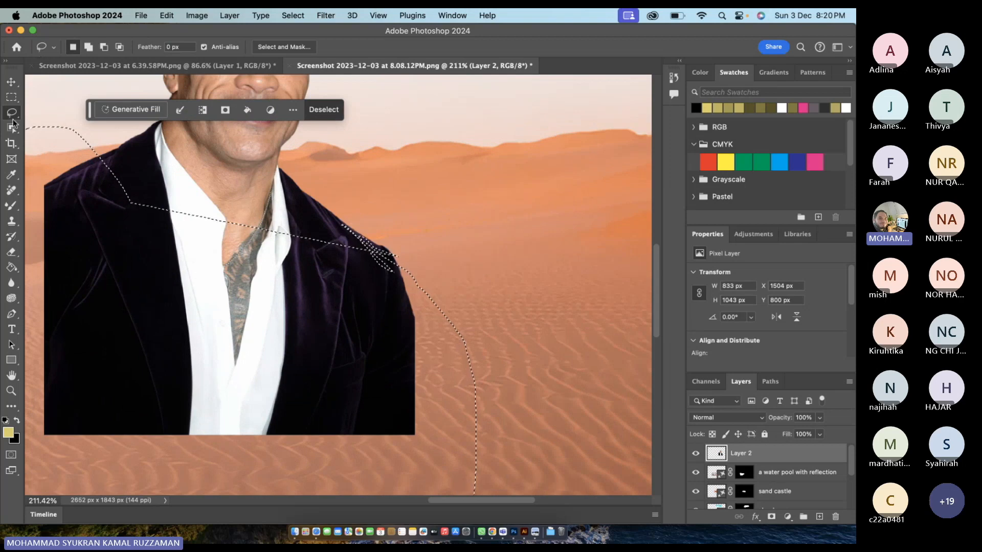
left_click(10, 118)
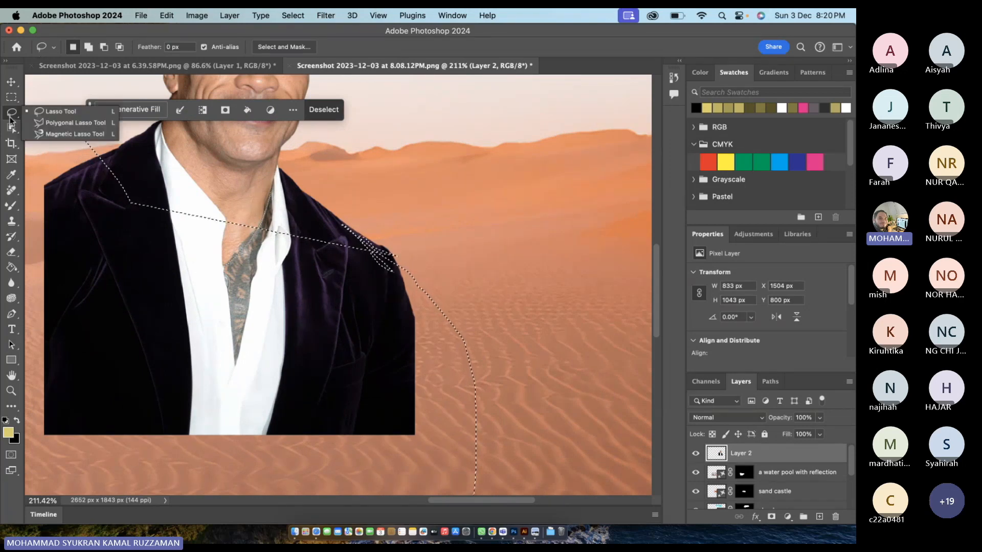
left_click(12, 131)
left_click(12, 131)
left_click(41, 145)
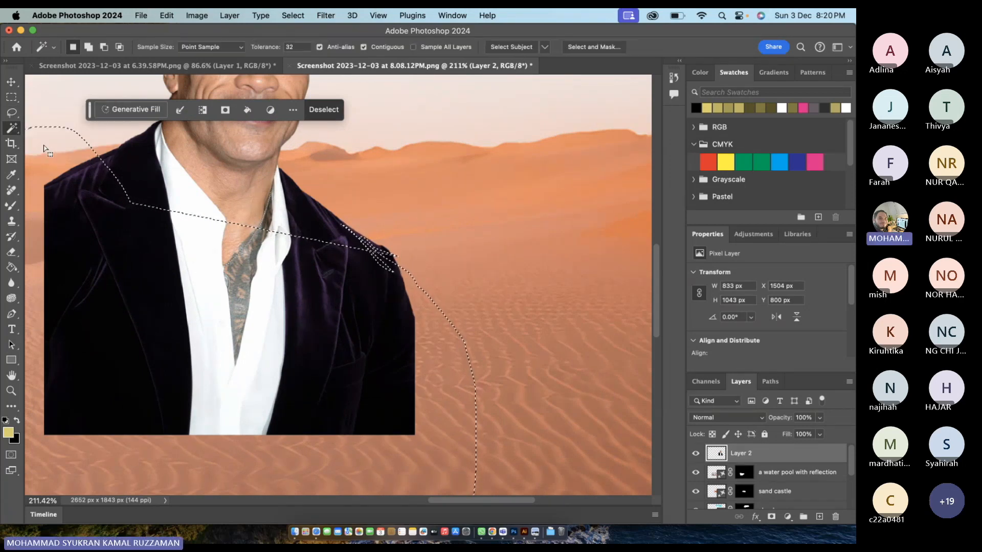
left_click(15, 128)
left_click(43, 138)
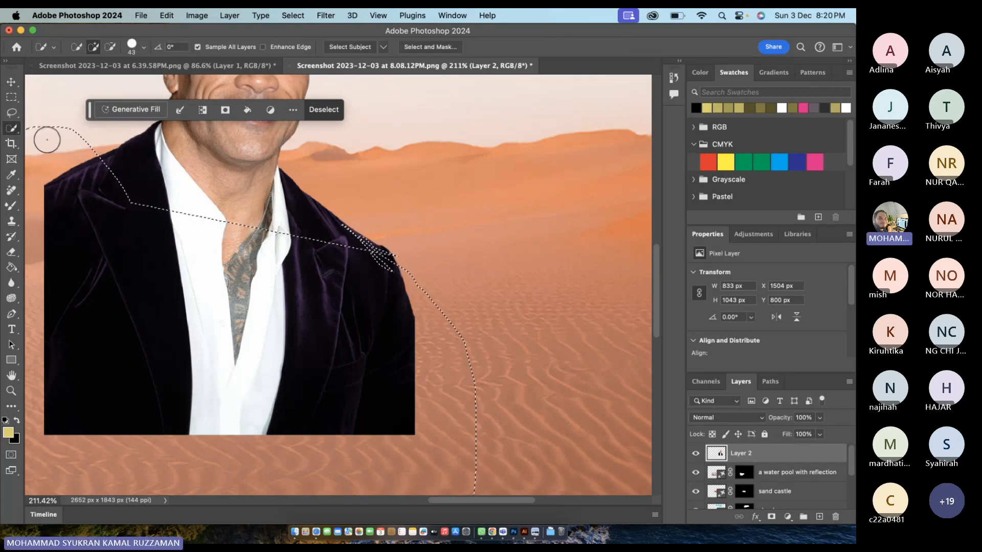
left_click_drag(354, 268, 375, 263)
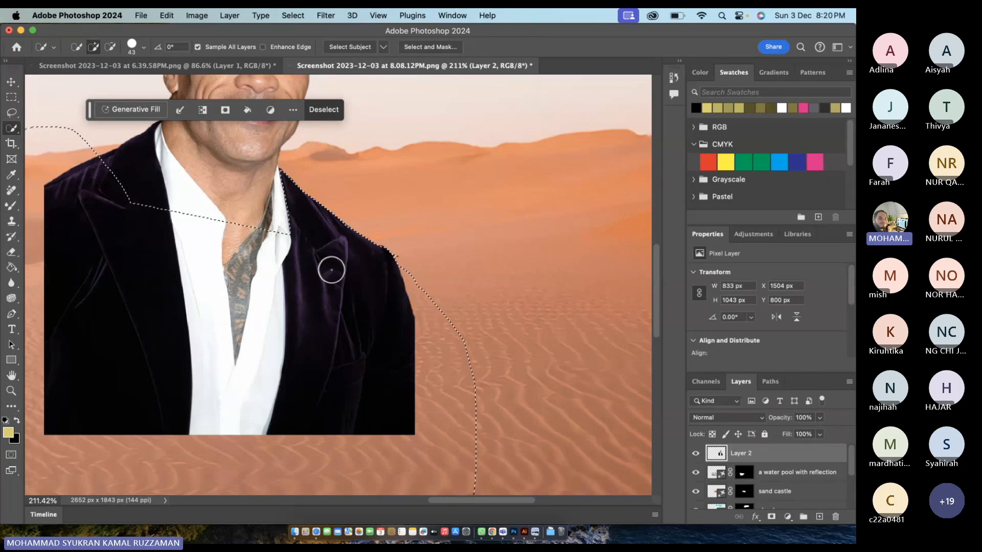
- Run Generative Fill with an empty prompt on the selected region to complete the man's jacket and lower body
scroll(331, 270, "down", 2)
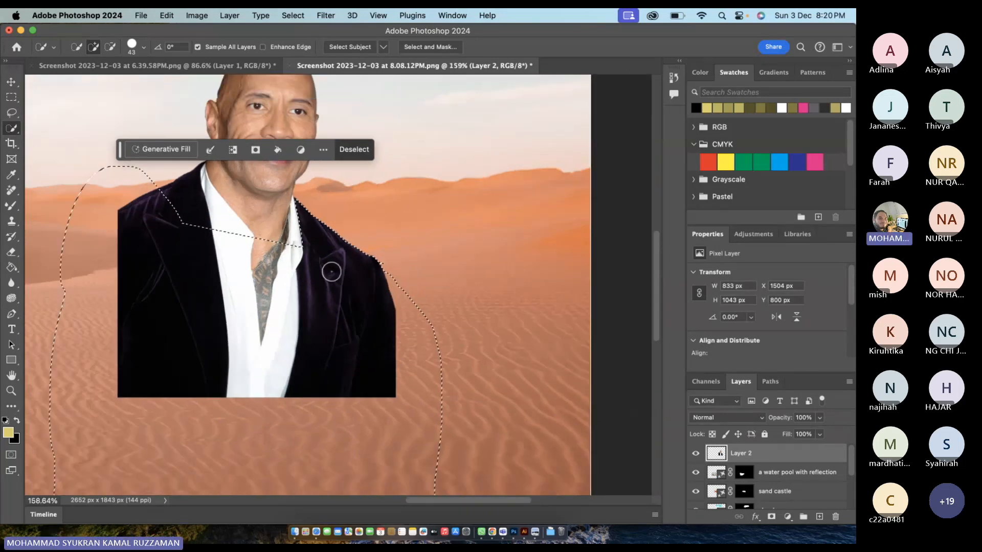
scroll(331, 270, "down", 3)
left_click(188, 180)
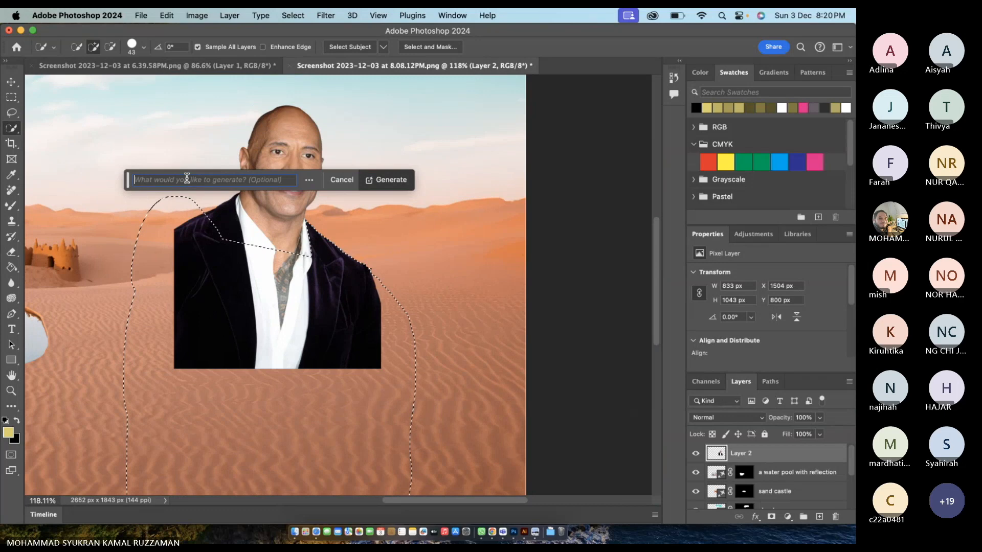
left_click(381, 183)
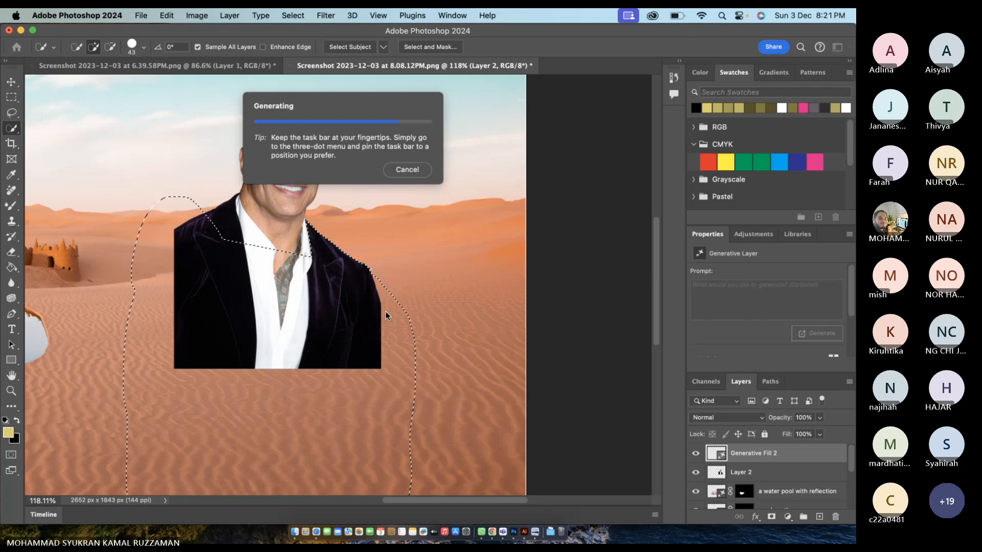
scroll(385, 312, "left", 3)
scroll(385, 312, "down", 3)
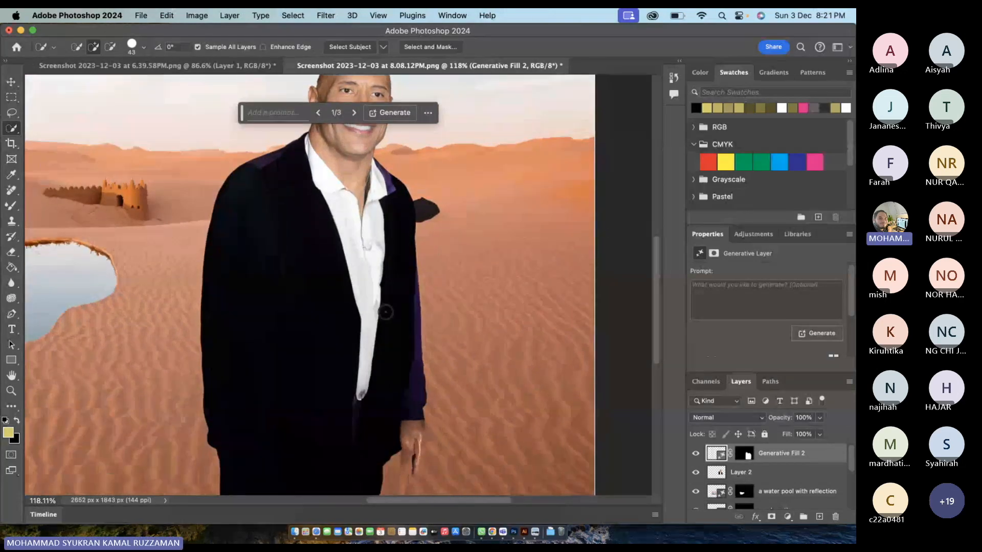
- Compare the generated body variations and choose the third one, with the navy jacket and raised fist
scroll(386, 312, "up", 2)
scroll(385, 313, "down", 4)
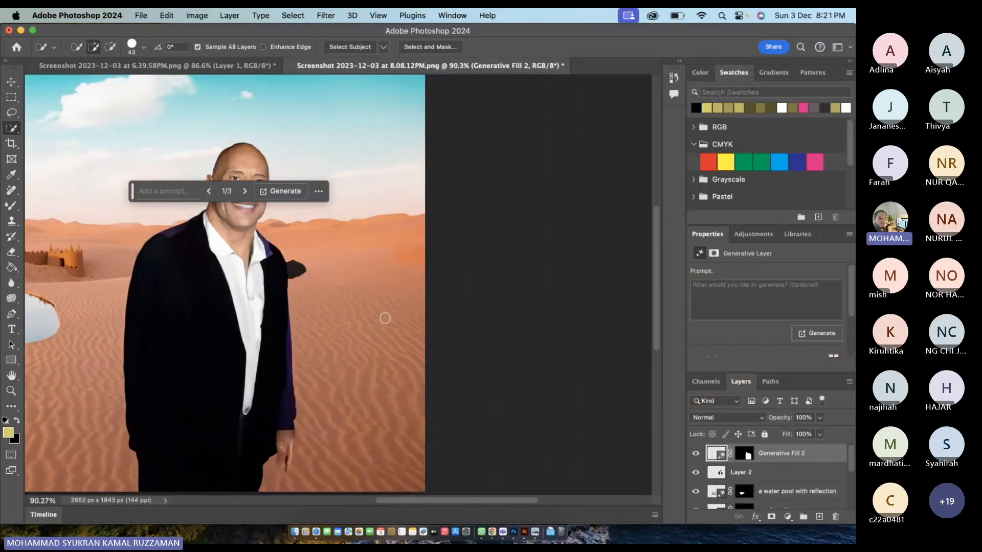
scroll(767, 317, "down", 3)
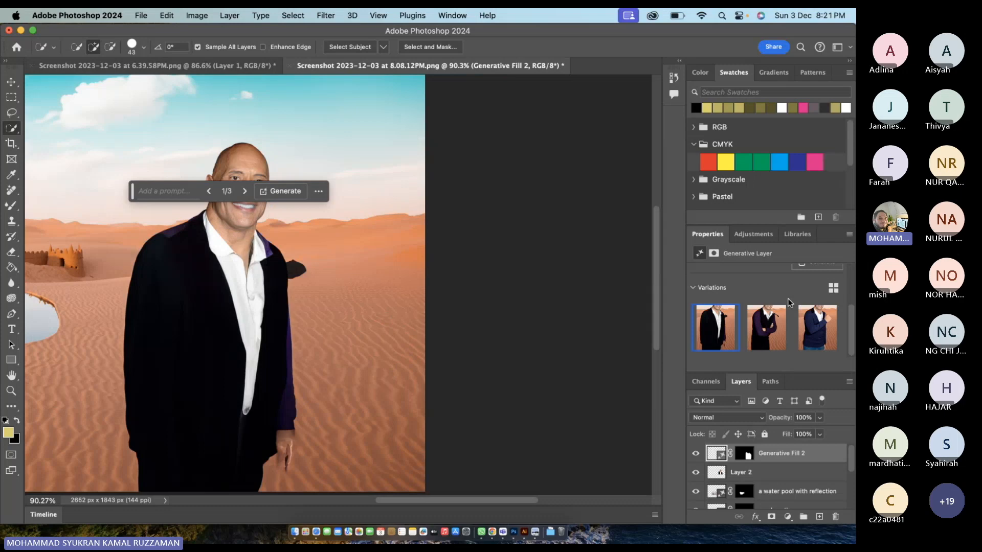
left_click(766, 330)
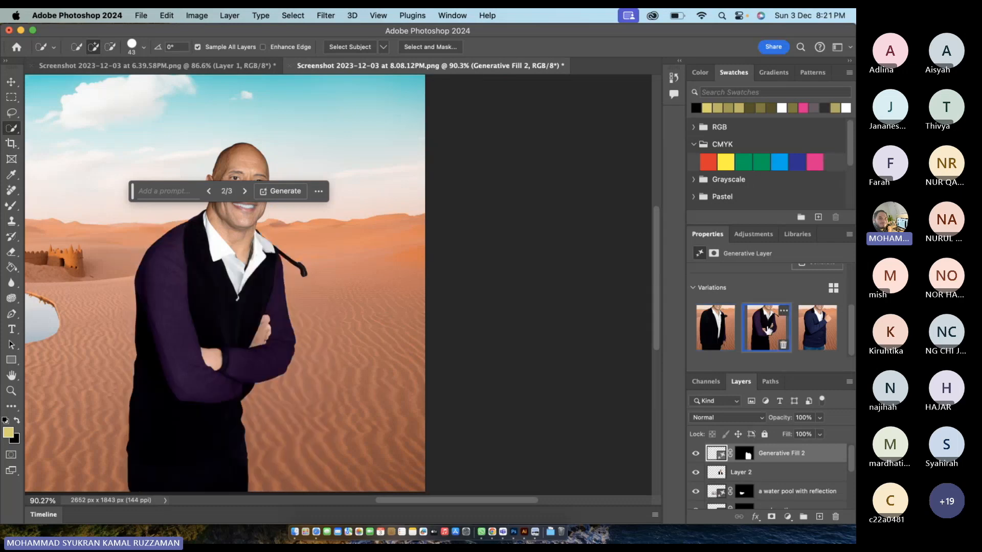
left_click(813, 339)
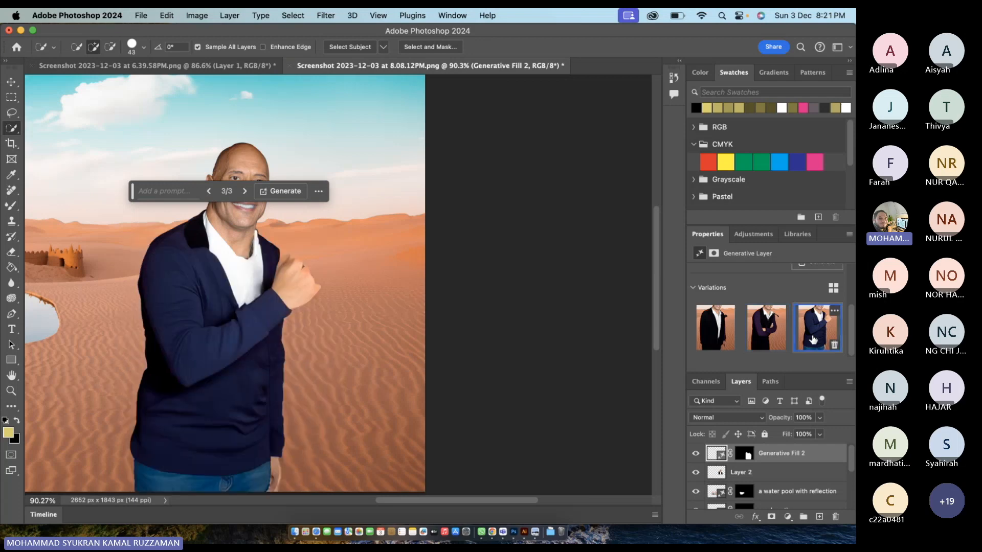
- Lasso the black collar patch on the navy jacket and replace it using Generative Fill with an empty prompt
scroll(513, 305, "up", 2)
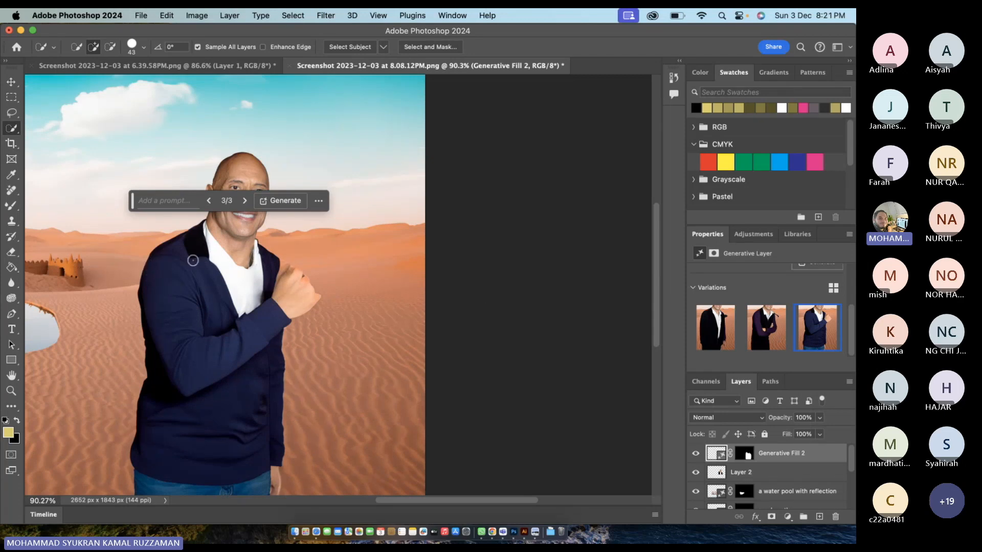
scroll(178, 266, "up", 2)
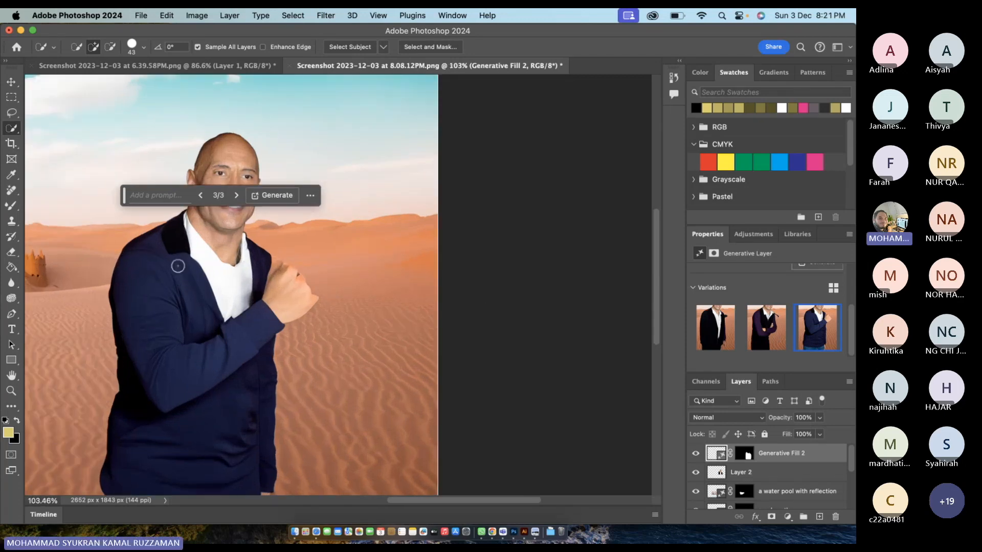
scroll(178, 266, "up", 5)
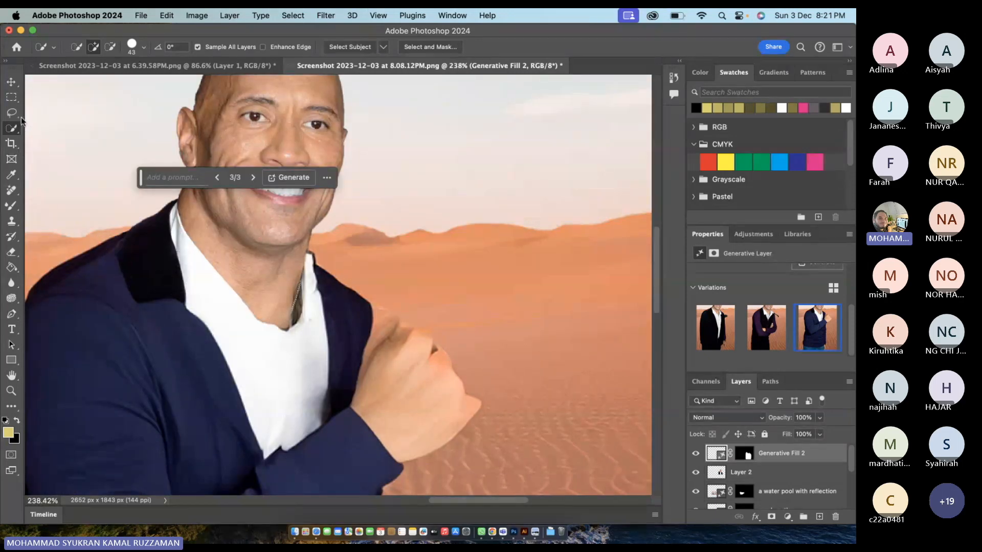
right_click(13, 132)
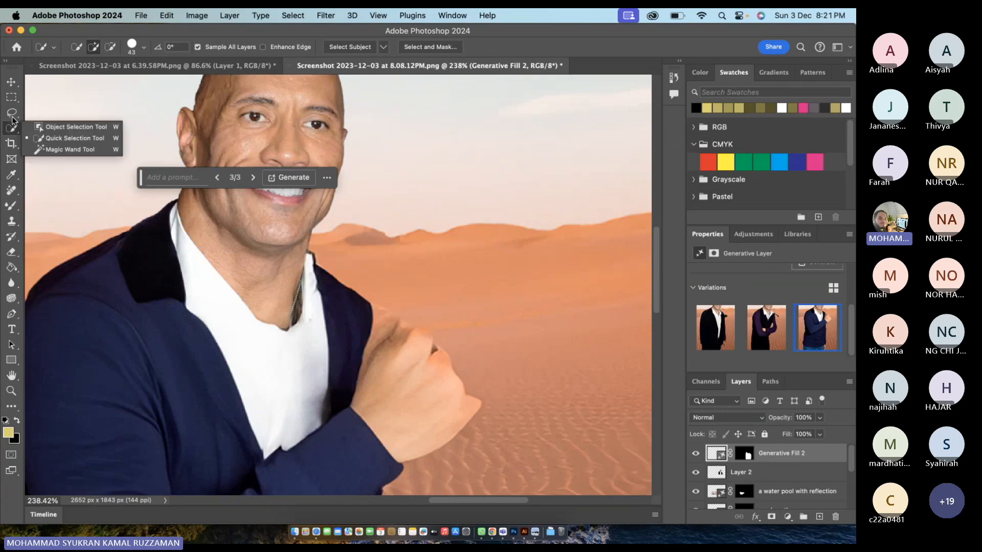
left_click(12, 117)
mouse_move(152, 236)
left_mouse_down()
mouse_move(99, 251)
mouse_move(95, 272)
mouse_move(197, 330)
mouse_move(208, 302)
mouse_move(147, 238)
left_mouse_up()
left_click(106, 349)
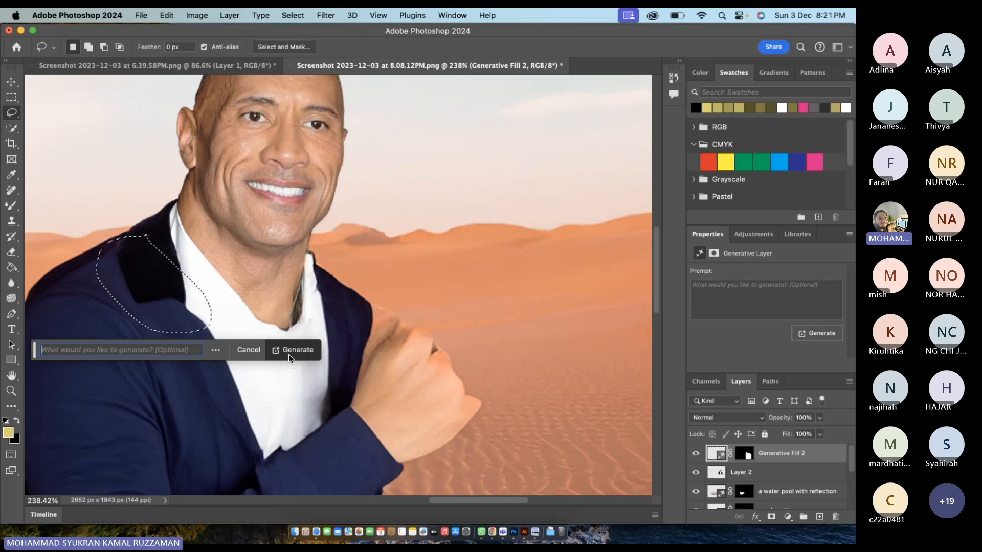
left_click(288, 354)
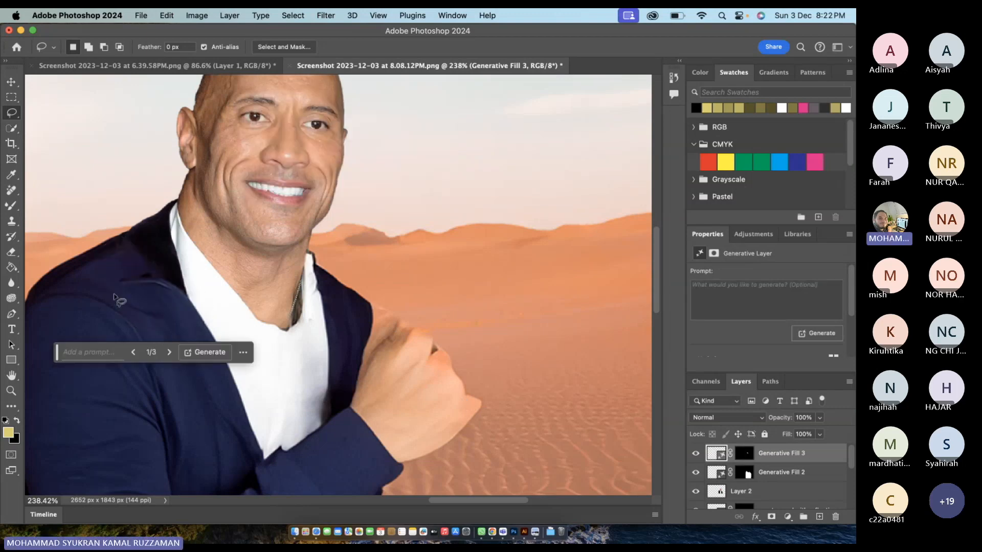
- Lasso the jacket's bulging outer edge from below the elbow to the jeans and reshape it using Generative Fill with an empty prompt
scroll(123, 297, "left", 5)
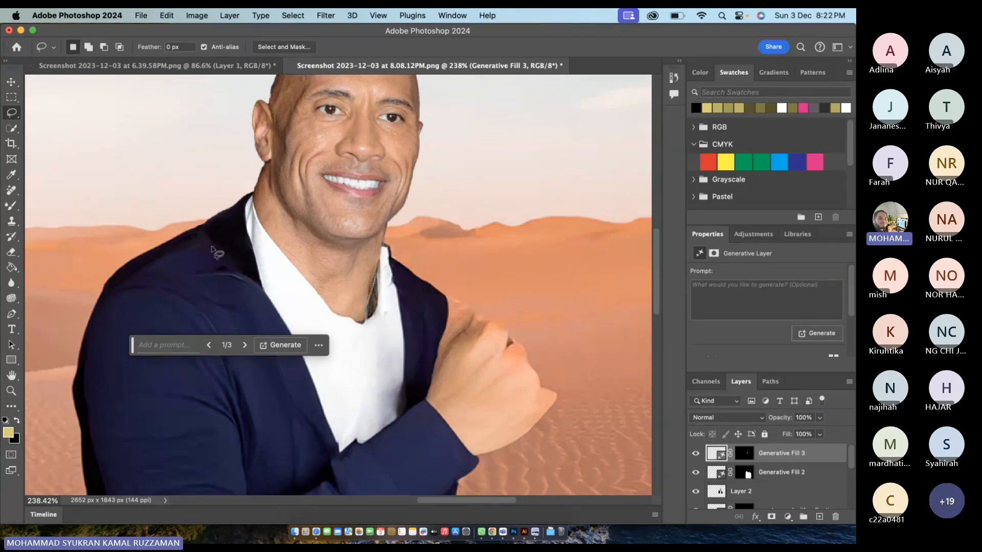
scroll(228, 258, "down", 5)
scroll(228, 258, "down", 10)
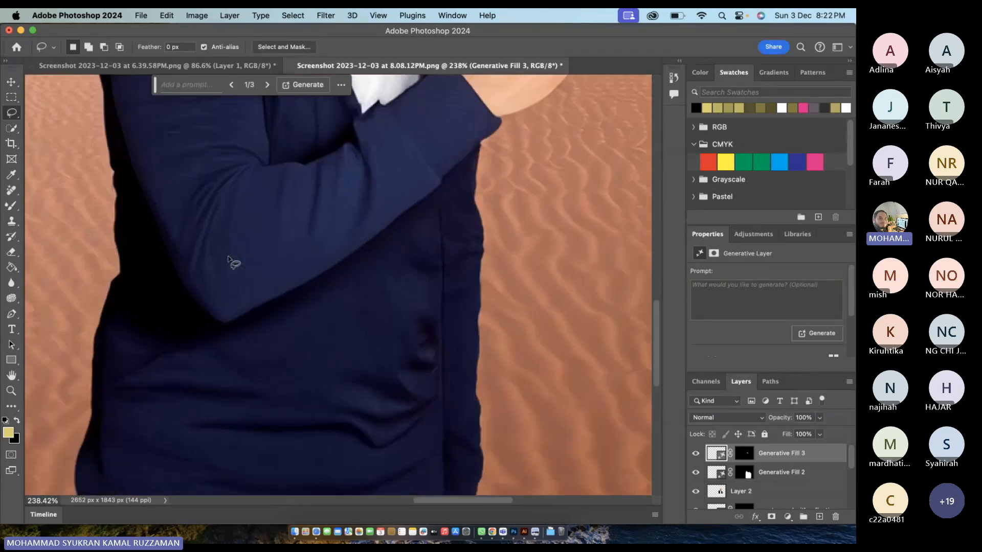
scroll(100, 293, "up", 3)
scroll(100, 293, "left", 2)
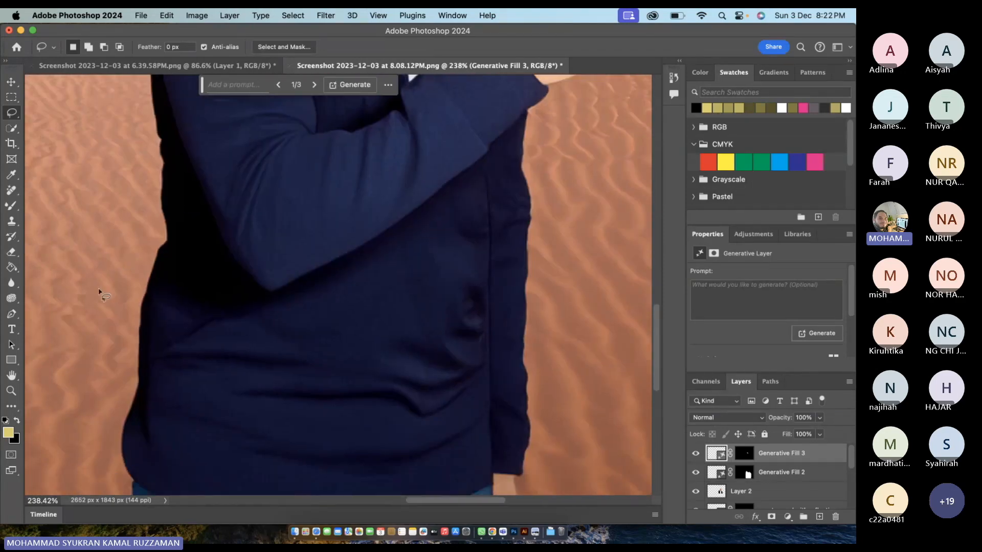
scroll(100, 293, "down", 2)
scroll(100, 292, "left", 1)
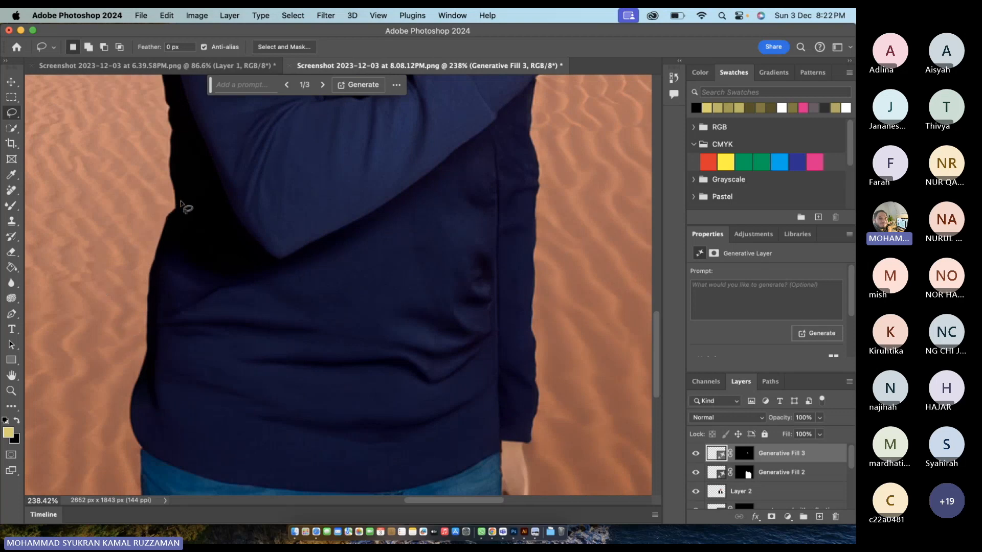
mouse_move(187, 201)
left_mouse_down()
mouse_move(164, 212)
mouse_move(114, 351)
mouse_move(114, 441)
mouse_move(157, 462)
mouse_move(155, 407)
mouse_move(169, 381)
mouse_move(164, 276)
mouse_move(197, 239)
mouse_move(205, 211)
mouse_move(193, 204)
left_mouse_up()
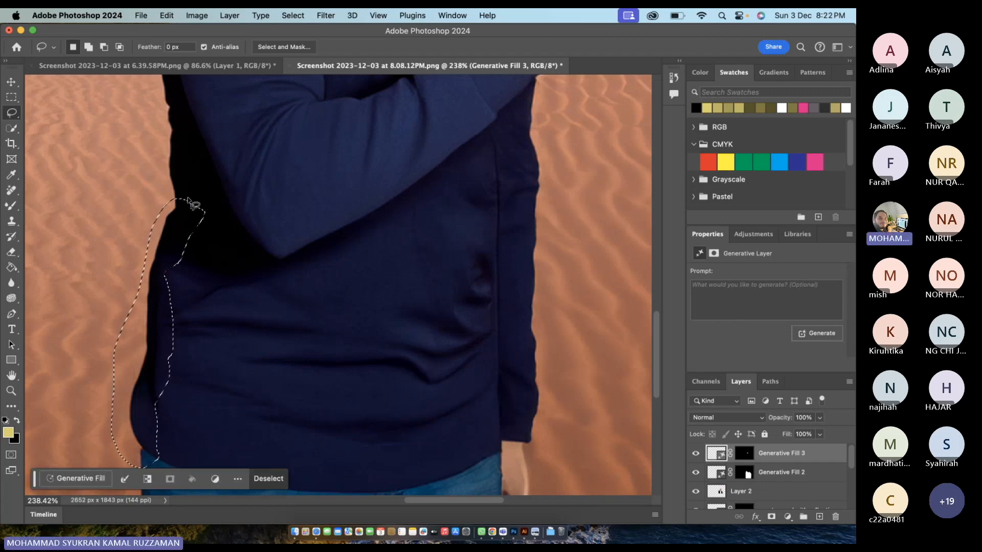
left_click(100, 473)
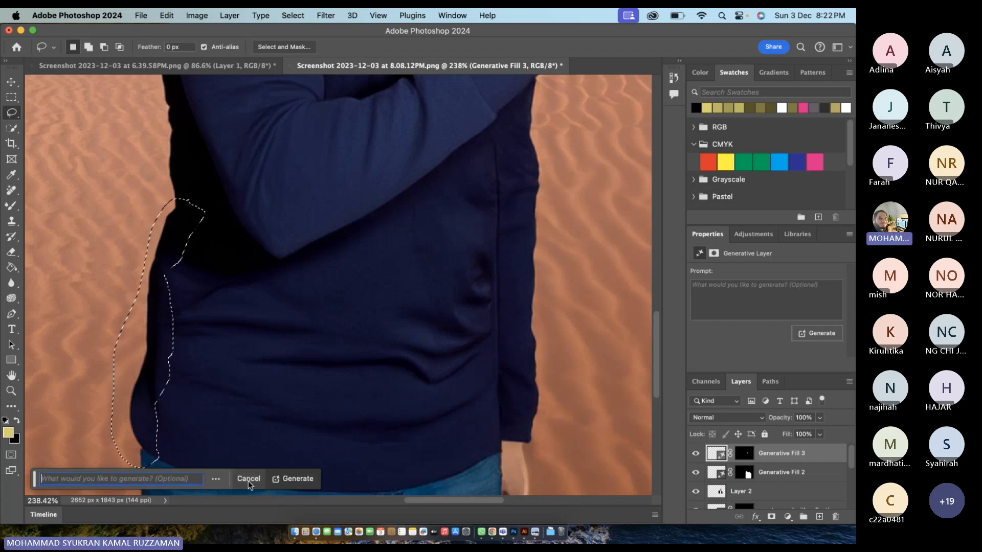
left_click(280, 478)
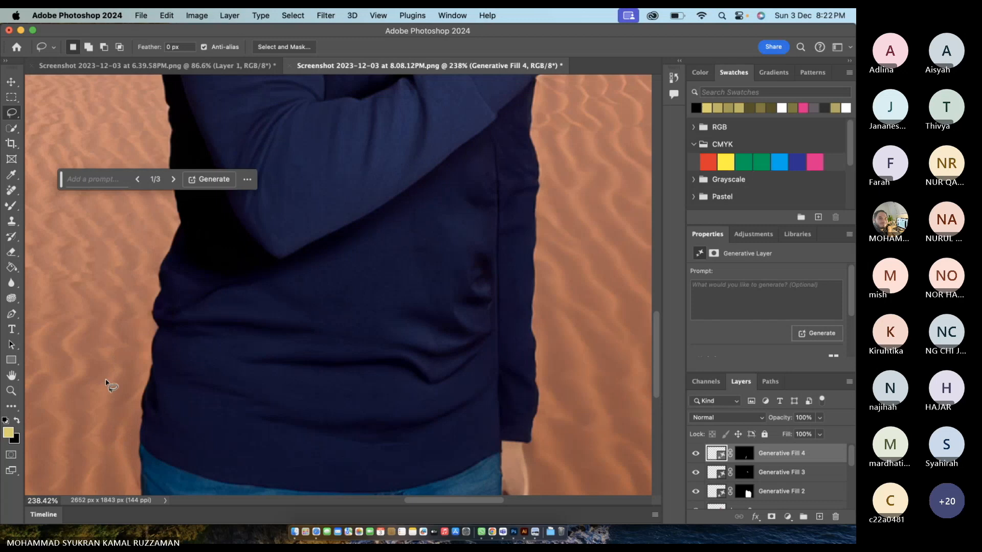
- Lasso the small notch where the man's visible ear meets his head and repair it using Generative Fill with an empty prompt
scroll(105, 380, "up", 3)
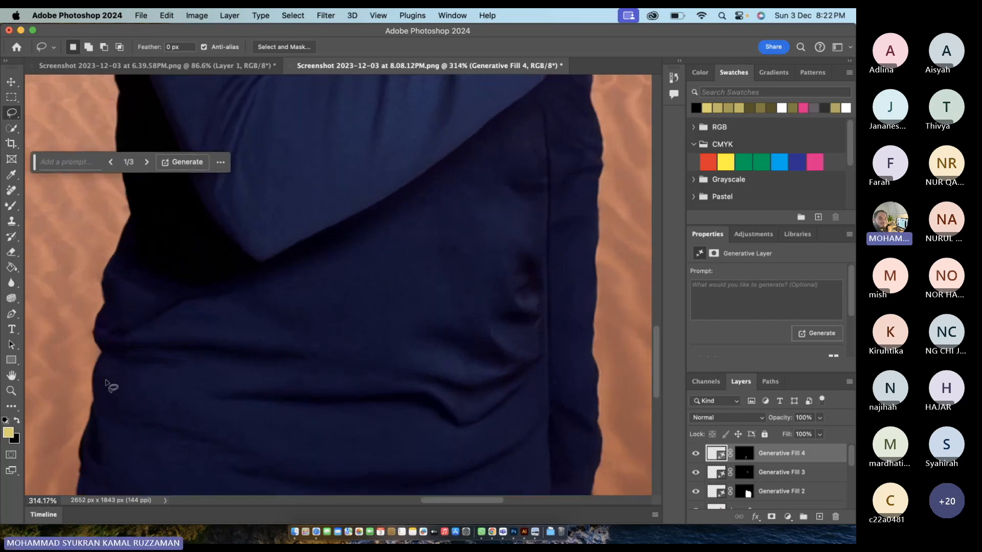
scroll(106, 382, "down", 5)
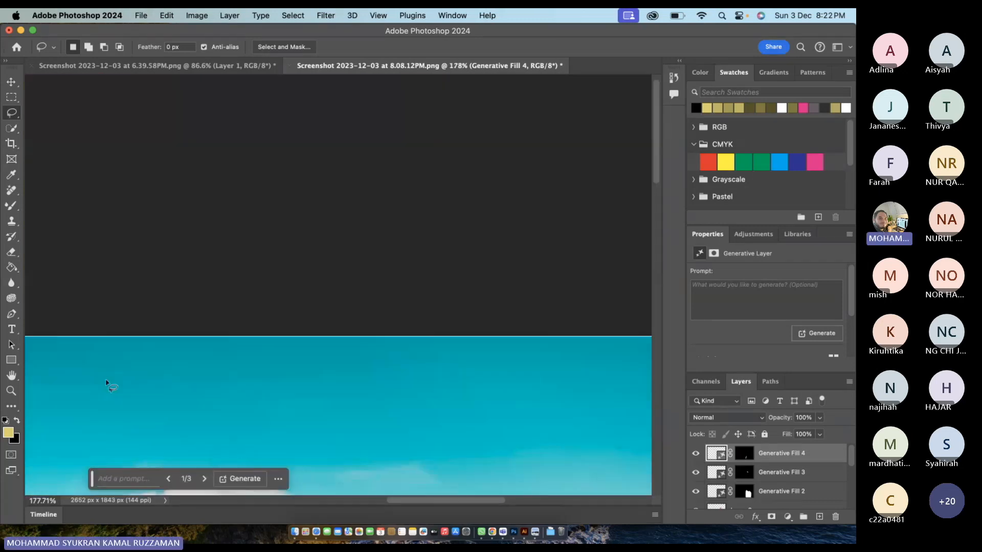
scroll(287, 331, "up", 8)
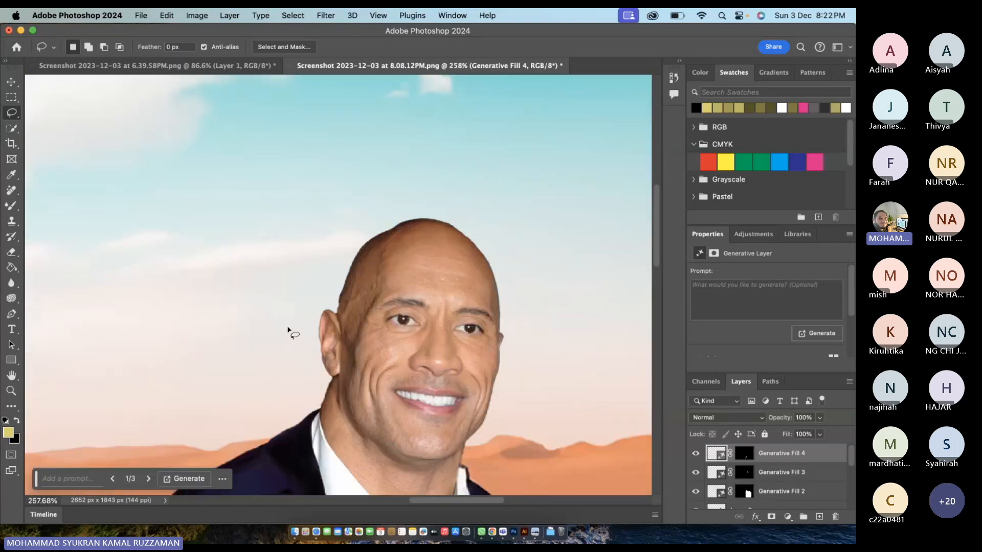
scroll(288, 332, "up", 2)
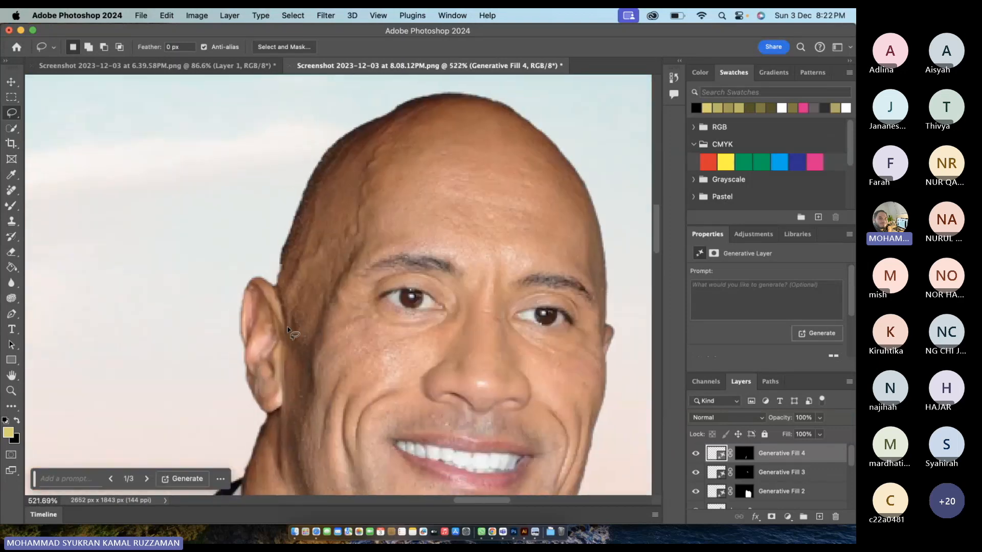
scroll(277, 270, "up", 3)
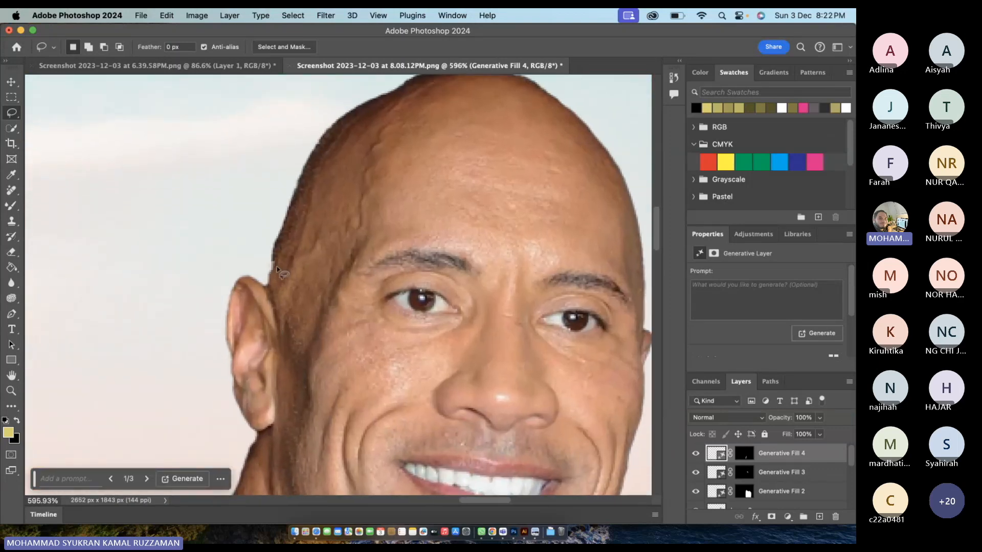
mouse_move(252, 237)
left_mouse_down()
mouse_move(230, 246)
mouse_move(247, 310)
mouse_move(252, 238)
left_mouse_up()
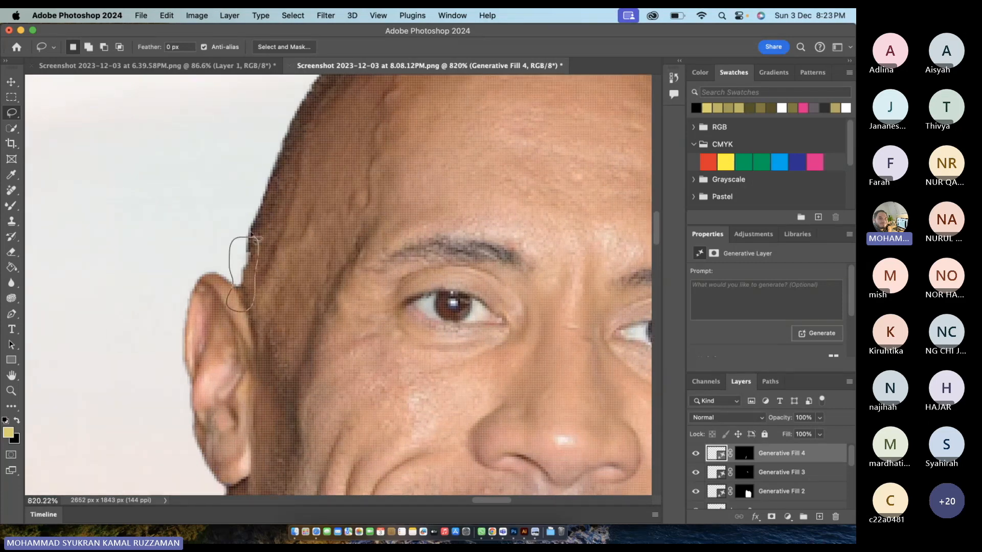
scroll(251, 234, "down", 1)
scroll(250, 234, "down", 1)
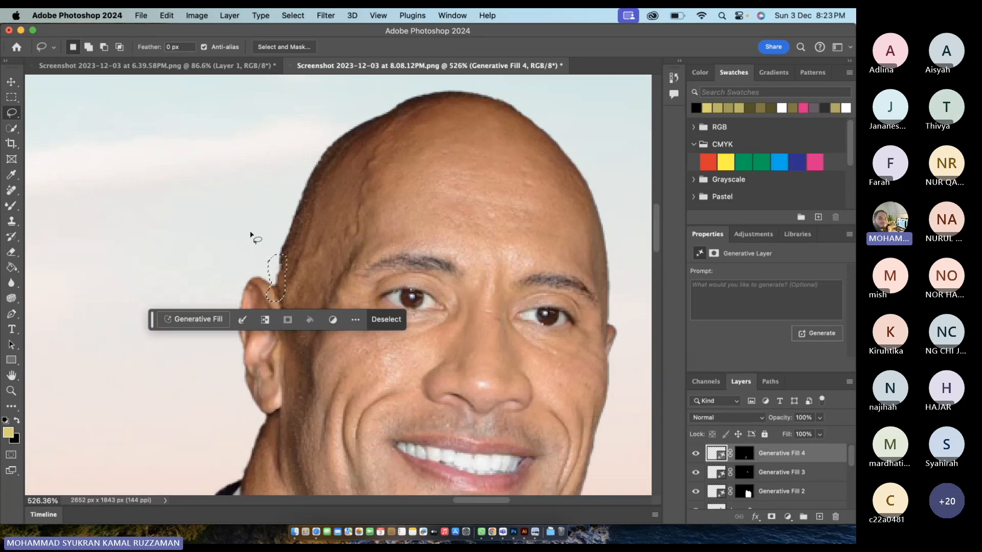
left_click(210, 322)
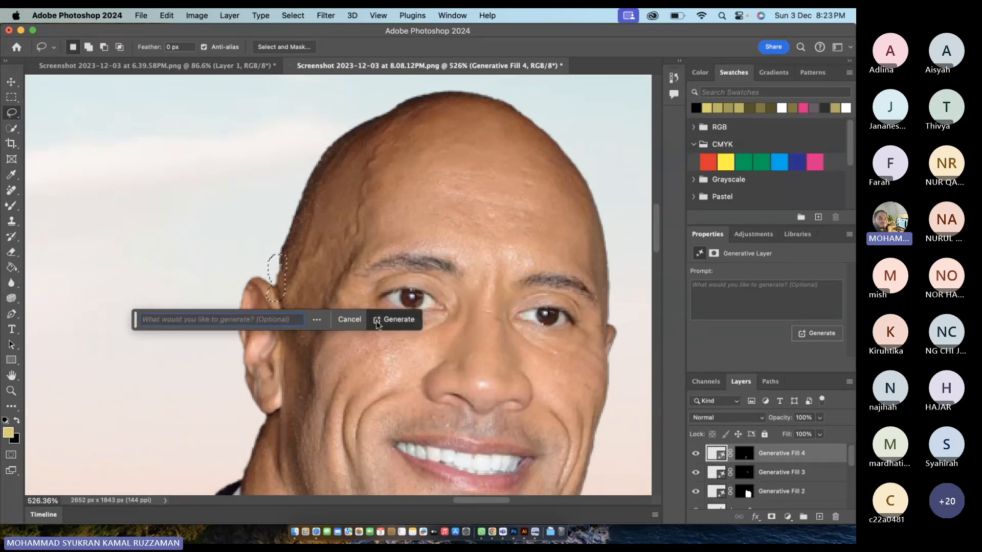
left_click(377, 324)
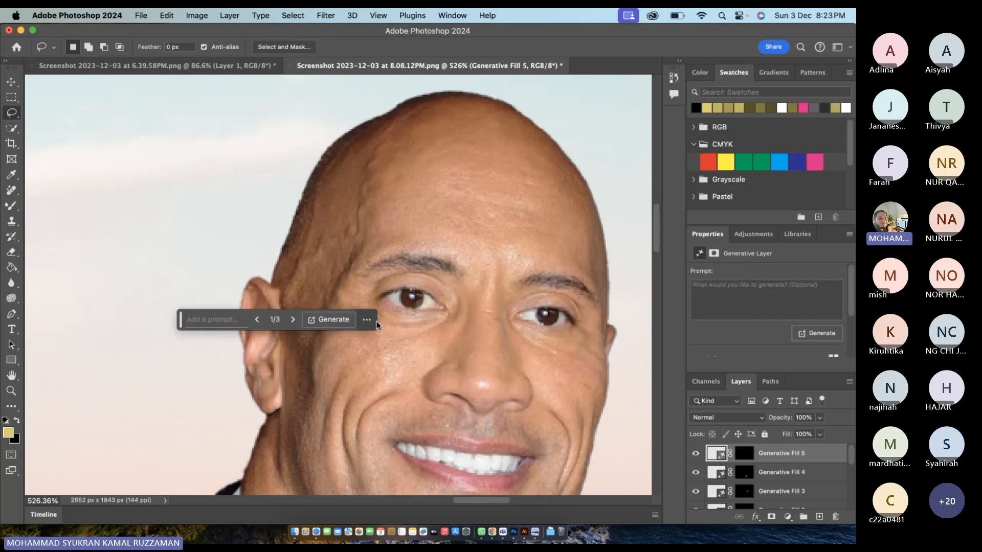
- Examine the repaired ear up close and the finished desert composite, including the puddle area beside the man
scroll(317, 262, "up", 3)
scroll(317, 262, "down", 4)
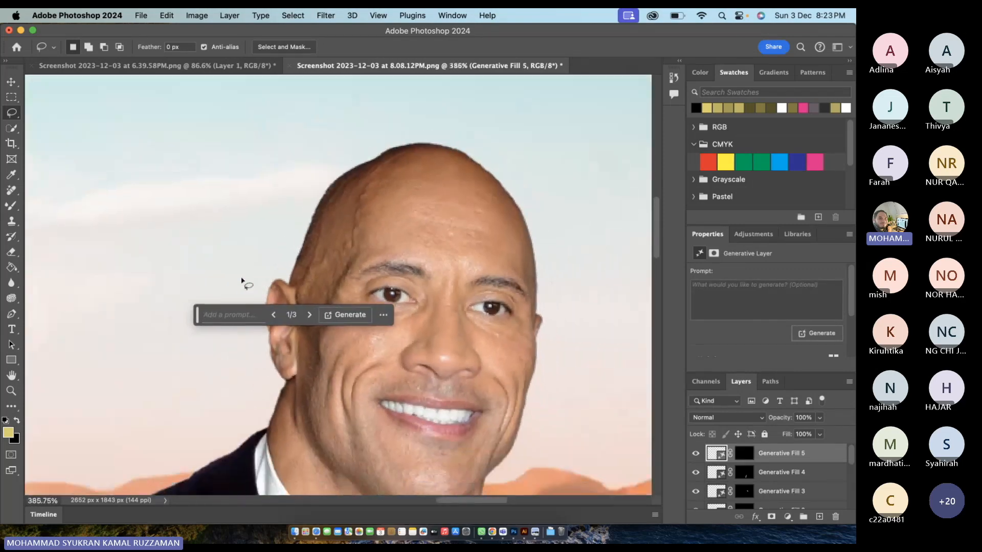
scroll(243, 280, "down", 4)
scroll(242, 280, "down", 3)
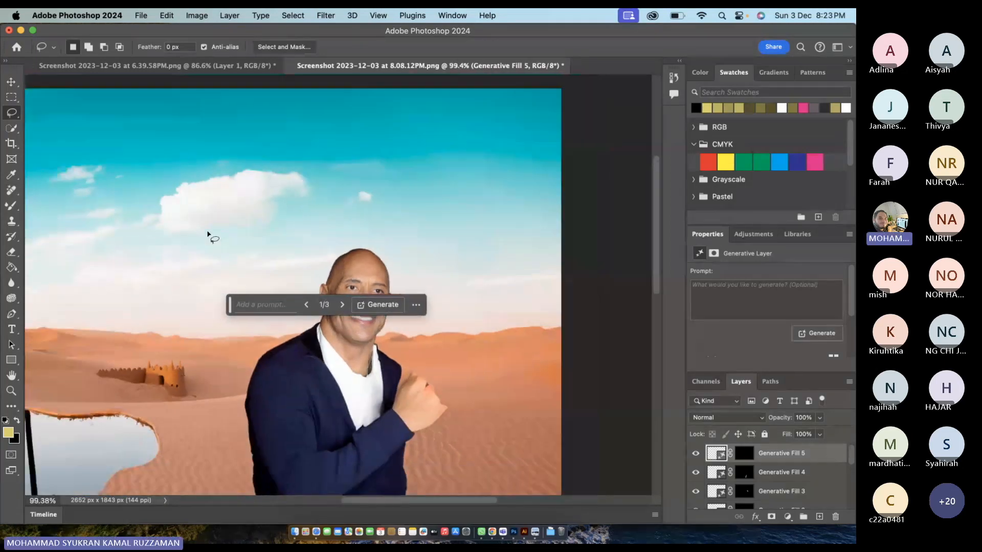
scroll(207, 234, "down", 5)
scroll(207, 234, "left", 6)
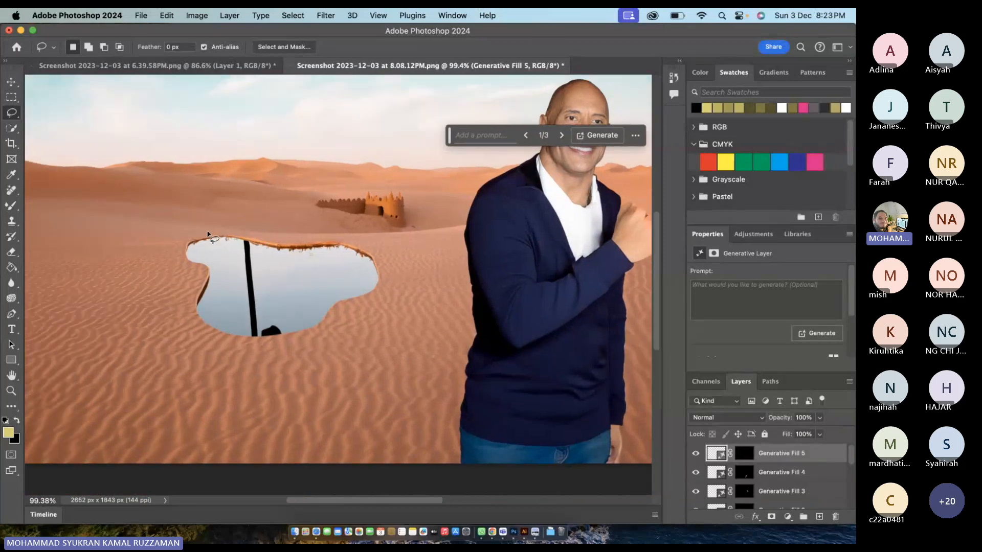
scroll(207, 234, "left", 5)
scroll(207, 234, "up", 2)
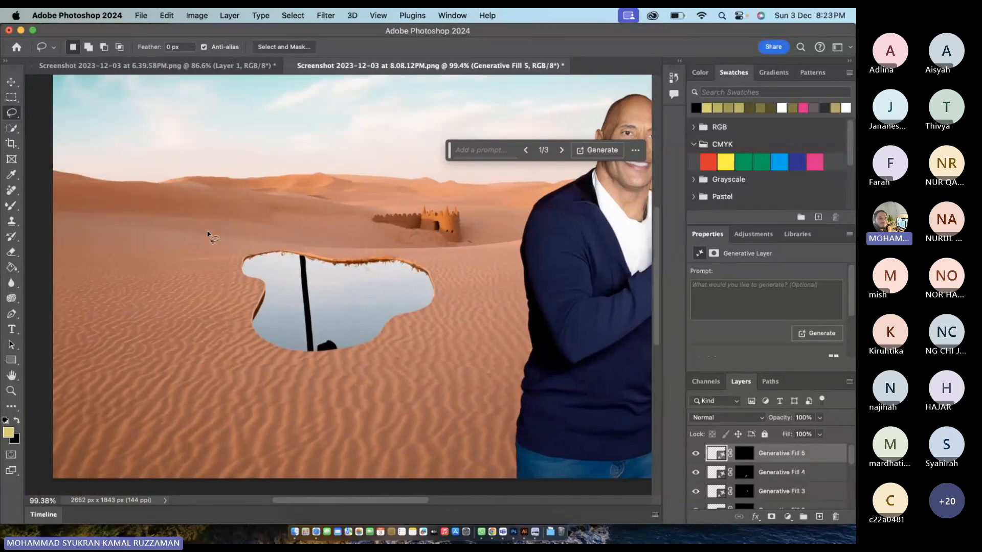
- Bring the portrait document forward, show the desktop and open the Sample image folder
left_click(189, 67)
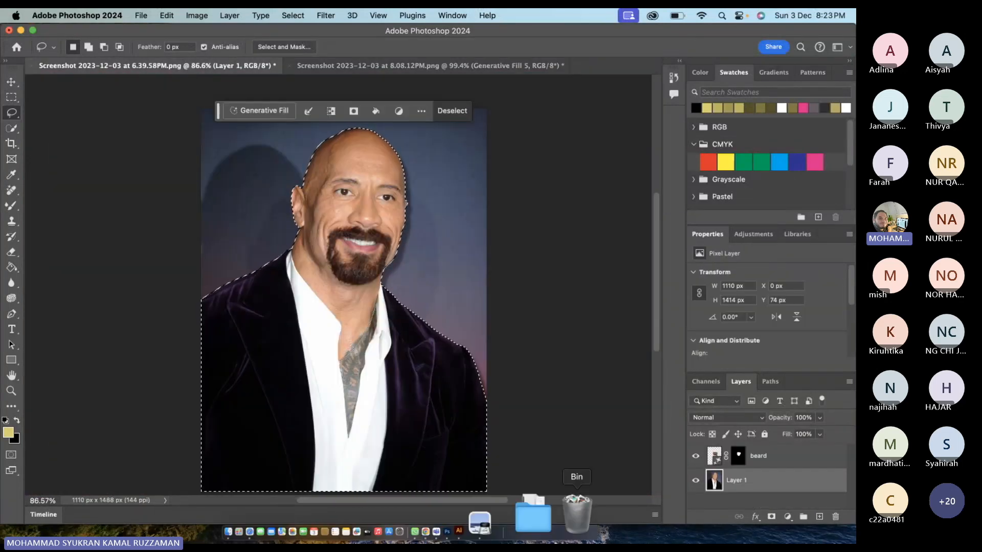
key("F11")
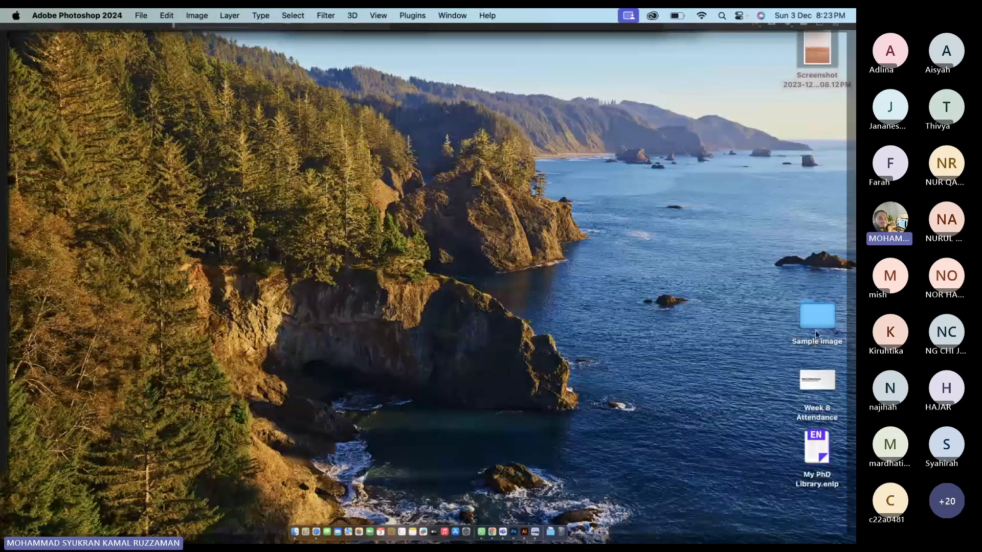
double_click(815, 321)
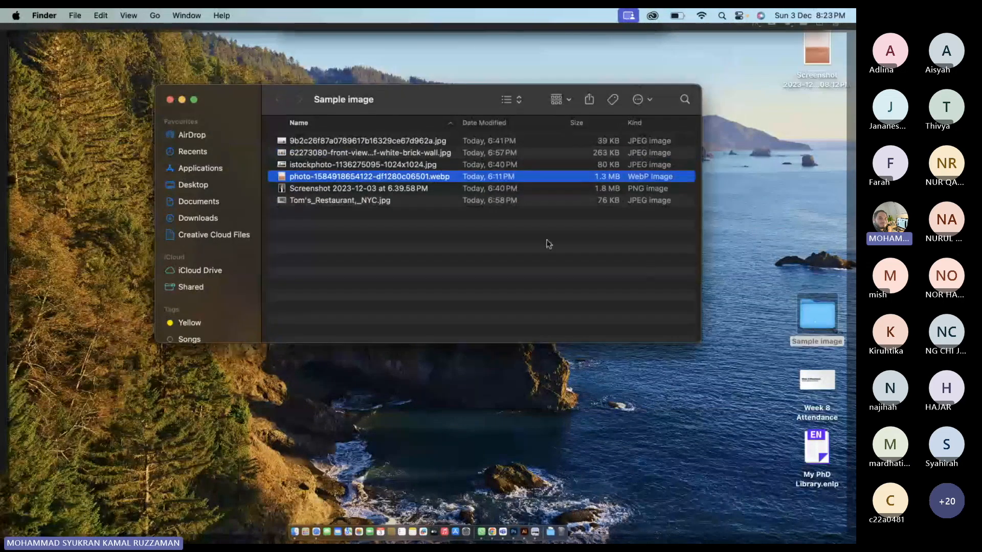
- Preview the photos in the Sample image folder one after another, from the hiker photo to the restaurant photo
left_click(346, 164)
key("space")
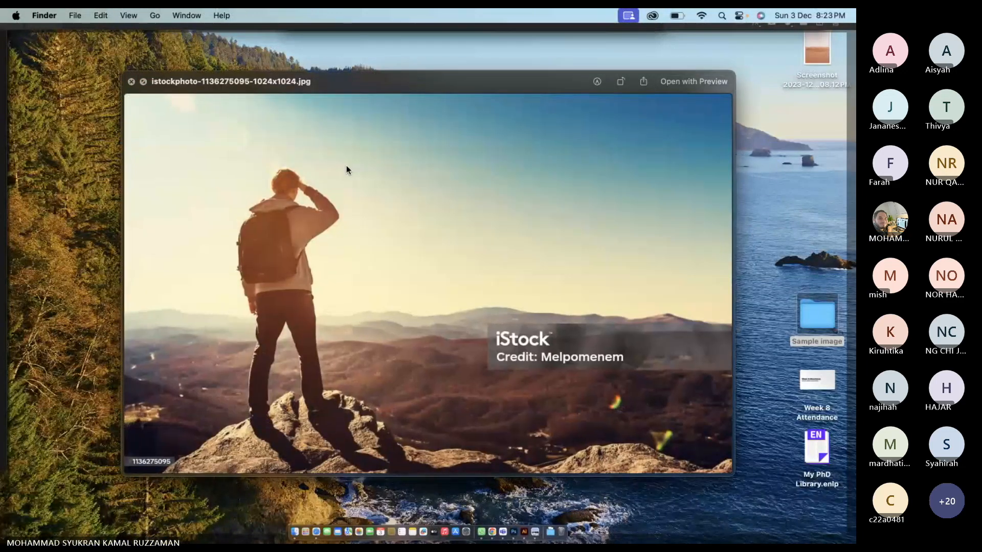
key("Up")
key("Up")
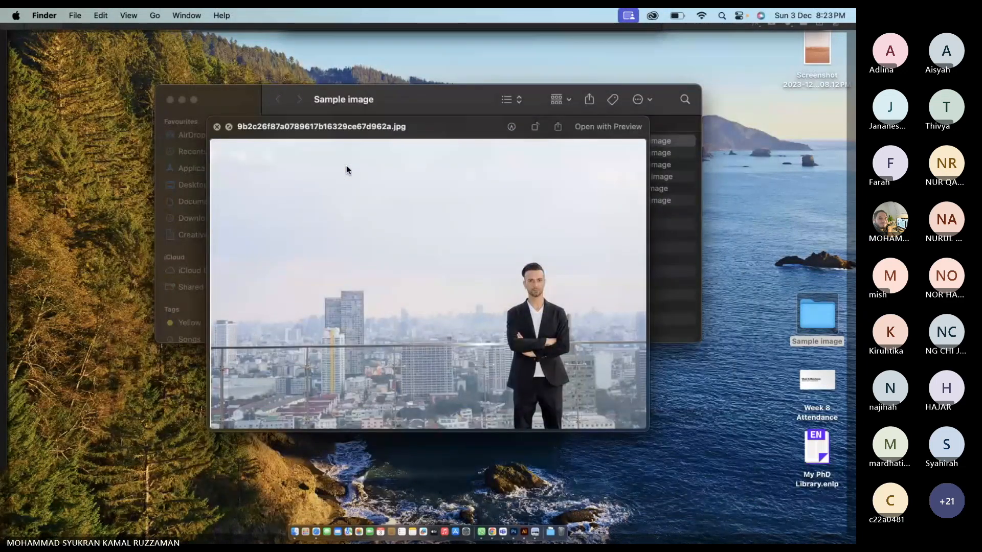
key("Down")
key("Down")
key("Down")
key("Down")
key("Down")
key("Up")
key("Up")
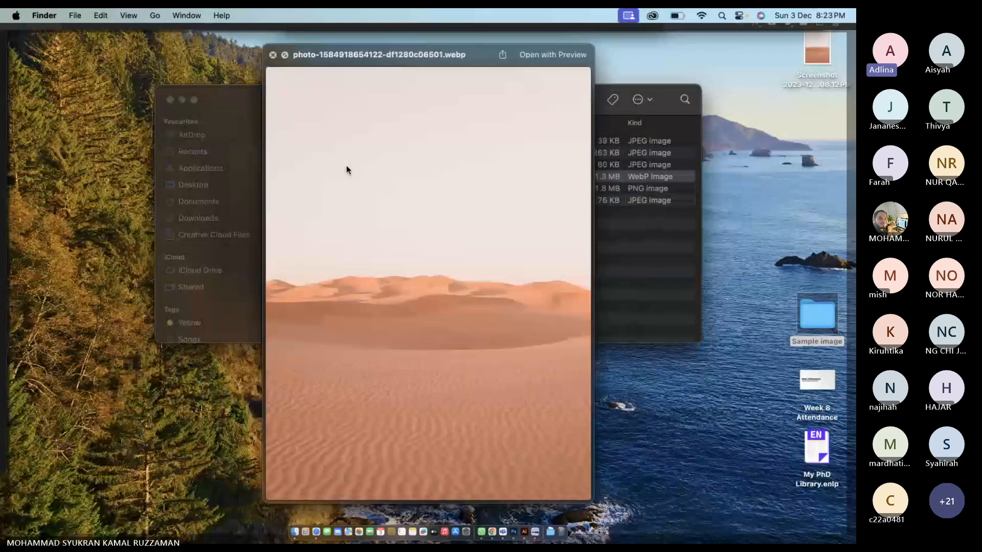
key("Down")
key("Down")
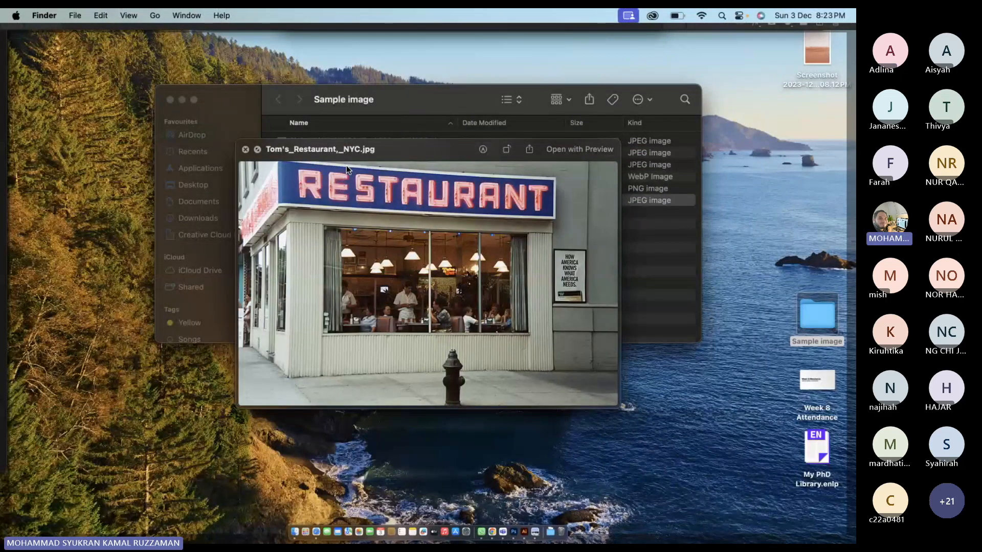
key("space")
left_click(342, 249)
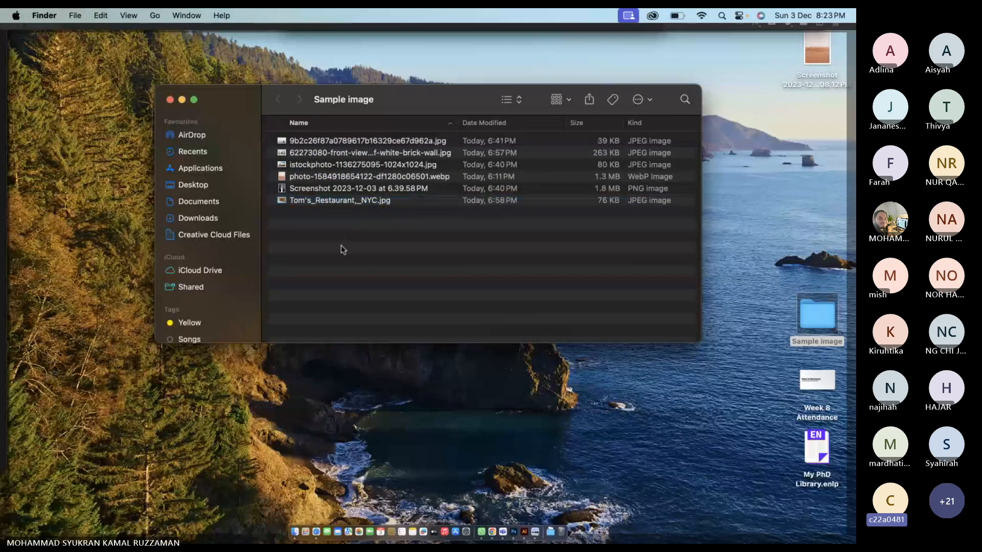
- Open Tom's_Restaurant,_NYC.jpg from the Sample image folder in Adobe Photoshop 2024
left_click(336, 201)
right_click(337, 201)
mouse_move(397, 224)
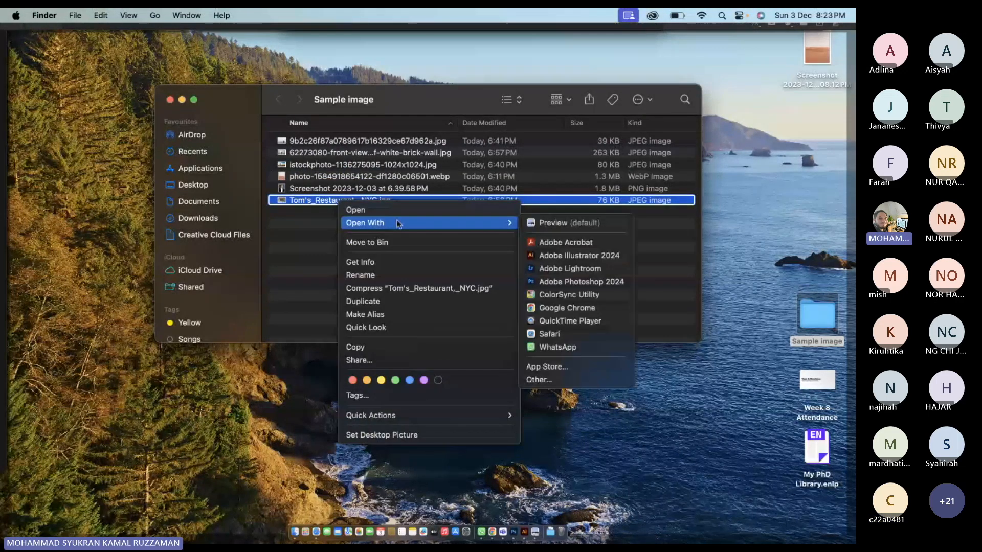
left_click(545, 281)
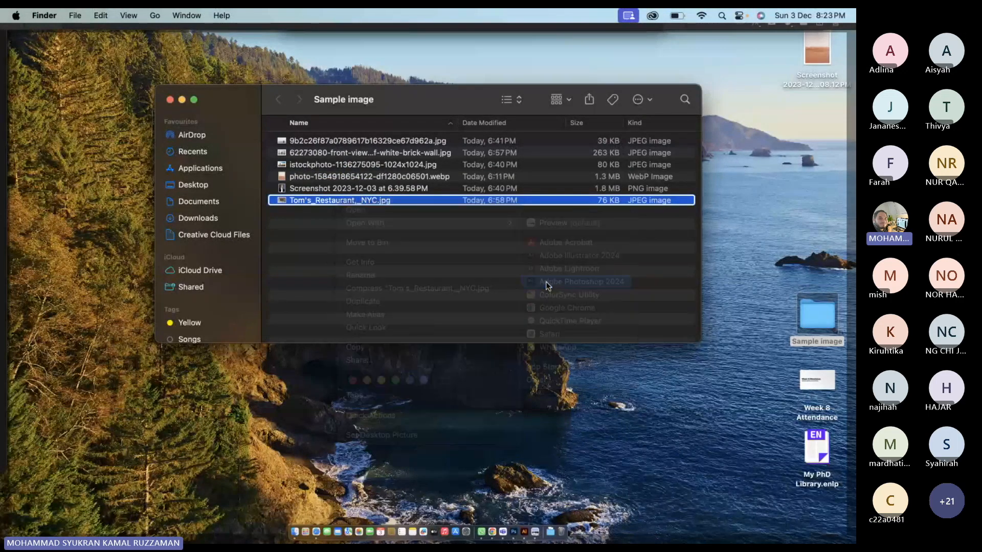
- Lasso the fire hydrant on the sidewalk in front of the restaurant and remove it using Generative Fill with an empty prompt
scroll(364, 300, "up", 5)
scroll(364, 301, "up", 4)
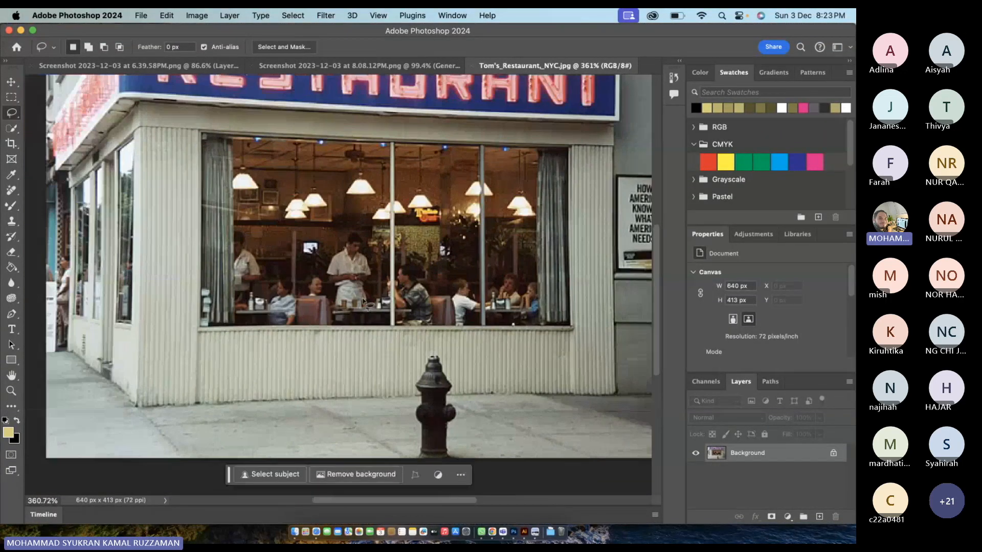
scroll(364, 301, "down", 3)
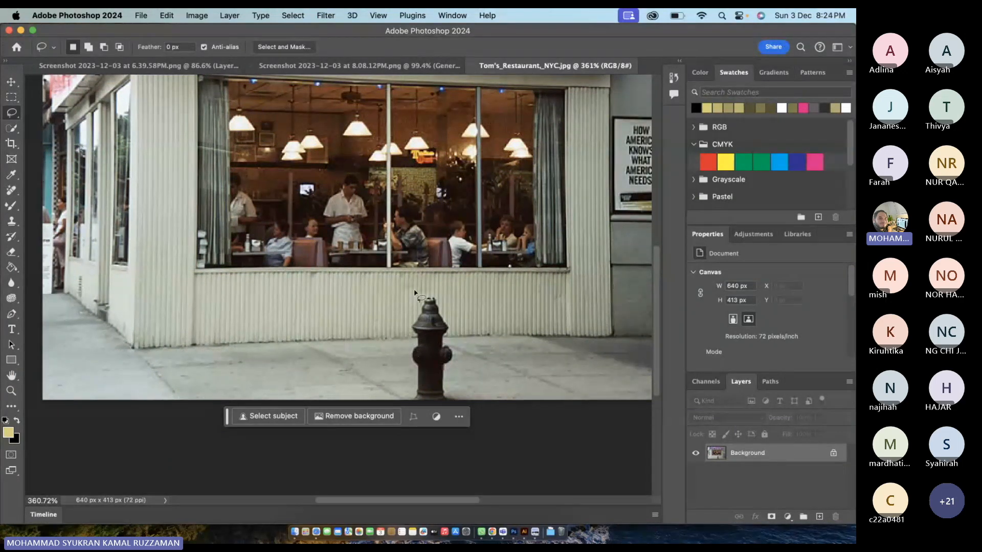
mouse_move(430, 290)
left_mouse_down()
mouse_move(397, 306)
mouse_move(390, 432)
mouse_move(445, 439)
mouse_move(479, 375)
mouse_move(459, 314)
mouse_move(428, 289)
left_mouse_up()
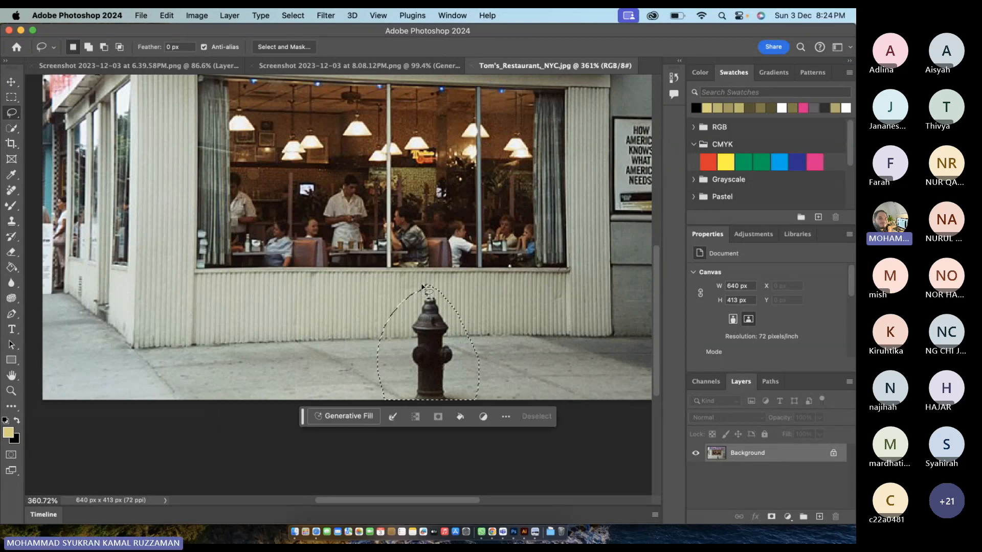
left_click(347, 416)
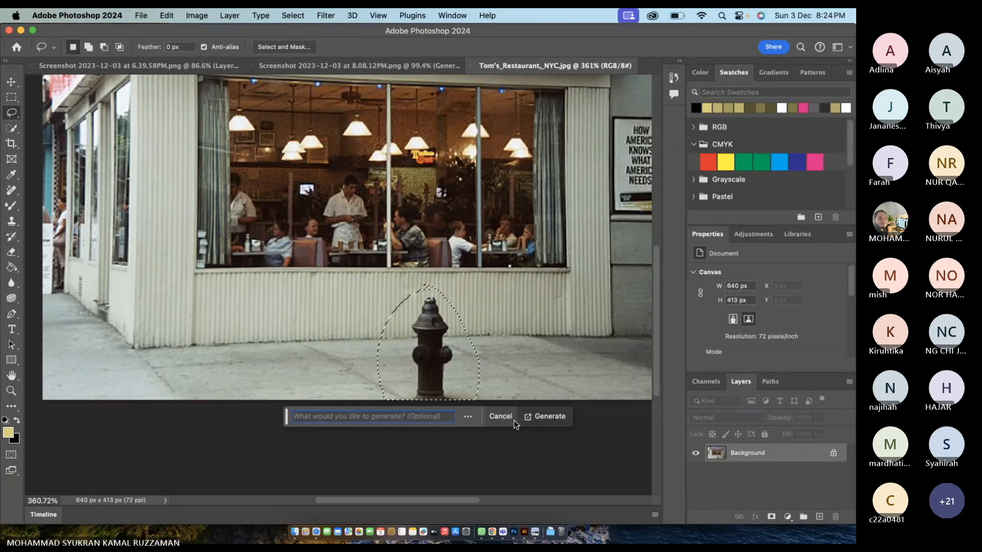
left_click(539, 419)
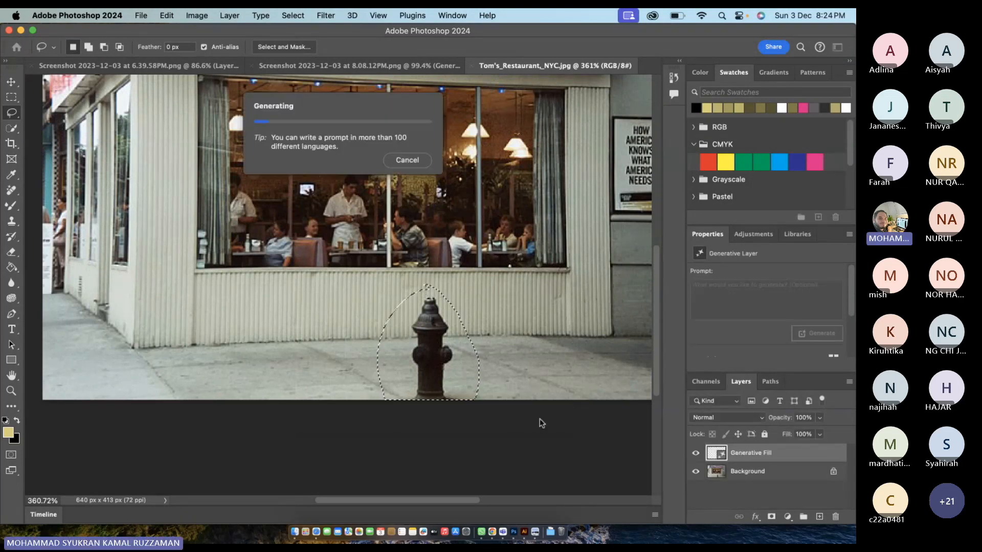
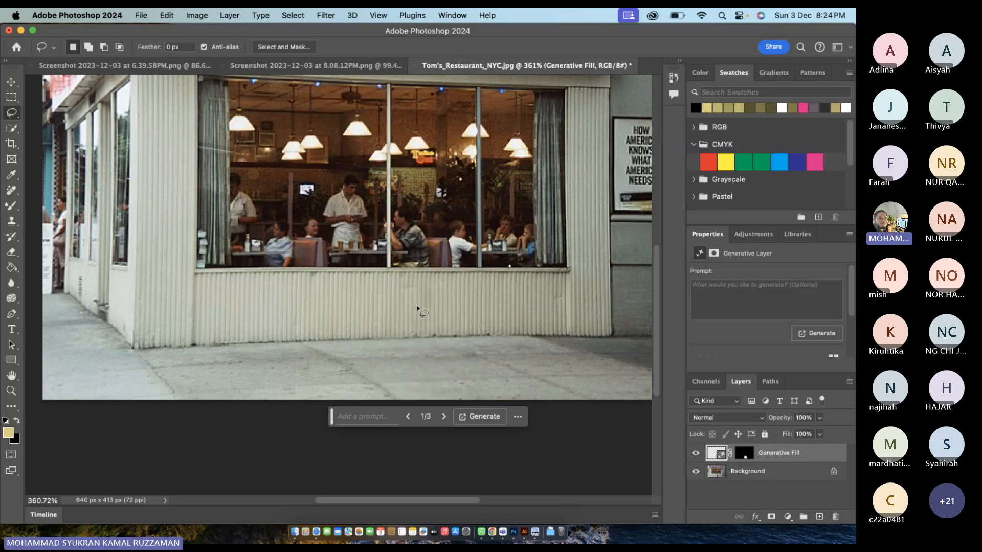
- Examine the generated wall and sidewalk where the hydrant stood, both up close and in the whole restaurant photo
scroll(428, 310, "up", 3)
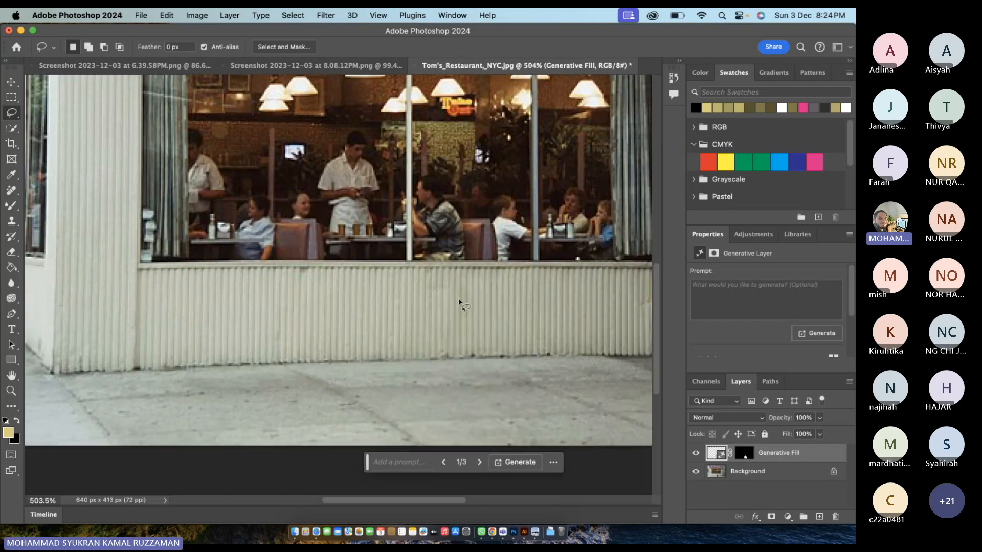
scroll(458, 298, "up", 1)
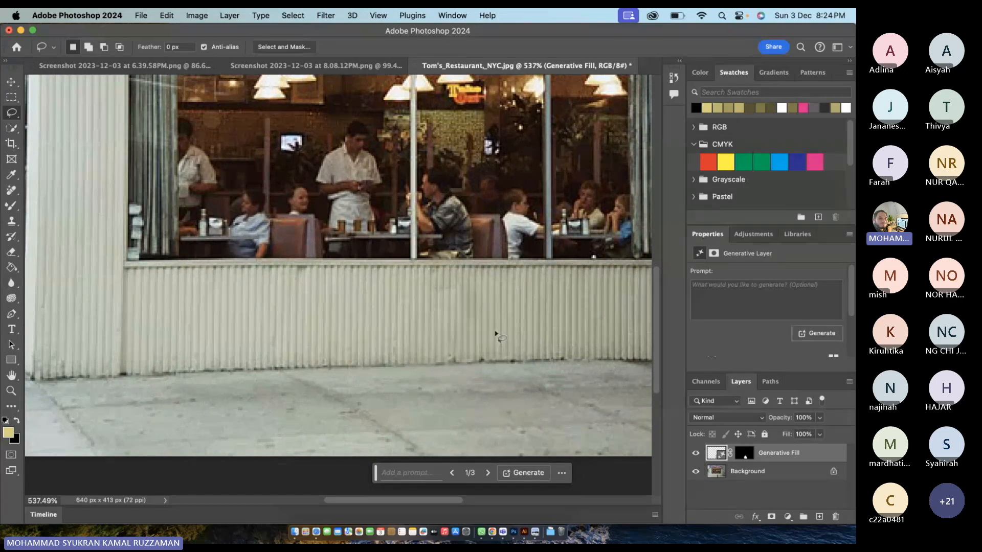
scroll(494, 334, "up", 2)
scroll(495, 334, "right", 3)
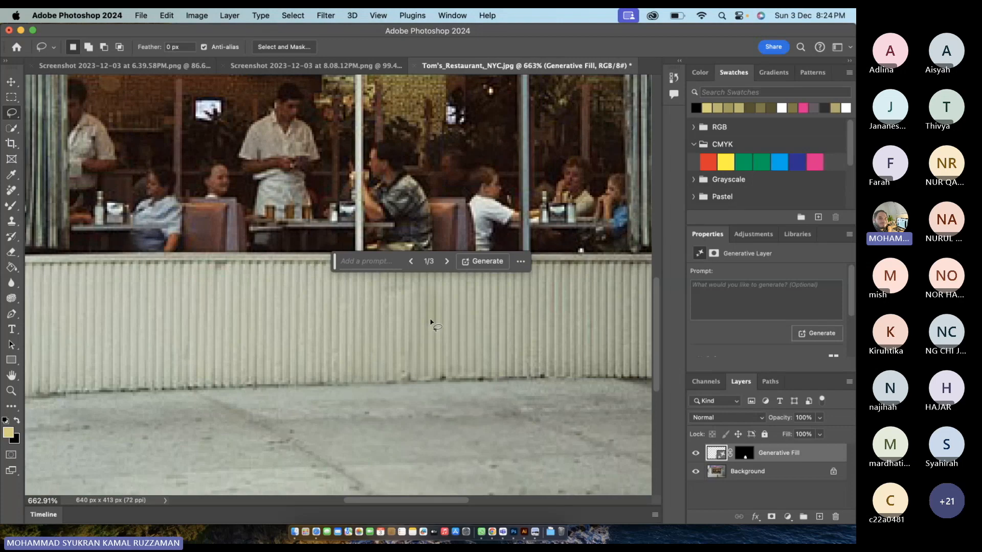
scroll(431, 323, "down", 5)
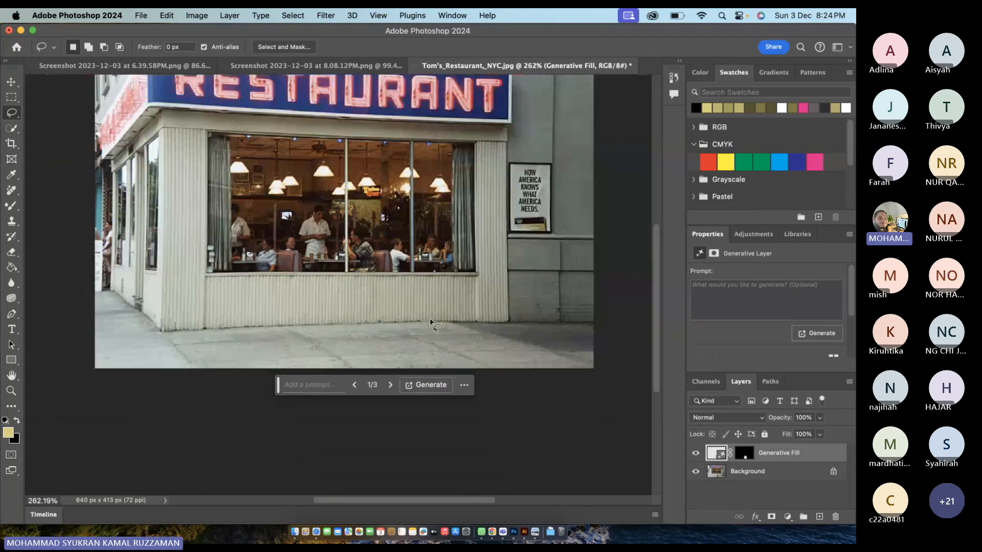
scroll(431, 322, "up", 3)
scroll(432, 323, "down", 1)
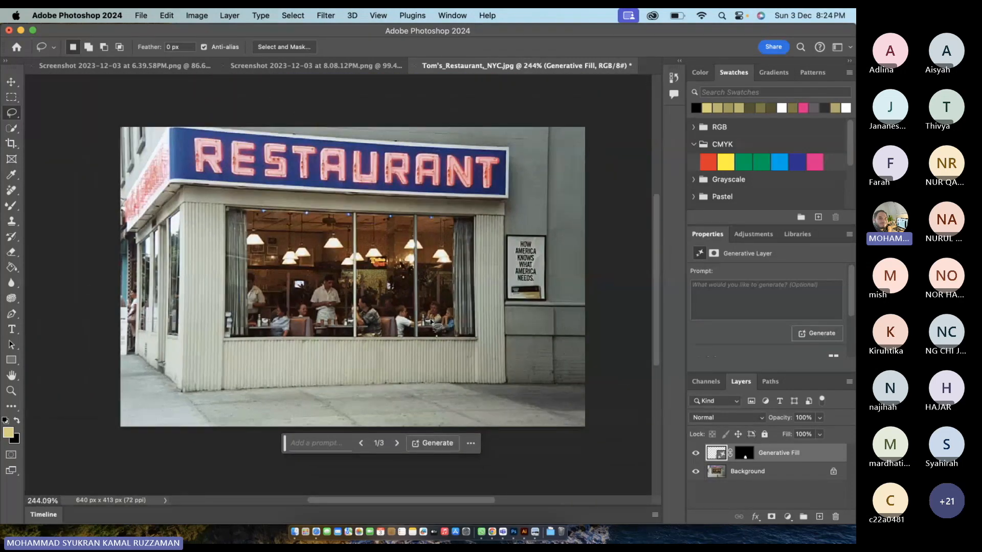
scroll(432, 323, "down", 3)
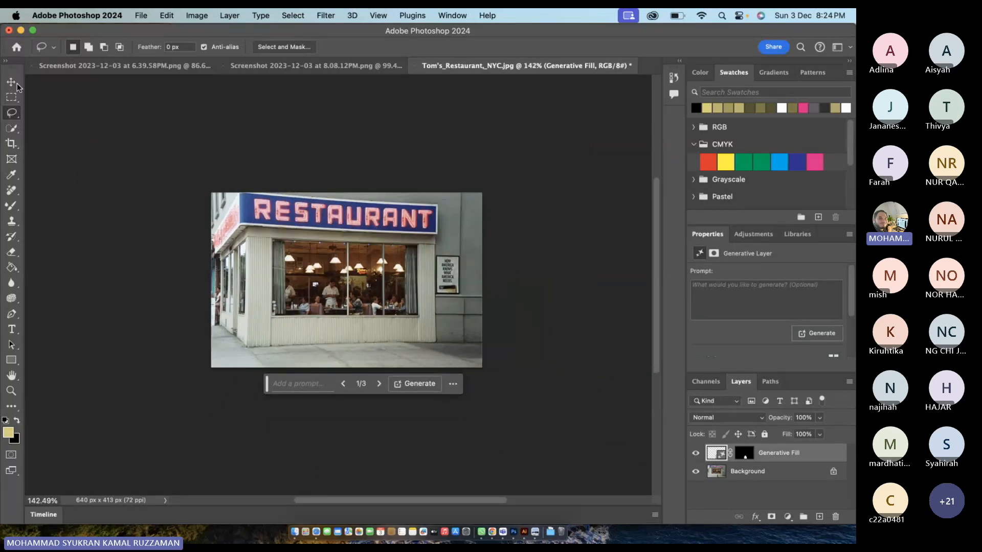
- Delete the Generative Fill layer from the restaurant photo
left_click(11, 81)
left_click(230, 176)
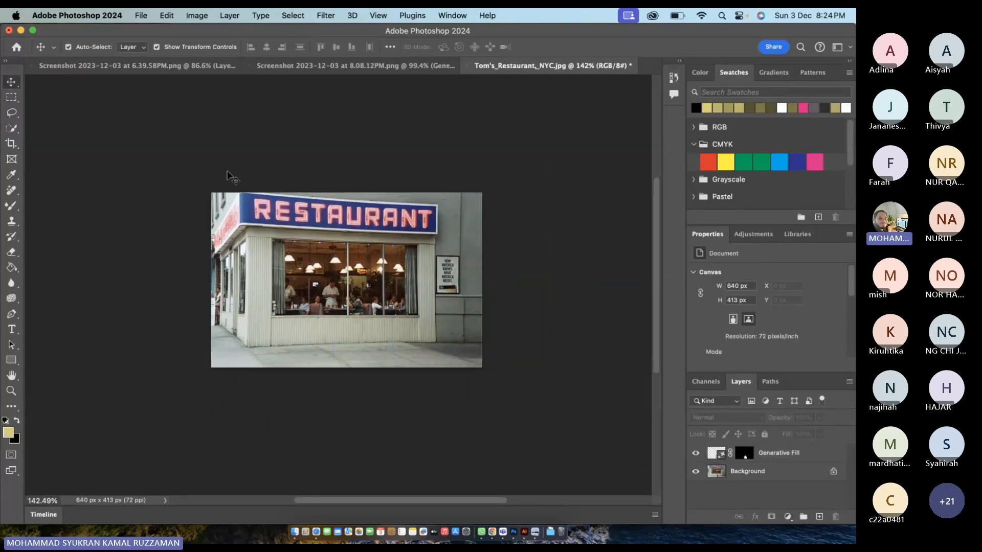
left_click(779, 457)
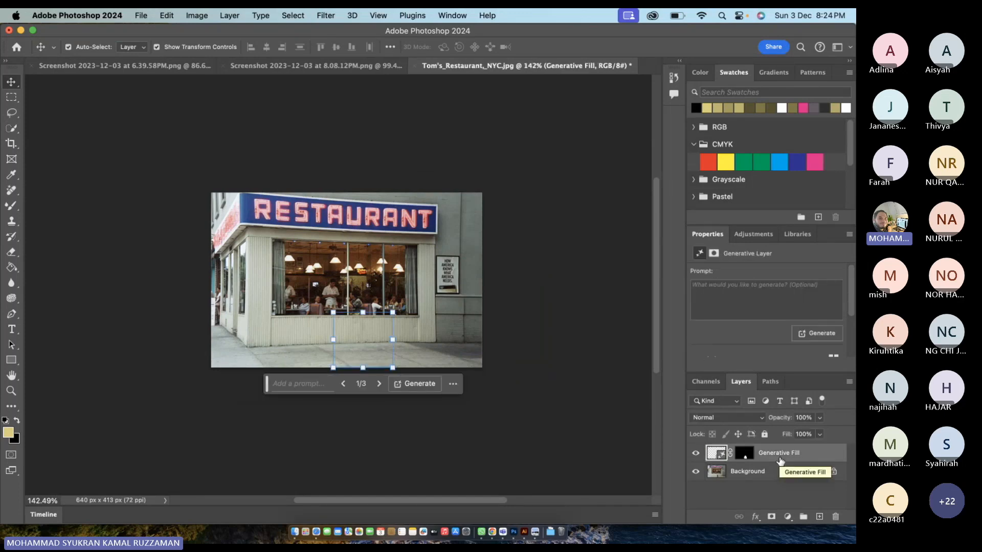
key("Delete")
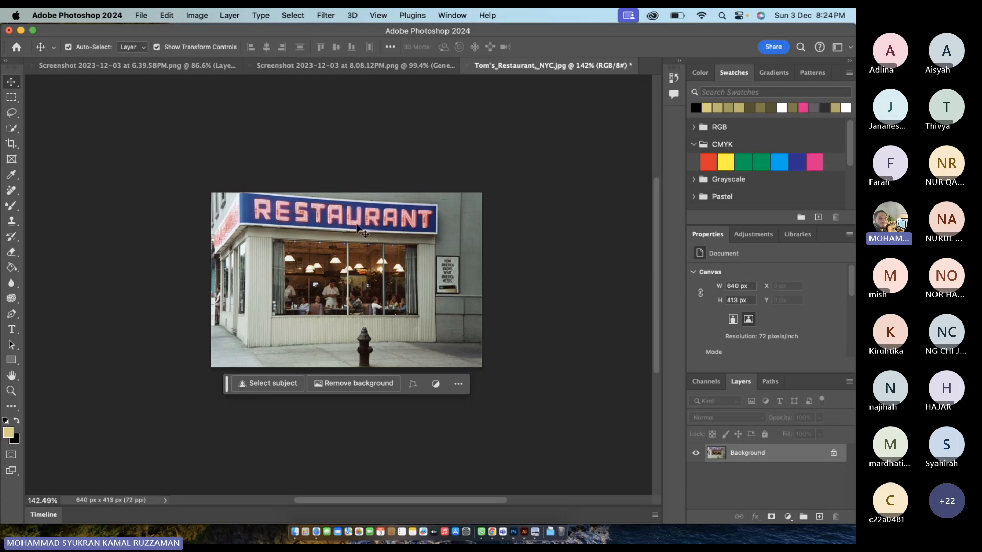
- Unlock the restaurant photo's background and move it left on the canvas to about X -337 px, Y 0 px
left_click(392, 251)
left_click_drag(393, 251, 299, 265)
left_click(438, 267)
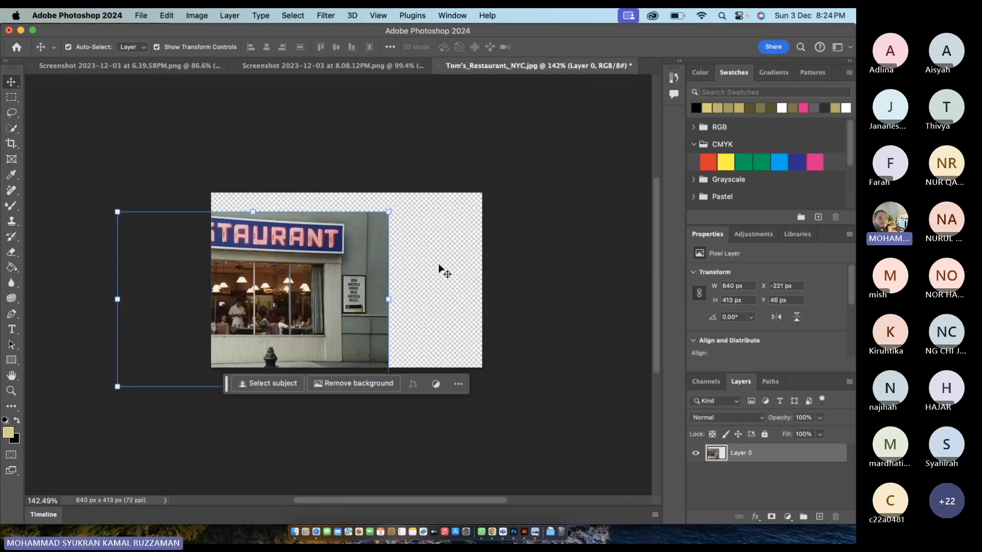
left_click_drag(322, 283, 258, 259)
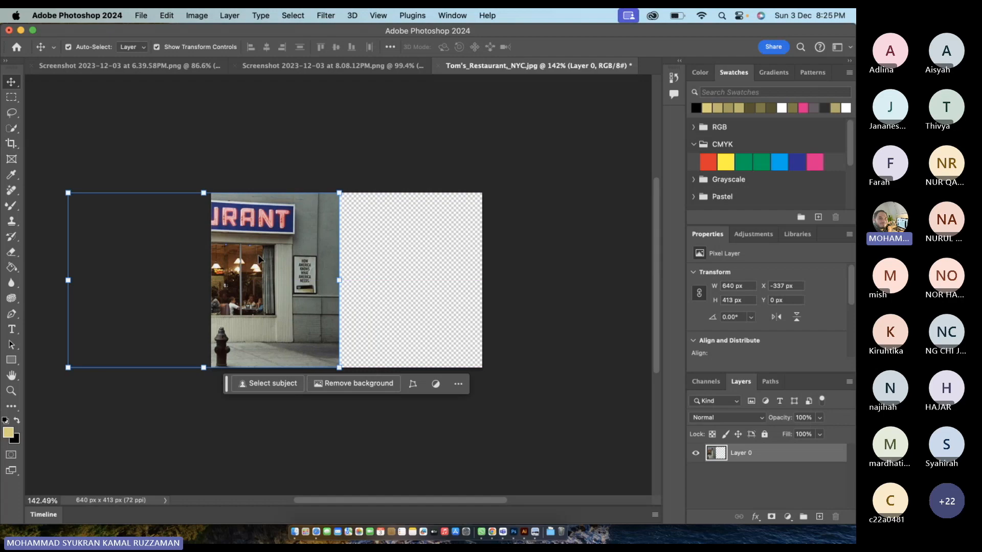
- Switch to Safari, add a new tab and search Google for "street town"
key("ctrl+Right")
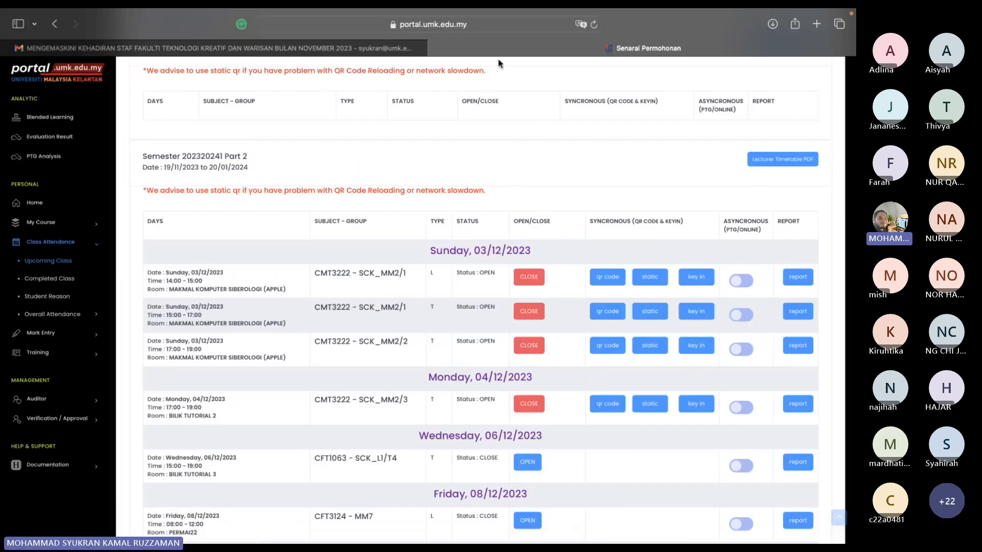
left_click(392, 48)
key("super+shift+backslash")
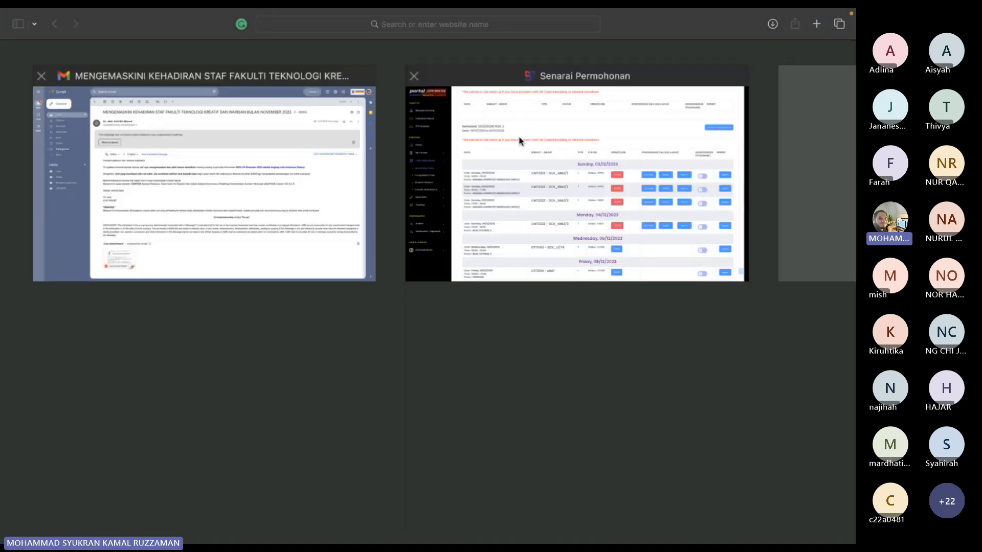
left_click(621, 148)
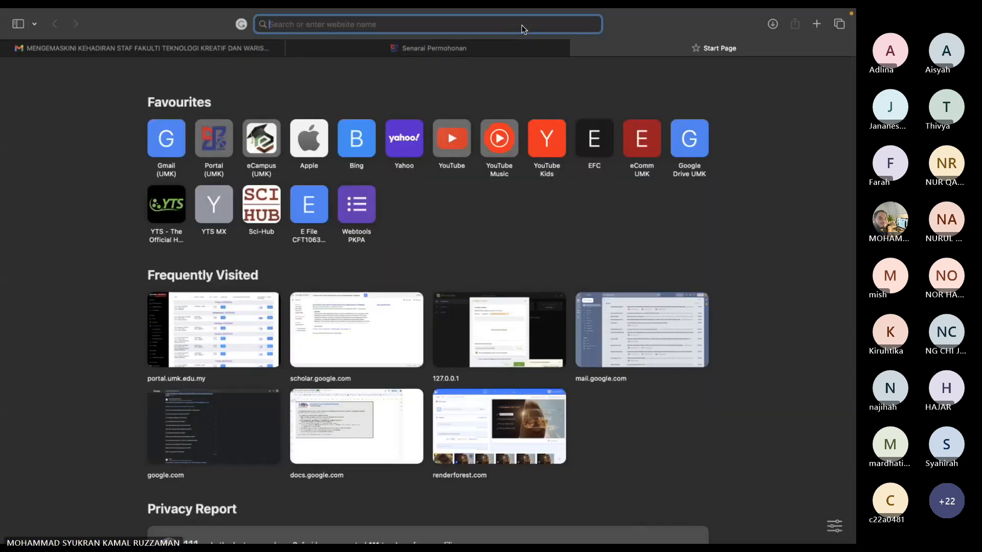
type("street")
key("Escape")
key("Return")
left_click(183, 82)
type("town")
key("Return")
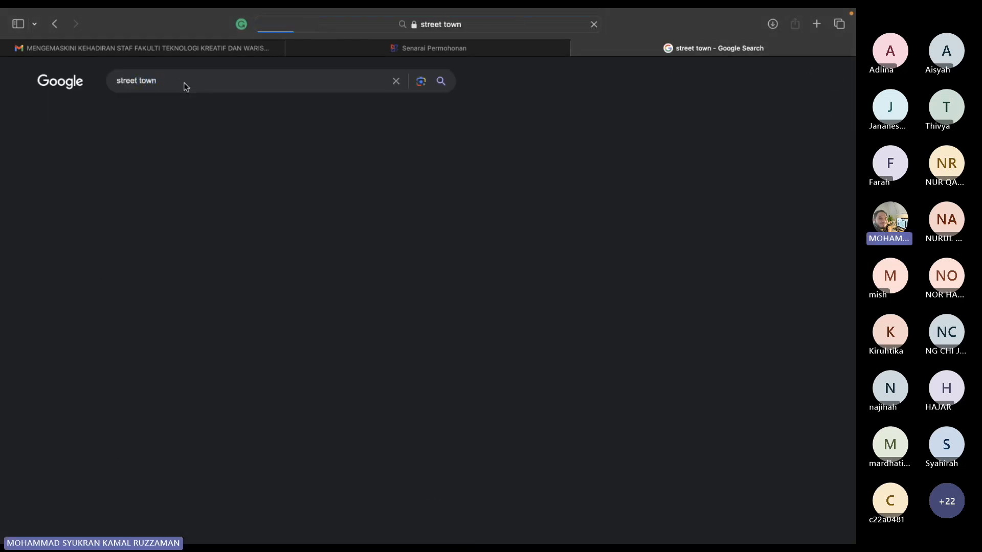
- Open the image results for "street town" and copy the Strong Towns photo of a small-town main street
left_click(202, 116)
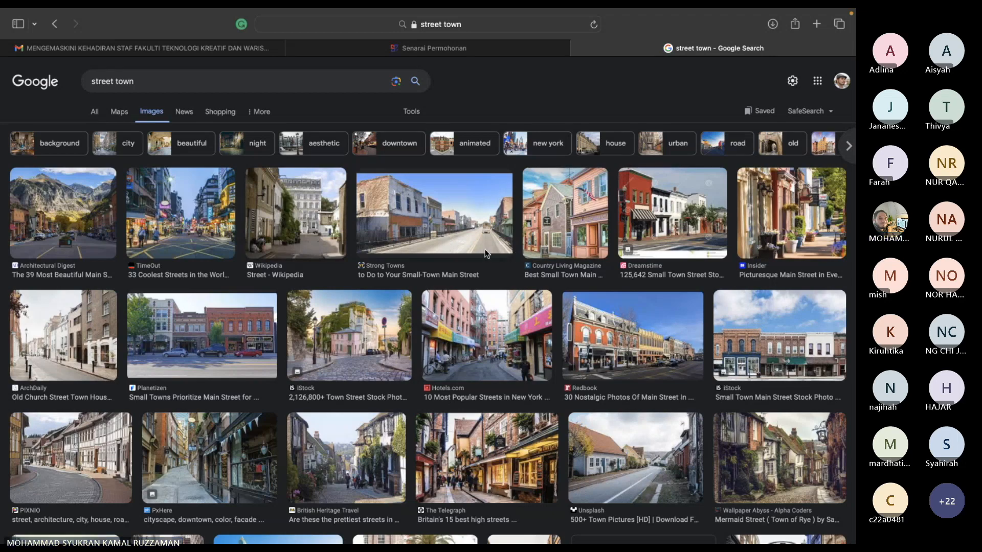
left_click(456, 226)
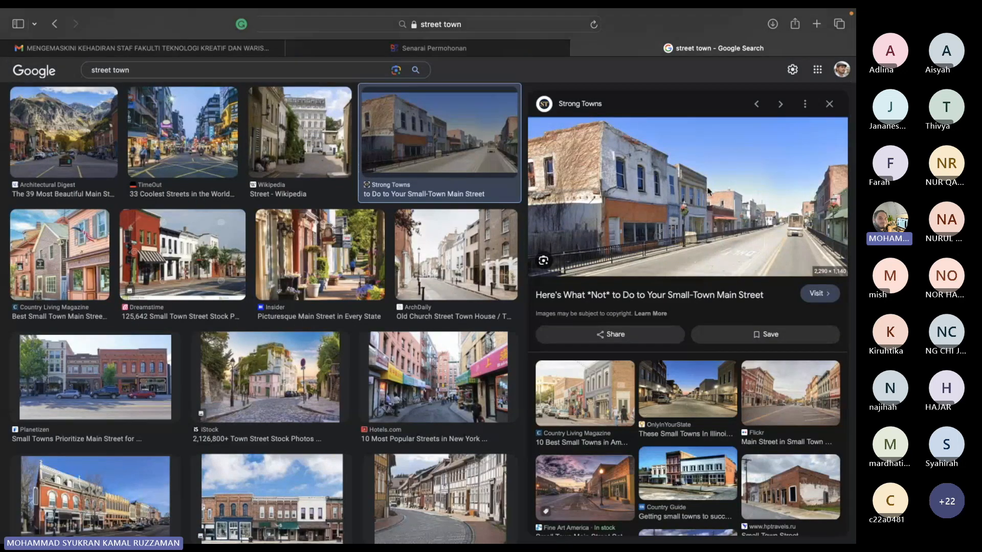
right_click(674, 190)
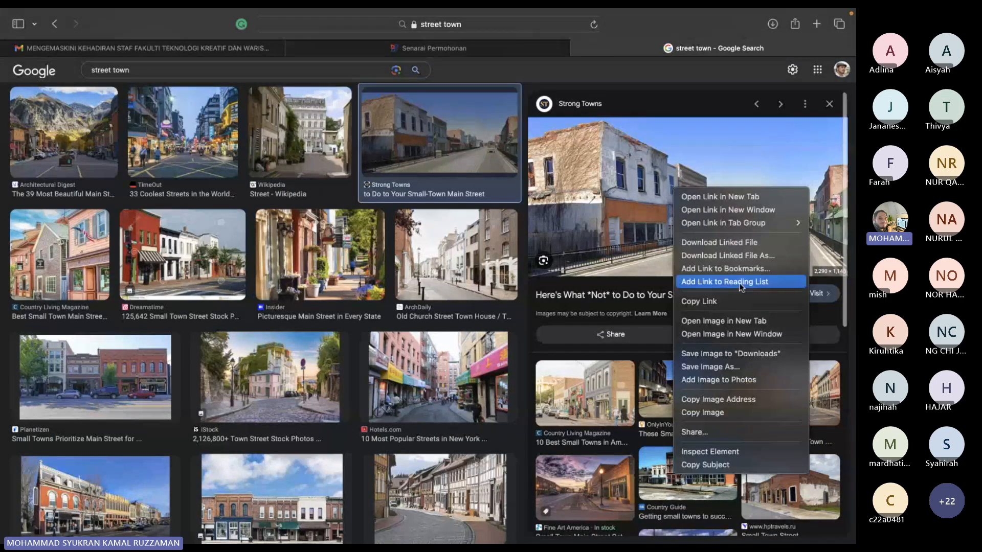
left_click(753, 412)
- Switch to Photoshop, paste the street photo into the restaurant document and scale it down to about 63%
key("ctrl+Left")
left_click(603, 302)
key("super+v")
left_click_drag(395, 278, 377, 211)
left_click_drag(203, 126, 559, 302)
left_click_drag(590, 399, 288, 208)
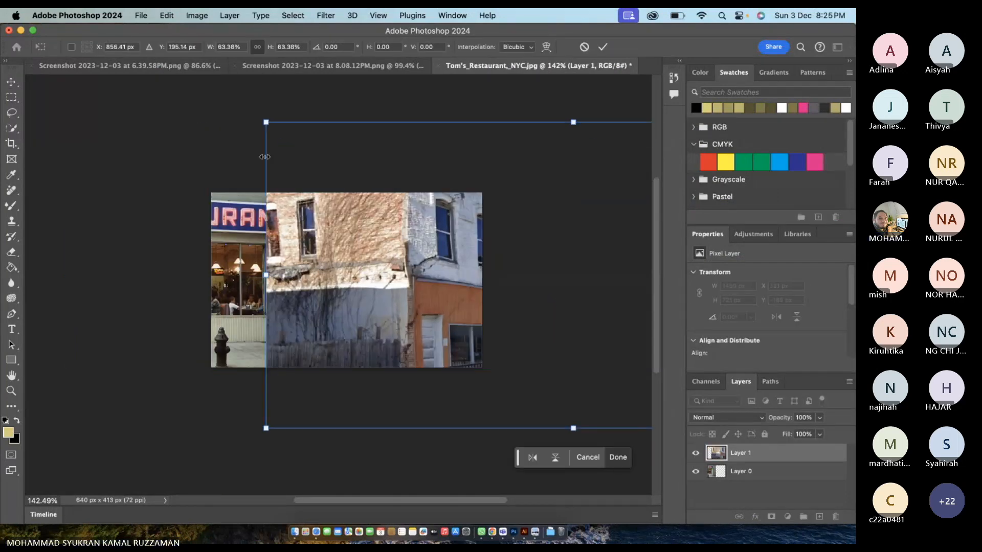
- Shrink the street photo to the canvas height along its right side, and move the restaurant layer left to about X -428 px, Y 0 px
left_click_drag(265, 156, 461, 298)
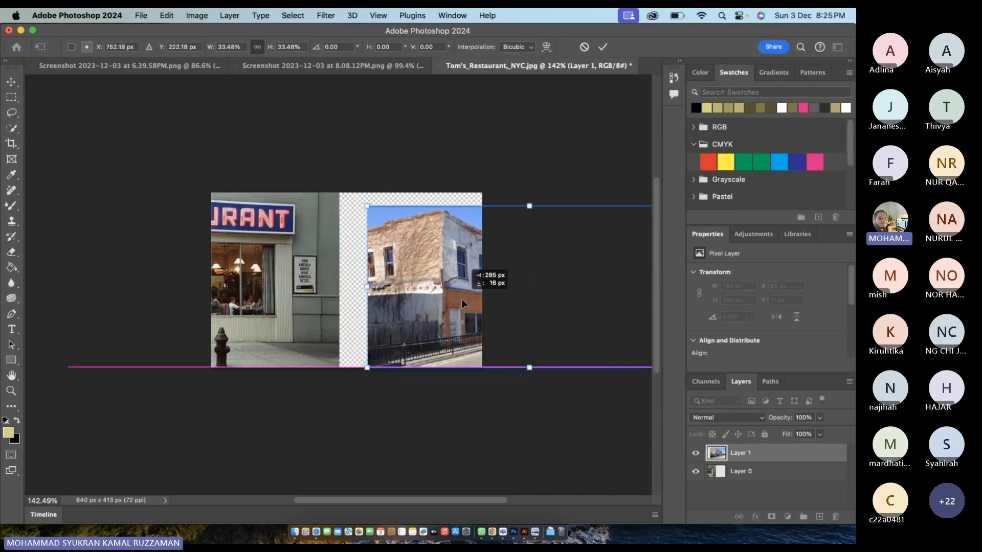
left_click_drag(367, 206, 331, 177)
left_click_drag(362, 240, 417, 238)
left_click_drag(274, 254, 261, 254)
key("Return")
left_click_drag(352, 284, 275, 281)
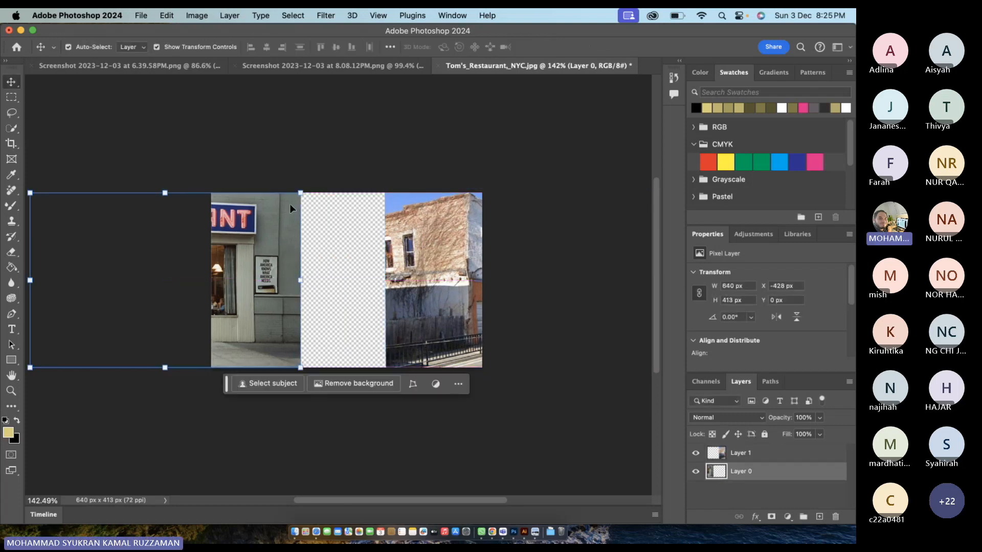
left_click(281, 137)
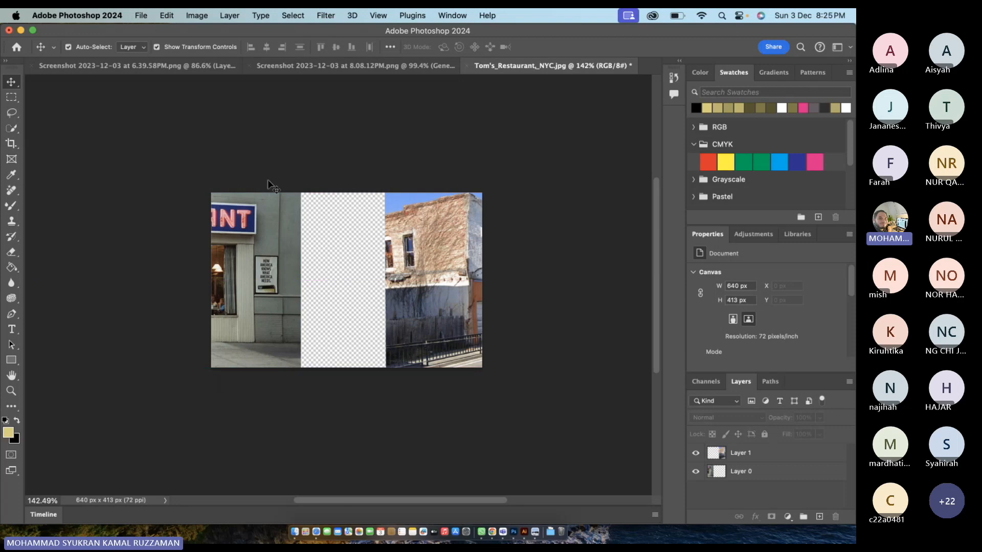
- Select a full-height rectangle over the empty gap, slightly overlapping both photos, and run Generative Fill with an empty prompt
left_click(13, 99)
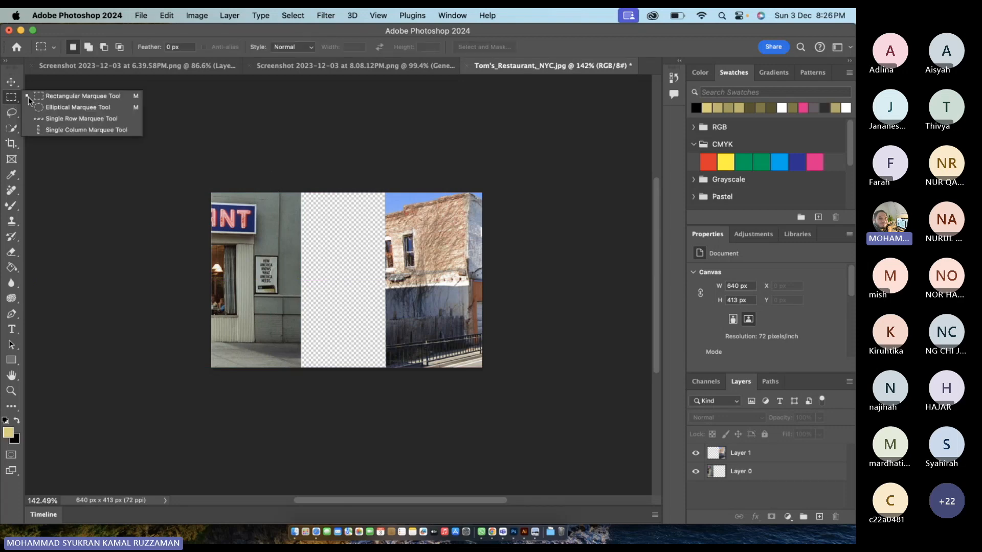
left_click(28, 96)
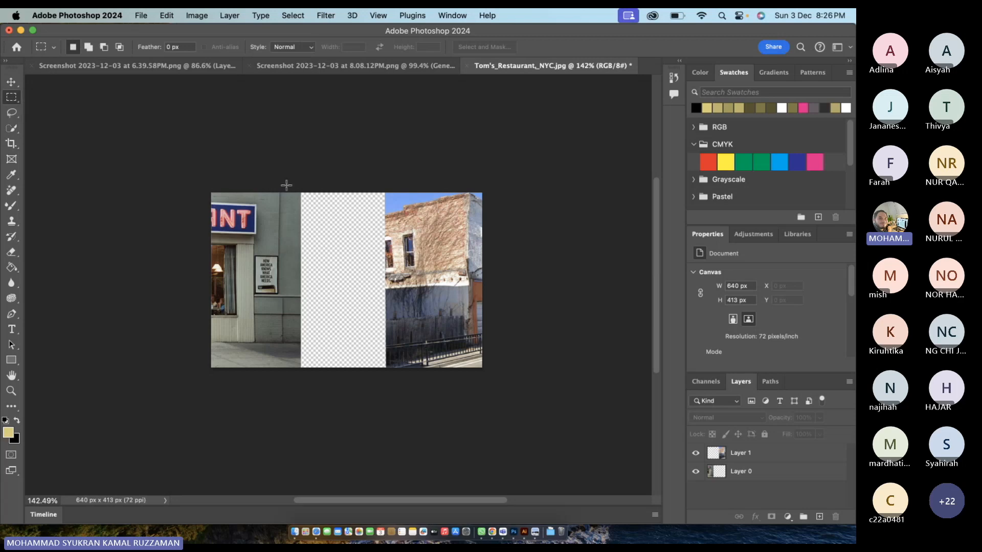
left_click_drag(286, 185, 393, 395)
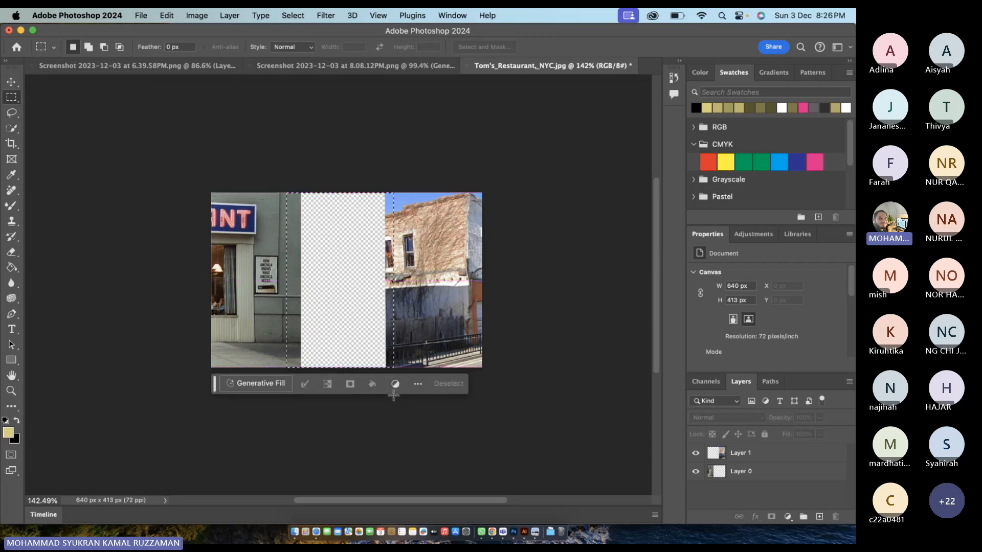
left_click(279, 387)
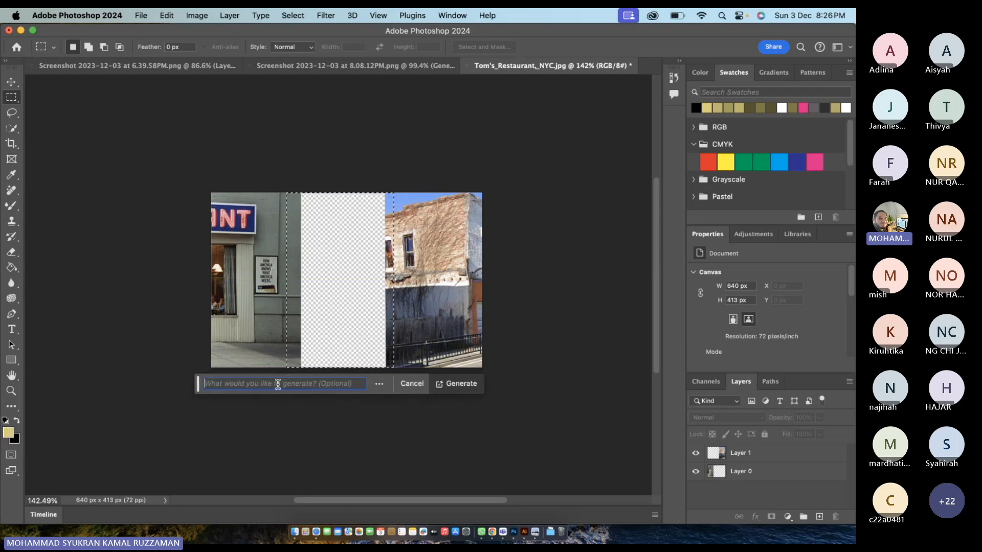
left_click(453, 388)
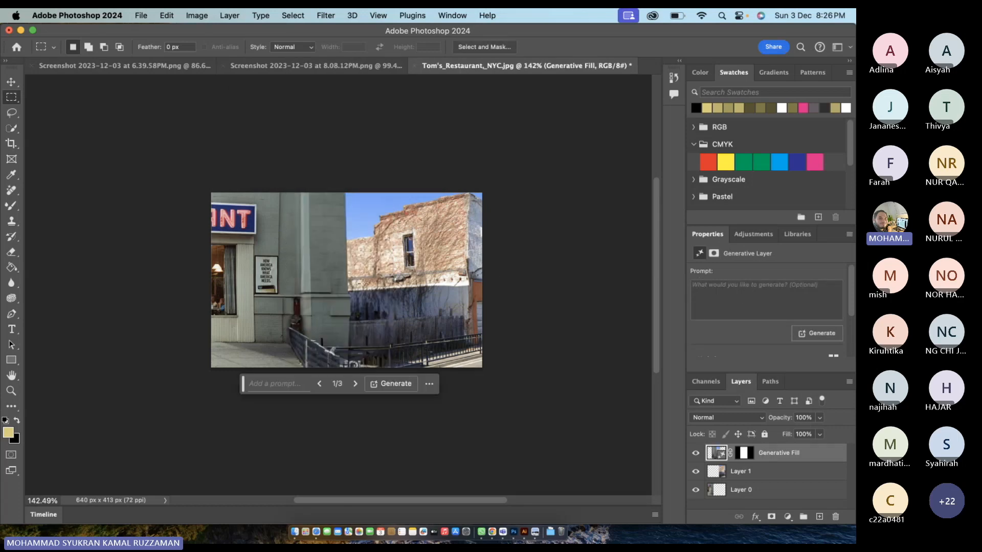
- Compare the Generative Fill variations, keep the third one for the gap between the two buildings, and deselect the layer
scroll(807, 281, "down", 2)
scroll(807, 281, "down", 1)
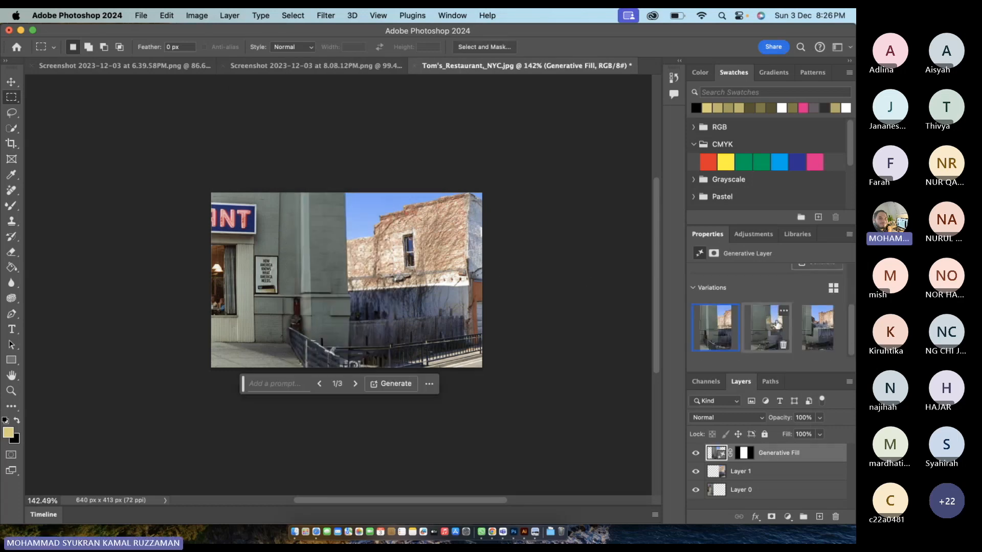
left_click(776, 323)
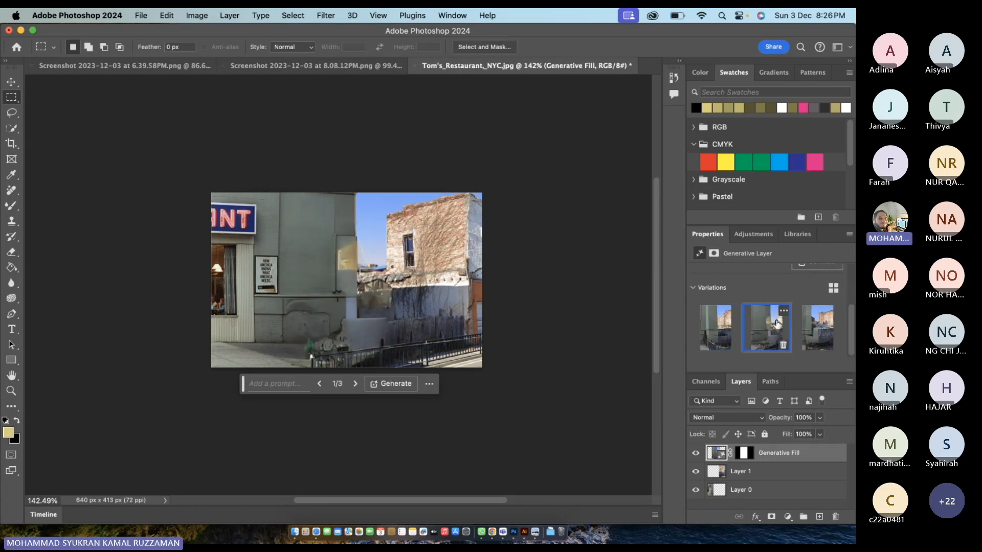
left_click(816, 331)
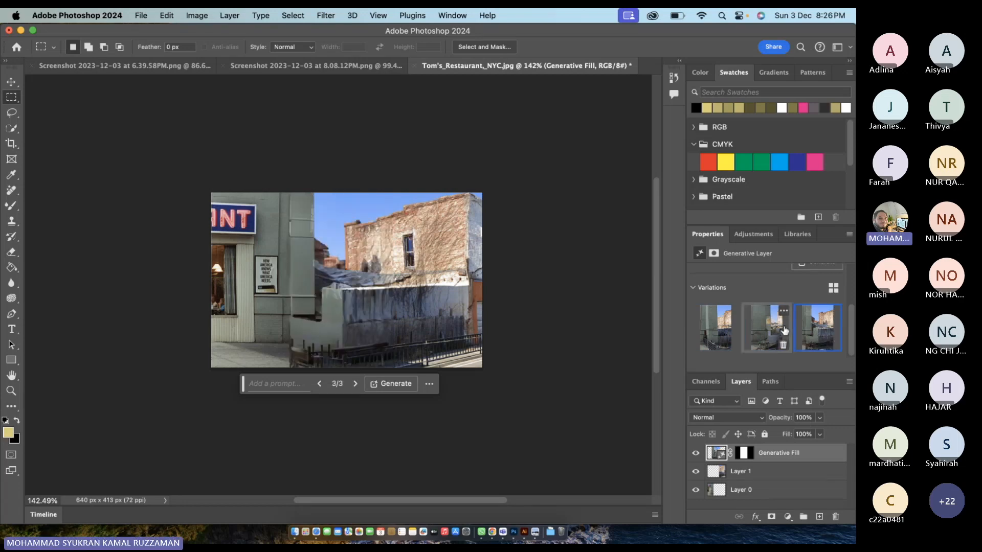
left_click(784, 330)
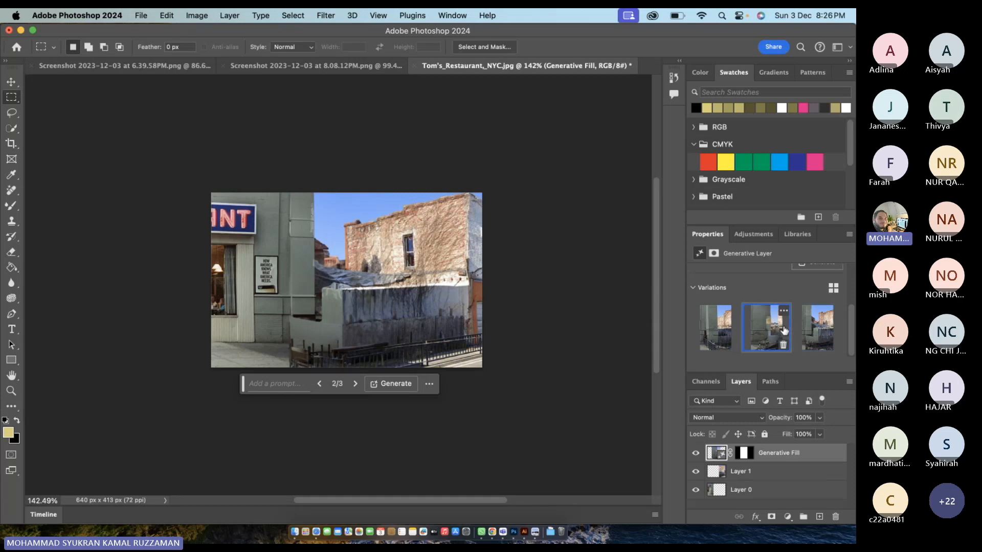
left_click(820, 331)
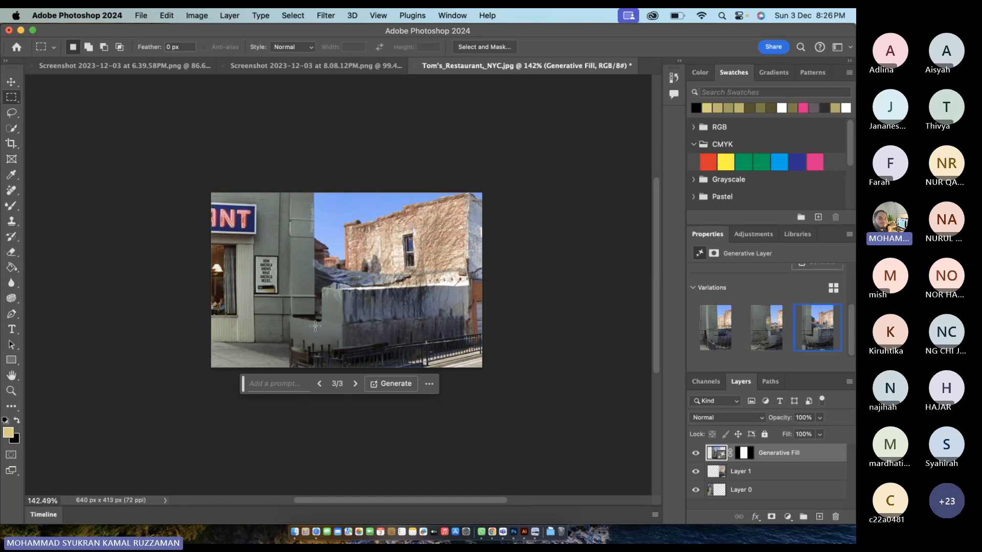
scroll(315, 326, "up", 1)
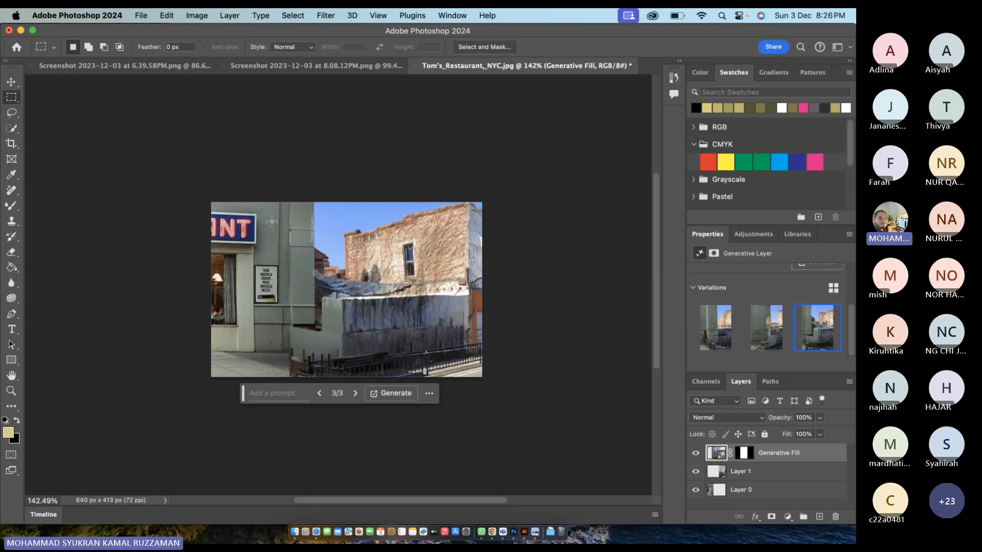
key("v")
left_click(110, 141)
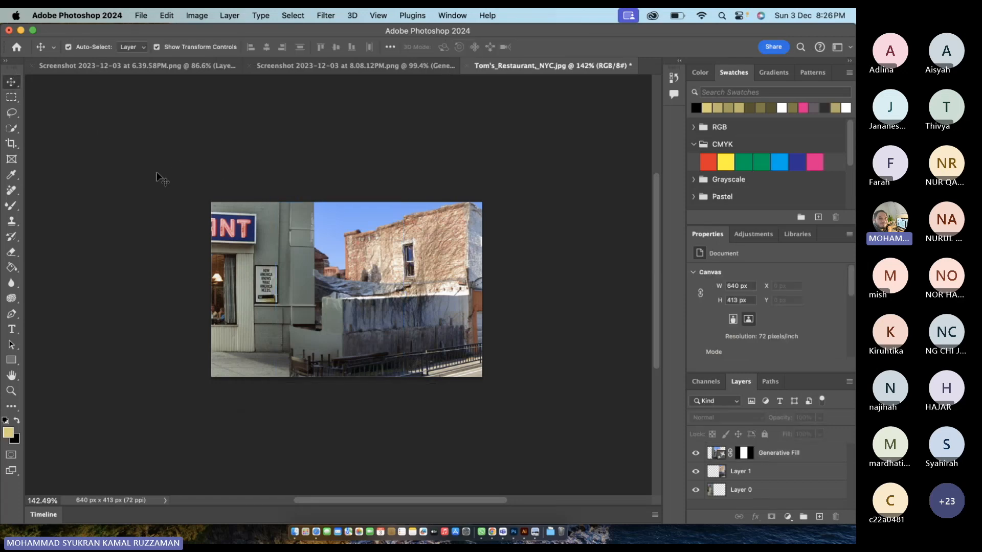
left_click(204, 69)
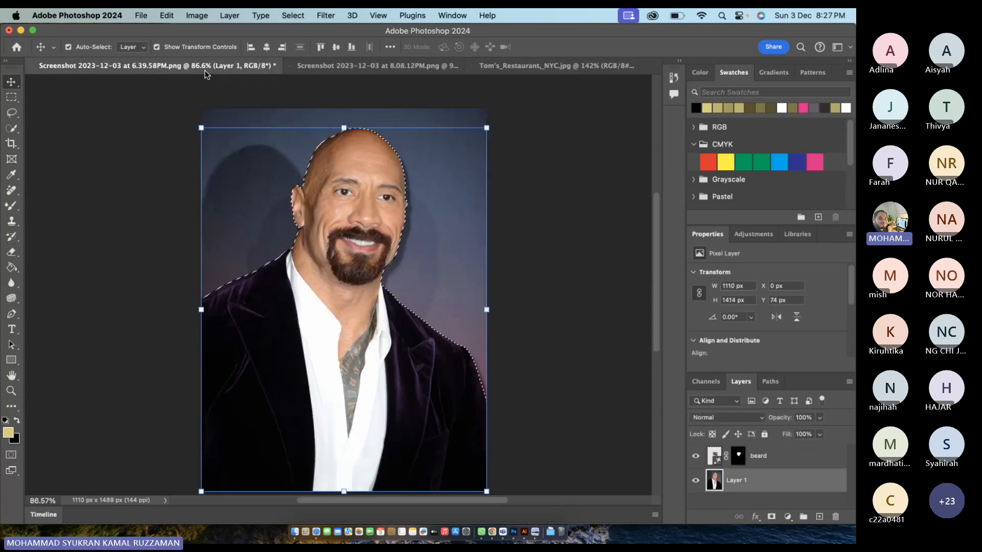
left_click(330, 67)
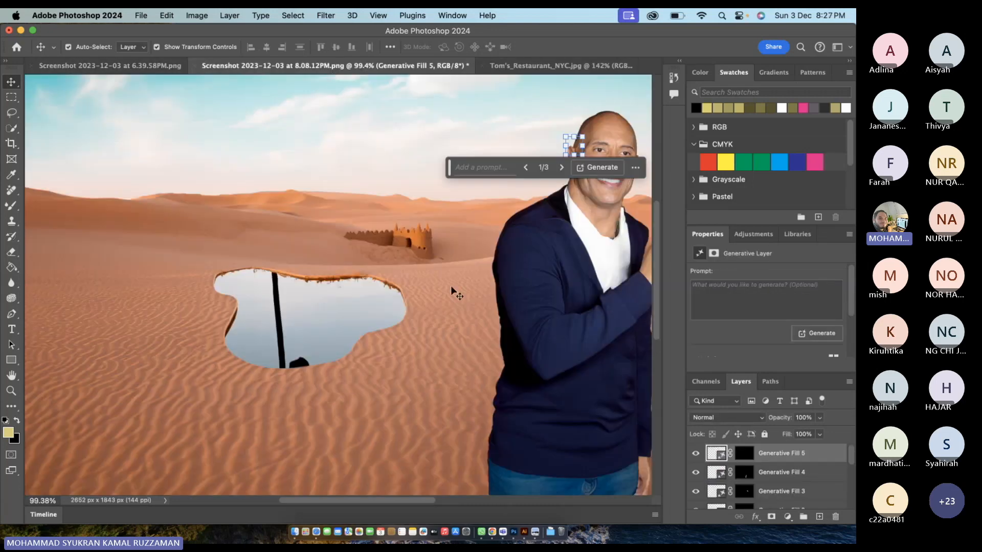
right_click(550, 529)
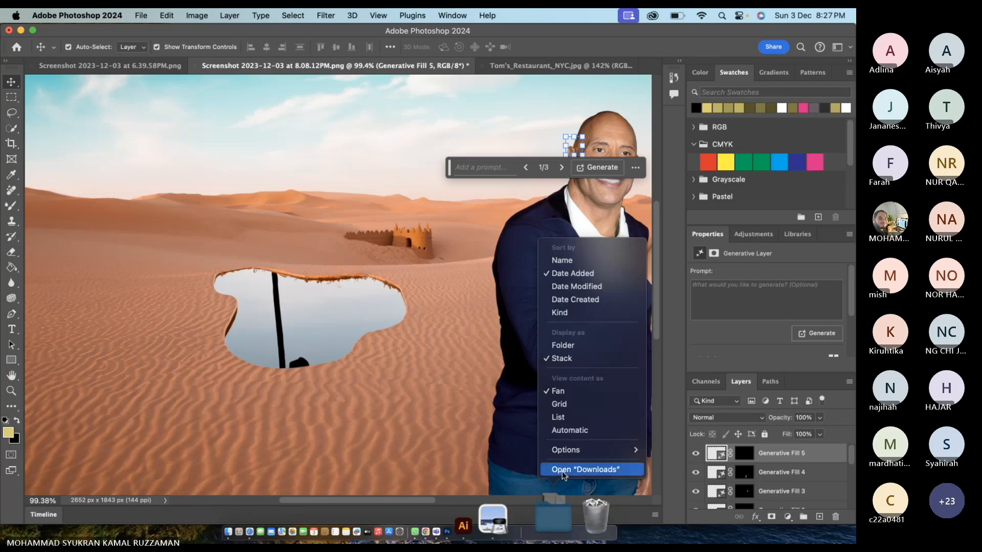
left_click(467, 486)
key("F11")
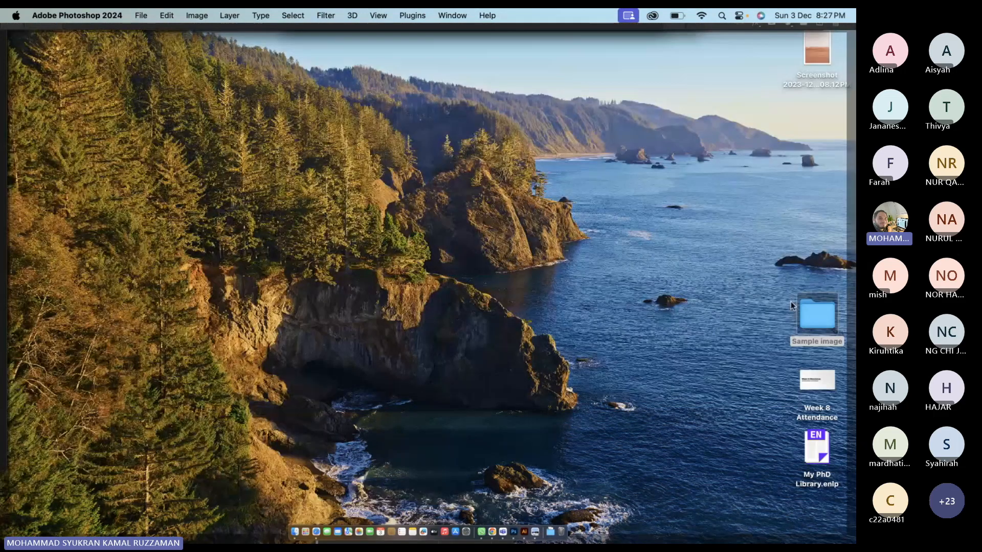
double_click(808, 313)
left_click(375, 155)
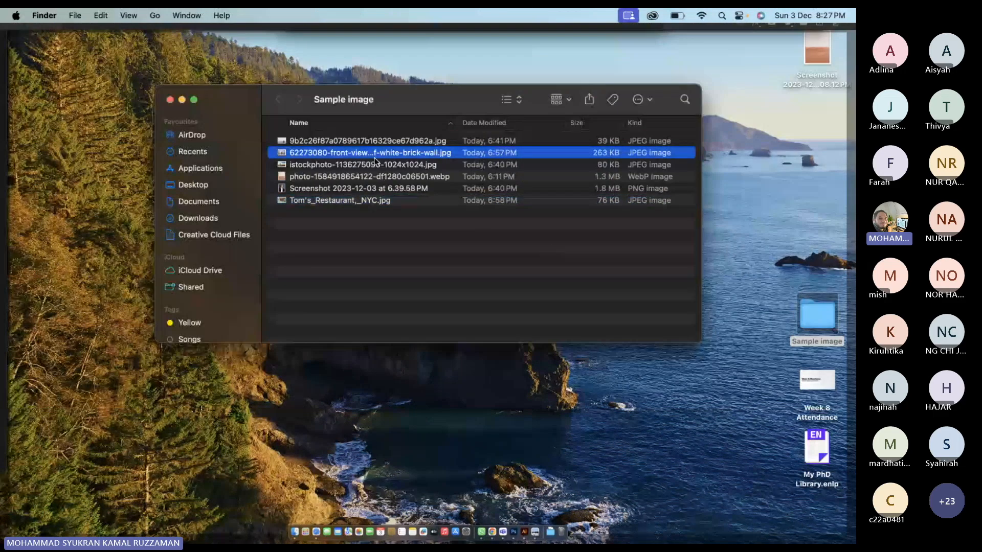
left_click(375, 164)
key("space")
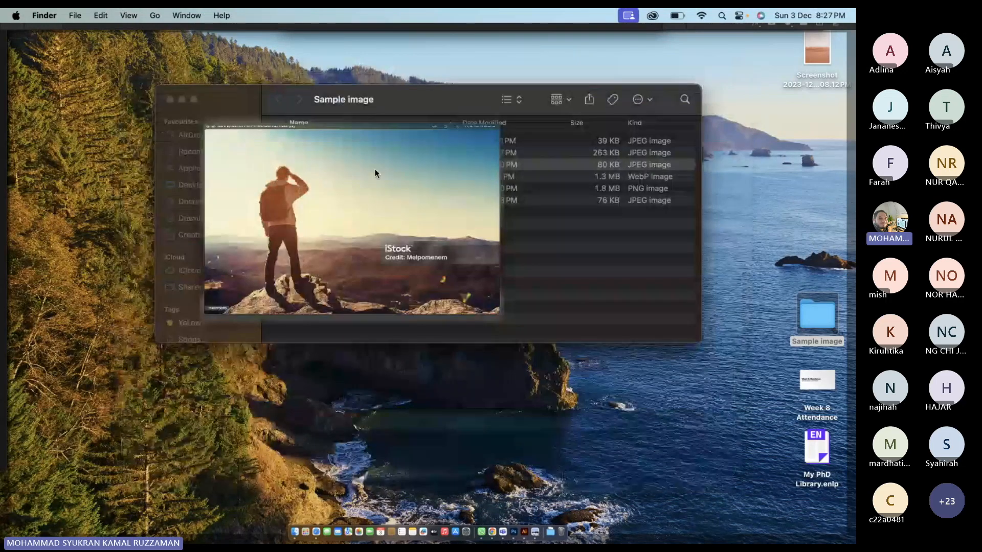
right_click(376, 168)
mouse_move(408, 191)
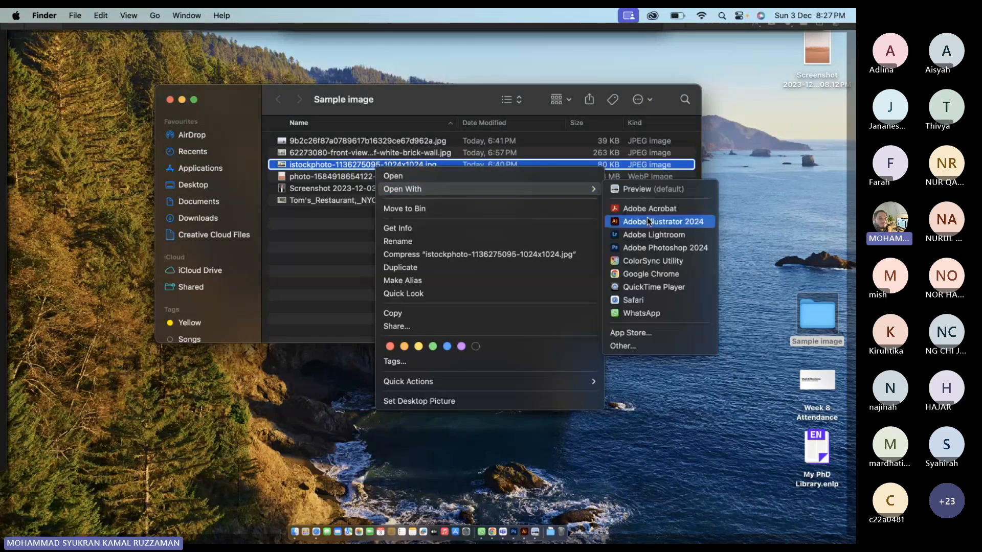
left_click(653, 249)
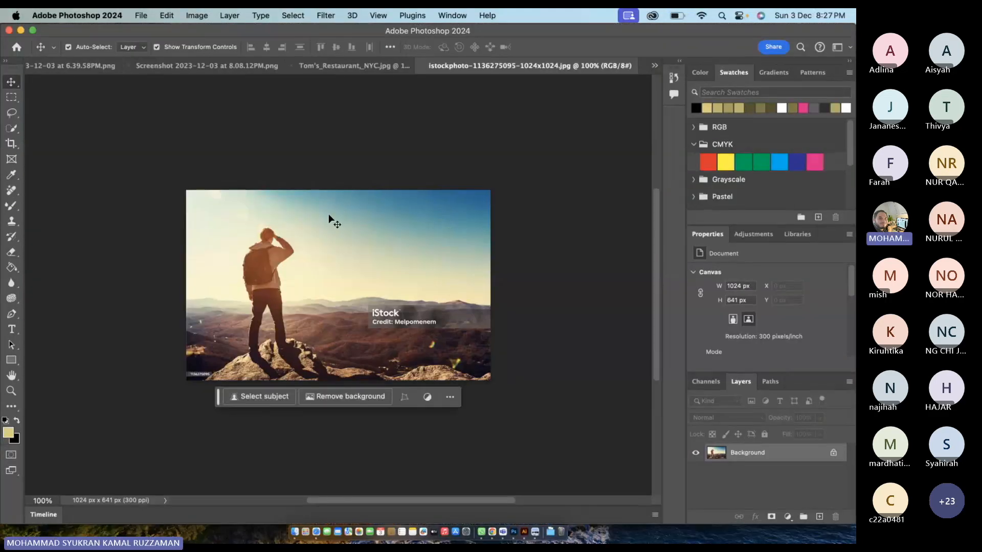
- Try to select the sky around the hiker with the Quick Selection tool
scroll(279, 256, "up", 3)
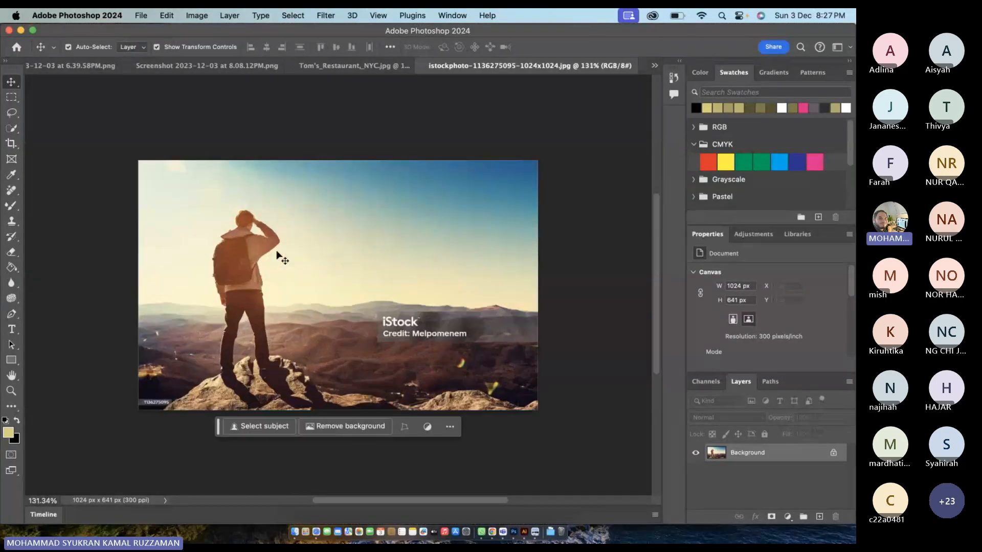
left_click(12, 128)
left_click(49, 137)
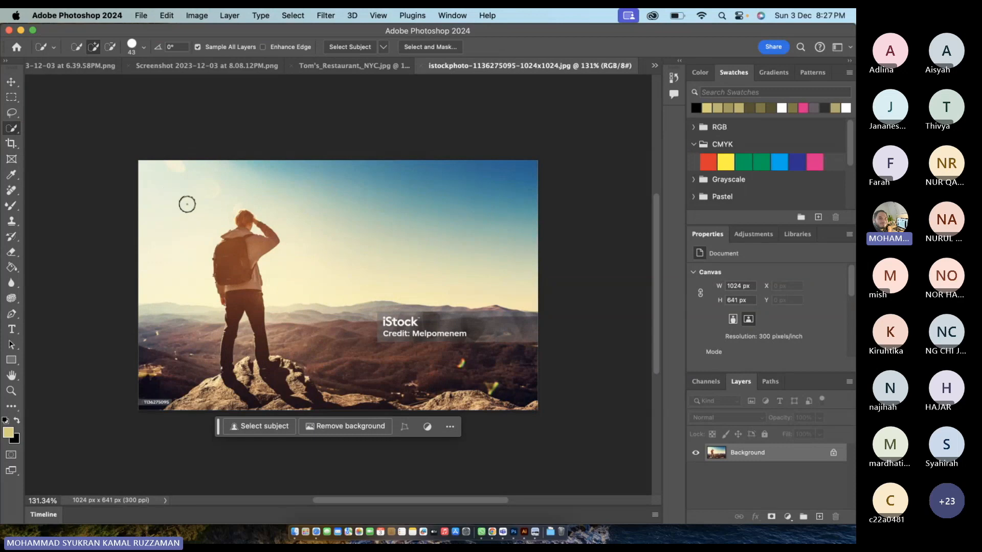
left_click(187, 204)
left_click(12, 130)
left_click(10, 113)
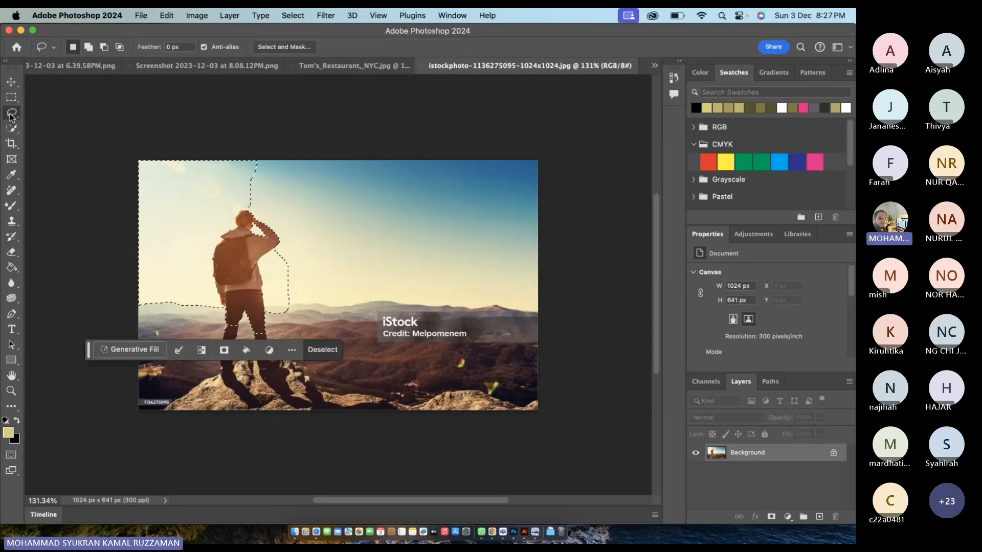
left_click(10, 115)
- Select the hiker together with his backpack using the Object Selection tool in Rectangle mode
left_click(8, 126)
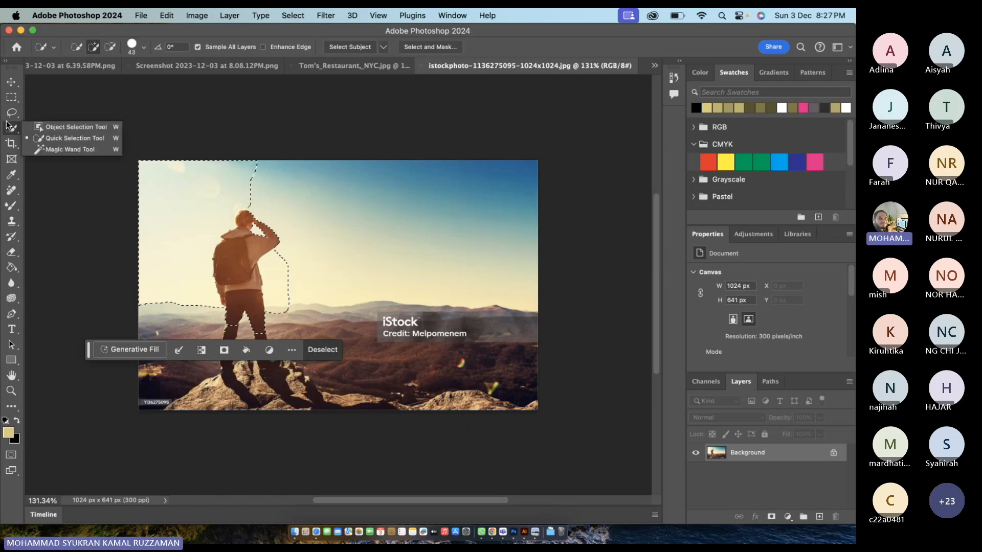
left_click(46, 125)
left_click(276, 156)
left_click_drag(206, 195, 171, 191)
left_click(413, 227)
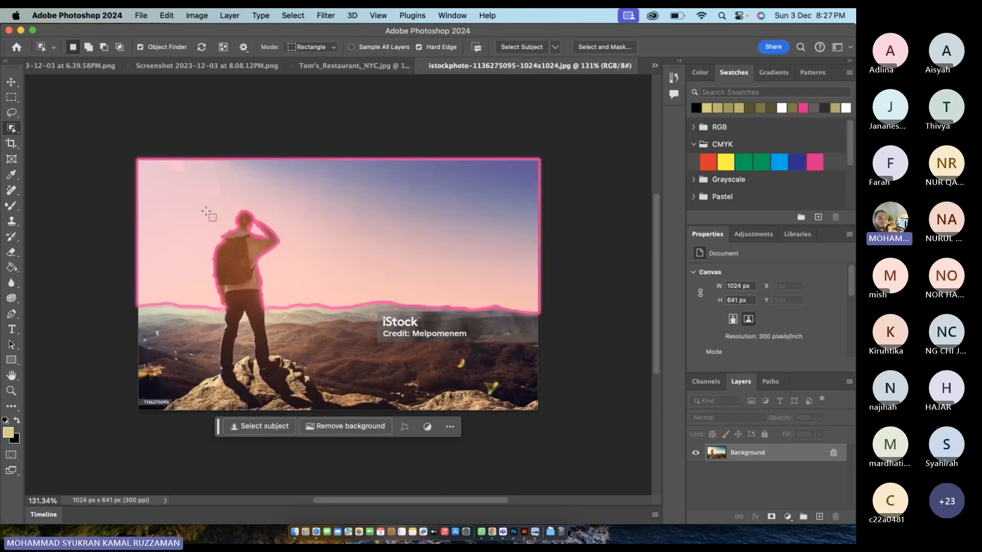
left_click_drag(206, 210, 287, 392)
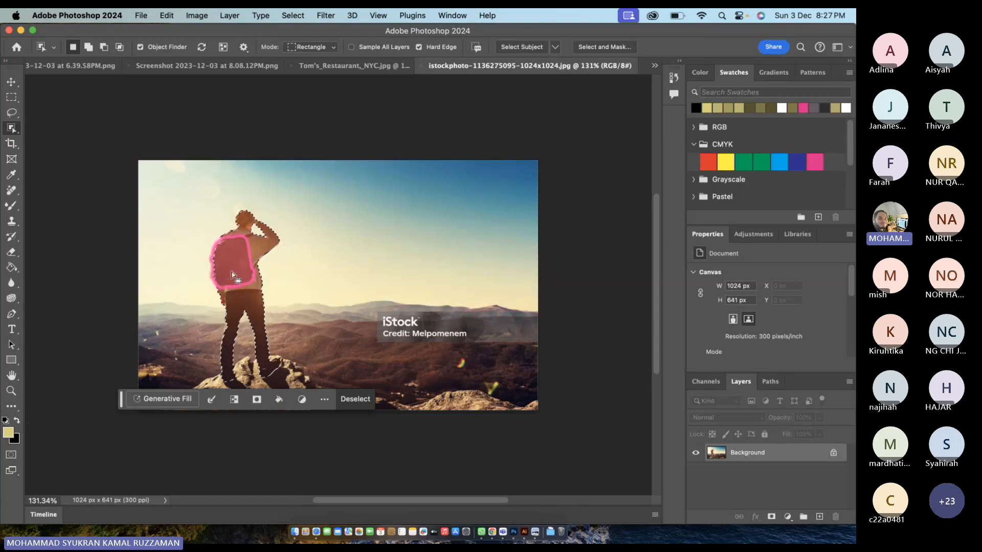
- Invert the selection to cover the background and run Generative Fill on it with the prompt "lake view"
right_click(231, 271)
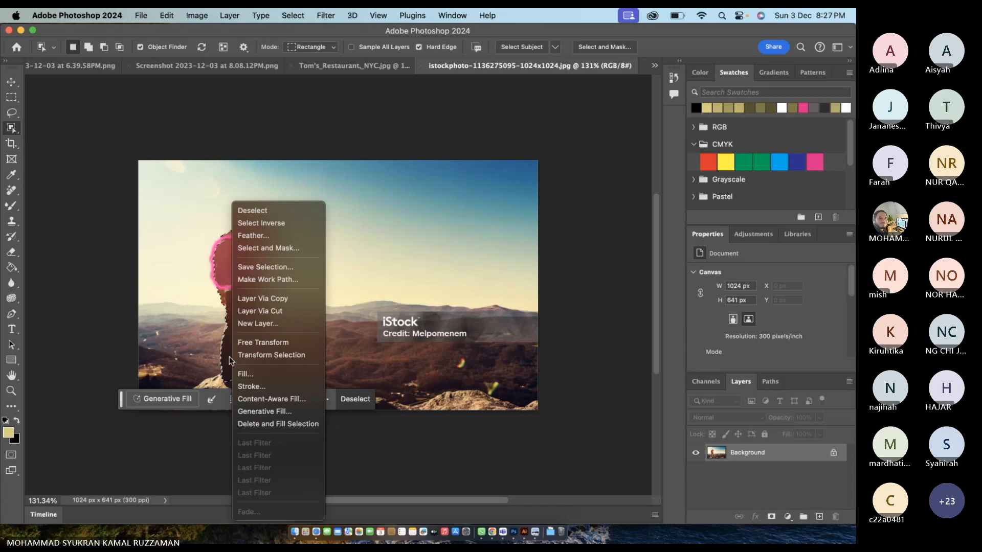
left_click(225, 33)
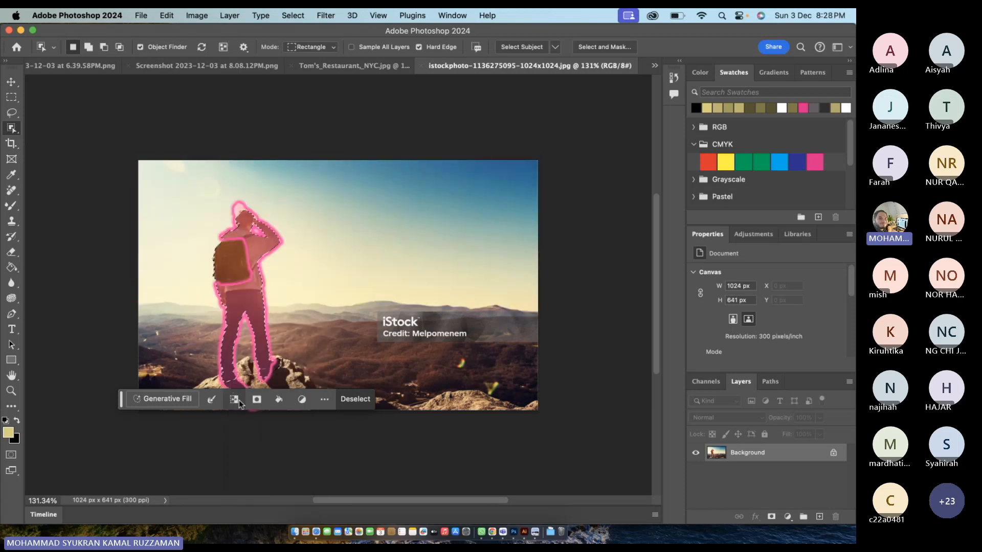
key("super+shift+i")
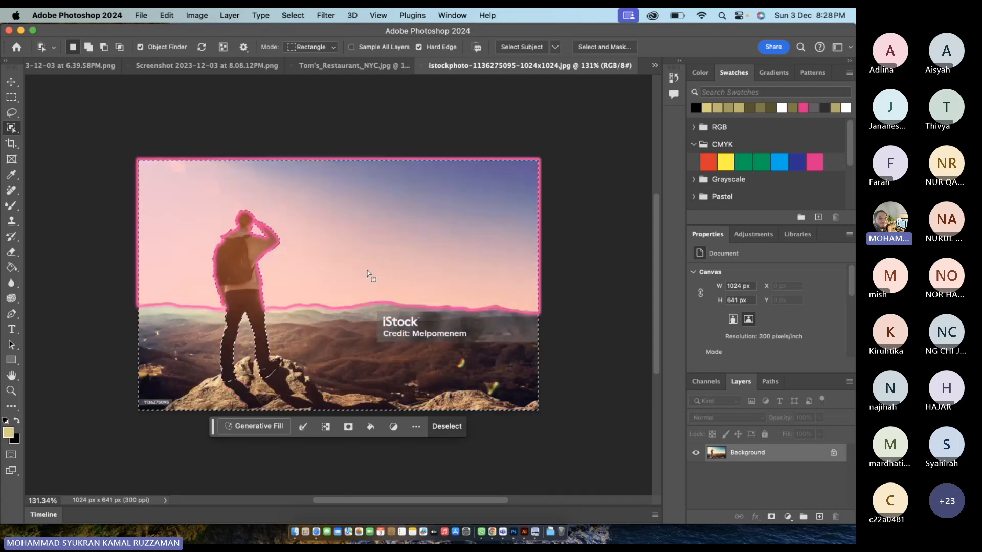
left_click(271, 426)
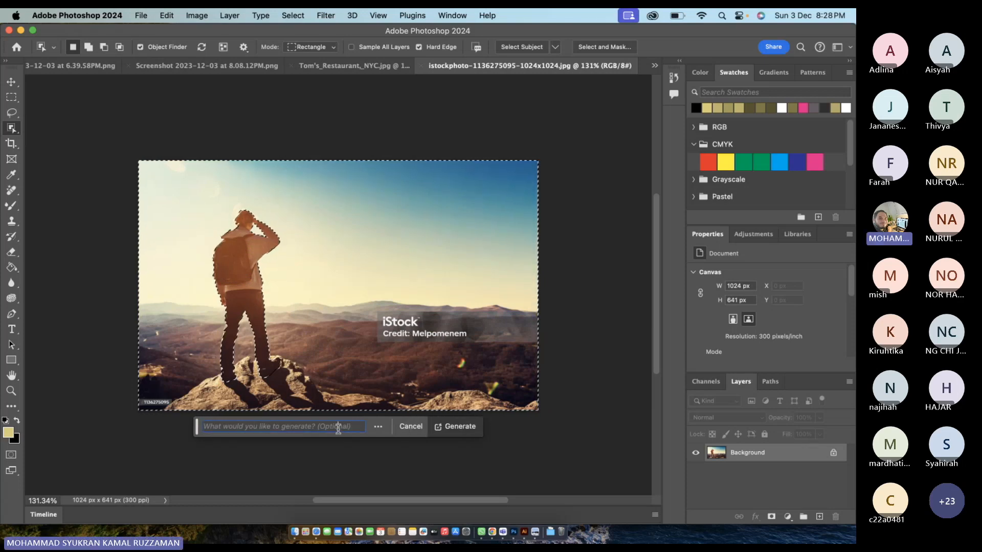
type("lake ")
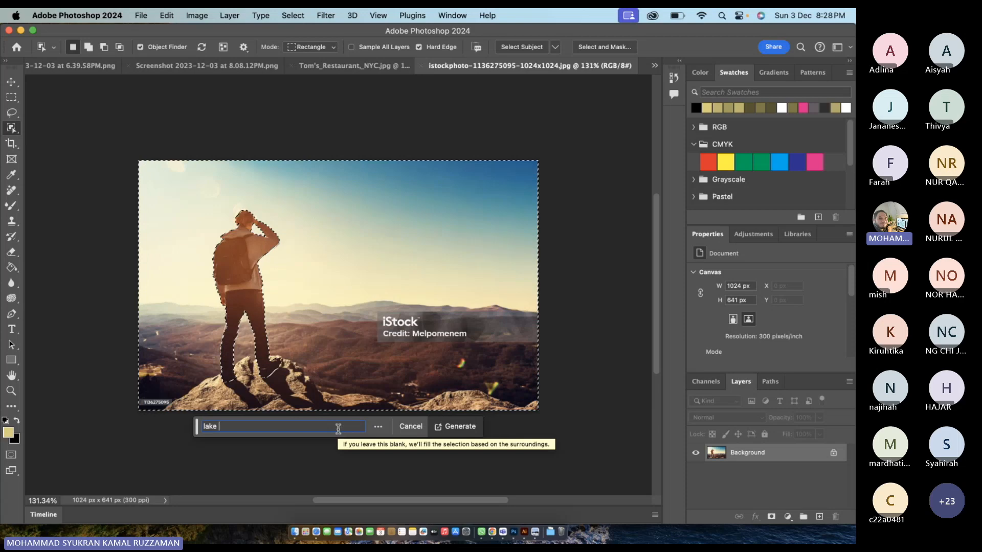
type("view")
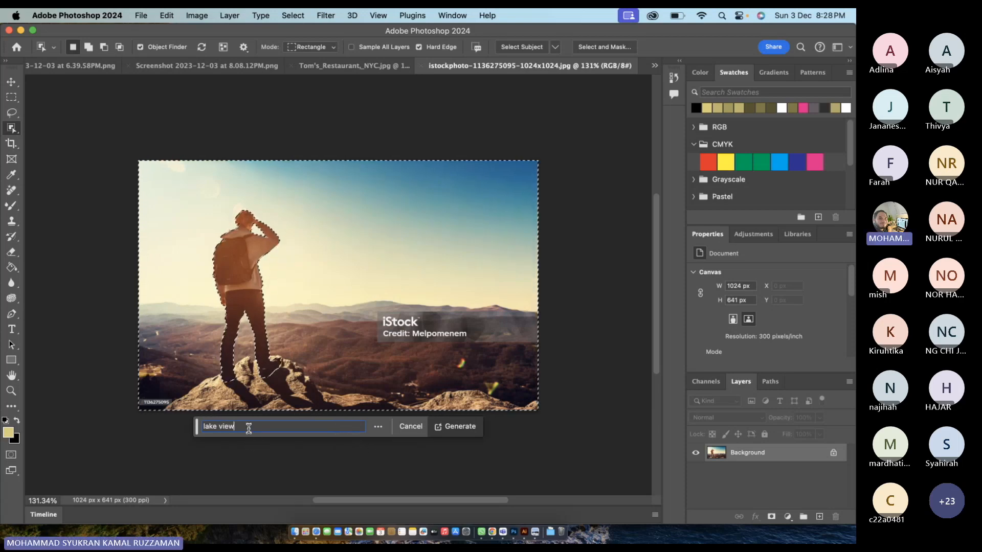
left_click(443, 426)
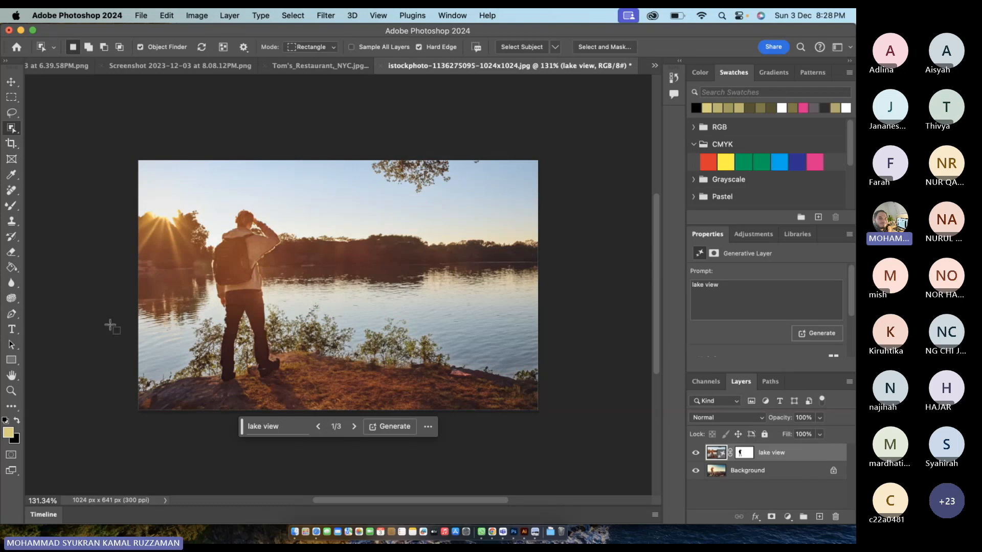
- Compare the three lake view variations and keep the first one, with the sun low over the trees
scroll(790, 337, "down", 3)
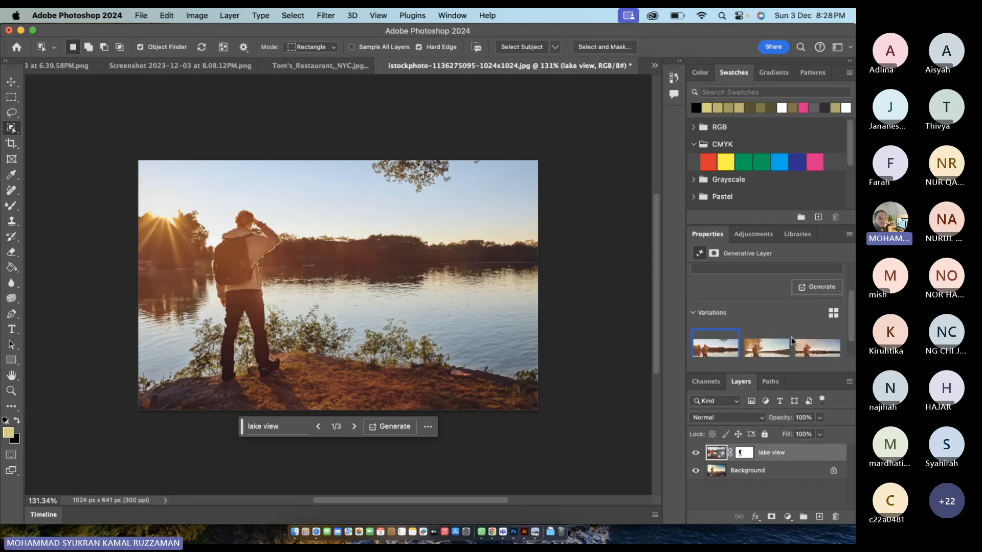
left_click(772, 353)
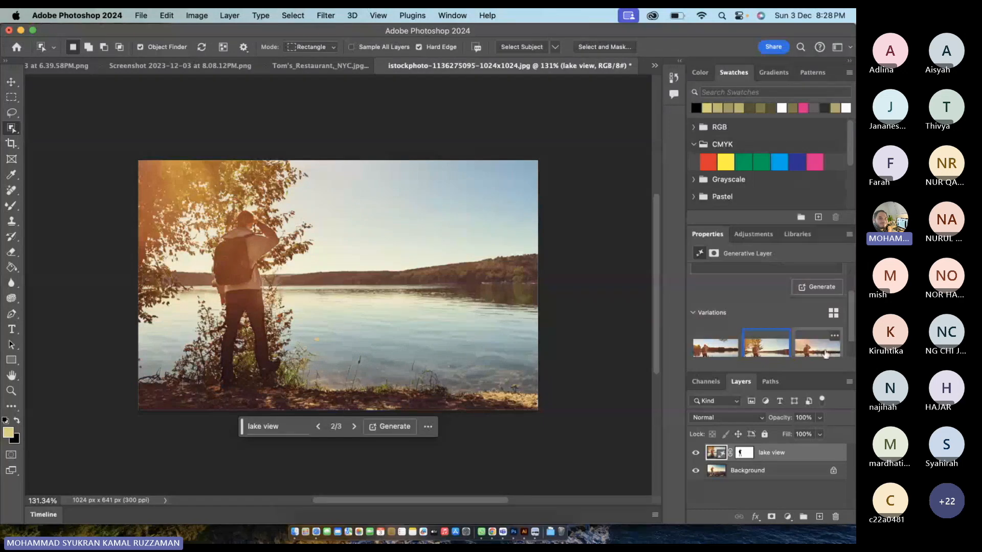
left_click(825, 354)
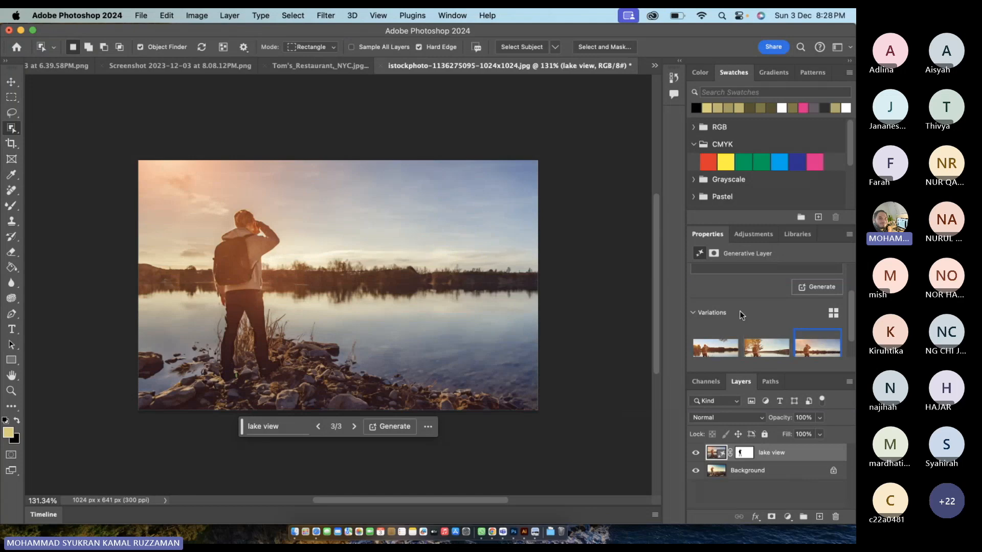
scroll(739, 311, "down", 1)
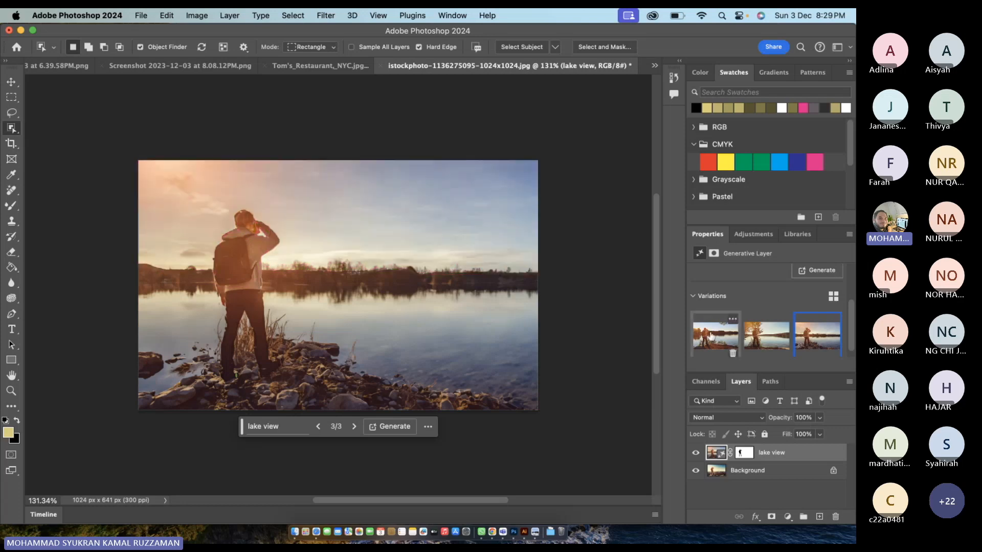
left_click(760, 333)
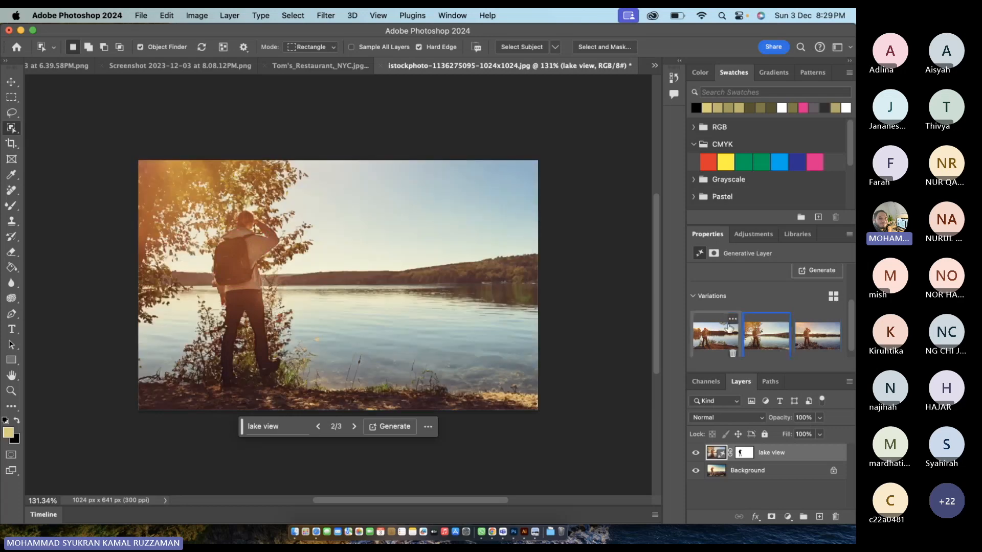
left_click(716, 335)
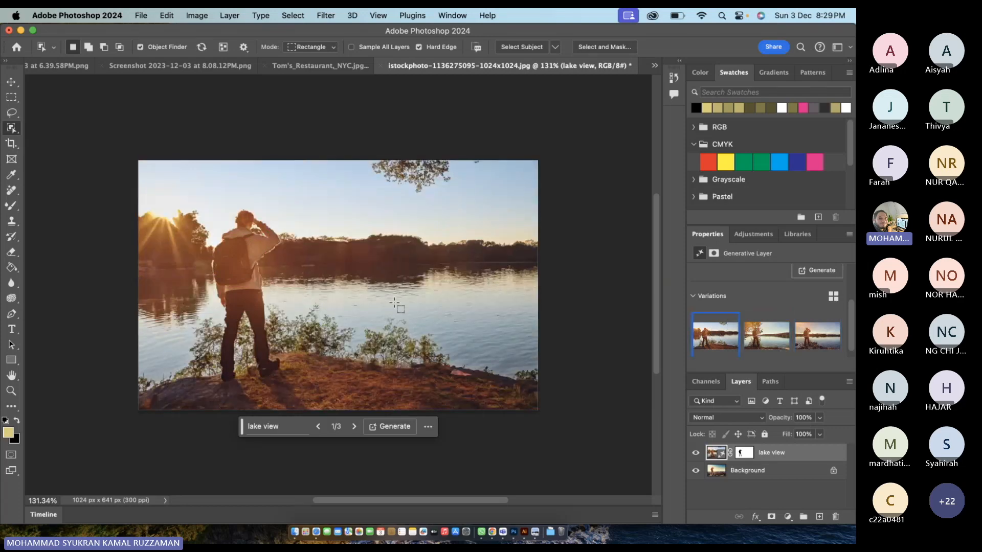
scroll(137, 232, "up", 1)
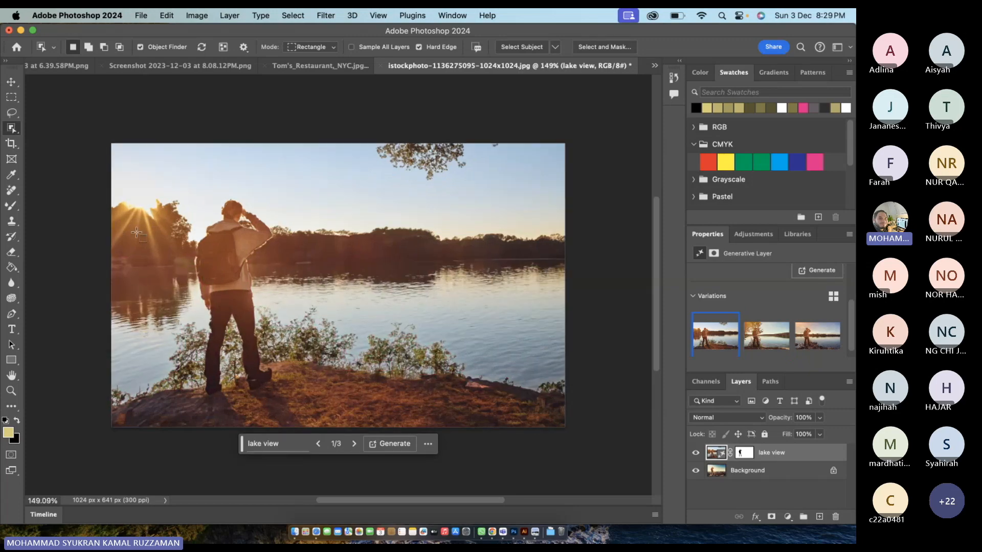
- Inspect up close how the hiker's outline, backpack, arm and legs blend with the generated lake background, and check the overall composition
scroll(136, 232, "up", 5)
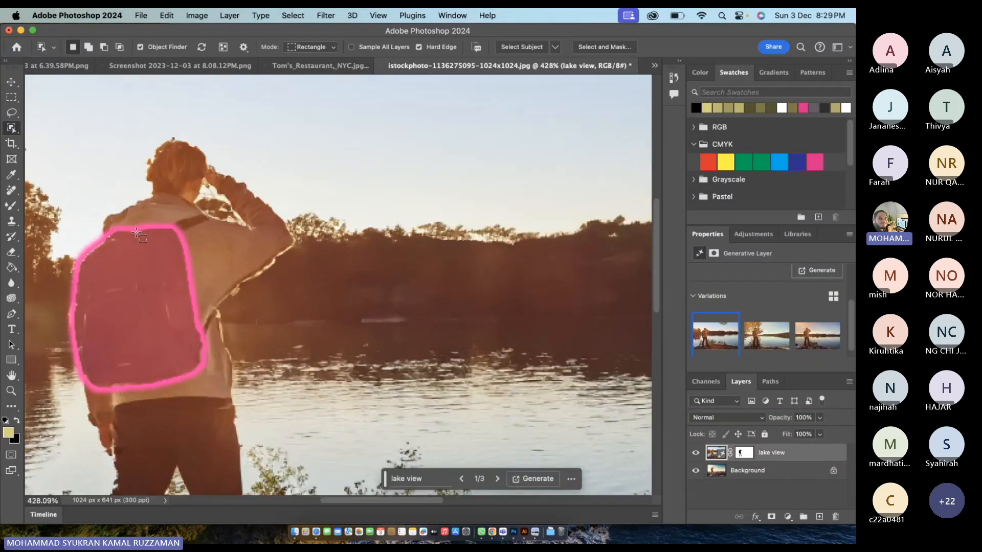
scroll(136, 233, "up", 2)
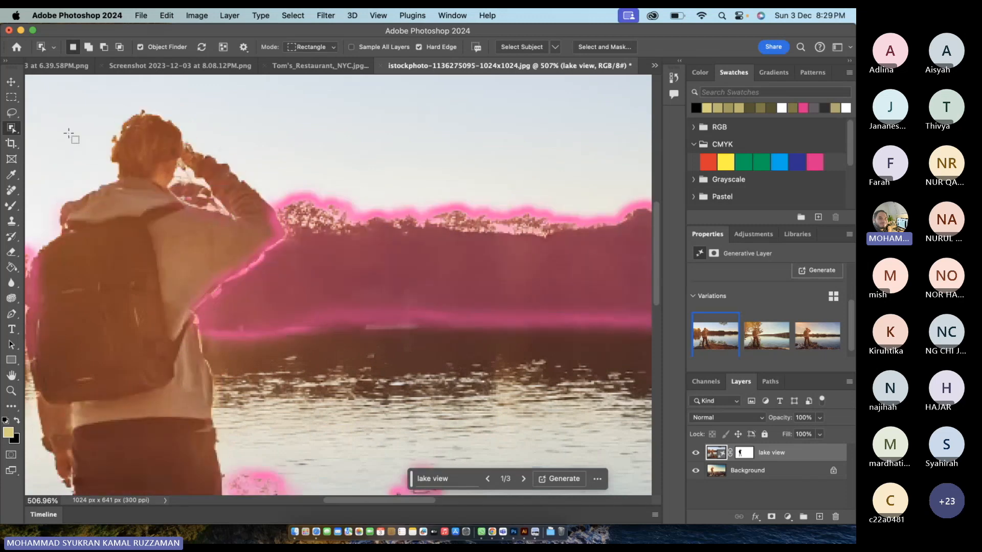
left_click(10, 82)
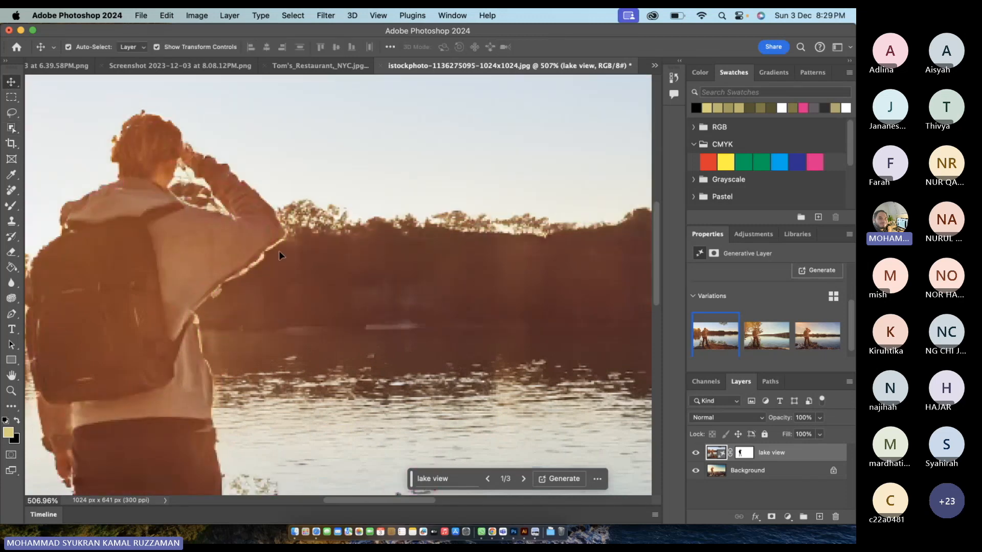
scroll(209, 354, "left", 5)
scroll(210, 354, "up", 3)
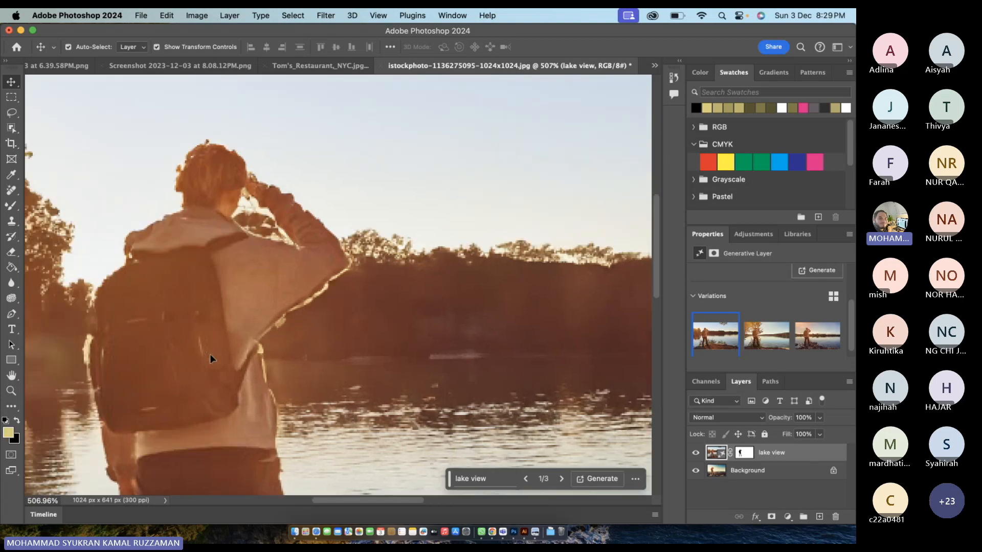
scroll(194, 164, "down", 4)
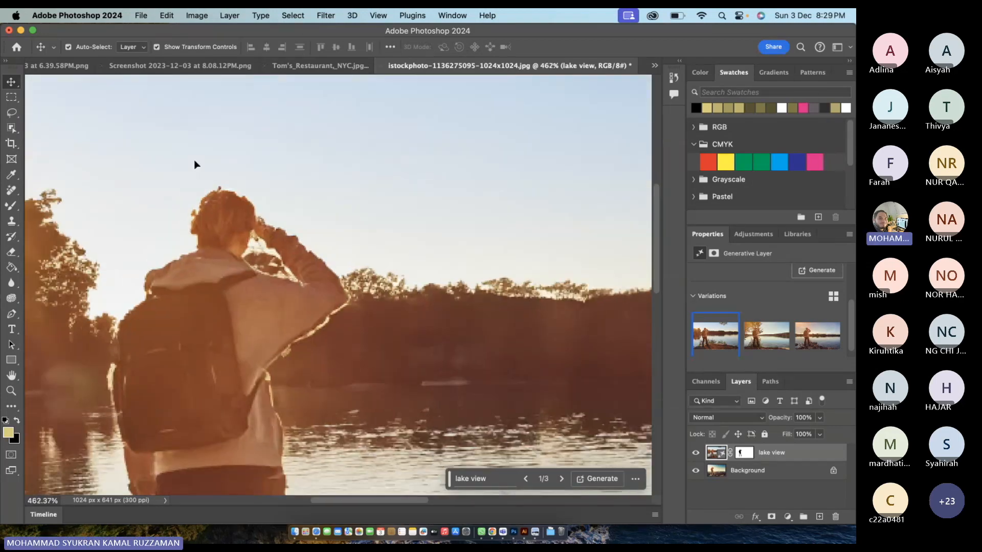
scroll(195, 164, "down", 3)
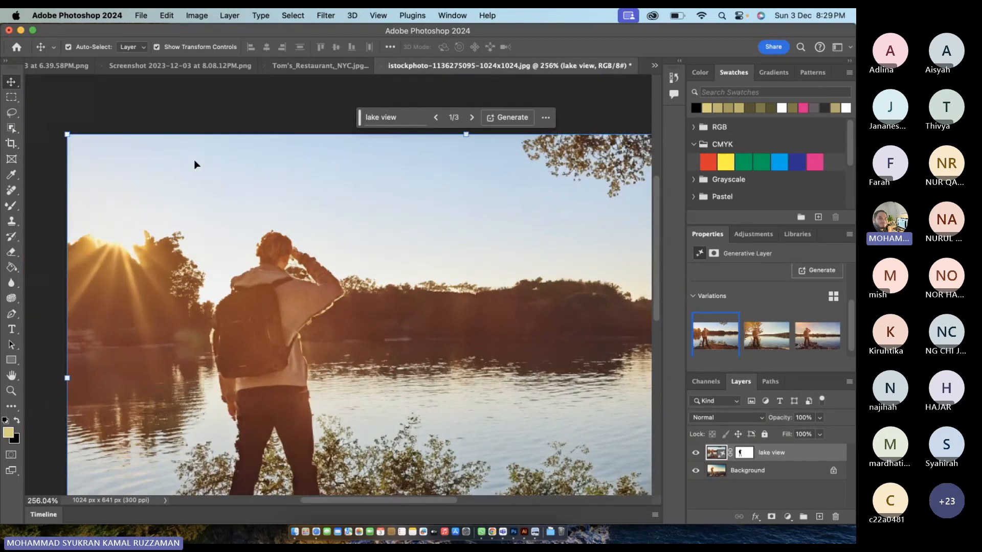
scroll(195, 164, "down", 4)
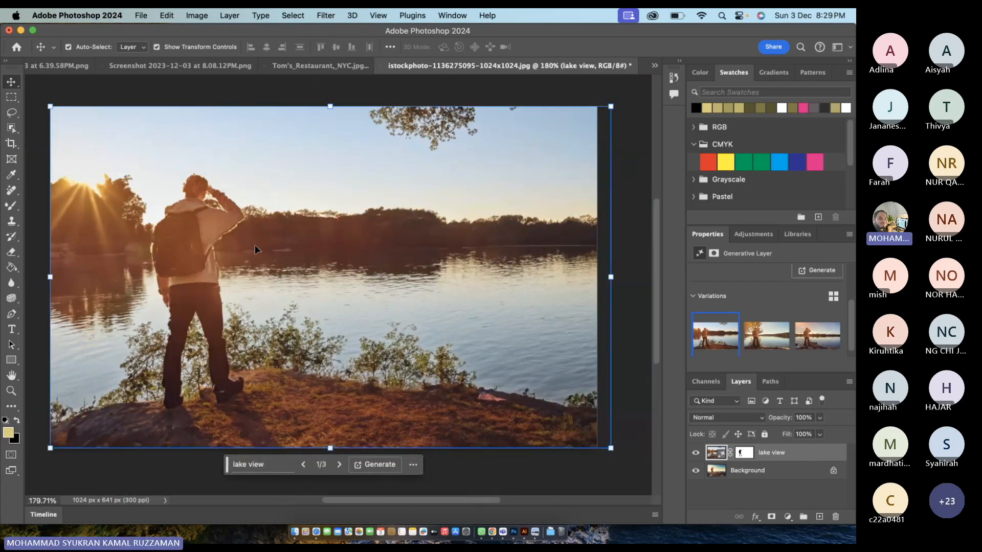
scroll(255, 248, "left", 2)
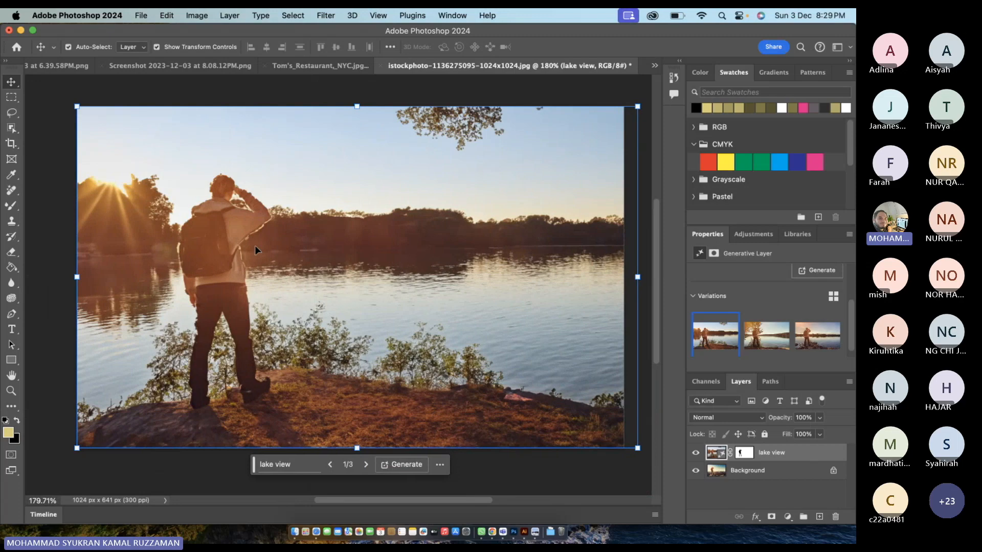
scroll(192, 253, "up", 3)
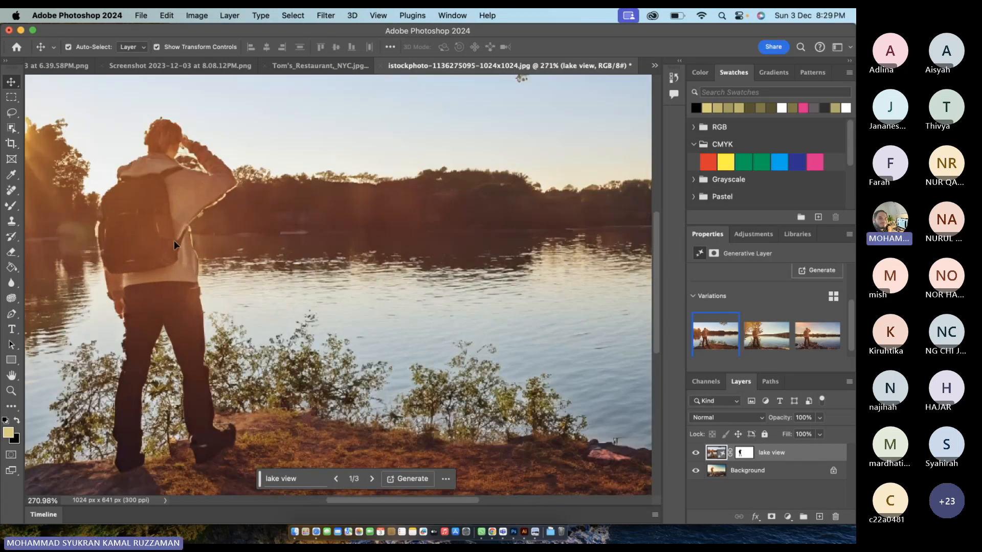
scroll(174, 243, "up", 5)
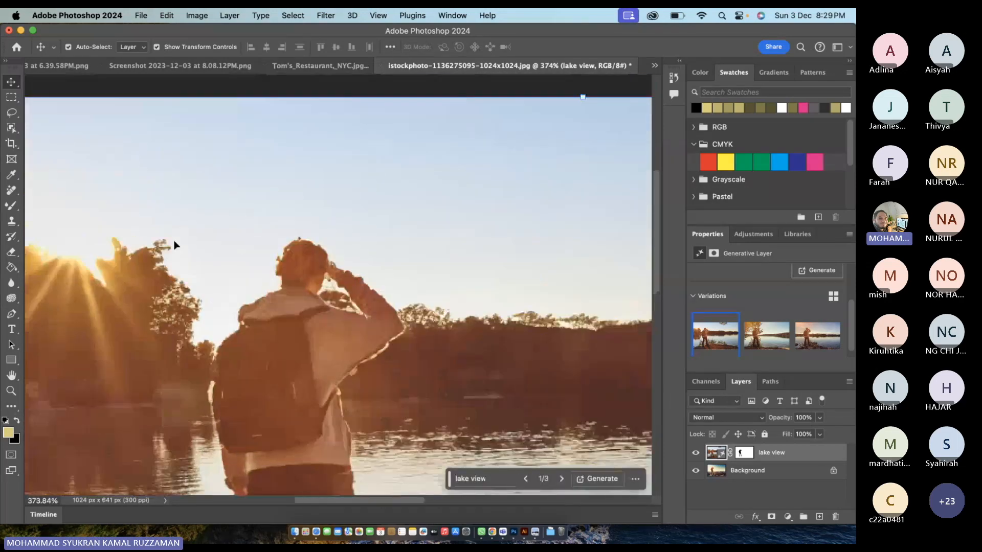
scroll(197, 260, "down", 5)
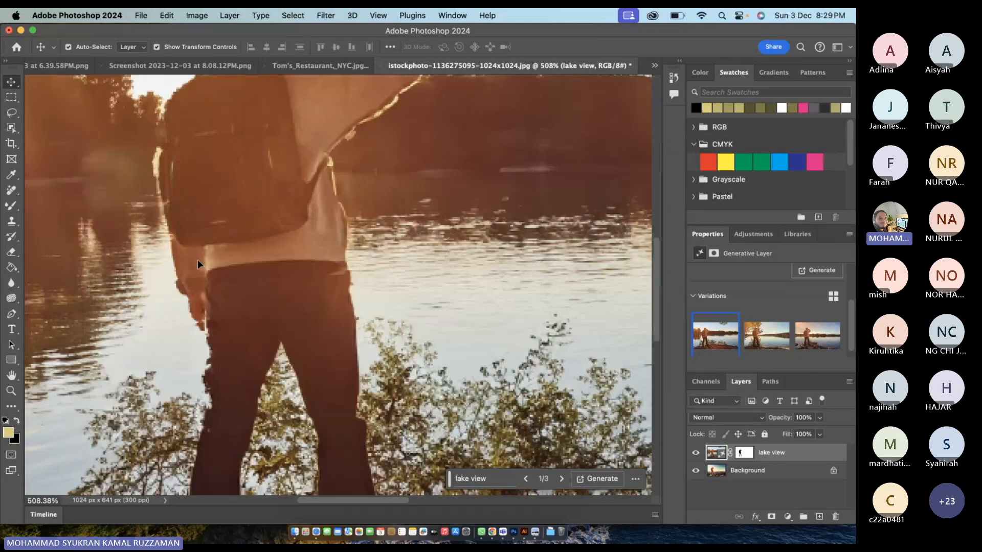
scroll(198, 259, "down", 3)
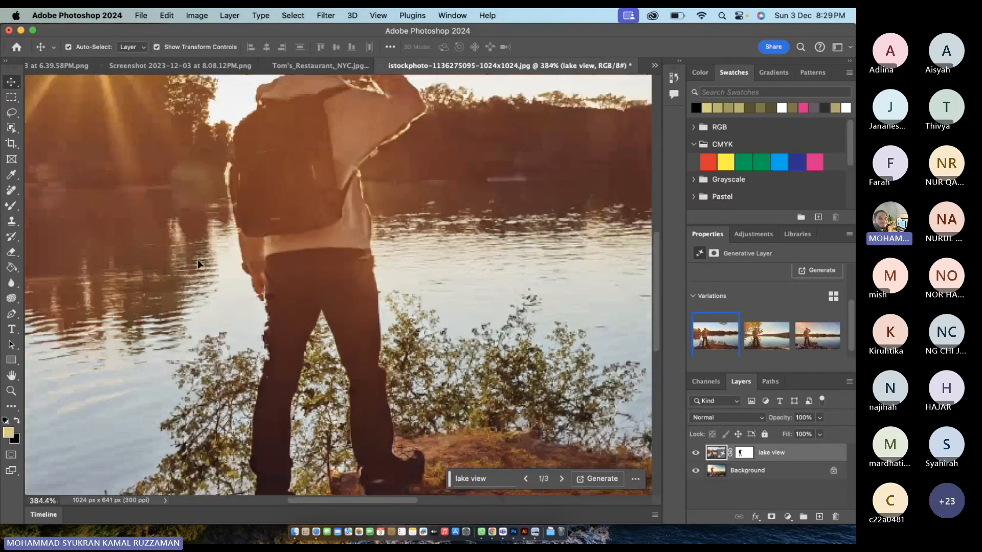
- Outline a narrow diagonal area with the Lasso tool, from the hiker's lowered hand down to the bushes beside his legs
left_click(9, 99)
right_click(8, 102)
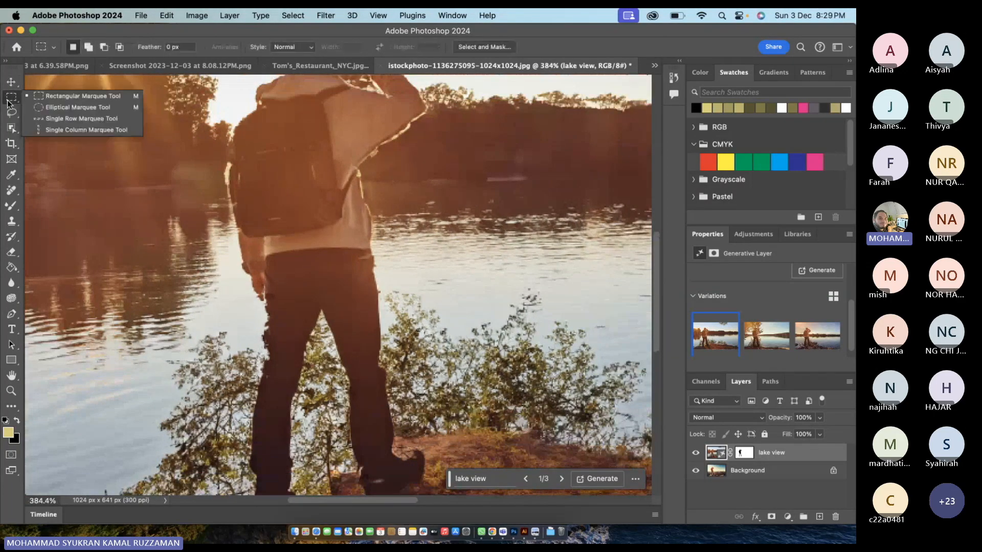
left_click(9, 114)
left_click(61, 112)
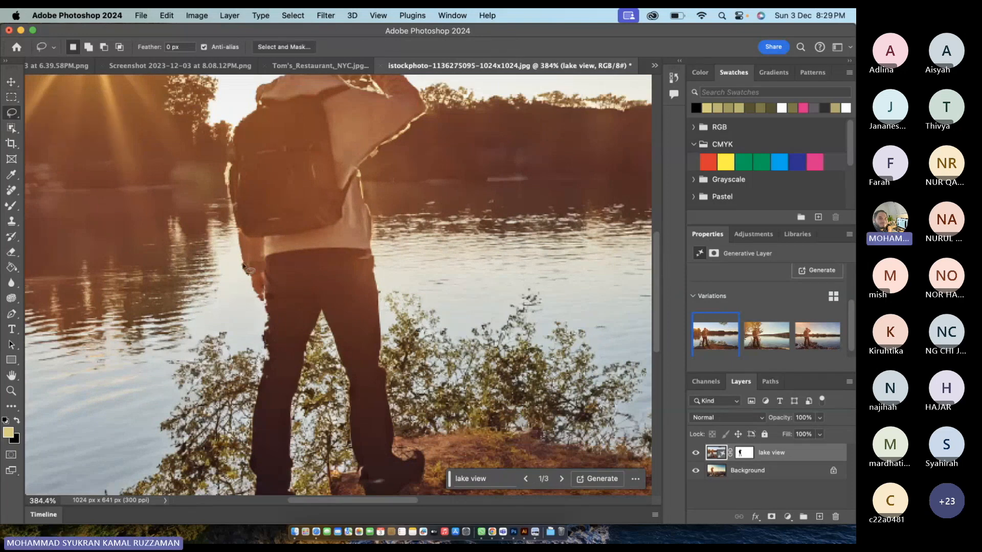
mouse_move(258, 265)
left_mouse_down()
mouse_move(184, 355)
mouse_move(150, 433)
mouse_move(156, 457)
mouse_move(275, 310)
mouse_move(278, 287)
mouse_move(258, 262)
left_mouse_up()
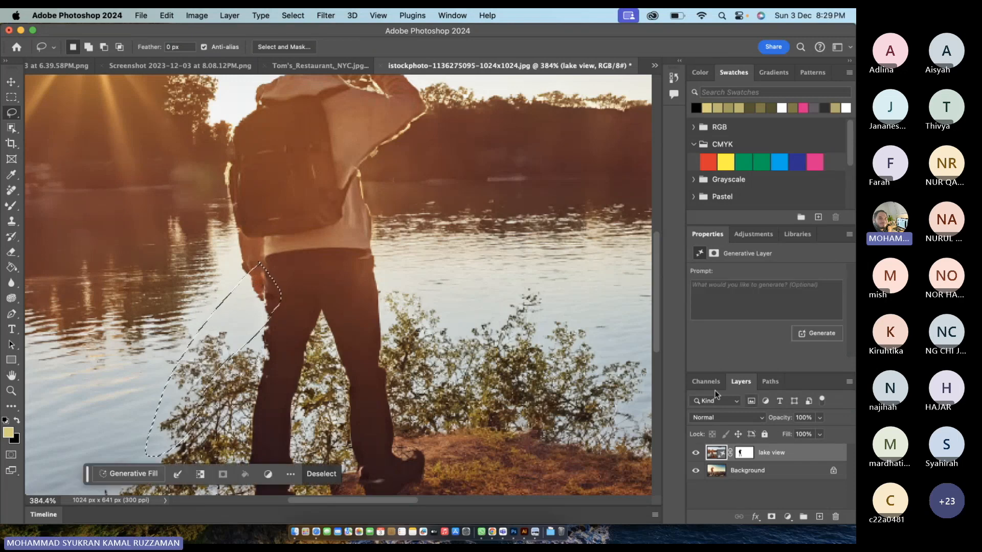
- Try to run Generative Fill on the lasso selection with the prompt "holding a sword"
left_click(155, 473)
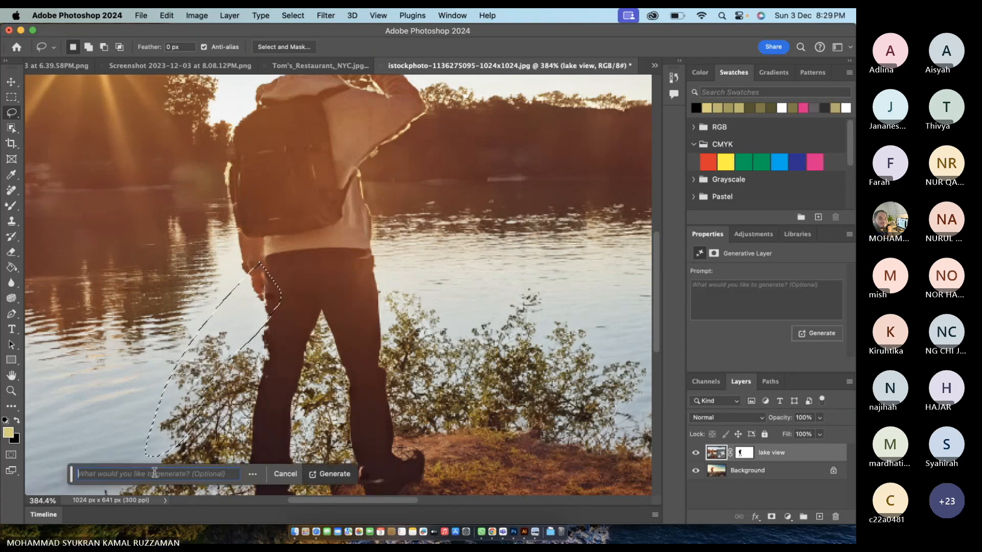
type("h")
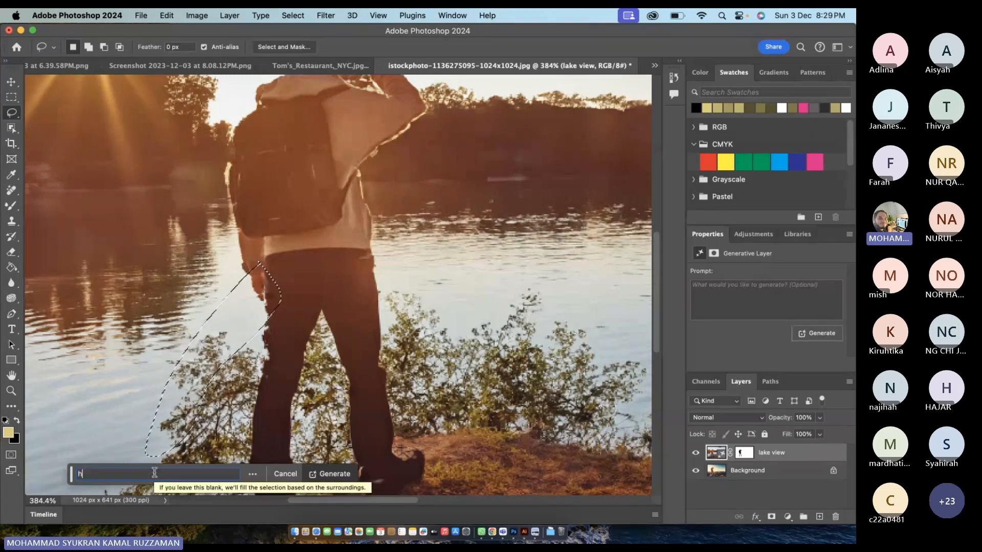
type("olding a sword")
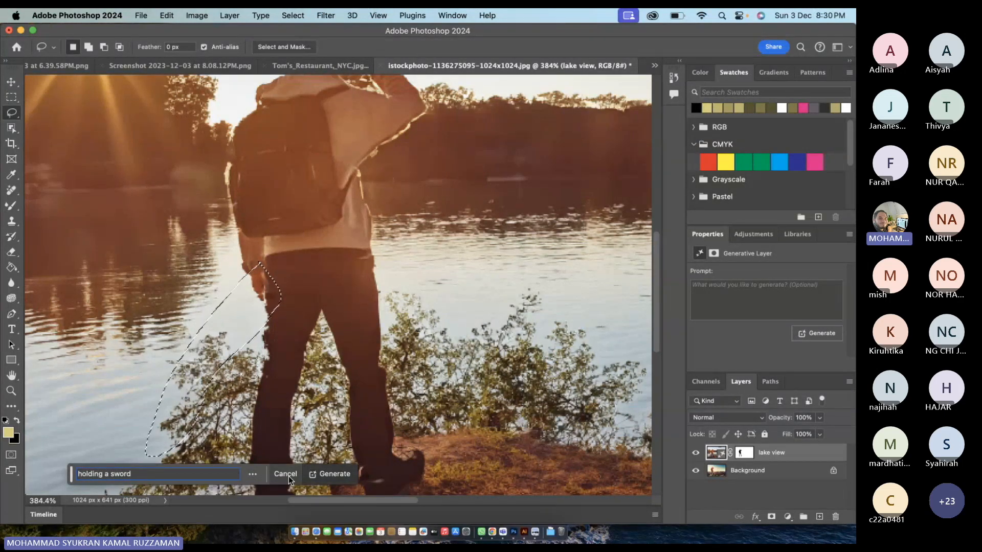
left_click(314, 474)
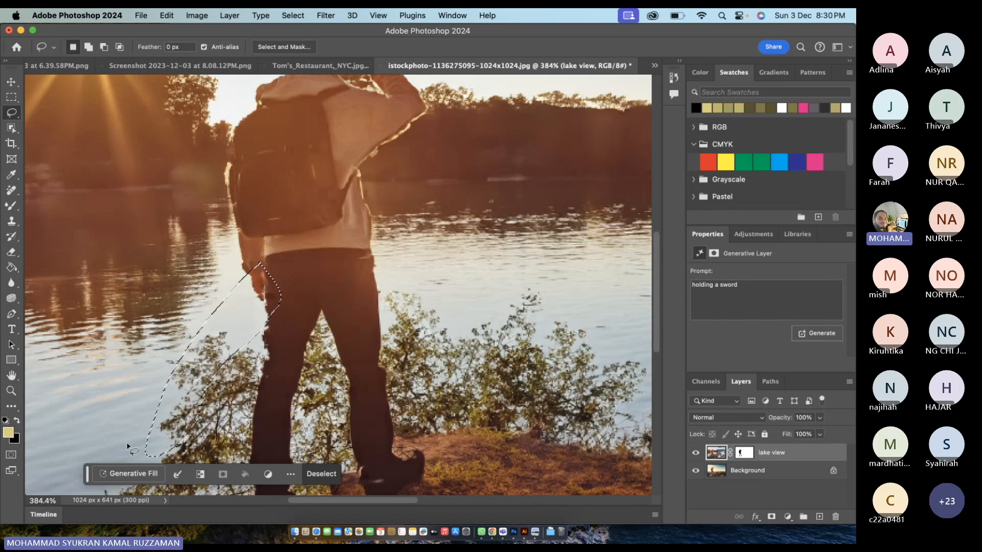
- Run Generative Fill on the area below the hiker's hand with the prompt "holding a stick"
left_click(119, 474)
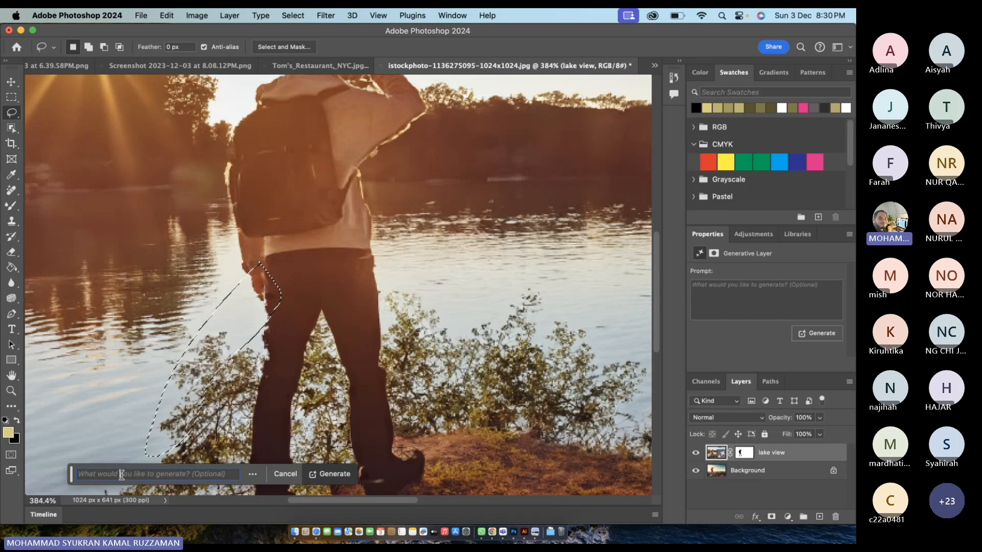
type("holding a st")
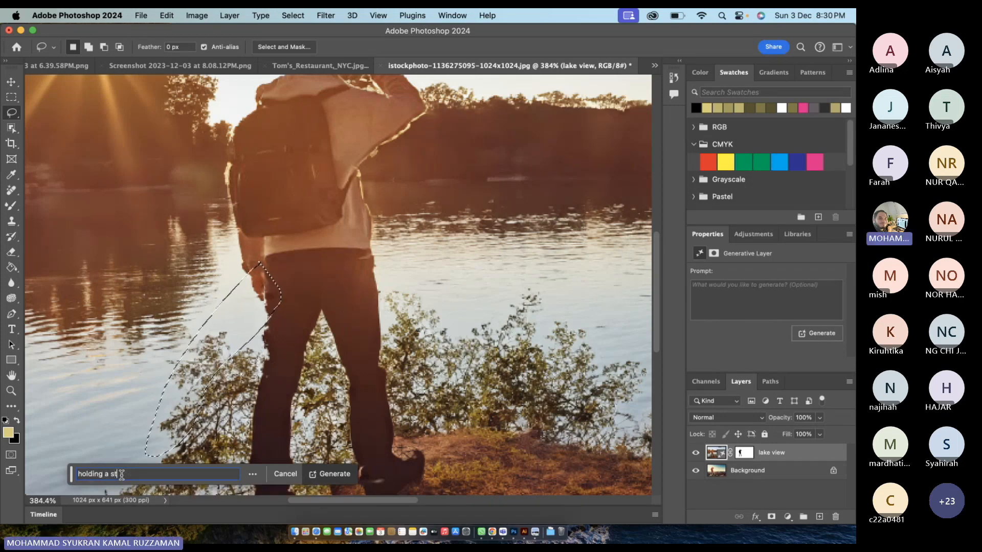
type("ick")
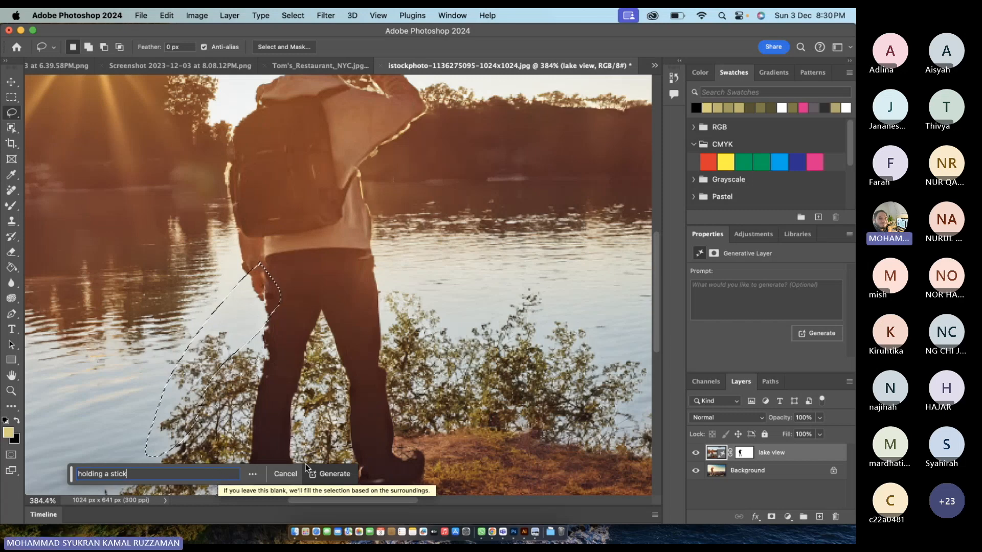
left_click(329, 475)
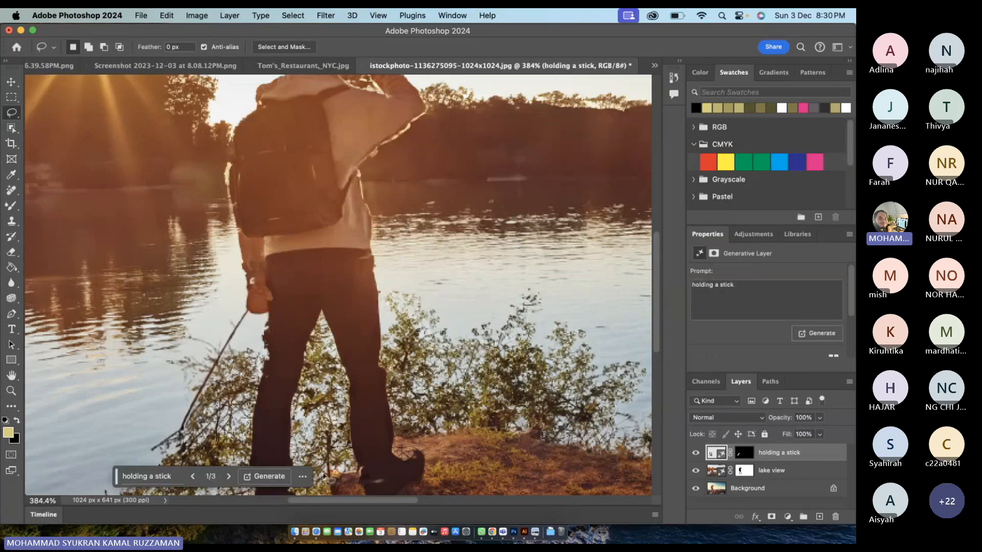
- Compare the three "holding a stick" variations, keep the first one with the long thin stick, and review it in the whole scene
scroll(192, 381, "down", 1)
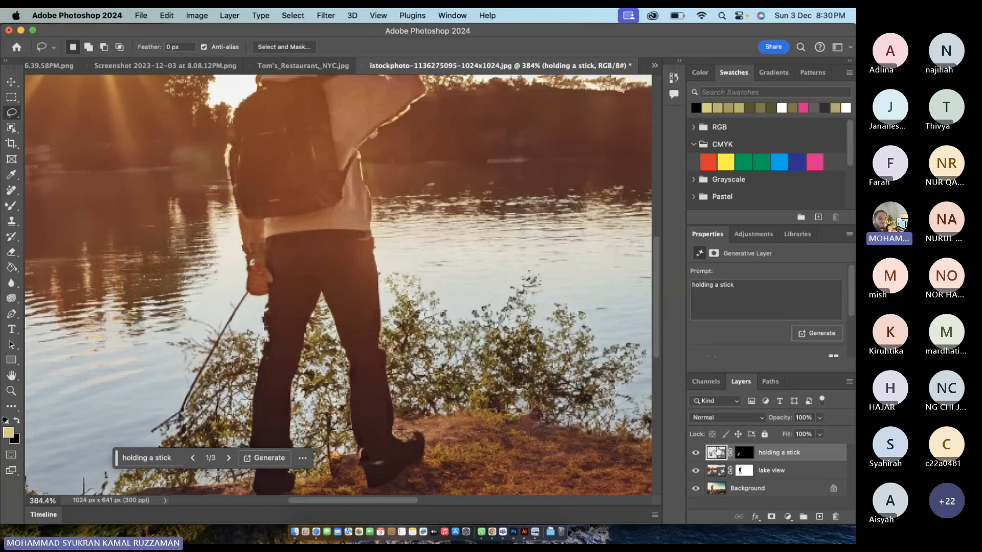
scroll(735, 358, "down", 3)
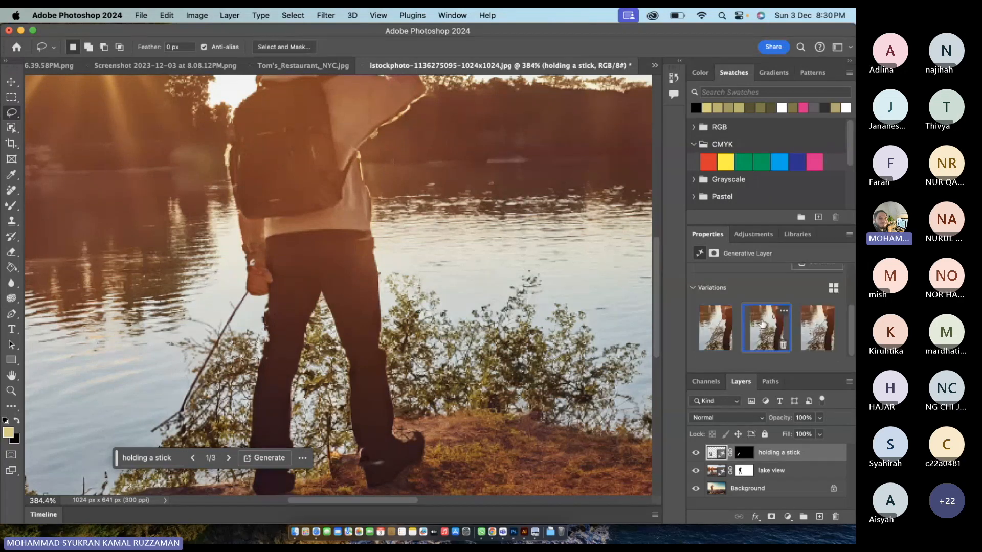
left_click(761, 322)
left_click(814, 327)
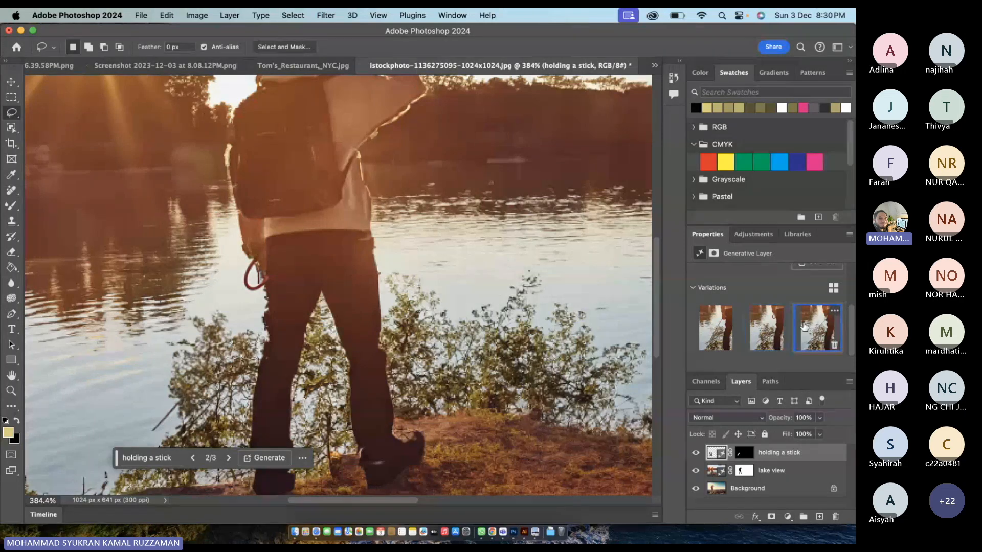
left_click(769, 331)
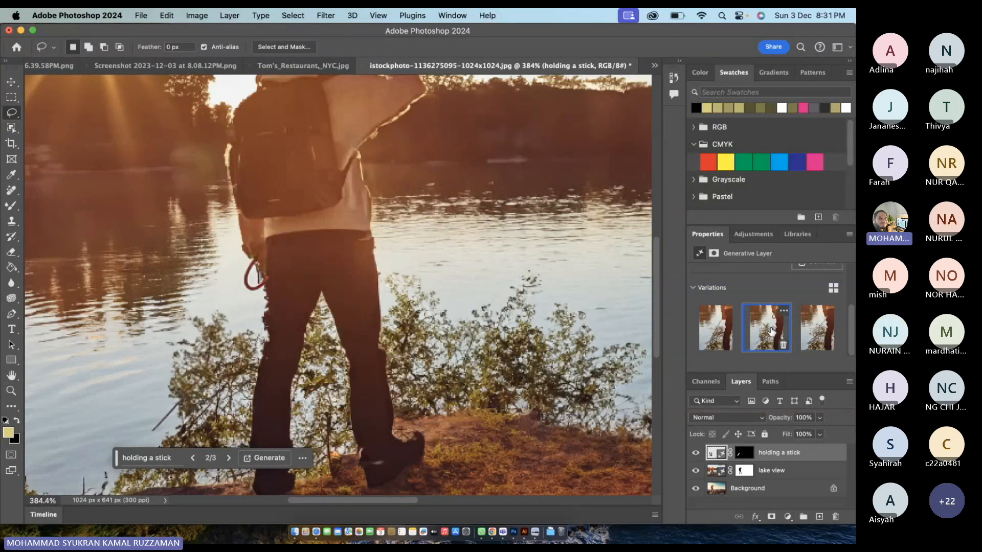
left_click(715, 327)
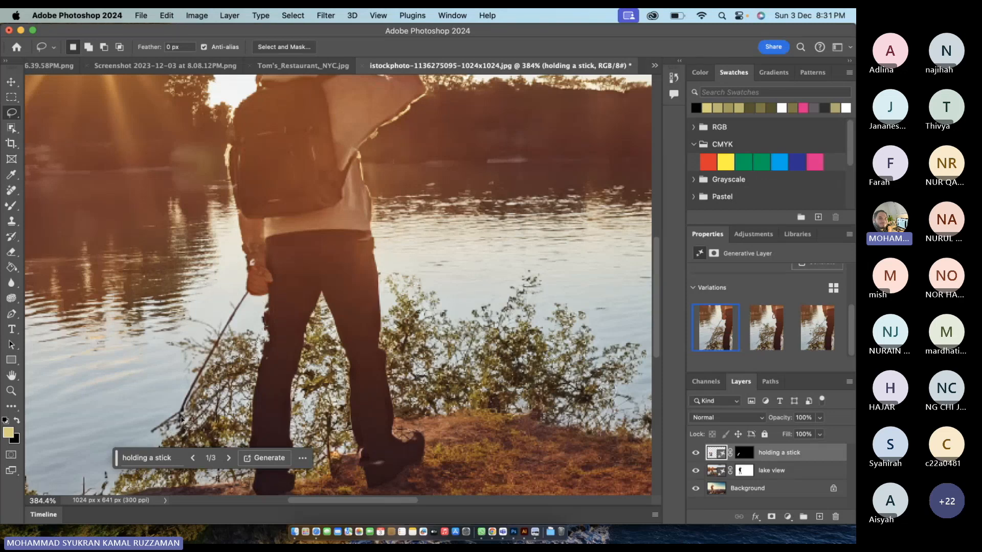
scroll(482, 271, "up", 3)
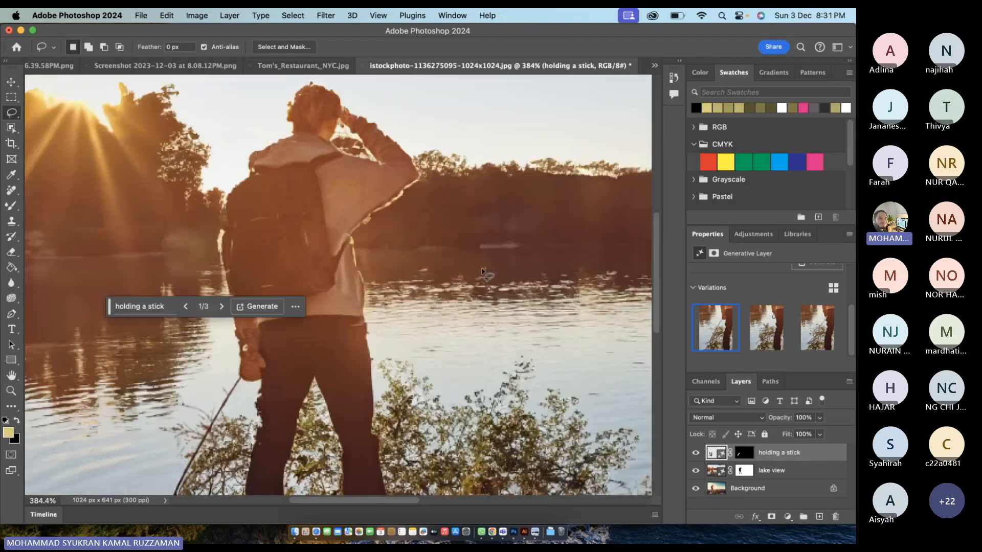
scroll(482, 271, "down", 5)
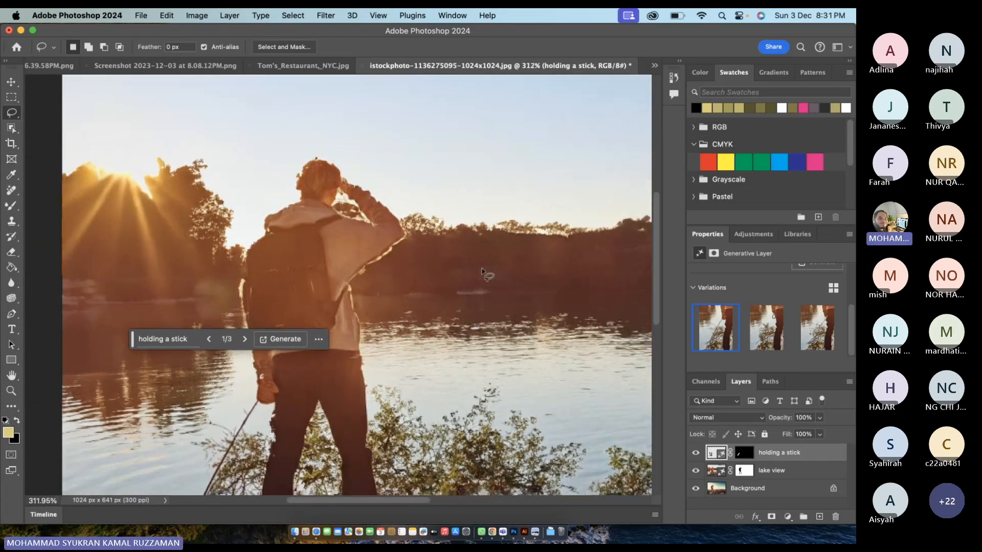
scroll(481, 271, "down", 2)
scroll(482, 271, "down", 3)
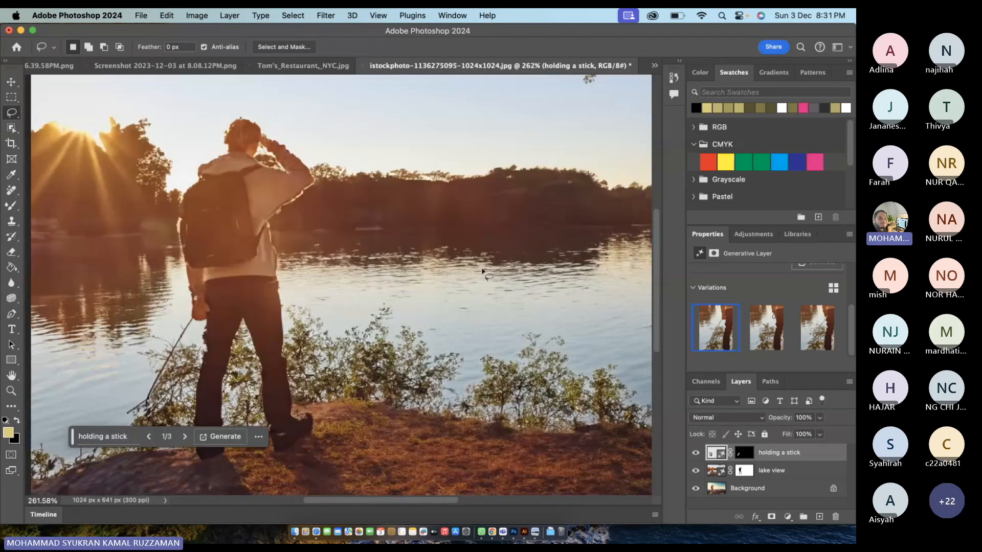
- Preview the brick-wall and city-skyline portraits in the Sample image folder, and open 9b2c26f87a0789617b16329ce67d962a.jpg in Adobe Photoshop 2024
key("ctrl+Up")
left_click(310, 139)
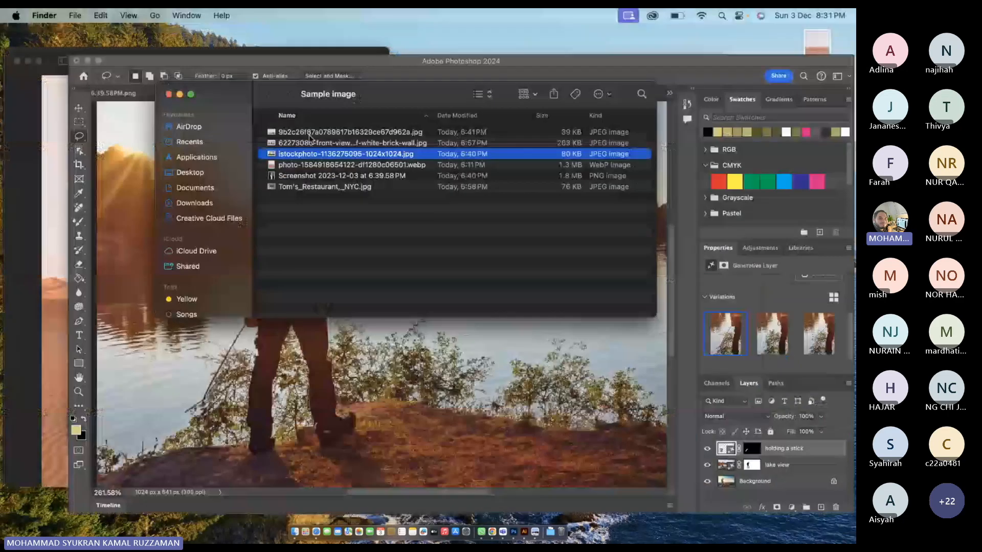
left_click(347, 154)
key("space")
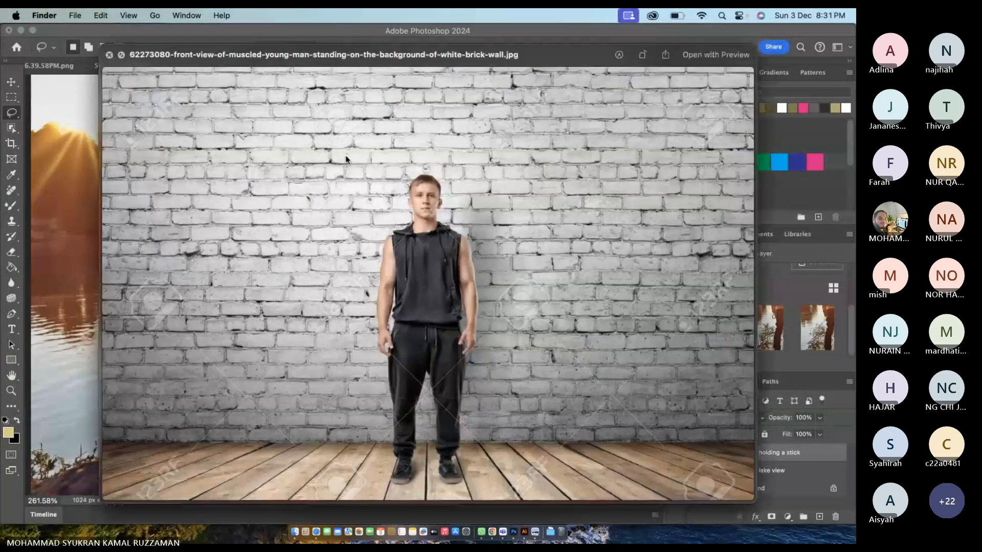
key("Up")
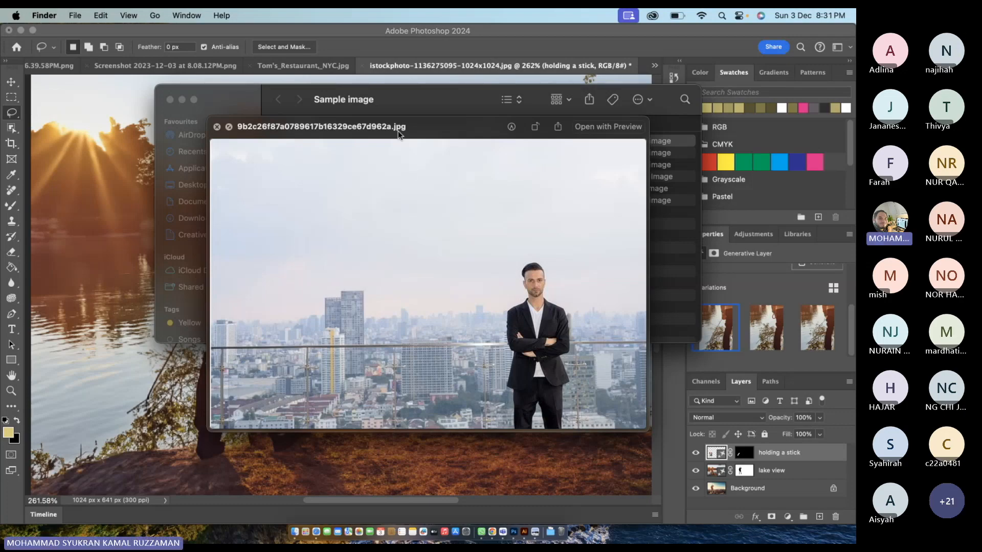
key("space")
right_click(380, 141)
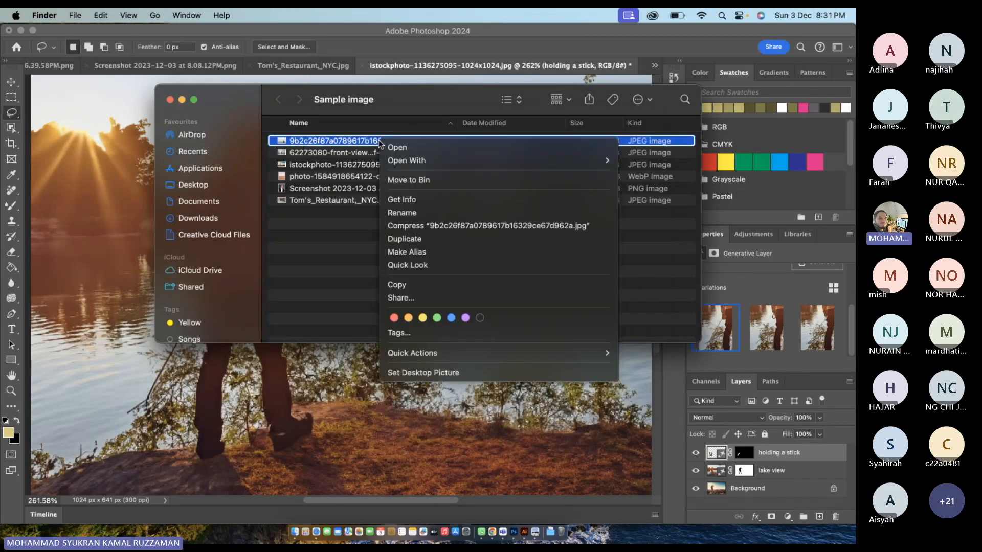
mouse_move(588, 161)
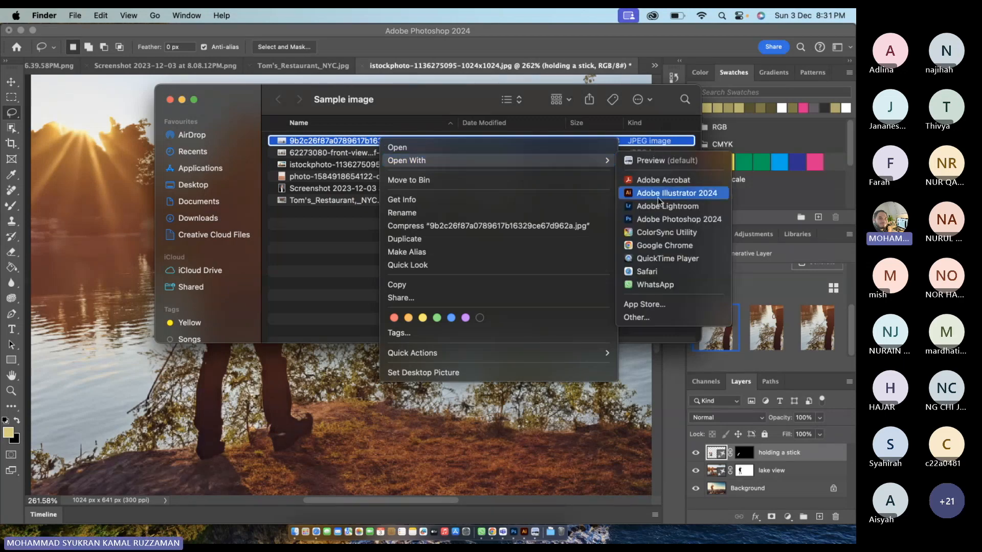
left_click(660, 219)
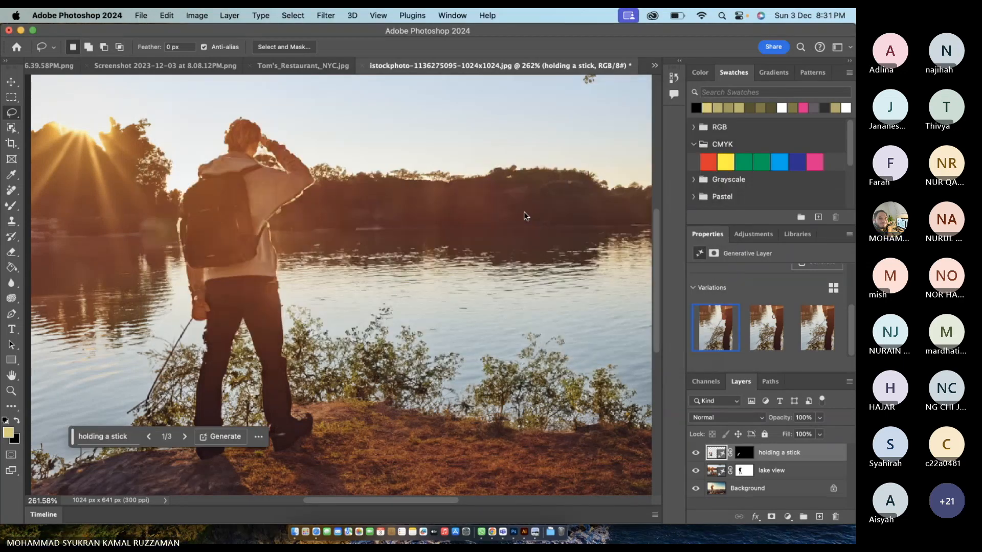
scroll(325, 262, "up", 1)
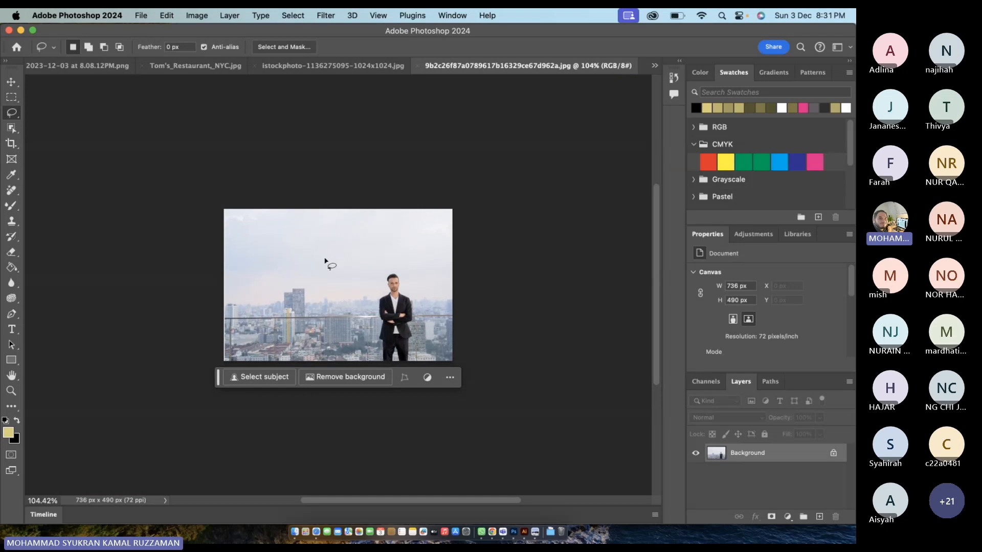
- Select the man in the black suit by framing him with the Object Selection tool
right_click(14, 114)
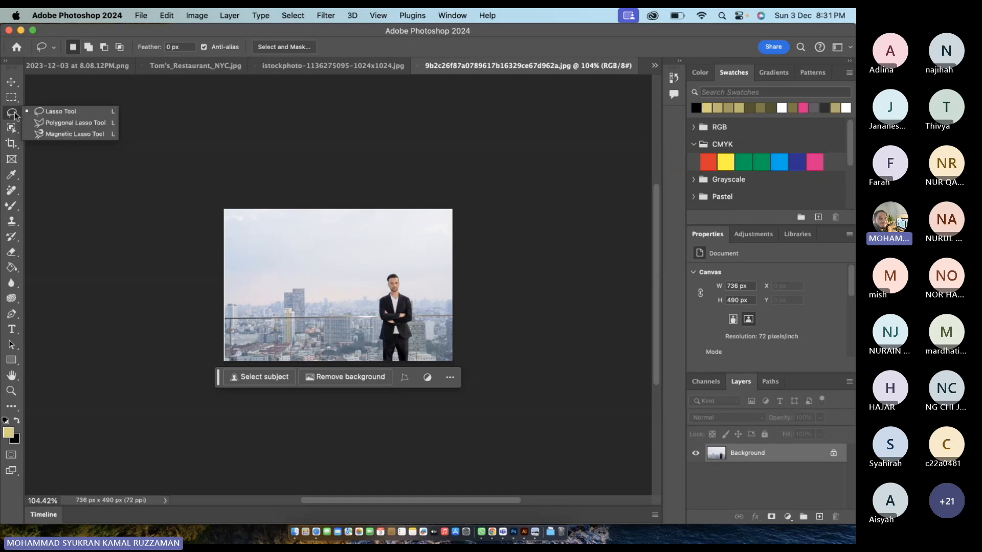
left_click(11, 128)
right_click(11, 129)
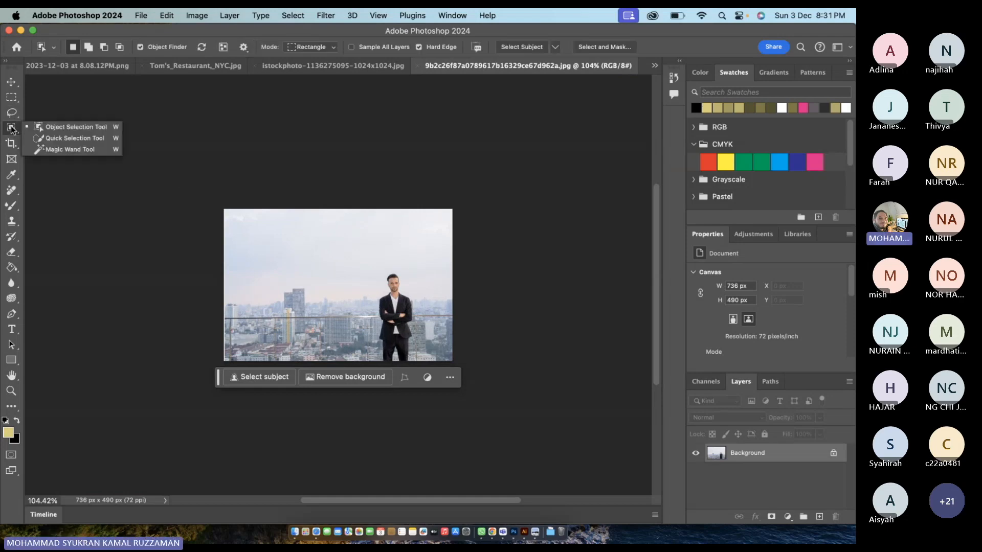
left_click(51, 138)
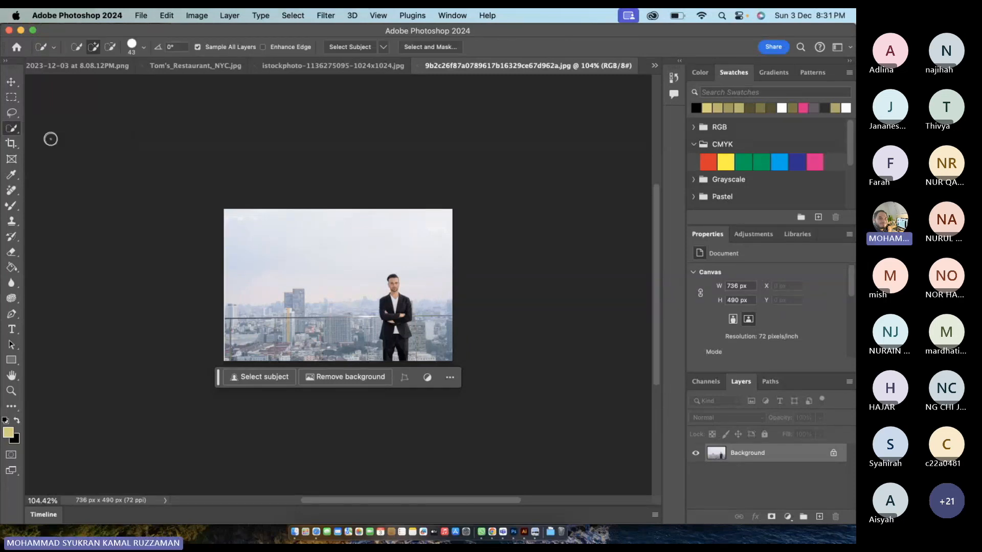
right_click(11, 128)
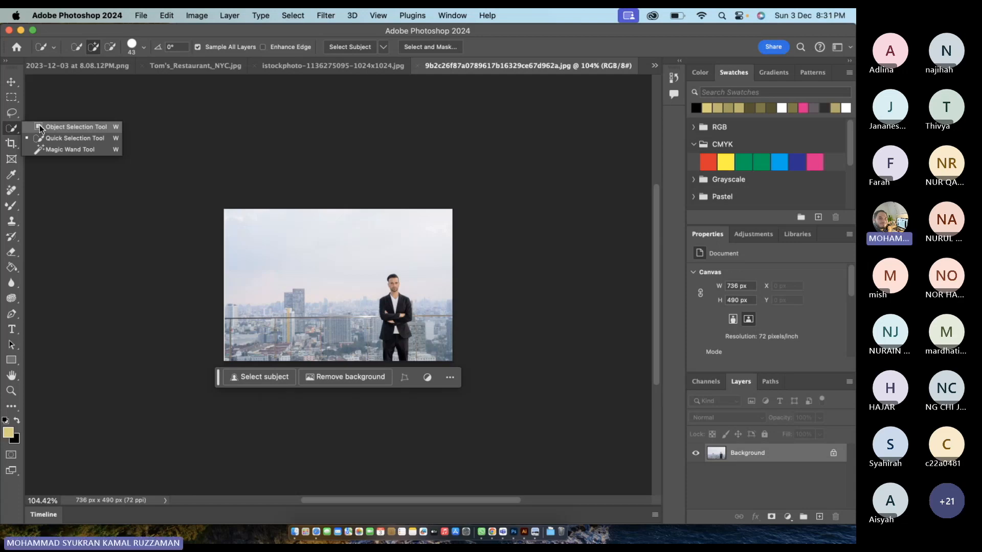
left_click(38, 124)
left_click_drag(372, 264, 430, 361)
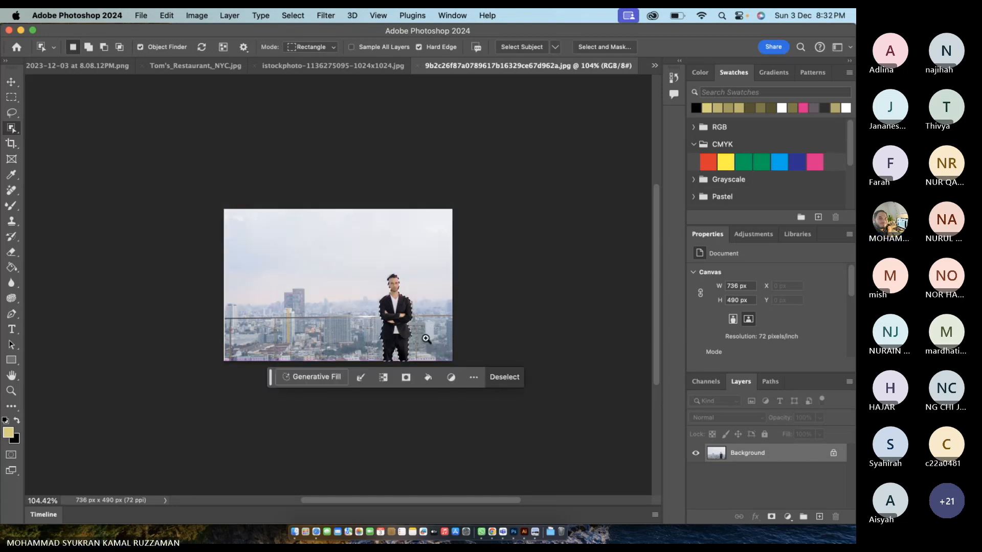
- Invert the selection to cover the background and run Generative Fill with the prompt "night city view"
right_click(402, 321)
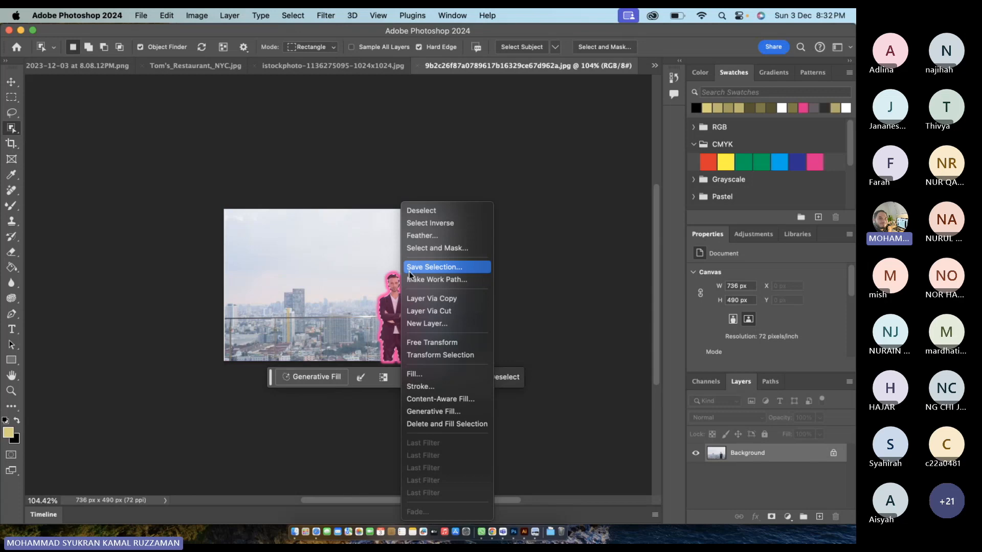
left_click(365, 390)
right_click(397, 335)
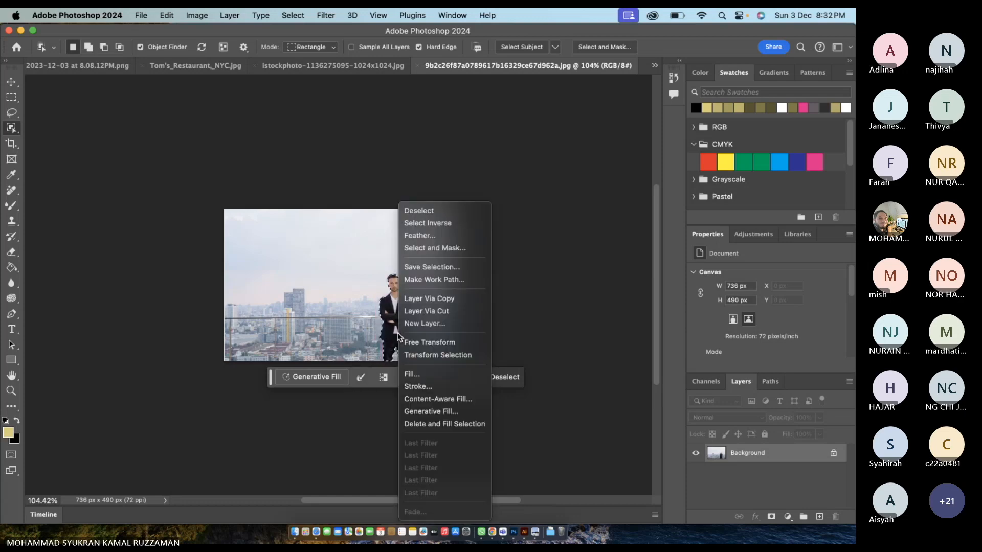
left_click(420, 223)
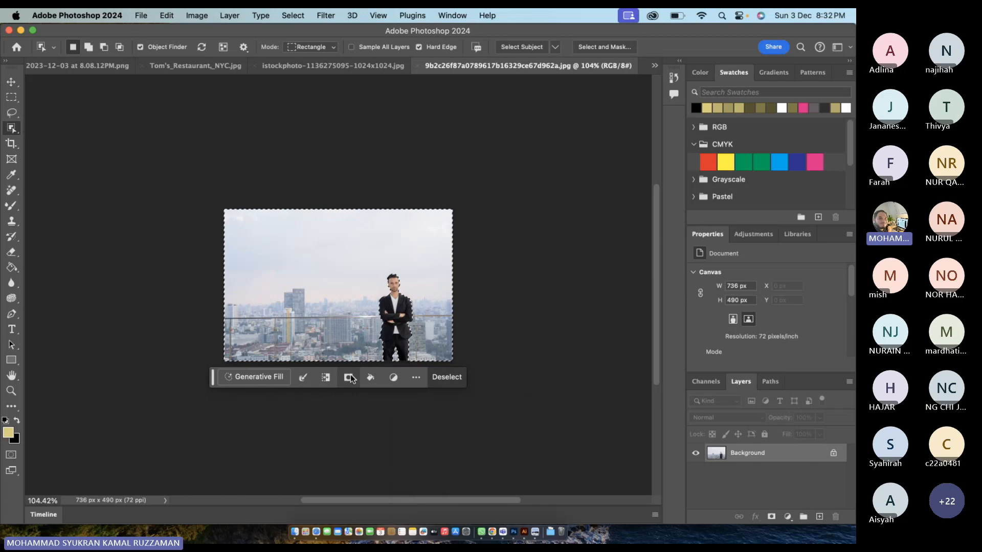
left_click(272, 381)
type("n")
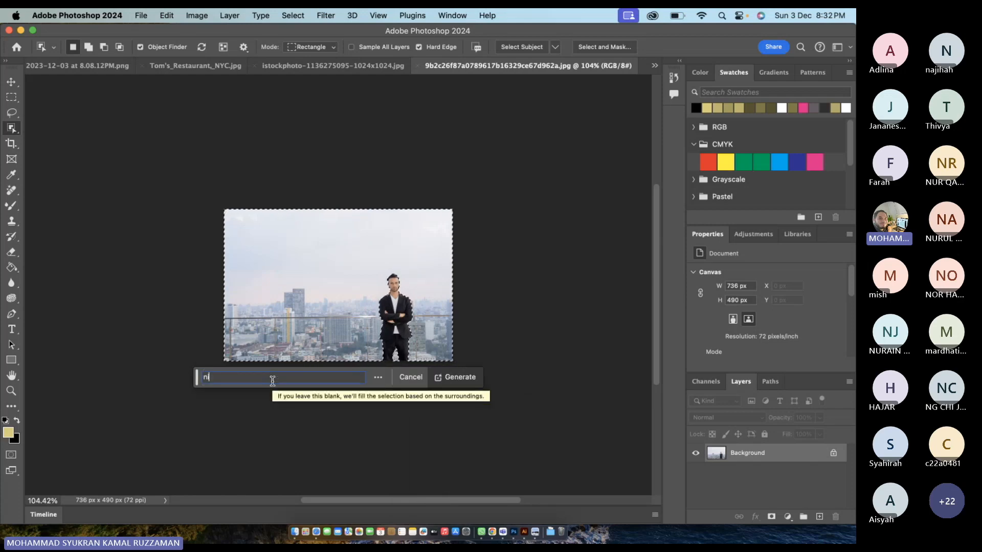
type("ight city view")
left_click(467, 378)
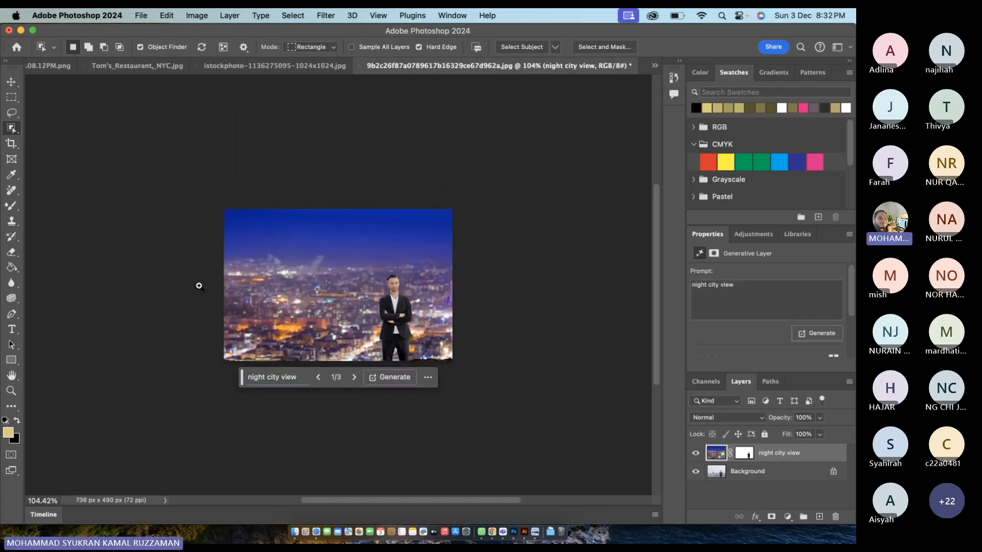
- Compare the "night city view" variations and keep the third one with the bright road between the buildings
scroll(199, 286, "right", 3)
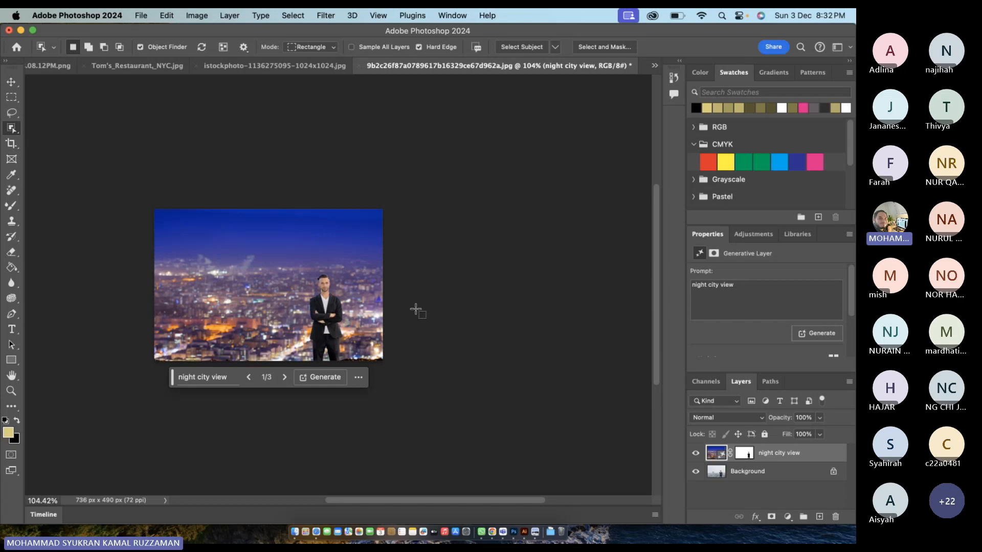
scroll(730, 286, "down", 3)
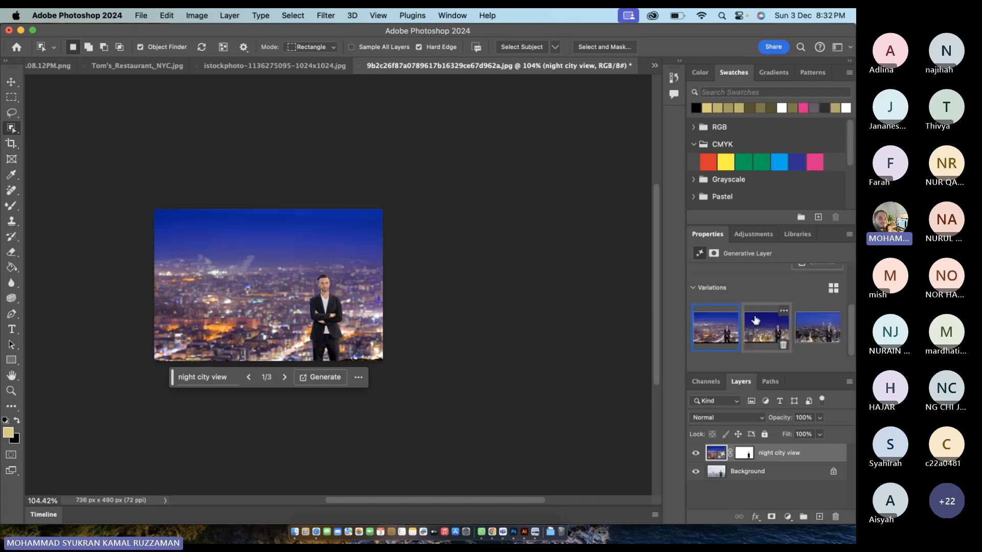
left_click(757, 329)
left_click(812, 338)
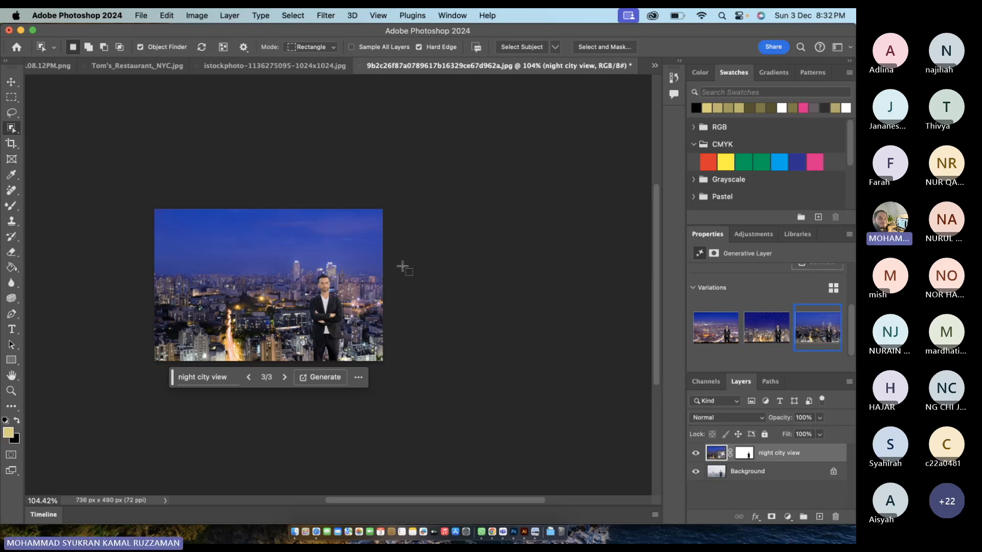
left_click(10, 86)
left_click(66, 121)
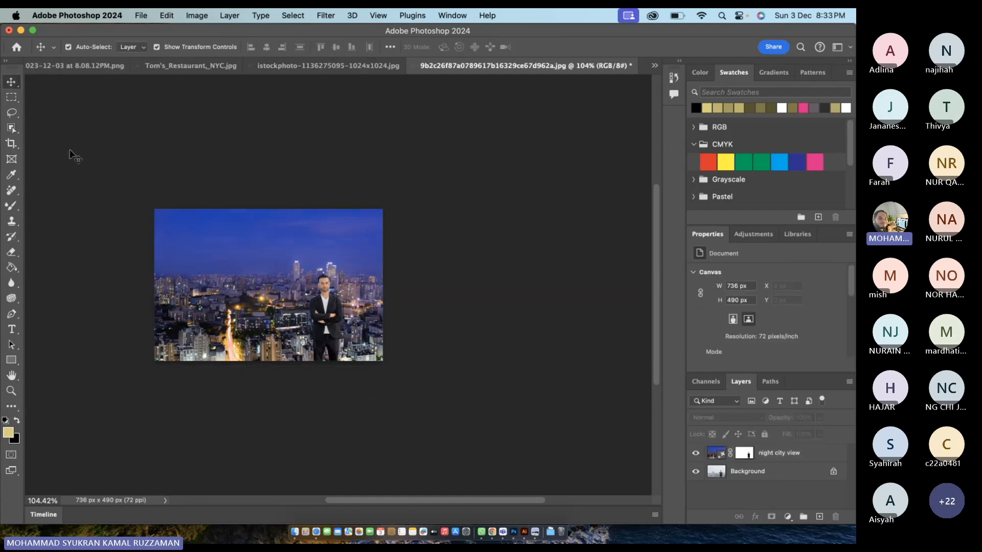
left_click(16, 117)
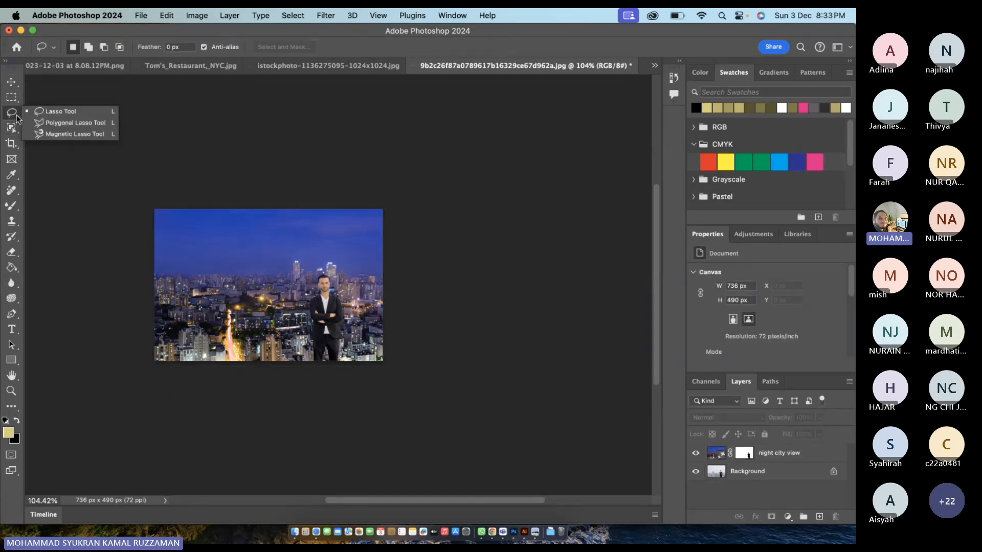
left_click(11, 127)
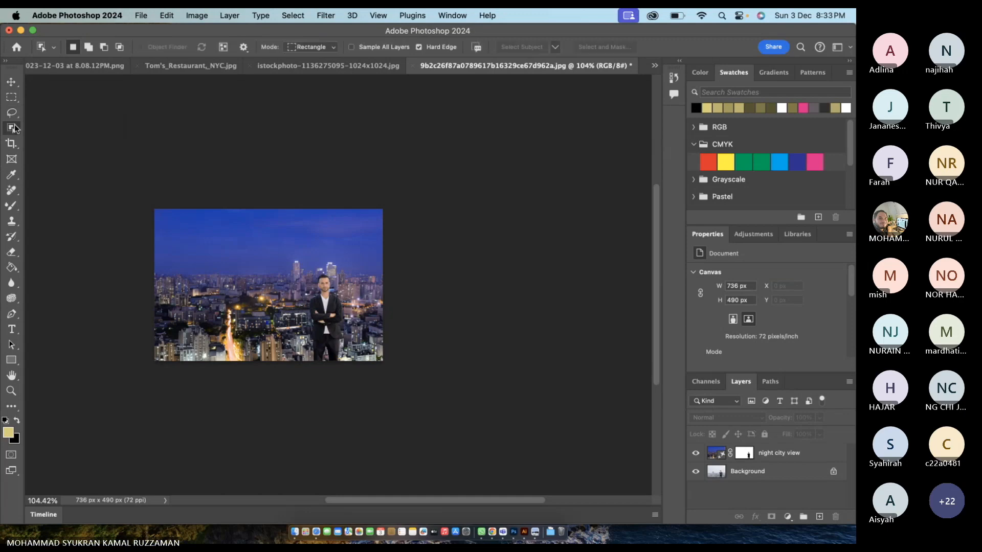
left_click(51, 131)
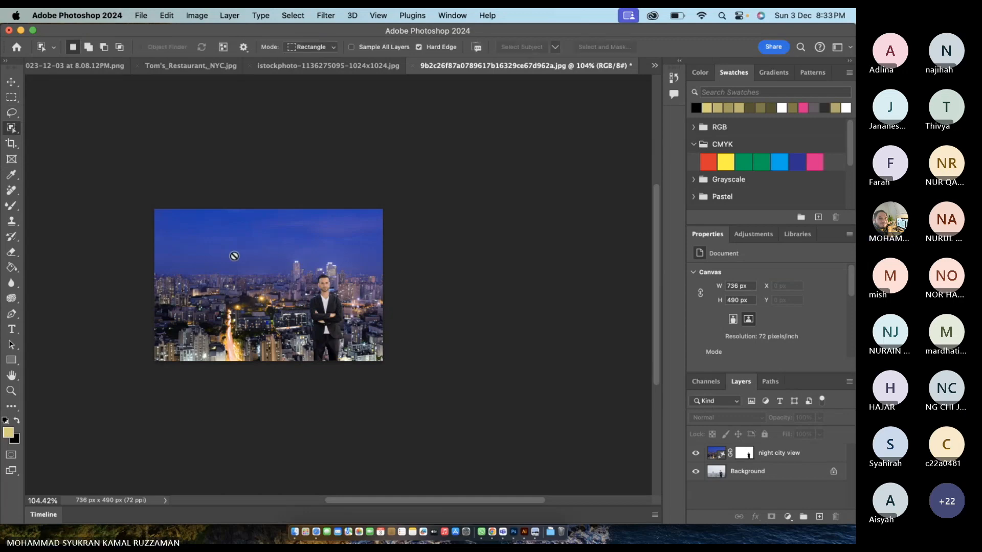
left_click(11, 128)
left_click(45, 134)
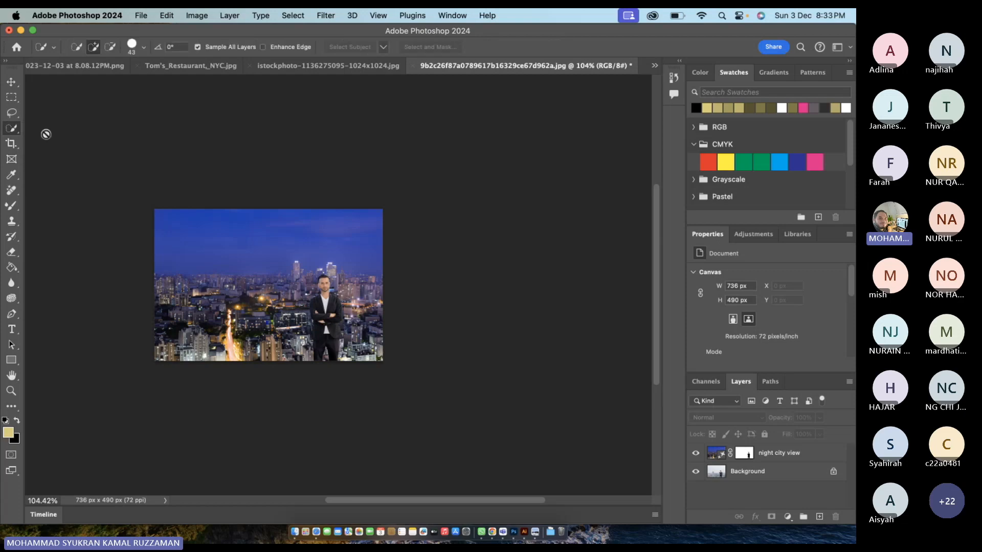
left_click(11, 129)
left_click(47, 124)
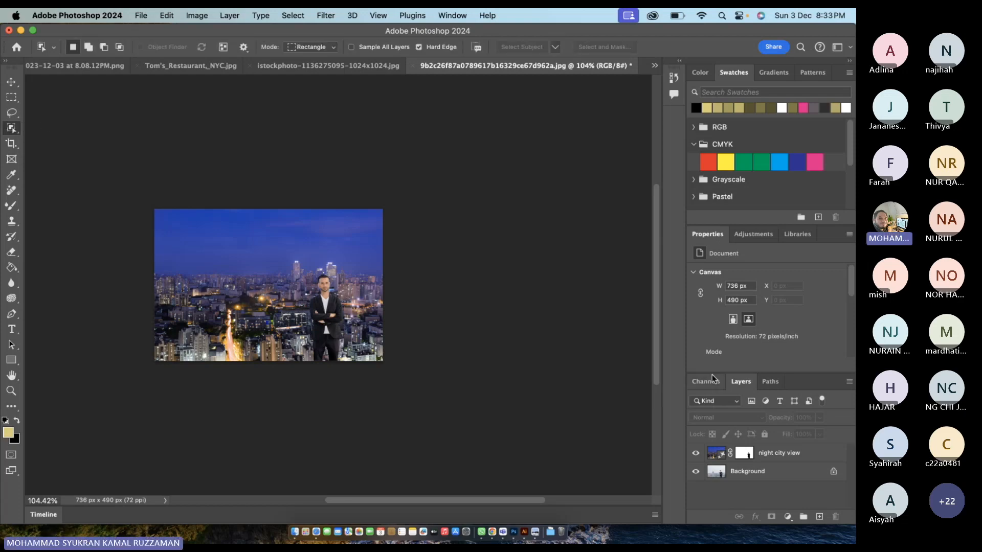
- Select the whole night sky above the skyline on the "night city view" layer with the Object Selection tool
left_click(750, 450)
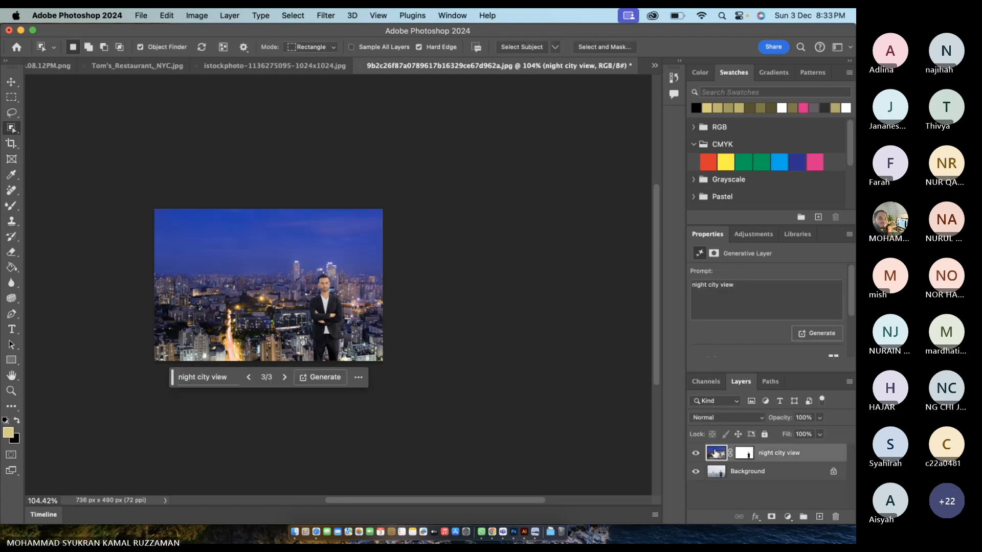
left_click(292, 250)
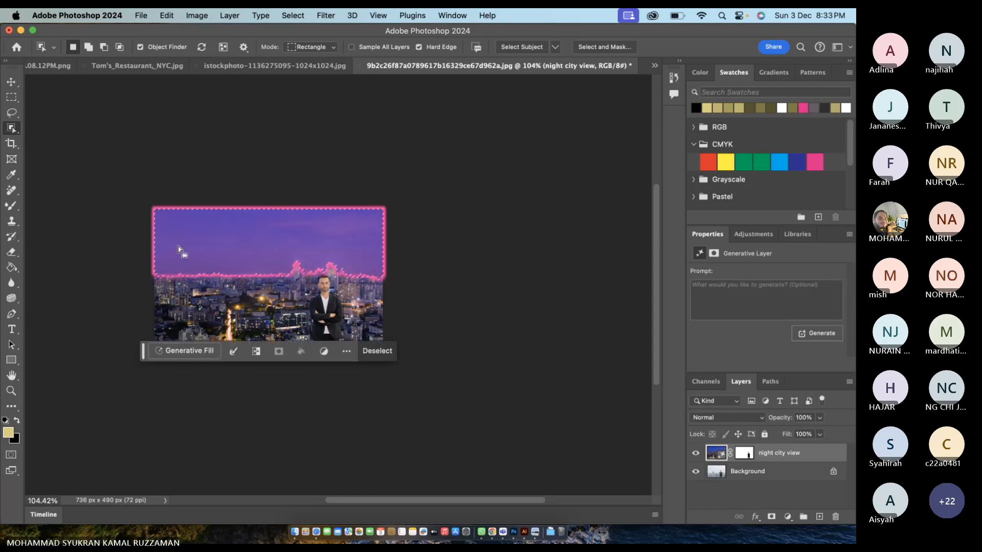
key("shift+super+i")
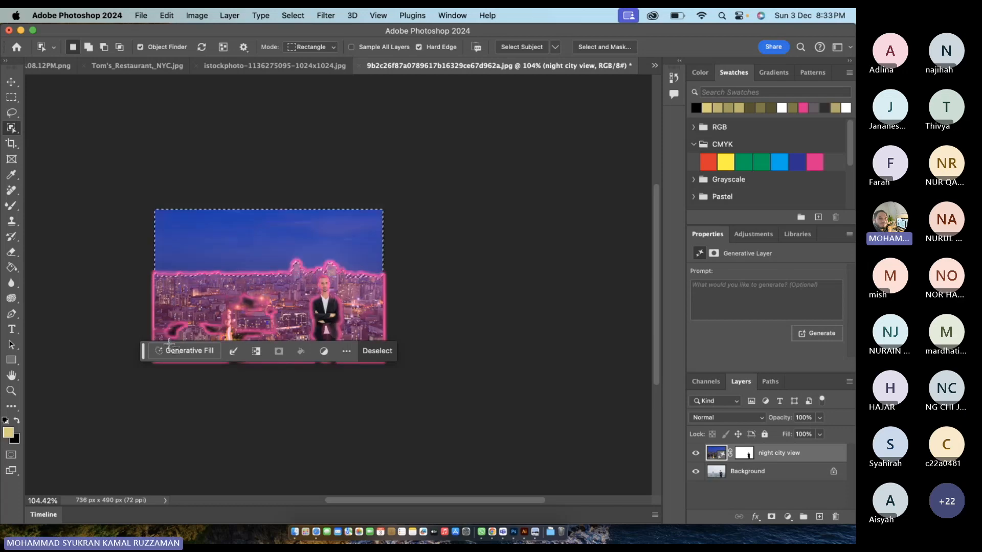
- Run Generative Fill on the sky selection with the prompt "night sky with aurora" and inspect the result up close
left_click(186, 351)
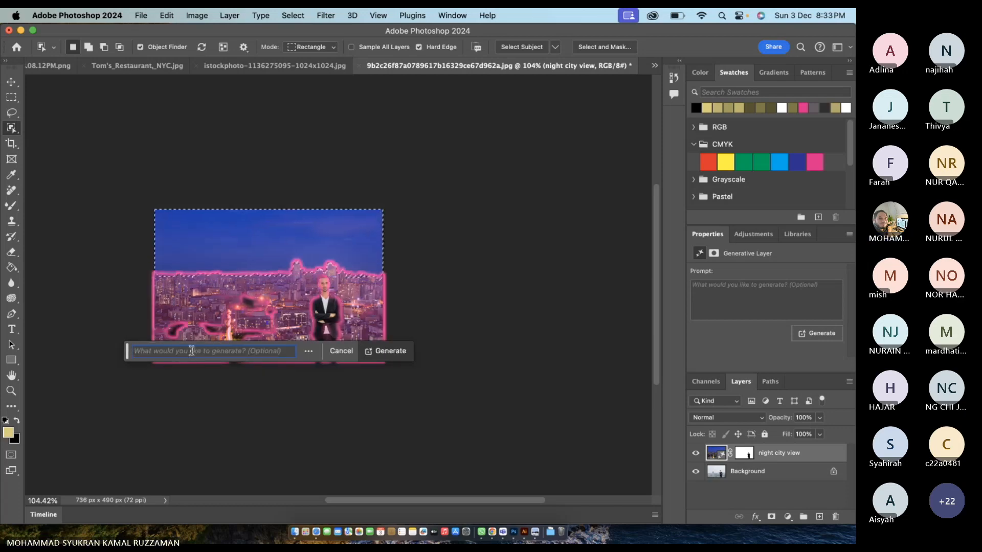
type("night")
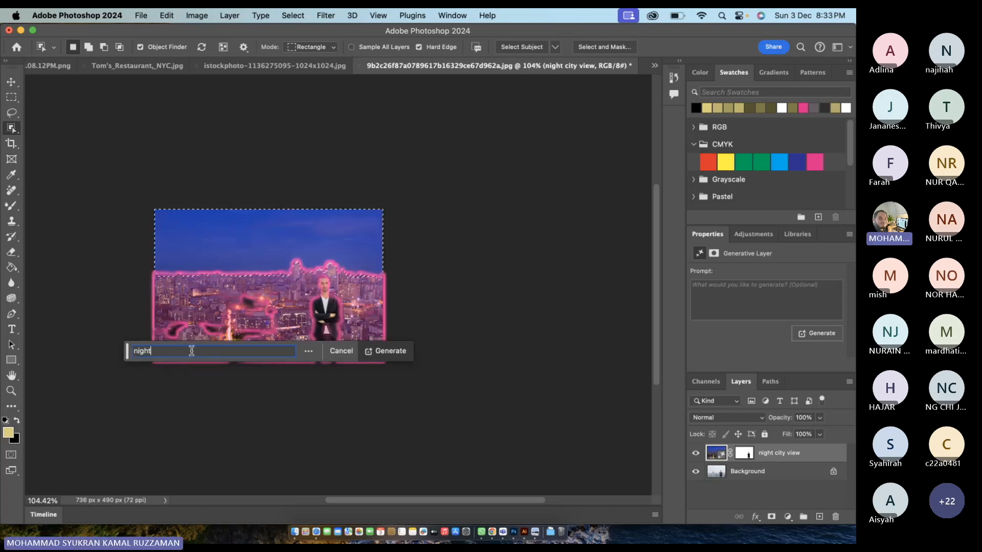
type(" sk")
type("wi")
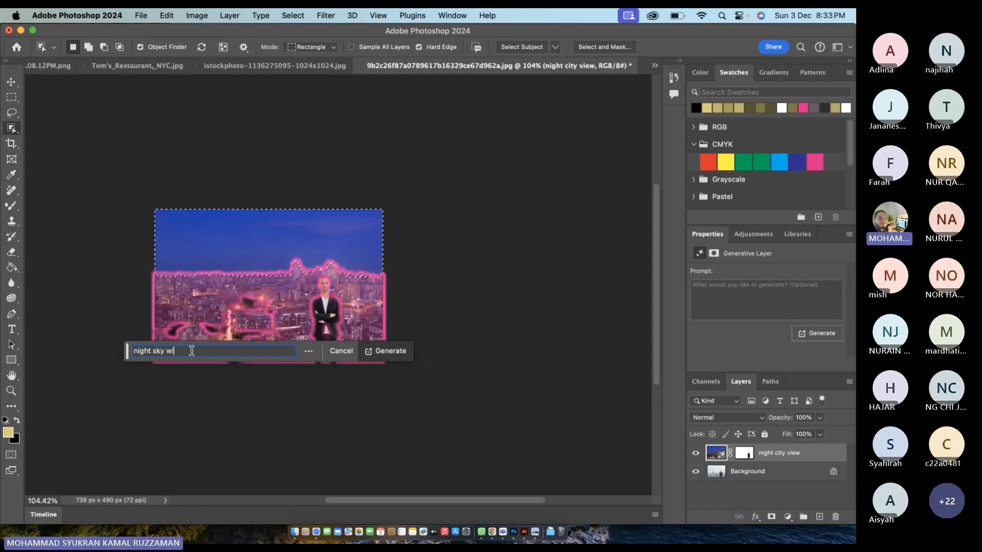
type("th aurora")
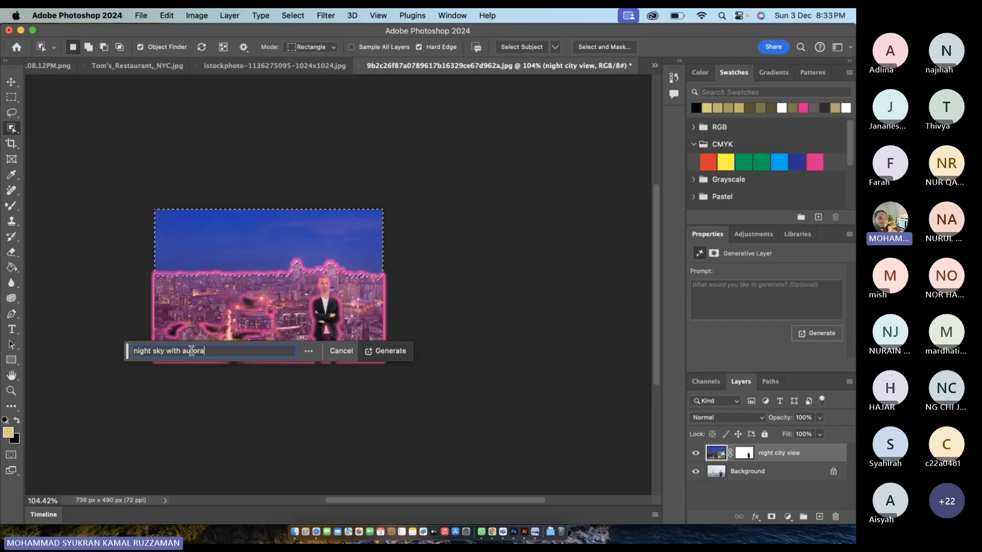
key("Return")
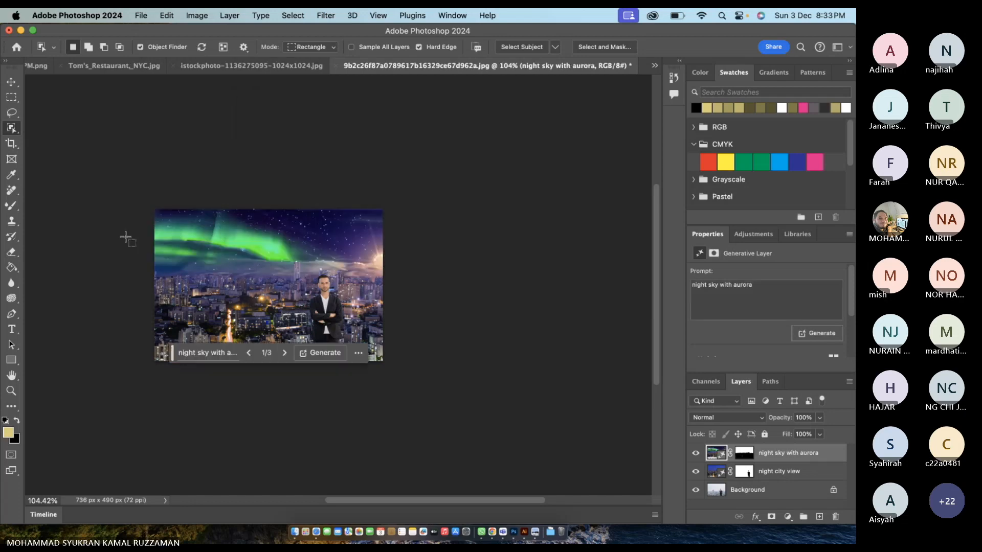
scroll(126, 237, "up", 2)
scroll(229, 259, "up", 3)
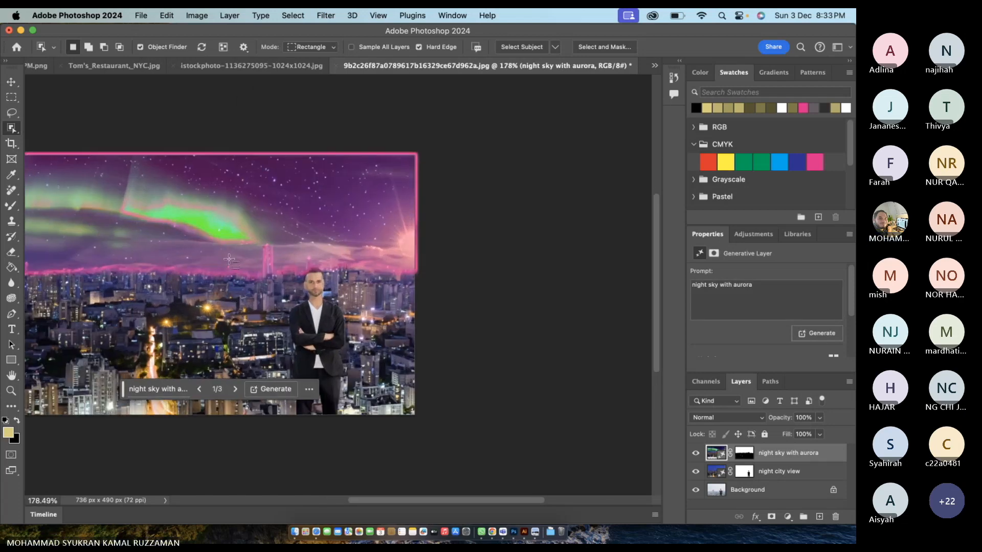
- Compare the "night sky with aurora" variations, keep the third one with green aurora above the mountains, and deselect the layer
scroll(229, 259, "left", 5)
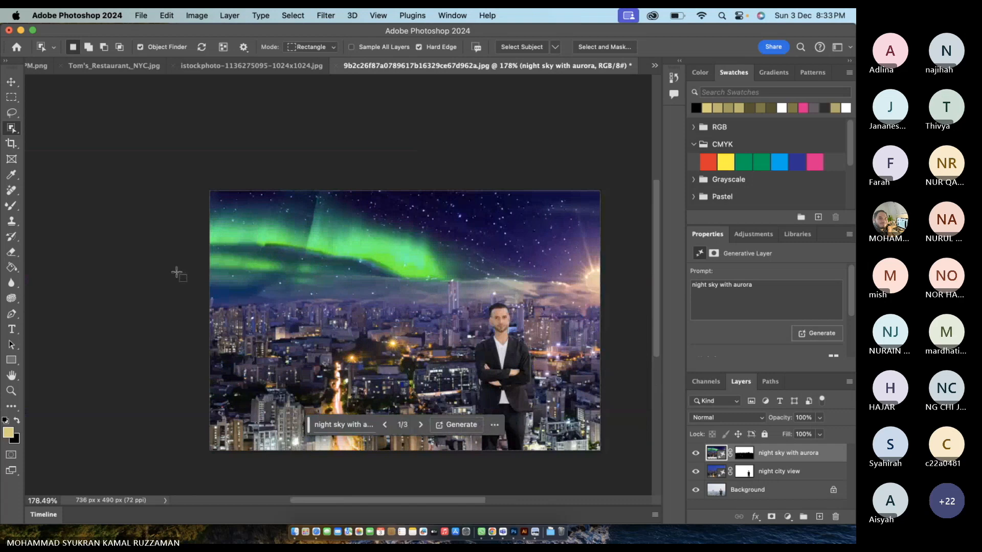
scroll(176, 272, "up", 1)
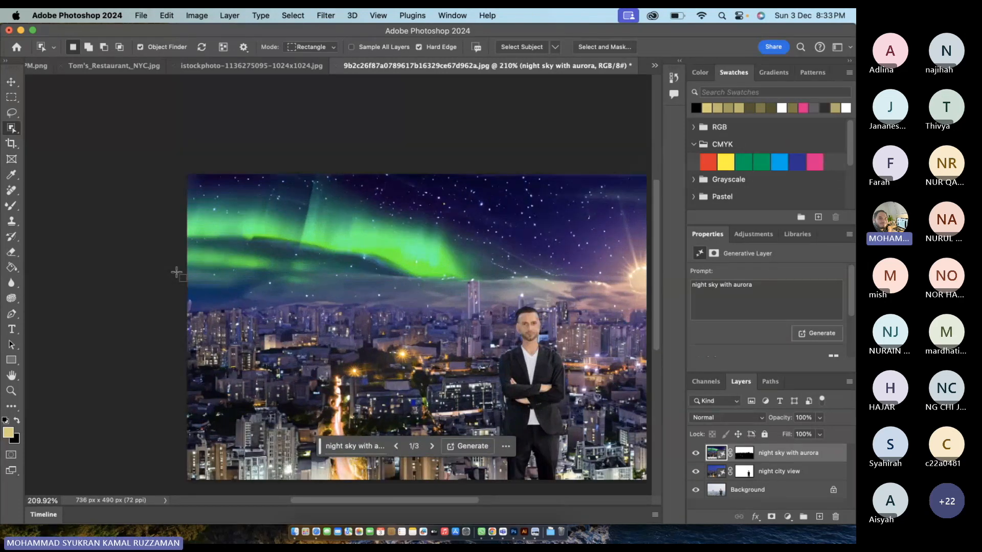
scroll(177, 272, "right", 4)
scroll(177, 272, "down", 1)
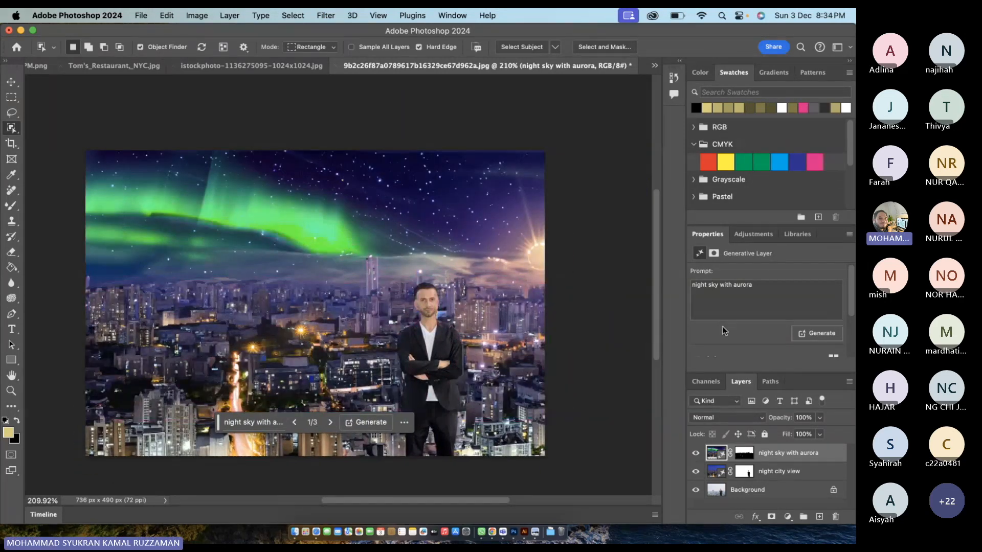
scroll(722, 326, "down", 2)
scroll(763, 353, "down", 1)
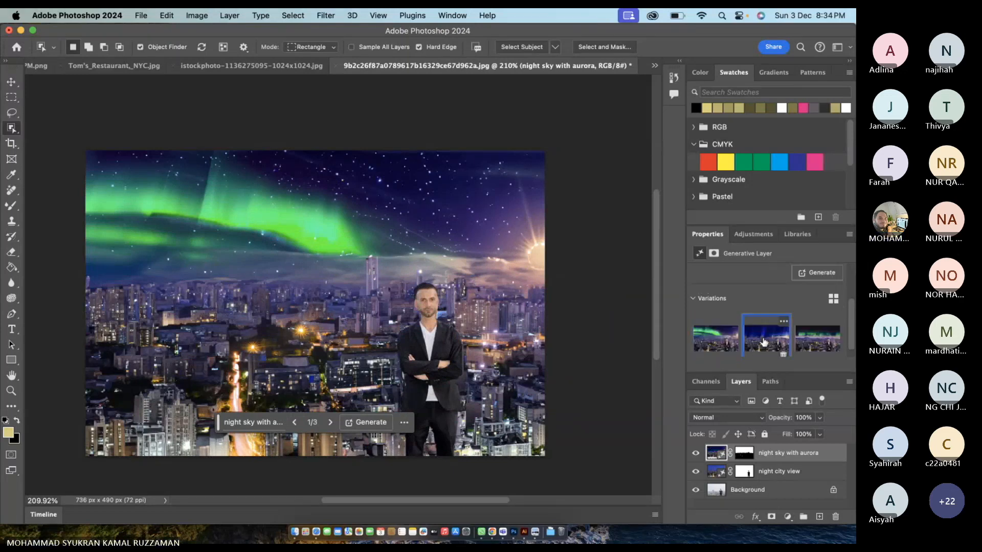
left_click(763, 342)
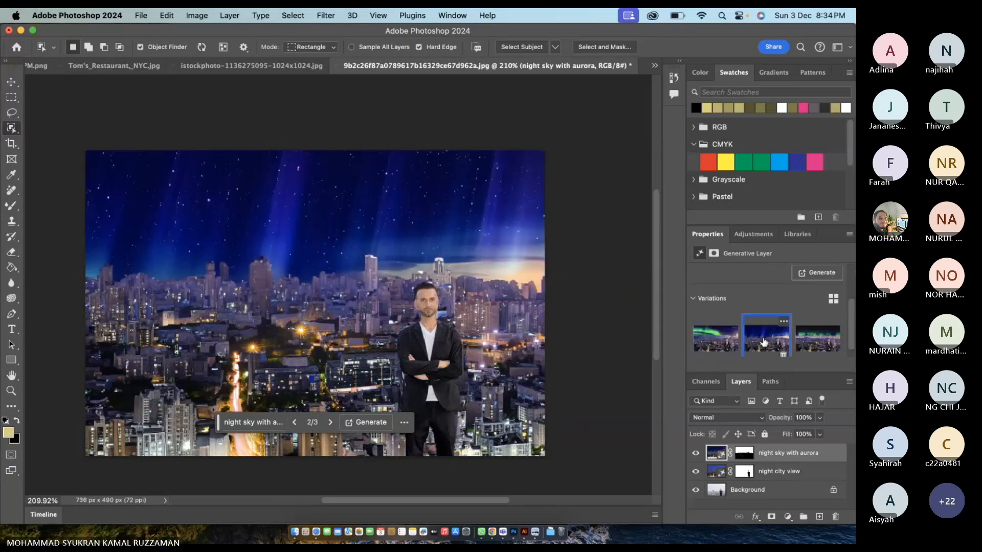
left_click(826, 341)
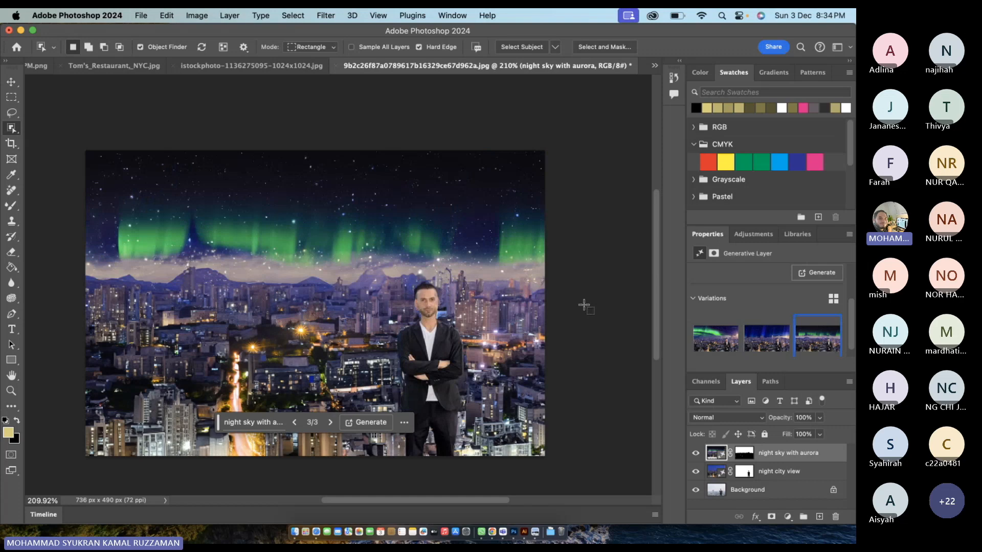
left_click(11, 83)
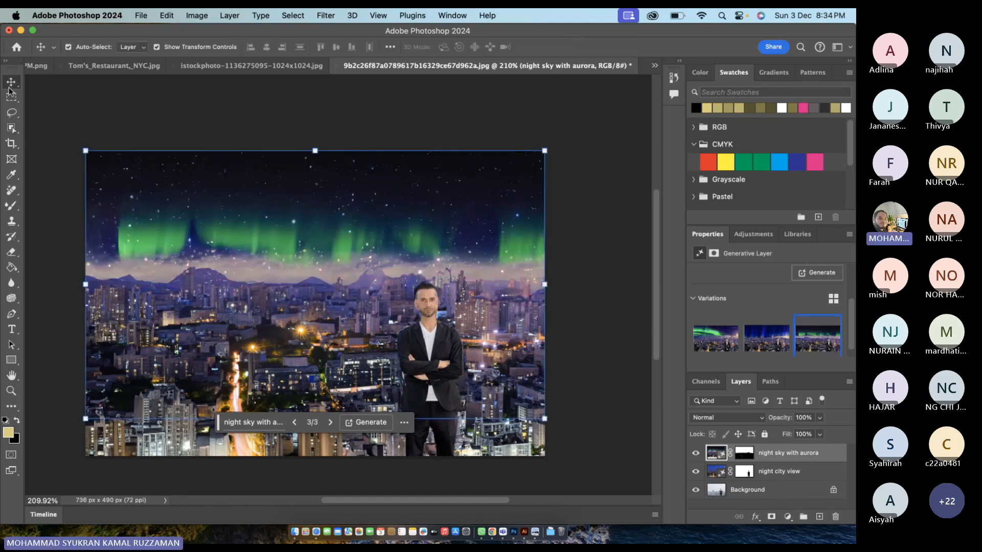
left_click(57, 121)
- Examine the composite of the suited man, the night city and the aurora sky, checking how they blend
scroll(132, 167, "down", 2)
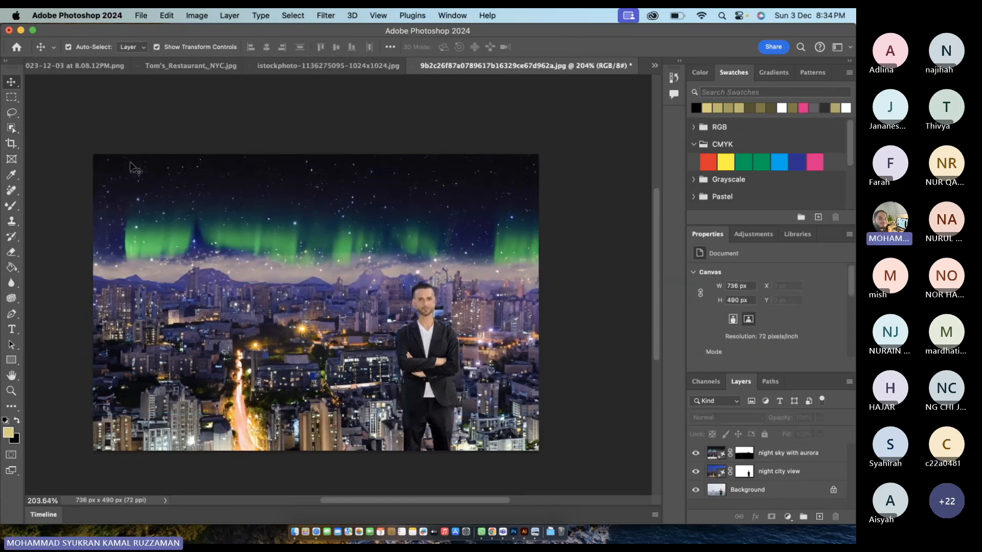
scroll(131, 167, "up", 1)
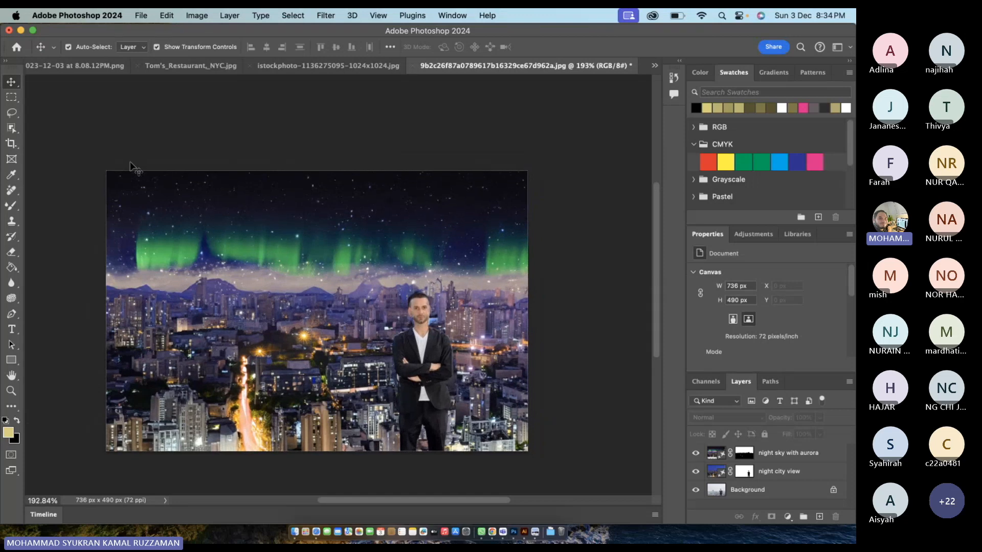
scroll(132, 168, "down", 1)
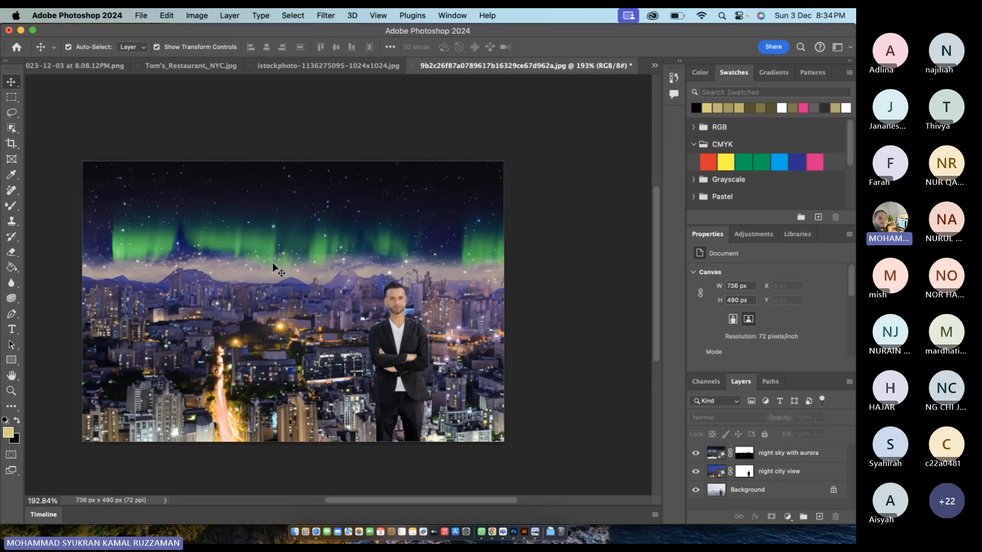
scroll(272, 263, "down", 2)
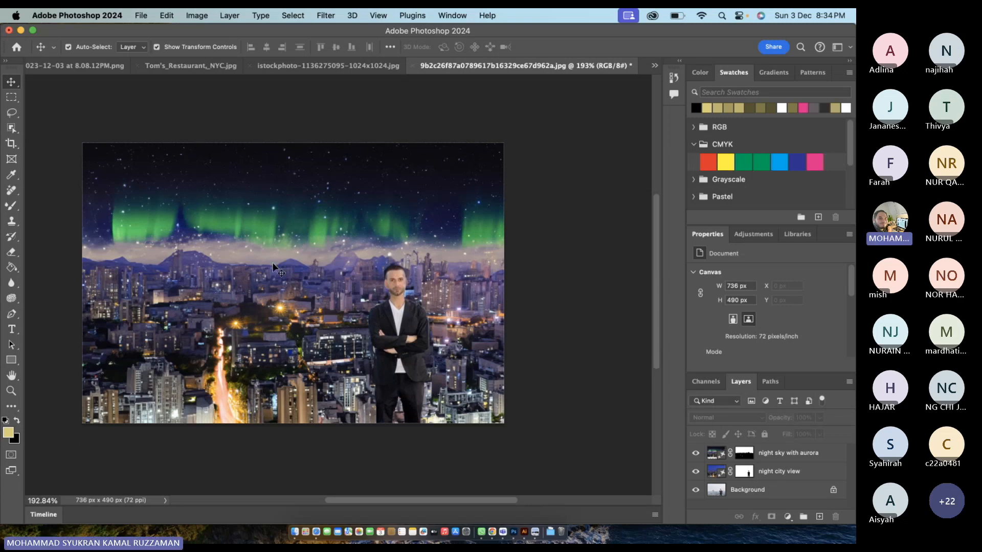
scroll(273, 266, "left", 1)
scroll(275, 266, "left", 1)
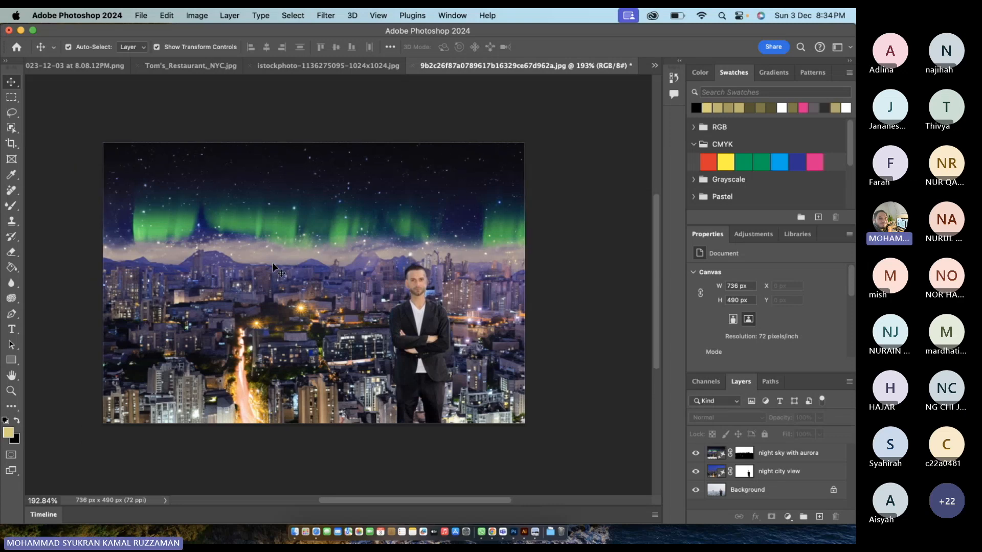
scroll(273, 264, "down", 1)
scroll(273, 265, "left", 3)
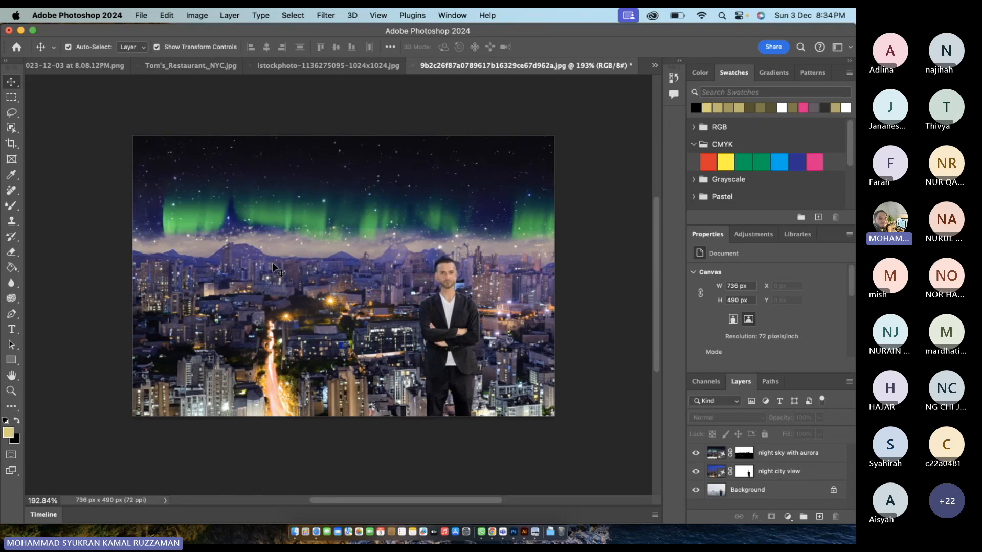
scroll(273, 266, "left", 1)
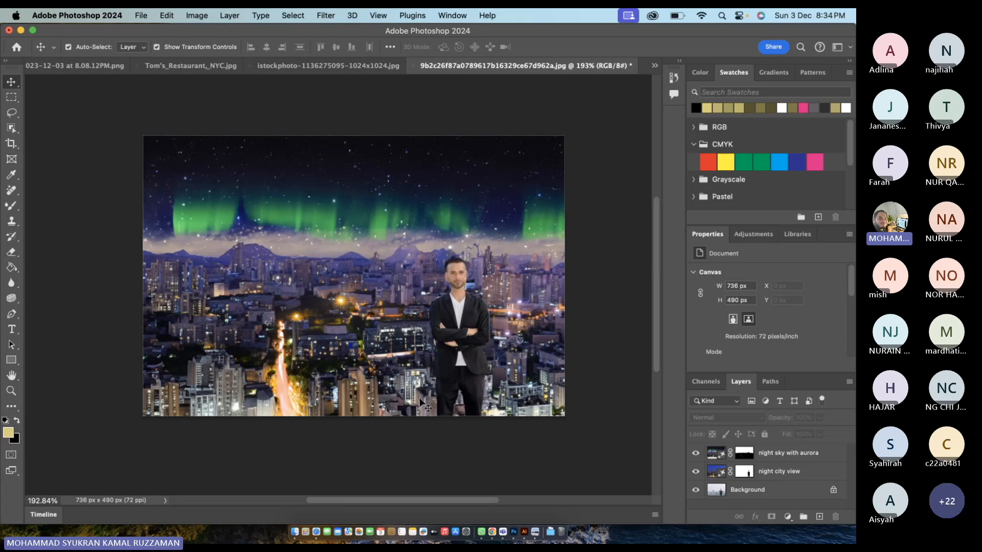
scroll(369, 375, "right", 2)
scroll(366, 369, "left", 3)
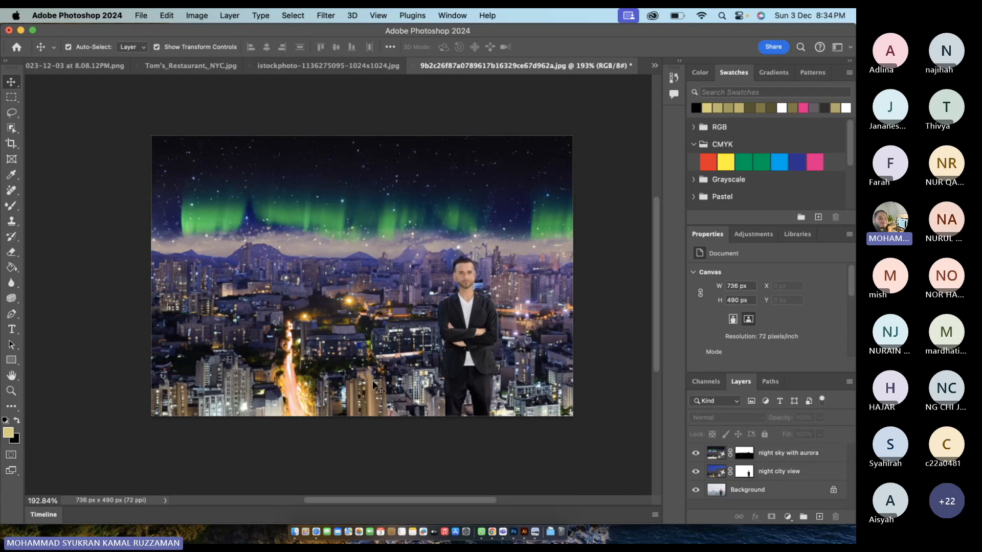
scroll(201, 280, "right", 1)
scroll(201, 280, "up", 1)
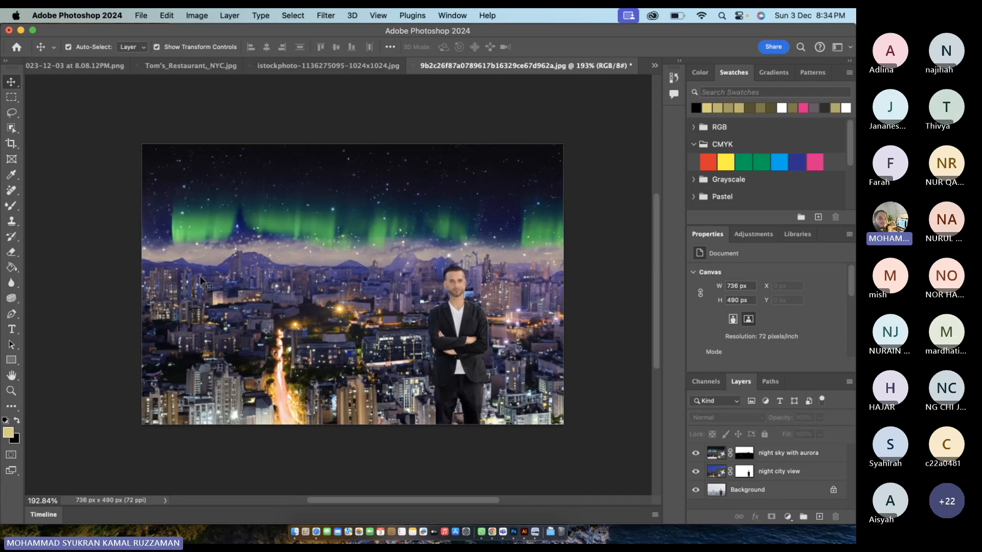
scroll(200, 280, "up", 1)
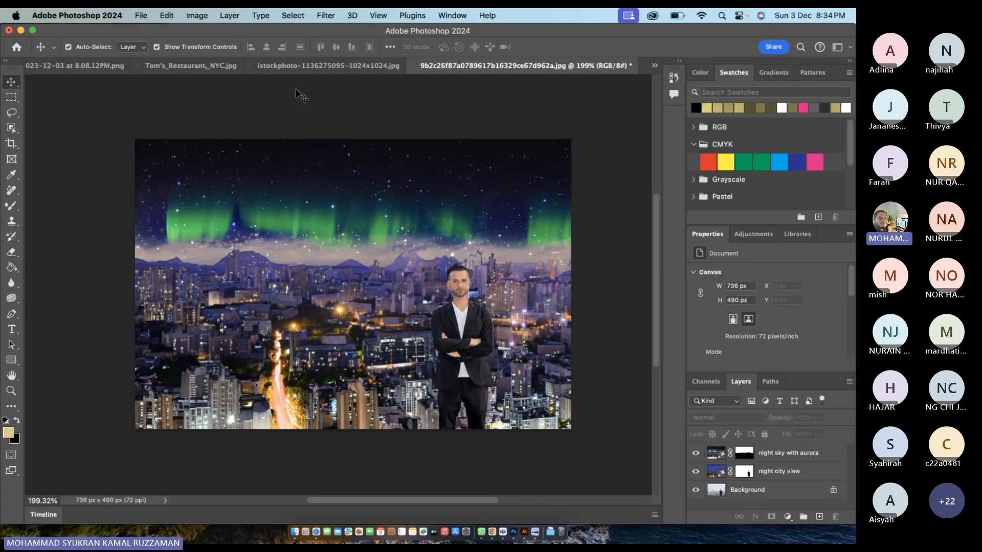
scroll(716, 327, "down", 3)
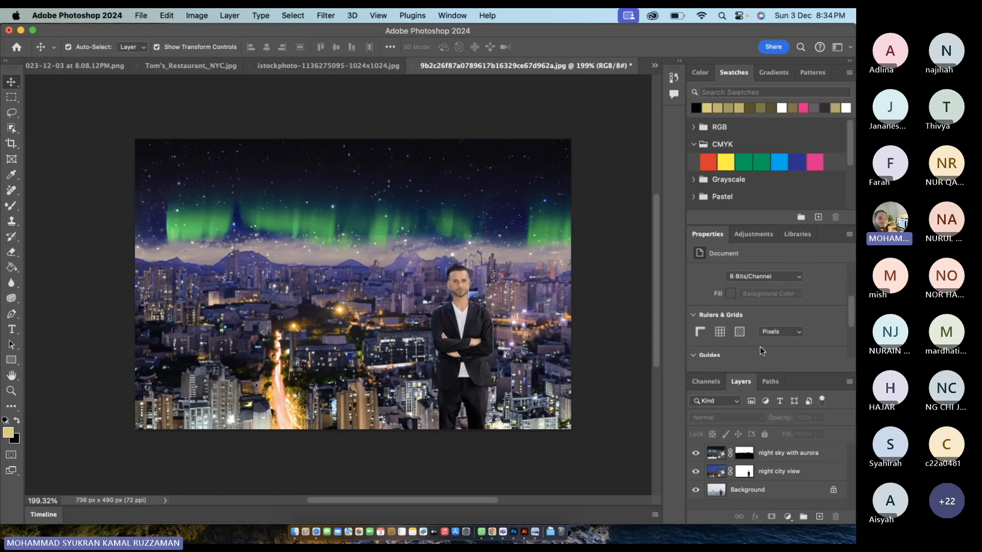
scroll(760, 347, "up", 1)
scroll(760, 346, "down", 5)
scroll(550, 360, "up", 5)
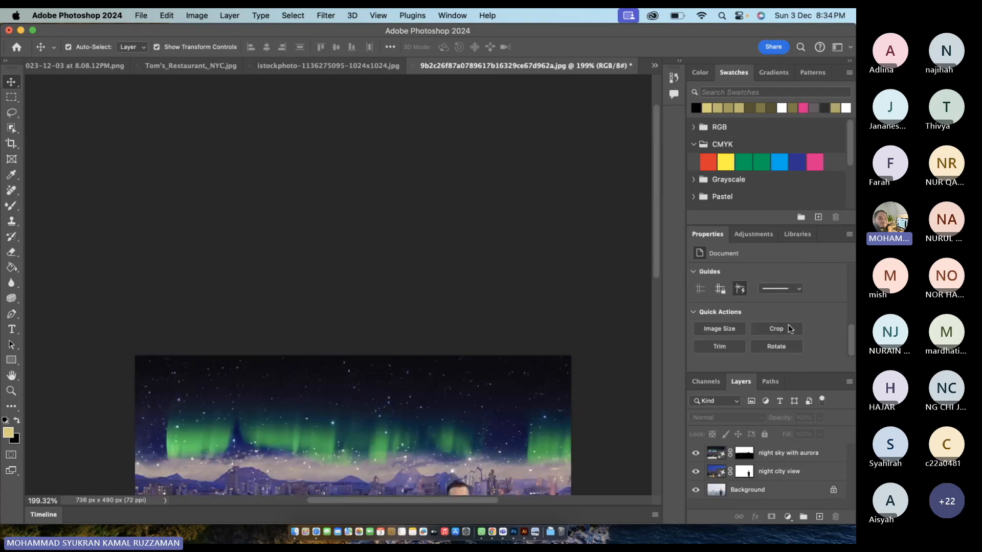
scroll(548, 360, "down", 3)
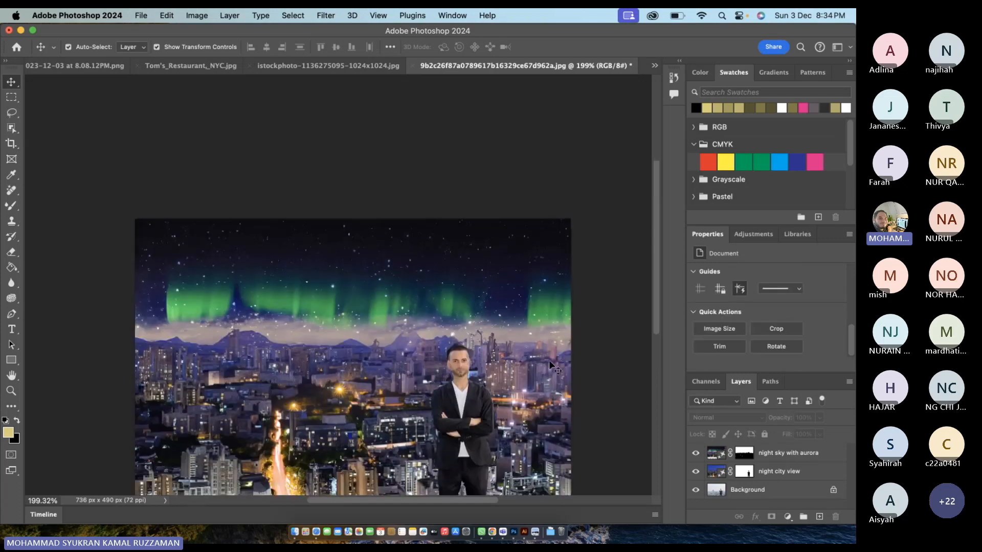
scroll(549, 362, "down", 4)
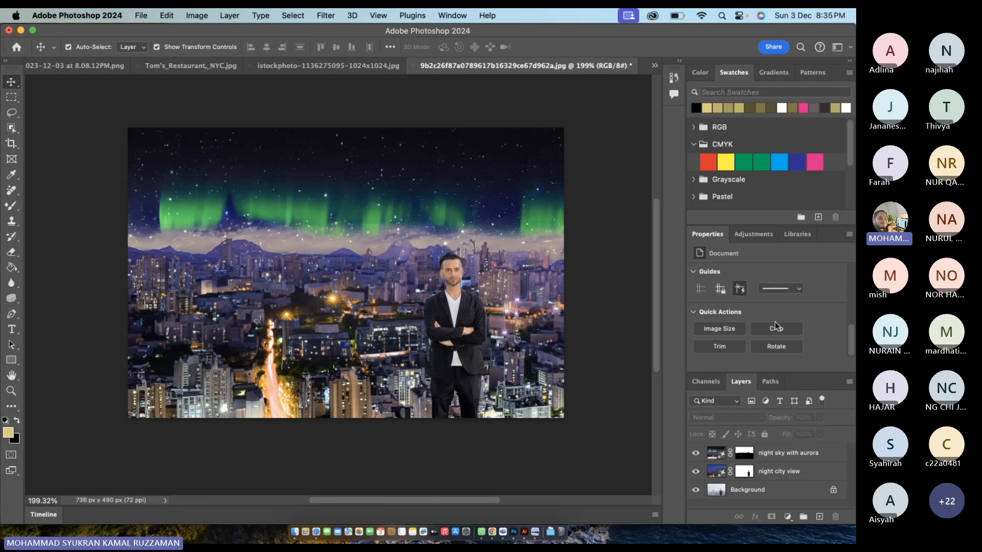
left_click(750, 236)
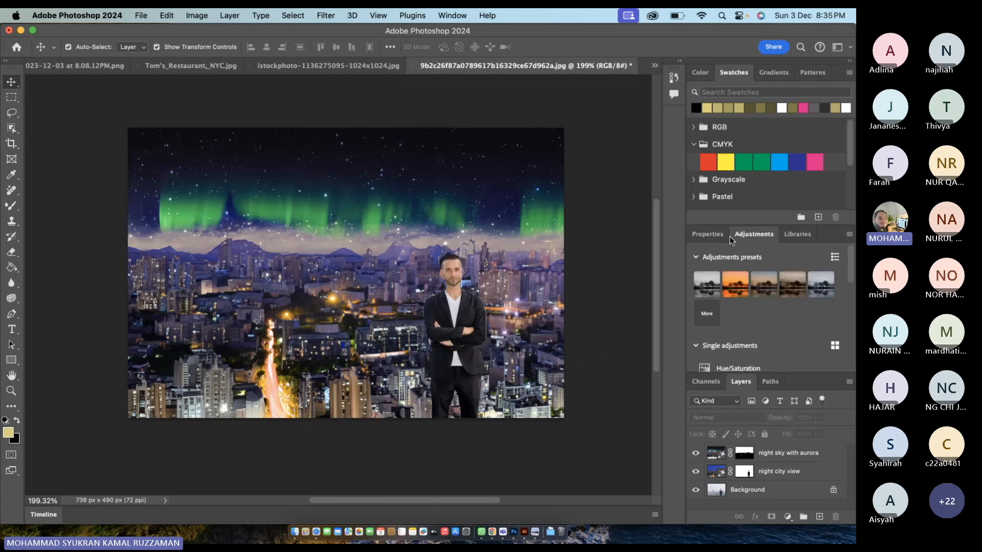
left_click(707, 234)
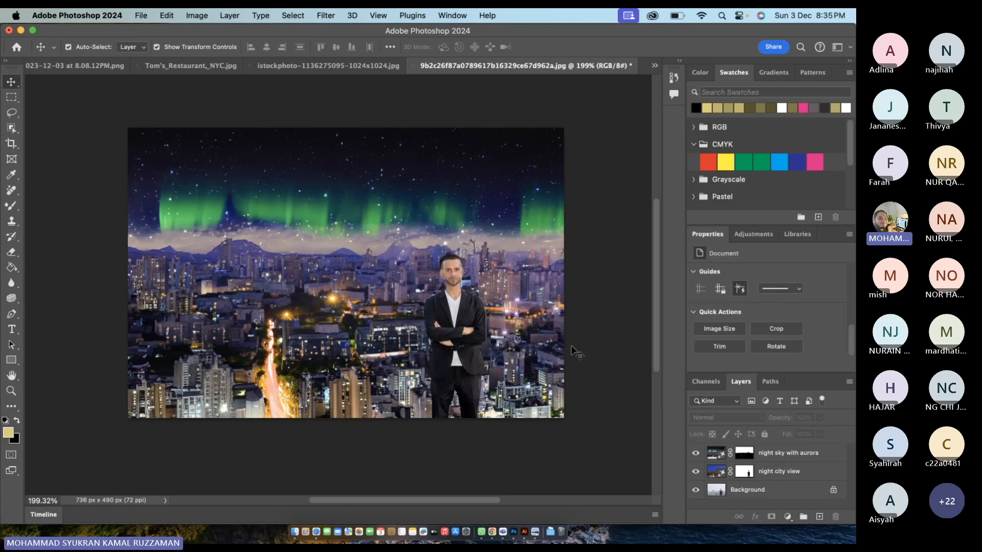
scroll(576, 352, "up", 3)
scroll(576, 352, "right", 1)
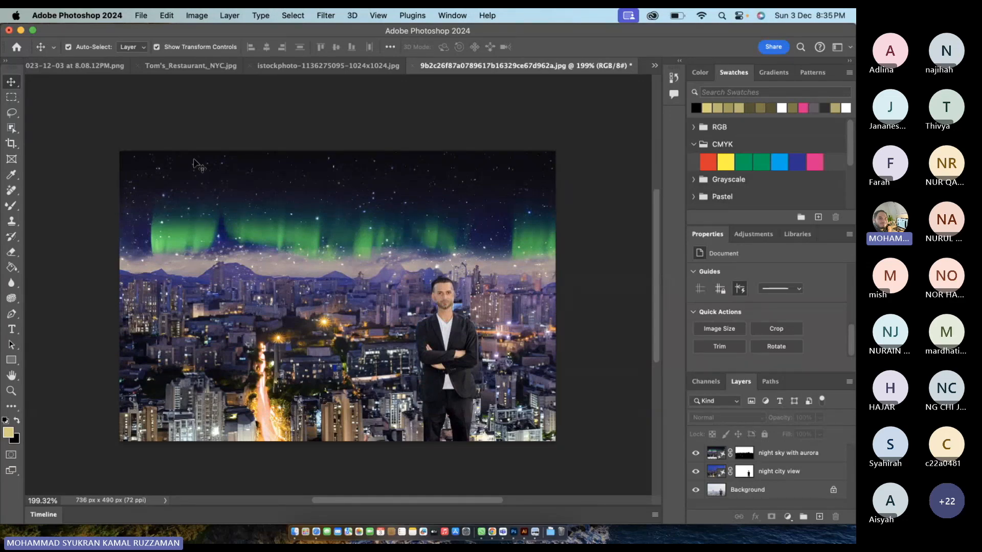
- Switch to the Safari window with Google Images and search for "animation city background"
key("ctrl+Right")
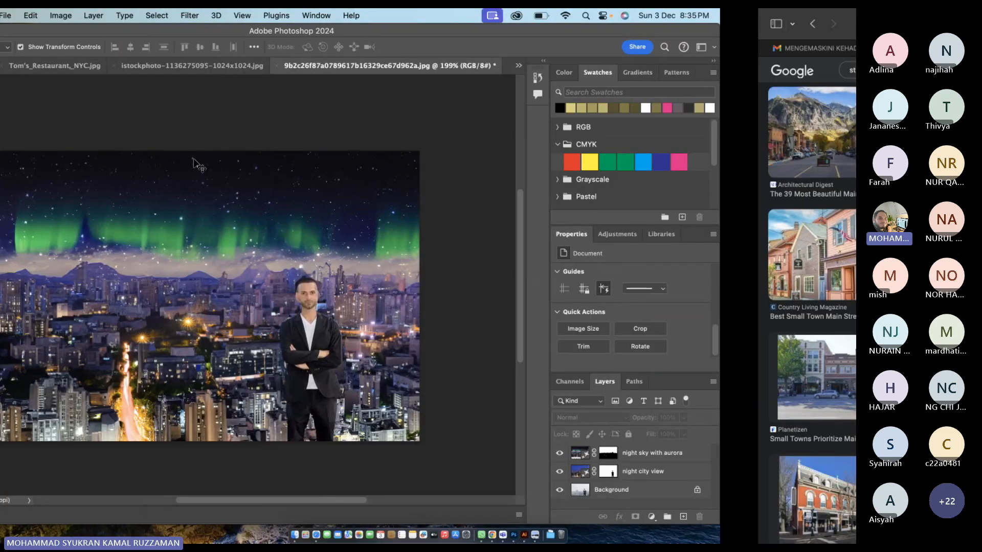
left_click(271, 68)
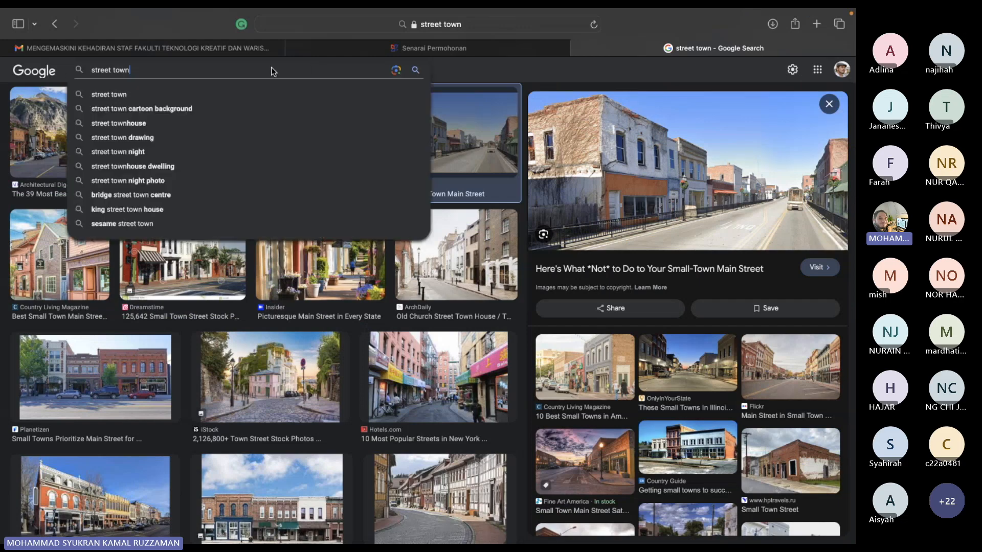
left_click_drag(192, 70, 56, 72)
type("ani")
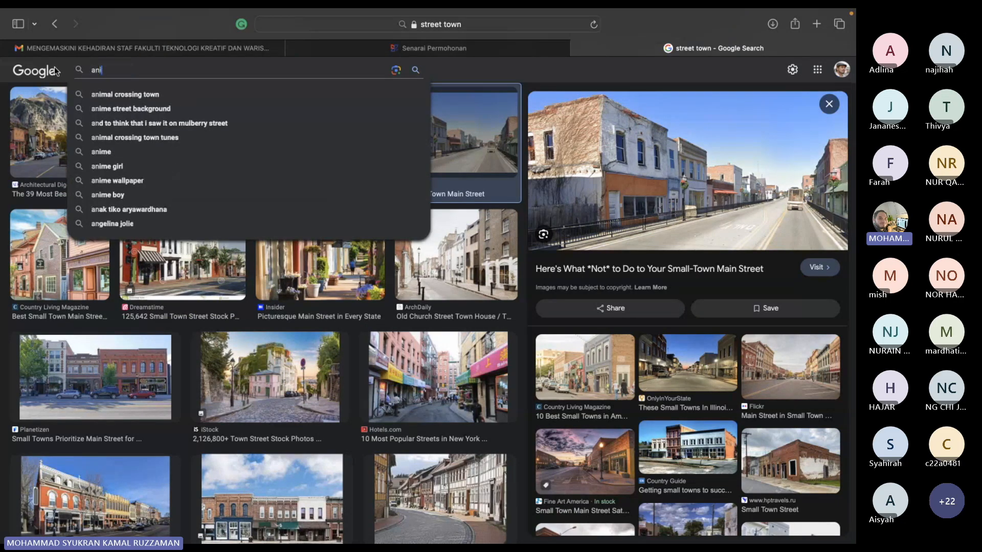
type("mation ci")
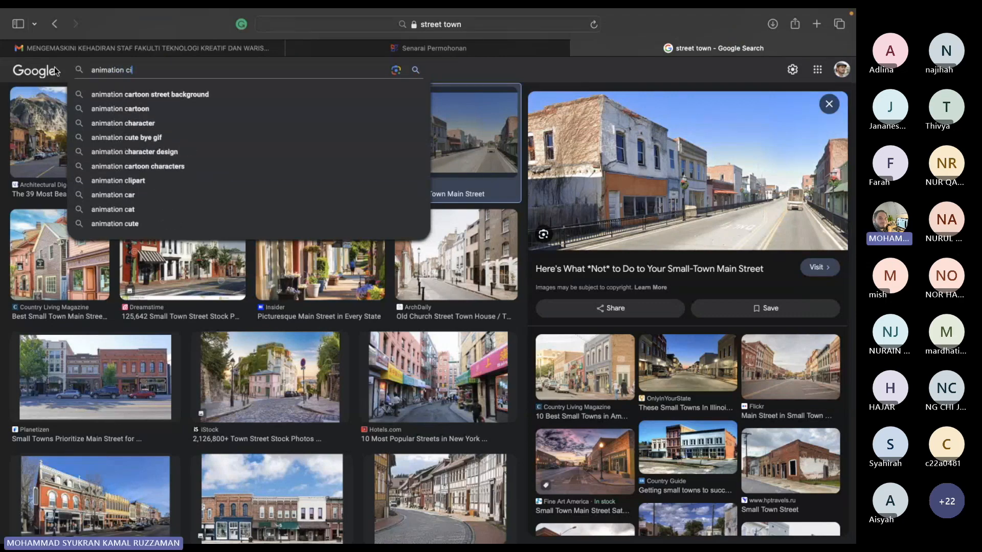
type("ty back")
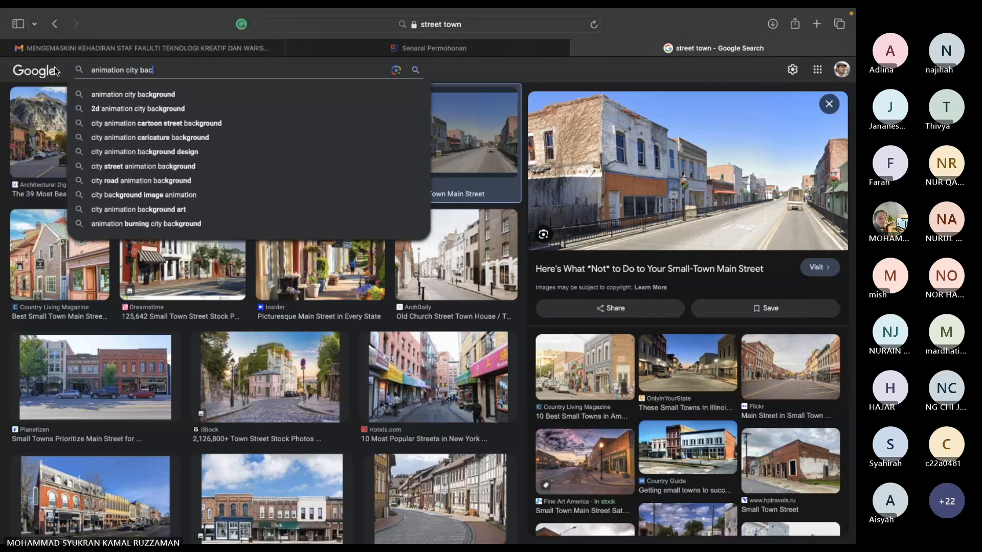
type("ground")
key("Return")
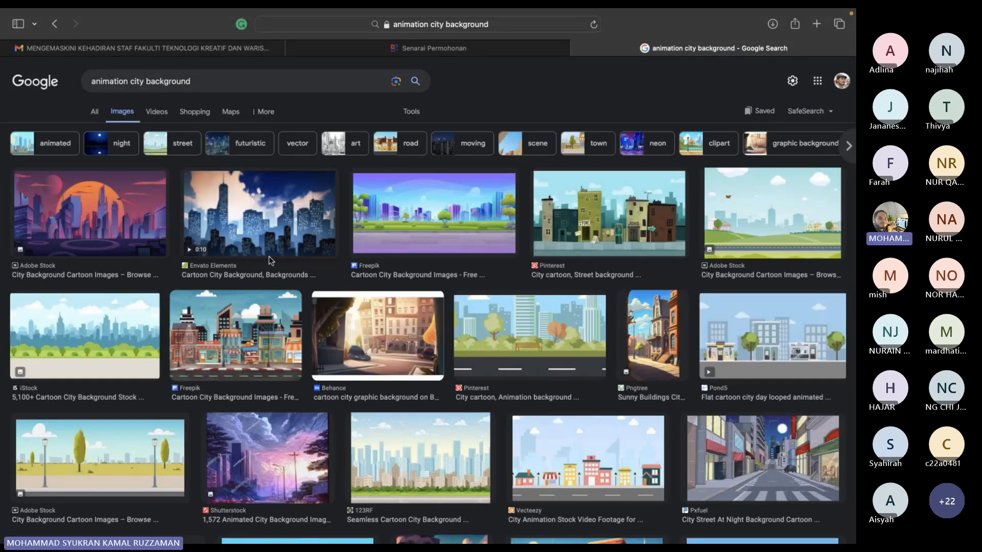
- Save the Adobe Stock cartoon skyline with the orange sun to Downloads and switch back to Photoshop
scroll(269, 256, "down", 2)
scroll(269, 257, "down", 2)
scroll(220, 268, "up", 1)
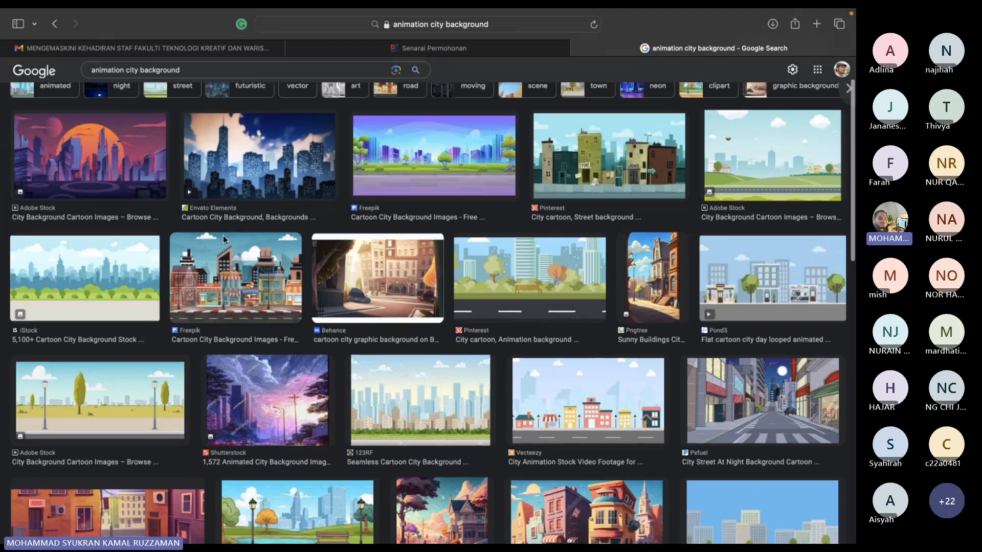
left_click(169, 192)
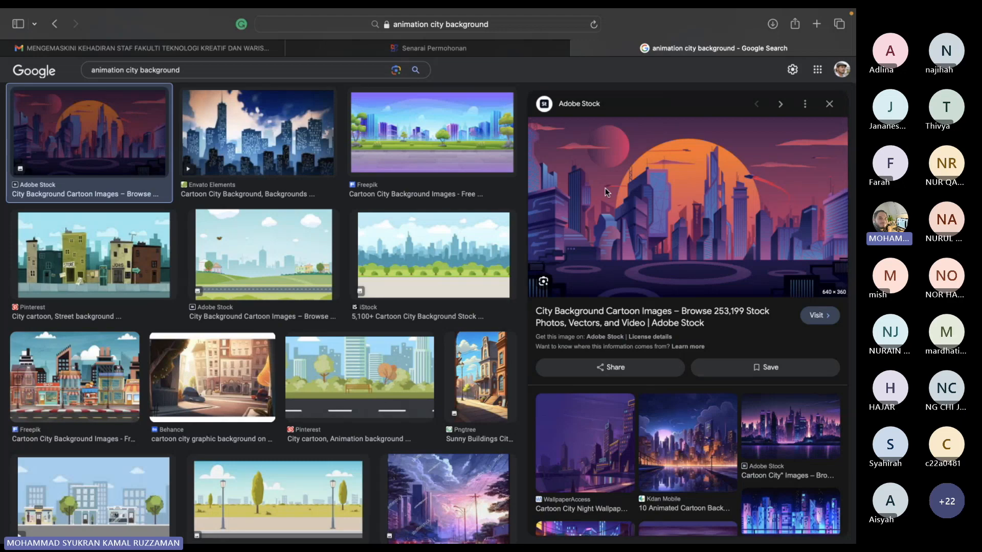
scroll(606, 188, "down", 1)
scroll(648, 188, "up", 1)
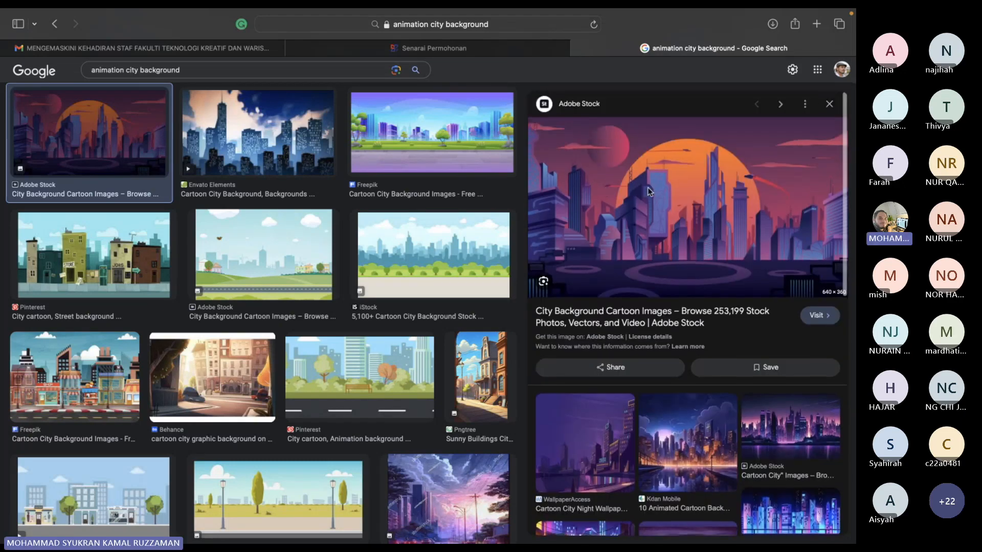
right_click(648, 188)
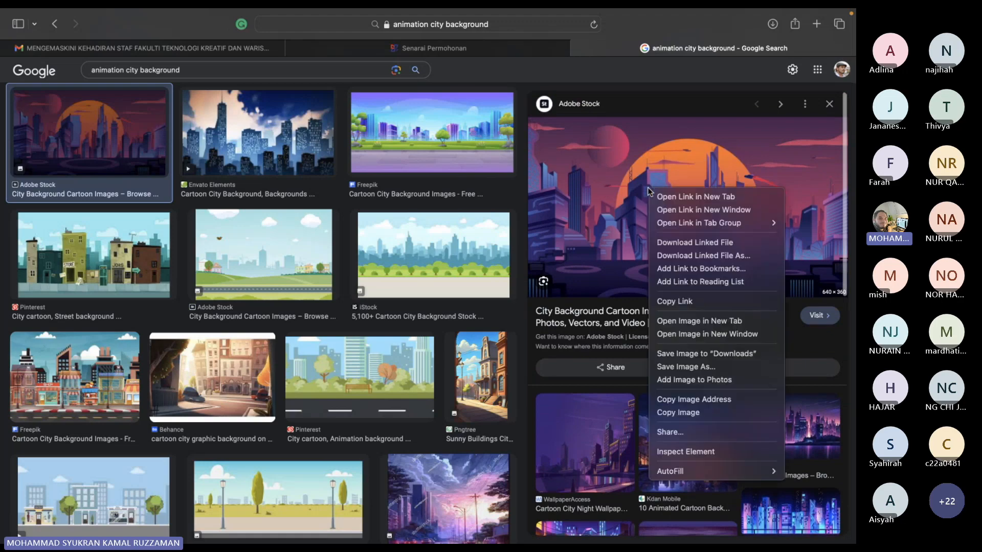
left_click(742, 352)
key("ctrl+Left")
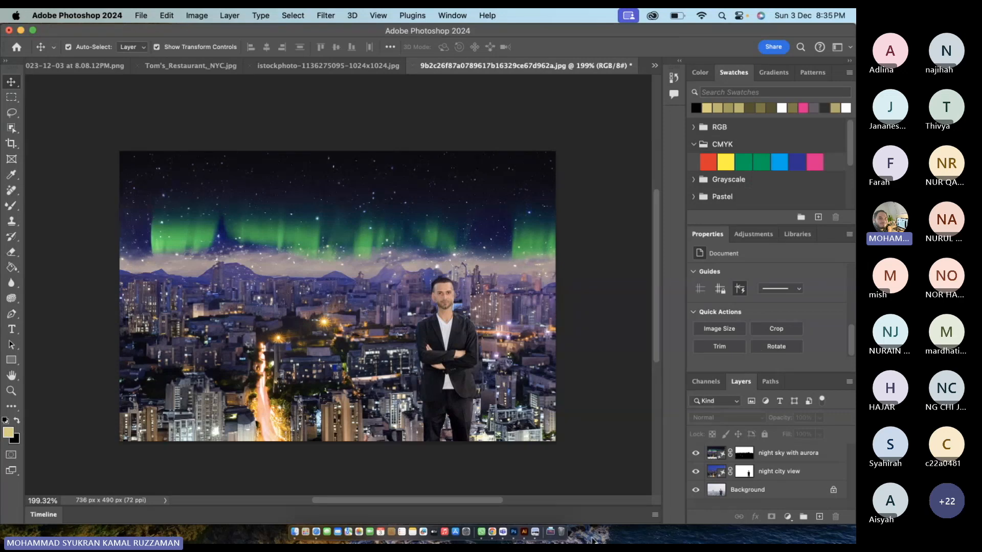
- Place the cartoon skyline image from Downloads into the suited man's composite and commit the placement
left_click(545, 513)
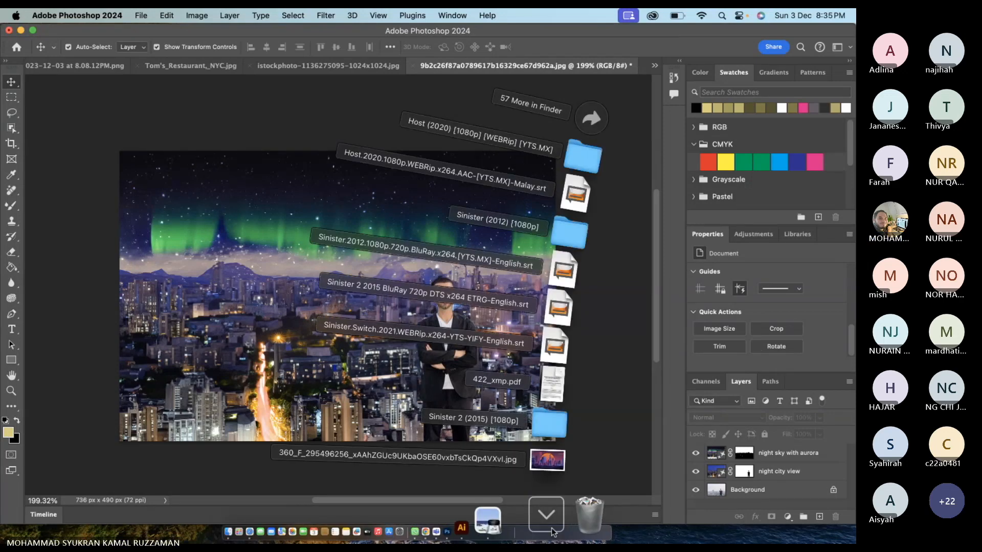
left_click_drag(547, 459, 541, 69)
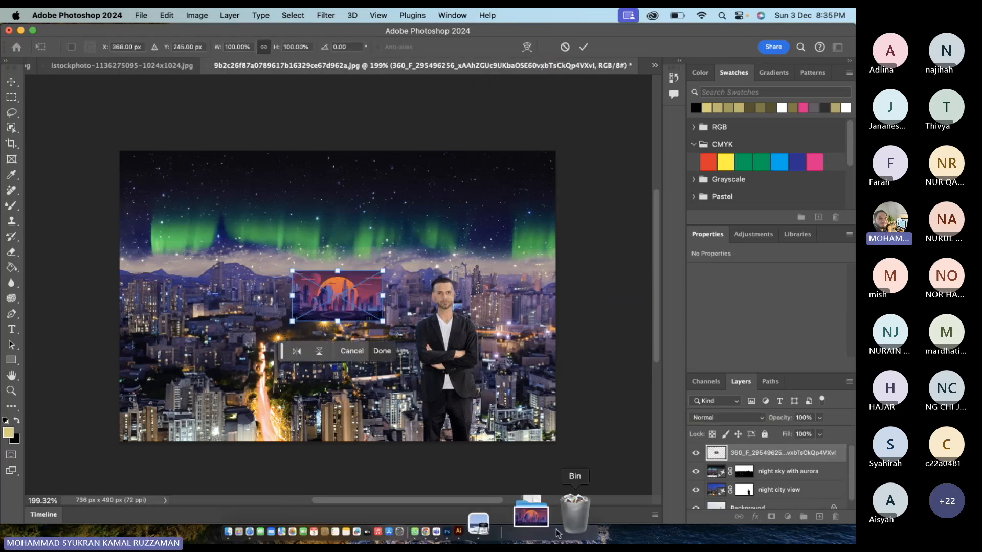
left_click(531, 513)
left_click_drag(569, 460, 514, 48)
key("Return")
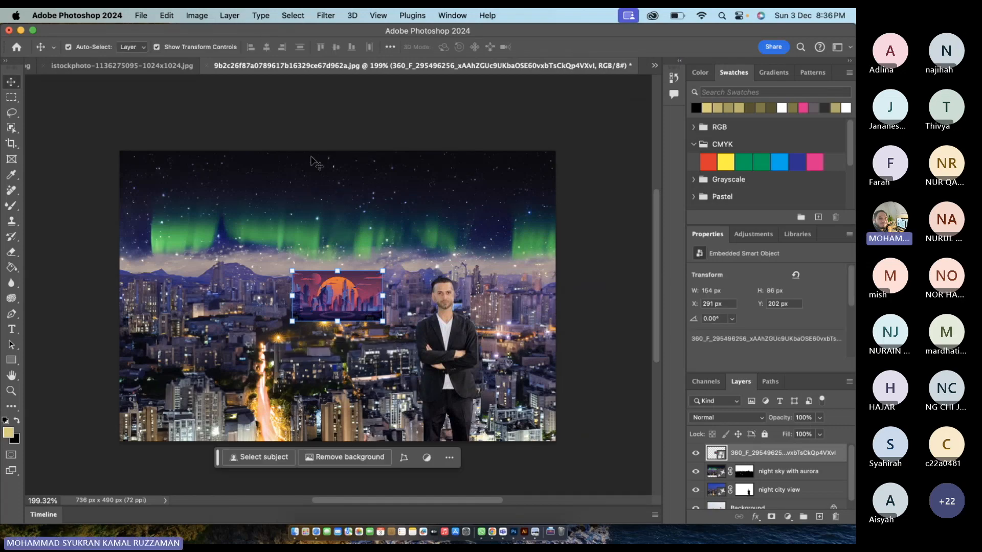
- Switch to the Finder window and open the skyline JPEG from Downloads as its own document in Adobe Photoshop 2024
mouse_move(1, 542)
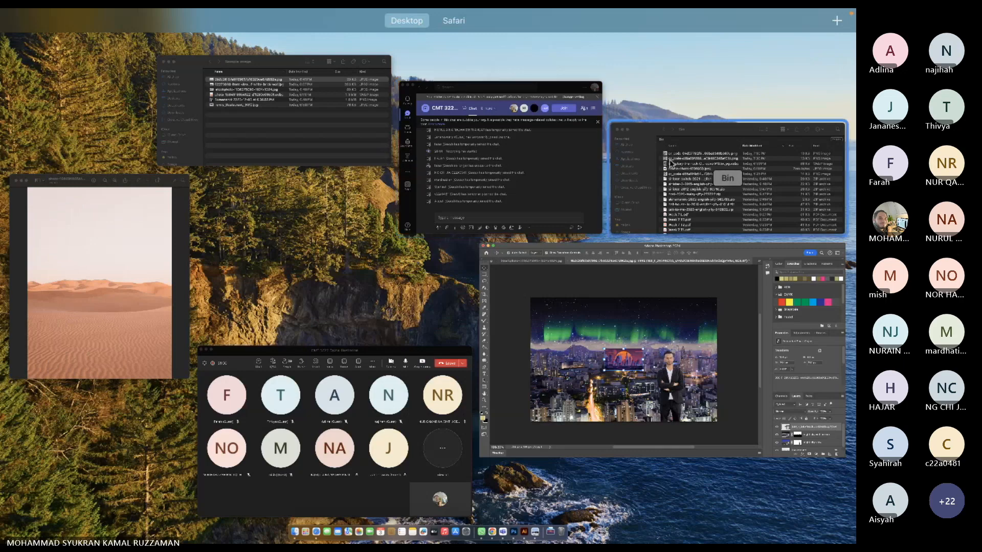
left_click(670, 162)
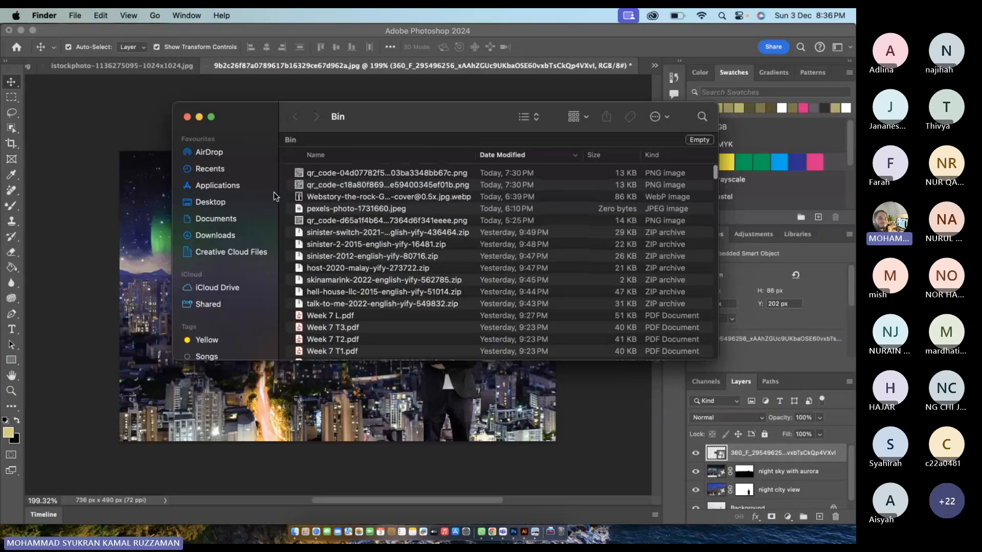
left_click(234, 237)
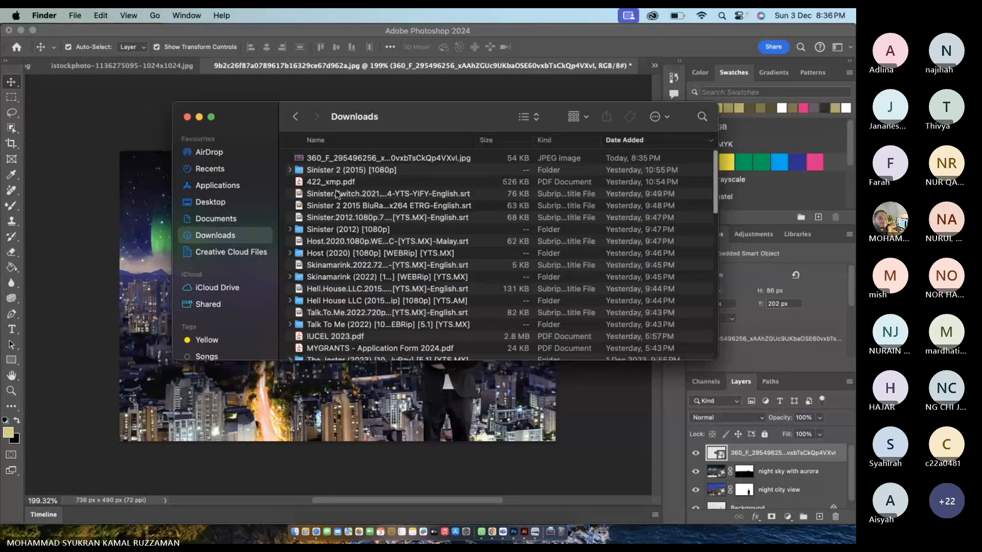
right_click(339, 158)
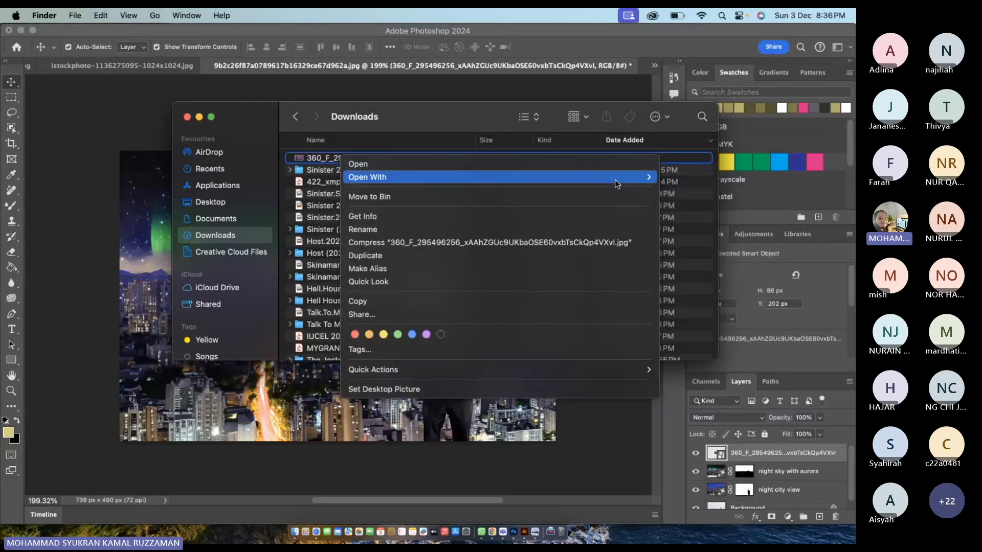
mouse_move(652, 187)
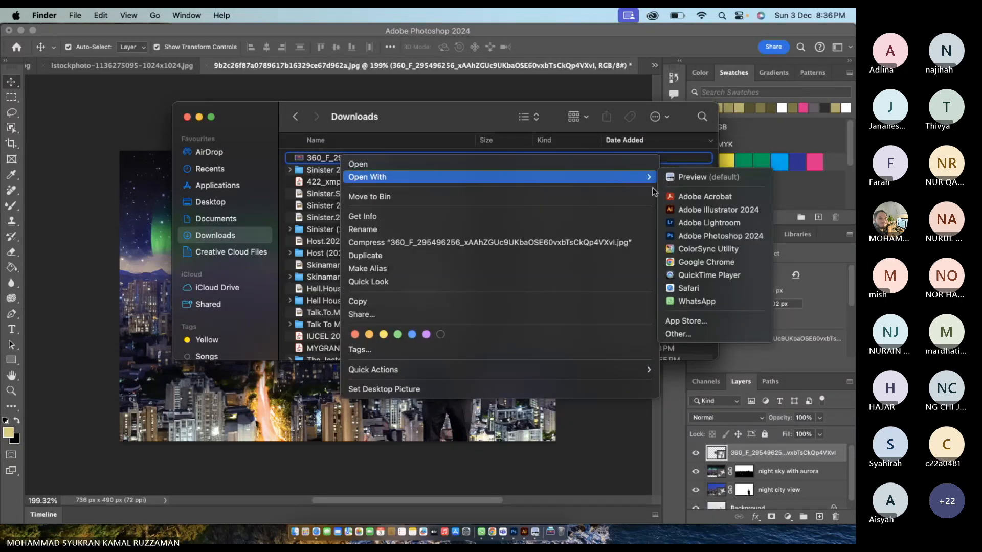
left_click(704, 235)
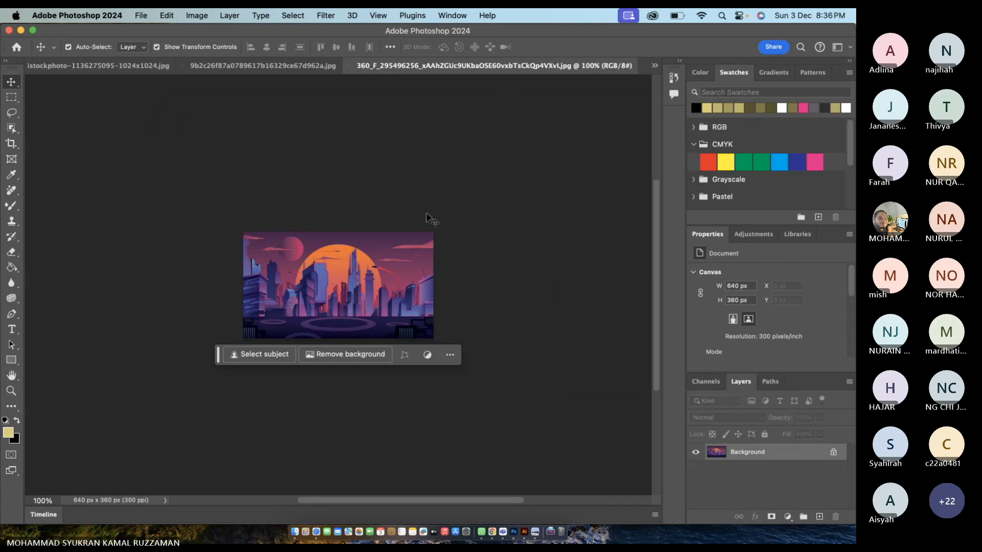
- Open the Image Size settings for the skyline and fit it to the 1366 x 768 px 72 ppi preset
scroll(347, 266, "up", 5)
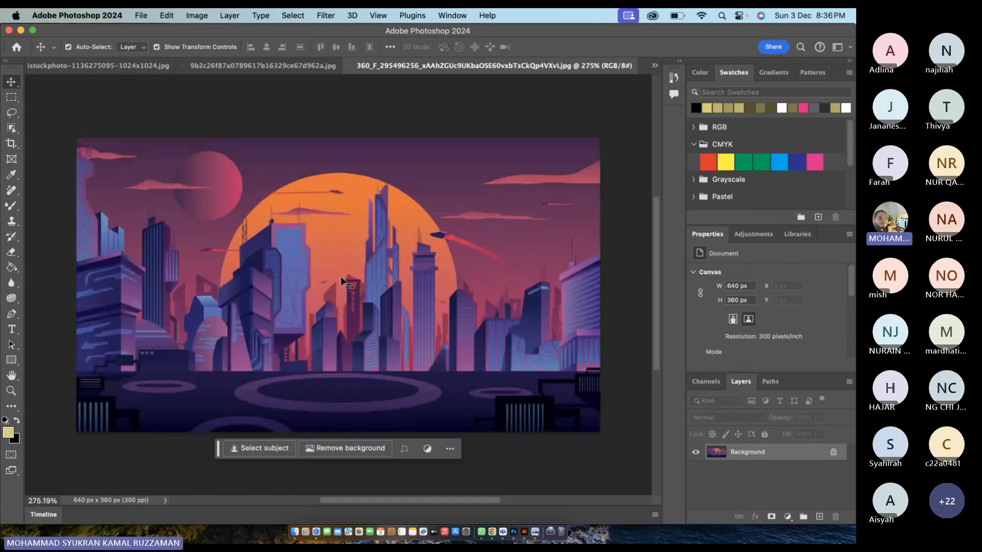
scroll(343, 283, "down", 5)
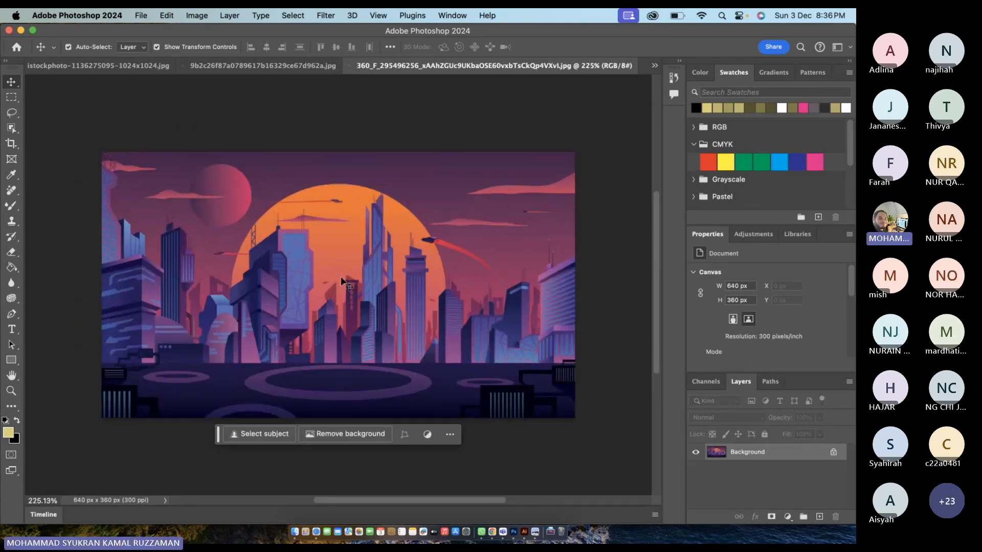
scroll(343, 282, "up", 5)
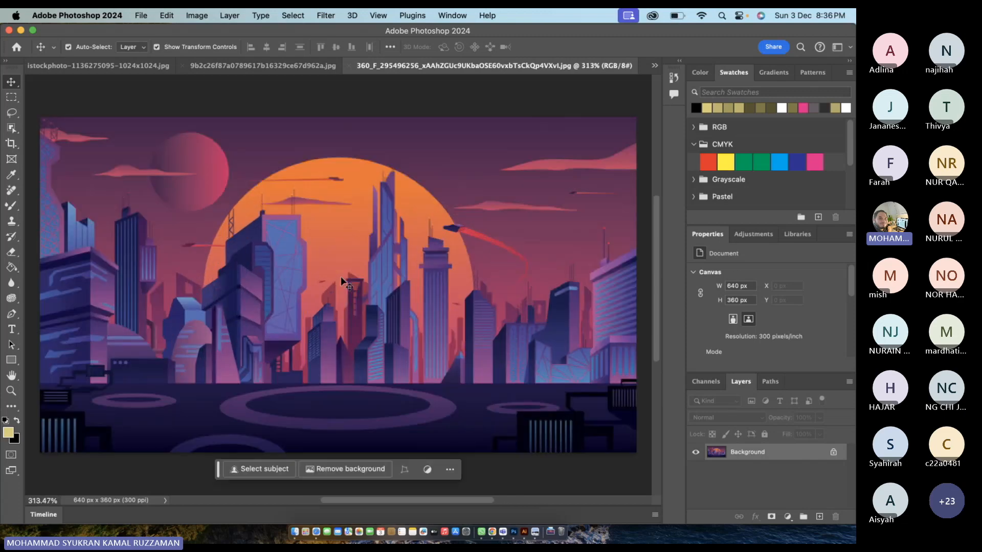
scroll(342, 283, "down", 6)
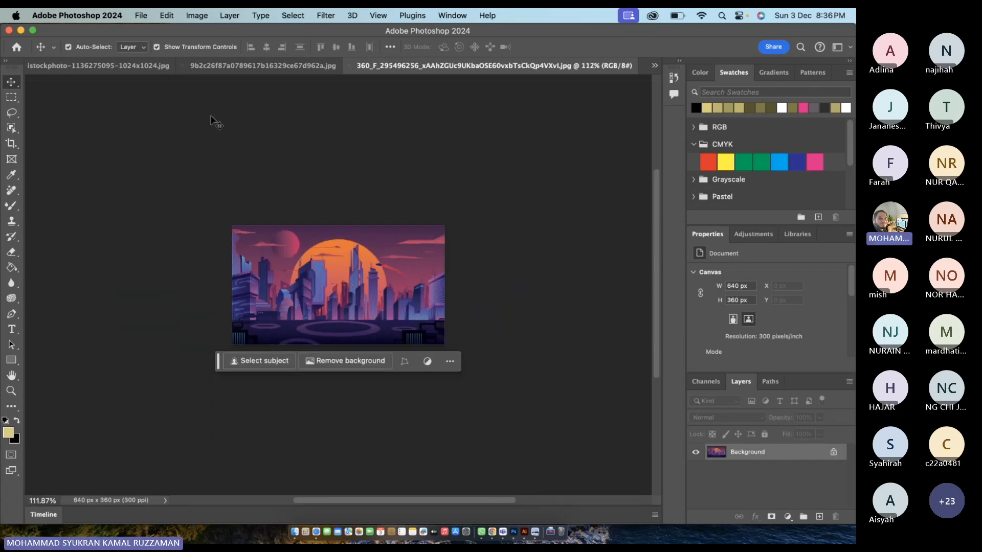
left_click(194, 16)
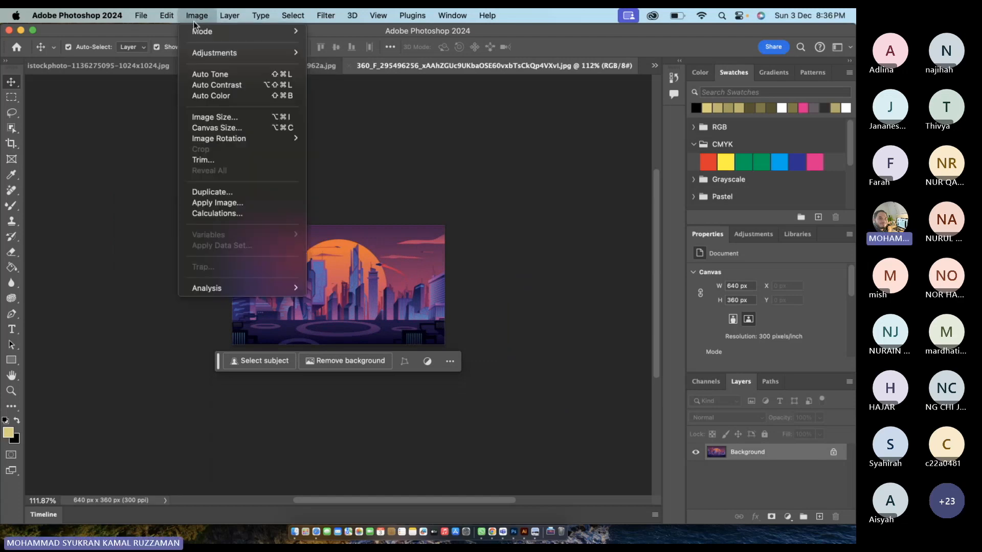
left_click(228, 119)
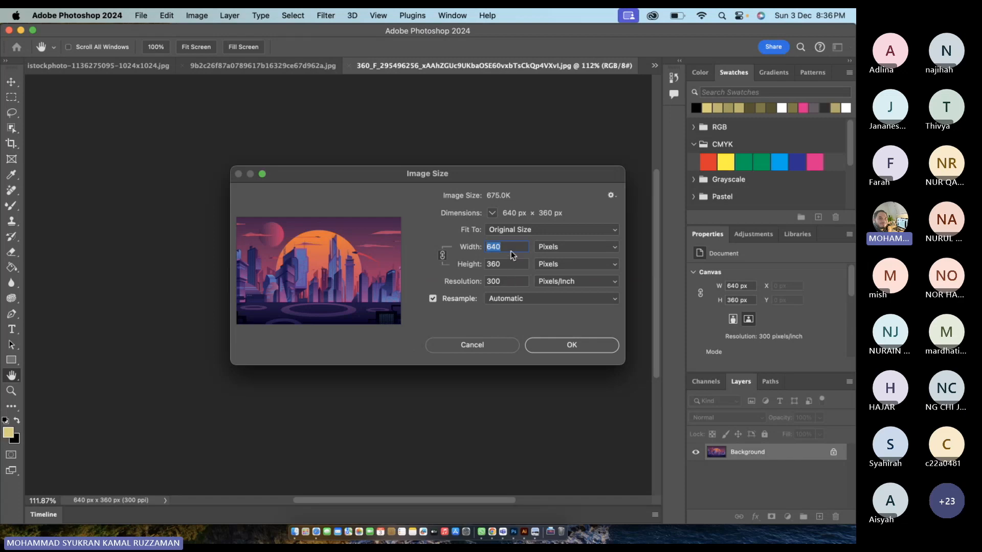
left_click(512, 231)
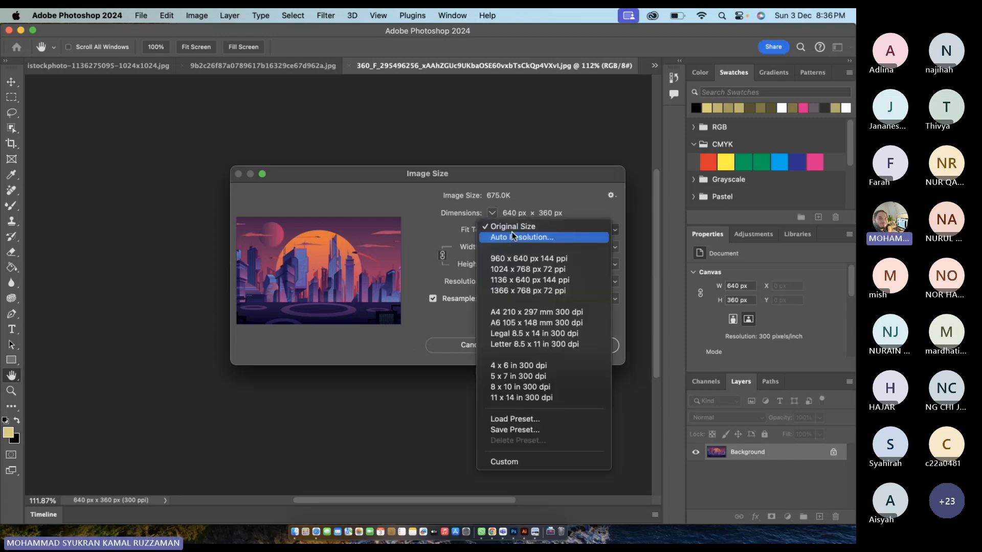
left_click(514, 291)
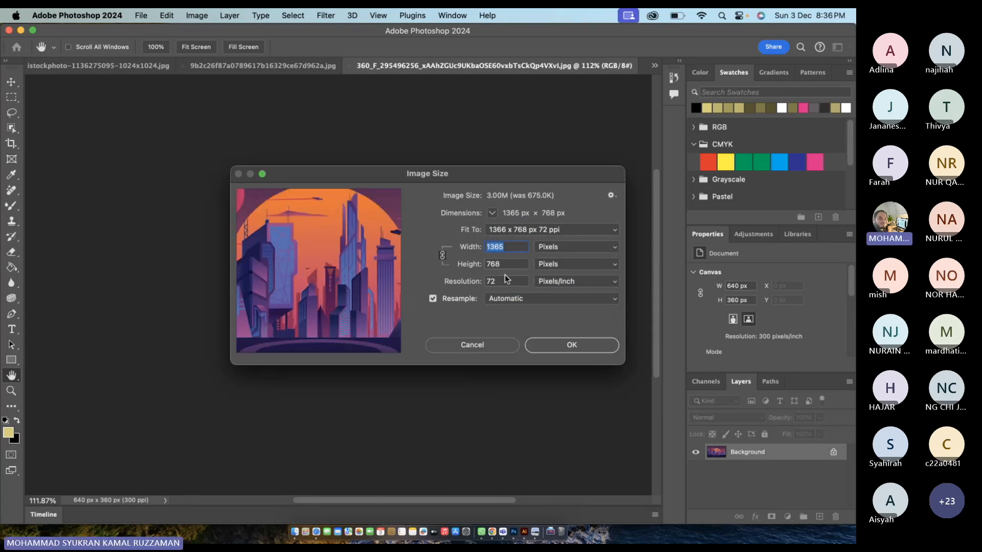
- Set the skyline image's resolution to 300 pixels/inch, apply the new size and return to the Move tool
double_click(500, 281)
type("300")
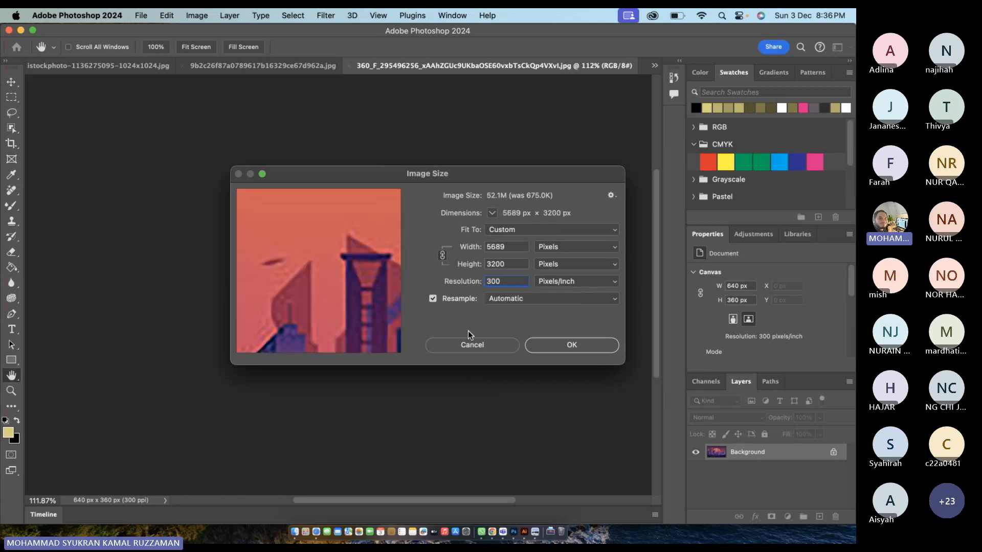
left_click(472, 319)
left_click(547, 345)
key("v")
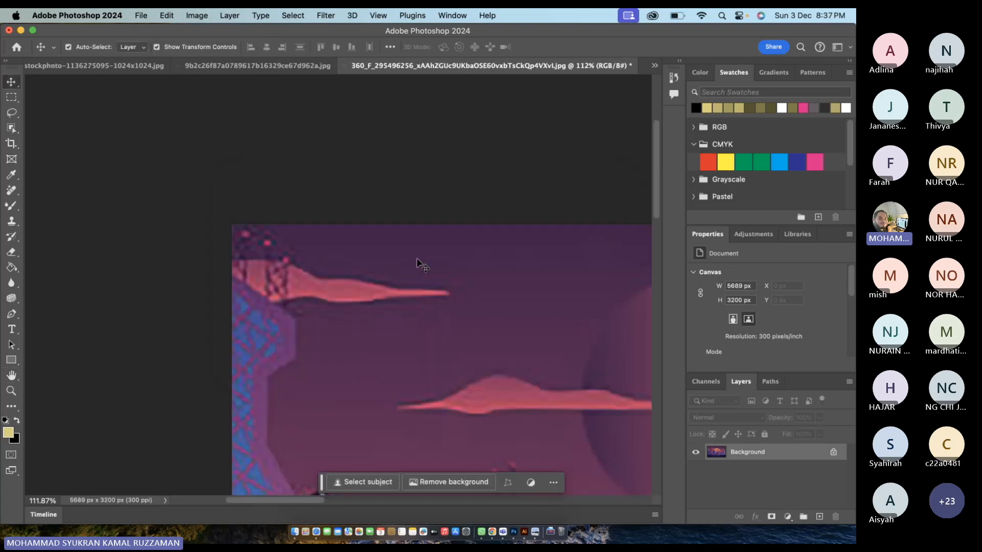
- Examine the resized skyline, checking the detail of the buildings, the orange sun and the sky
scroll(416, 257, "down", 3)
scroll(415, 262, "down", 4)
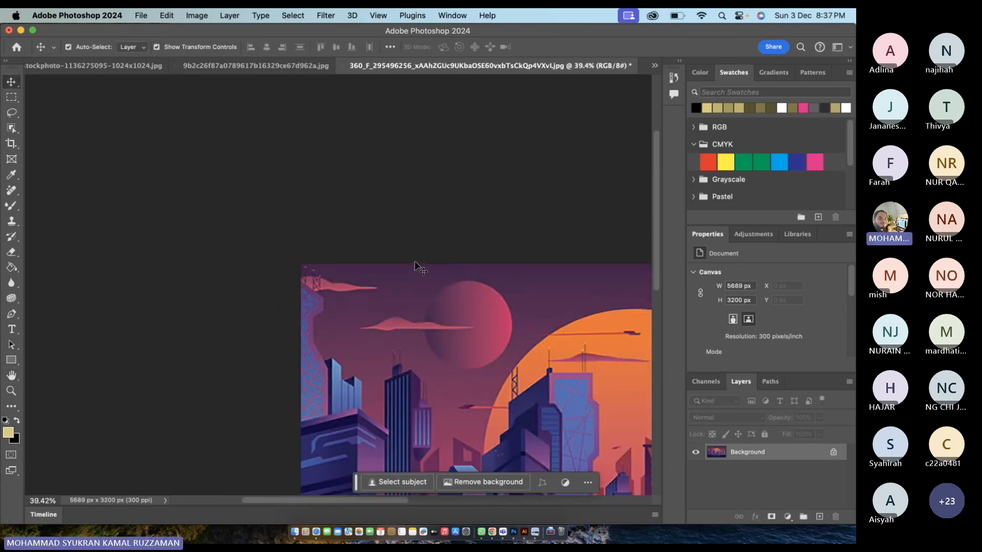
scroll(414, 263, "up", 4)
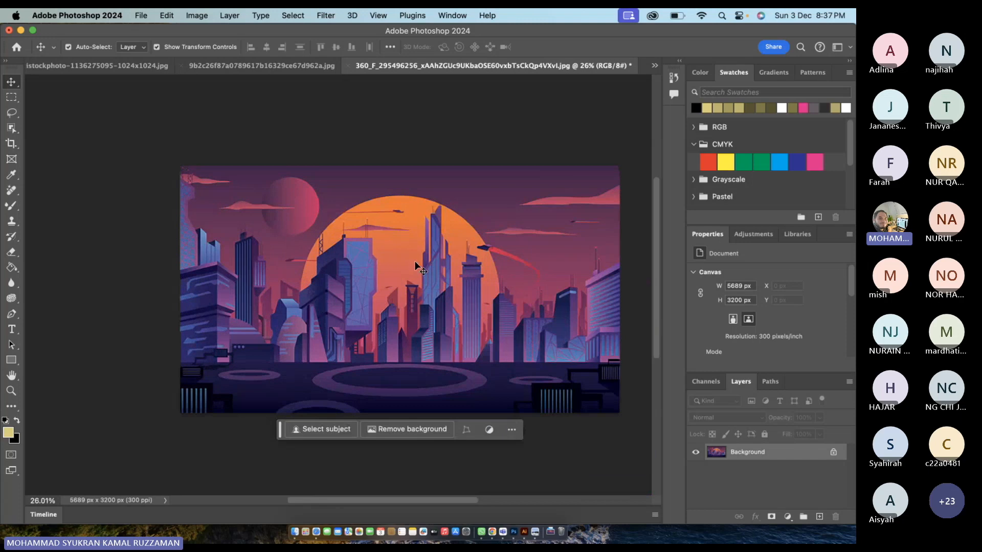
scroll(416, 263, "up", 3)
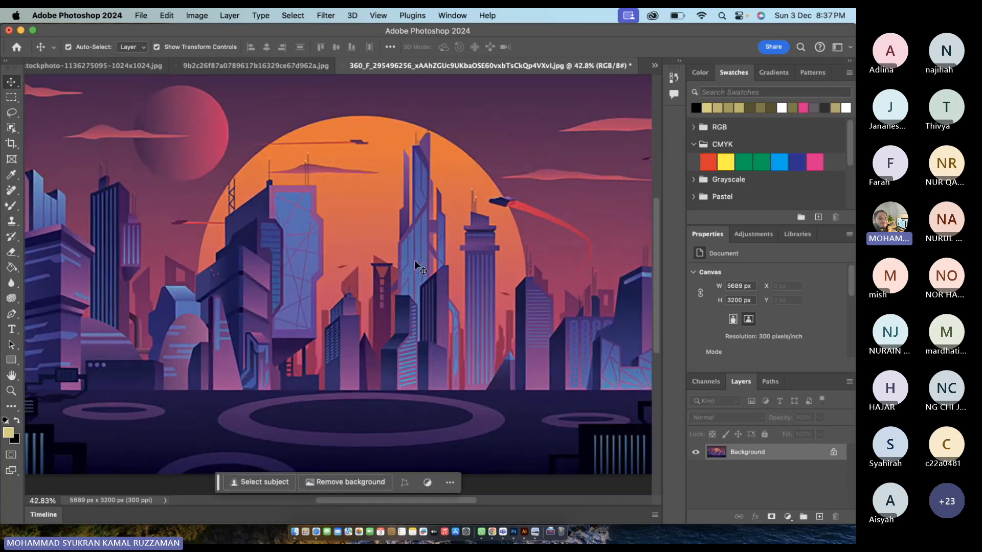
scroll(414, 260, "down", 2)
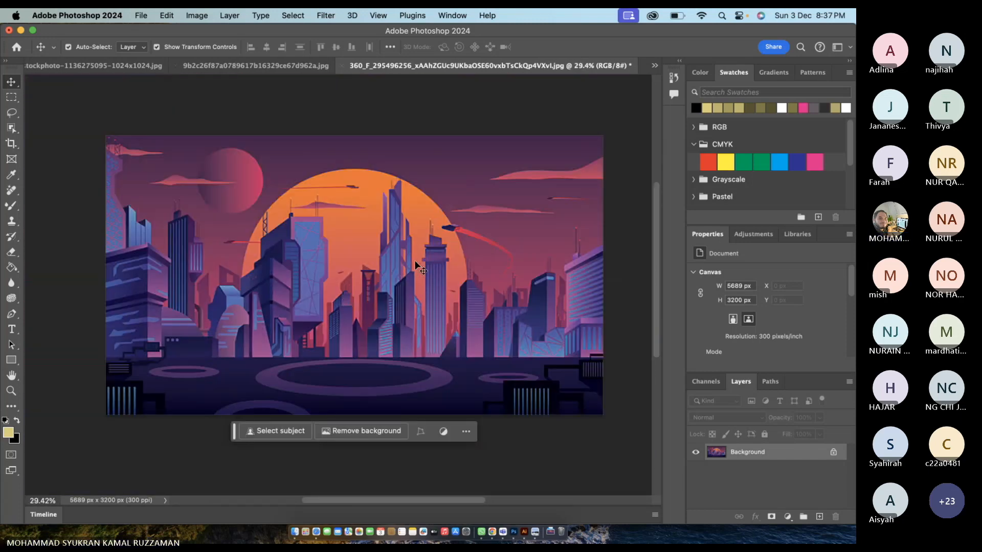
scroll(414, 262, "up", 2)
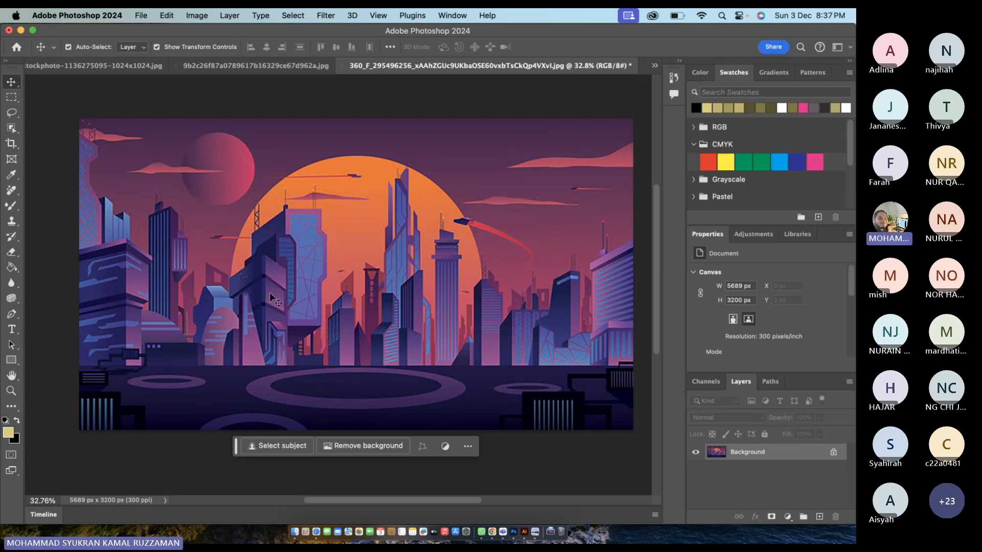
scroll(271, 298, "right", 3)
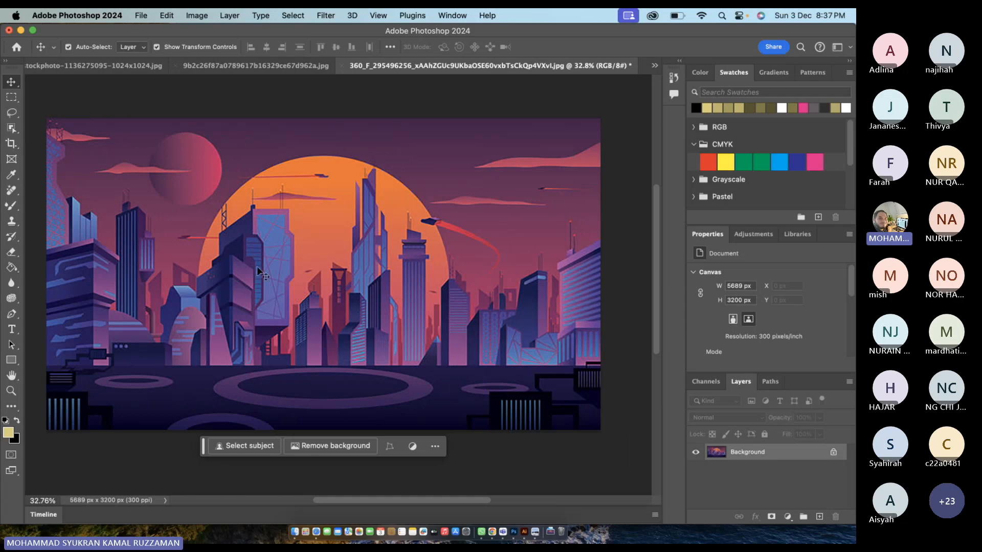
scroll(256, 266, "left", 3)
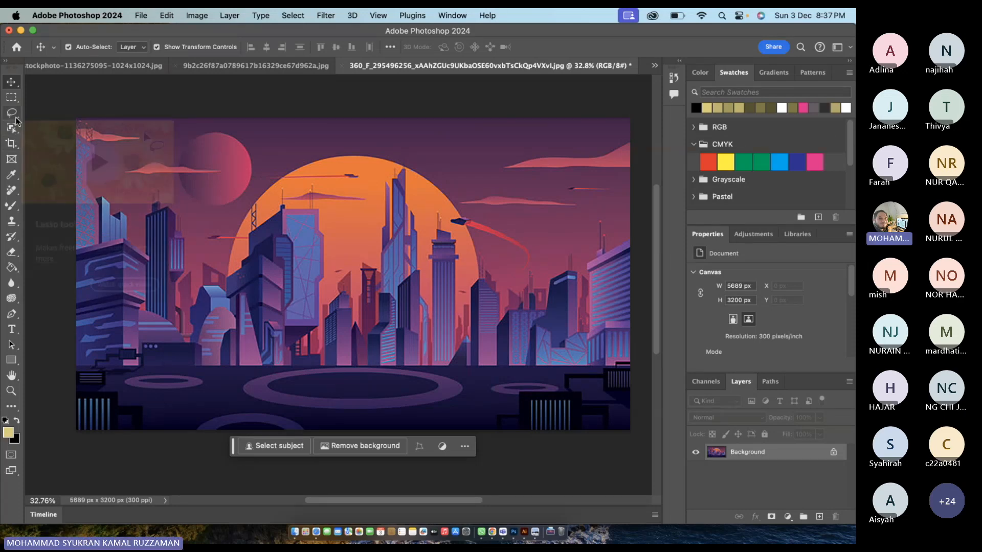
- Draw a wide elliptical selection across the upper part of the orange sun and the sky beside it
left_click(11, 97)
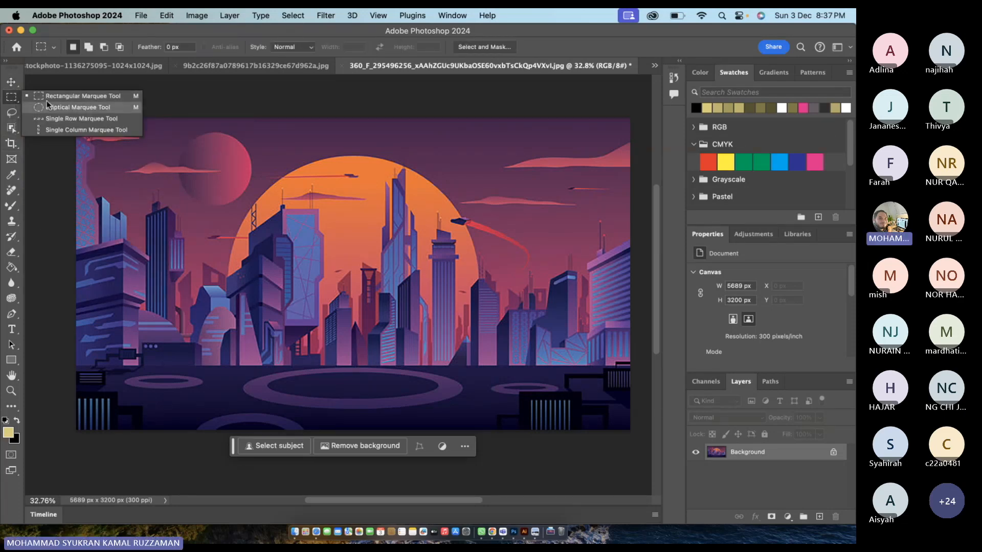
left_click(45, 107)
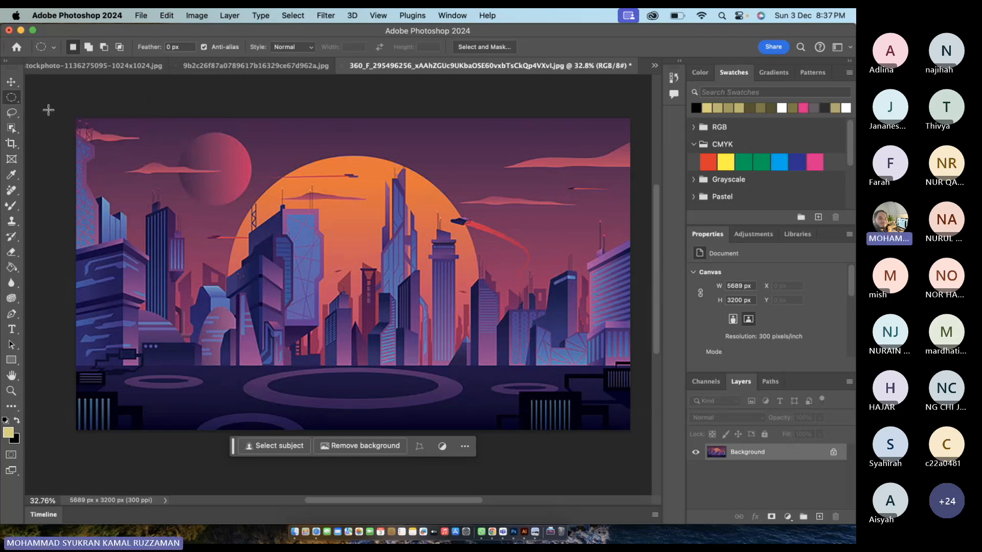
left_click_drag(310, 149, 498, 195)
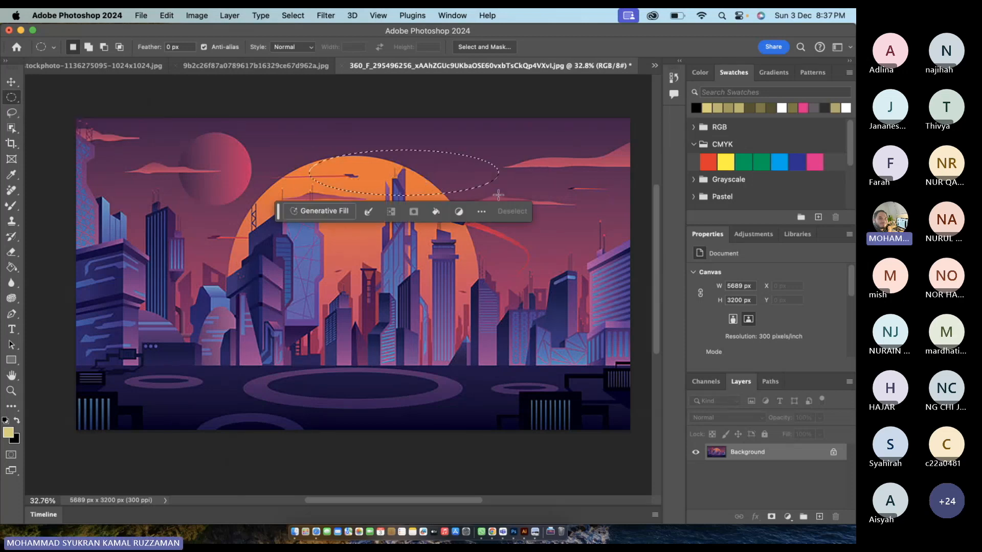
- Use Generative Fill on the elliptical selection with the prompt "jet"
left_click(341, 212)
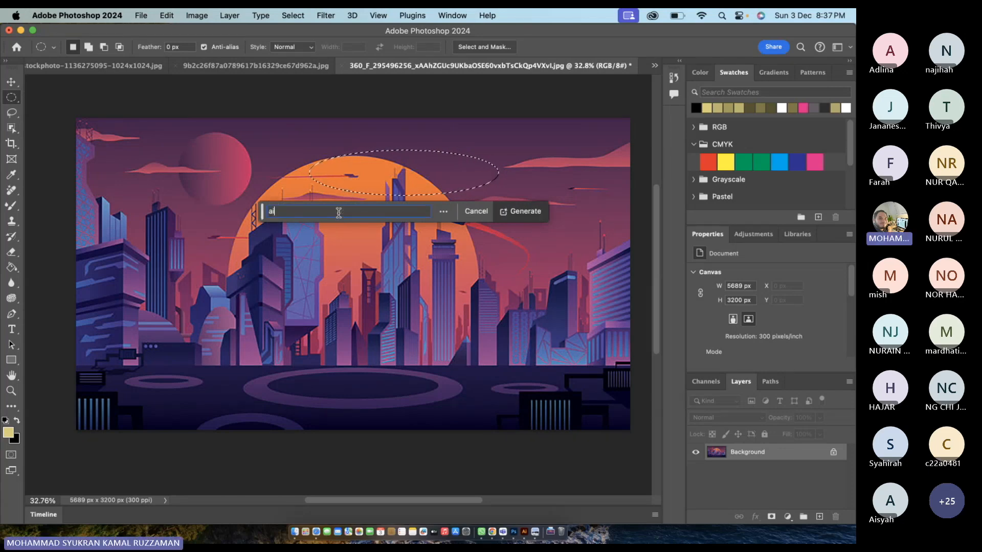
type("airl")
key("BackSpace")
key("BackSpace")
key("BackSpace")
key("BackSpace")
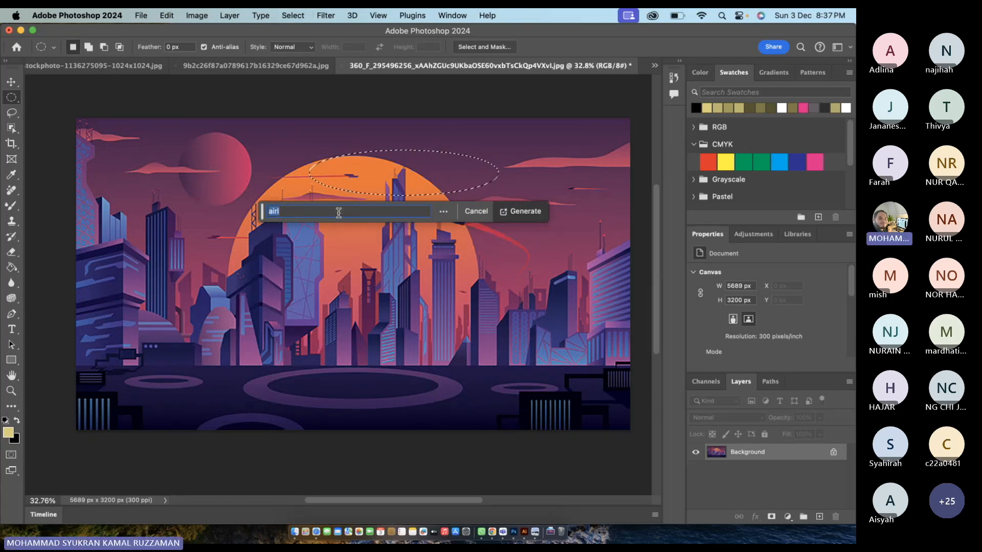
type("jet")
key("Return")
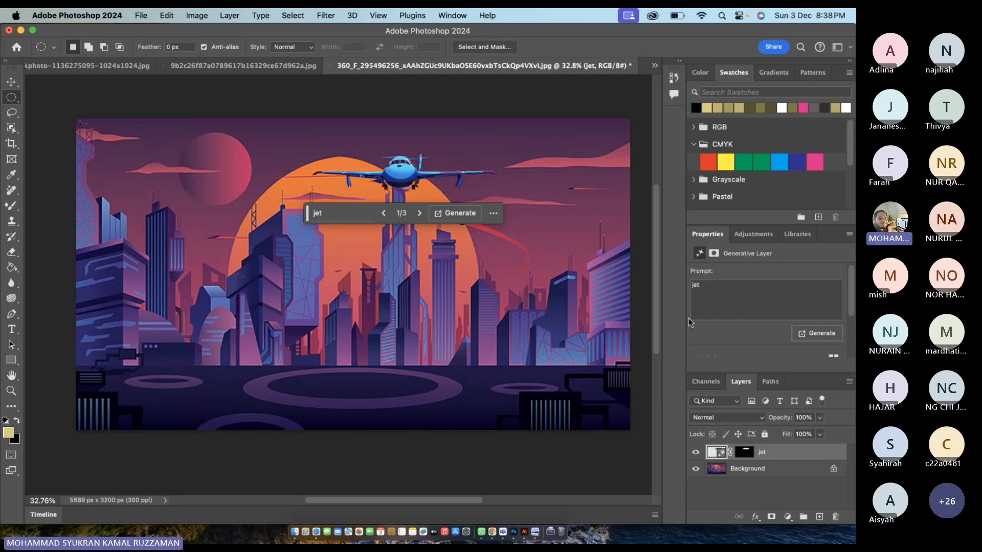
- Compare the jet variations, choose the third one, and move the jet down and to the right in front of the towers
scroll(774, 293, "down", 4)
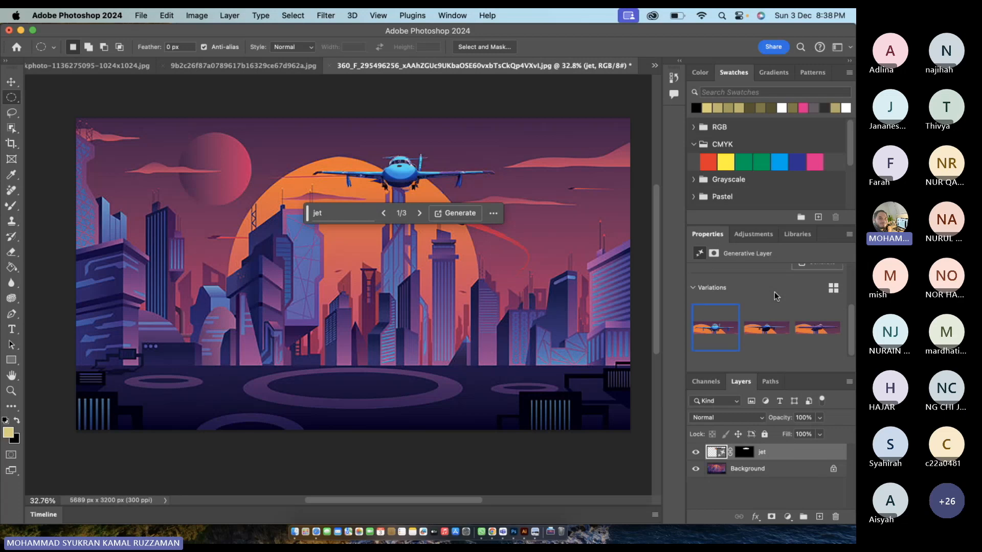
left_click(766, 330)
left_click(817, 336)
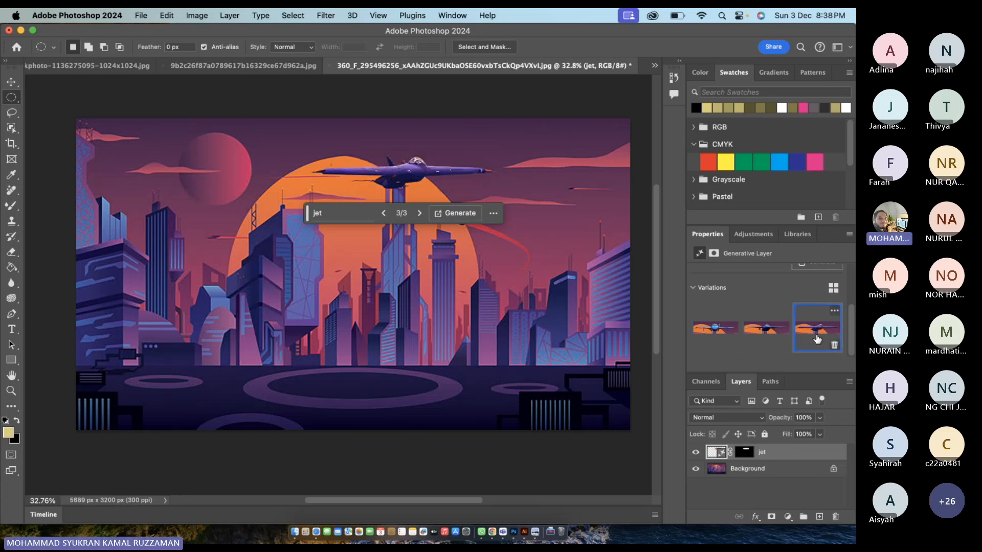
left_click(13, 82)
left_click_drag(447, 168, 504, 224)
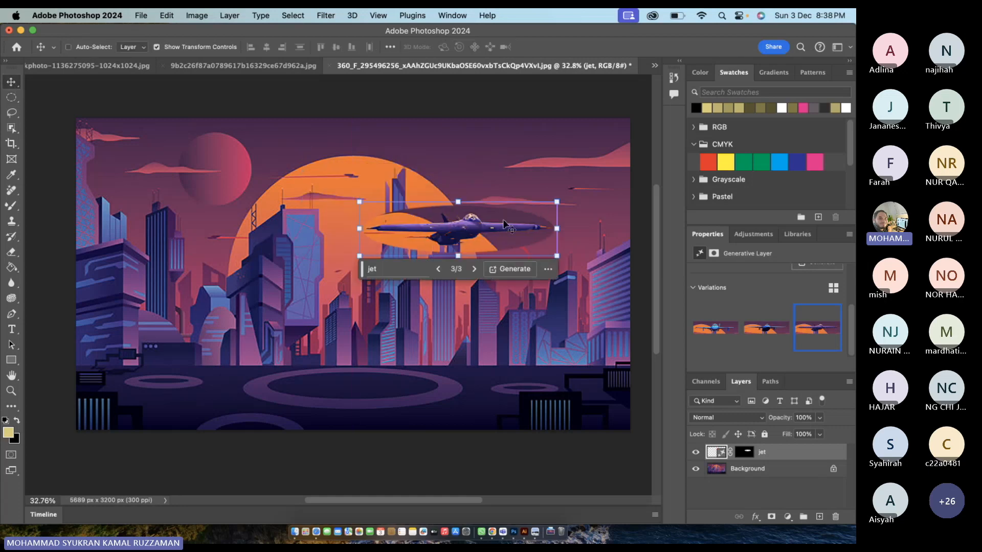
- Undo the last move of the generated jet and deselect its layer
key("super+z")
left_click(484, 127, "super")
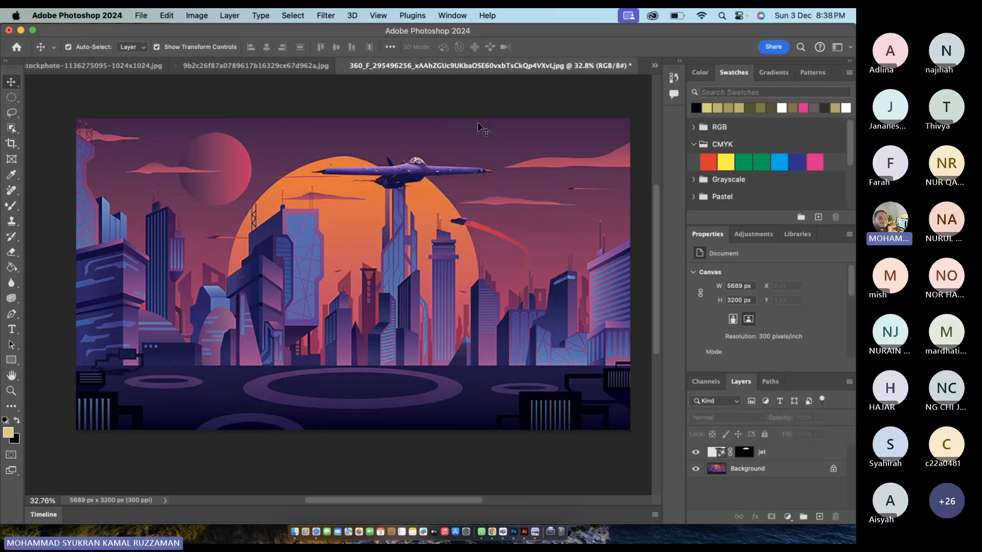
- Try moving the generated jet to the right, away from the sun and the tall tower
left_click(441, 179)
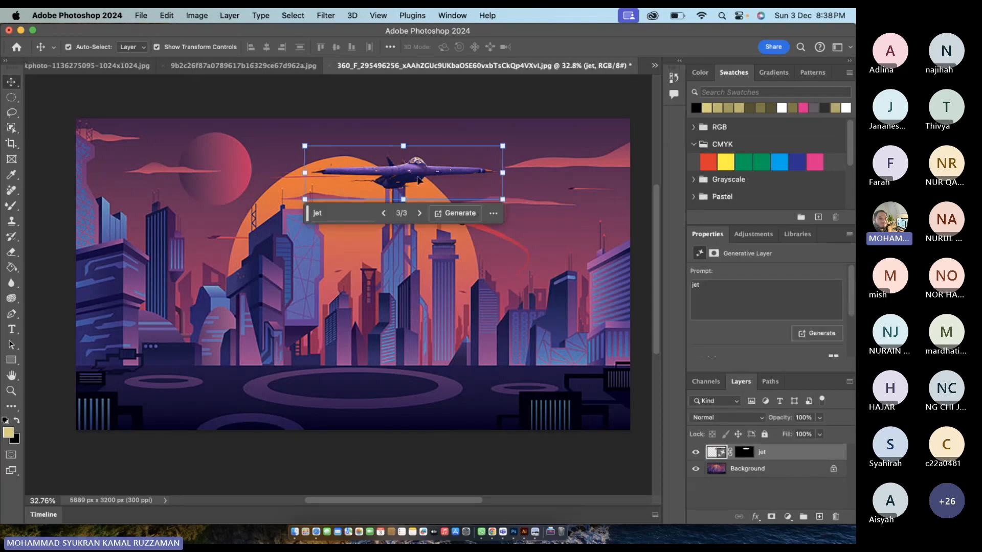
left_click_drag(418, 181, 539, 190)
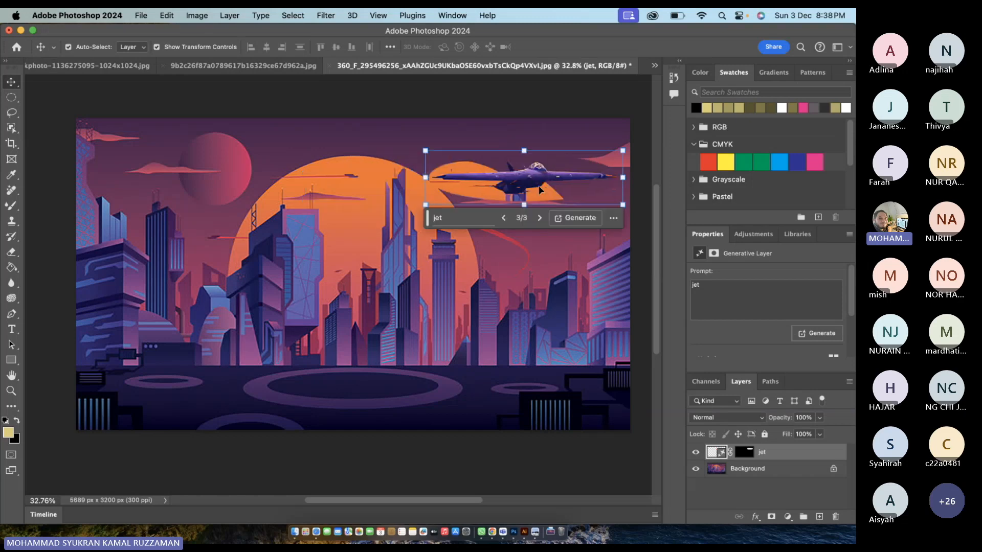
key("super+z")
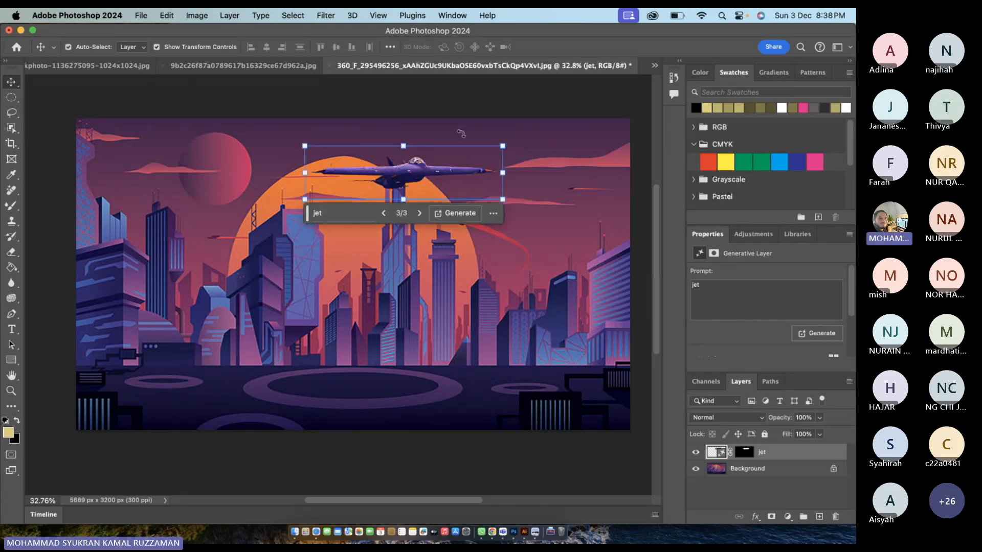
- Examine the generated jet up close and against the full skyline, checking its detail and blending, and select the jet layer
scroll(461, 134, "up", 3)
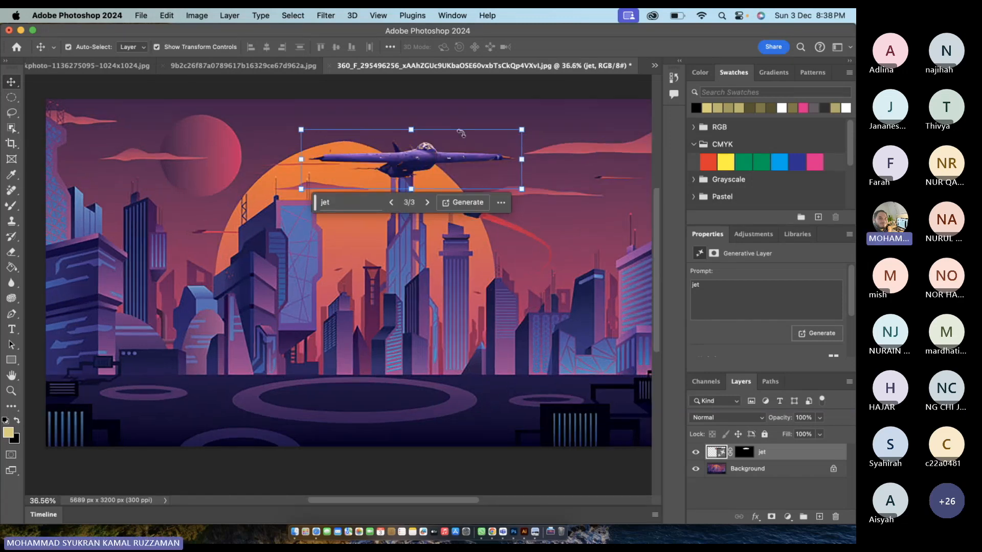
scroll(457, 135, "up", 5)
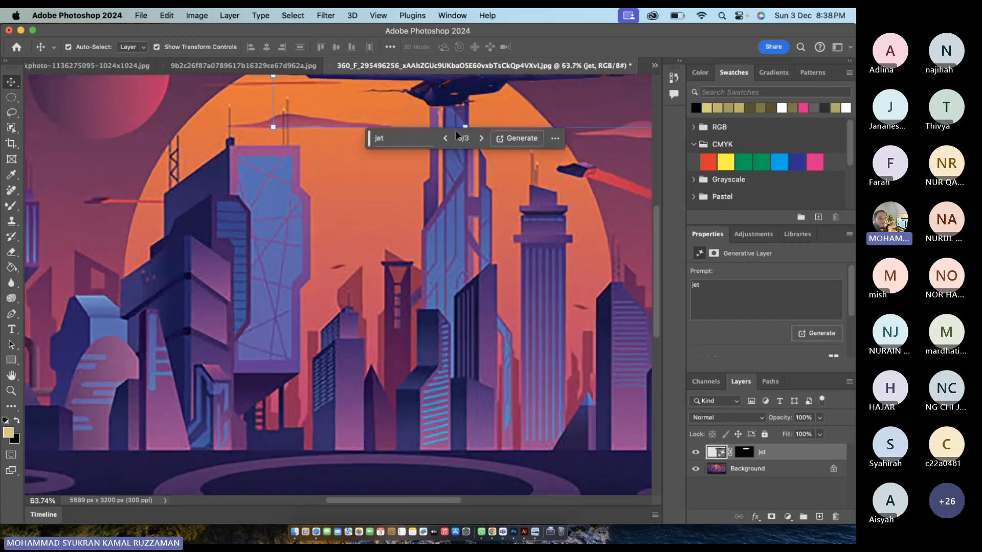
scroll(455, 134, "up", 3)
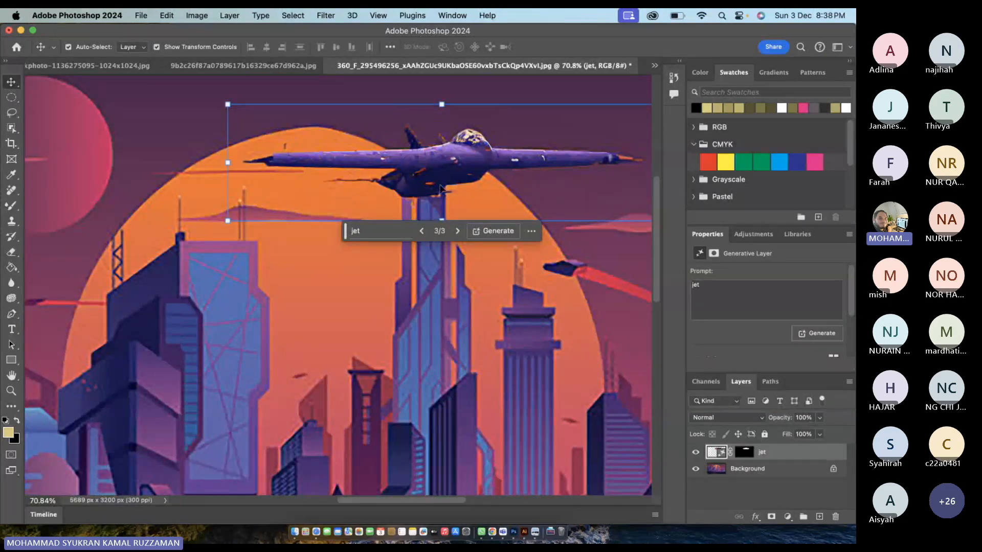
scroll(386, 252, "down", 3)
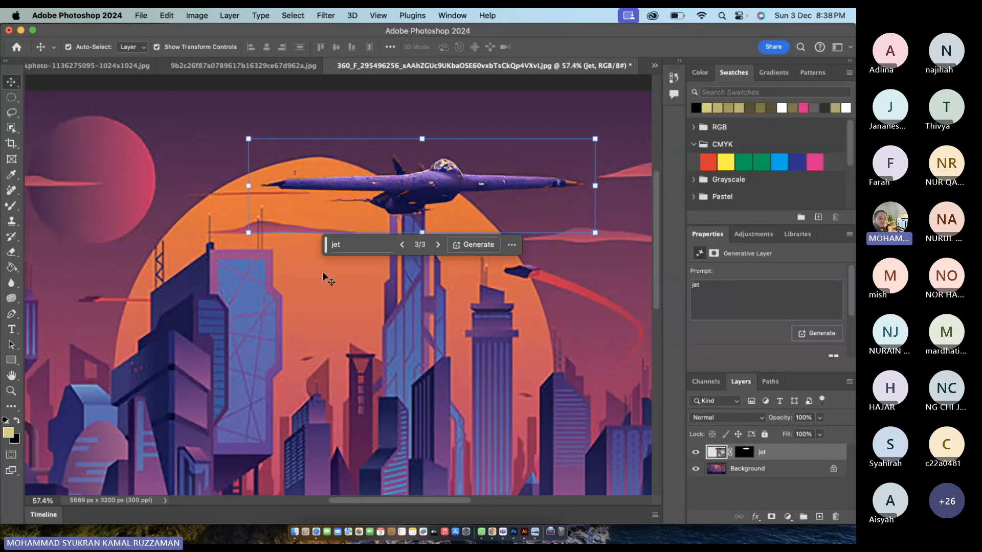
scroll(322, 272, "down", 2)
left_click(280, 113)
scroll(280, 112, "down", 2)
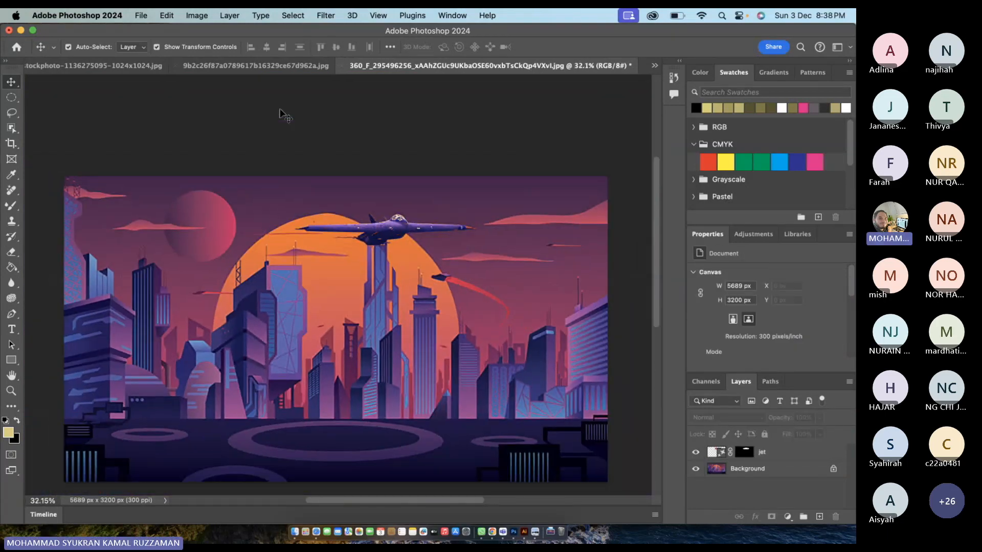
scroll(314, 232, "down", 2)
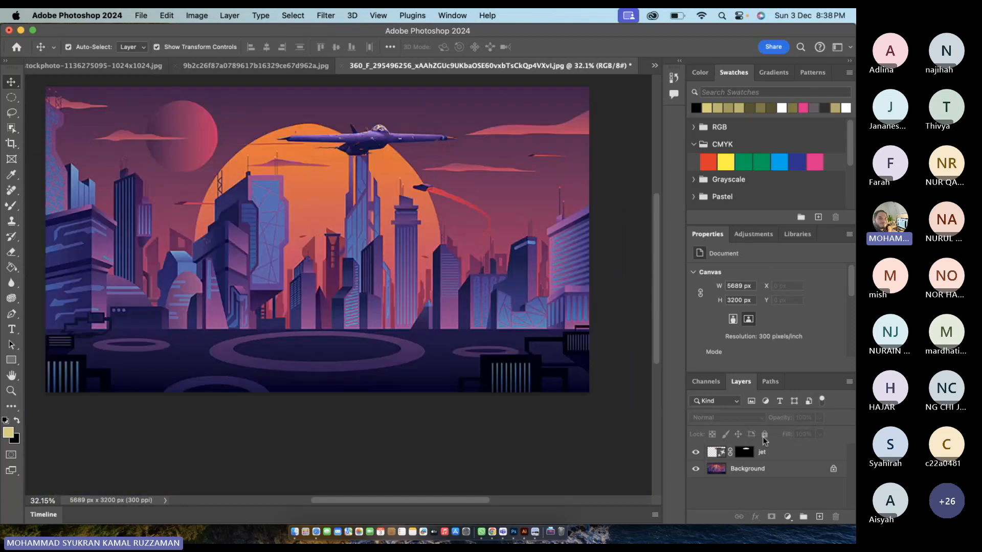
left_click(783, 453)
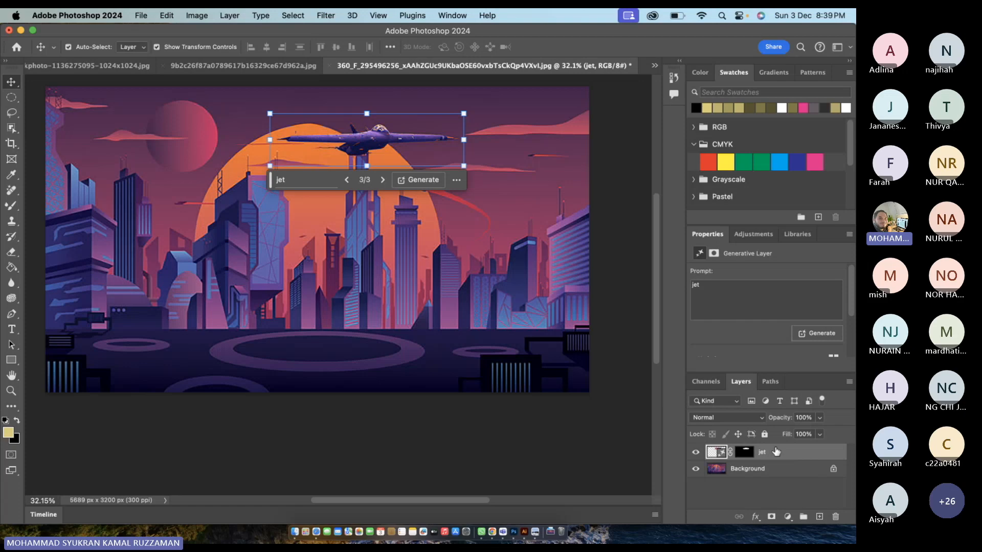
- Review the hiker image with the generated stick and lake view, and return to the skyline document with nothing selected
left_click(94, 67)
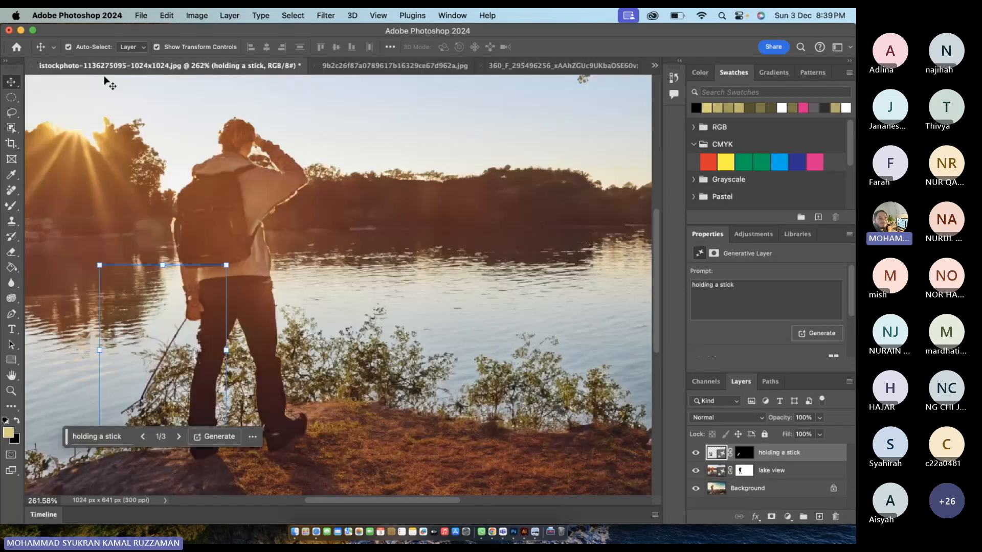
scroll(311, 191, "down", 5)
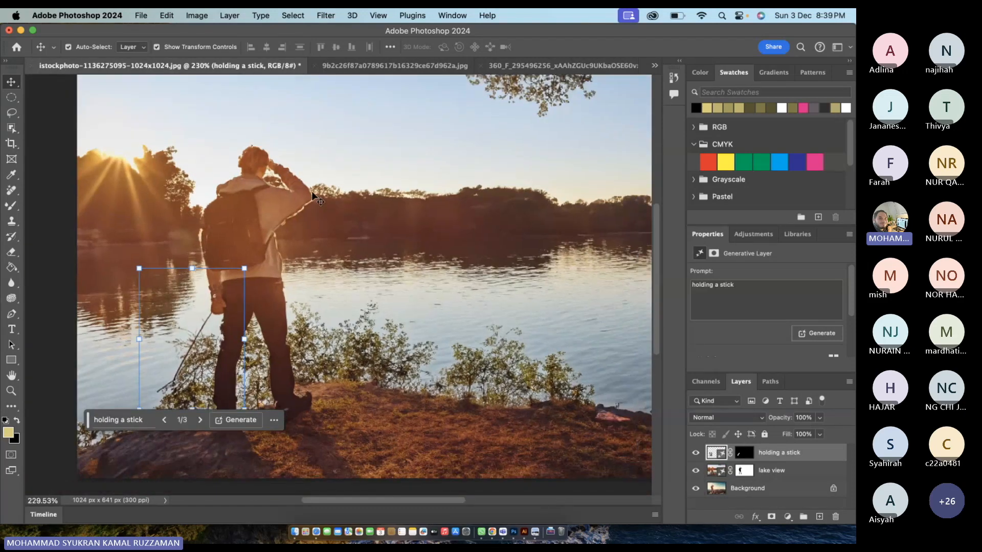
left_click(532, 64)
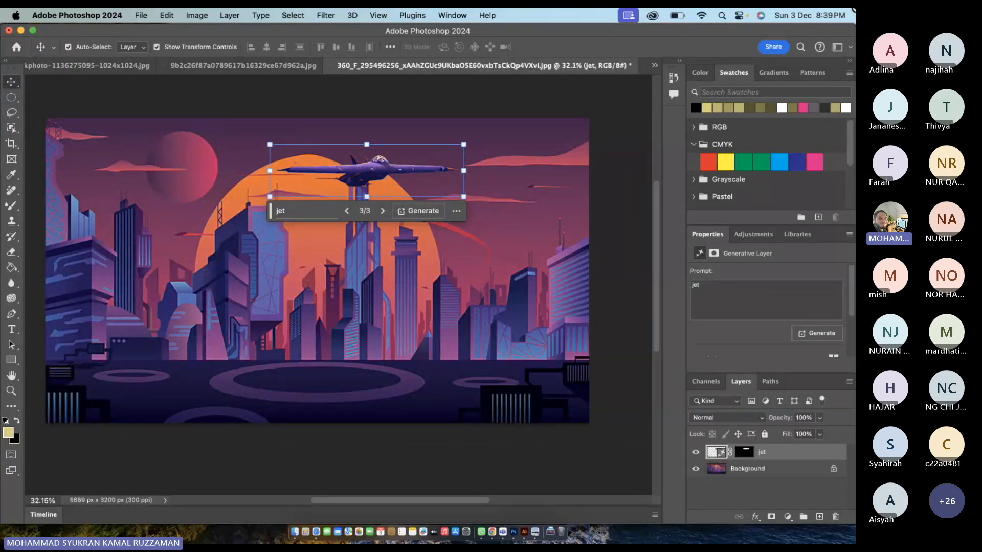
left_click(493, 98)
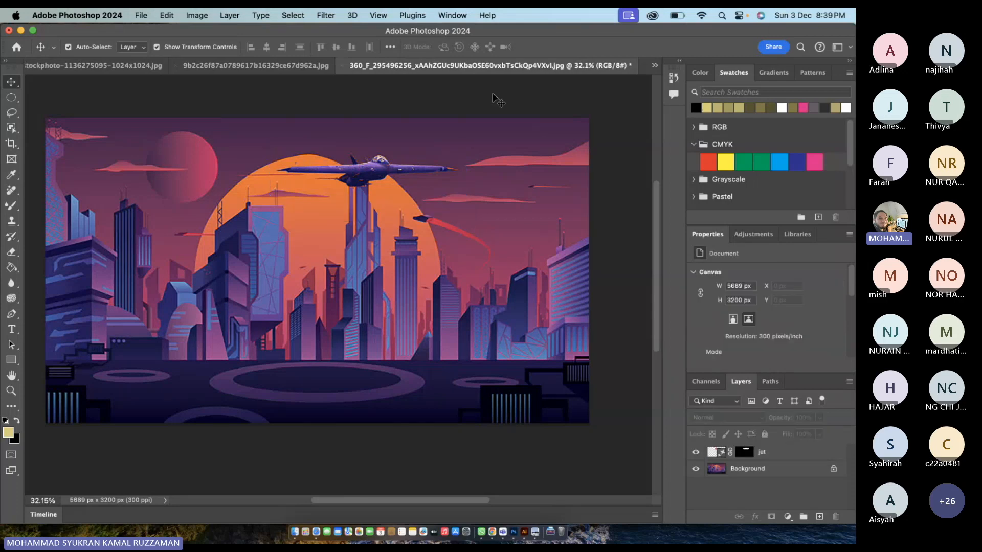
mouse_move(368, 169)
left_mouse_down()
mouse_move(422, 154)
mouse_move(370, 172)
left_mouse_up()
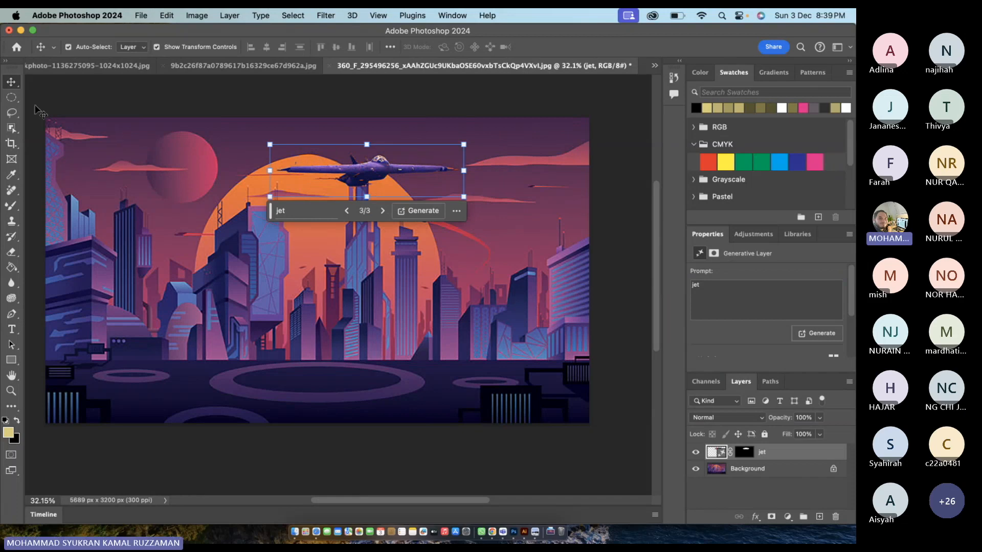
left_click(85, 99)
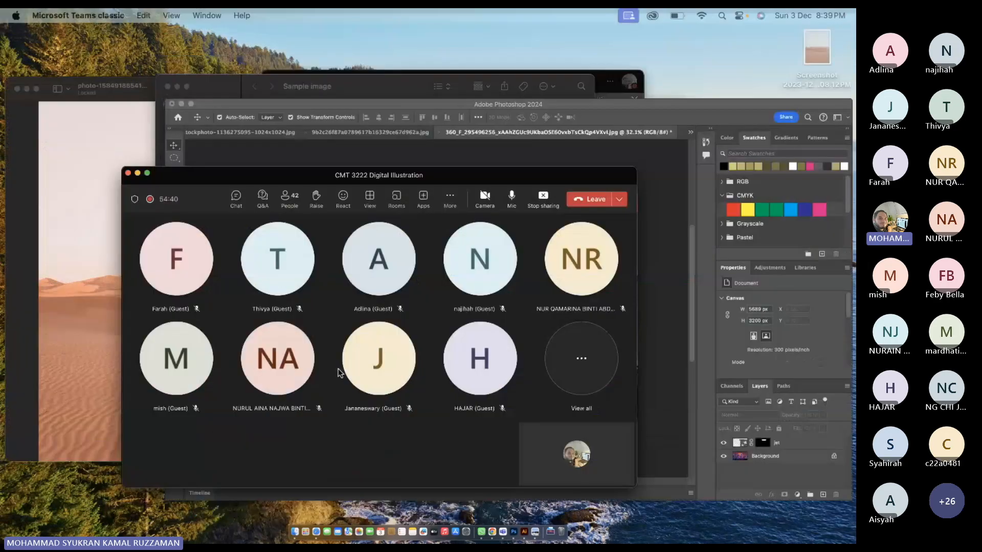
- Search the installed applications for "ill" and switch to Adobe Illustrator
left_click(576, 387)
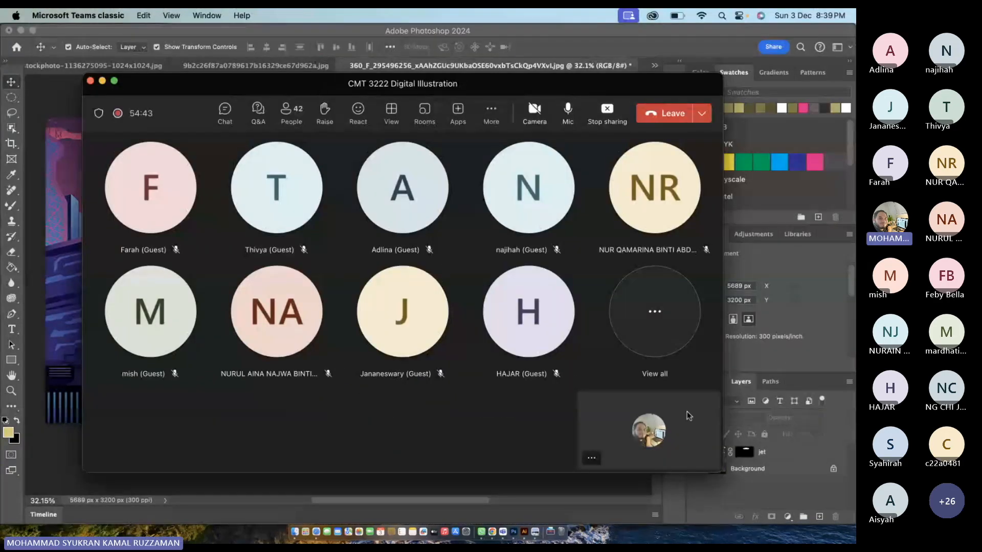
mouse_move(855, 543)
left_click(823, 529)
mouse_move(855, 543)
type("ill")
left_click(429, 83)
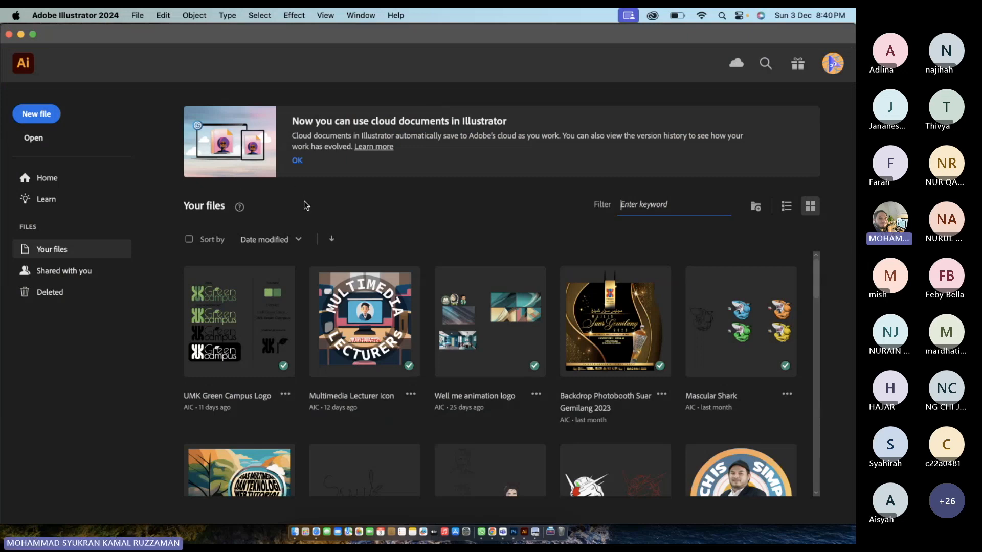
- Create a new landscape A4 document in RGB Color from the Art & Illustration presets
left_click(44, 121)
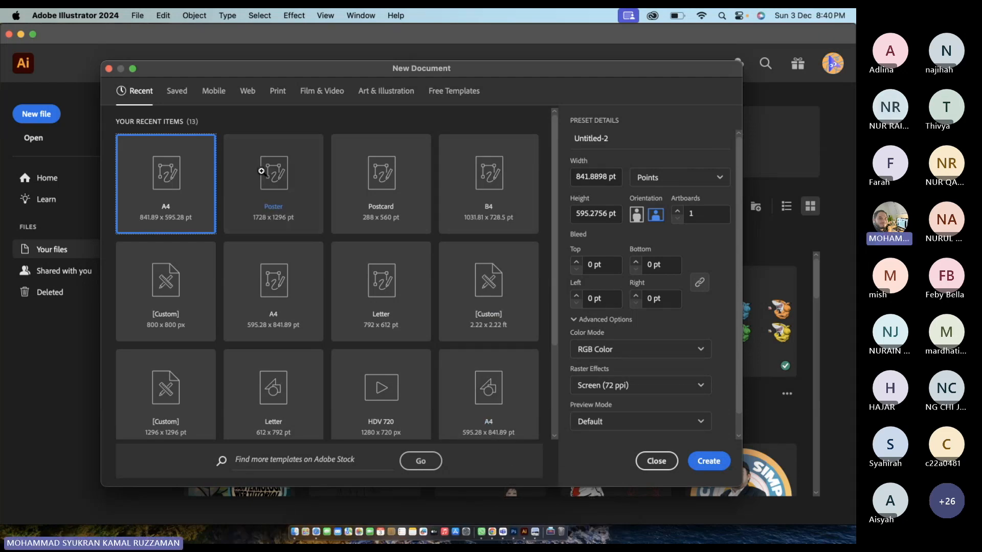
left_click(316, 93)
left_click(367, 95)
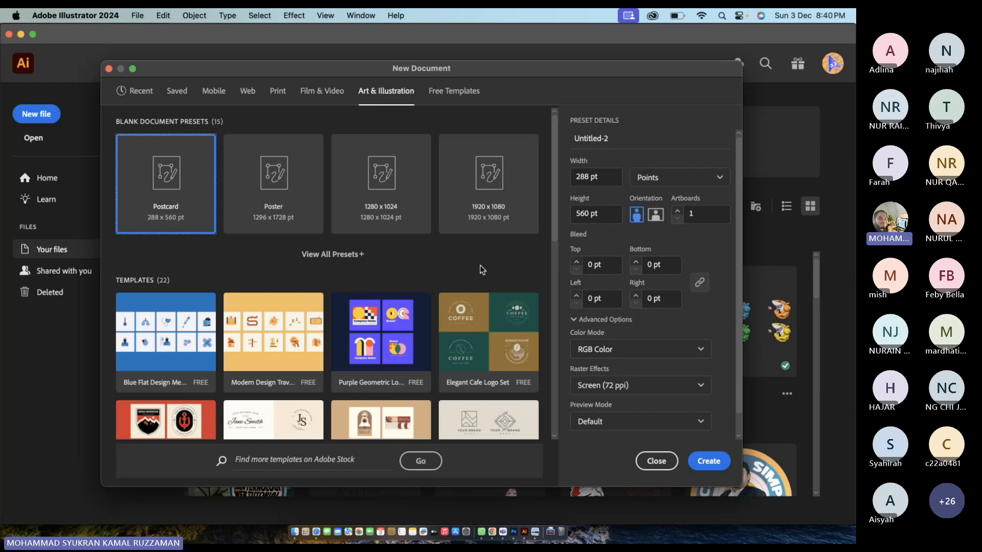
left_click(327, 254)
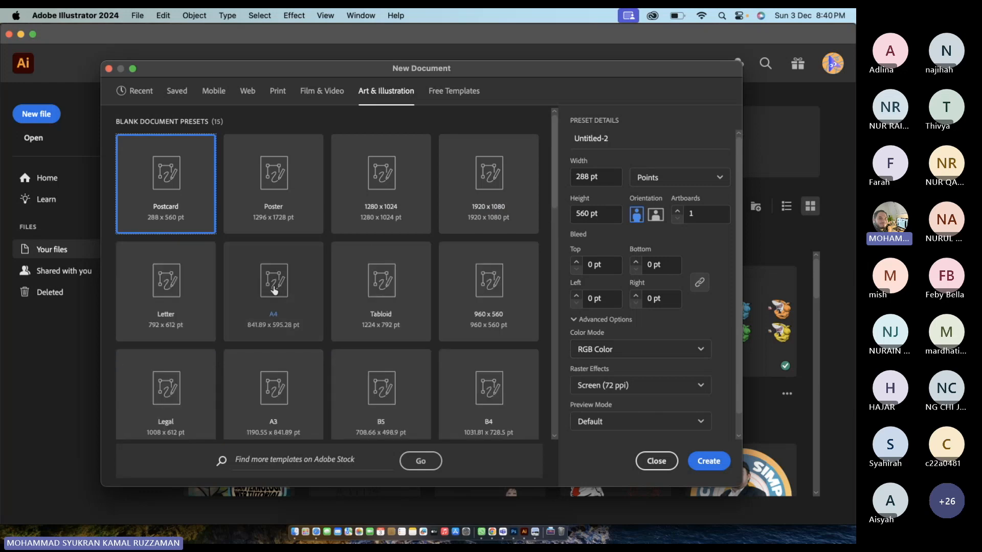
left_click(274, 290)
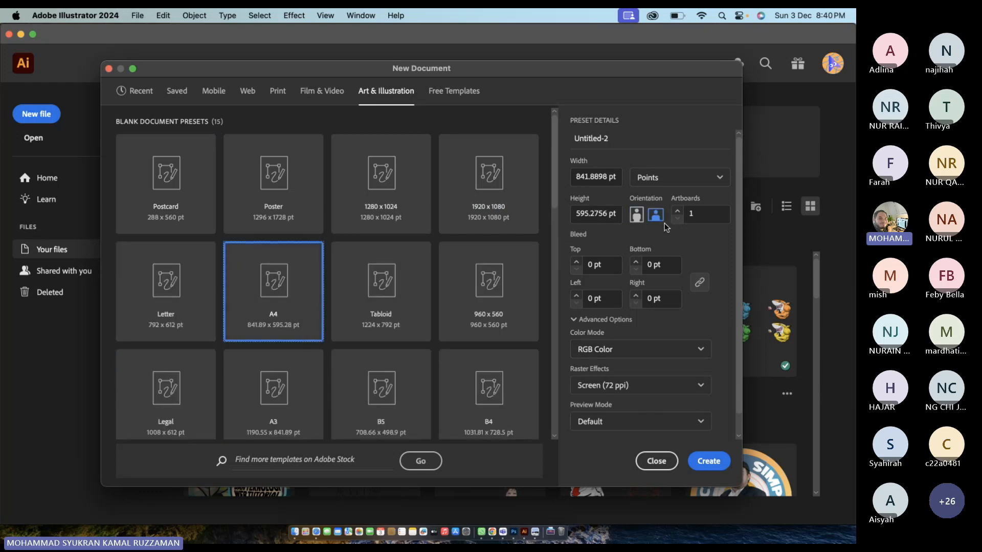
left_click(656, 220)
left_click(717, 461)
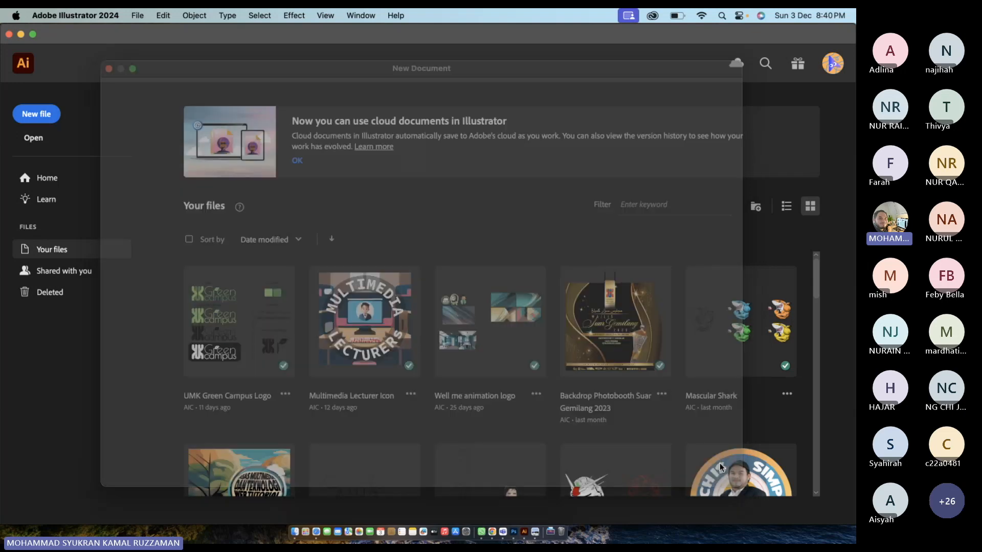
- Go through the Text to Vector Graphic types Scene, Icon and Pattern, and set the type to Subject
scroll(474, 278, "down", 4)
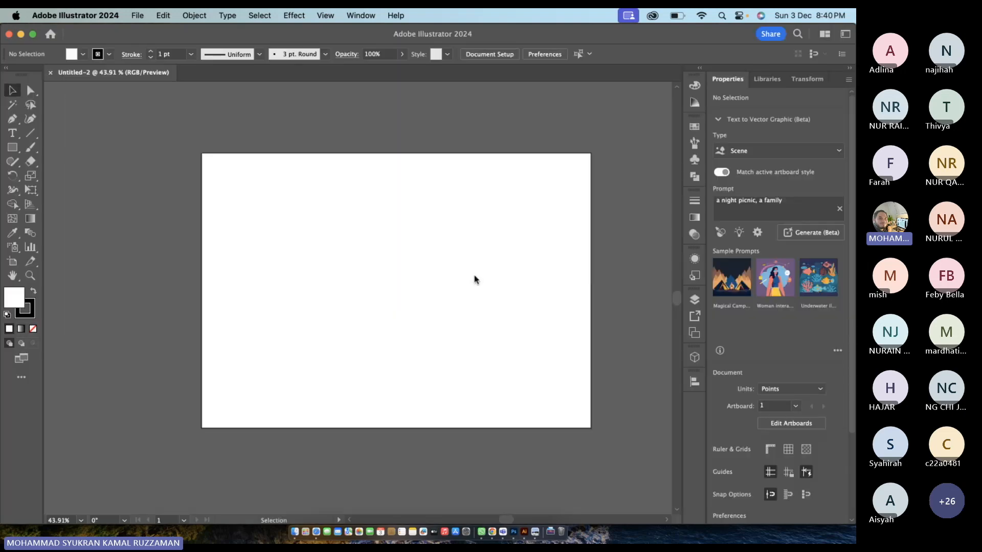
scroll(474, 278, "up", 5)
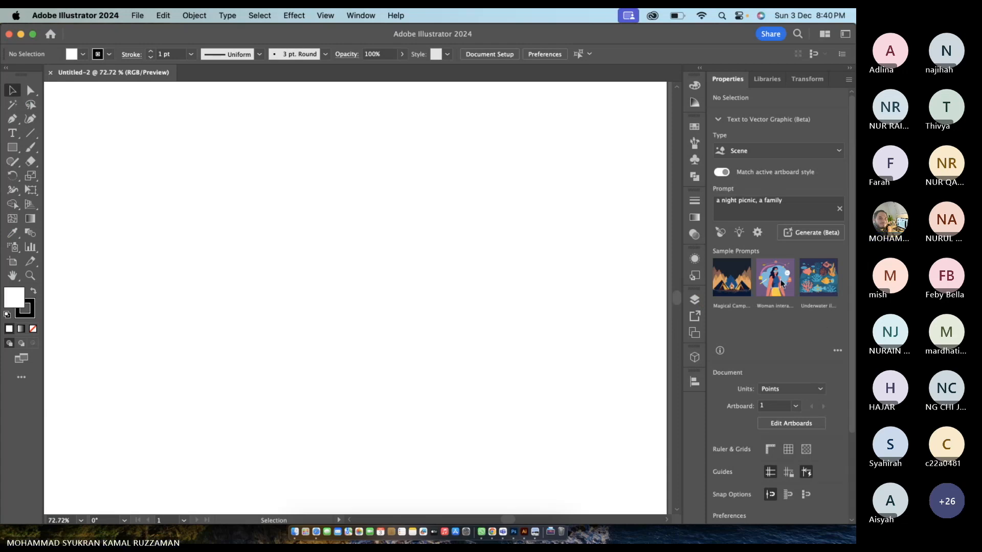
scroll(543, 272, "down", 1)
scroll(543, 272, "down", 3)
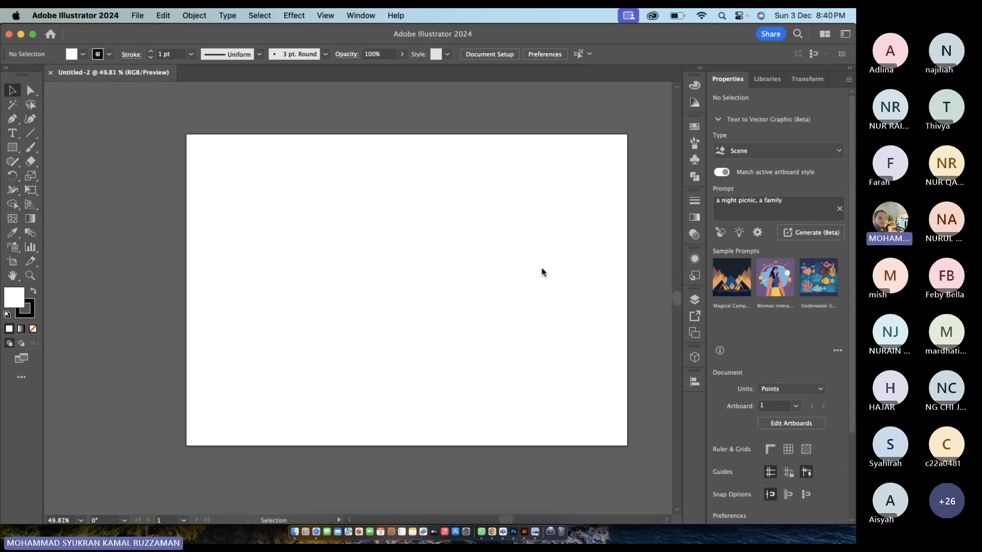
left_click(837, 152)
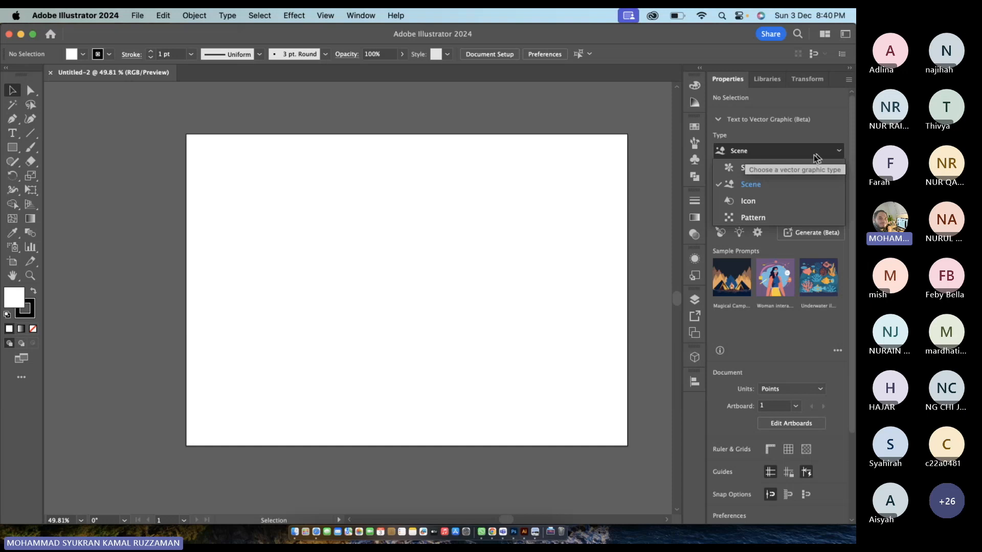
left_click(801, 167)
left_click(797, 152)
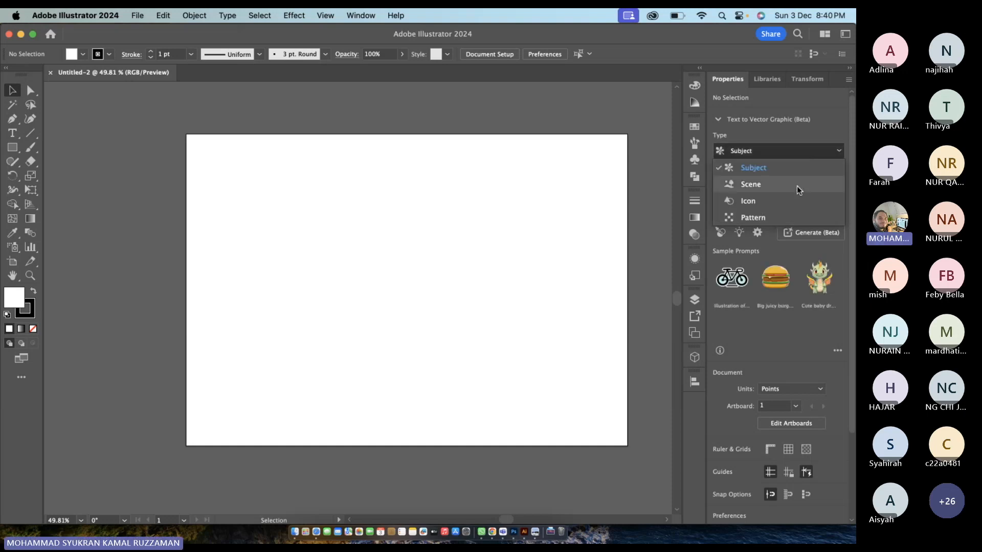
left_click(797, 186)
left_click(792, 152)
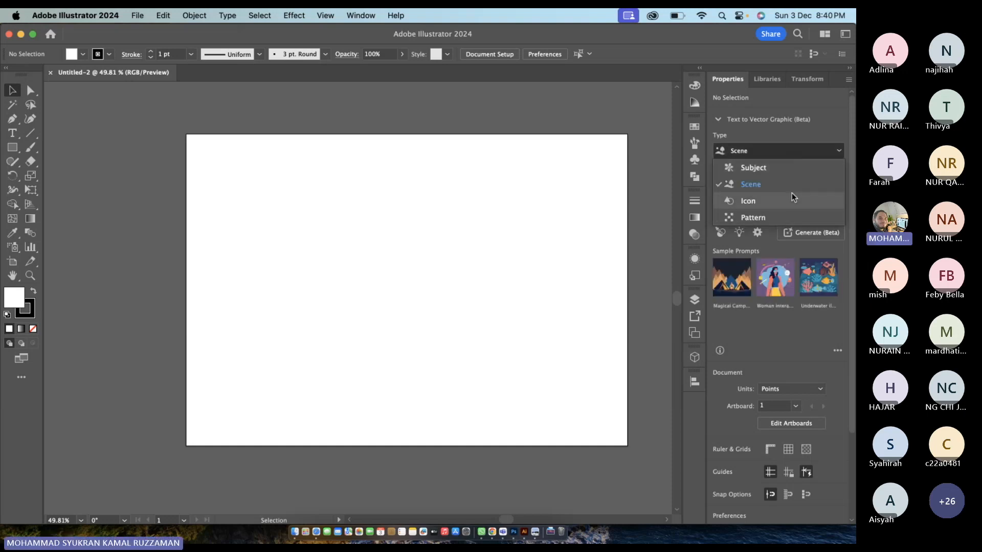
left_click(791, 200)
left_click(790, 158)
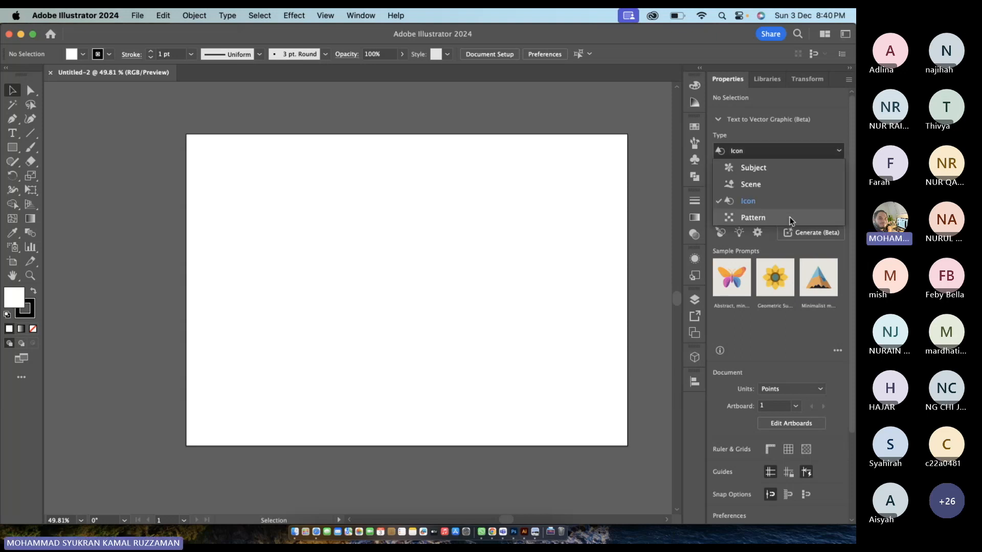
left_click(789, 217)
left_click(783, 150)
left_click(782, 168)
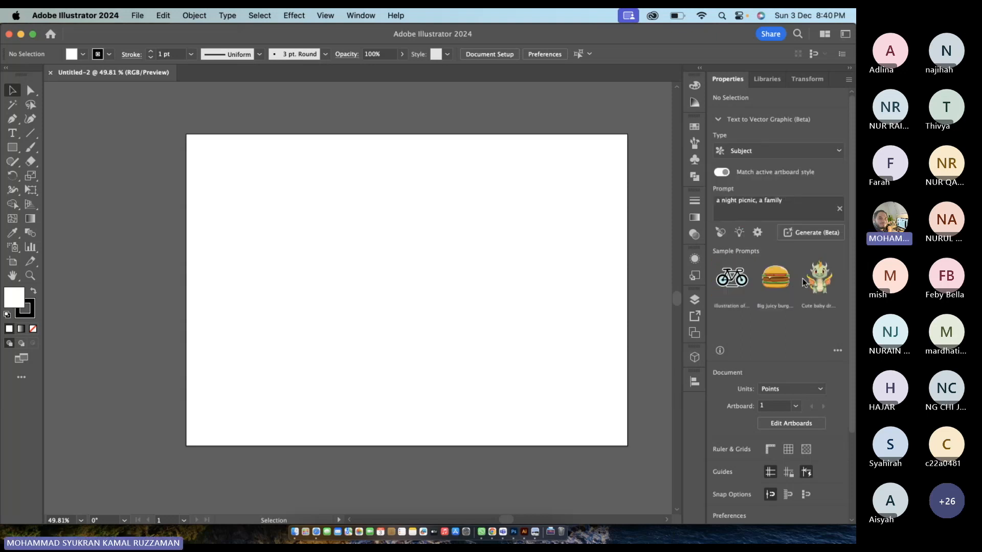
- Generate a vector subject from the sample prompt "Cute baby dragon blowing fire, character, cartoon, smiling"
scroll(802, 278, "down", 4)
scroll(805, 207, "up", 4)
left_click(739, 233)
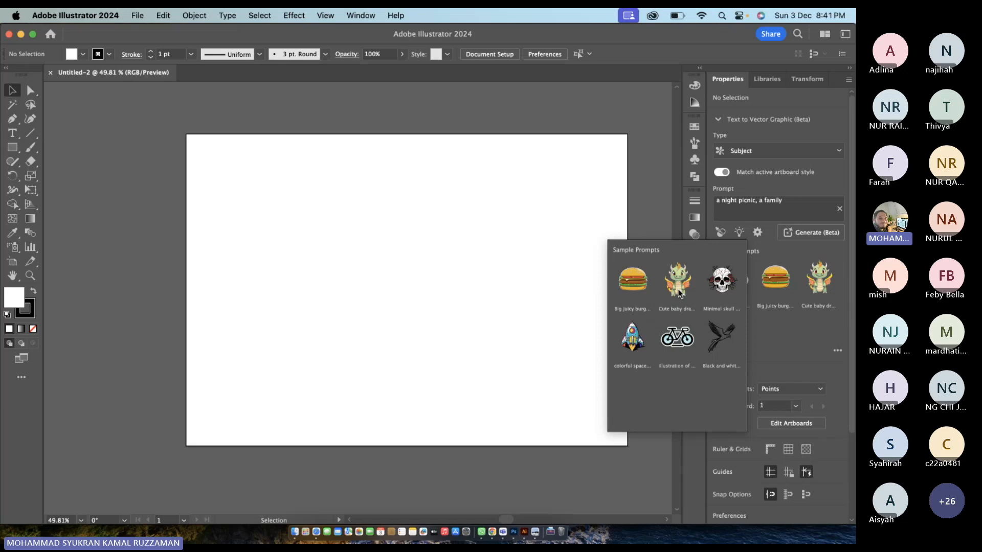
left_click(678, 287)
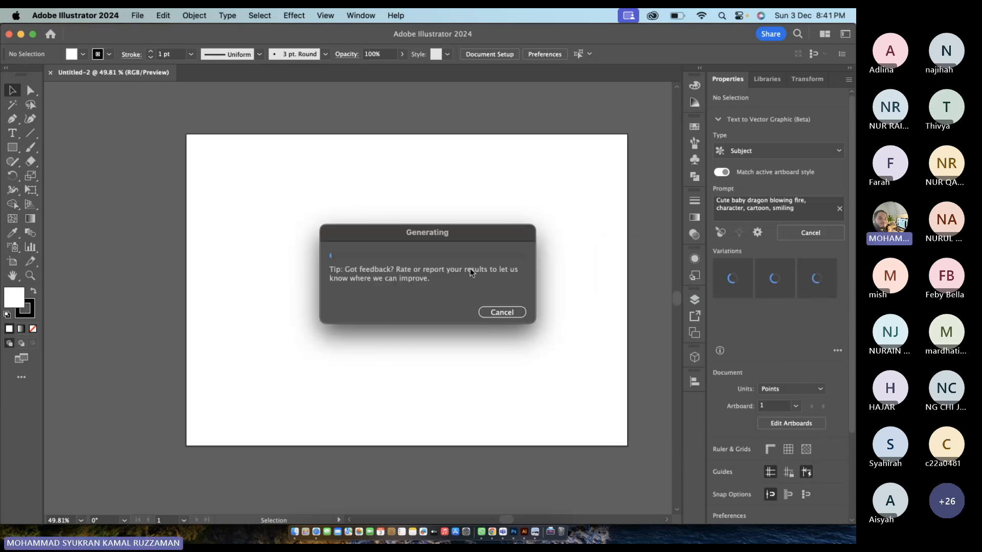
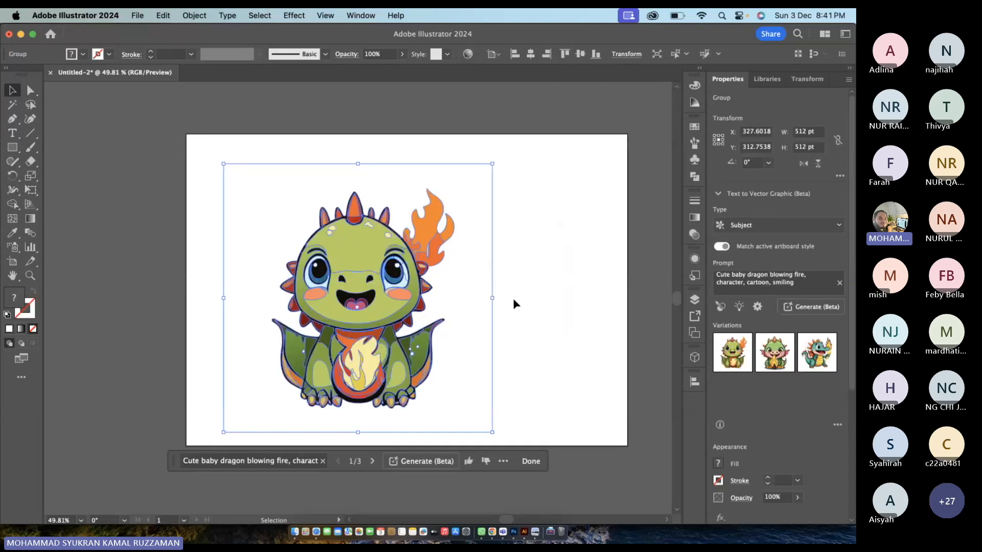
- Preview the second dragon variation, apply the third one with the teal dragon, and inspect it up close
left_click(774, 351)
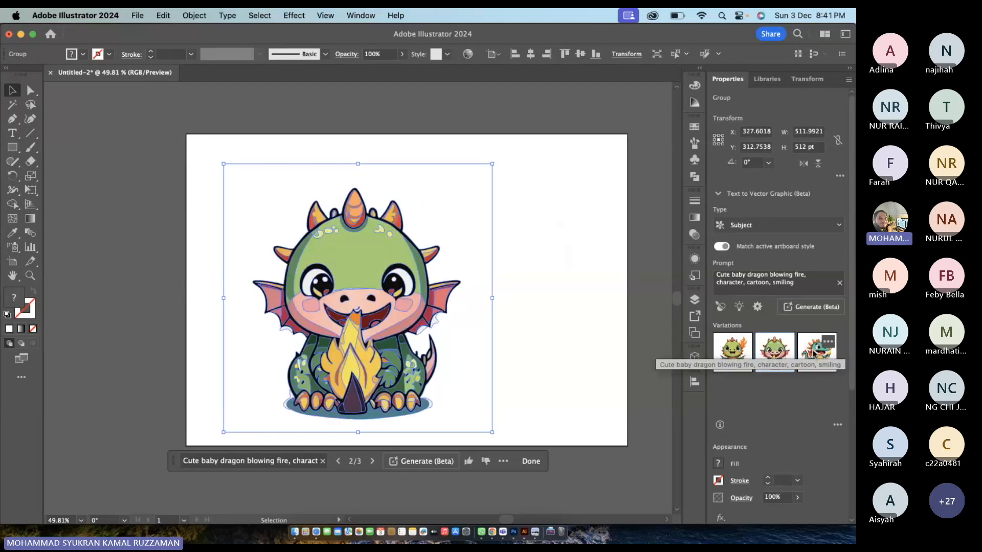
left_click(814, 352)
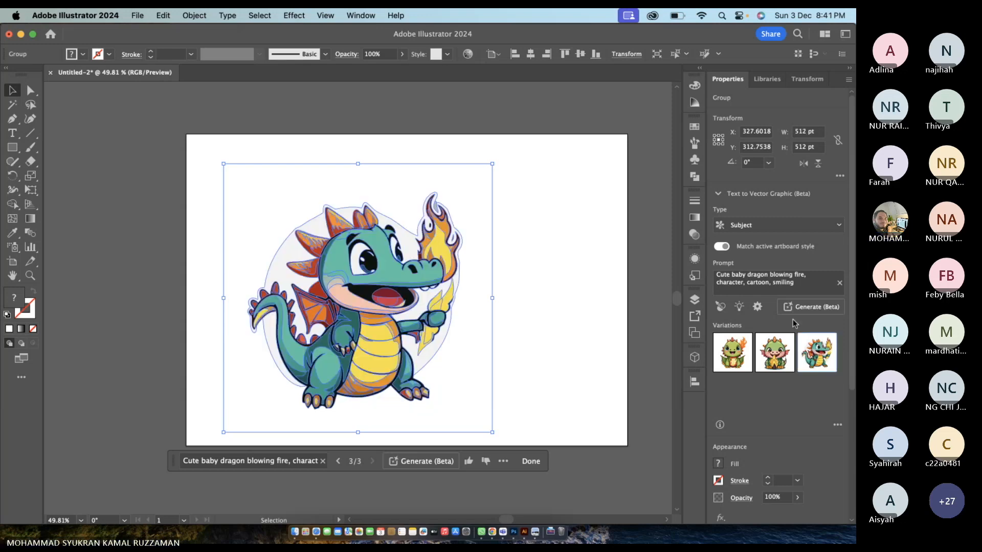
left_click(648, 332)
scroll(363, 312, "up", 3)
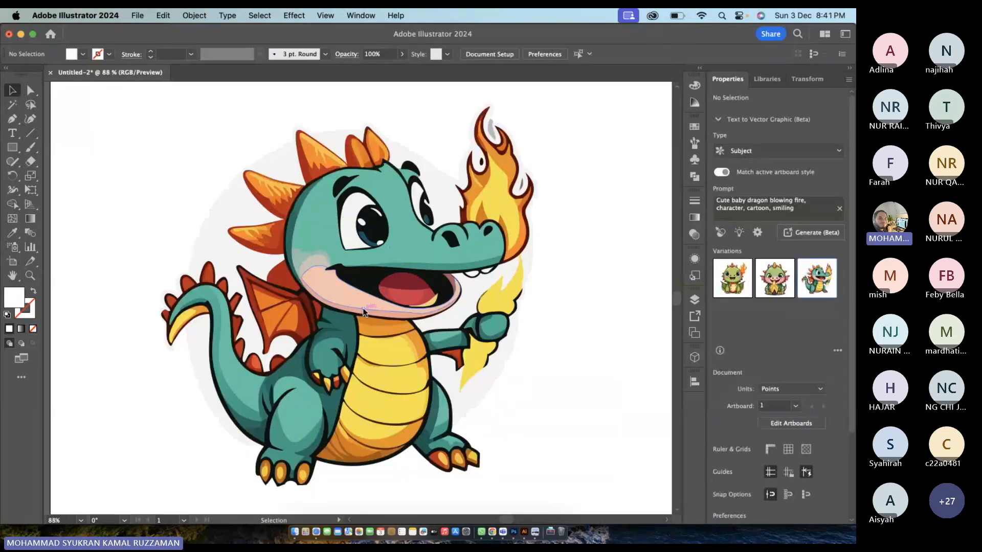
scroll(275, 275, "up", 3)
scroll(275, 275, "down", 3)
scroll(275, 275, "up", 2)
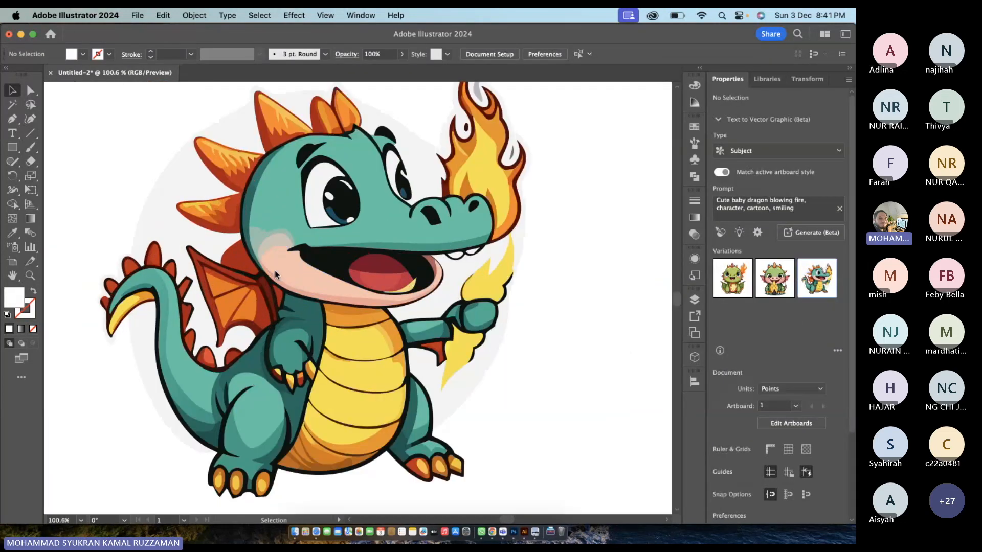
scroll(275, 275, "down", 1)
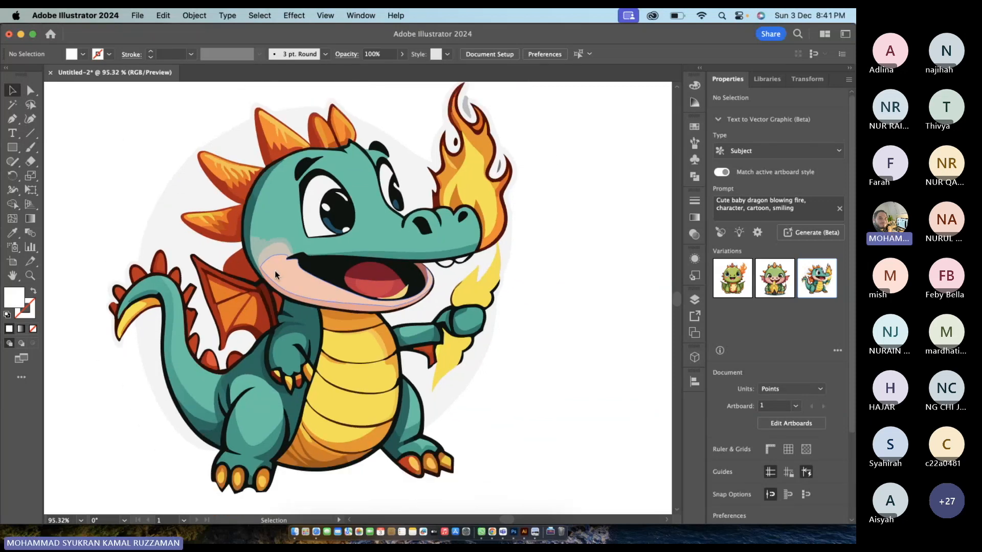
scroll(275, 274, "down", 4)
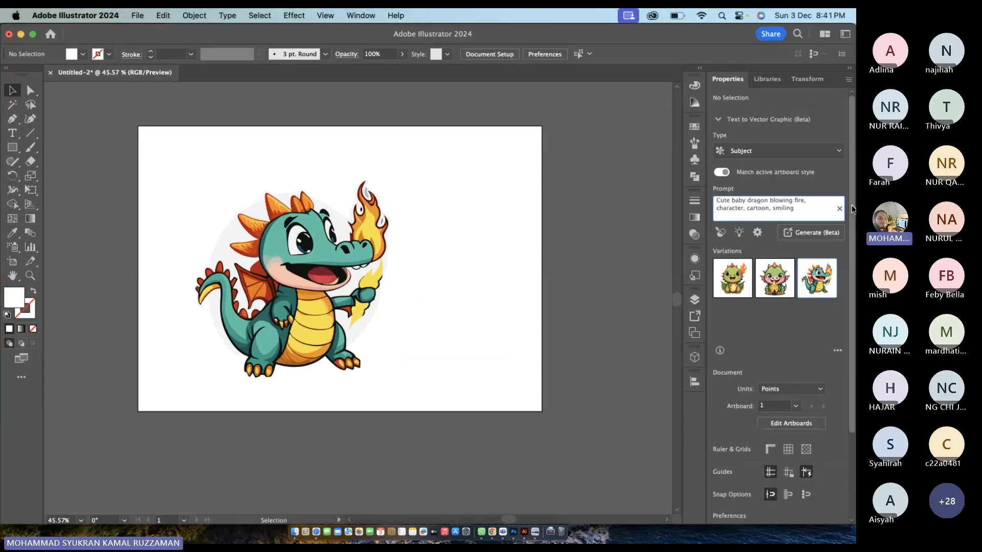
- Look at the sample prompts, and replace the dragon prompt with "Minimalist samurai, holding a sword, cuborg"
left_click(740, 233)
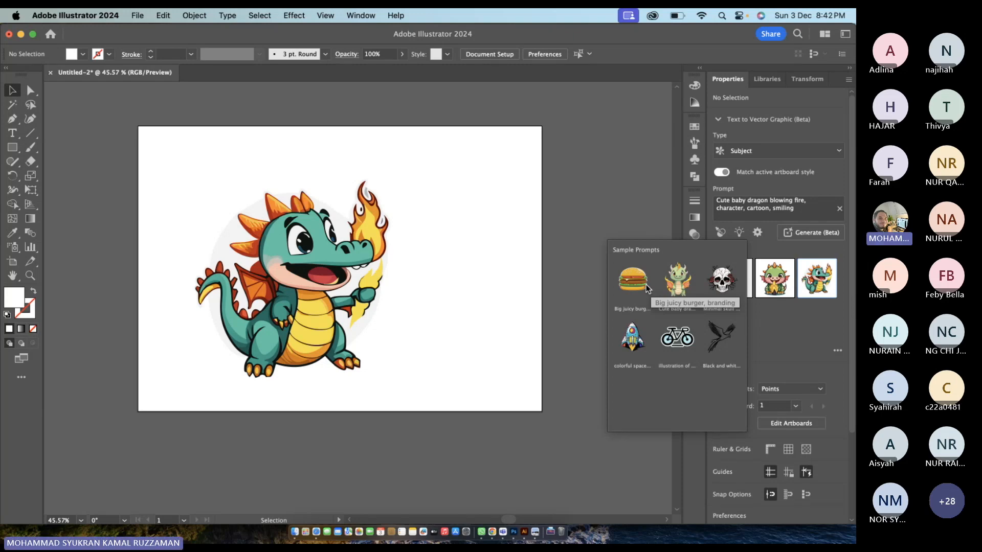
left_click(789, 210)
left_click_drag(809, 207, 708, 198)
key("Caps_Lock")
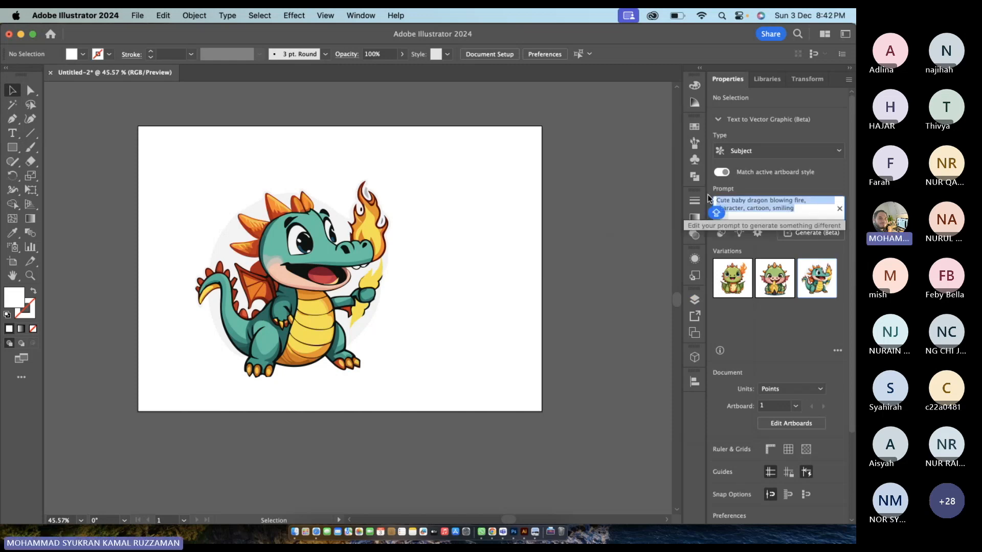
key("BackSpace")
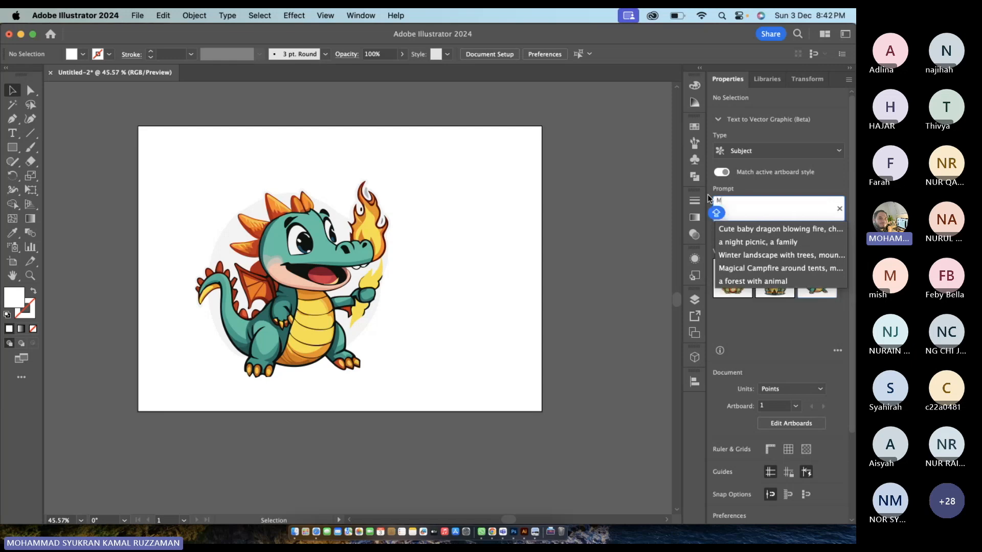
type("Minimalist samurai ")
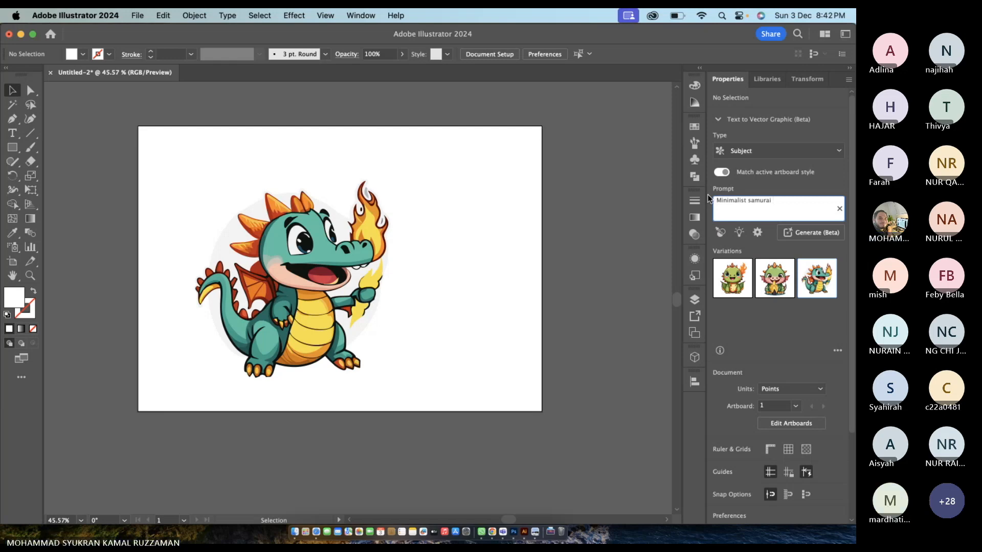
type("hold")
key("BackSpace")
key("BackSpace")
key("BackSpace")
key("BackSpace")
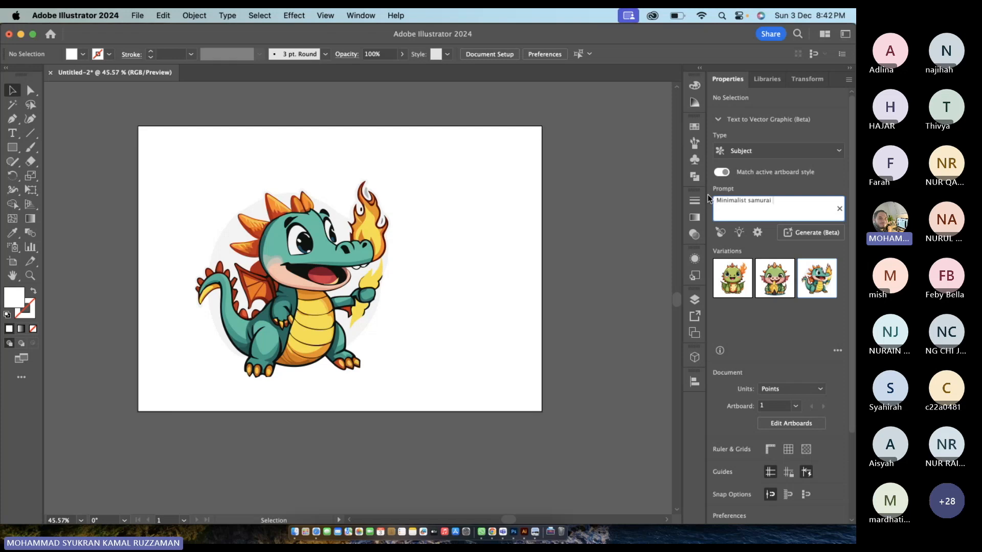
type("holding a s")
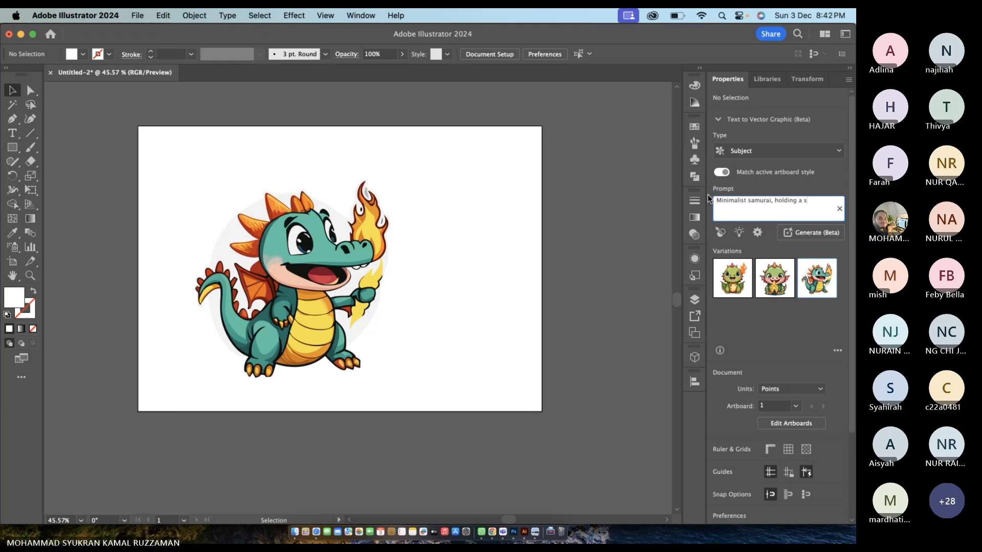
type("word, cuborg")
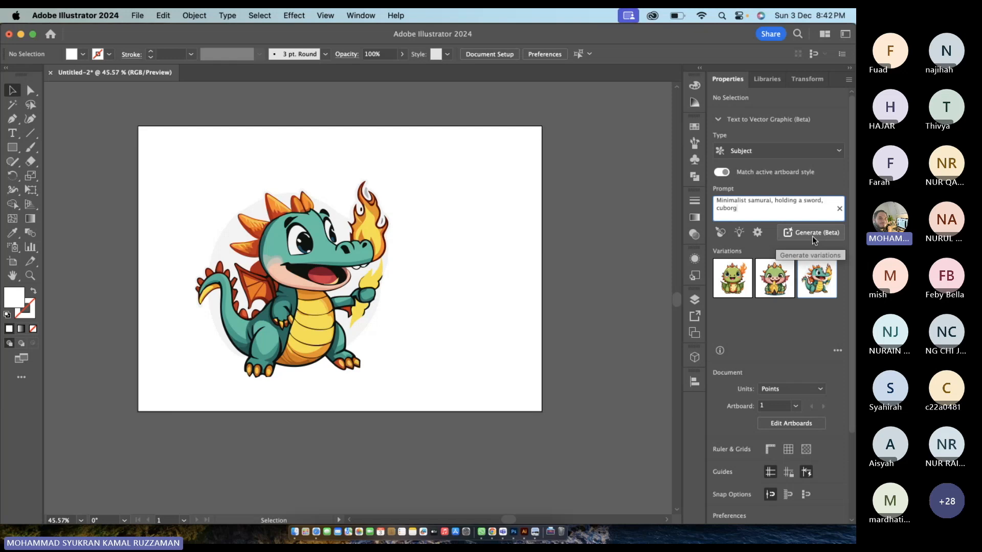
- Keep the type as Subject and generate the samurai vector graphic from the entered prompt
left_click(791, 152)
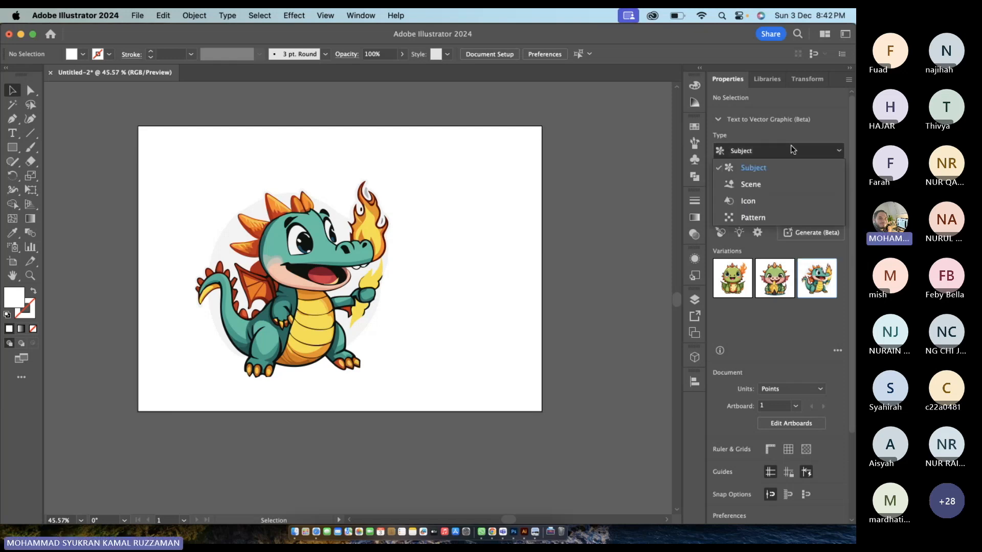
left_click(790, 167)
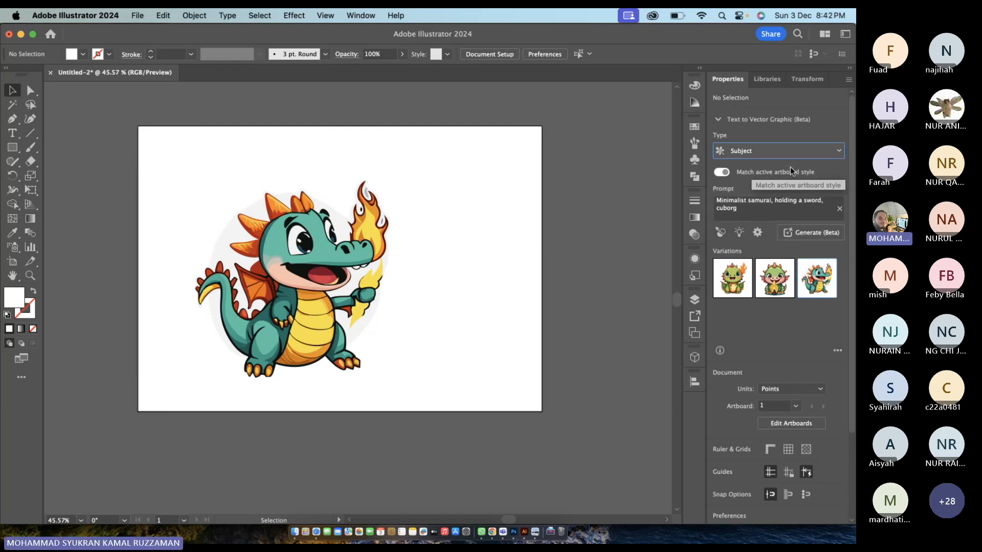
left_click(815, 234)
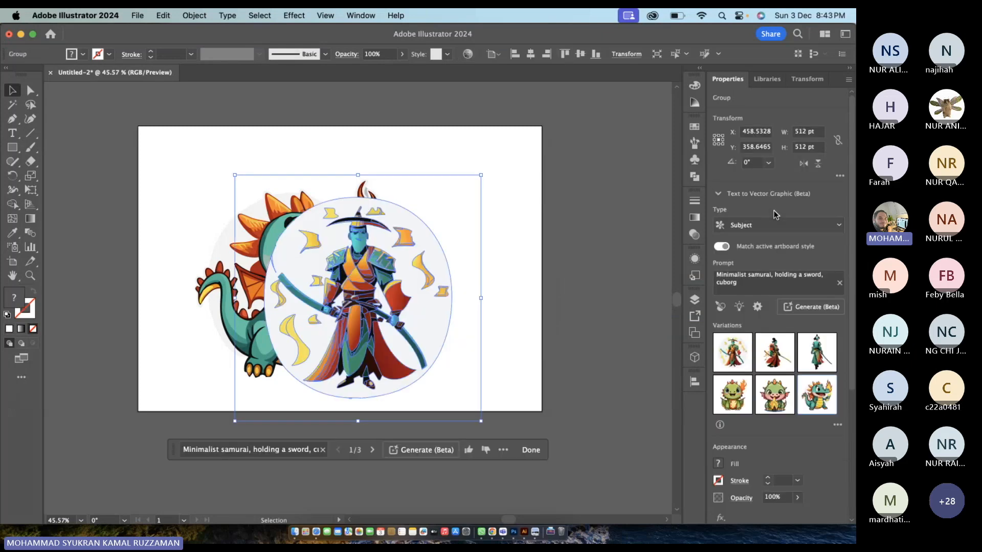
- Delete the dragon from behind the samurai and place the samurai near the artboard's centre, at about X 400 pt, Y 287 pt
left_click_drag(391, 275, 476, 241)
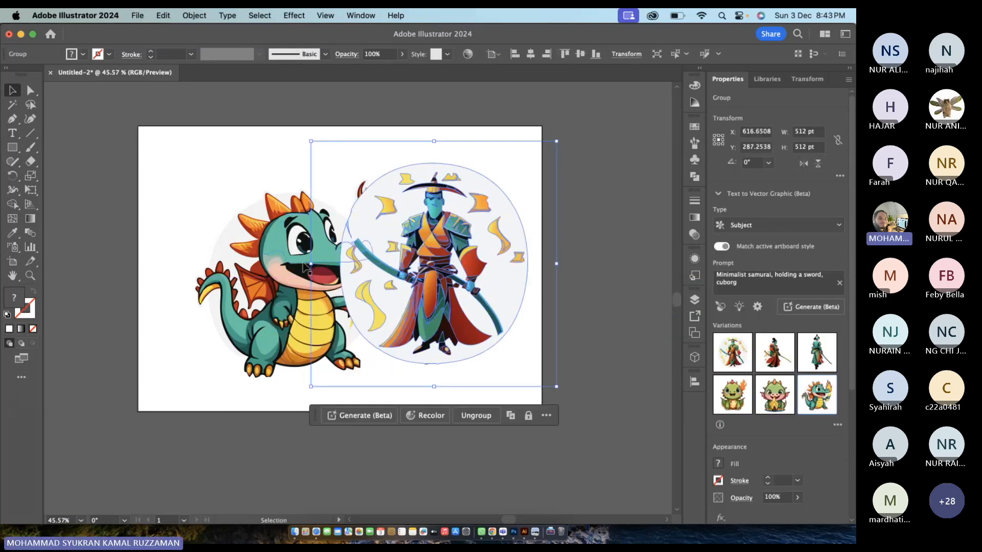
left_click(283, 275)
left_click_drag(284, 274, 201, 275)
key("Delete")
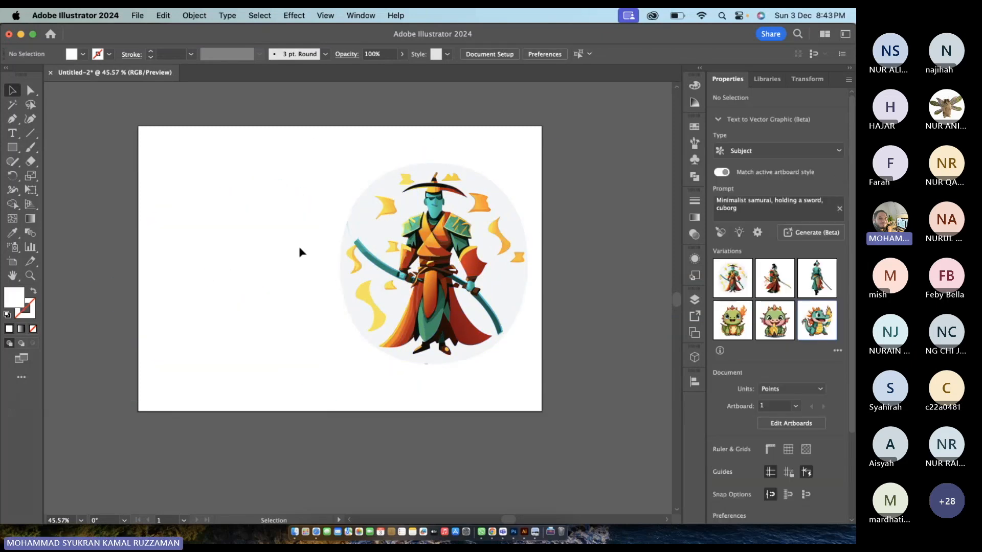
left_click_drag(434, 253, 331, 253)
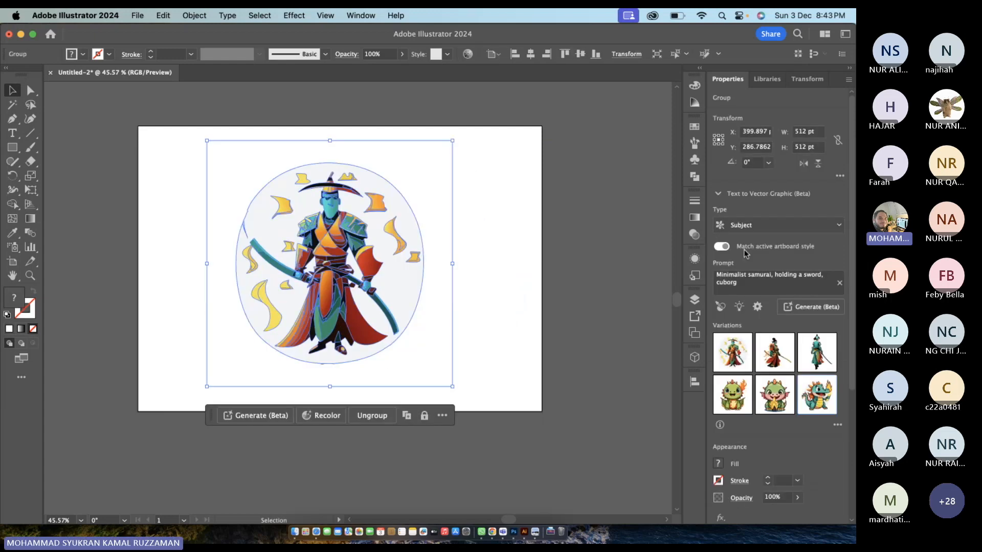
- Go through the second samurai variation and apply the third one, the teal samurai seen from behind
left_click(788, 349)
left_click(831, 354)
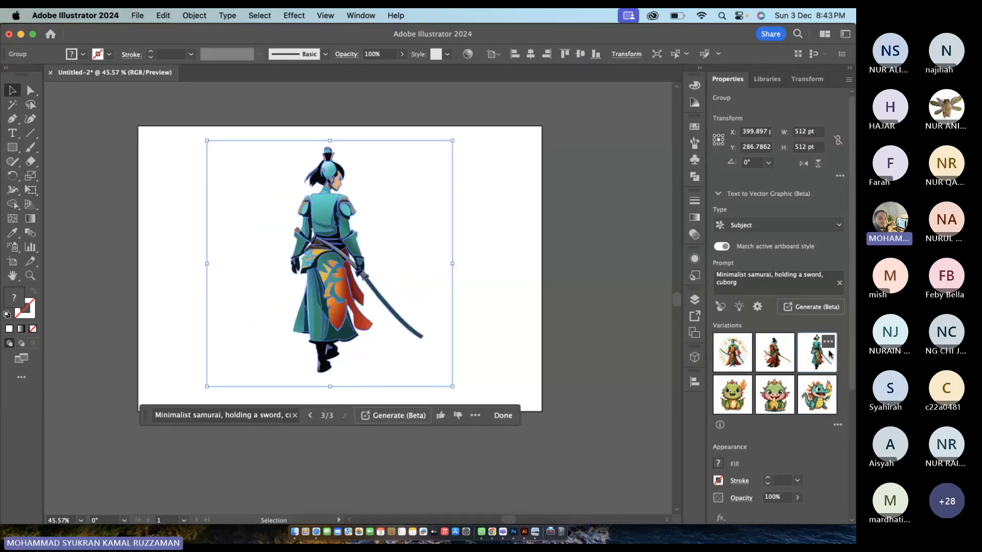
left_click(527, 283)
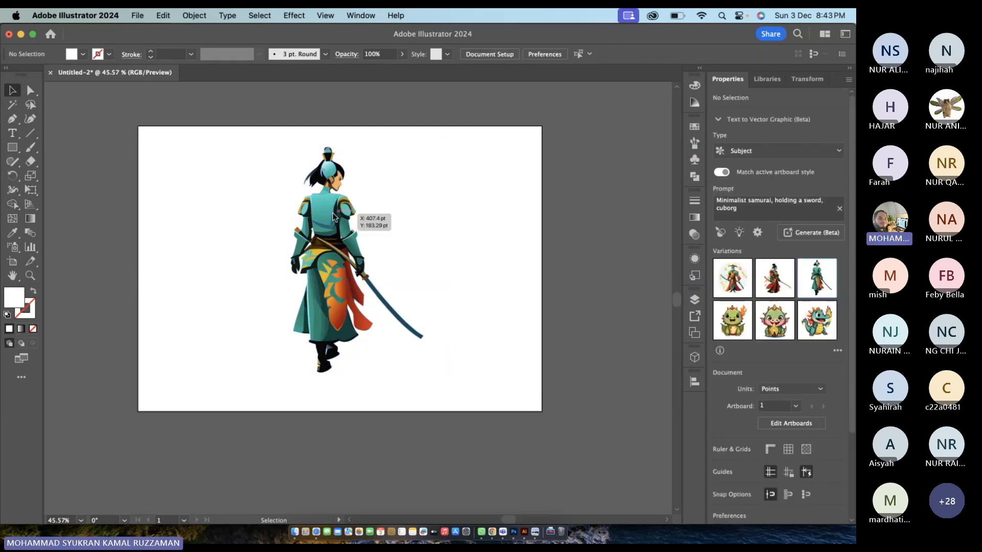
- Isolate the samurai's nested face group and move the face shapes away from the head
scroll(332, 216, "up", 10)
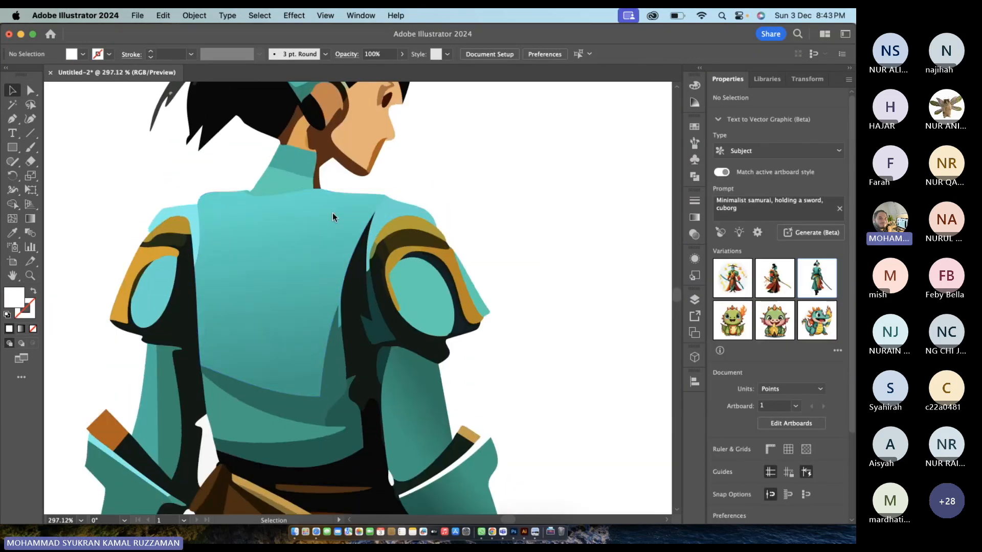
scroll(333, 217, "up", 3)
scroll(340, 236, "up", 3)
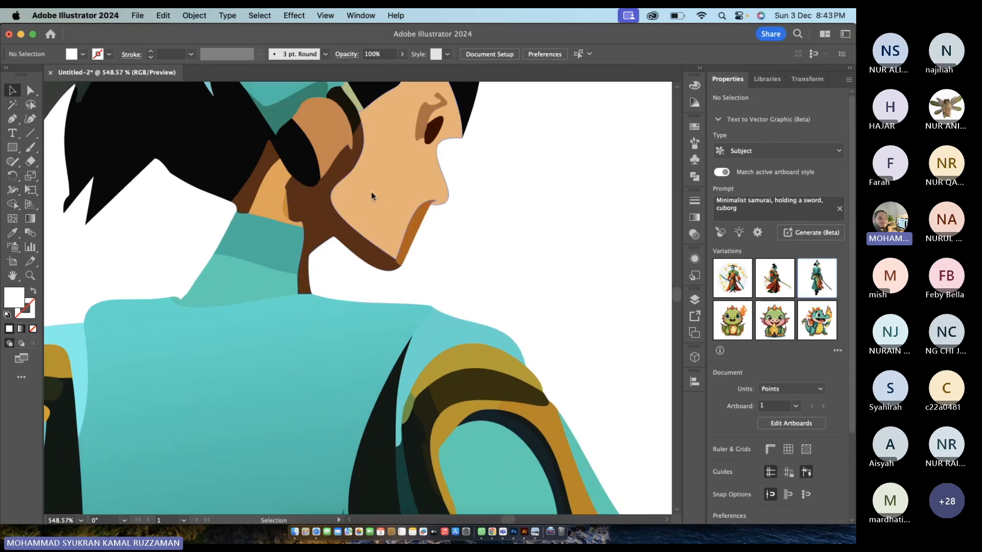
double_click(372, 197)
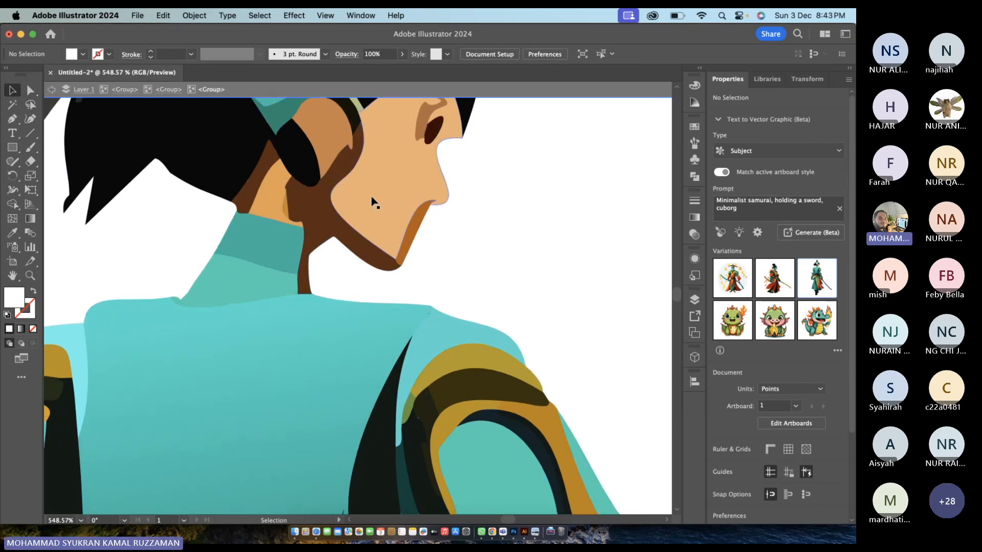
scroll(372, 201, "up", 2)
double_click(374, 214)
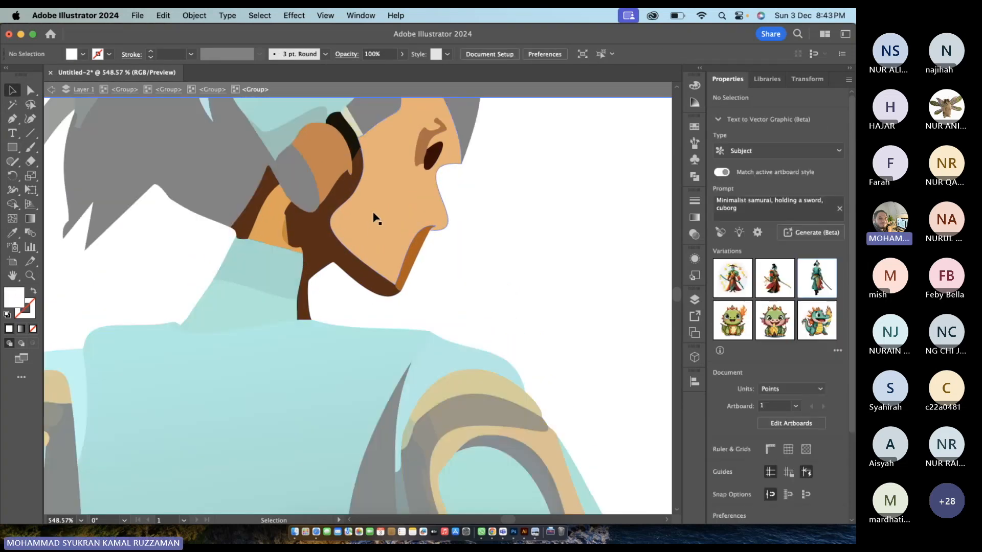
left_click(376, 219)
left_click_drag(373, 211, 433, 225)
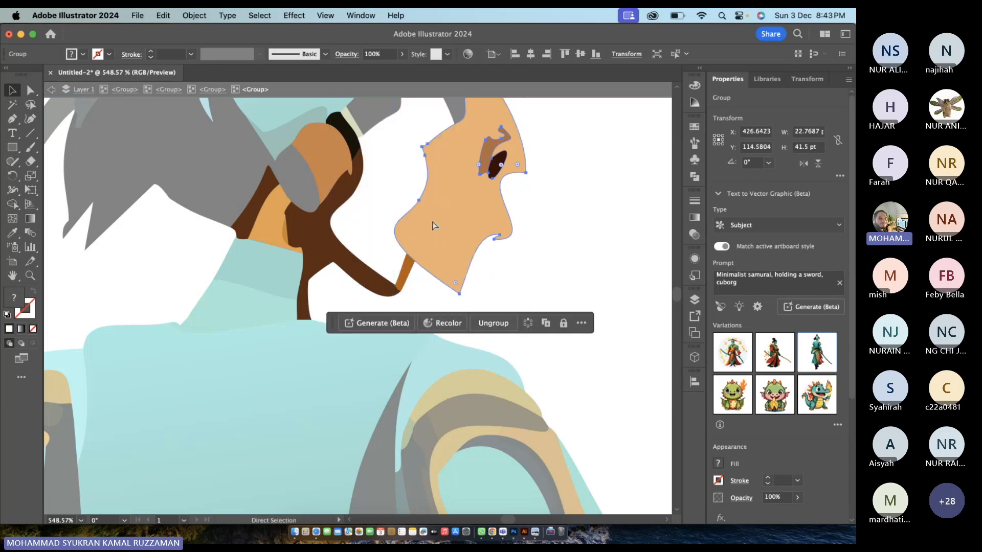
- Undo the face move, exit isolation mode and deselect the artwork
key("super+z")
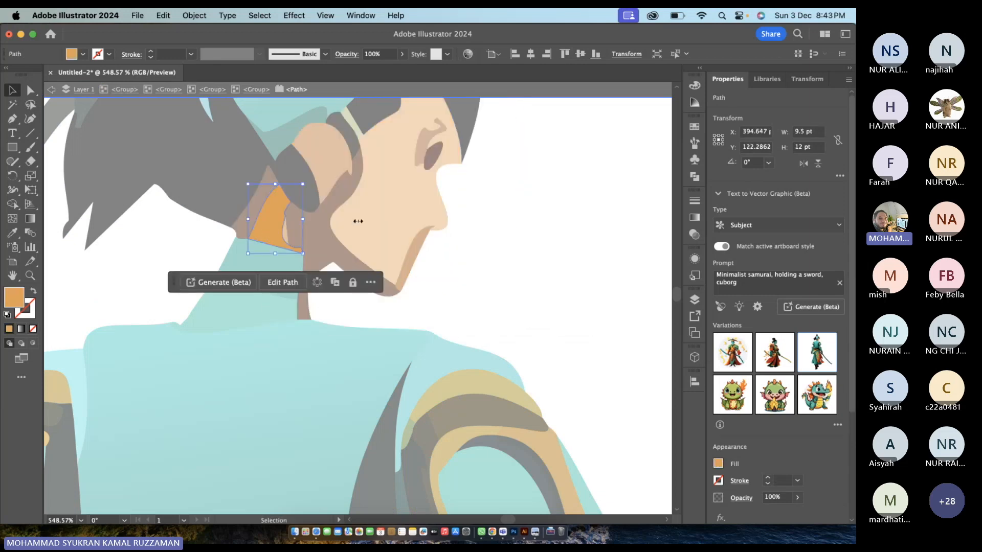
left_click(355, 200)
double_click(379, 379)
left_click(379, 377)
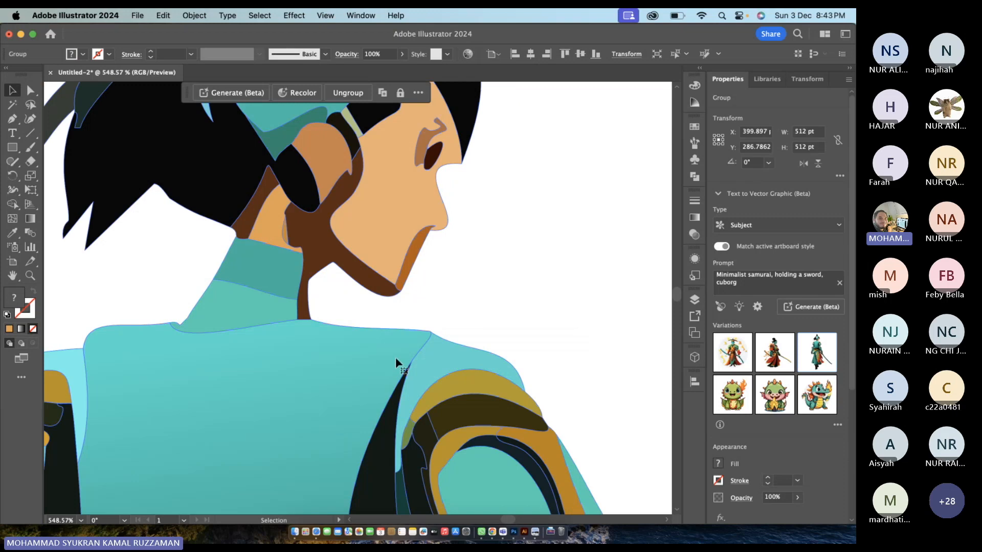
left_click(461, 316)
- Select the whole samurai group and generate more variations of it from the same prompt
scroll(462, 316, "down", 6)
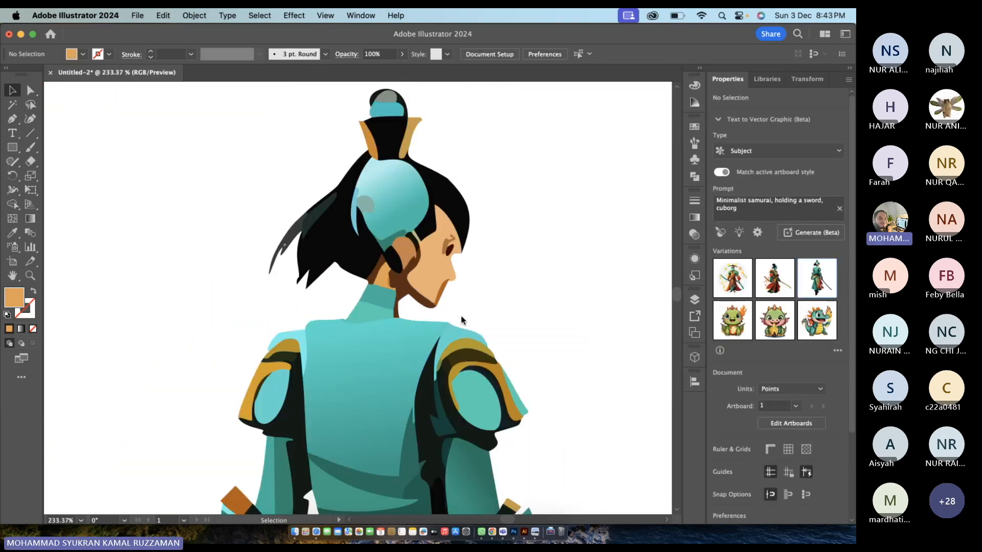
scroll(462, 316, "down", 3)
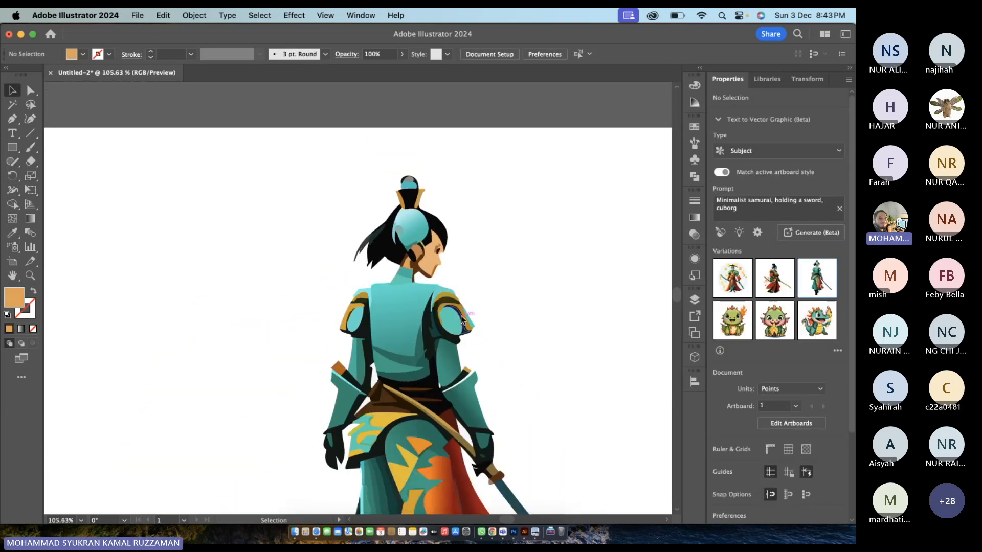
scroll(462, 315, "down", 3)
scroll(461, 314, "right", 2)
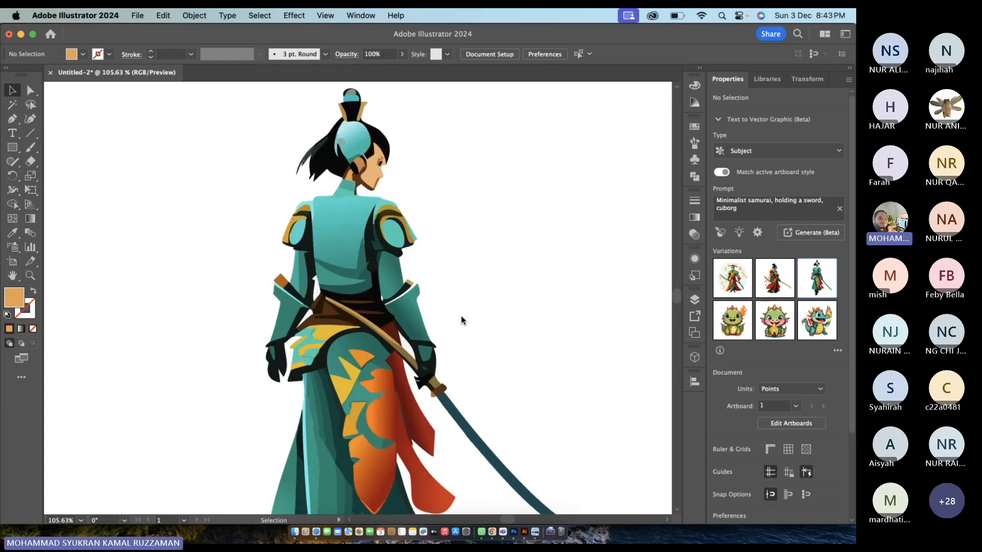
scroll(590, 311, "down", 2)
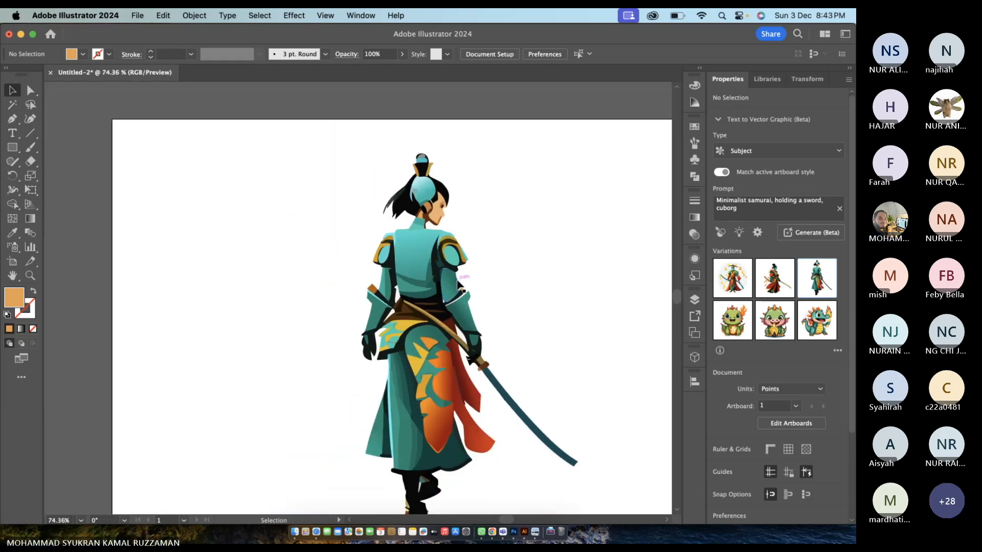
left_click(440, 288)
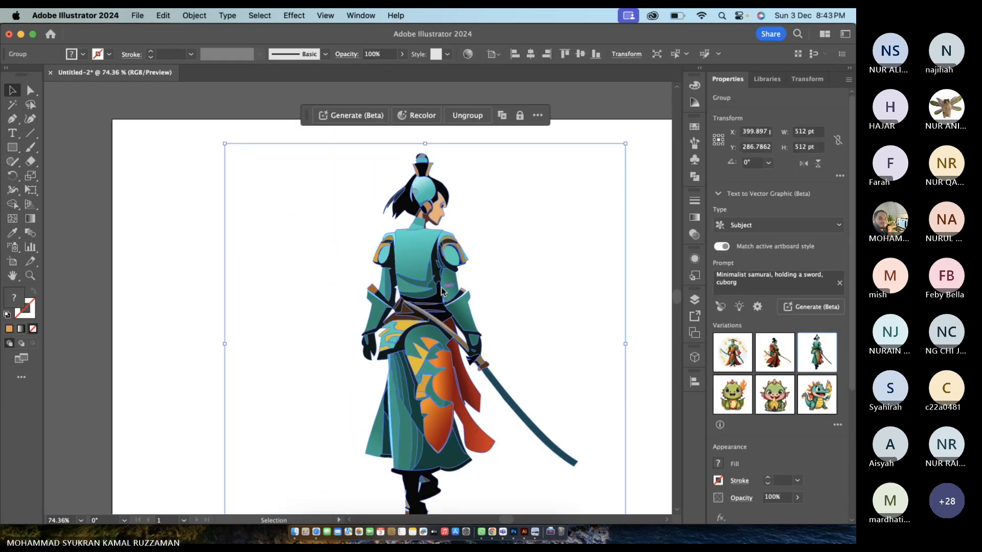
scroll(440, 290, "down", 1)
scroll(440, 290, "right", 2)
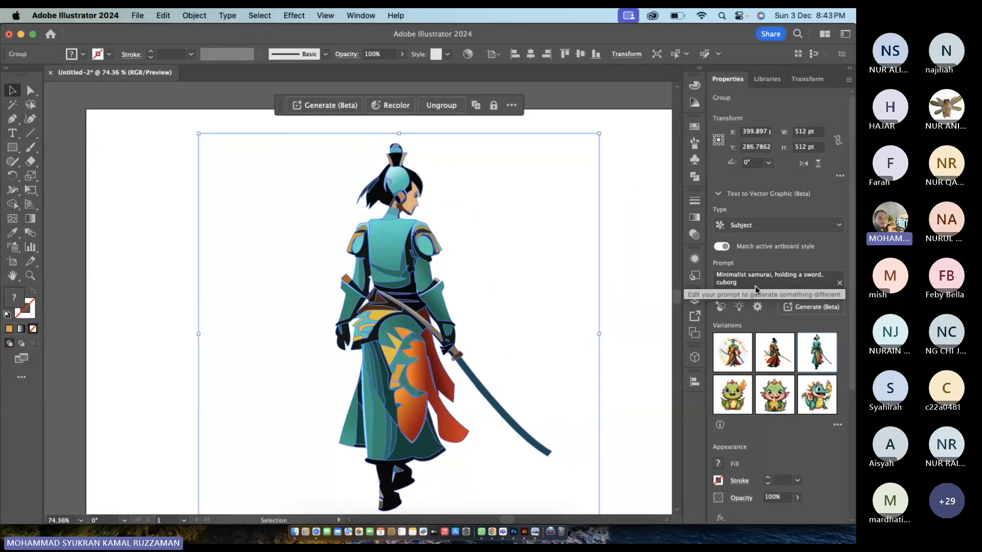
left_click(813, 307)
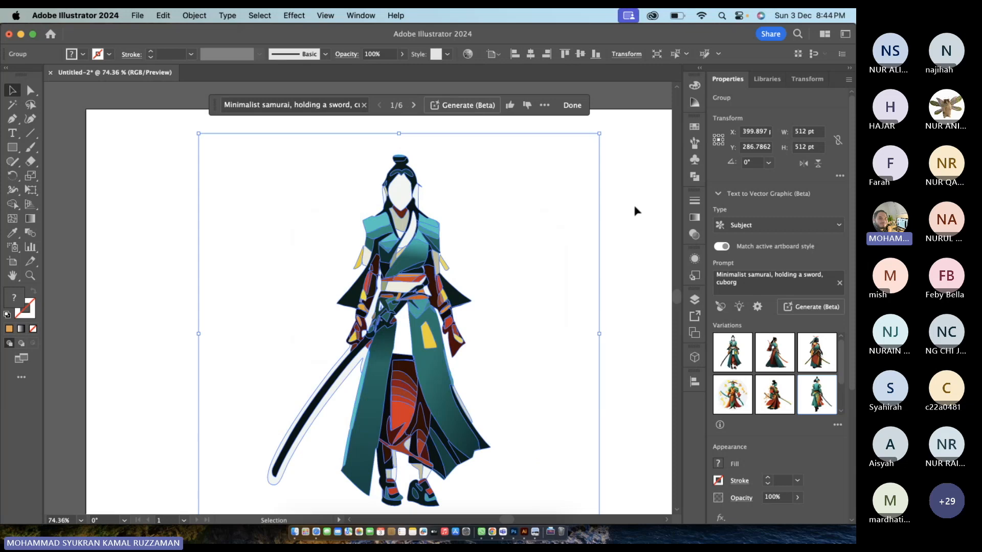
- Reselect the samurai group, go through its new variations and apply the third one, then deselect the artwork
left_click(431, 193)
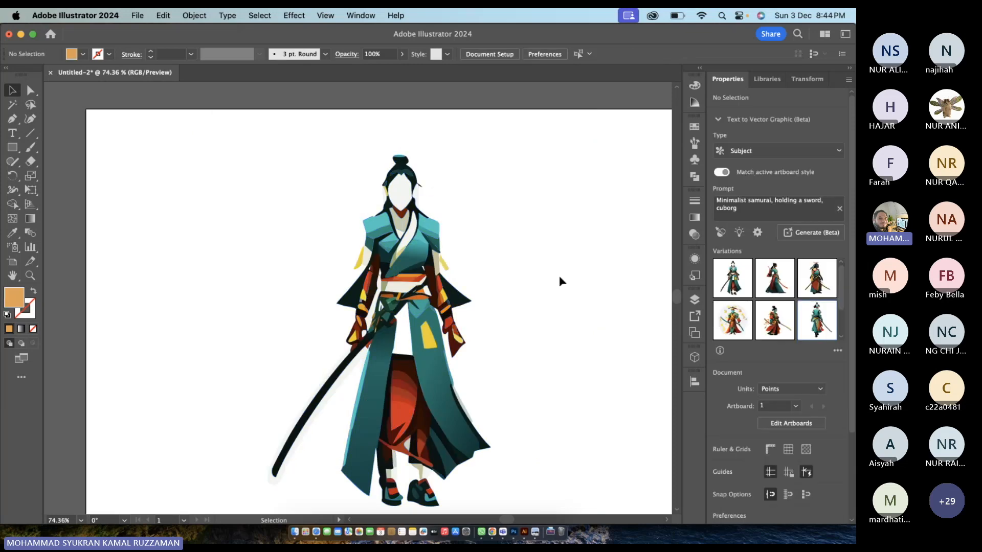
left_click(417, 296)
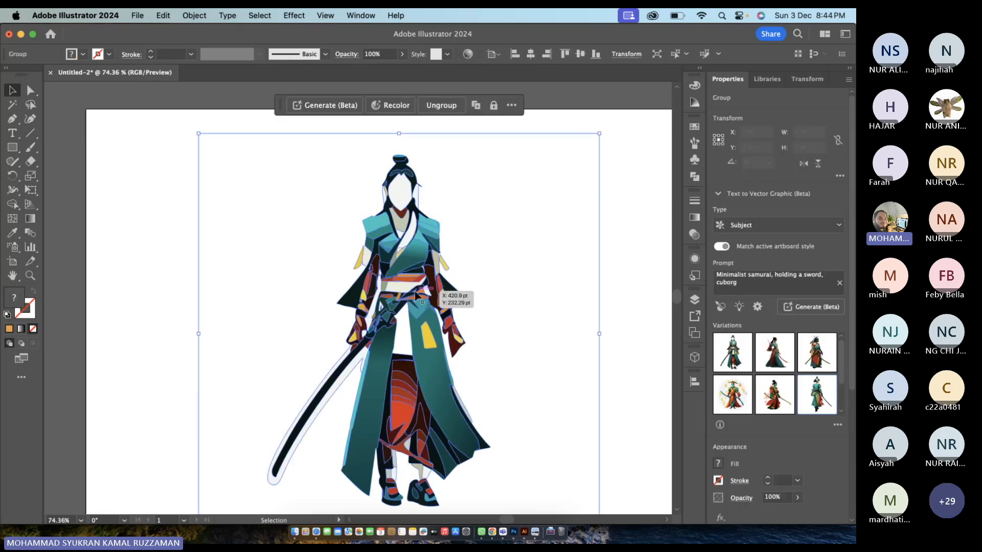
left_click(766, 370)
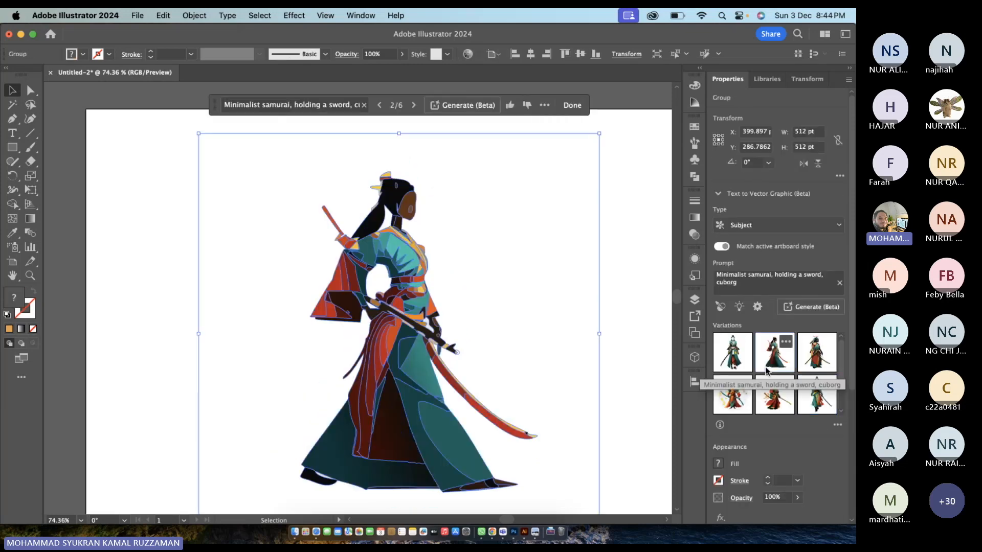
left_click(810, 364)
left_click(523, 327)
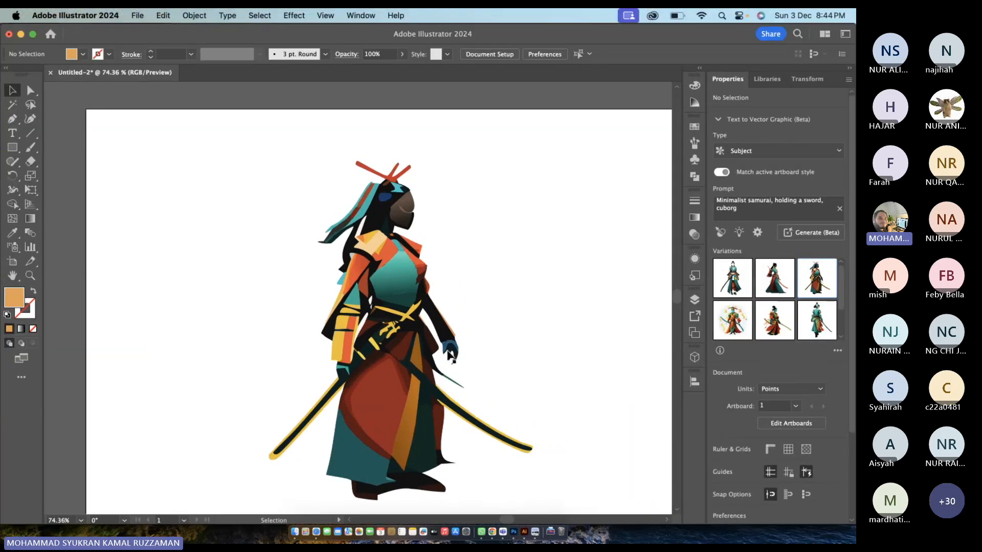
- Add "disney style" to the end of the samurai prompt and generate new vector graphics from it
scroll(448, 355, "down", 3)
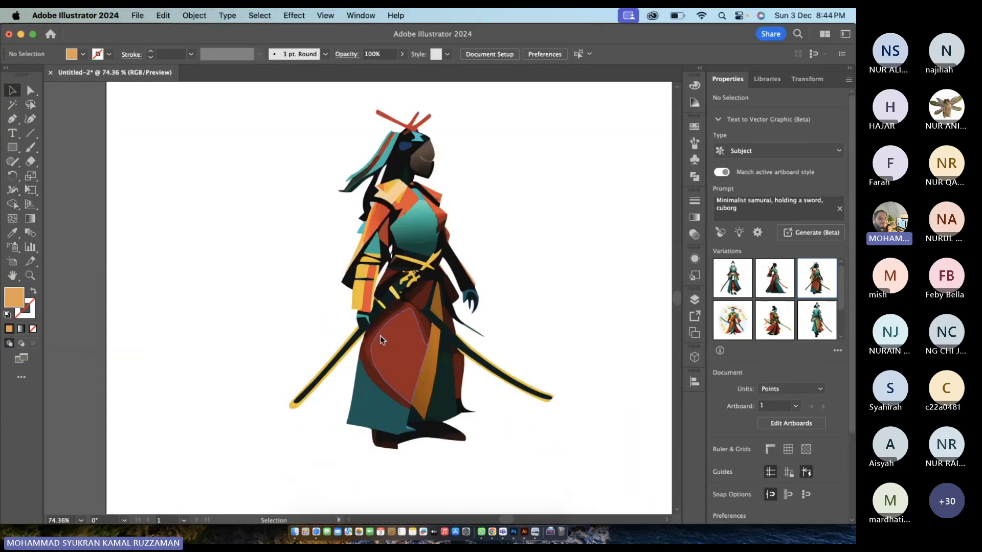
right_click(379, 336)
left_click(331, 431)
scroll(584, 263, "up", 1)
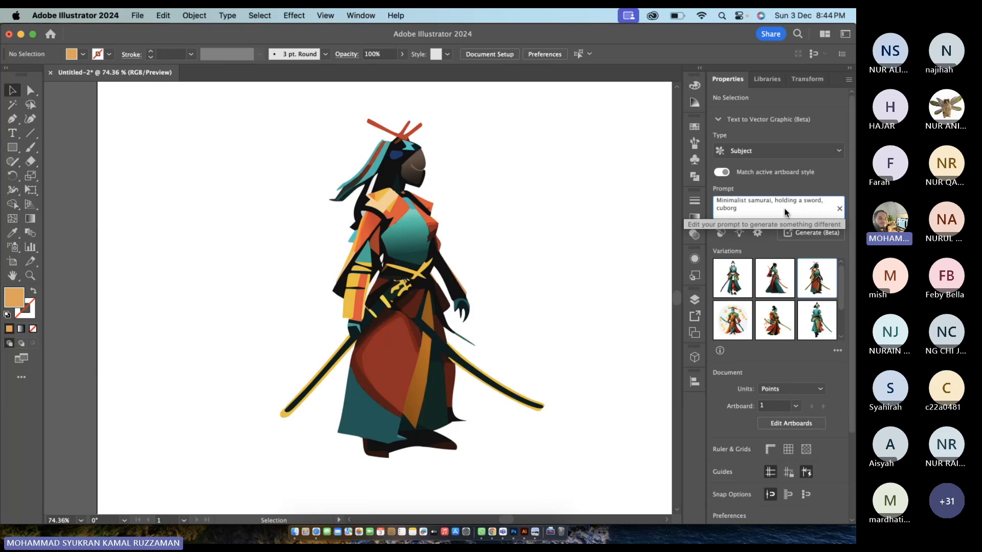
type("disney style")
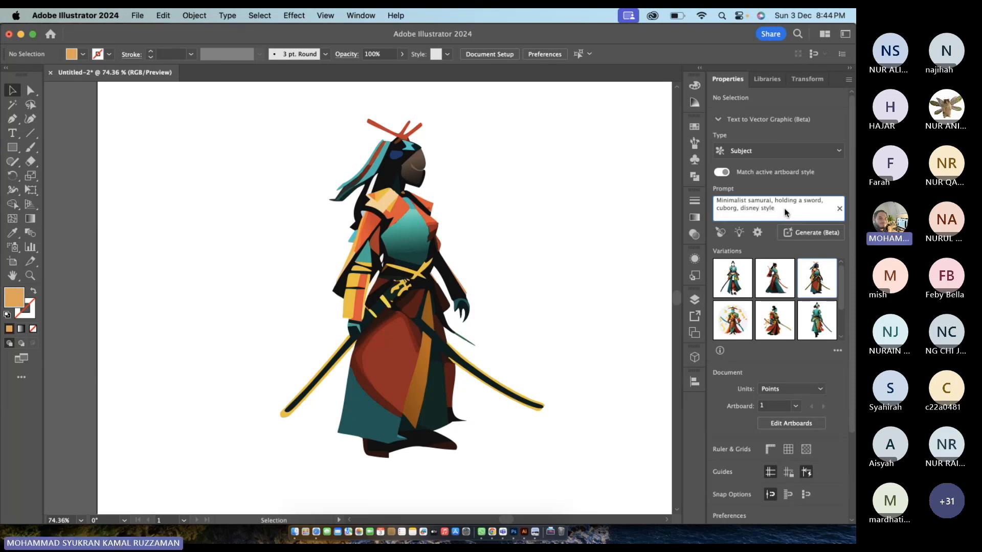
key("Return")
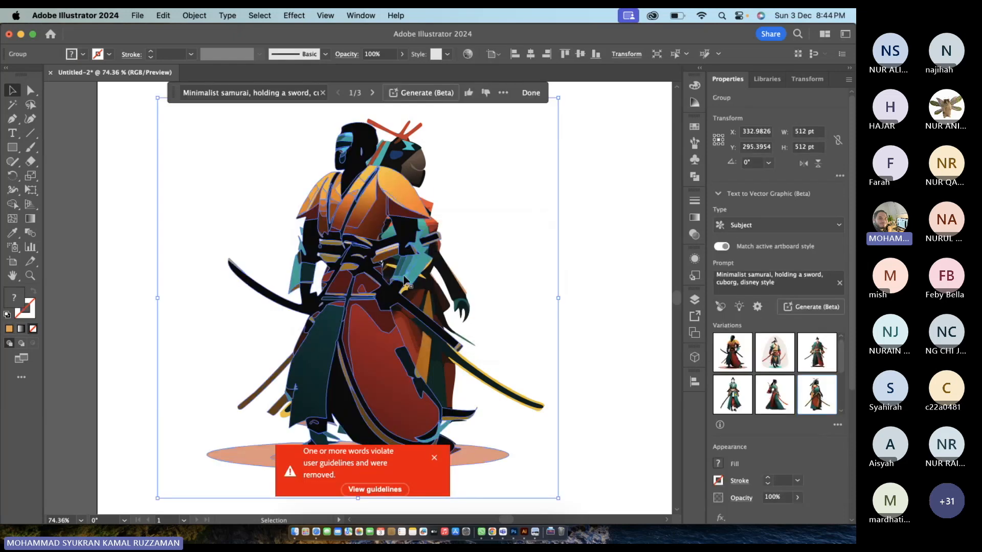
- Move the new samurai to the right of the old one, dismiss the guideline warning and delete the old samurai
left_click_drag(398, 280, 568, 280)
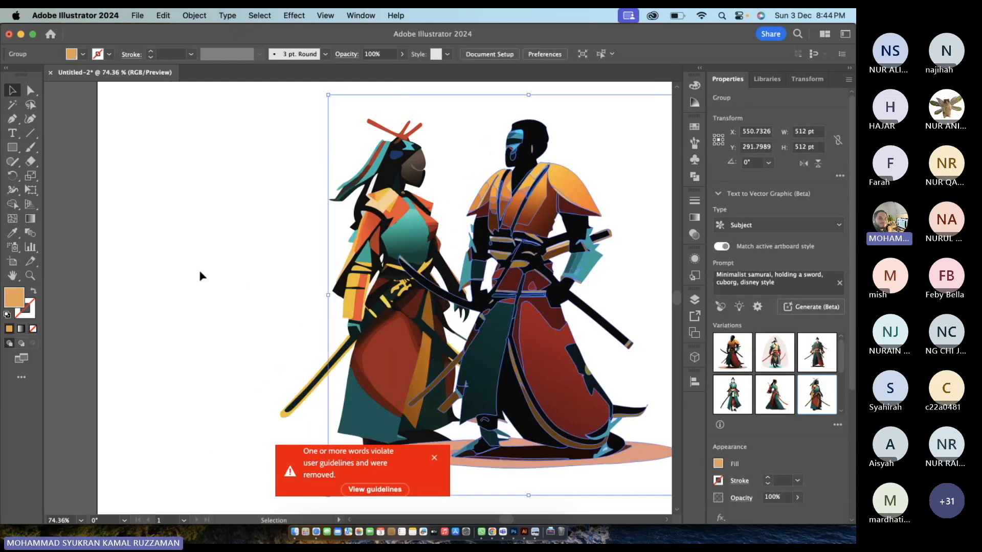
left_click_drag(200, 272, 293, 455)
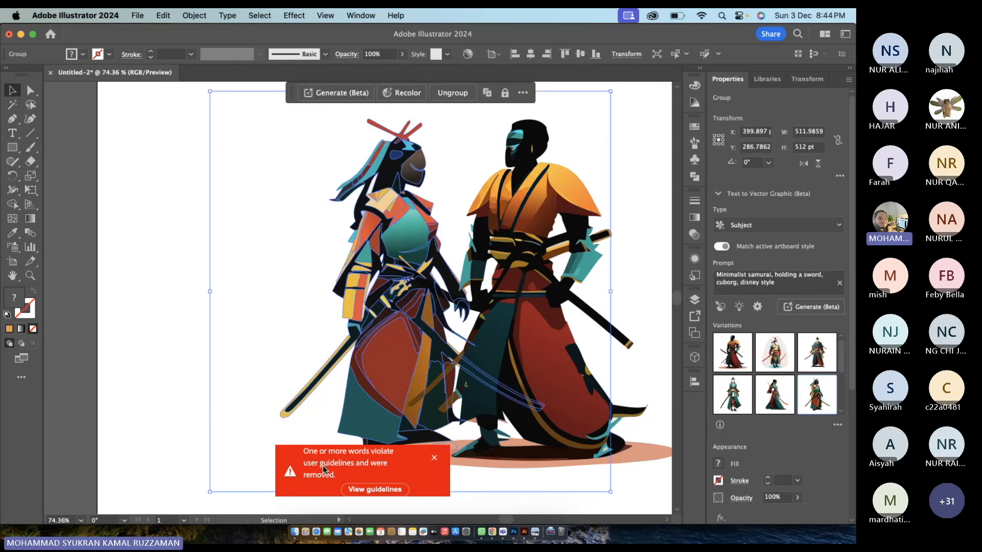
left_click(434, 458)
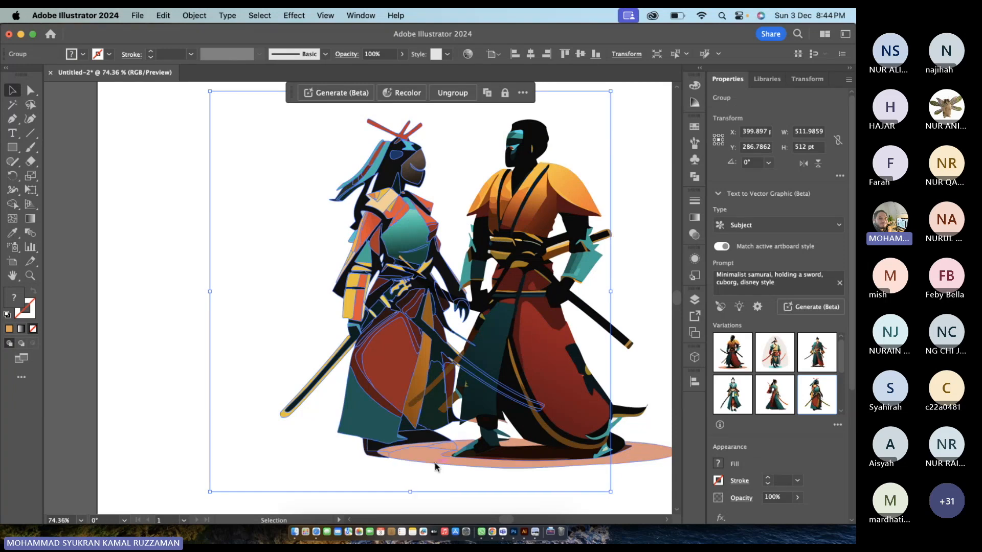
left_click(372, 271)
key("Delete")
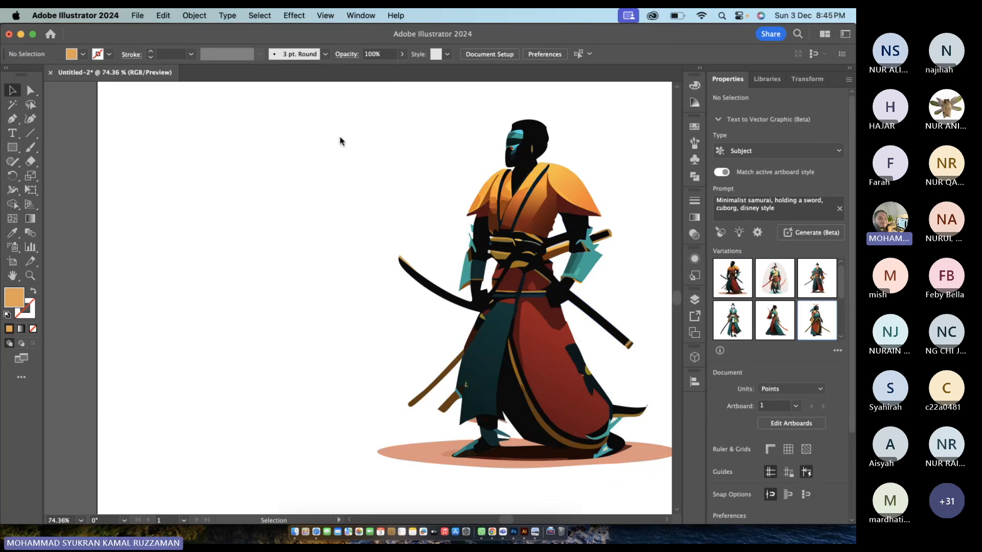
- Select the remaining samurai and apply its third variation, the figure in a teal robe with a red sash
left_click_drag(339, 137, 617, 381)
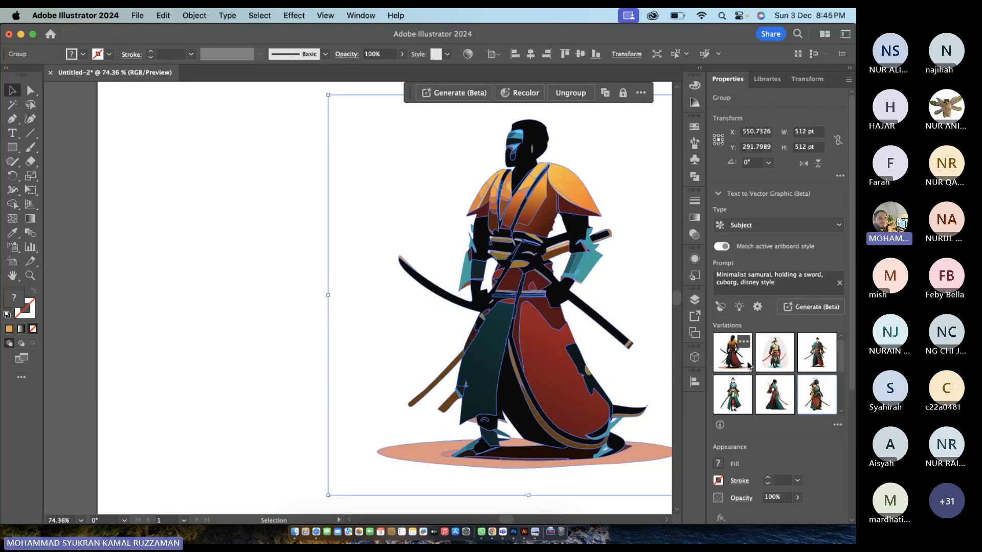
left_click(820, 353)
left_click(826, 353)
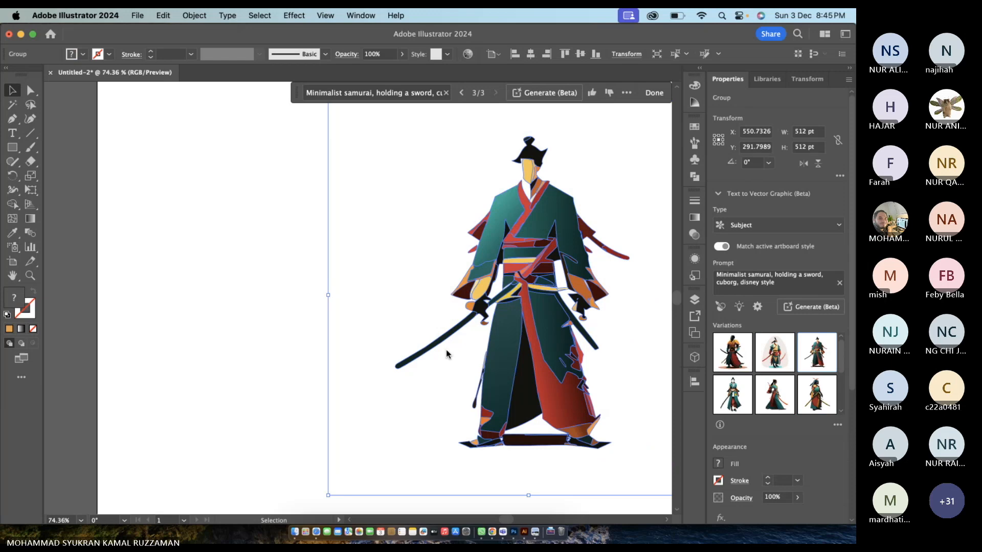
left_click(230, 326)
- With the samurai selected, try the generation Detail setting at 5, then restore it to 2
left_click_drag(311, 162, 511, 353)
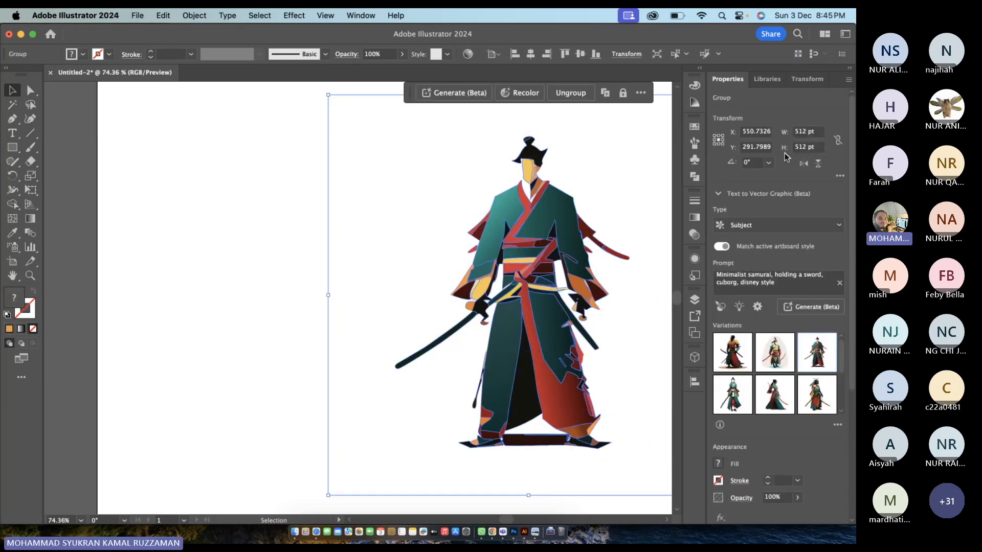
left_click(758, 306)
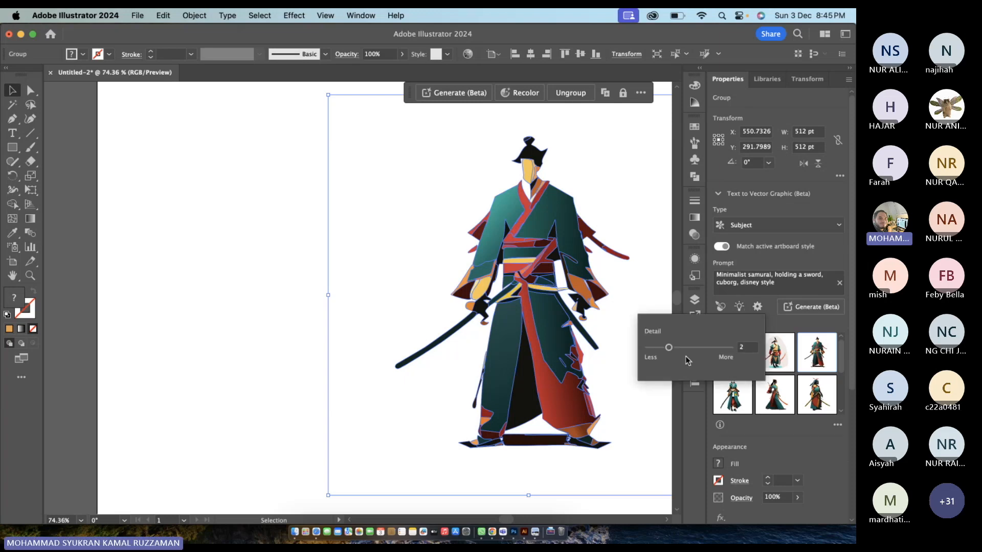
left_click_drag(697, 349, 733, 354)
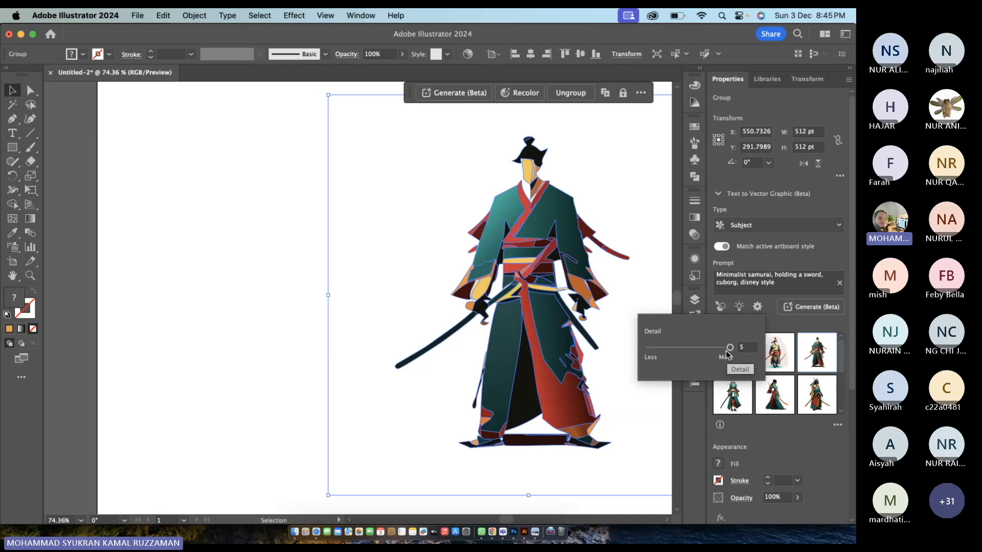
left_click_drag(730, 349, 669, 349)
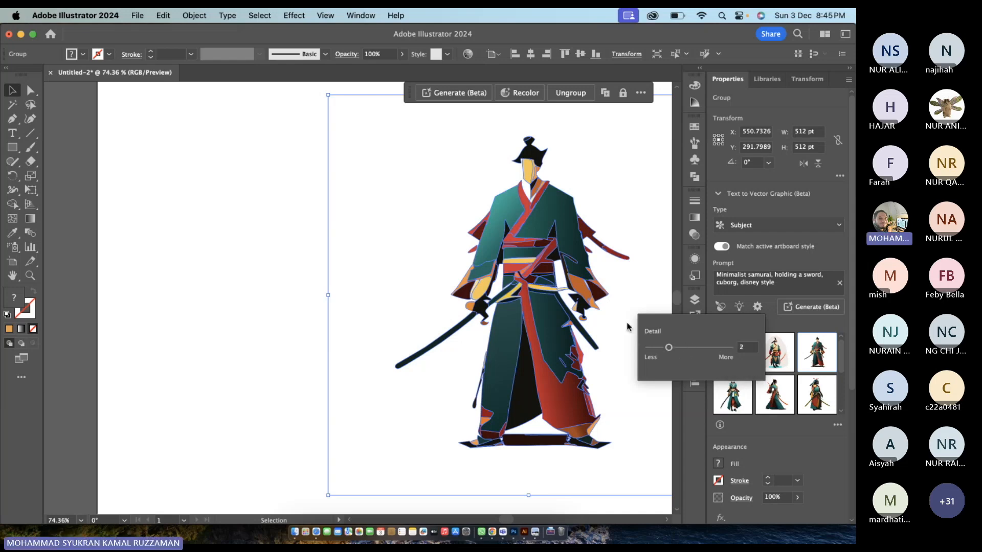
left_click(654, 291)
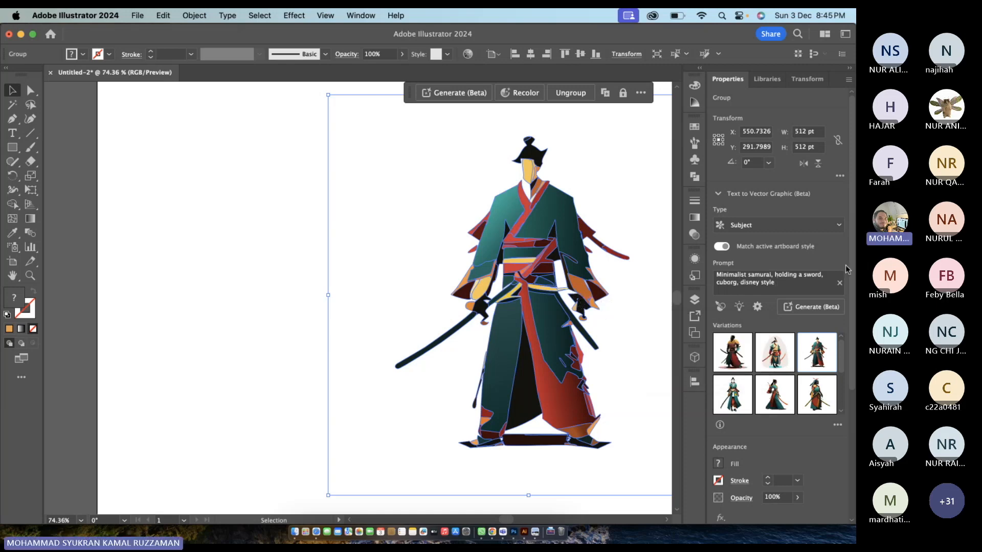
- Delete the samurai from the artboard and clear the whole Text to Vector Graphic prompt
key("Delete")
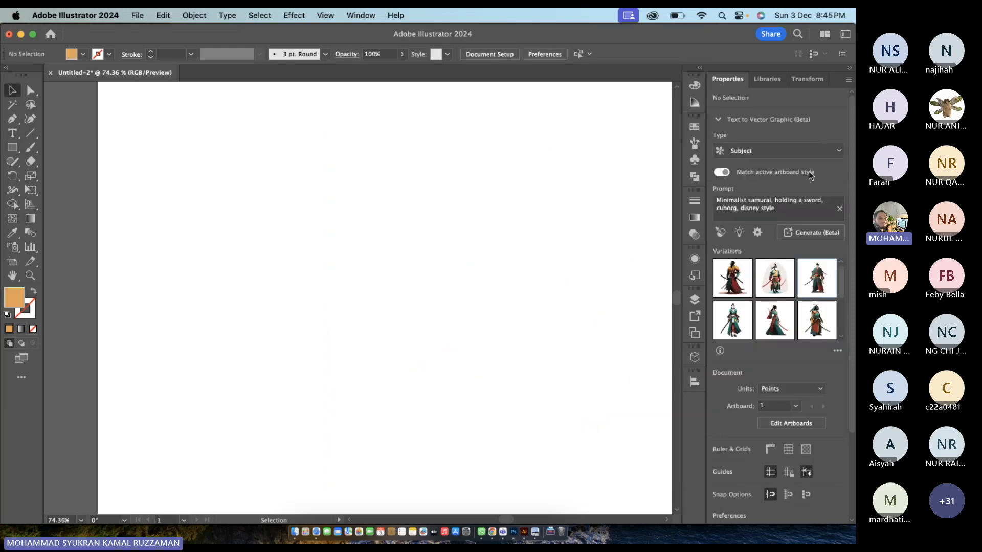
left_click(783, 212)
key("super+a")
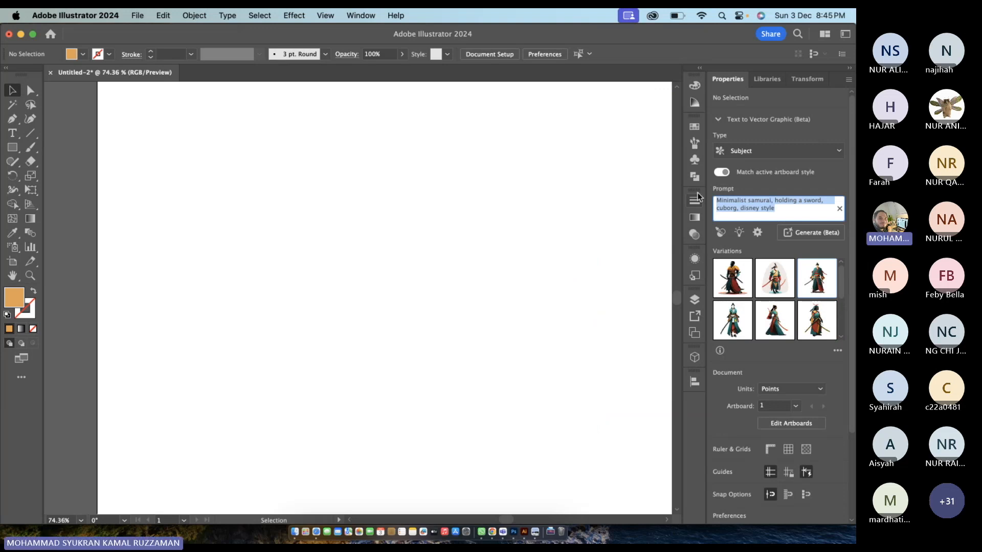
- Switch the graphic type to Scene, look at its sample prompts and set the type back to Subject
left_click(767, 151)
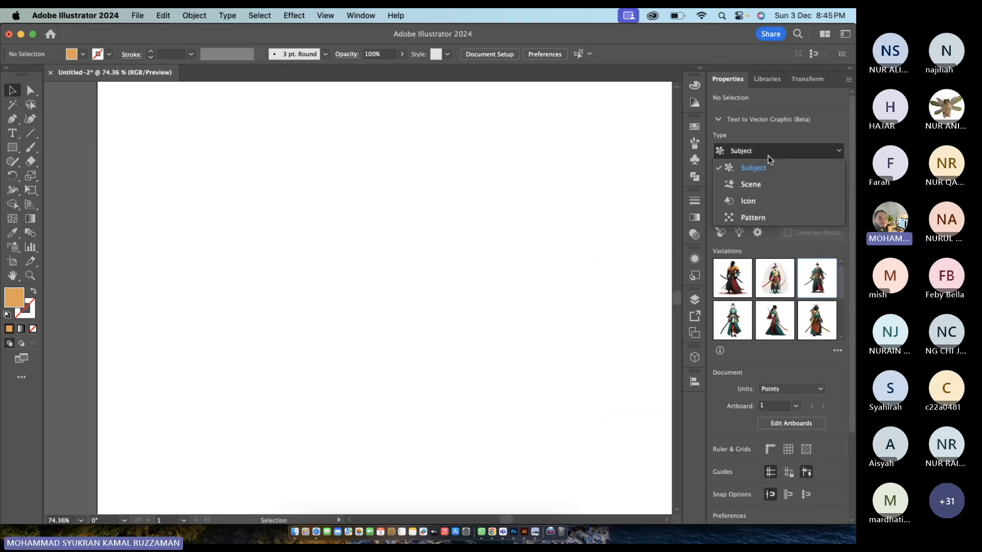
left_click(766, 185)
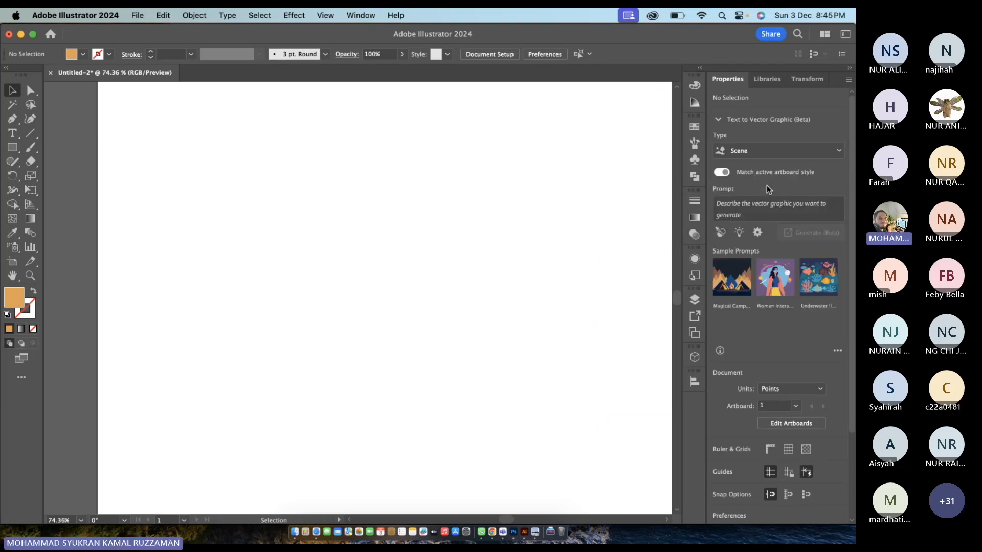
left_click(737, 235)
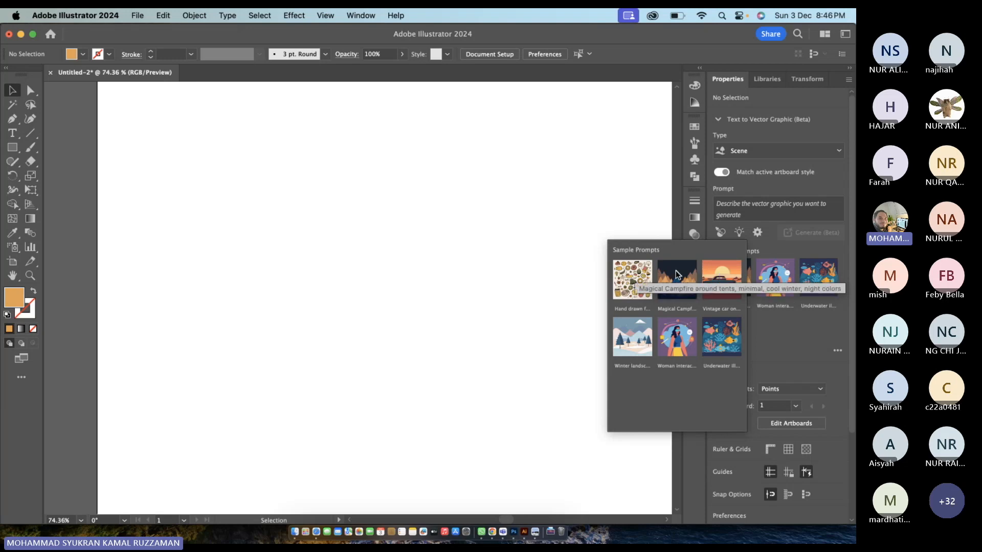
left_click(760, 151)
left_click(759, 172)
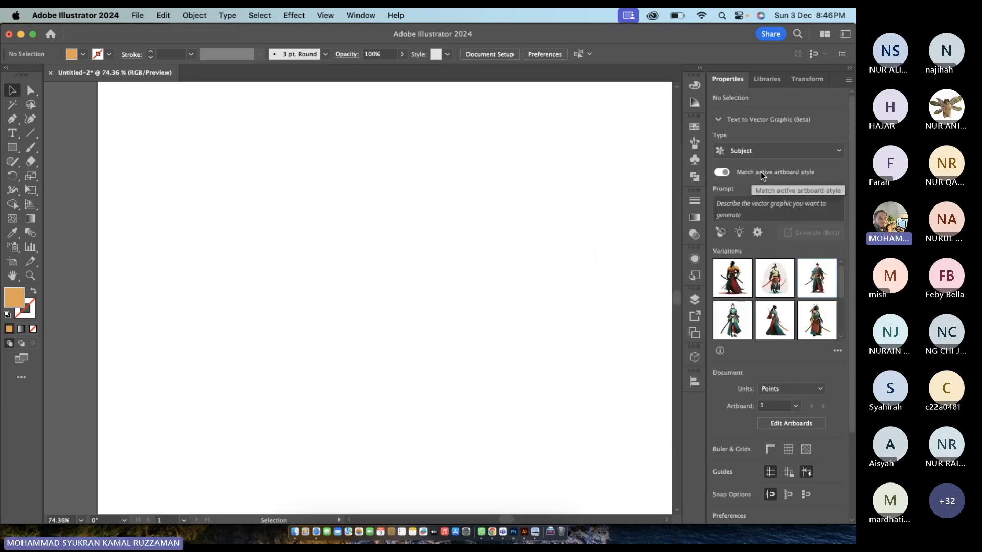
- Switch to the browser and replace the Google Images query with a search for "the increbles"
key("ctrl+Right")
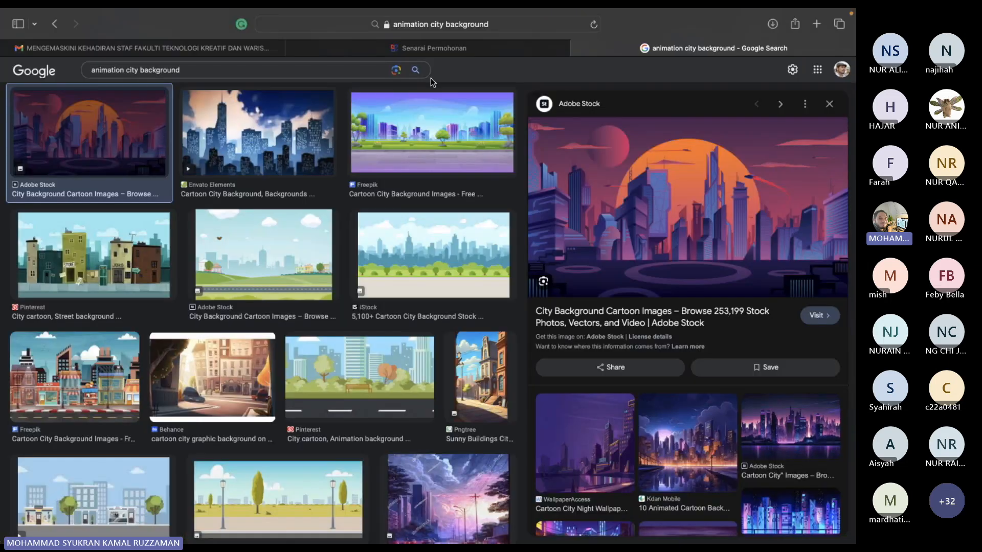
left_click_drag(257, 72, 49, 71)
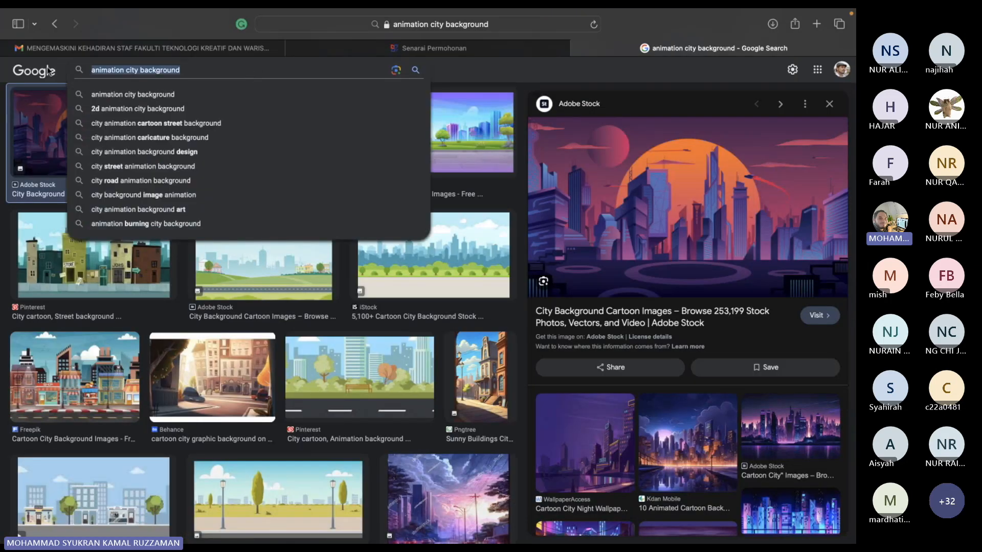
type("the ")
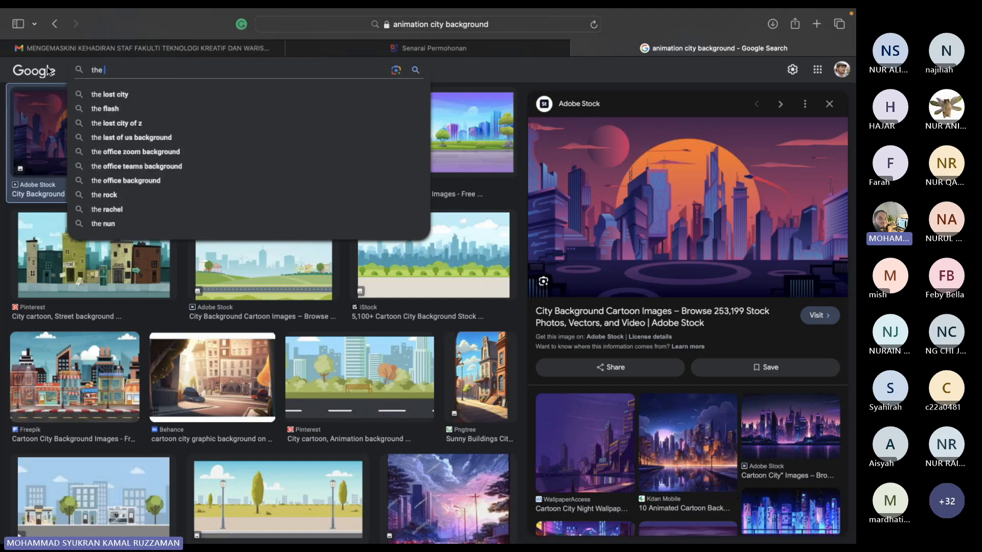
type("increb")
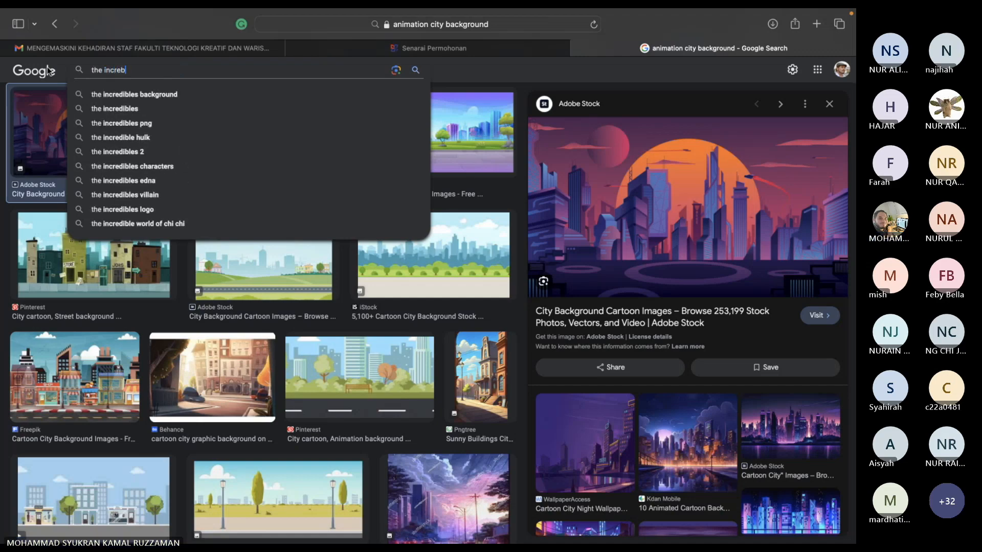
type("les")
key("Return")
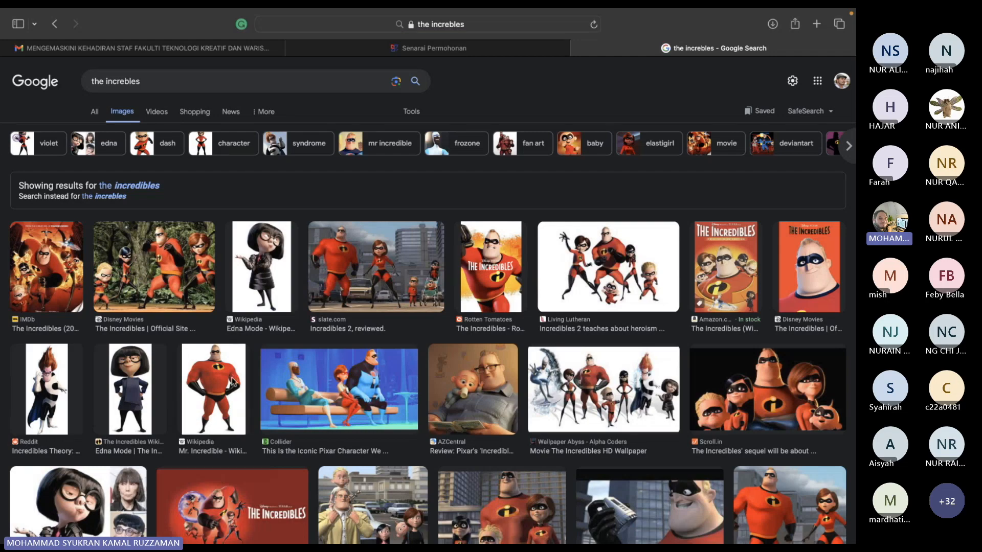
- Open the Wikipedia image of Mr. Incredible from the results and save it to Downloads
left_click(232, 381)
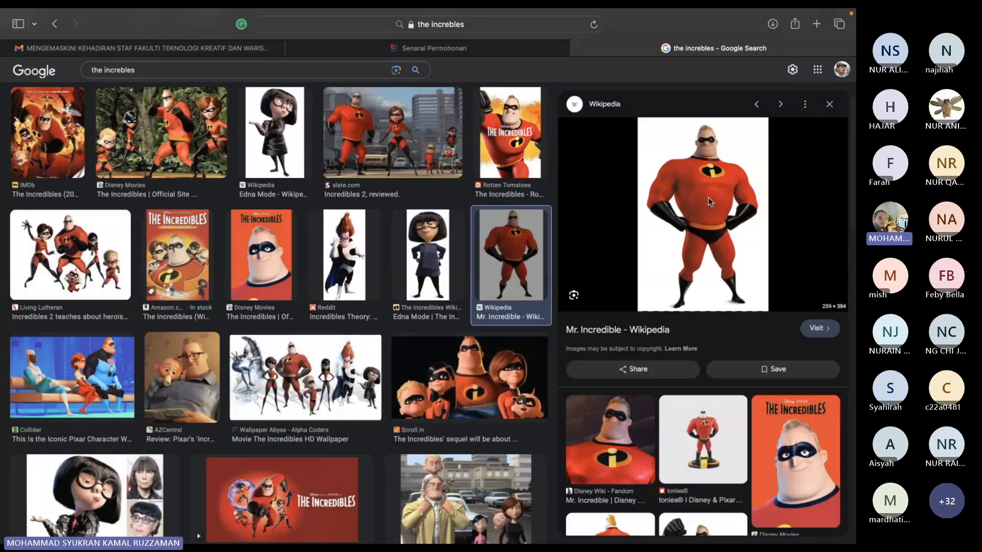
right_click(707, 197)
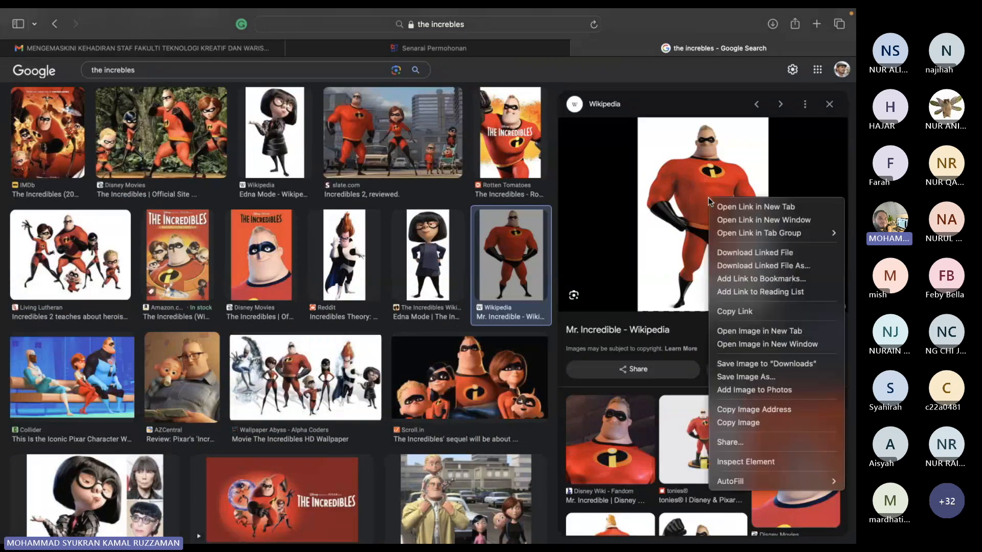
left_click(783, 364)
- Return to Illustrator, place the downloaded Mr. Incredible image on the left half of the artboard and deselect it
key("super+Tab")
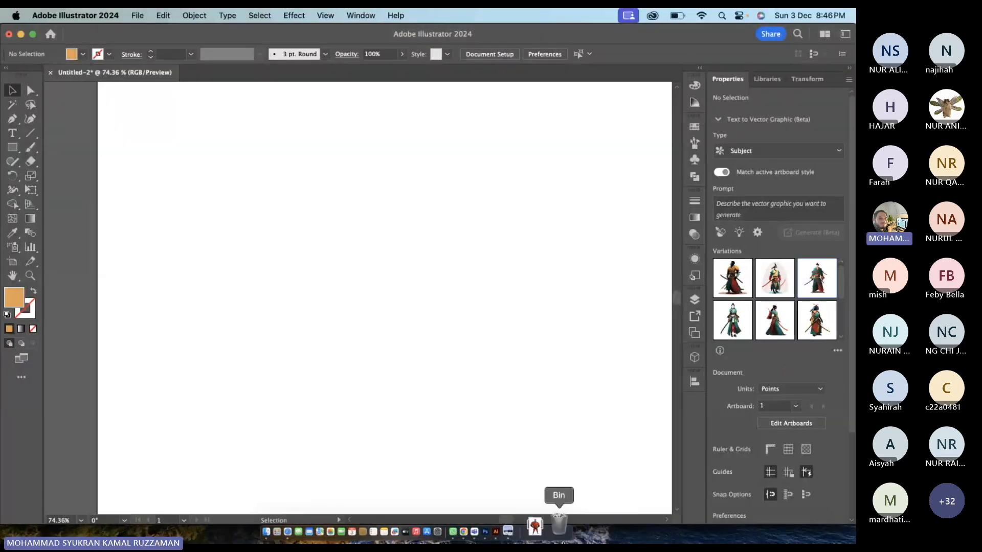
left_click(551, 539)
left_click_drag(565, 519, 246, 299)
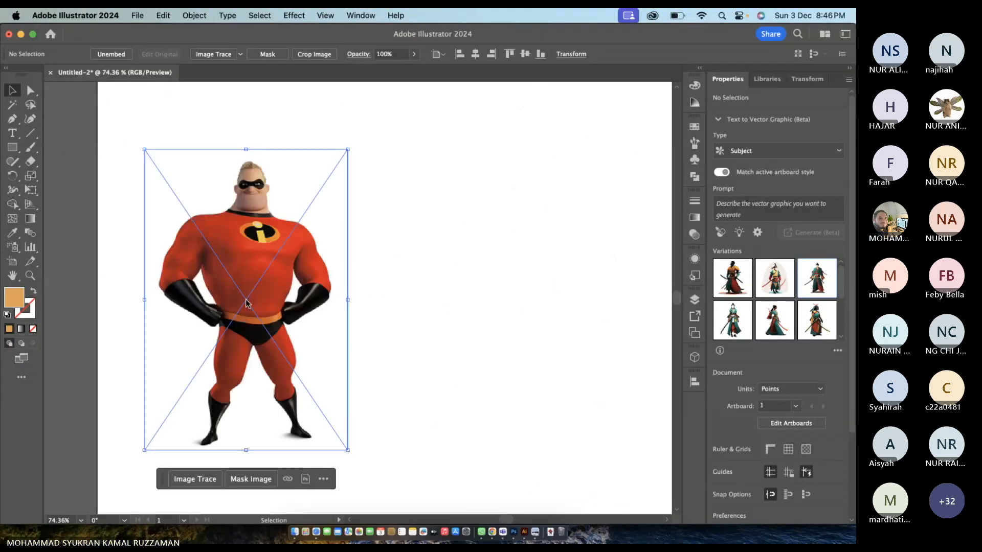
left_click(415, 260)
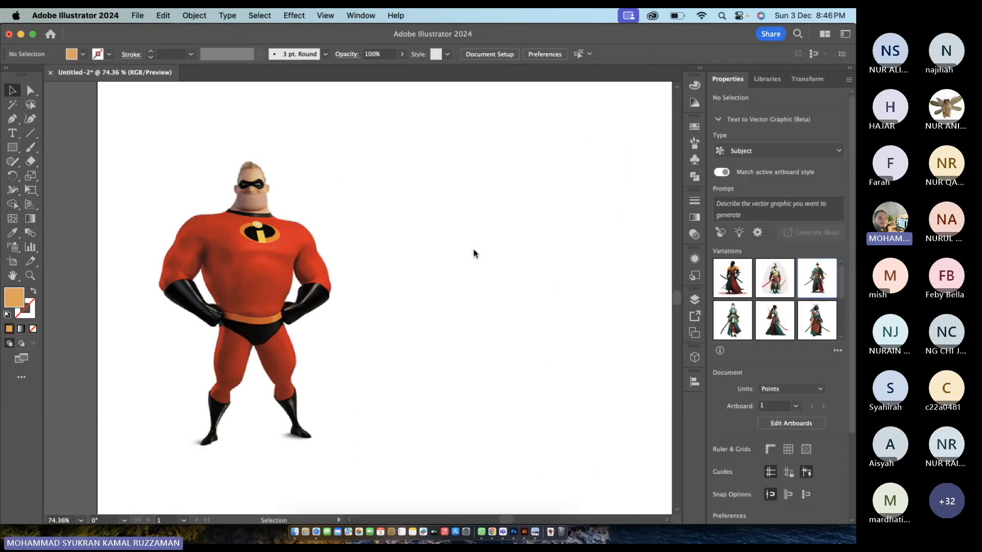
- Use the Style Picker to sample the placed Mr. Incredible image as the style reference for Text to Vector Graphic
left_click(719, 232)
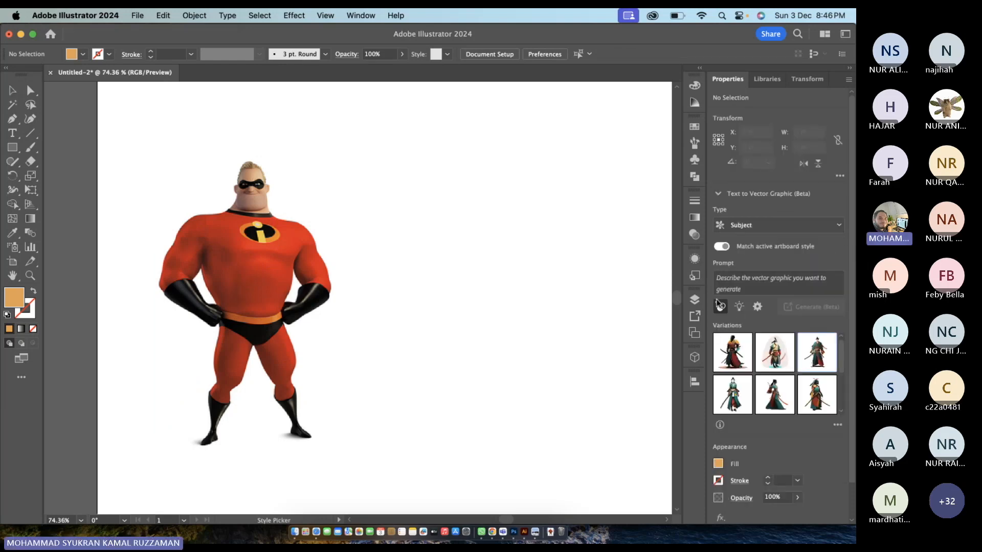
left_click(720, 305)
left_click(720, 234)
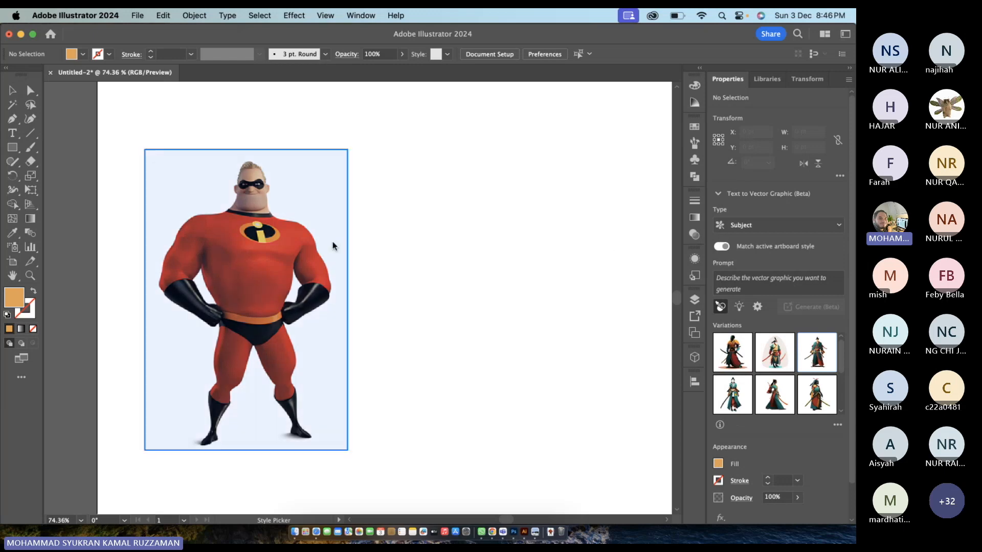
left_click(279, 249)
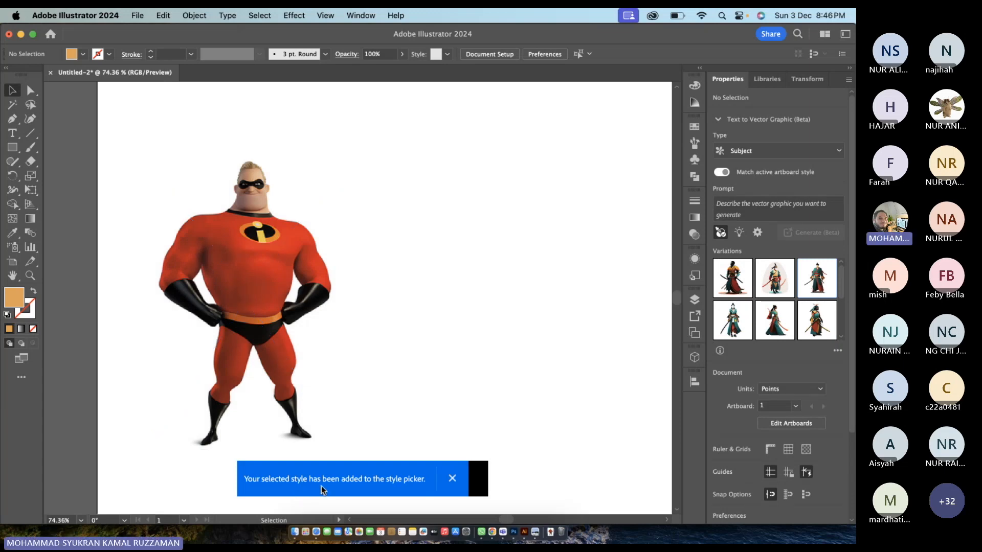
- Enter a vector graphic prompt starting with "super hero gi", replacing any earlier wording
left_click(759, 212)
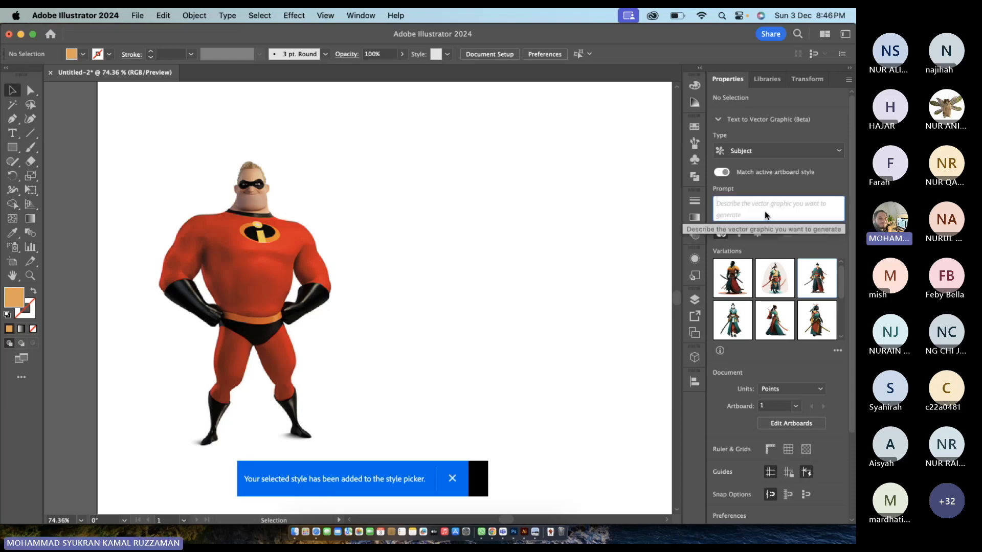
type("su")
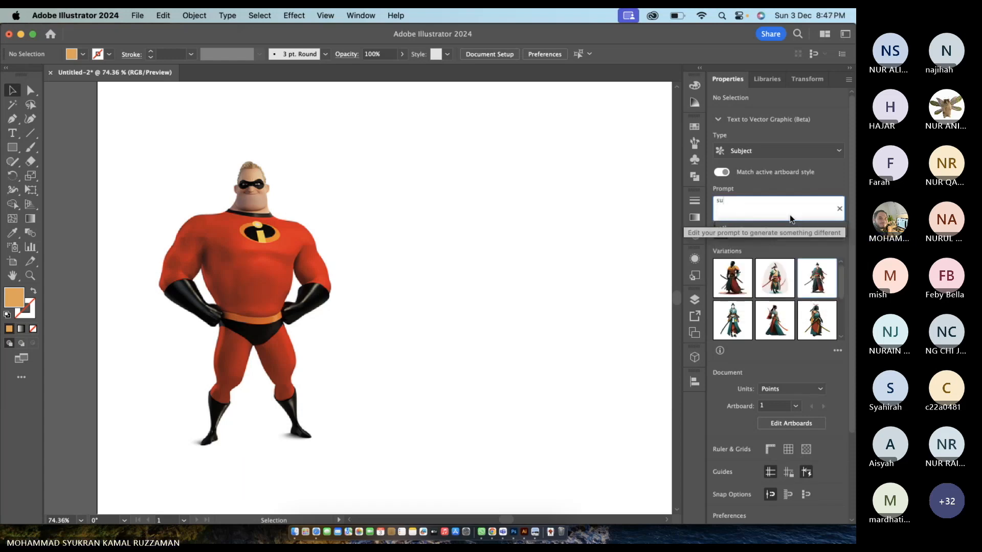
key("BackSpace")
key("BackSpace")
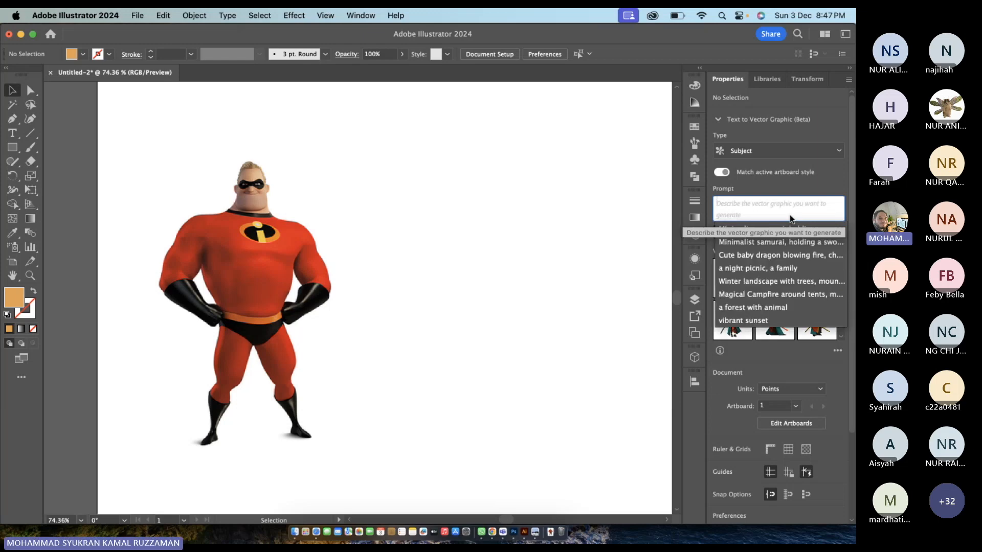
type("women")
key("super+a")
type("super ")
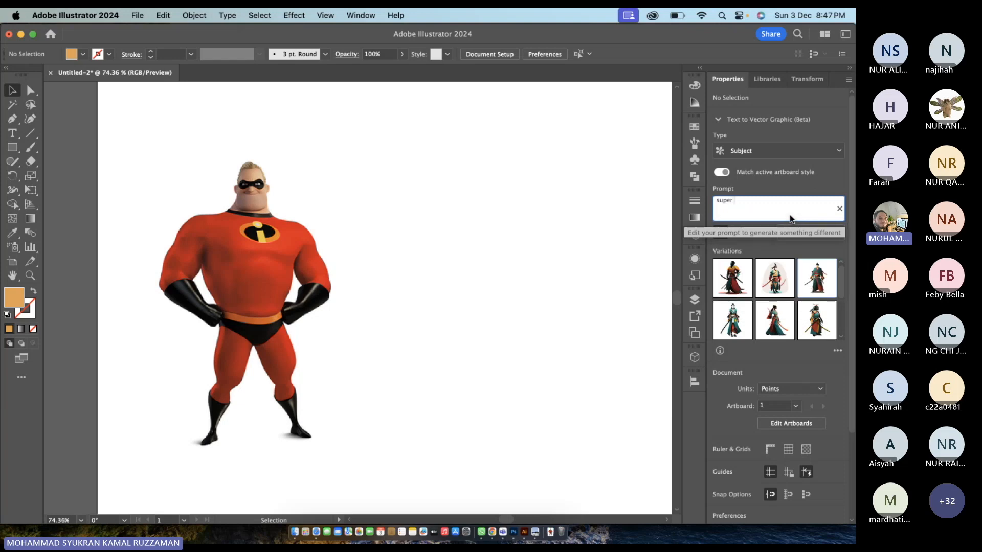
type("hero gi")
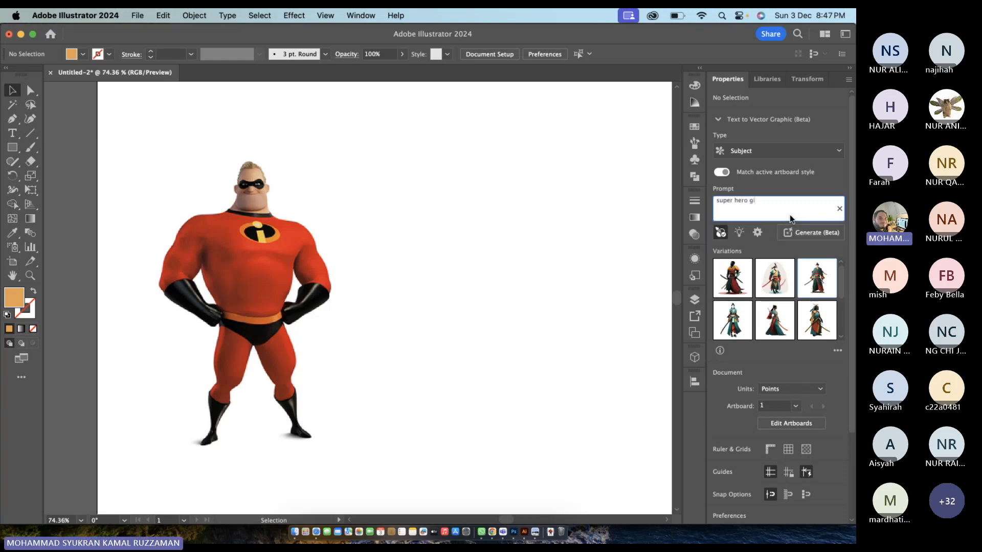
- Complete the subject prompt as "super hero girl, long hair, pink, black" and generate the vector graphic
type("rl, long hair, ")
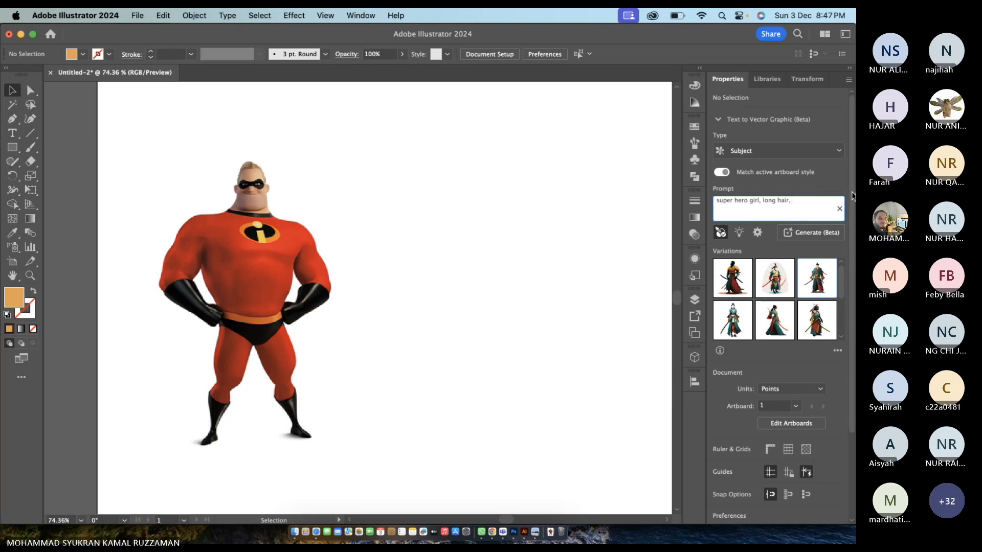
type("pink")
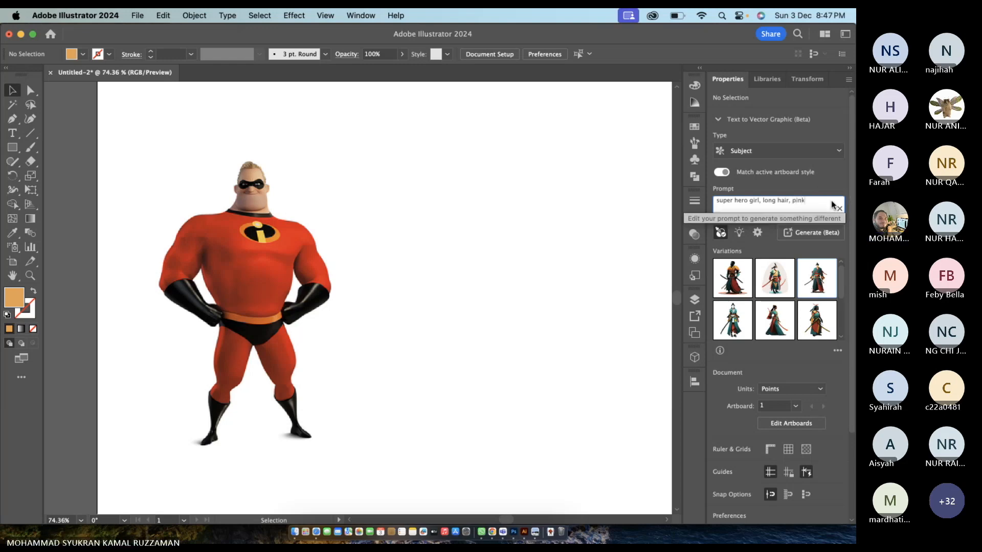
type(",")
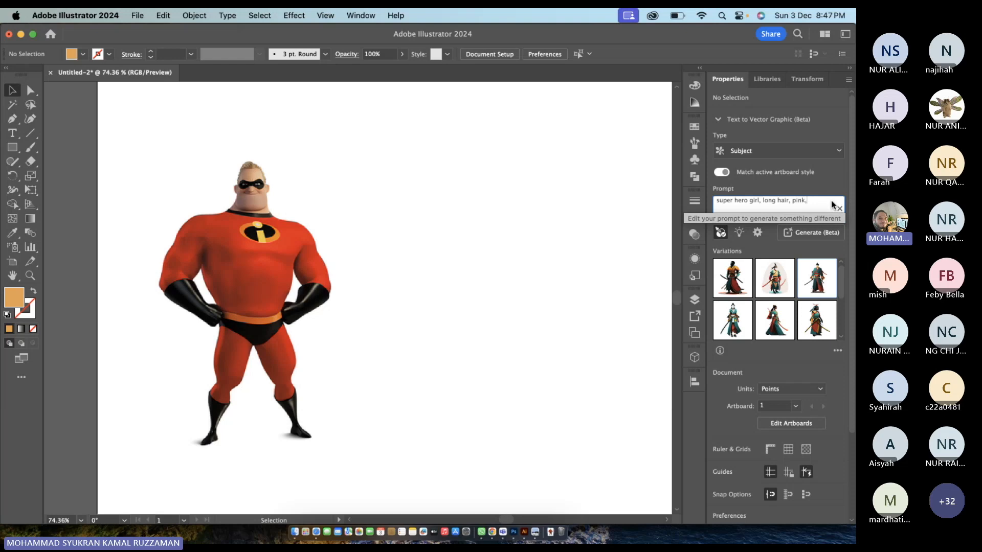
type(" black")
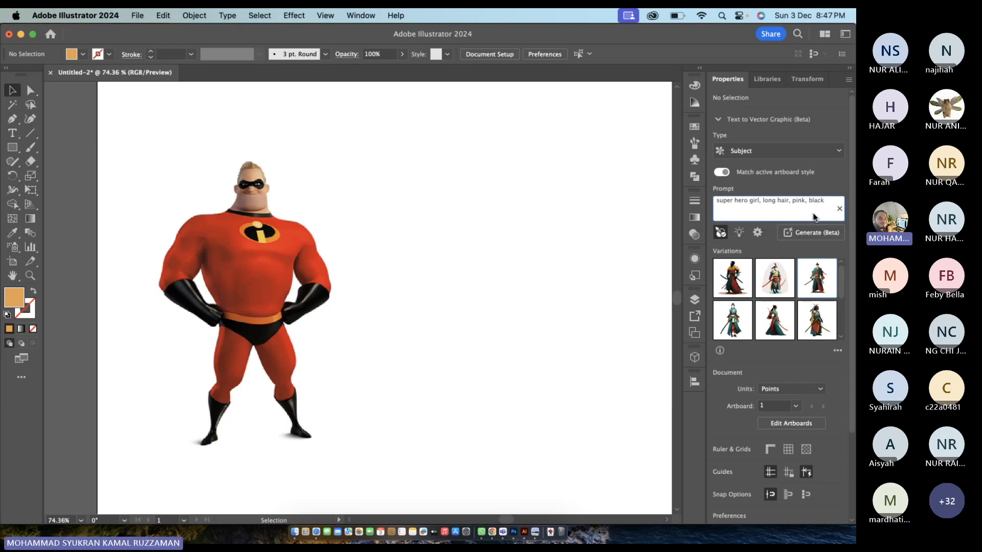
left_click(795, 234)
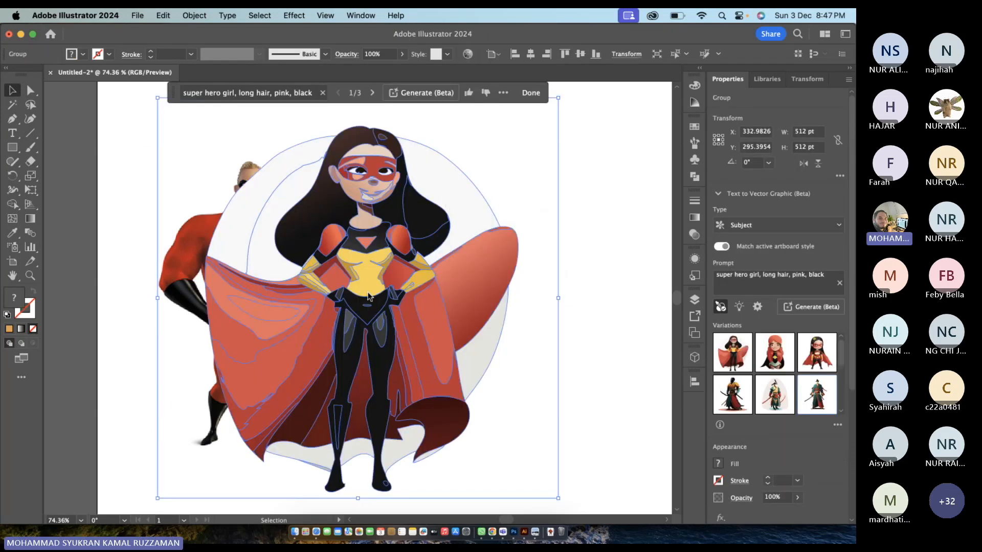
- Move the generated heroine to the right of the Mr. Incredible image, preview the second variation, and apply the third
left_click(131, 201)
left_click_drag(343, 263, 466, 248)
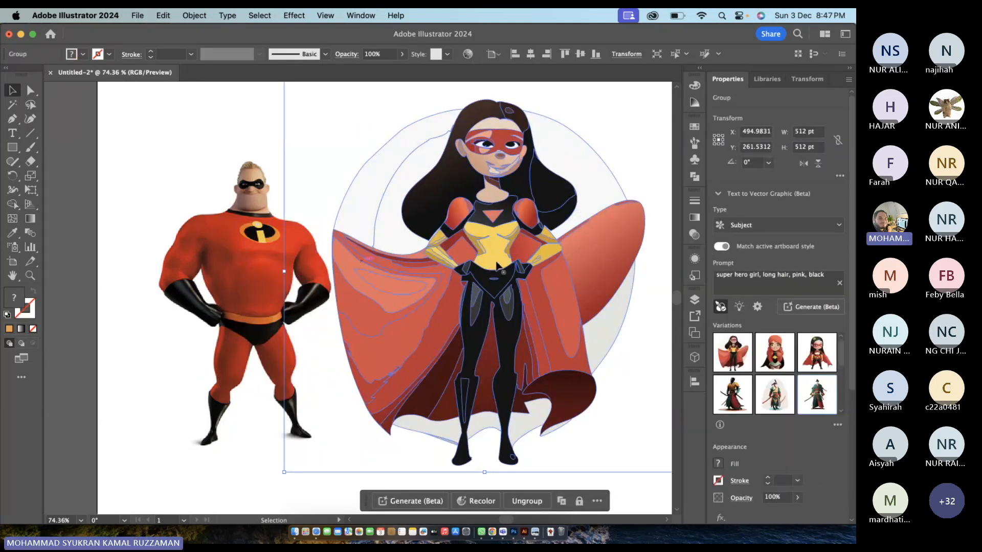
left_click(772, 349)
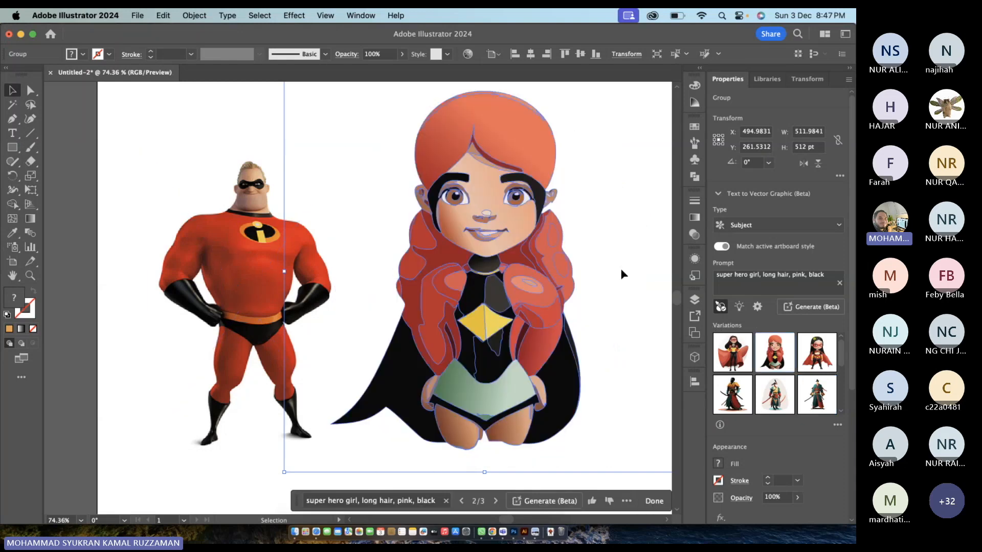
left_click(817, 357)
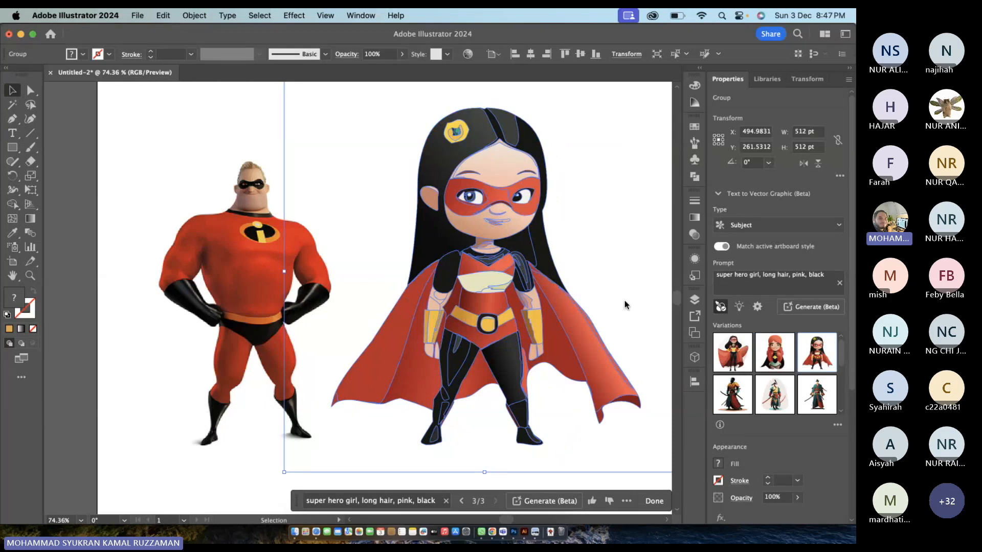
left_click(612, 287)
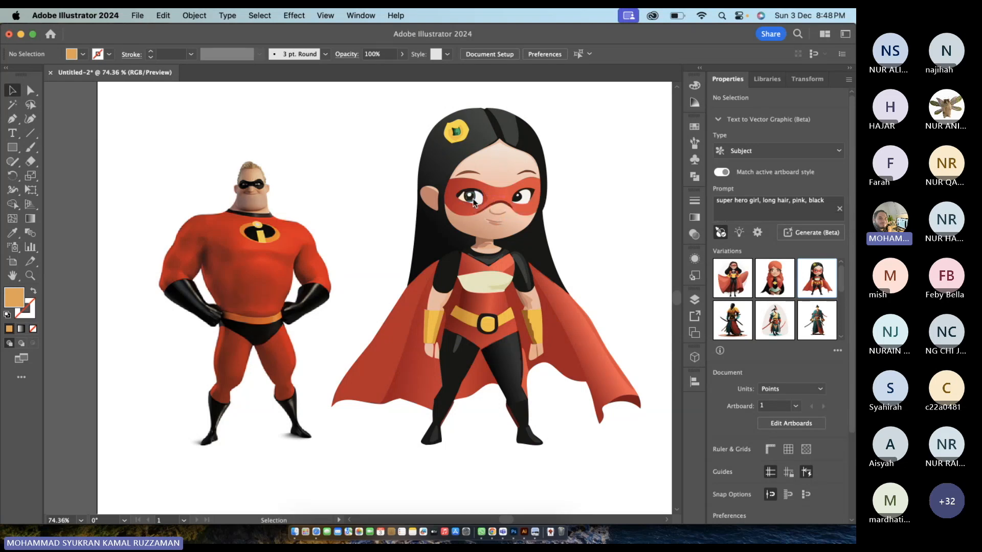
- Examine the eyes, mask and facial shapes of the generated heroine up close
scroll(473, 201, "up", 3)
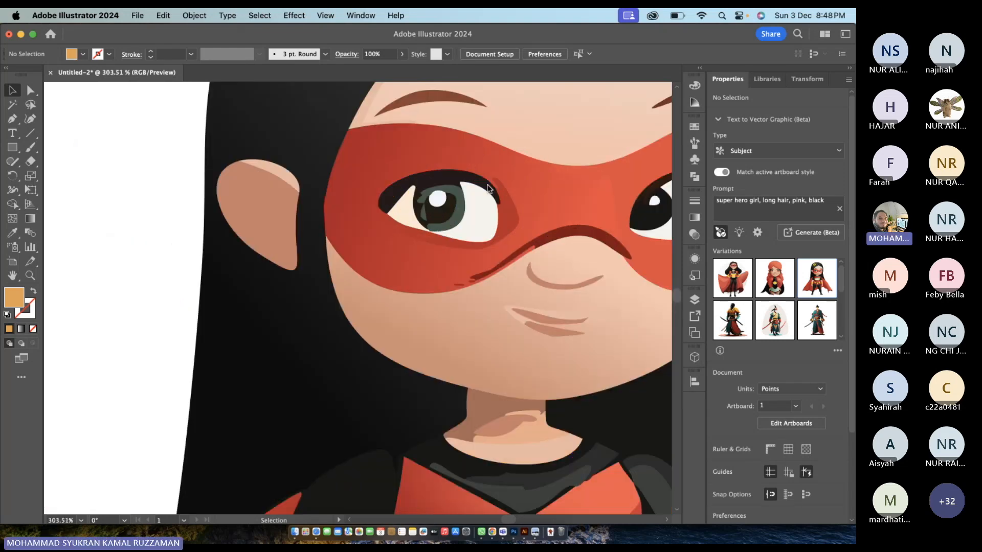
scroll(473, 200, "up", 4)
left_click(417, 225)
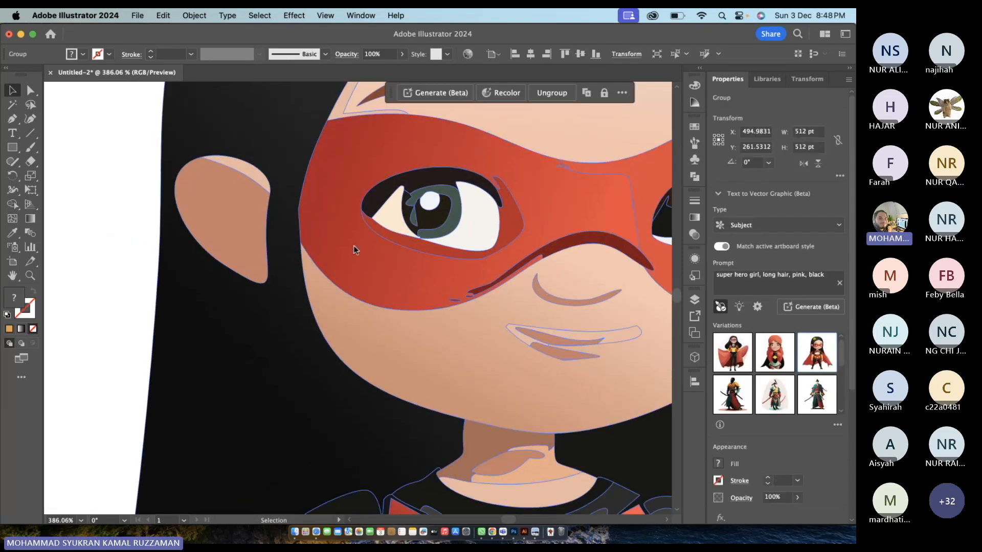
scroll(355, 247, "up", 2)
scroll(354, 247, "right", 2)
scroll(355, 248, "up", 1)
scroll(355, 247, "right", 2)
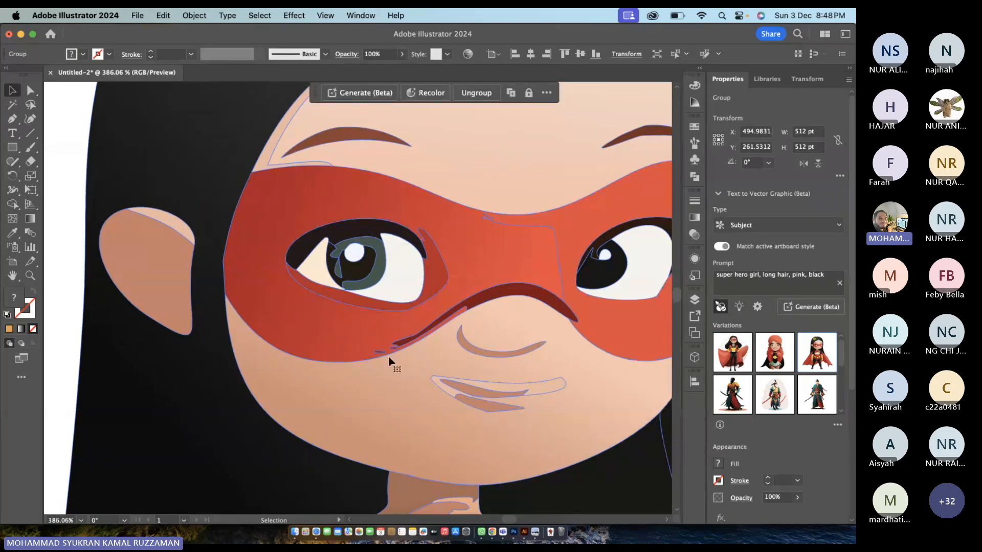
scroll(388, 356, "down", 10)
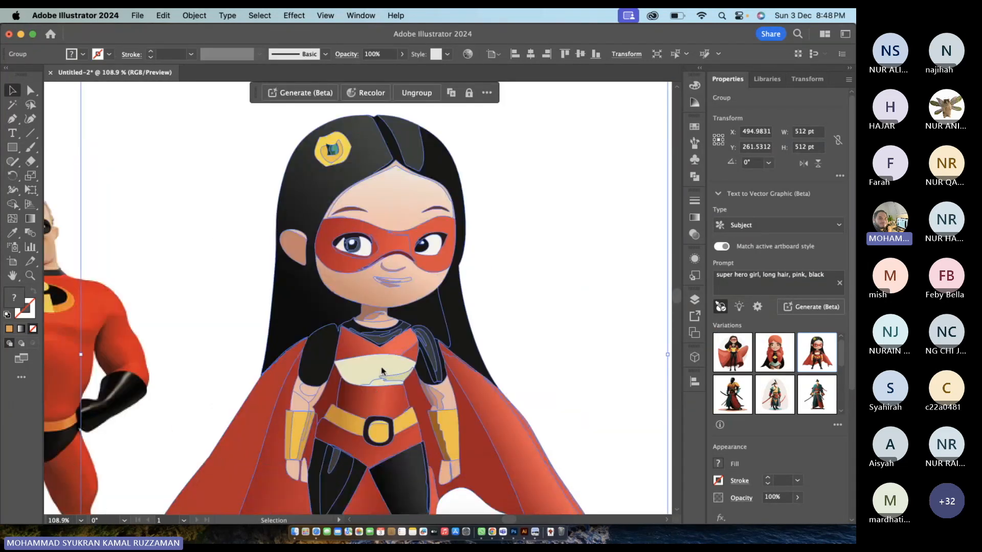
- Switch the artwork to the first variation, the heroine with the spread cape, and shift it slightly to the right
right_click(385, 388)
left_click(721, 362)
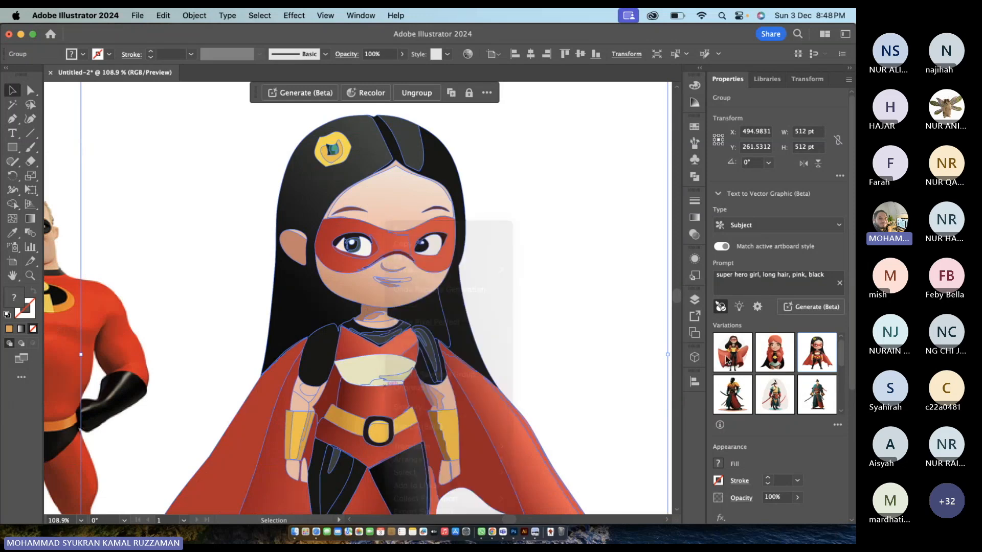
left_click(721, 355)
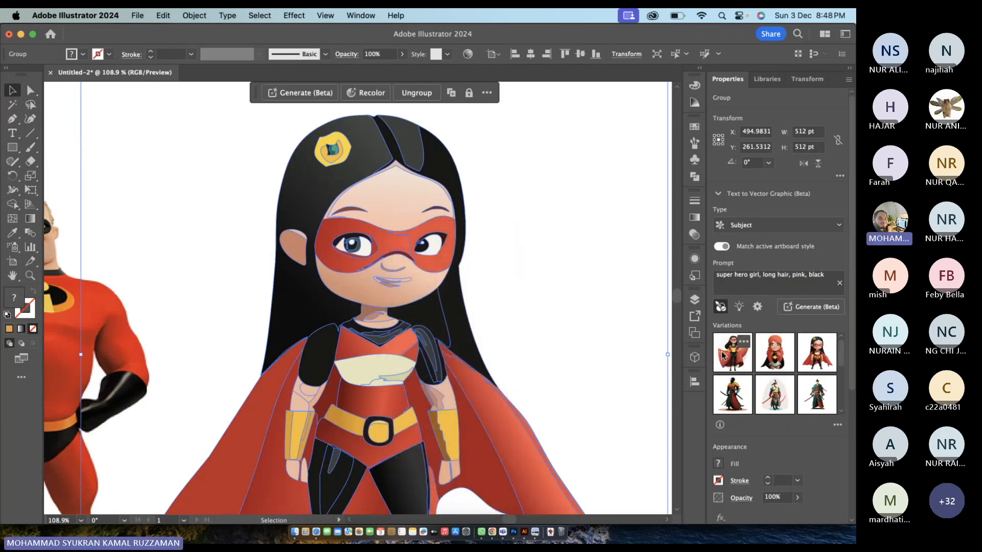
mouse_move(430, 231)
left_mouse_down()
mouse_move(534, 254)
mouse_move(448, 229)
left_mouse_up()
left_click(171, 181)
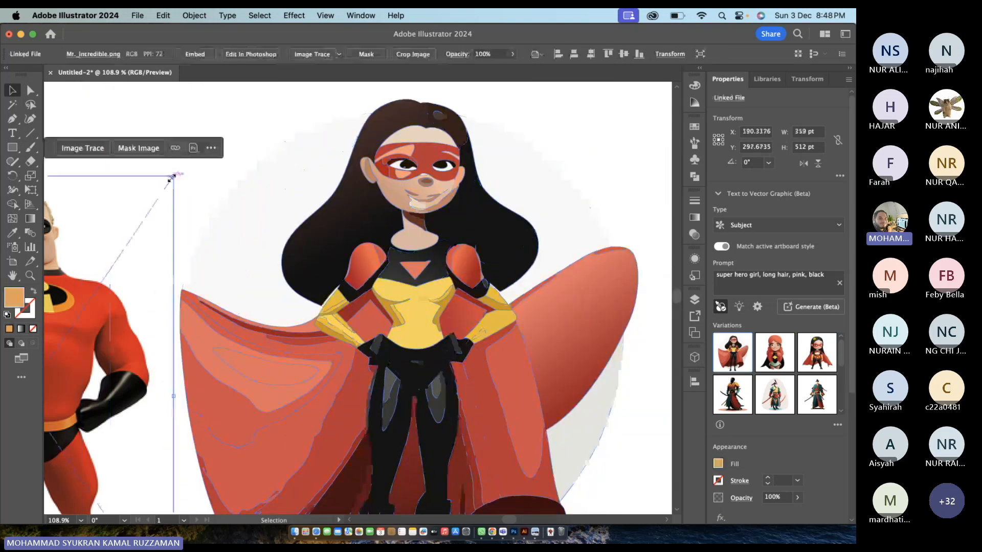
- Ungroup the generated heroine artwork and select the character's inner group
left_click(259, 186)
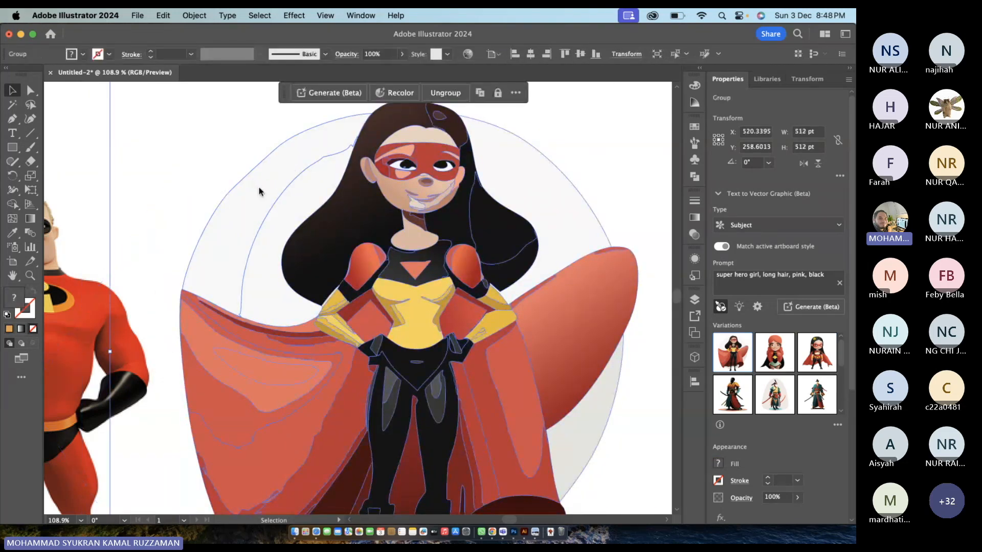
right_click(259, 191)
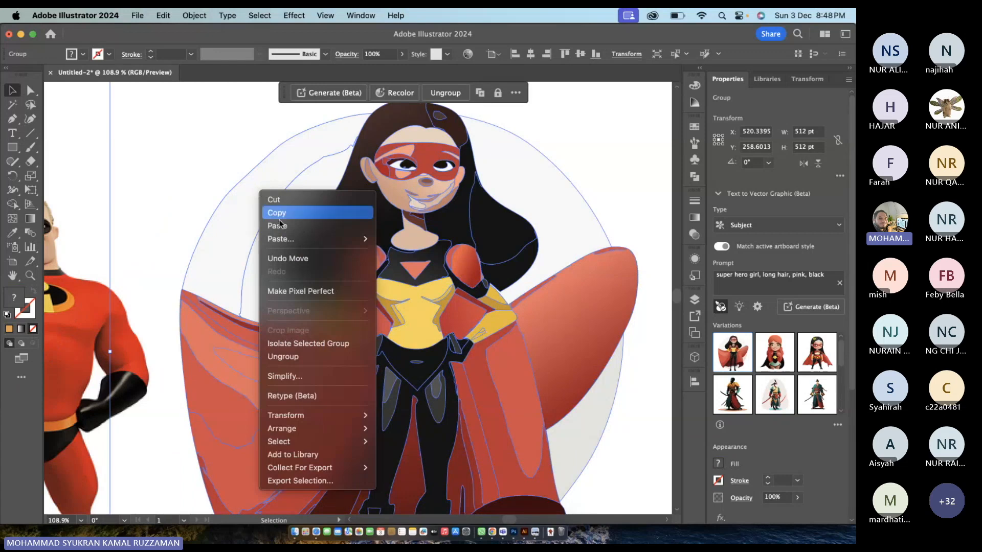
left_click(311, 357)
left_click(170, 201)
left_click(245, 187)
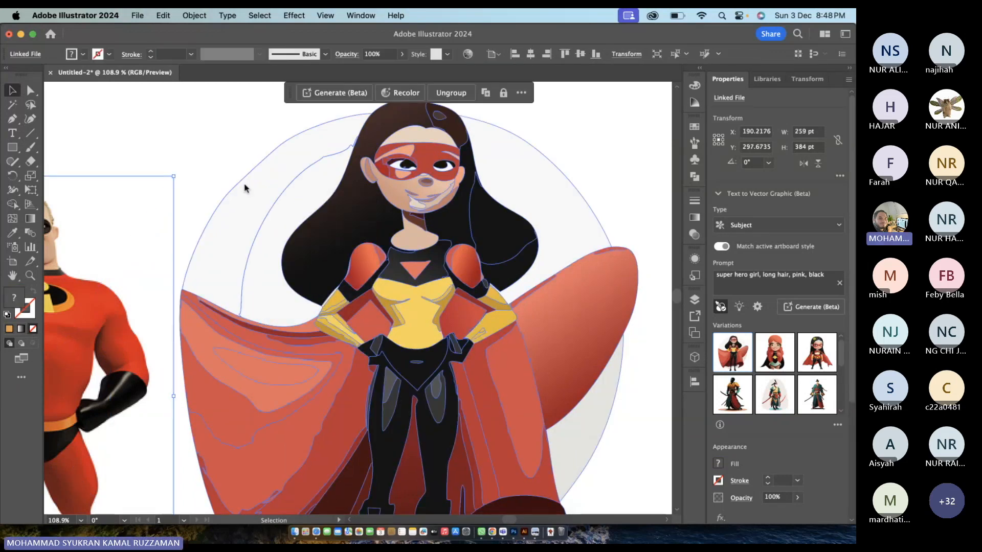
right_click(246, 188)
left_click(223, 225)
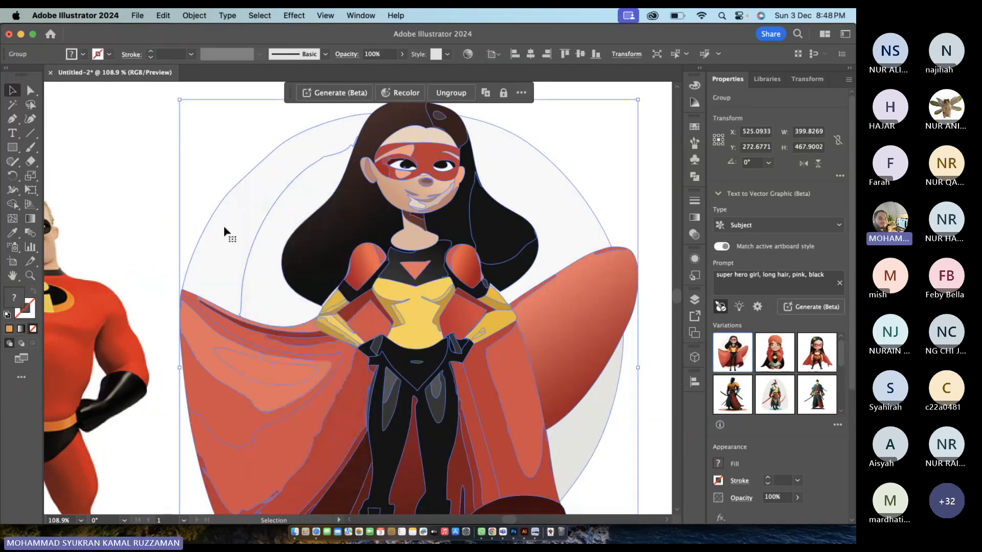
- Isolate the heroine's group, delete the pale circle behind her, and leave isolation mode
double_click(223, 226)
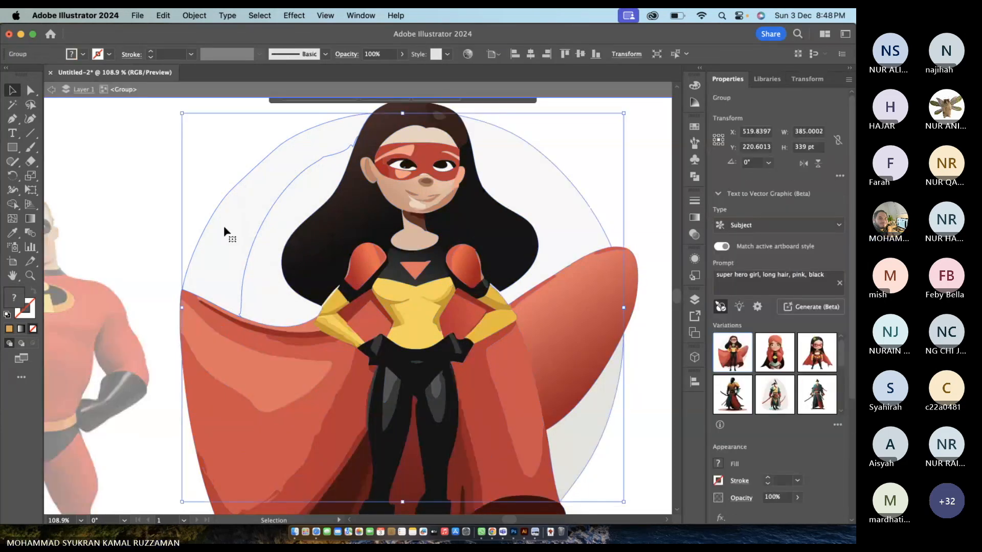
left_click_drag(224, 227, 209, 223)
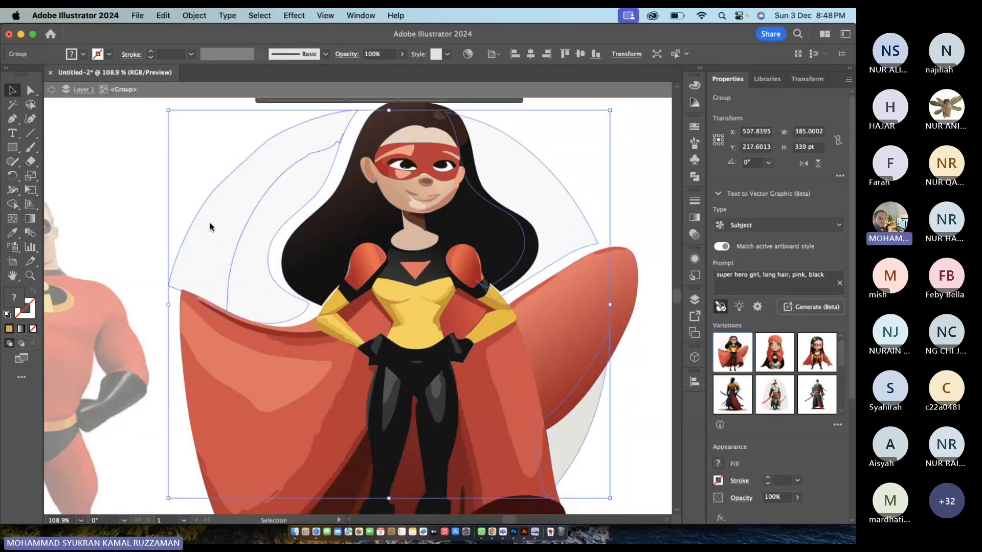
left_click(177, 200)
double_click(208, 215)
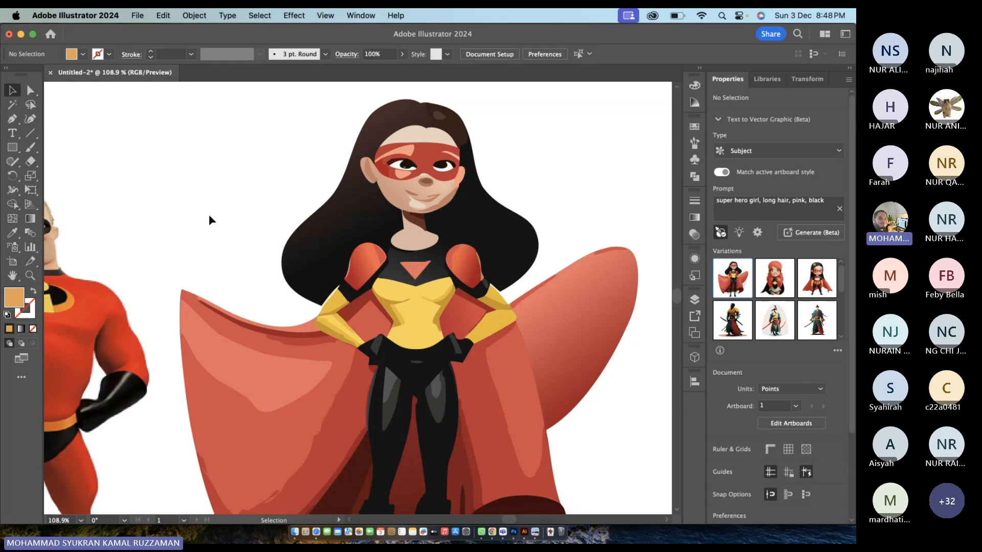
- Delete the linked Mr. Incredible image from the artboard
scroll(209, 215, "down", 3, "alt")
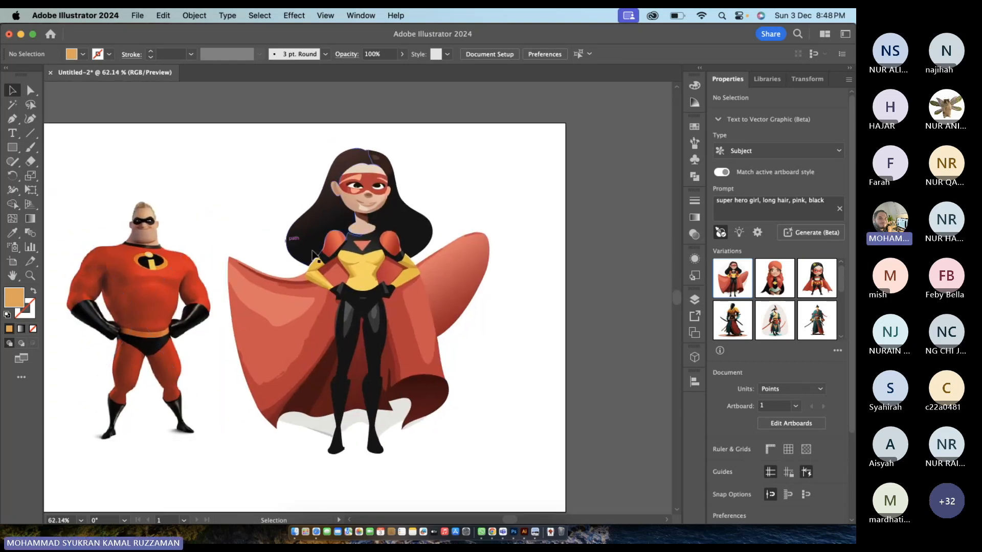
left_click(241, 285)
left_click(145, 296)
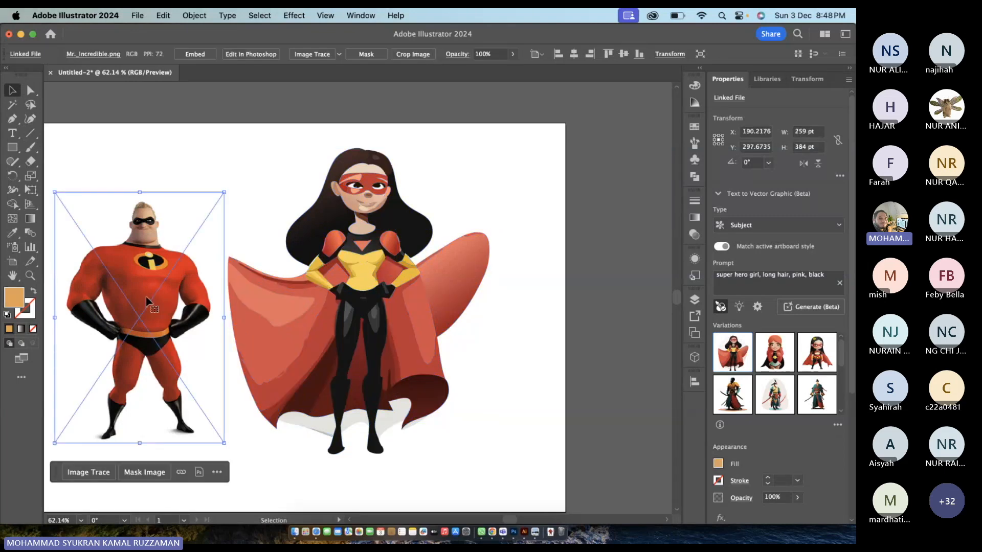
key("Delete")
- Move the heroine into the freed space on the artboard, try scaling her down to about 243 by 354 pt, and undo the scaling
left_click_drag(301, 283, 153, 283)
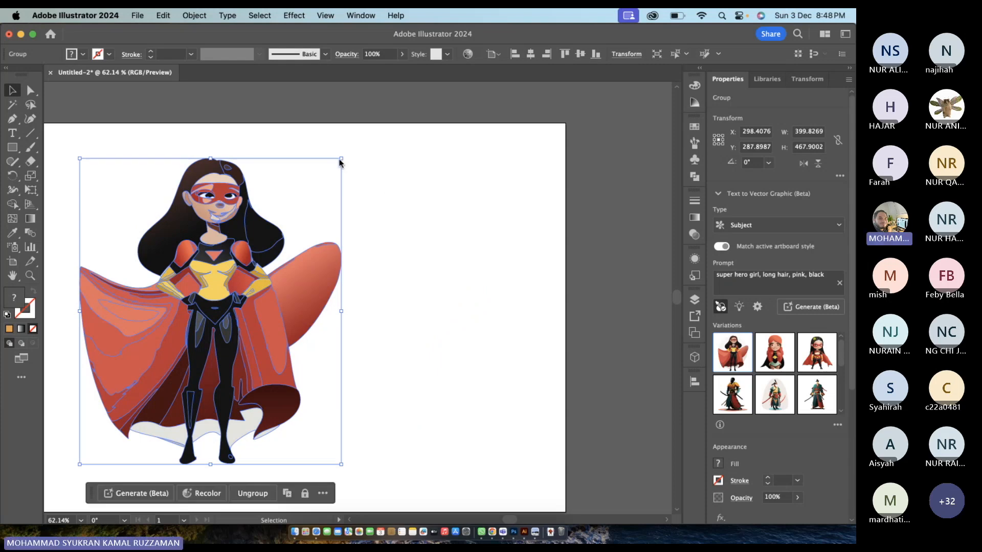
left_click_drag(341, 159, 239, 233)
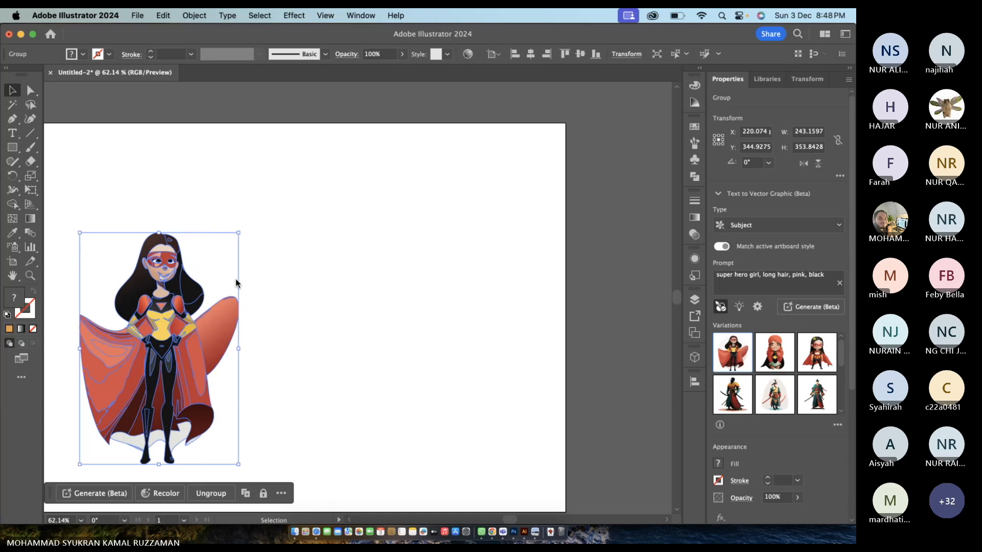
key("super+z")
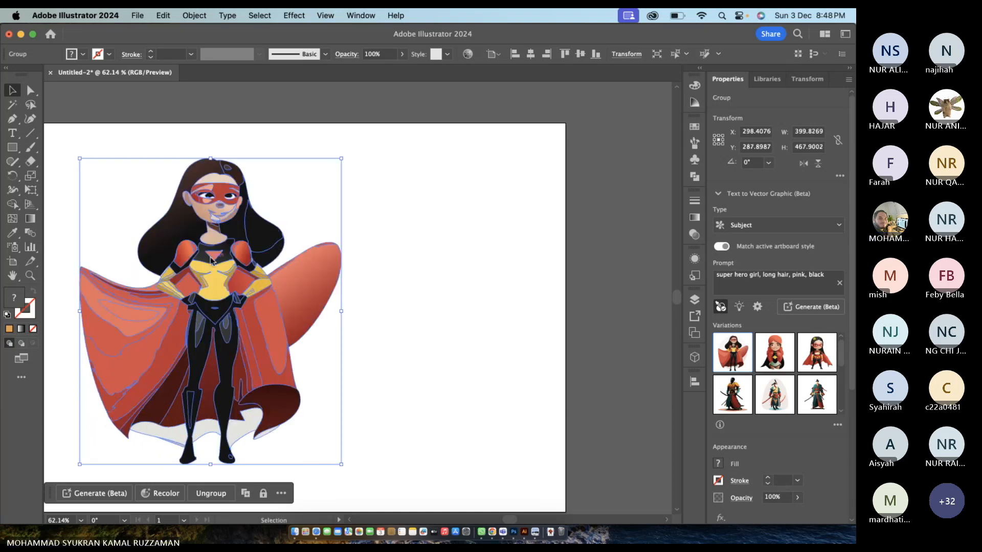
- Delete the heroine artwork from the artboard and set the Text to Vector Graphic type to Scene
key("Delete")
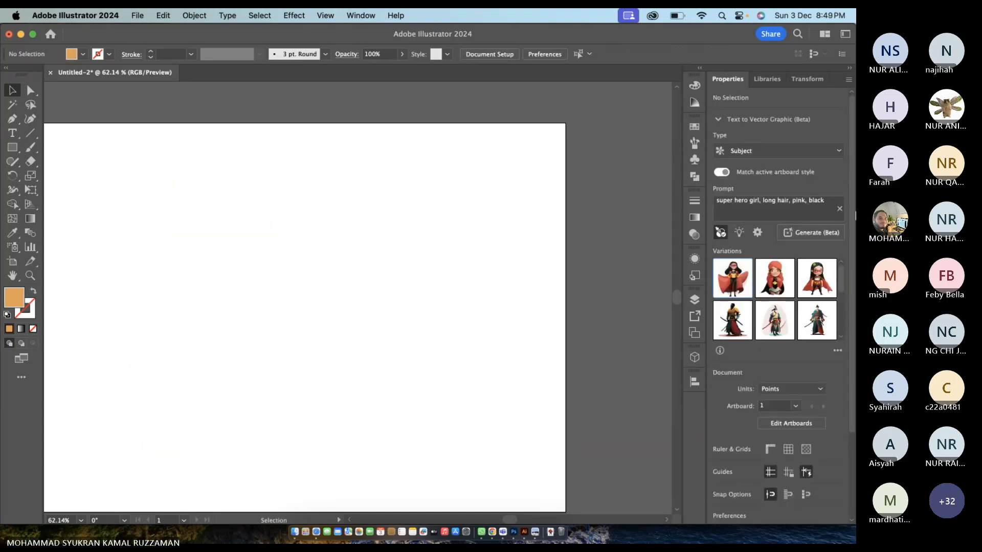
left_click(812, 153)
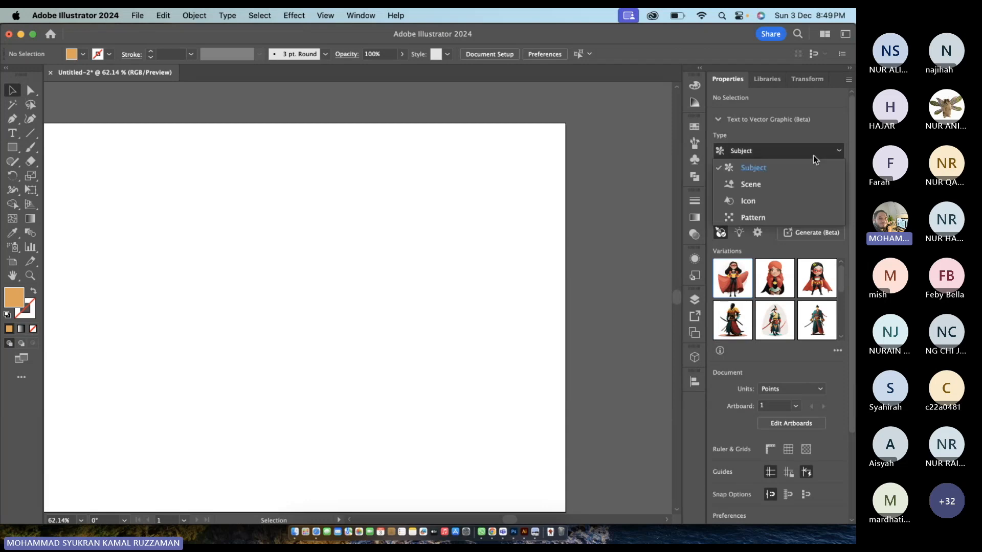
left_click(788, 186)
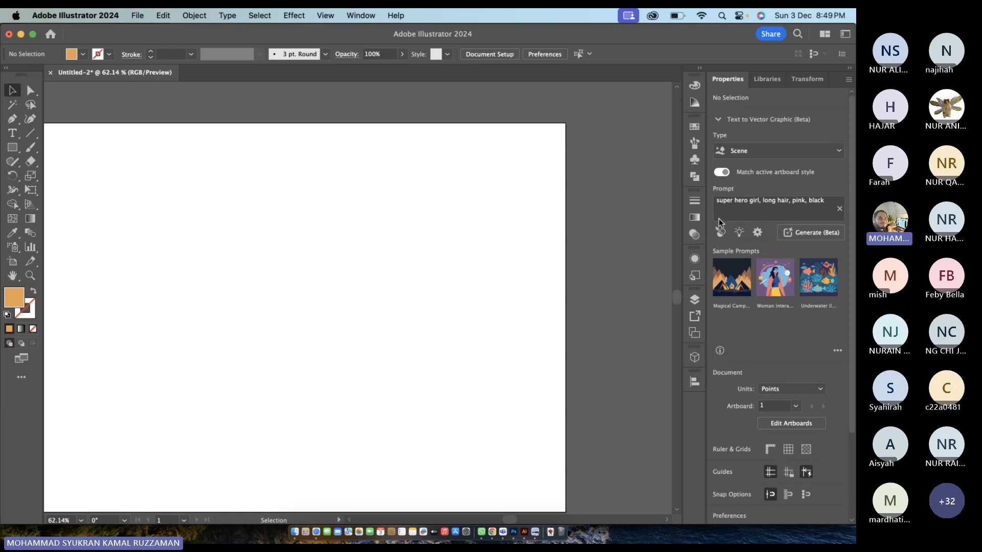
- Replace the prompt with "a forest with animals, river, cloudy sky" and generate the scene
left_click(734, 204)
key("super+a")
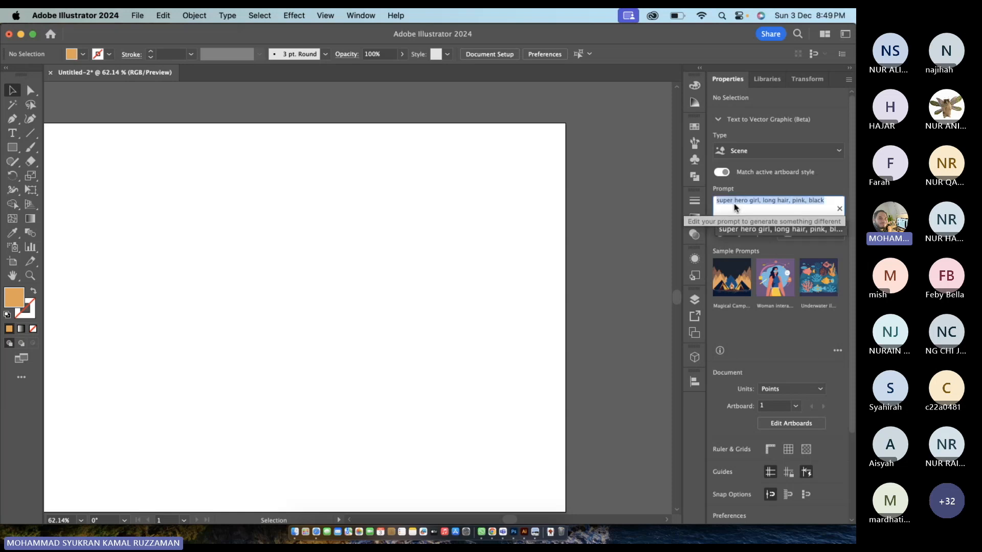
key("BackSpace")
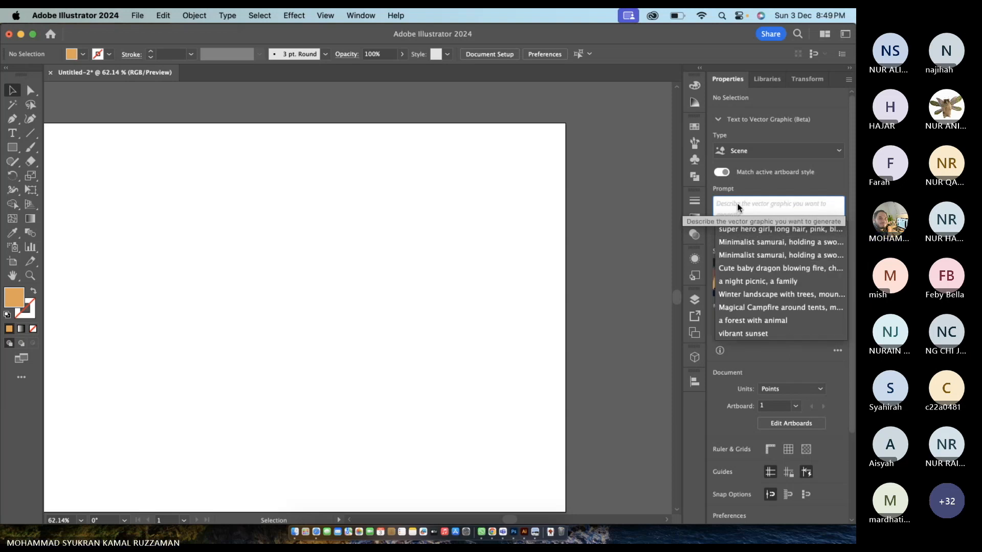
type("a")
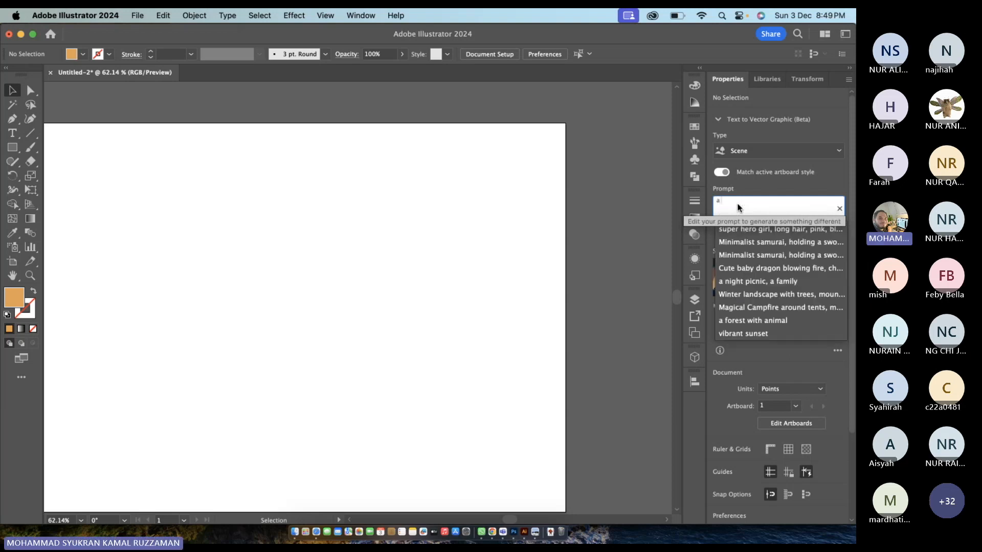
type(" fore")
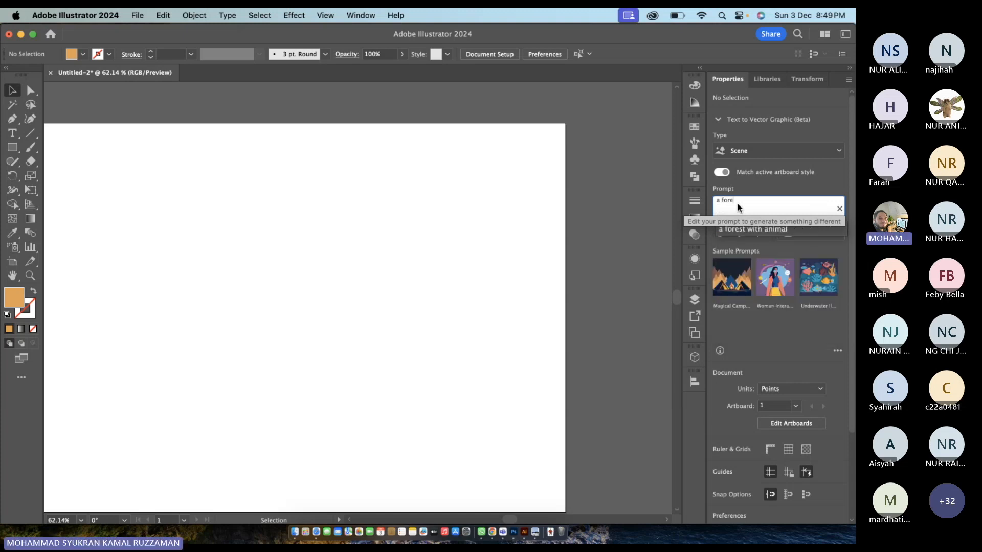
type("st with animals")
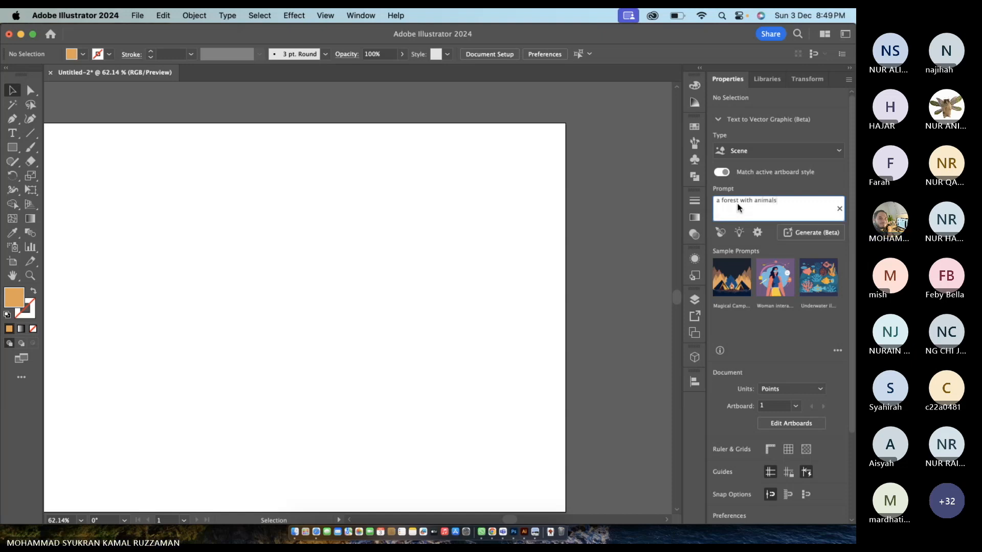
type(", river")
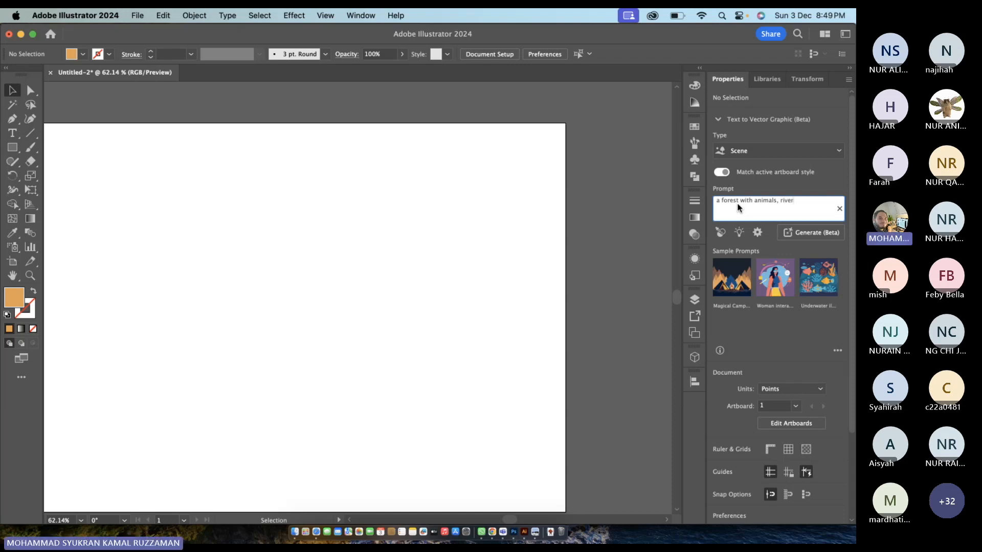
type(", clo")
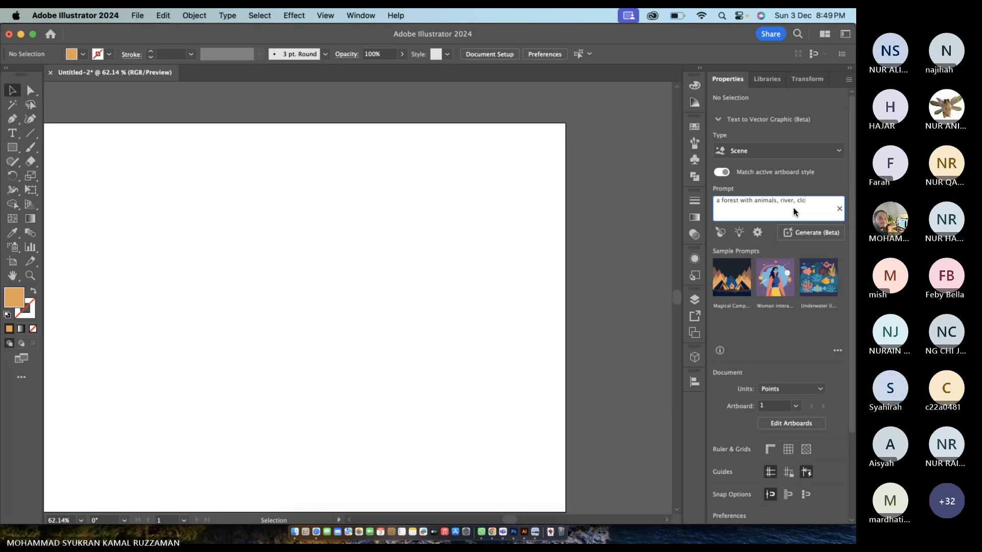
type("udy sky")
left_click(753, 234)
left_click(738, 237)
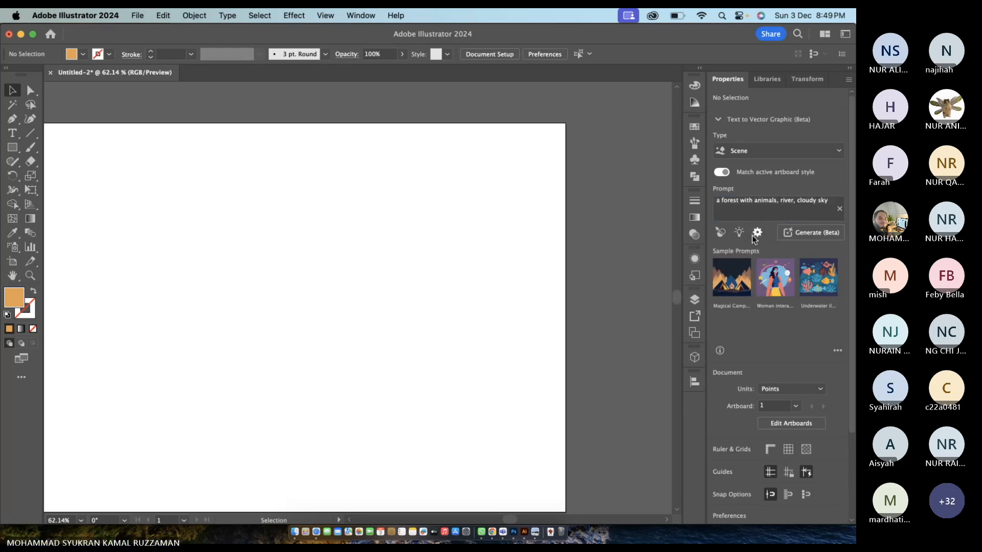
left_click(786, 234)
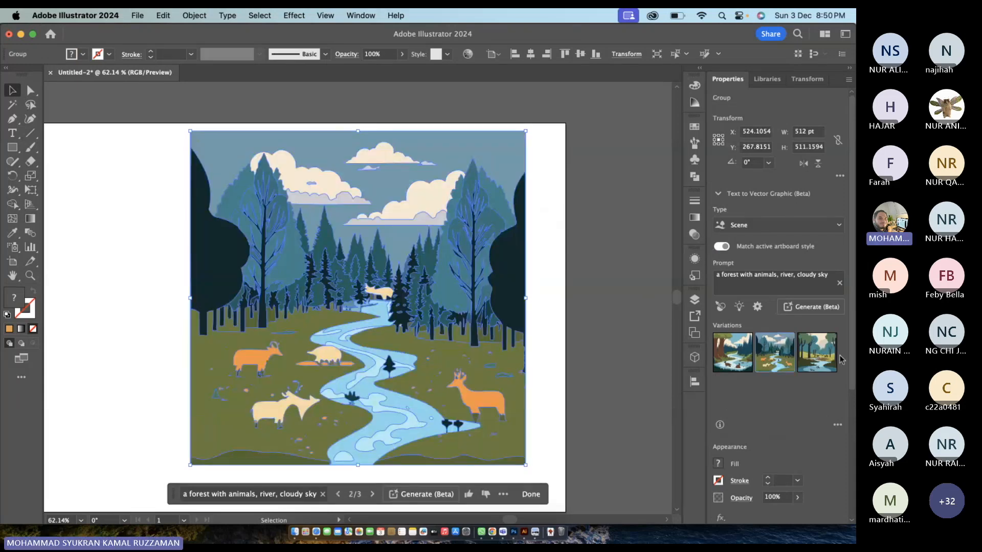
- Switch the forest scene to its third variation, and delete the generated artwork from the artboard
left_click(821, 356)
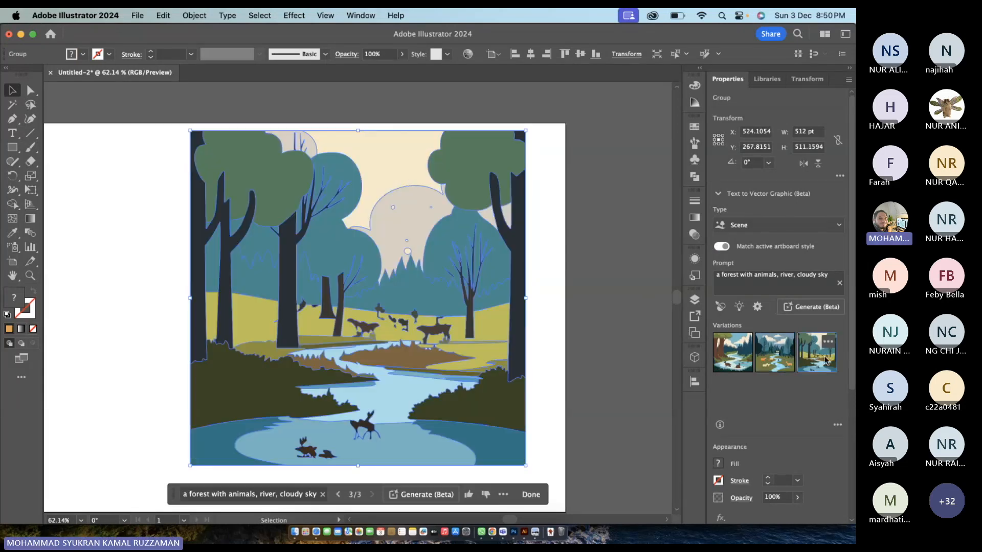
key("Delete")
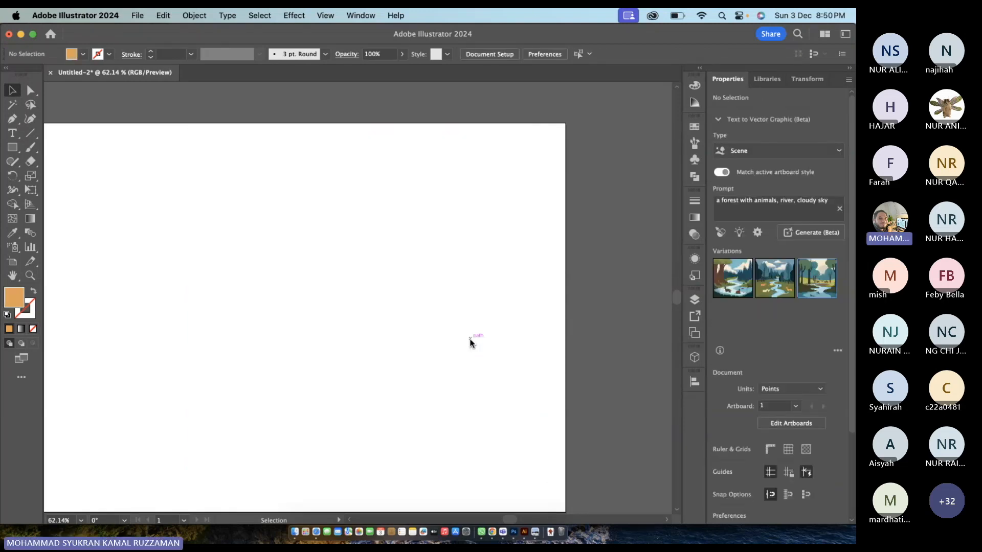
key("super+0")
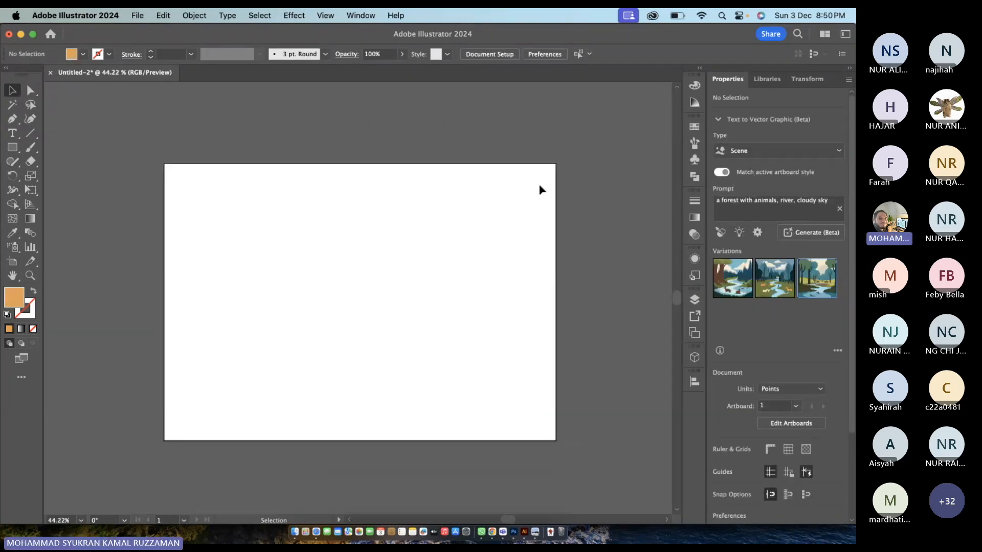
- Draw a rectangle covering the whole artboard, about 842 by 595 pt
left_click(12, 148)
left_click(45, 150)
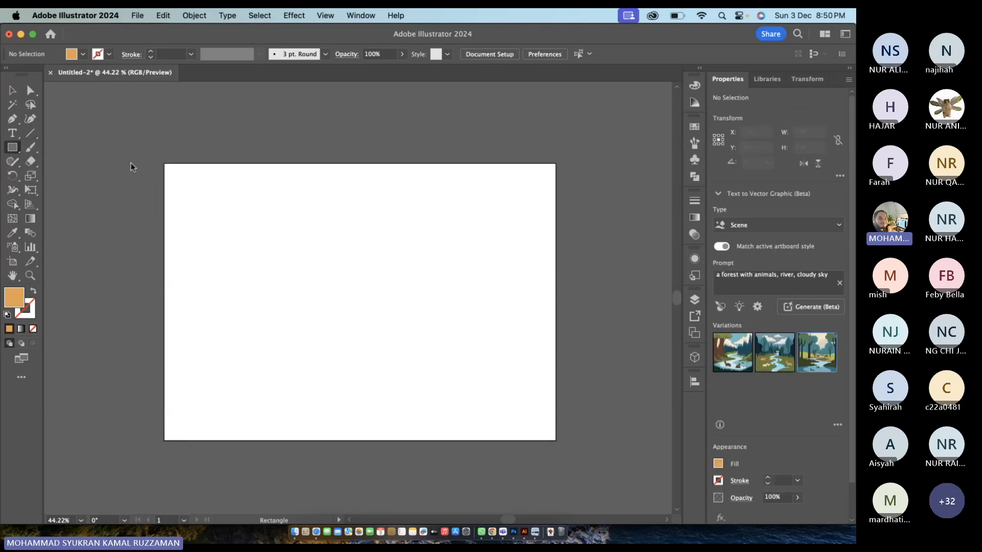
left_click_drag(164, 164, 556, 441)
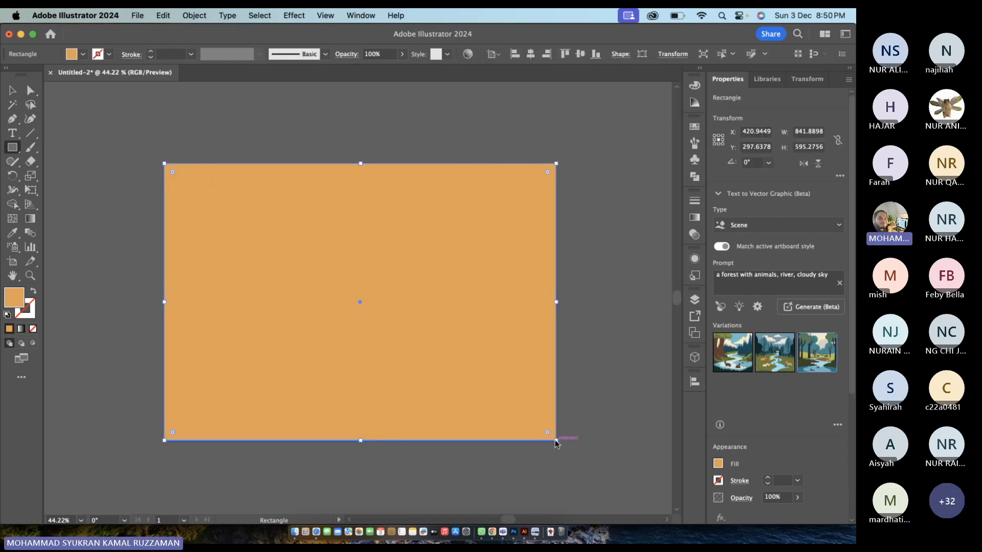
left_click(478, 362)
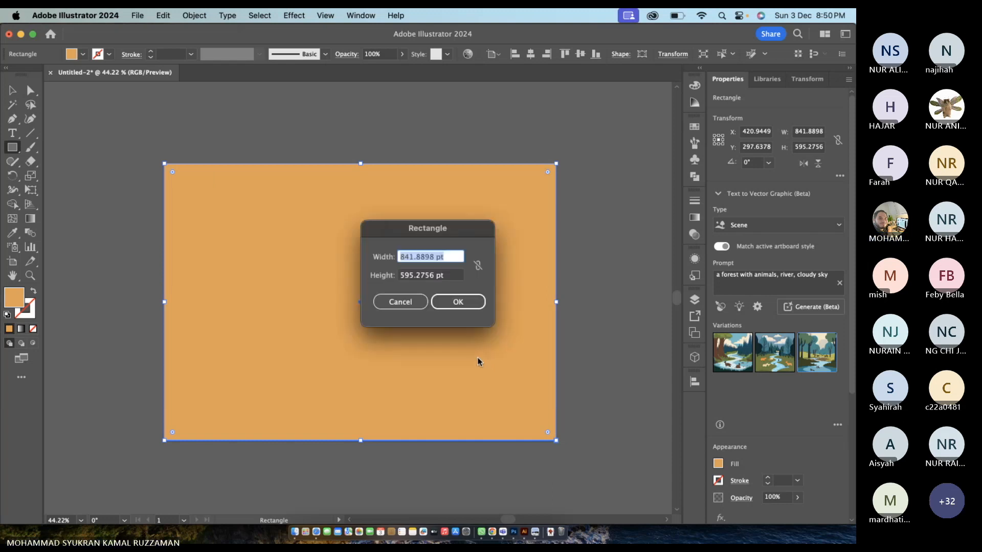
left_click(403, 303)
- Generate the forest scene again from the same prompt inside the selected rectangle, and deselect the artwork
left_click(796, 279)
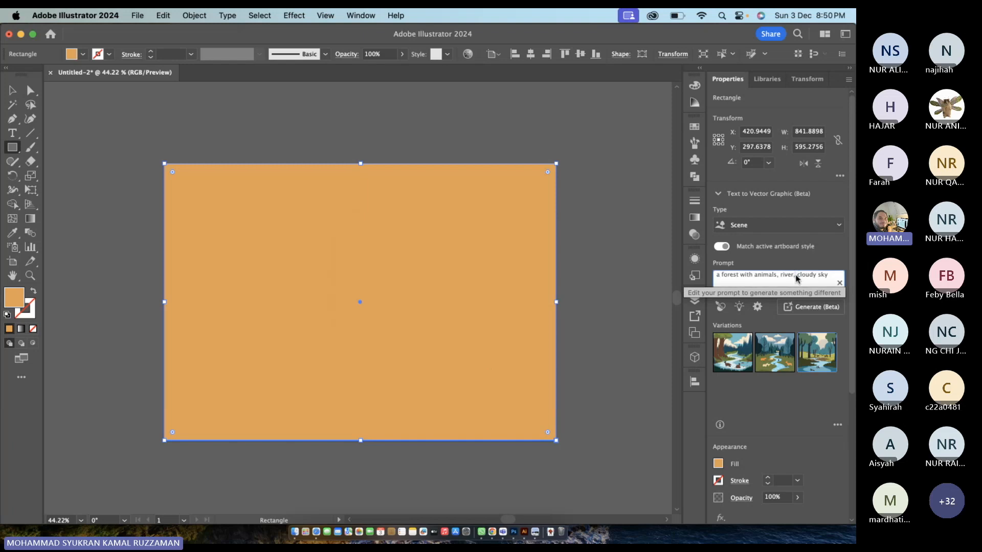
left_click(827, 309)
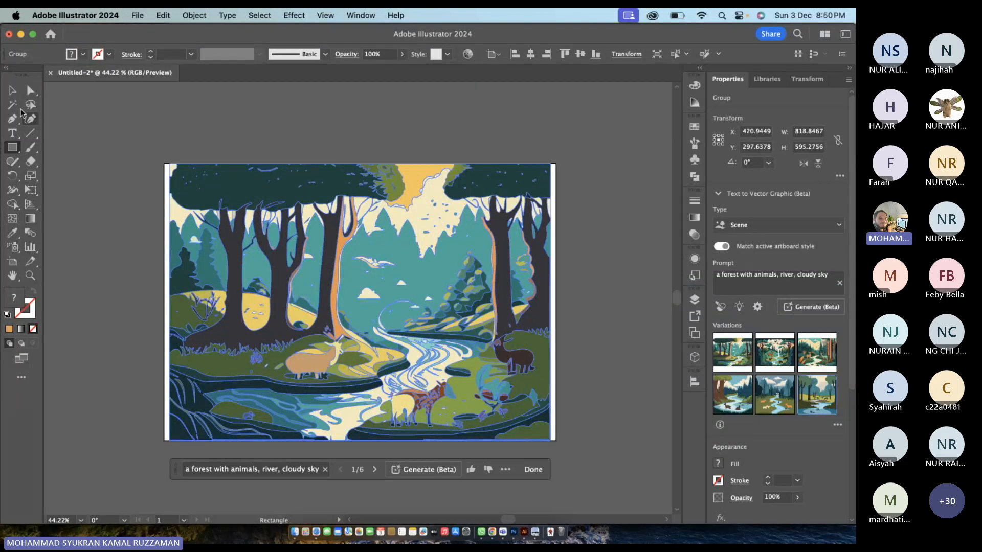
key("v")
left_click(94, 196)
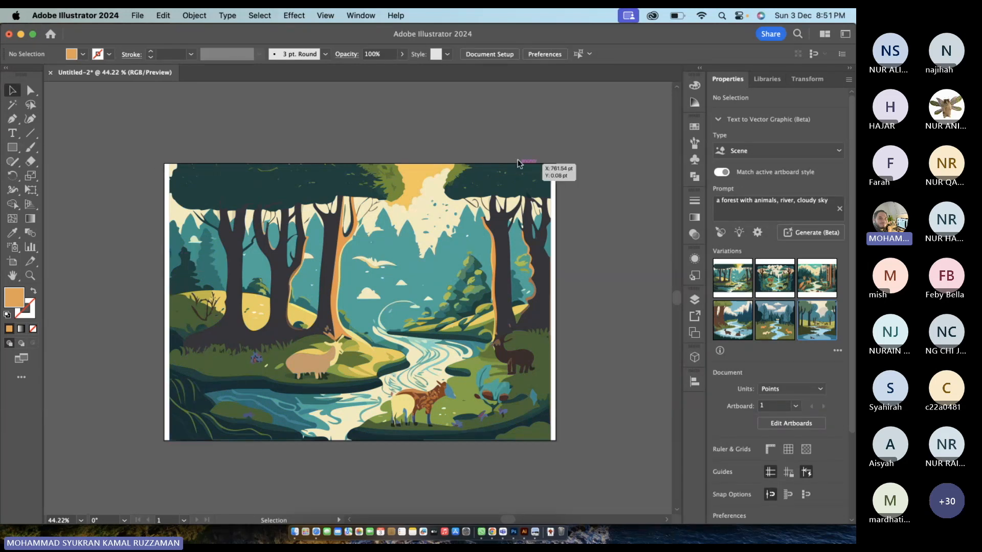
- Move the forest scene to the artboard's left edge and stretch it to the right edge, about 842 by 606 pt
left_click_drag(416, 305, 410, 299)
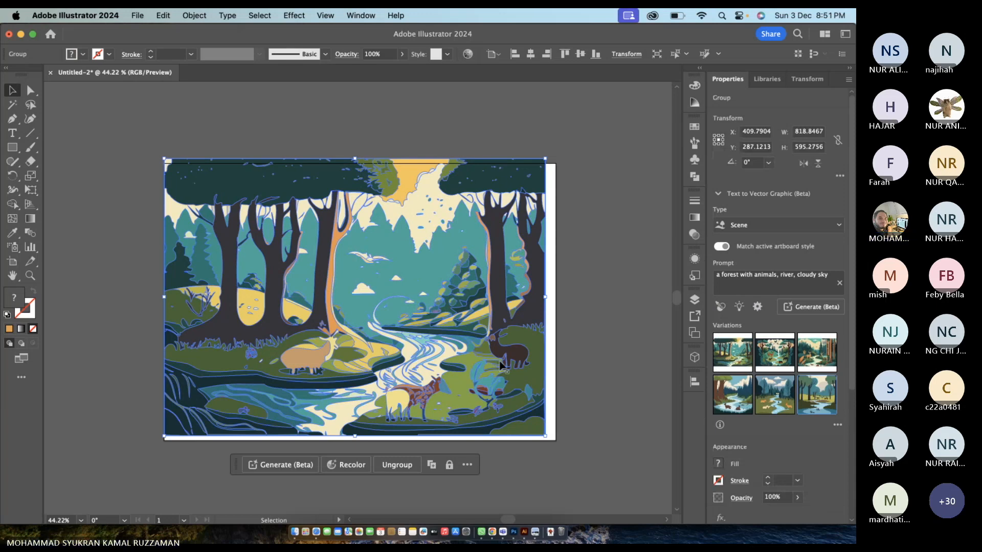
left_click_drag(545, 438, 555, 438)
left_click(572, 428)
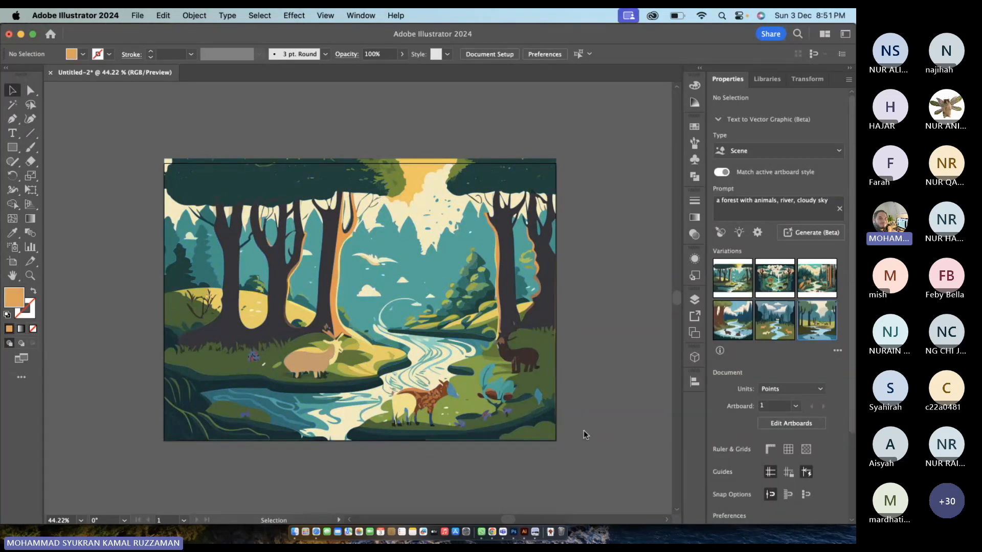
- Preview the second variation of the new forest scene, apply the third one with the two deer, and deselect it
left_click(369, 438)
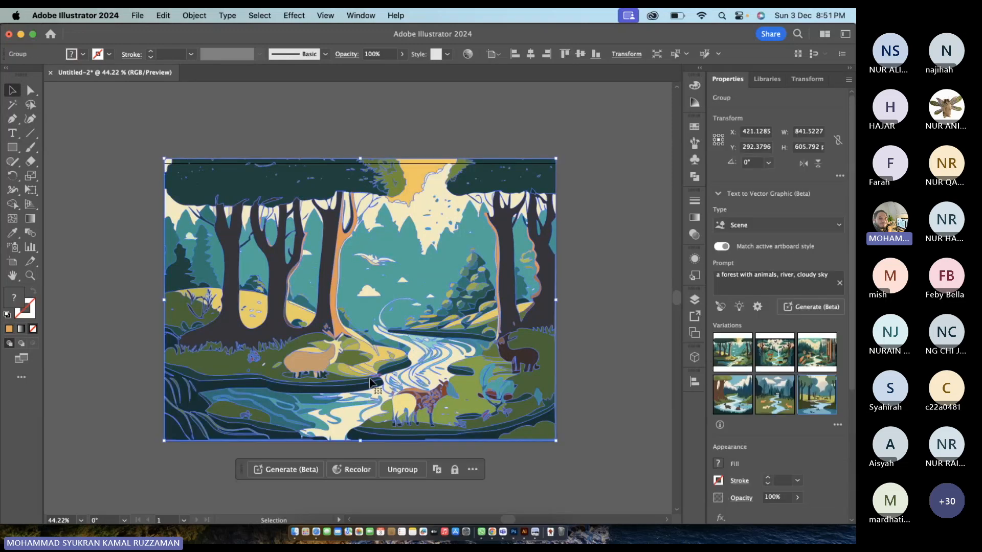
scroll(369, 379, "up", 5)
left_click(499, 508)
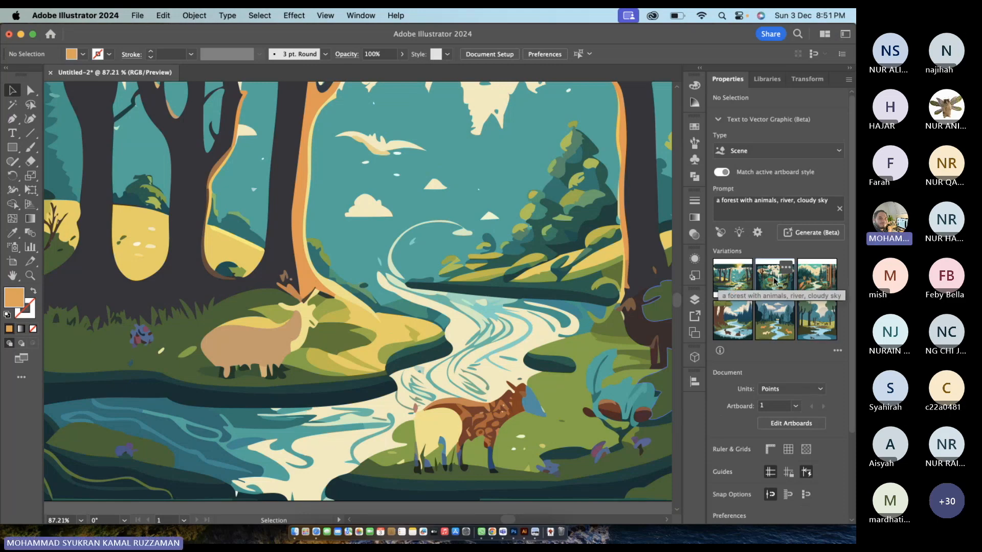
left_click(505, 299)
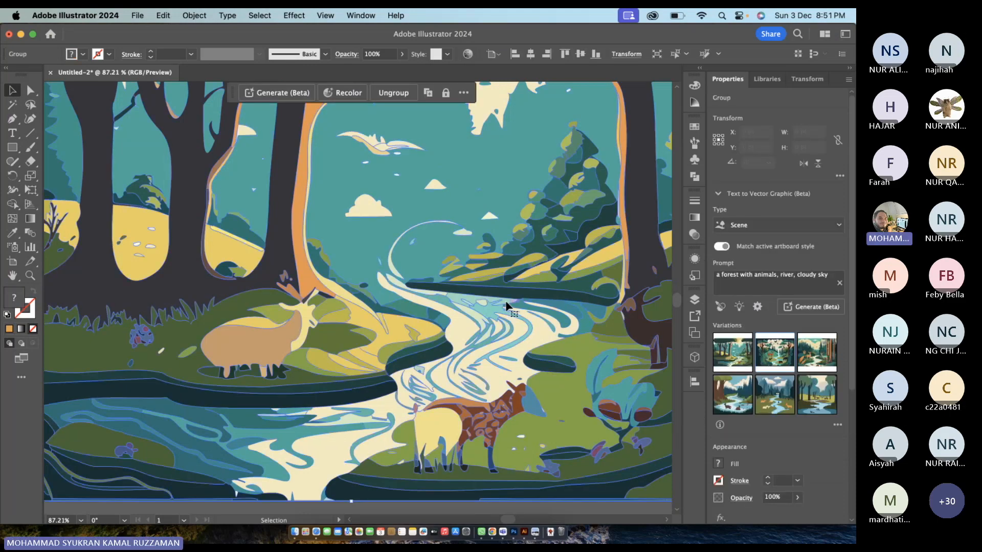
left_click(782, 354)
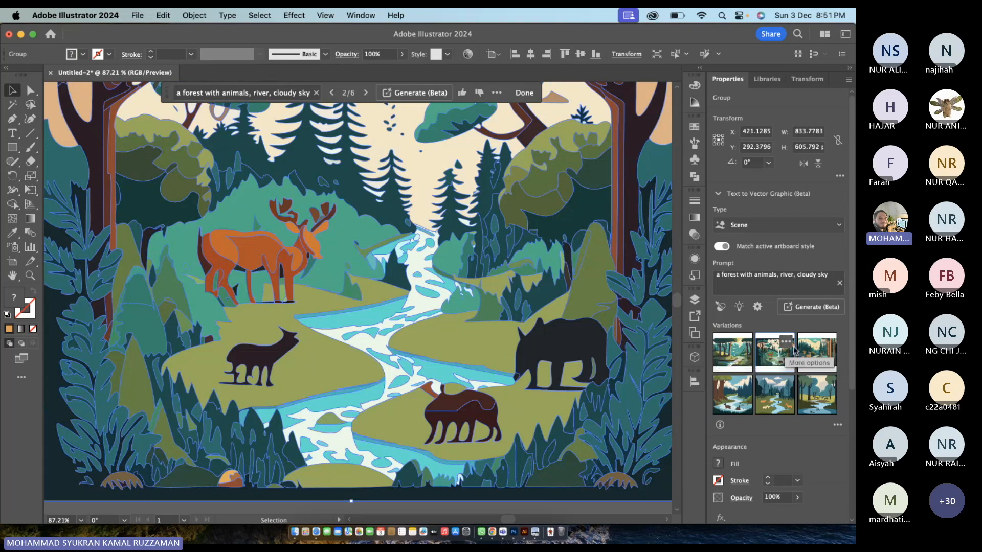
left_click(810, 352)
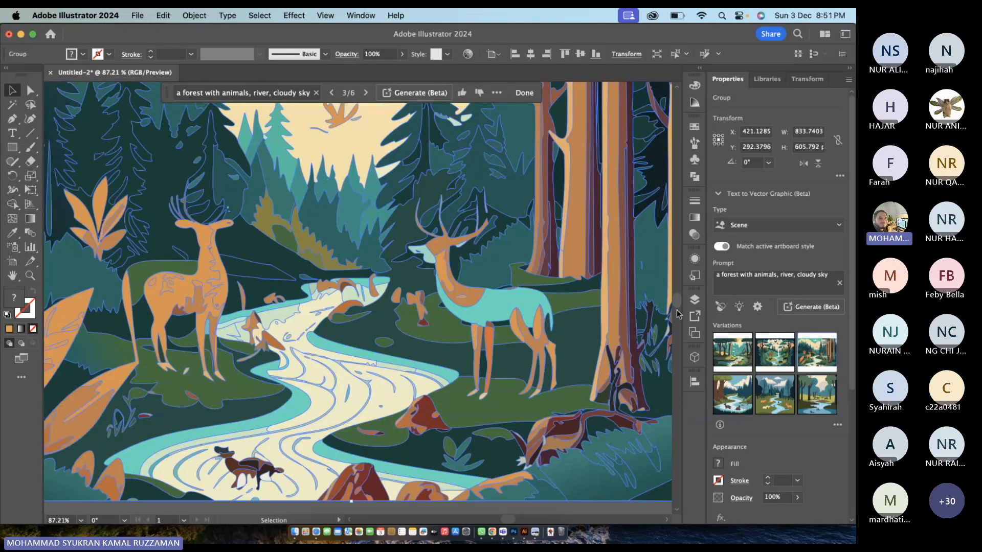
scroll(539, 299, "down", 5)
left_click_drag(505, 293, 502, 293)
left_click(598, 447)
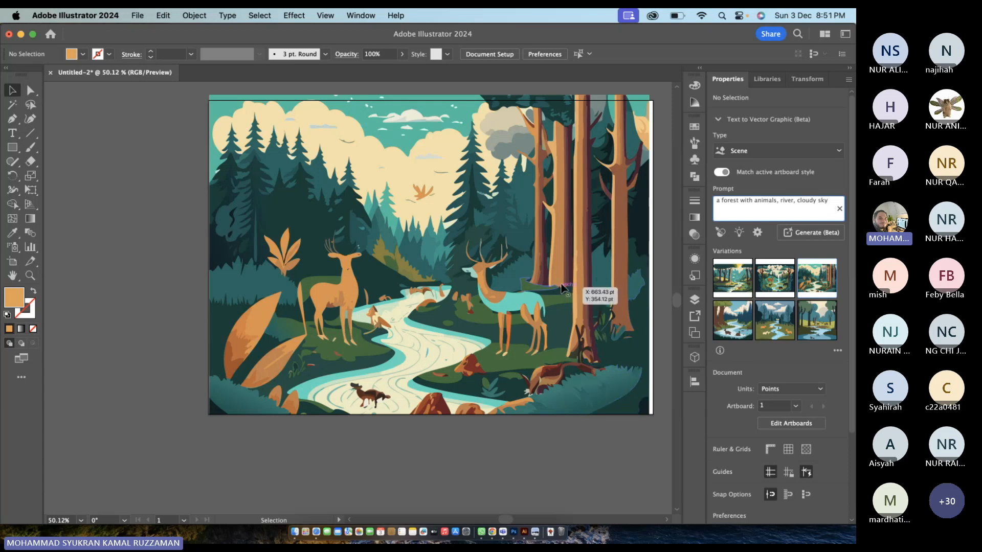
- Replace the prompt with "a sport car moving in a city highway" and generate it as a new scene
double_click(818, 203)
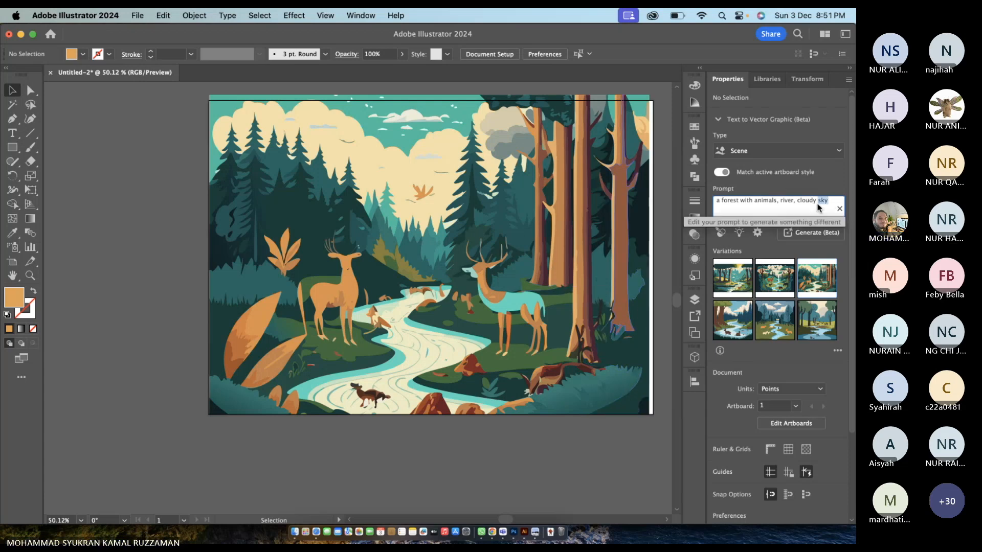
triple_click(817, 204)
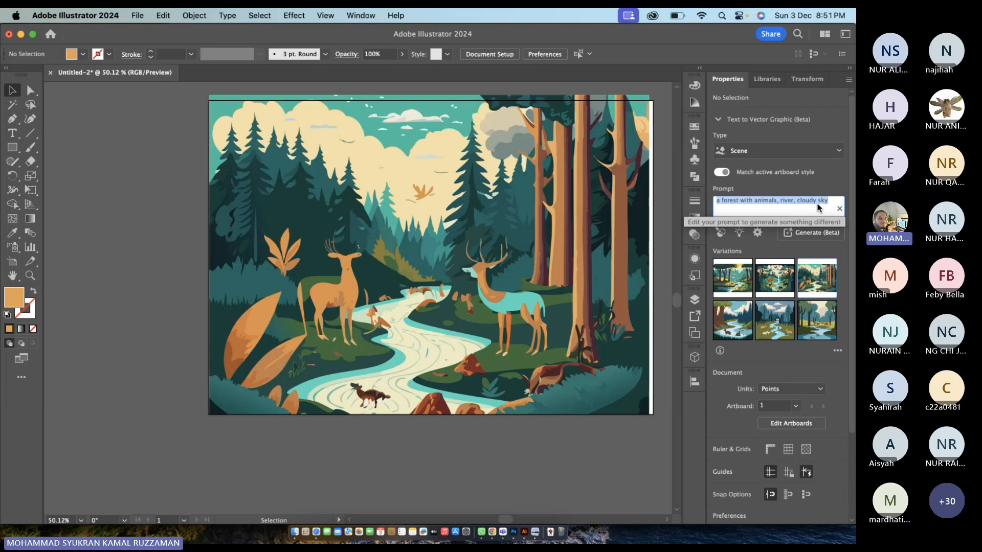
type("a")
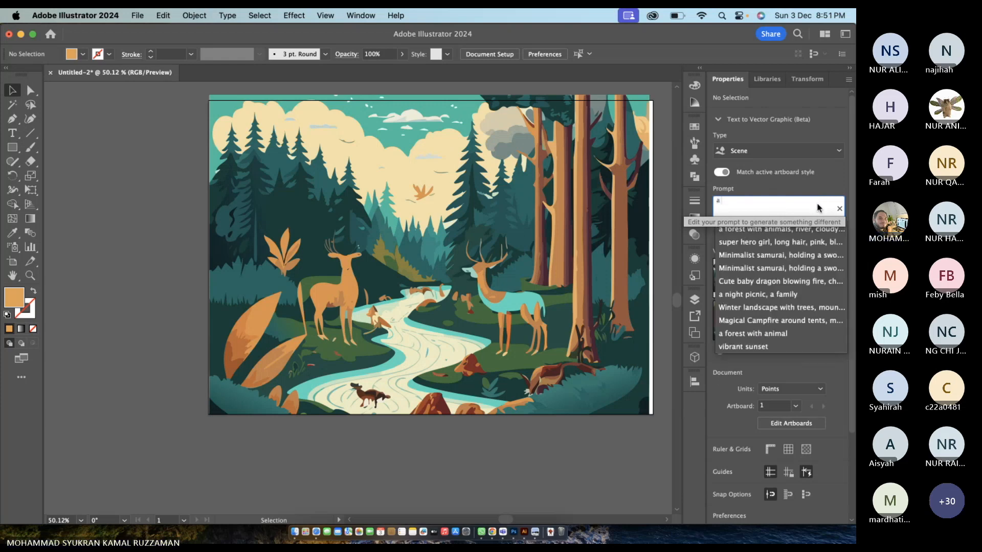
type(" sport car")
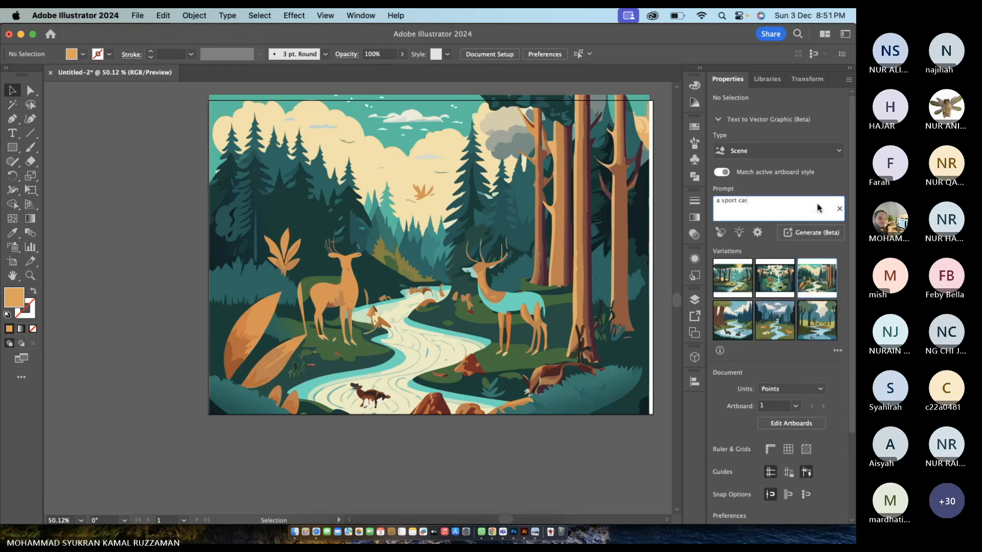
type(" moving in a c")
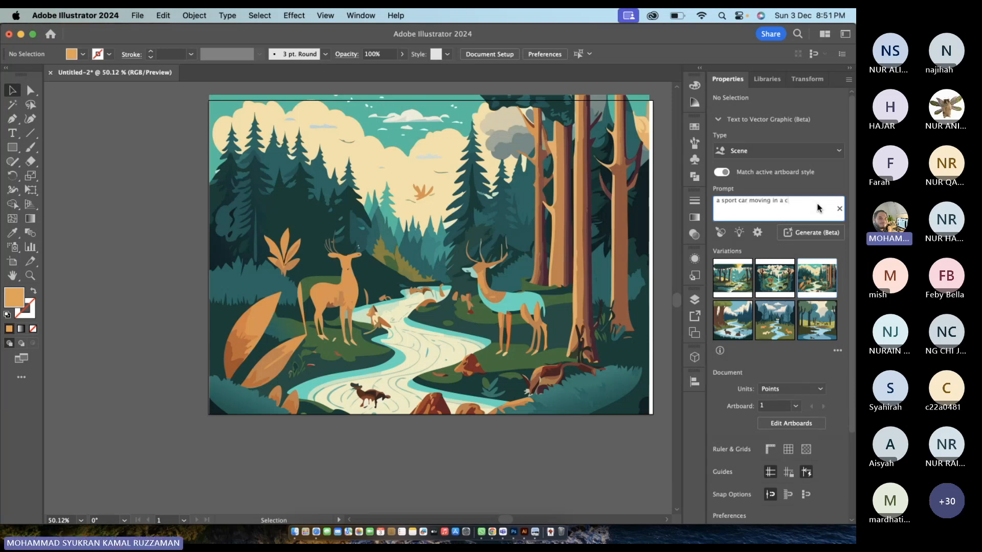
type("ity highway")
key("Return")
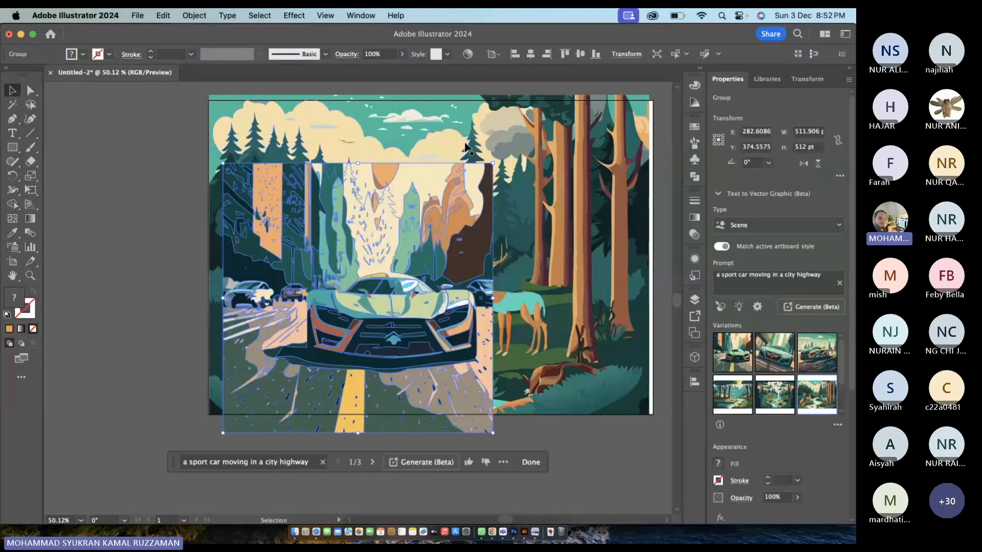
- Move the sports car scene down and to the right over the forest, to about X 485, Y 471 pt
left_click(12, 91)
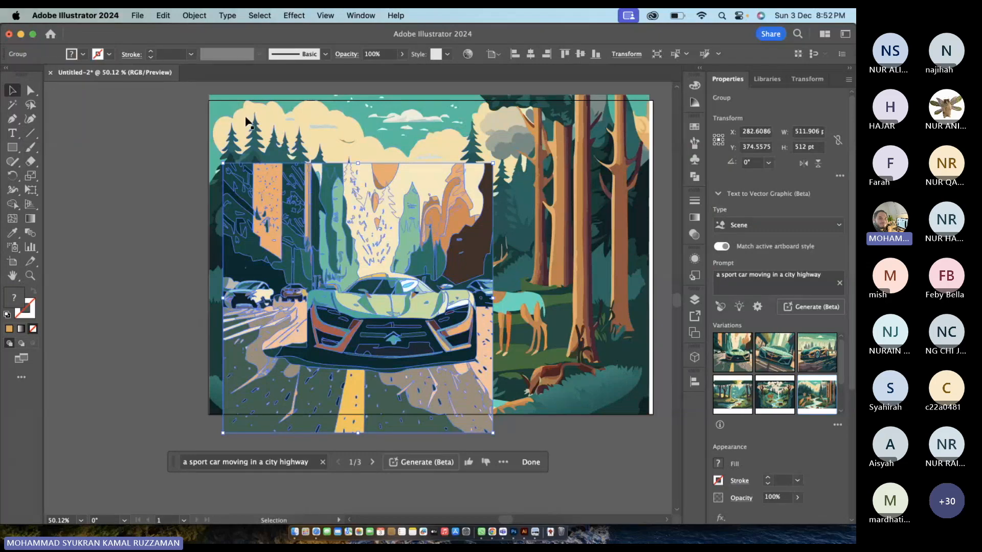
left_click(283, 131)
left_click(112, 364)
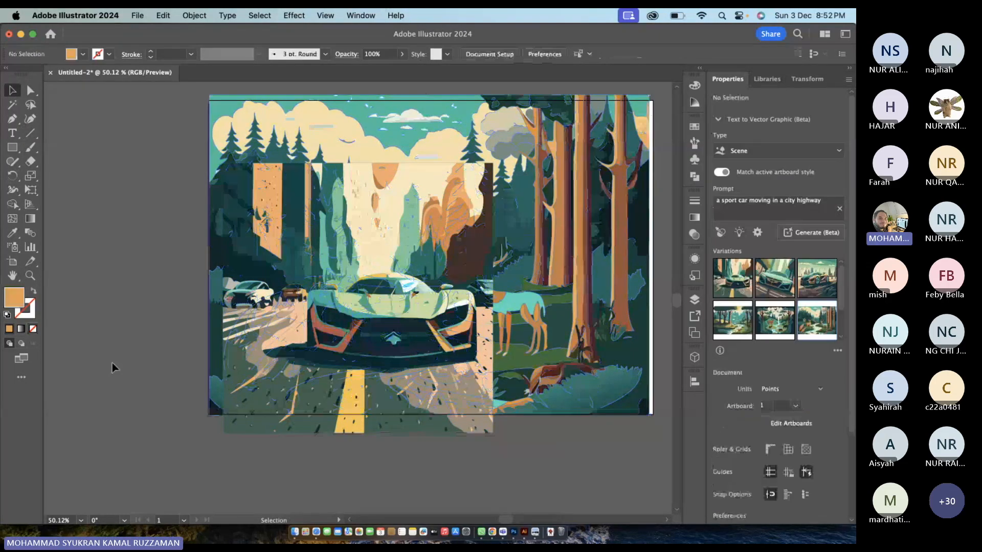
left_click_drag(347, 342, 454, 390)
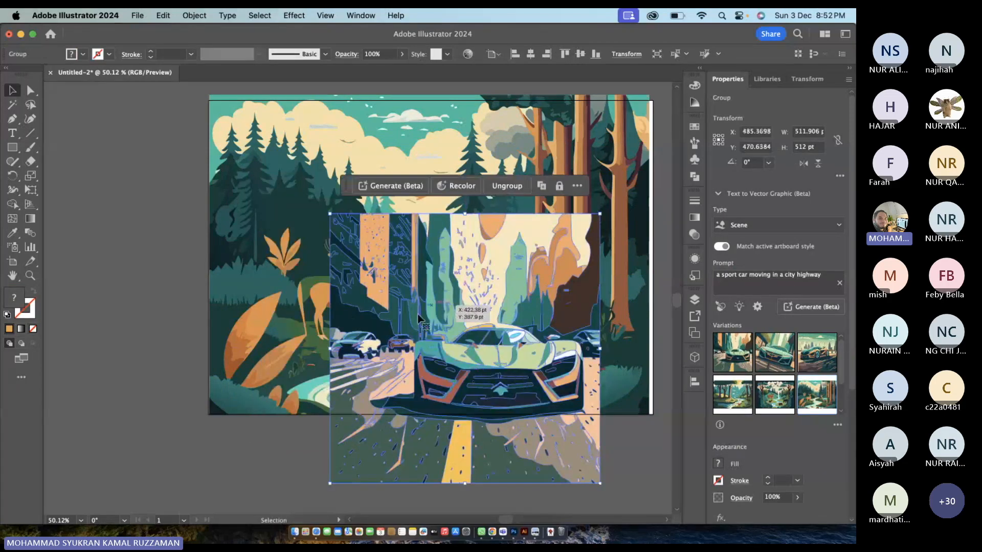
- Apply the second variation to the sports car scene and deselect it
left_click(283, 452)
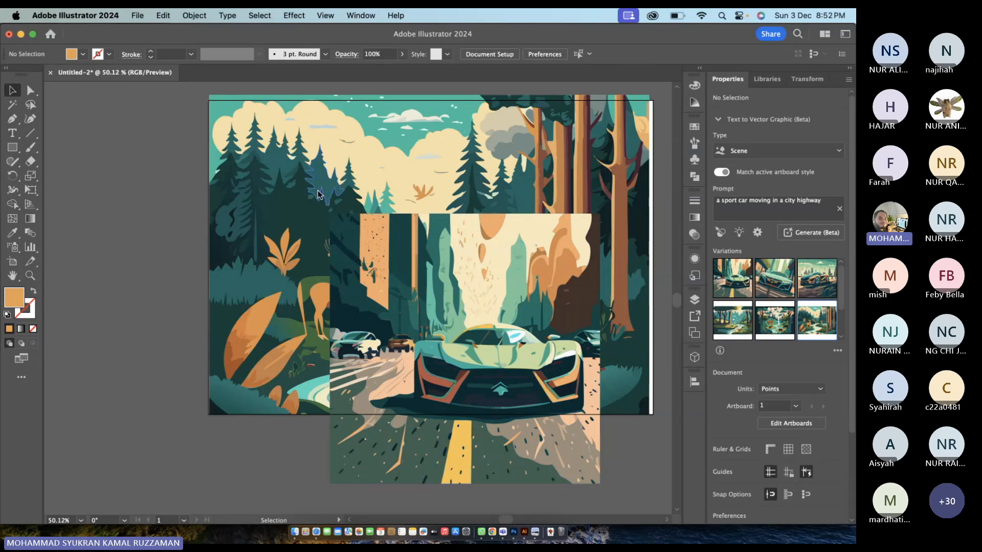
left_click(543, 295)
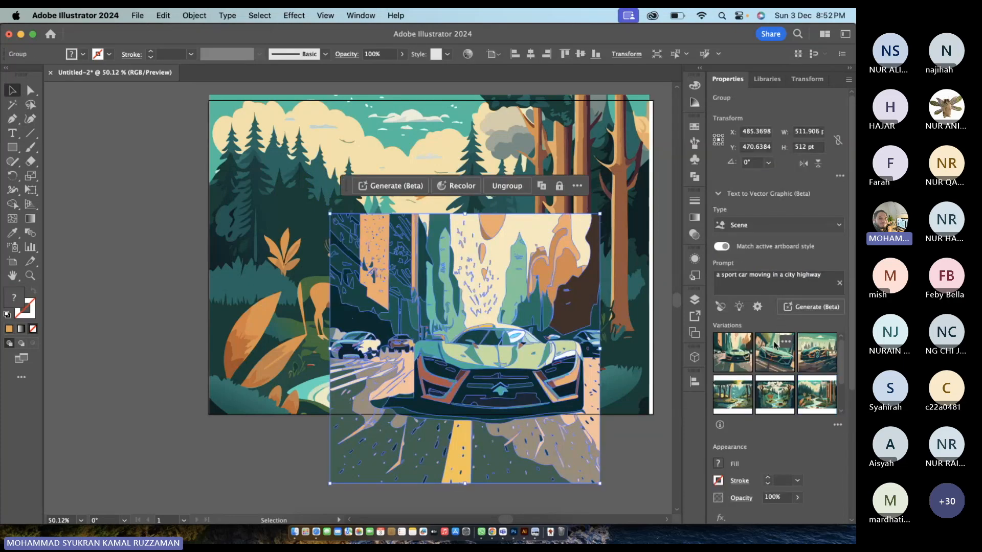
left_click(774, 345)
left_click(660, 457)
- Delete the forest scene and move the sports car scene onto the middle of the artboard, about X 415, Y 310 pt
left_click(642, 398)
key("Delete")
left_click_drag(528, 373, 492, 293)
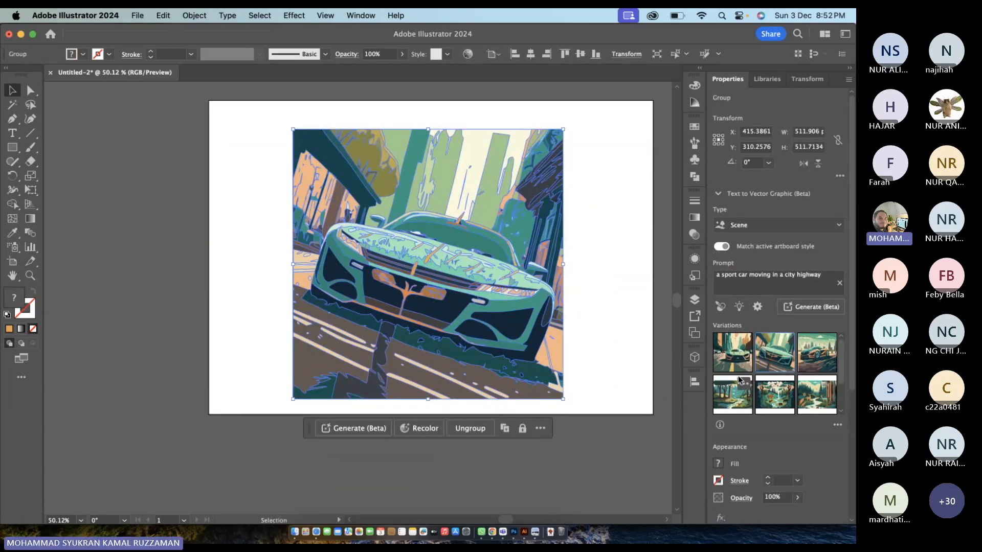
- Apply the third variation to the sports car scene, deselect it, and inspect the car up close
left_click(641, 330)
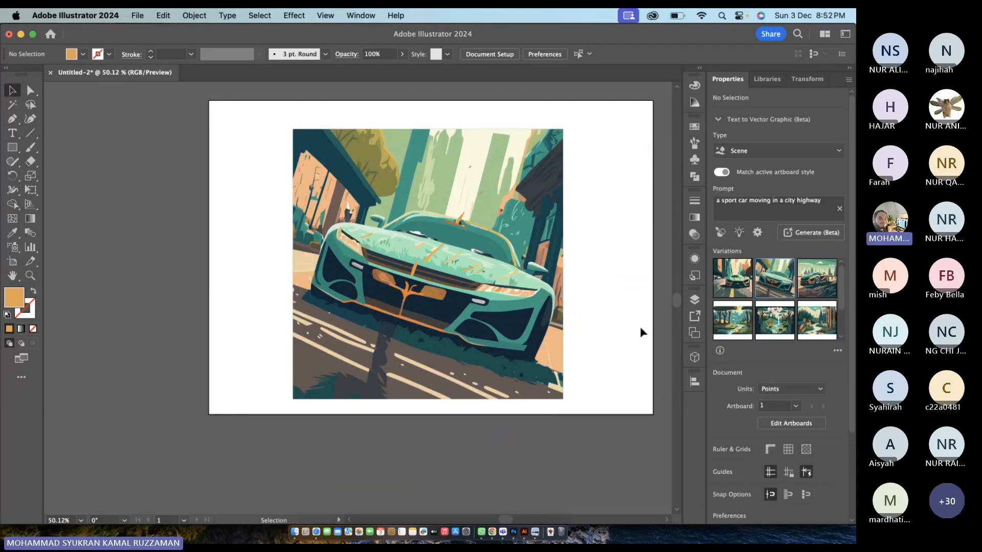
left_click(819, 300)
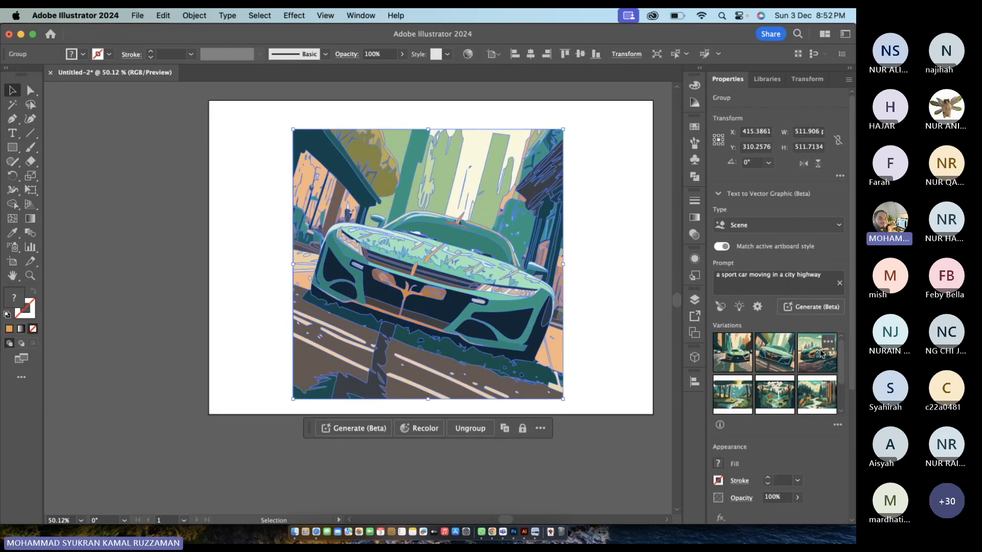
left_click(821, 353)
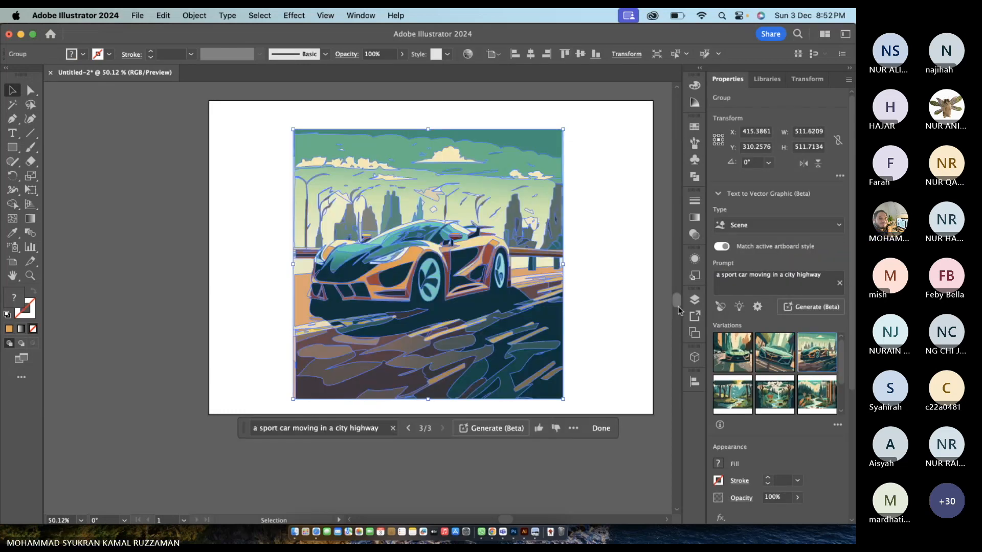
left_click(655, 287)
scroll(508, 281, "up", 5)
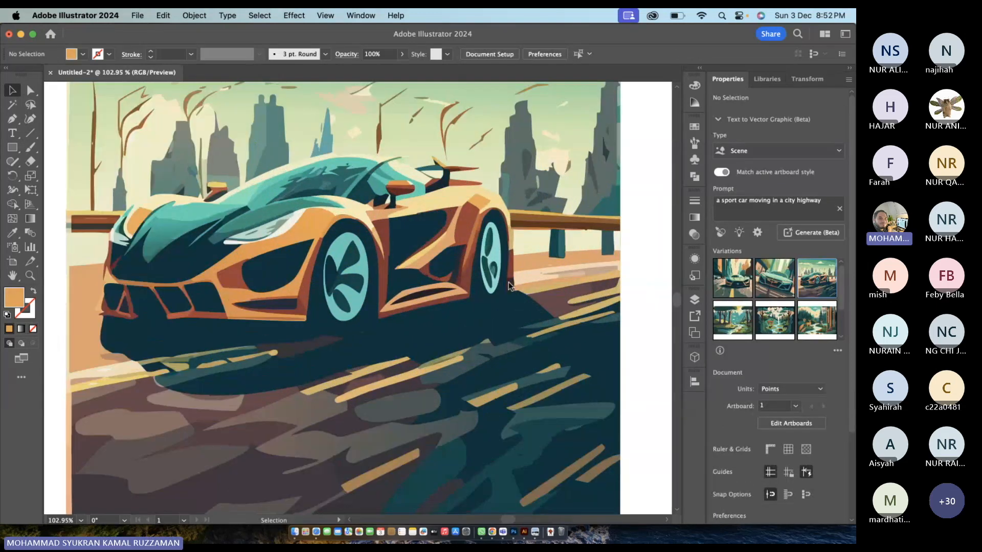
scroll(509, 281, "down", 5)
scroll(508, 281, "down", 3)
scroll(508, 281, "up", 4)
scroll(508, 282, "down", 3)
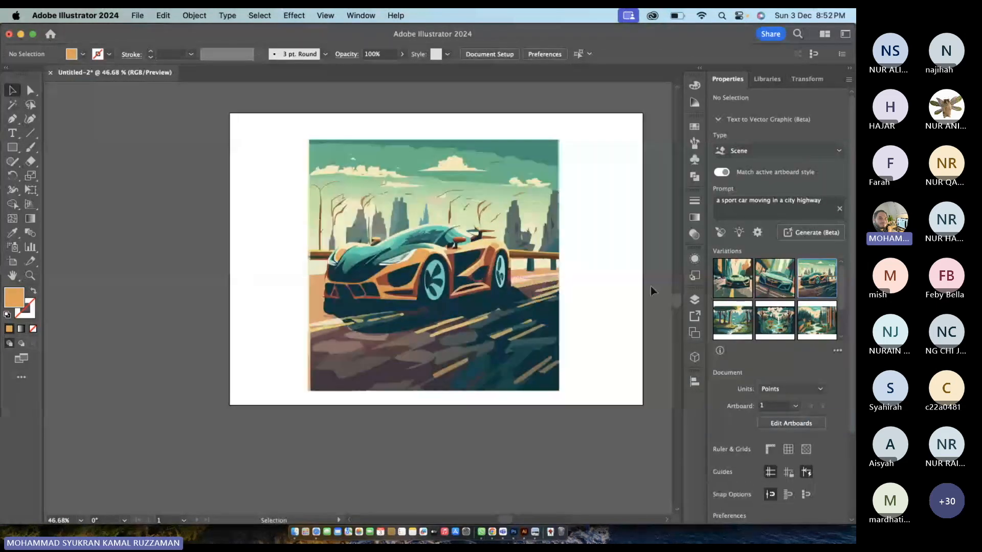
- Delete the sports car scene and set the vector graphic type to Icon
left_click(478, 328)
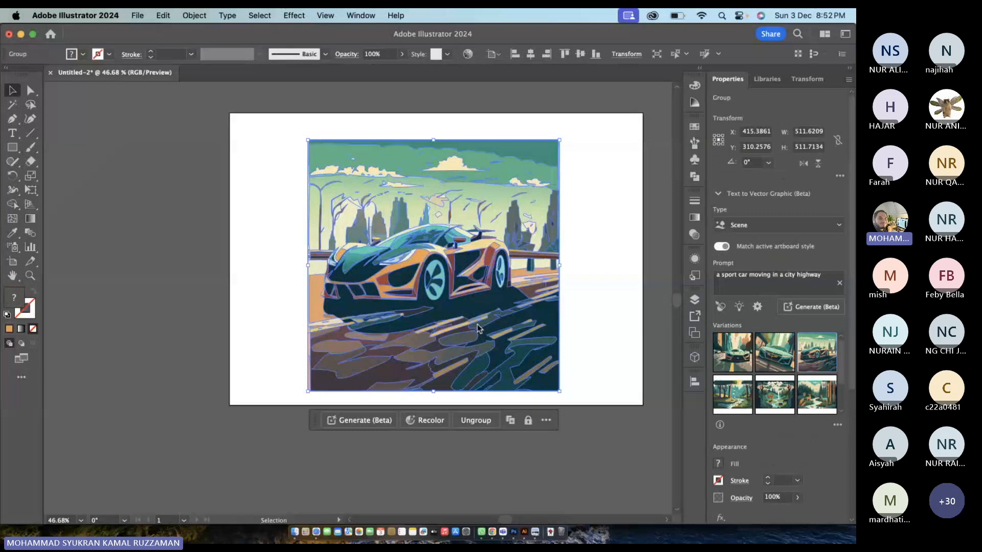
key("Delete")
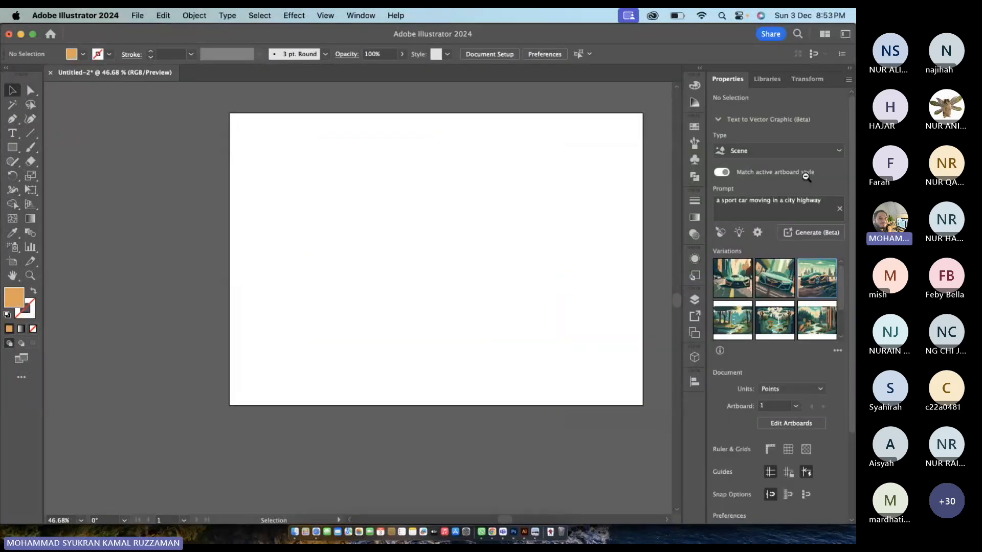
left_click(808, 155)
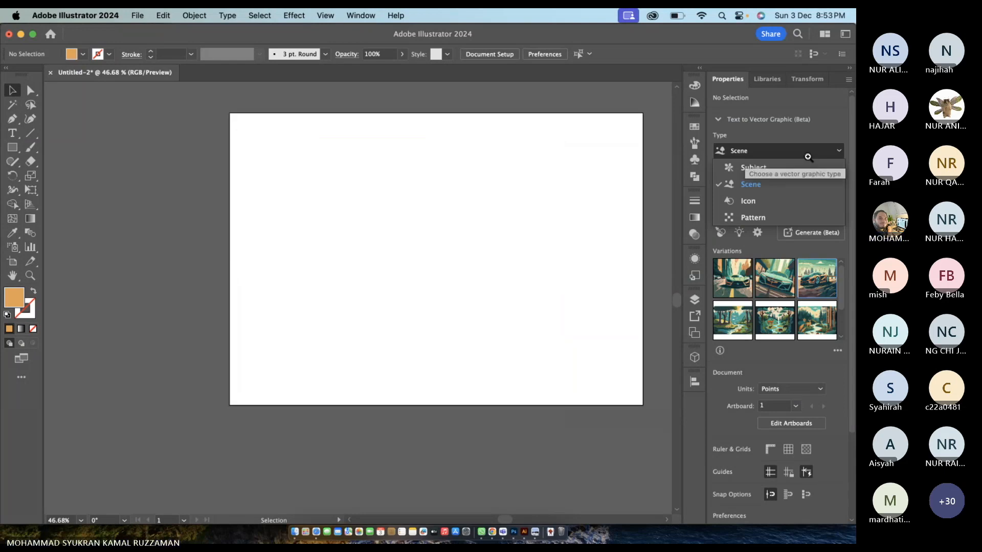
left_click(774, 204)
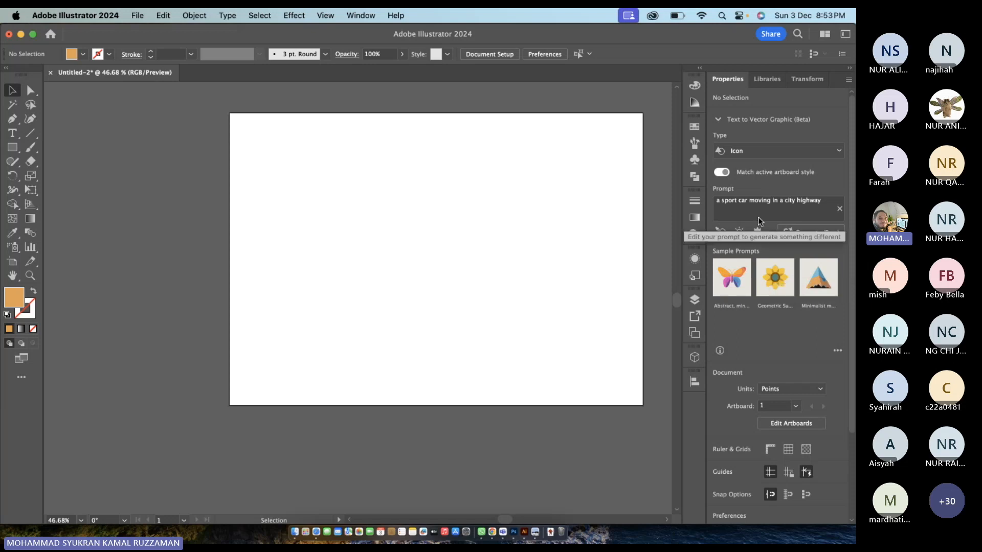
- Replace the prompt with "multimedia club logo" and generate it as an icon
left_click(766, 204)
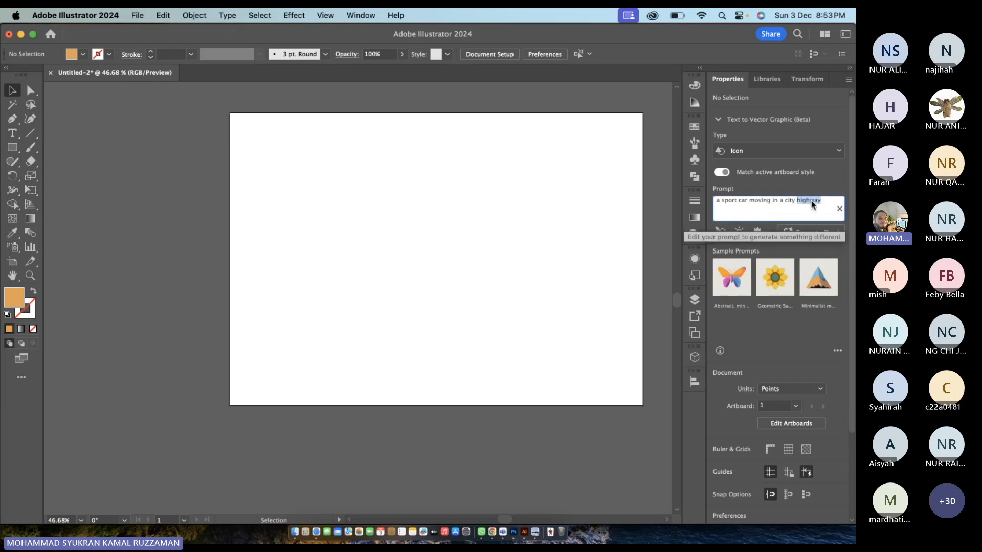
left_click(830, 207)
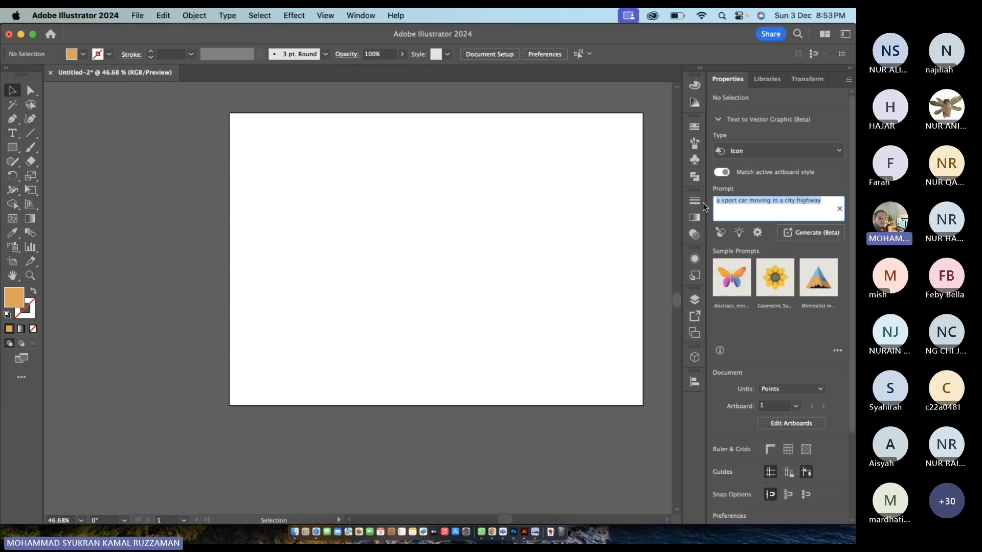
type("multim")
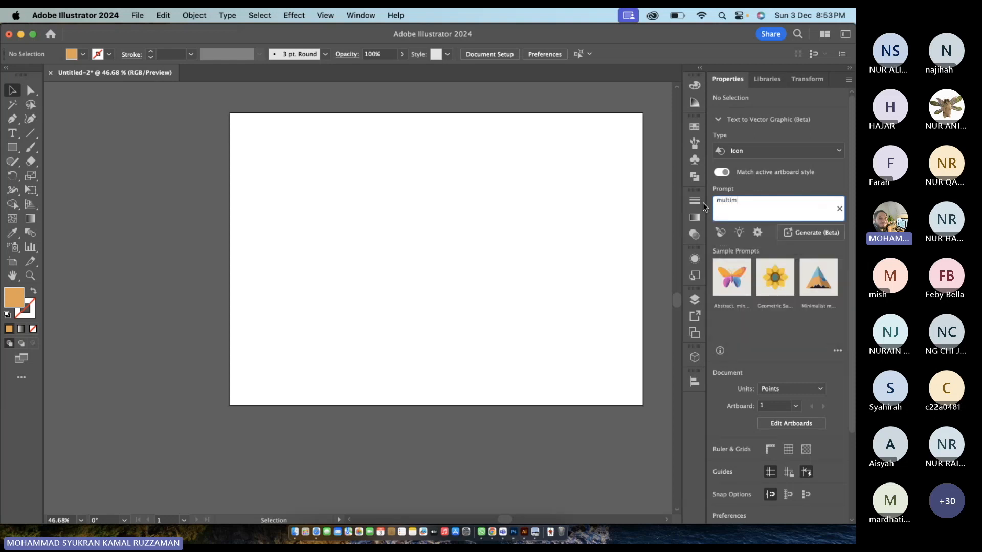
type("edia club logo")
key("Return")
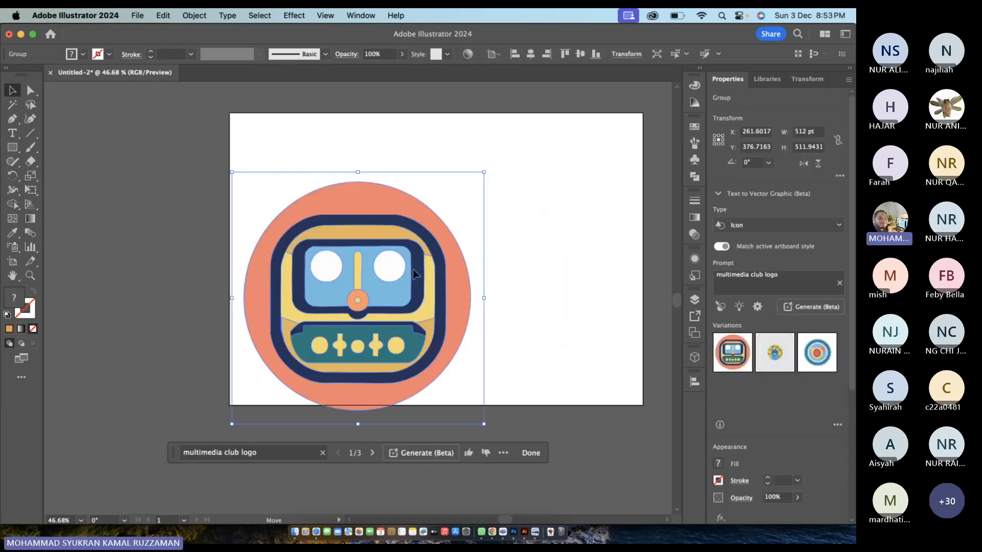
- Move the logo icon to about X 390, Y 291 pt, preview its second variation, and apply the third one with concentric circles
left_click_drag(404, 286, 467, 244)
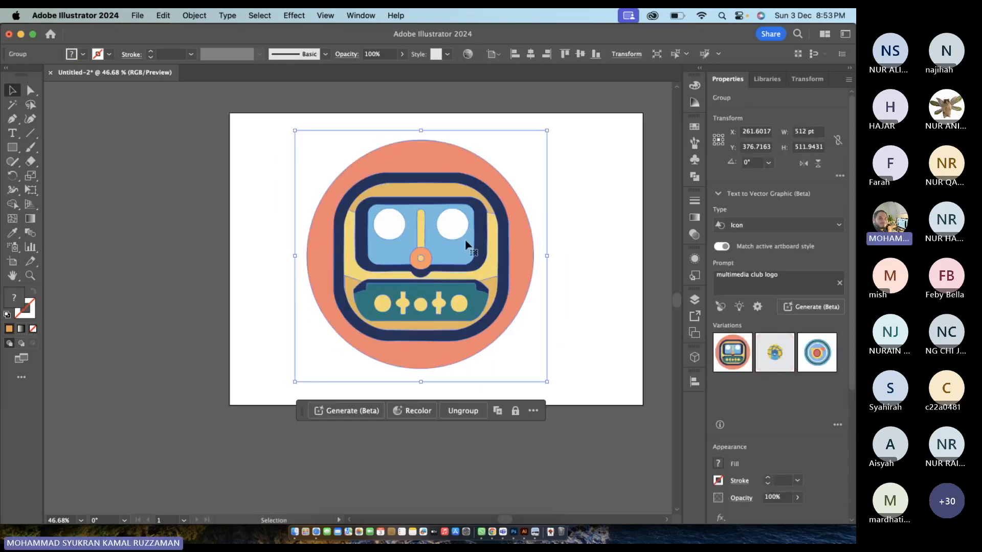
left_click(792, 353)
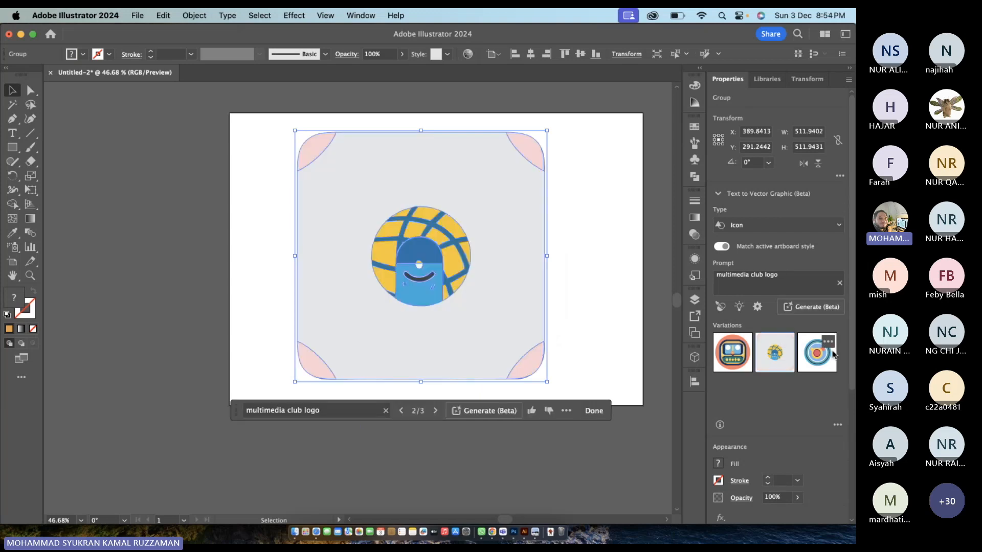
left_click(832, 354)
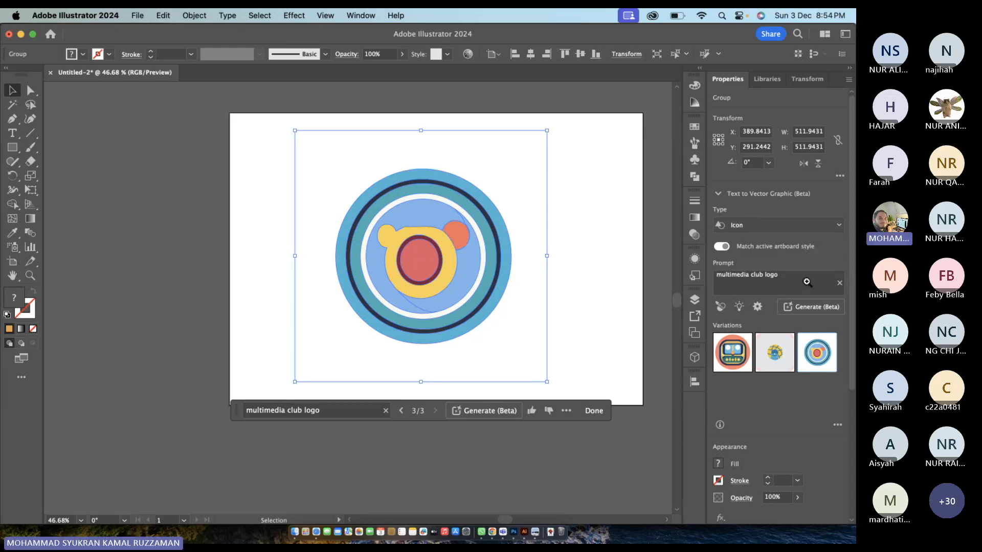
- Change the prompt to "multimedia club, minimalist. dark" and regenerate the selected icon
left_click(773, 279)
key("BackSpace")
key("BackSpace")
key("BackSpace")
key("BackSpace")
key("BackSpace")
key("BackSpace")
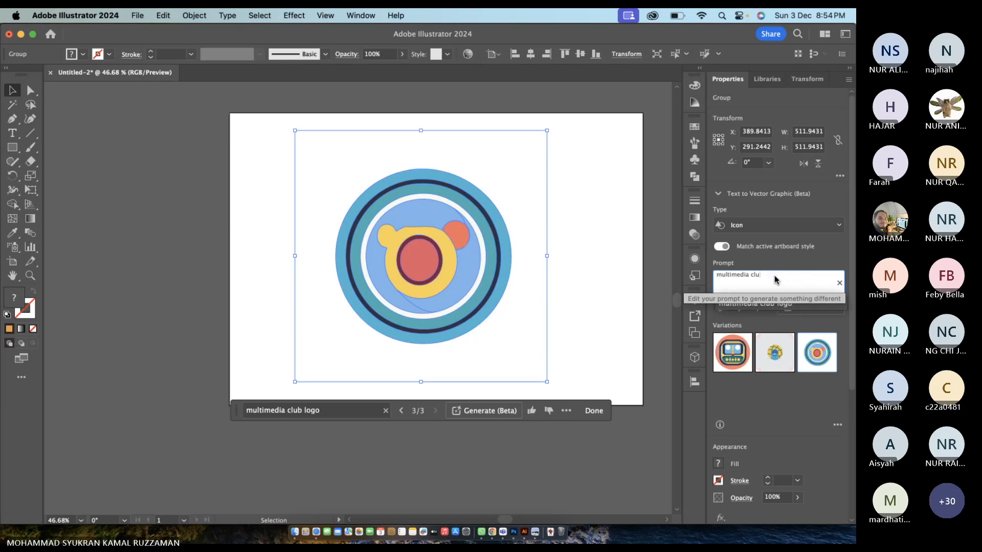
type("b,")
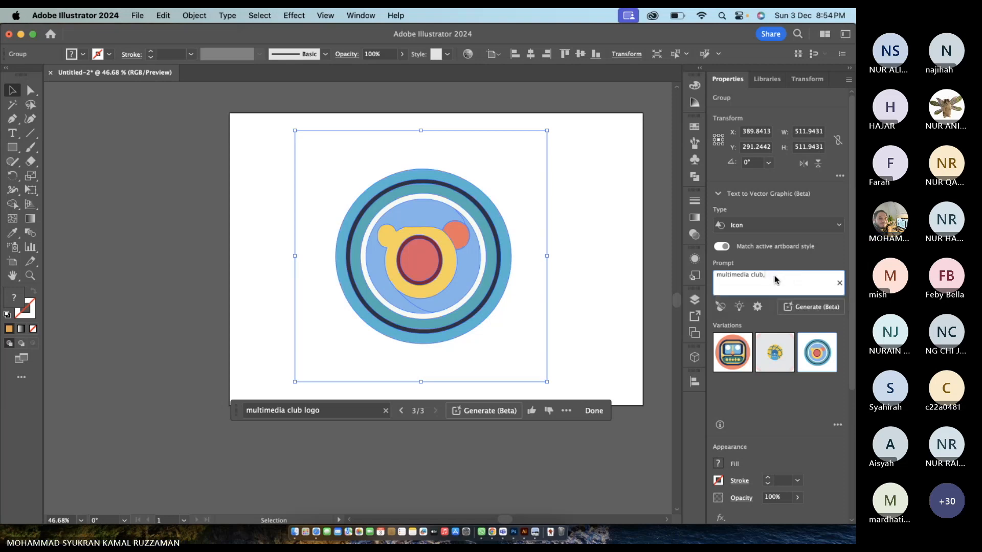
type(" minimali")
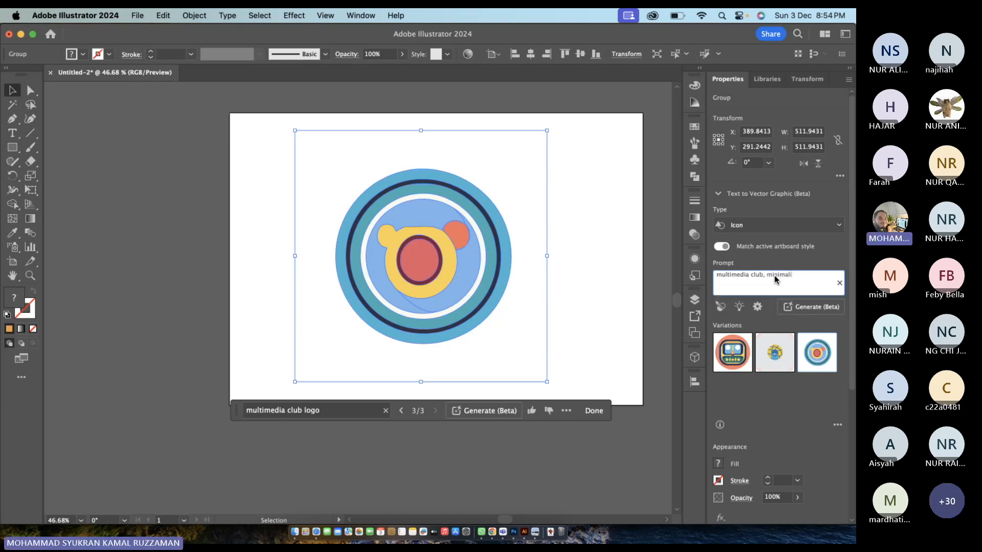
type("st. dark")
key("Return")
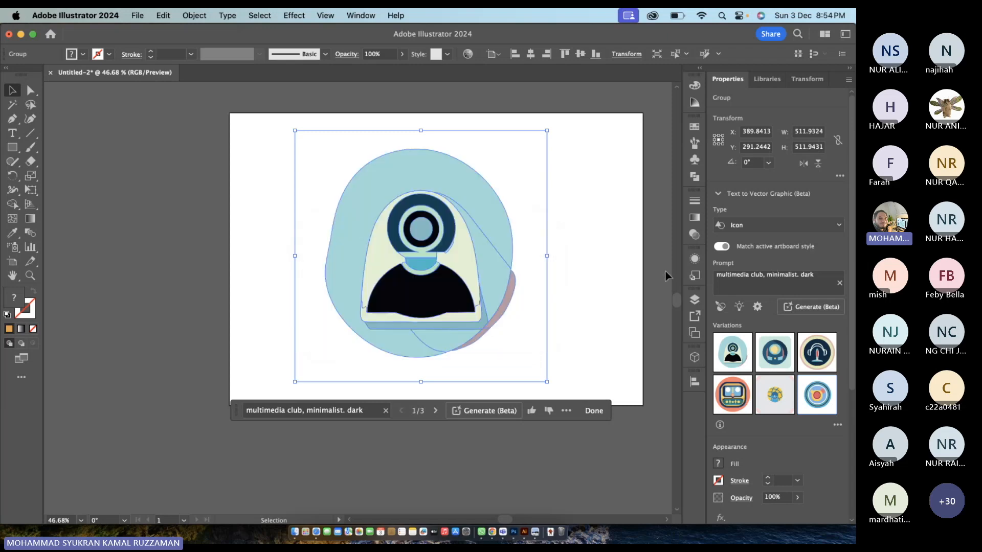
- Preview the second variation of the regenerated icon, apply the third one with the headphones, and deselect it
left_click(605, 324)
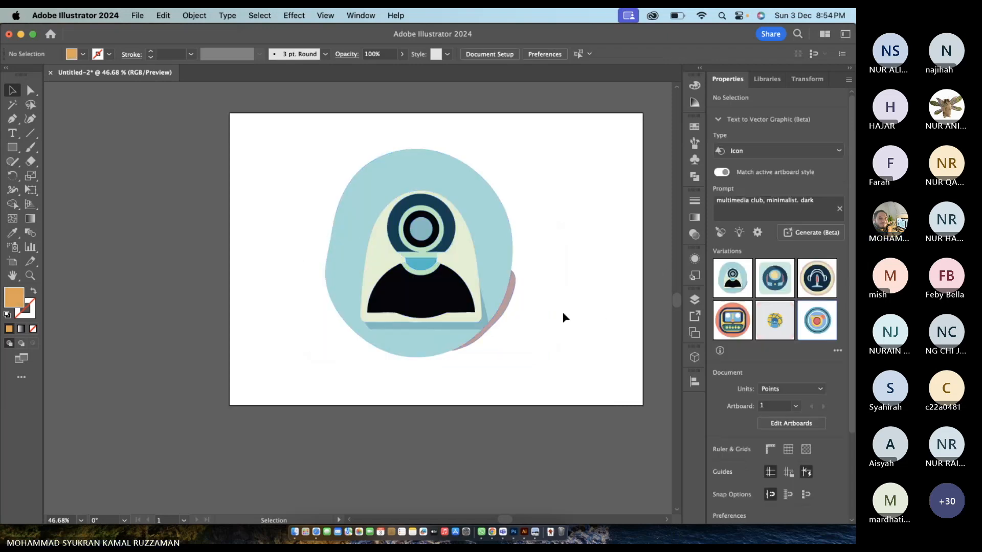
left_click(512, 307)
left_click(823, 353)
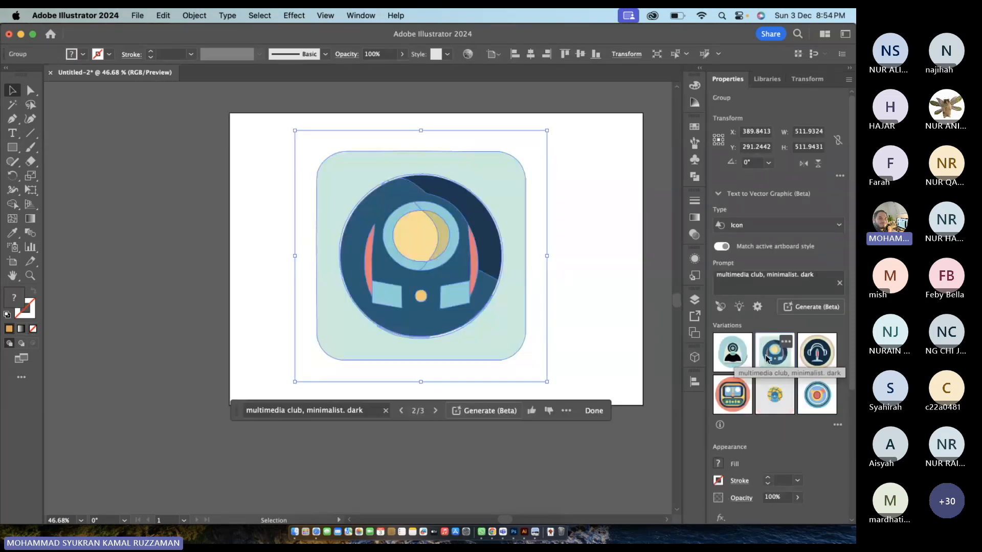
left_click(828, 356)
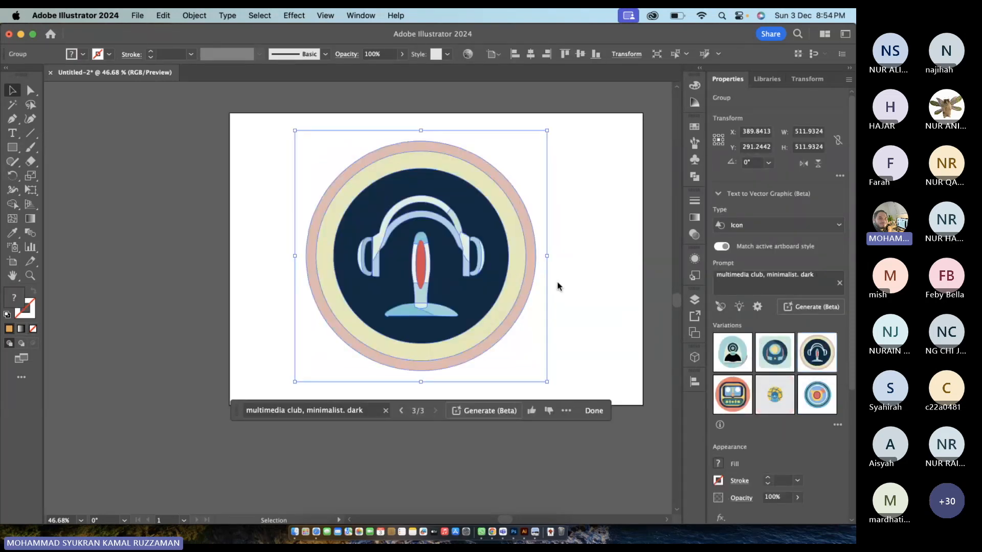
left_click(571, 288)
left_click(526, 281)
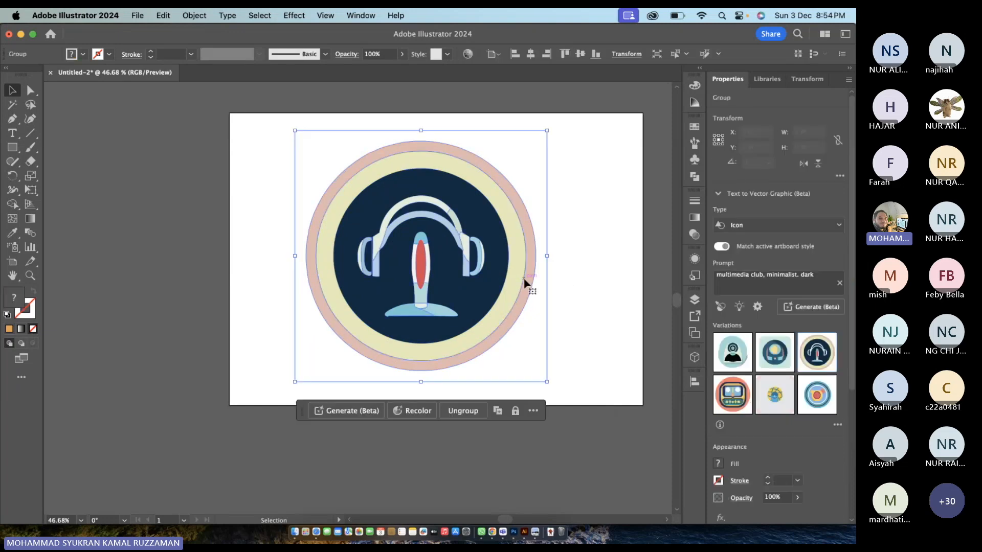
left_click(593, 331)
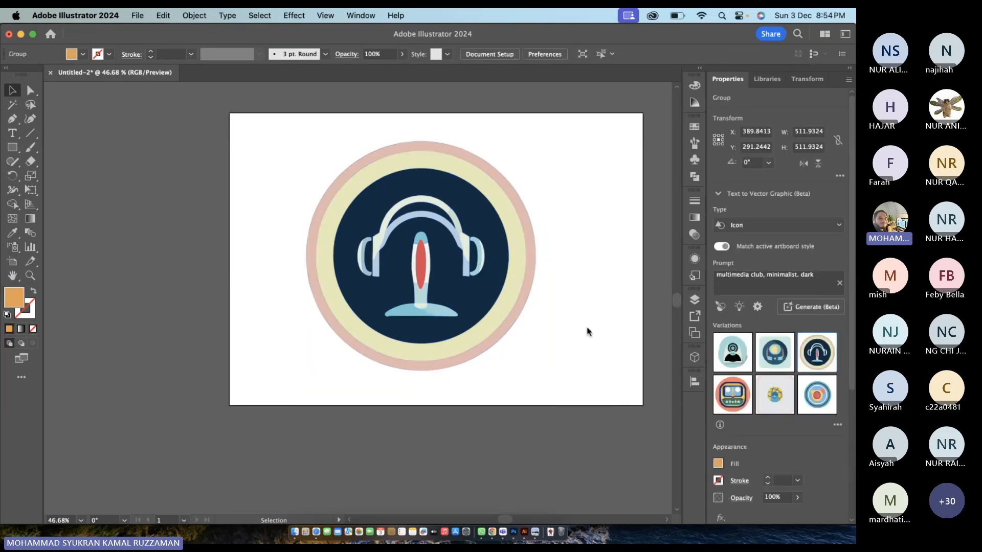
- Delete the headphones icon and generate a new icon from the prompt "pc"
left_click(514, 306)
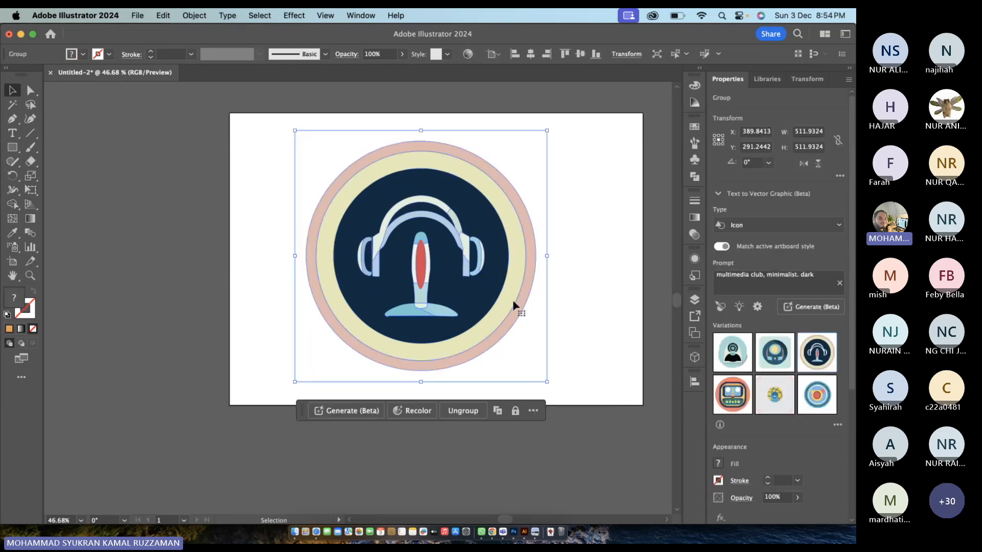
key("Delete")
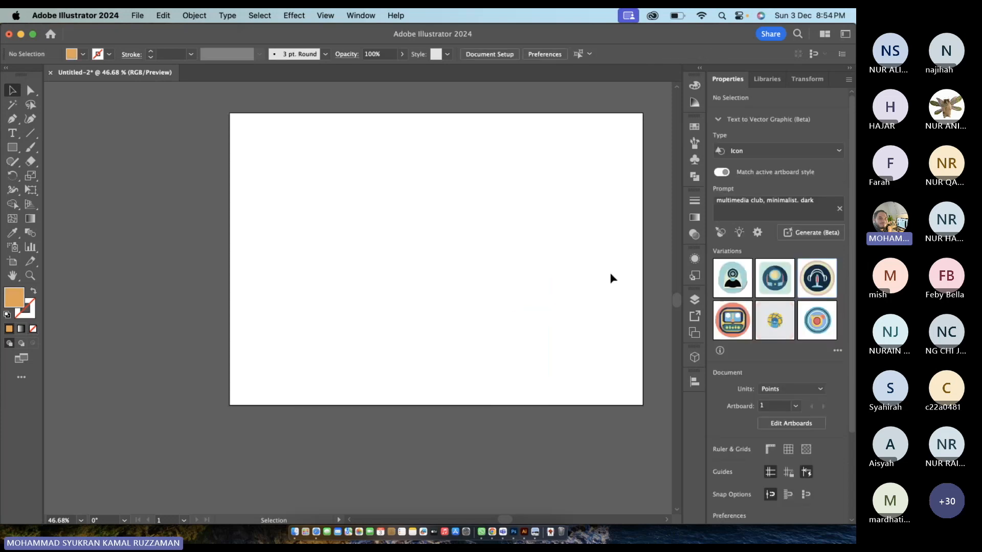
left_click(770, 209)
key("super+a")
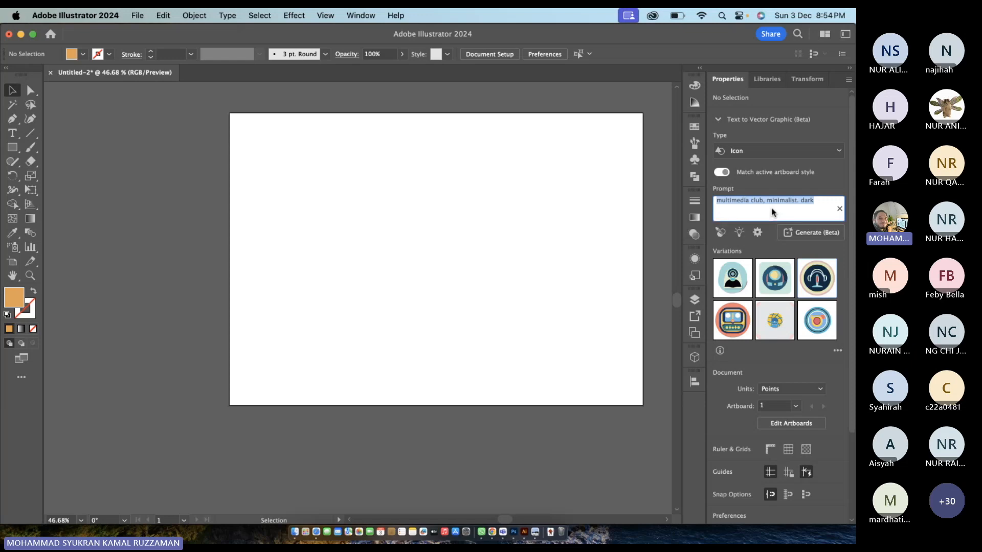
type("ph")
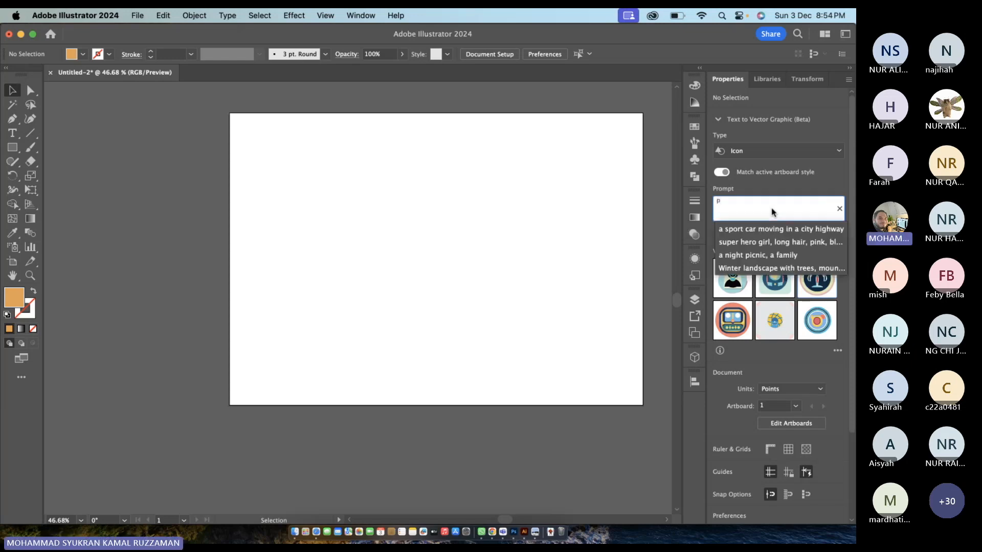
key("BackSpace")
key("BackSpace")
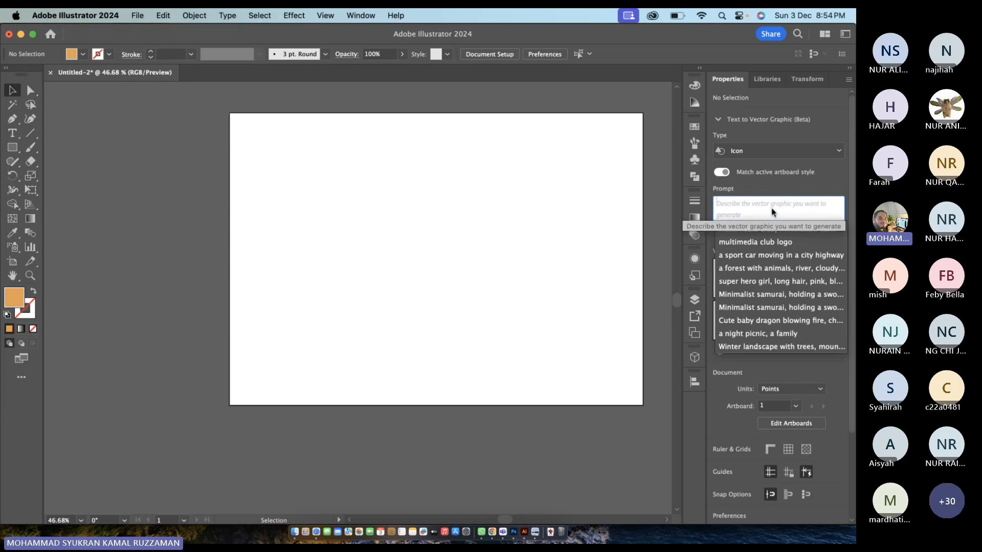
type("pc")
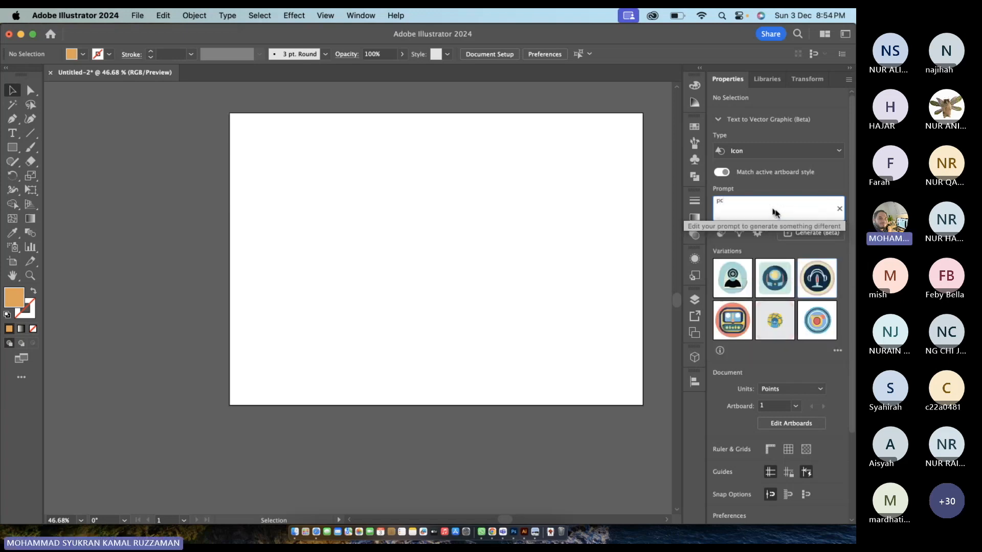
left_click(829, 233)
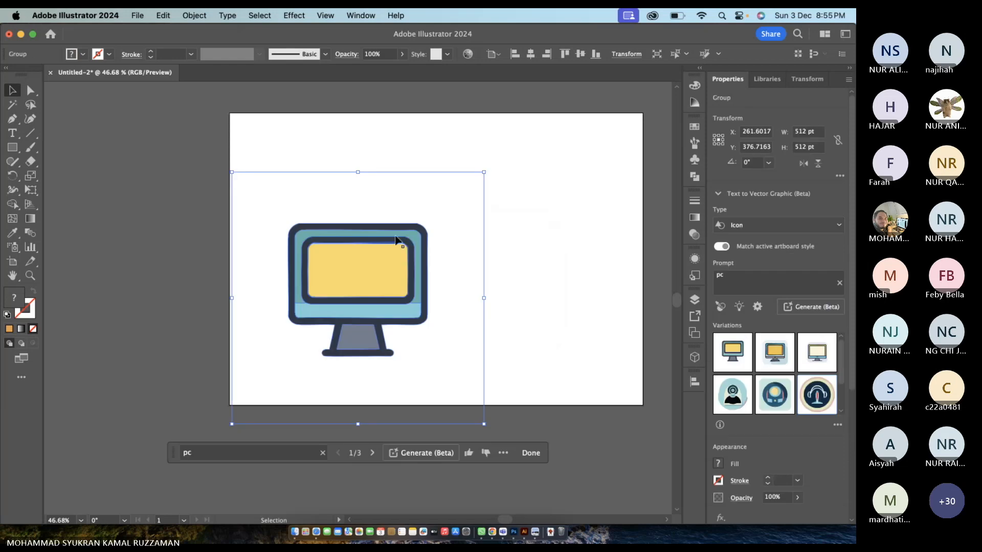
- Move the PC icon to about X 441, Y 295 pt, preview its third variation, and apply the second one
left_click(426, 227)
left_click(287, 313)
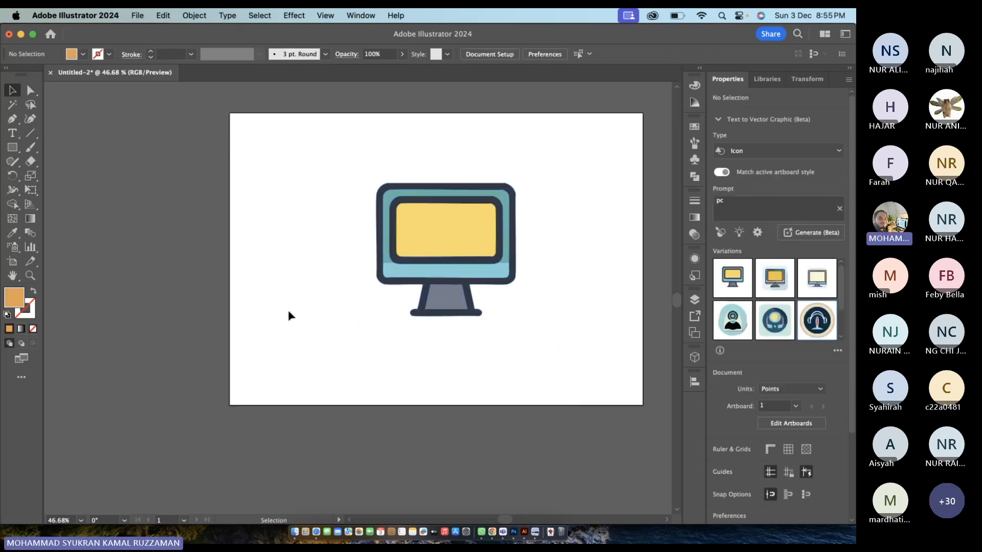
left_click(475, 251)
left_click(815, 351)
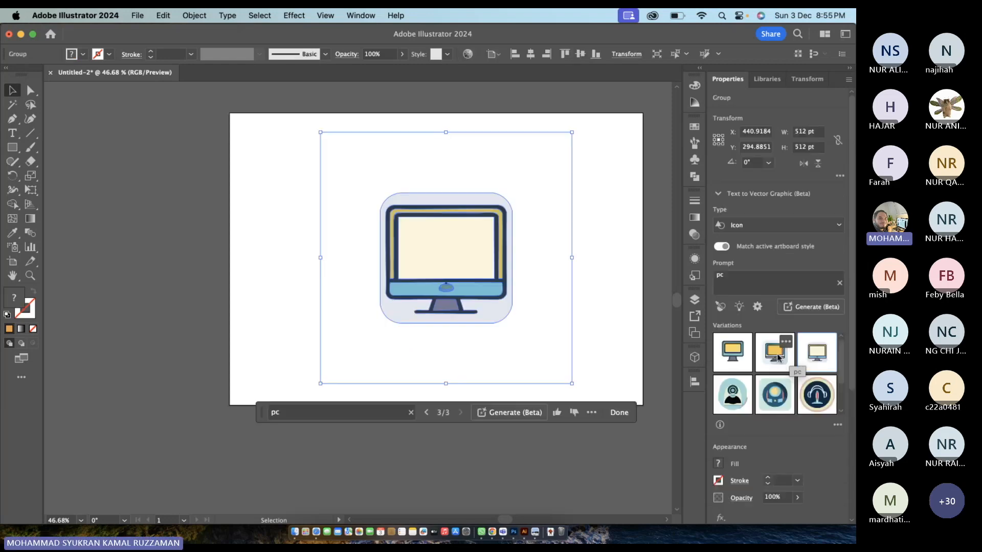
left_click(780, 350)
- Delete the PC icon from the artboard
left_click(611, 302)
left_click(508, 285)
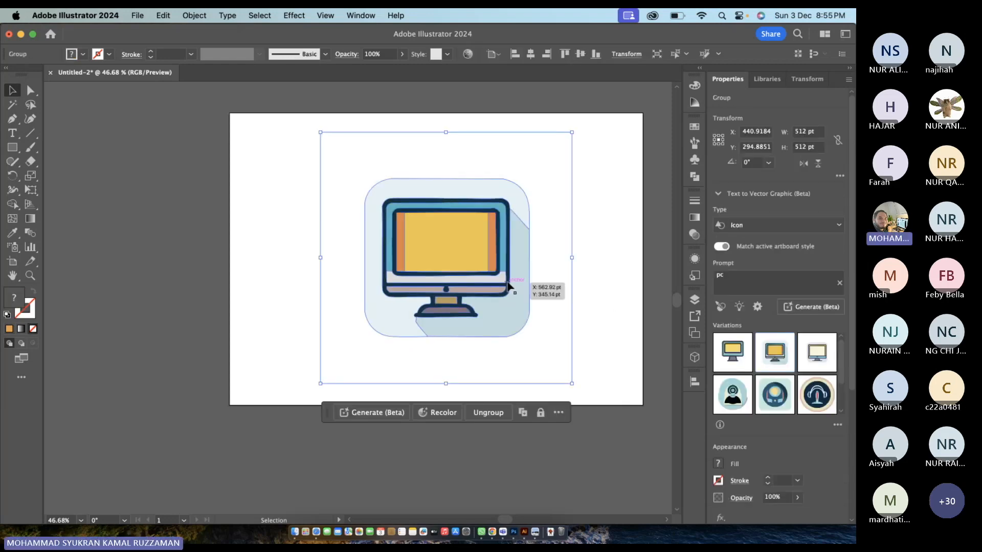
key("Delete")
- Switch to the browser, search Google Images for "logo", and look through the results
key("ctrl+Right")
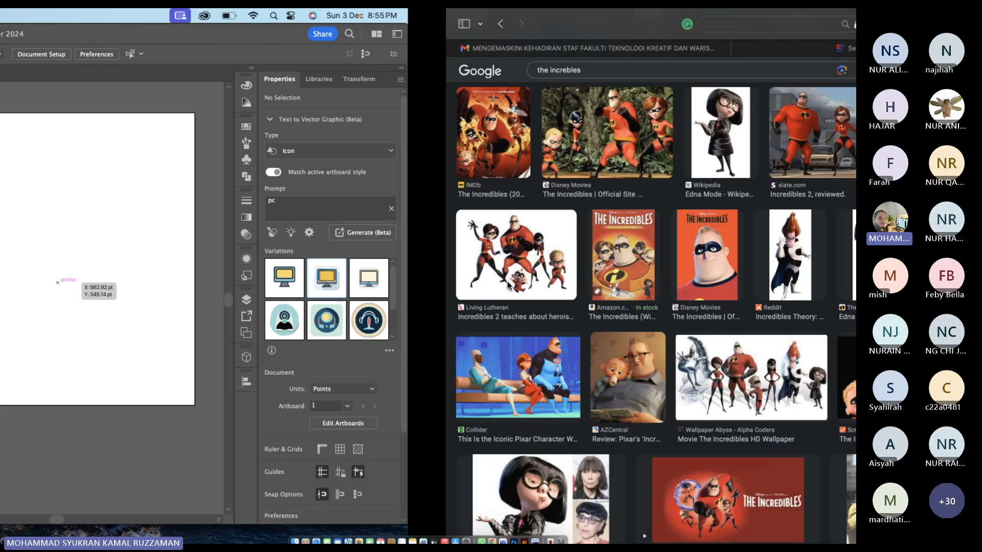
left_click(189, 70)
key("super+a")
type("logo")
key("Return")
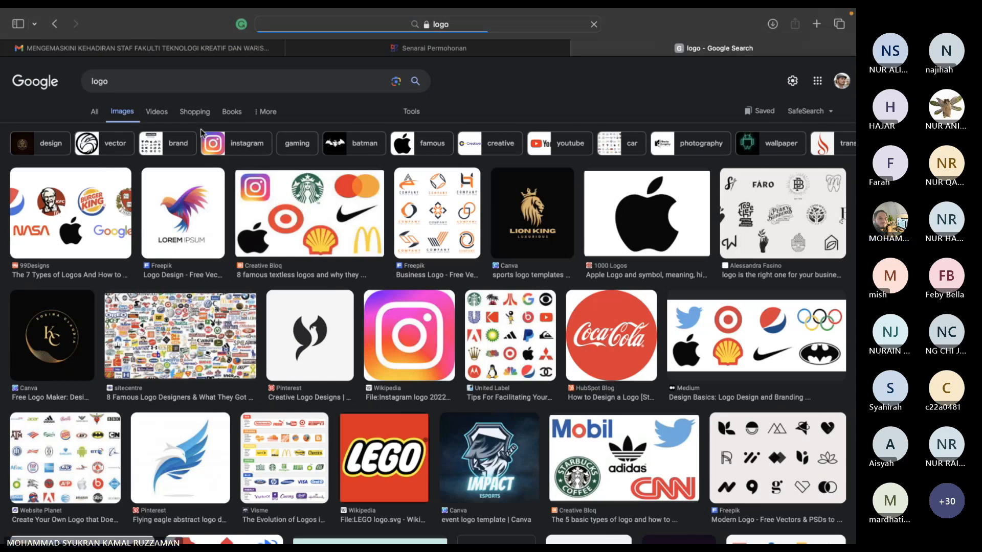
scroll(483, 340, "down", 1)
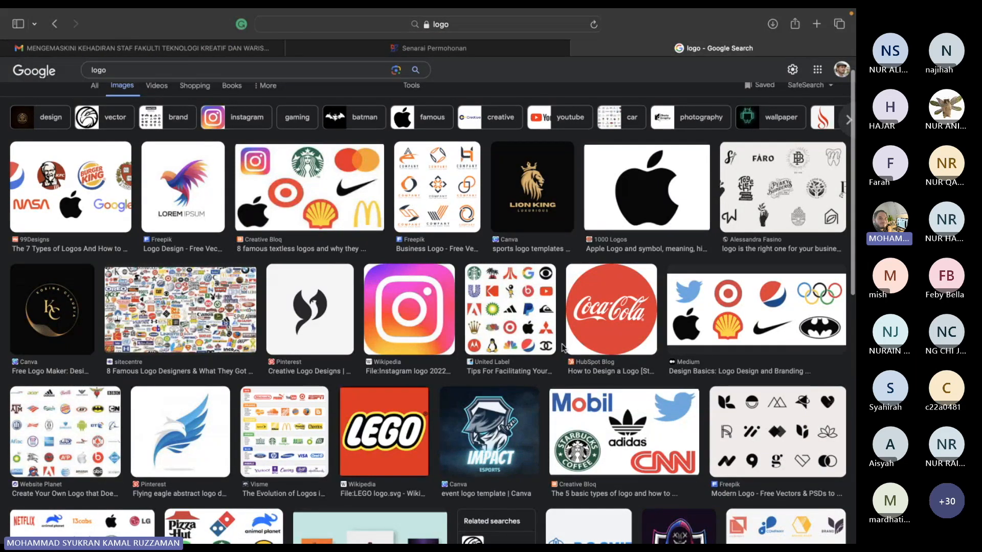
scroll(688, 330, "down", 4)
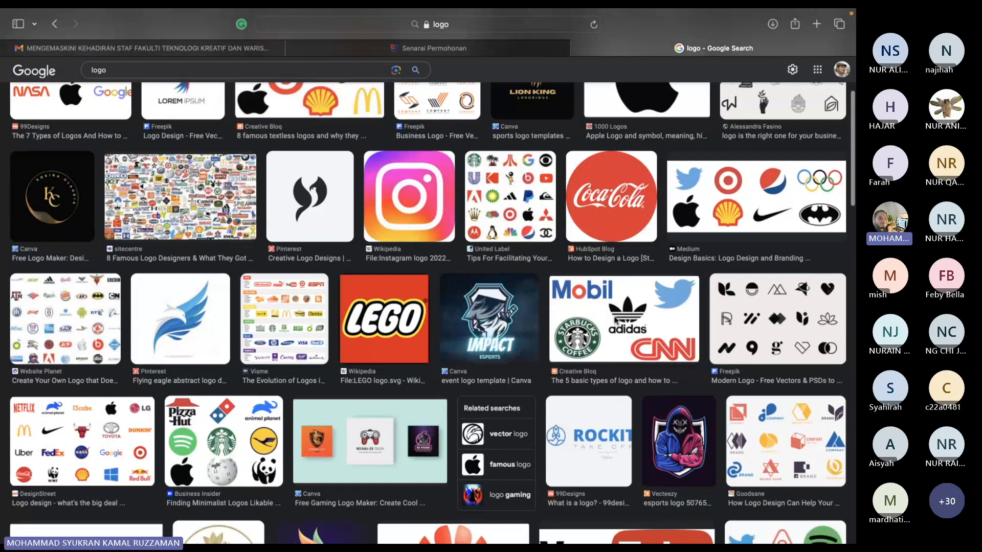
- Copy the Wikipedia LEGO logo image from the results and paste it into the Illustrator document
left_click(402, 343)
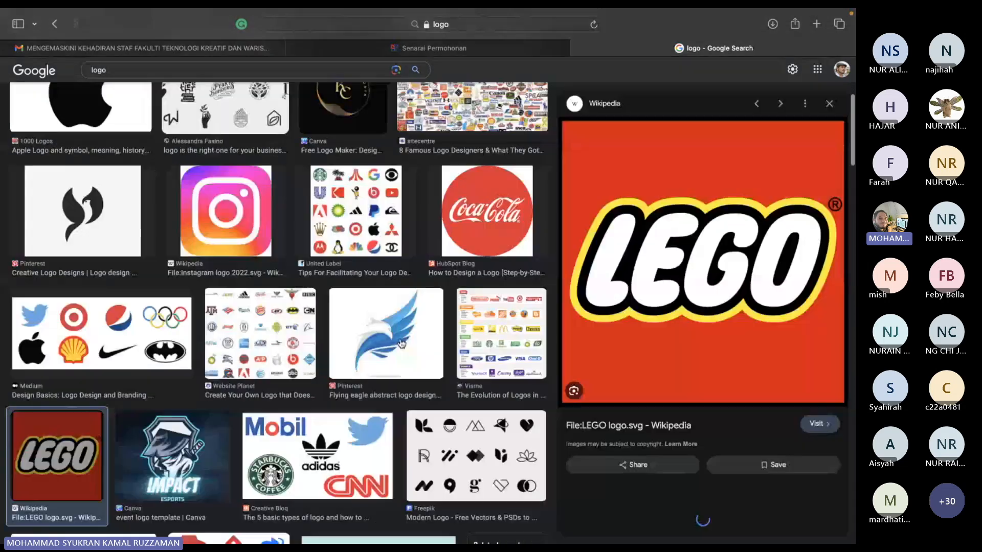
right_click(652, 217)
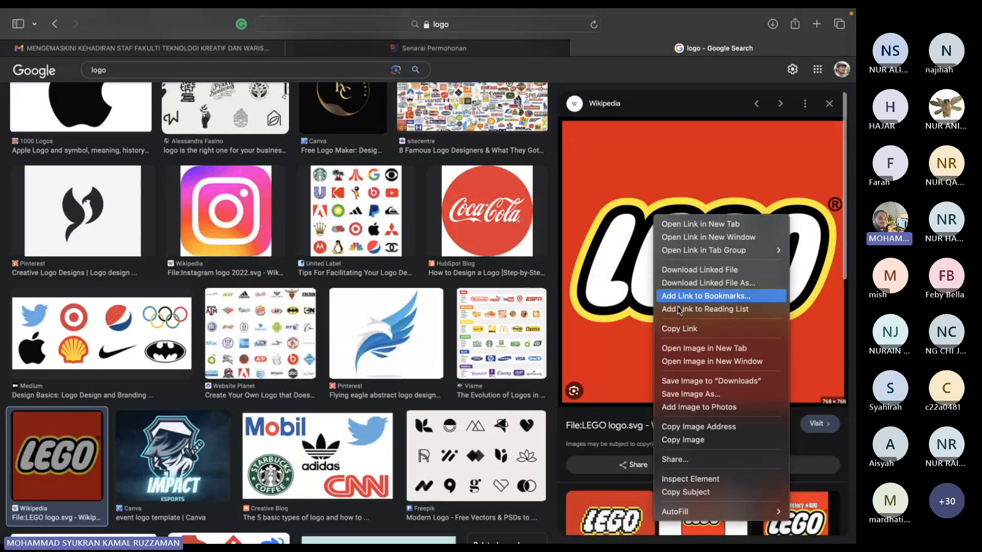
left_click(685, 436)
key("super+Tab")
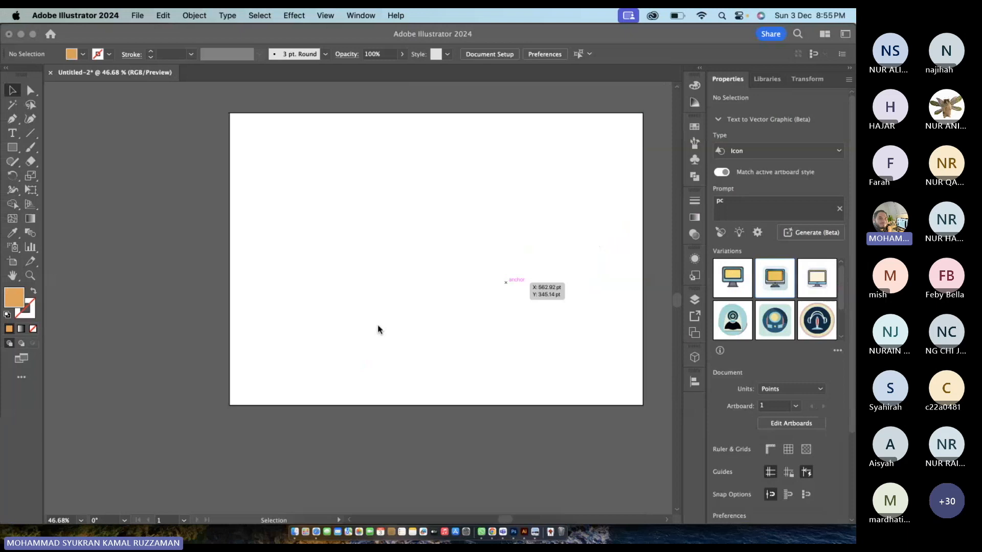
key("super+v")
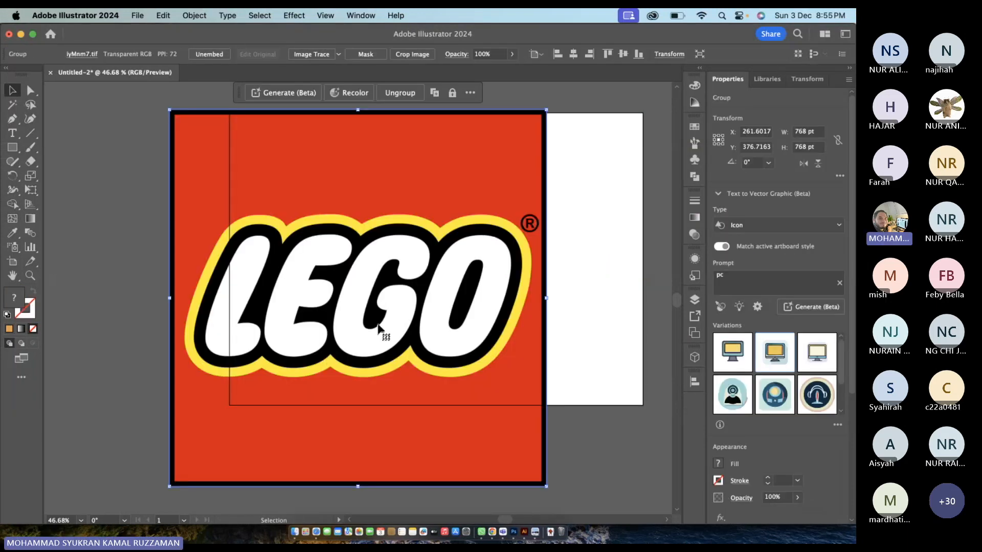
- Scale the LEGO logo down to about 334 pt square and place it at about X 228, Y 284 pt
left_click_drag(544, 480, 551, 417)
left_click(572, 183)
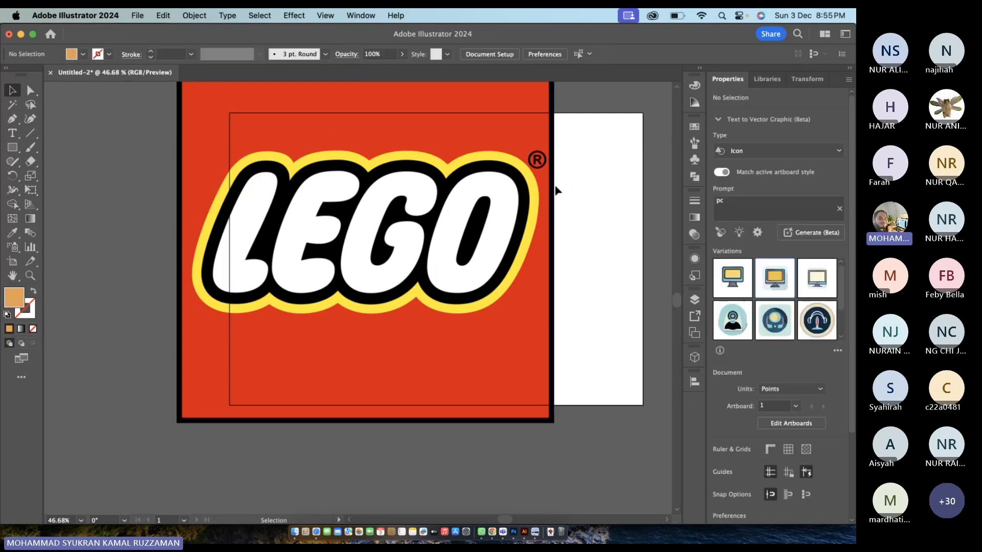
left_click_drag(505, 185, 505, 225)
left_click_drag(505, 190, 525, 226)
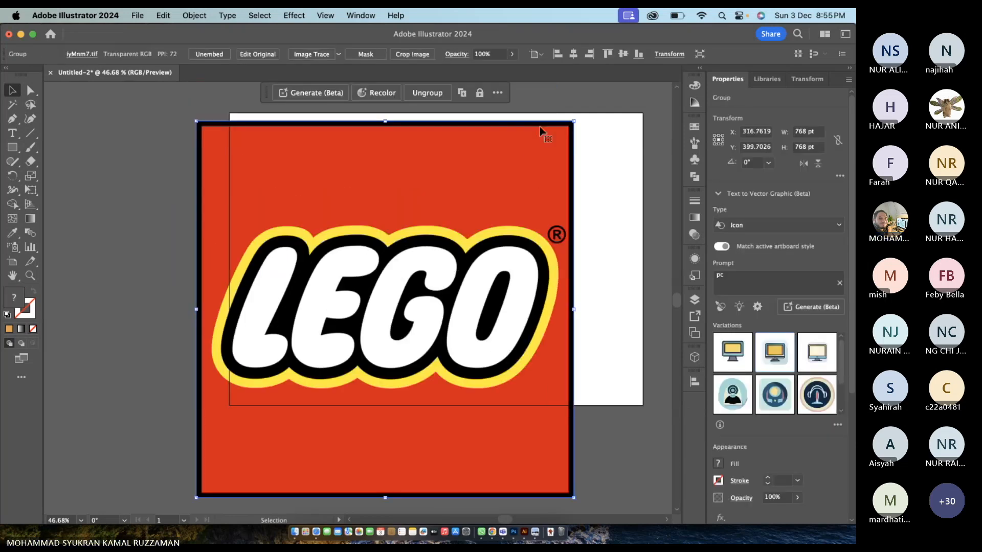
mouse_move(570, 124)
left_mouse_down()
mouse_move(355, 277)
mouse_move(570, 83)
mouse_move(570, 123)
left_mouse_up()
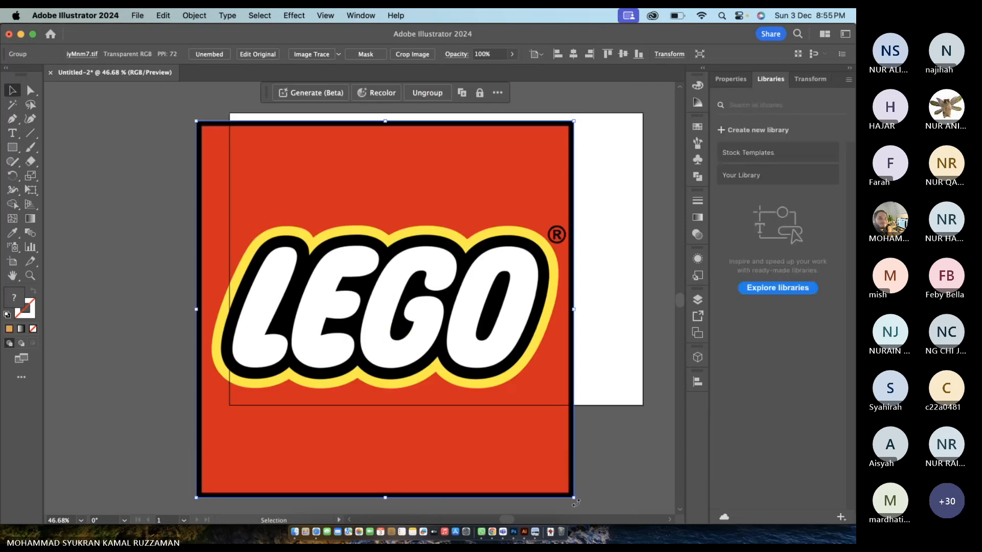
left_click_drag(576, 500, 385, 308)
left_click(447, 306)
left_click(368, 278)
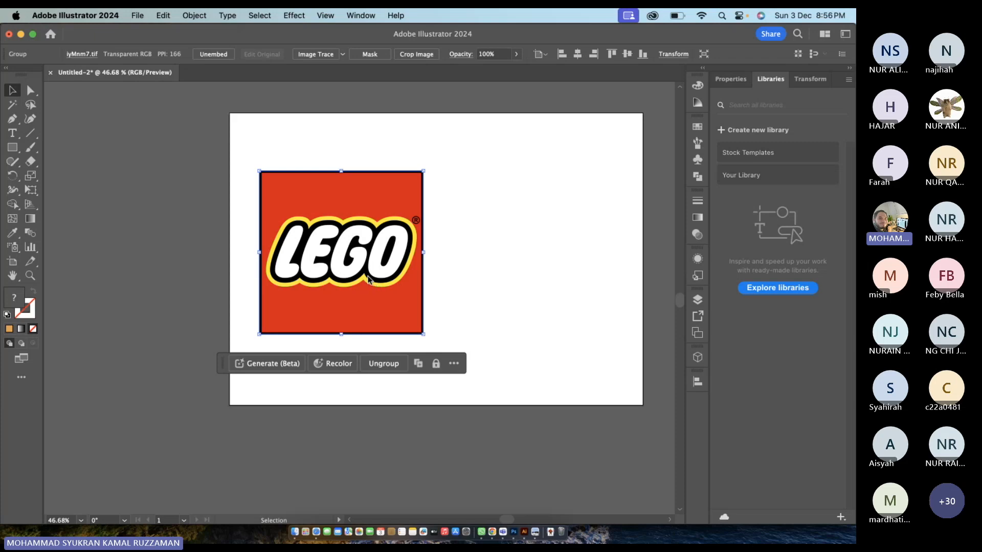
- Pick the LEGO logo as the style reference with the Style Picker and generate an icon from the prompt "pc"
left_click(730, 79)
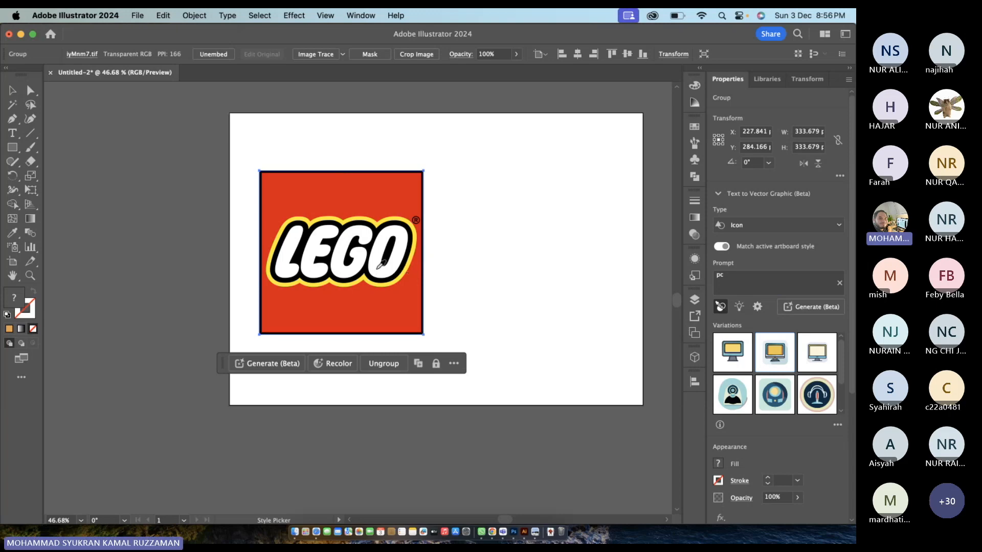
left_click(746, 277)
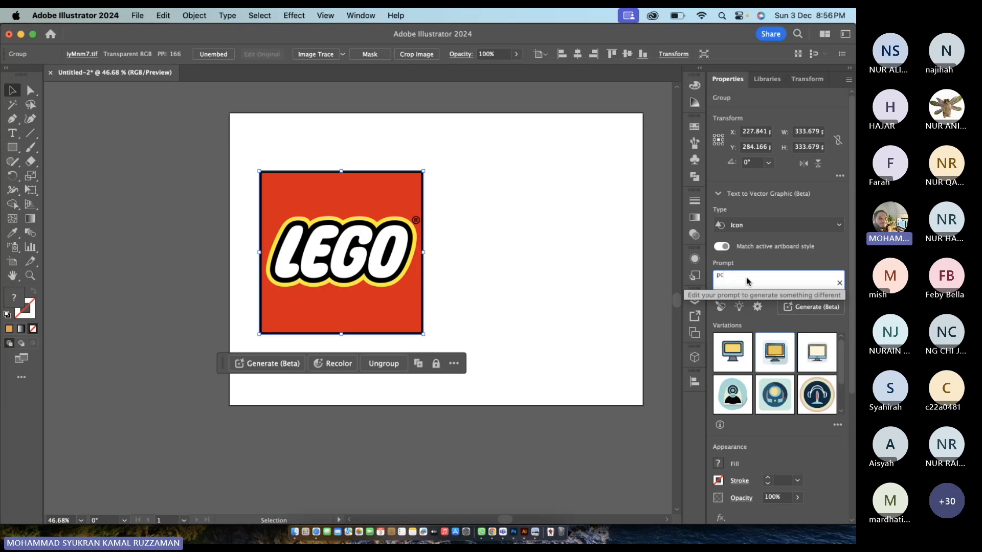
key("Return")
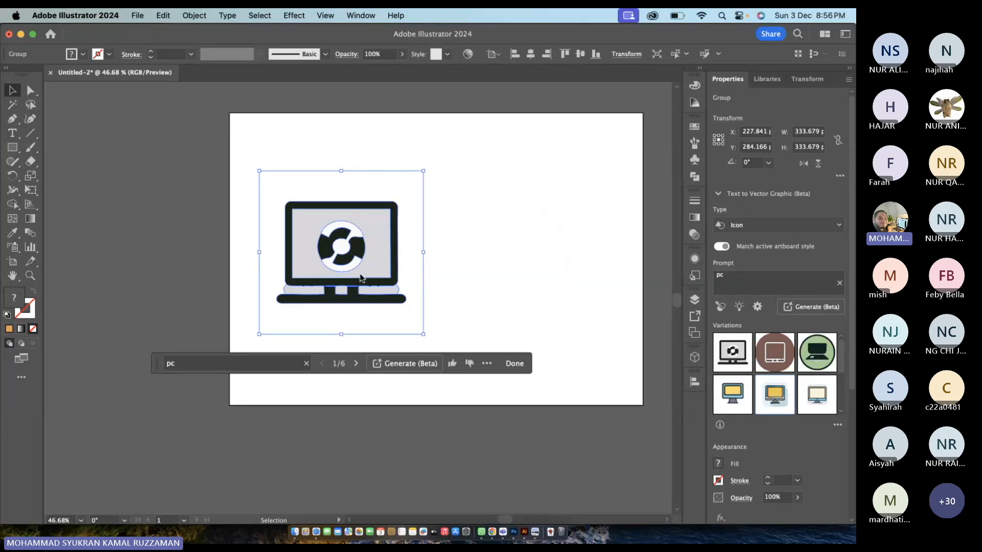
- Move the new icon to about X 414, Y 284 pt, preview its second variation, and apply the third one with the green circle
left_click_drag(361, 279, 439, 274)
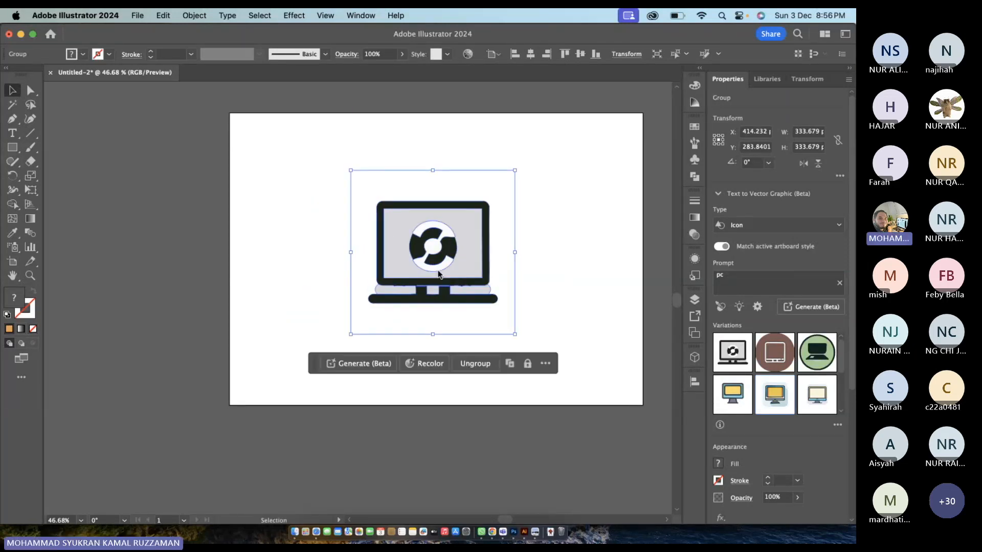
left_click(776, 348)
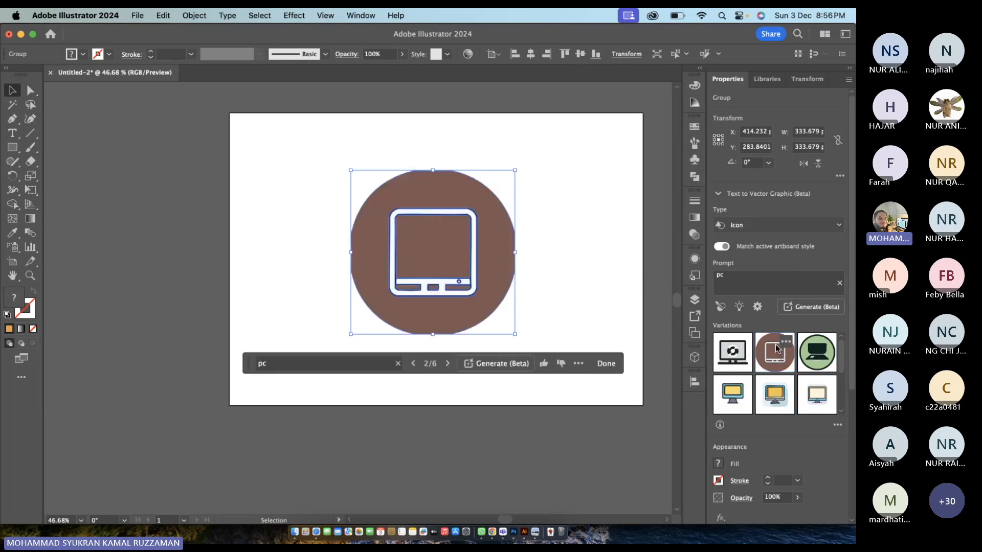
left_click(818, 360)
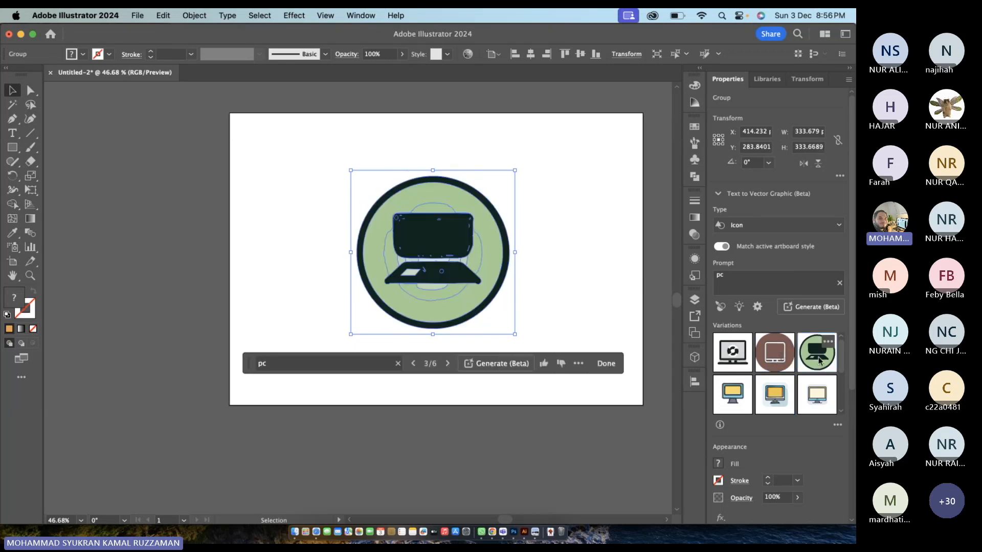
left_click(550, 273)
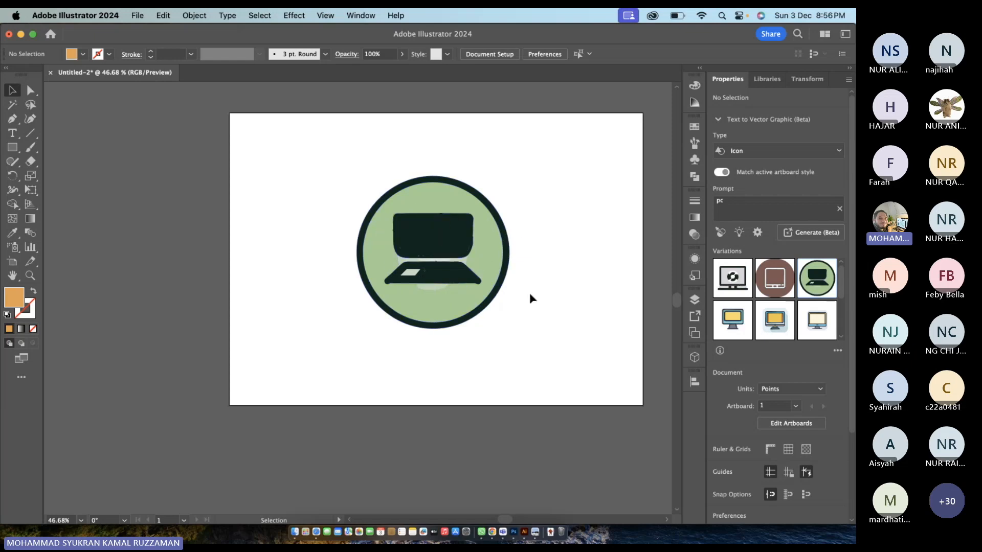
- Change the vector graphic type to Pattern and generate variations from the prompt "green nature"
mouse_move(815, 277)
scroll(746, 315, "down", 5)
scroll(745, 316, "up", 5)
left_click(817, 152)
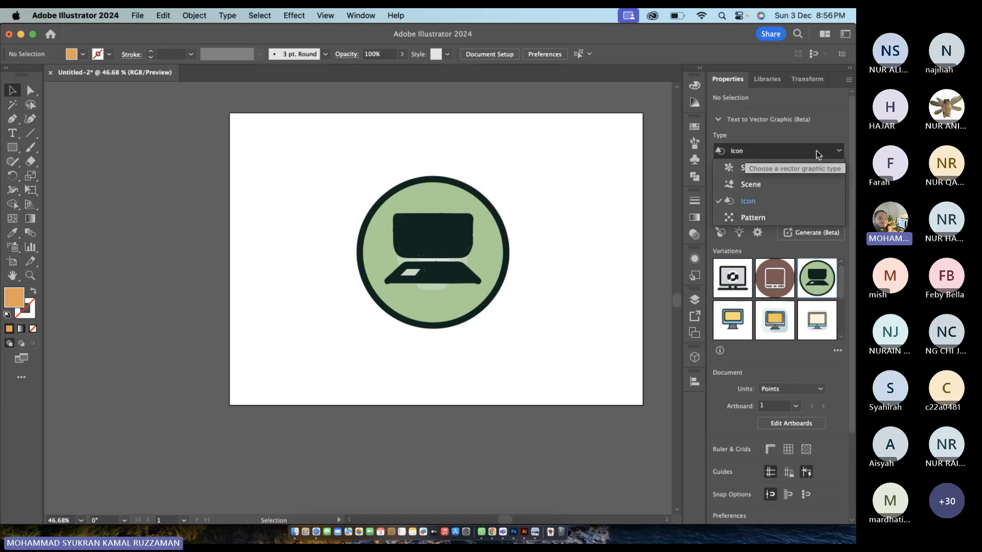
left_click(796, 219)
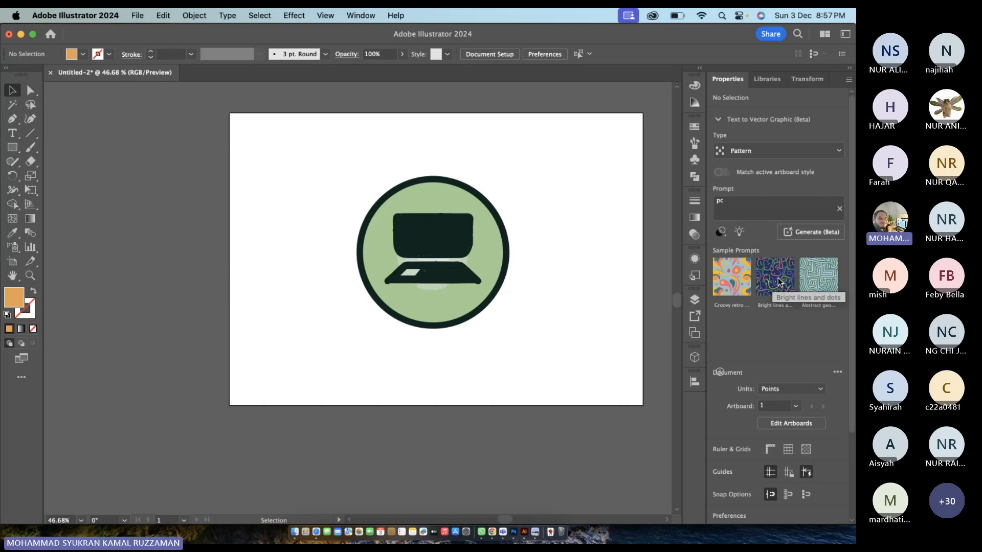
left_click(737, 204)
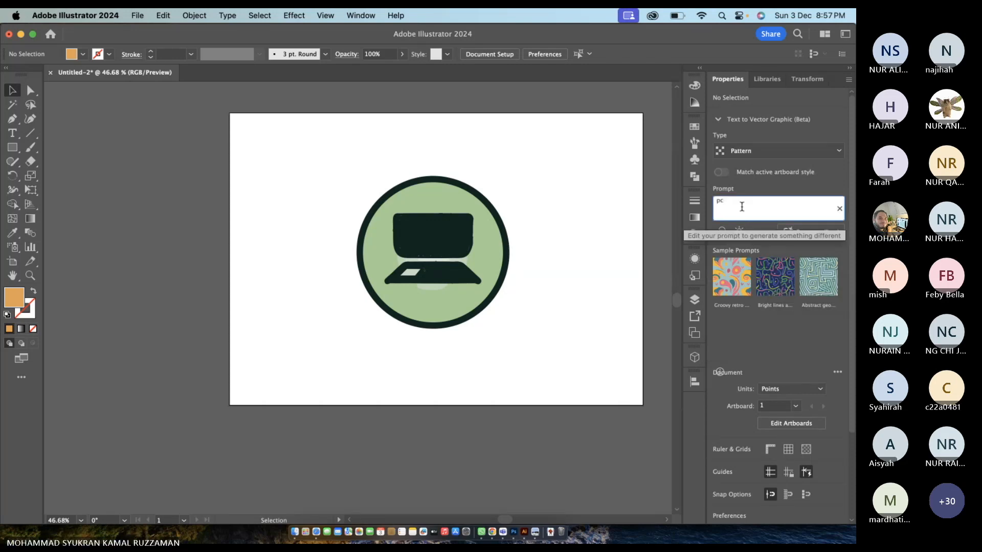
left_click_drag(738, 203, 703, 206)
type("green")
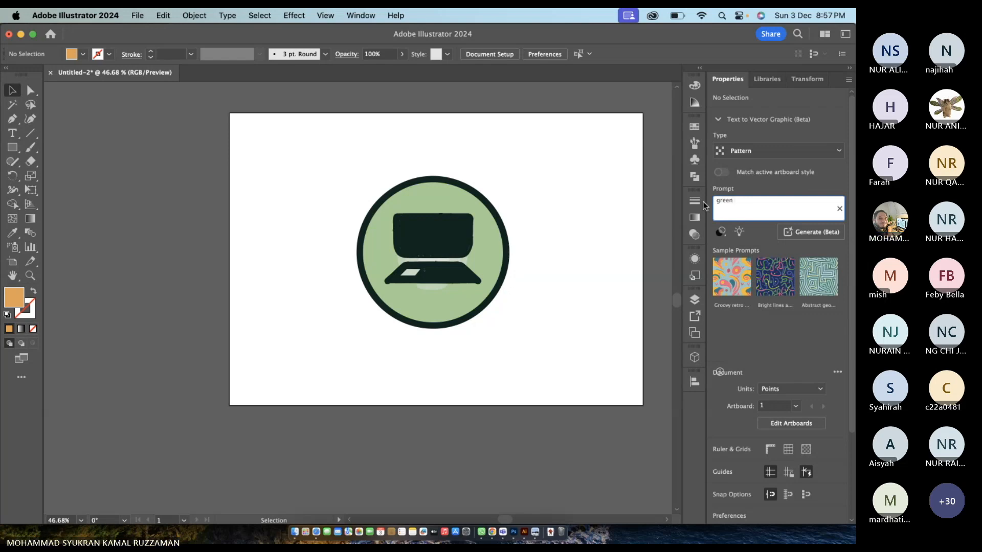
type(" nature")
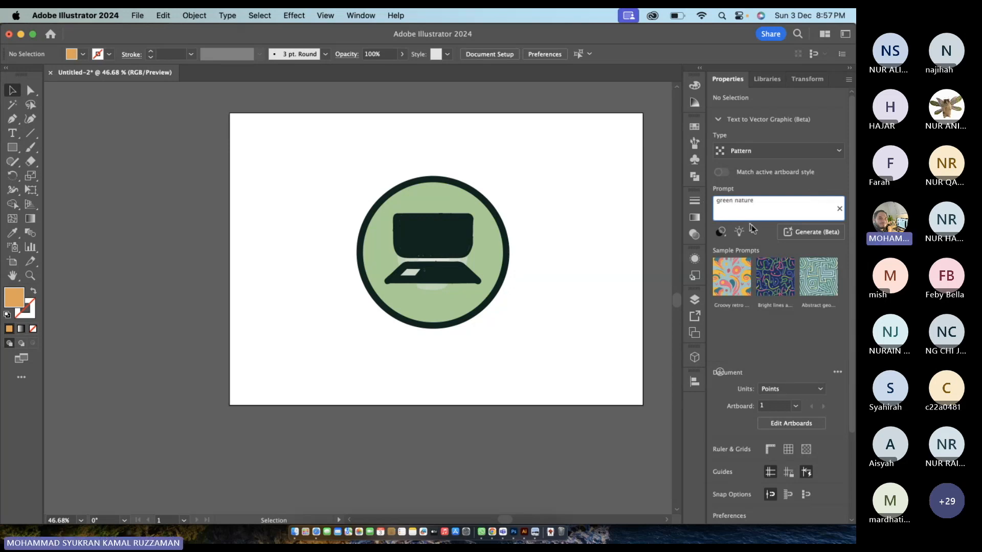
left_click(786, 232)
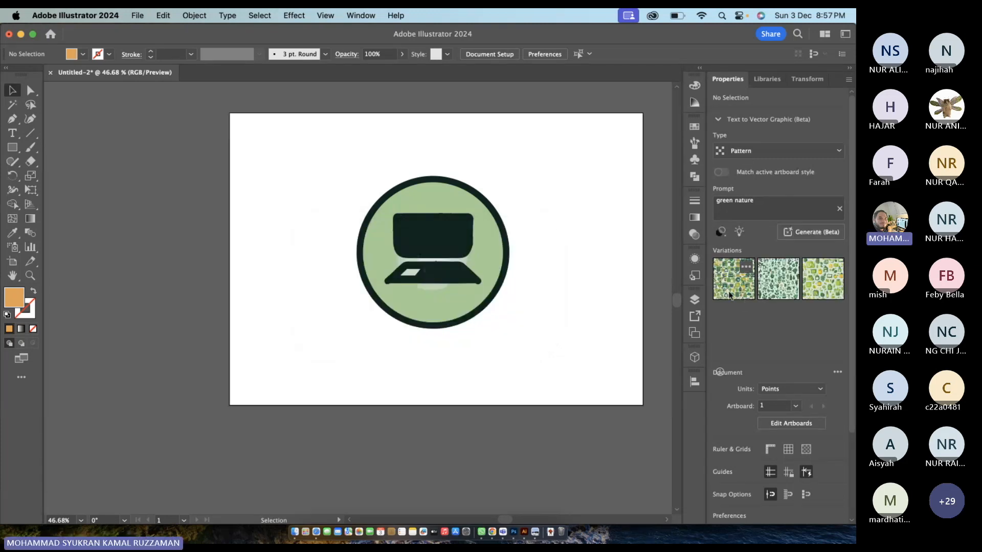
- Delete the green laptop icon, try the first pattern variation, and set the second one as the current fill
left_click(486, 252)
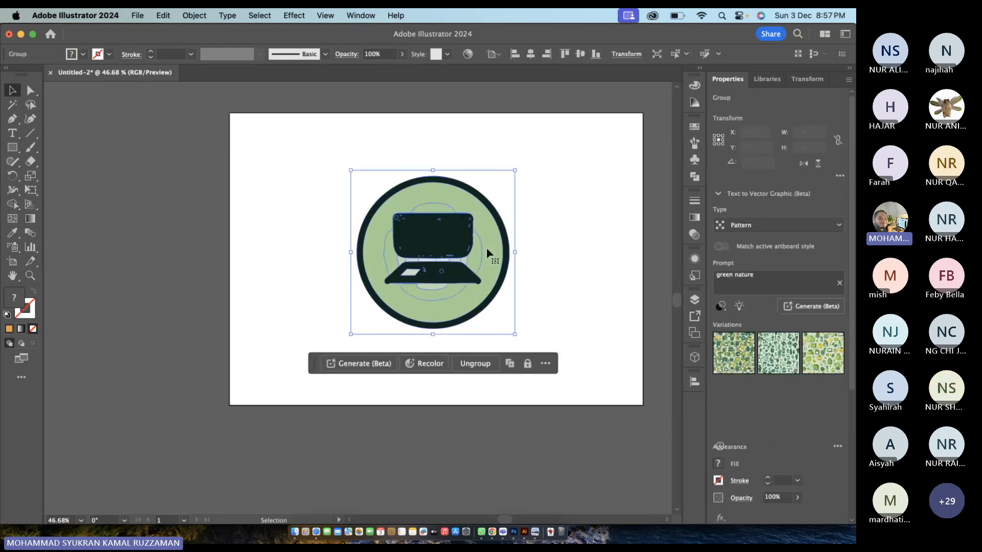
key("Delete")
left_click(733, 279)
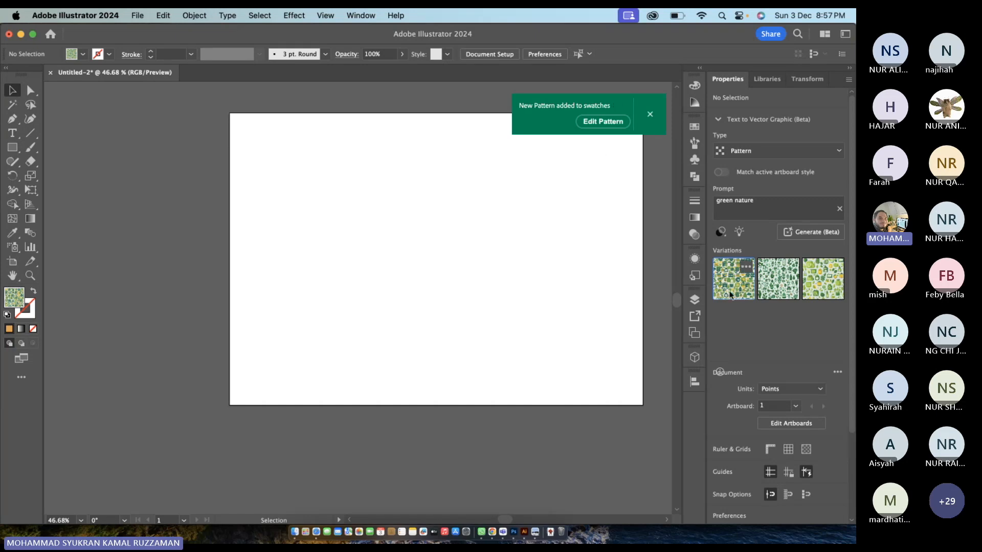
left_click(774, 283)
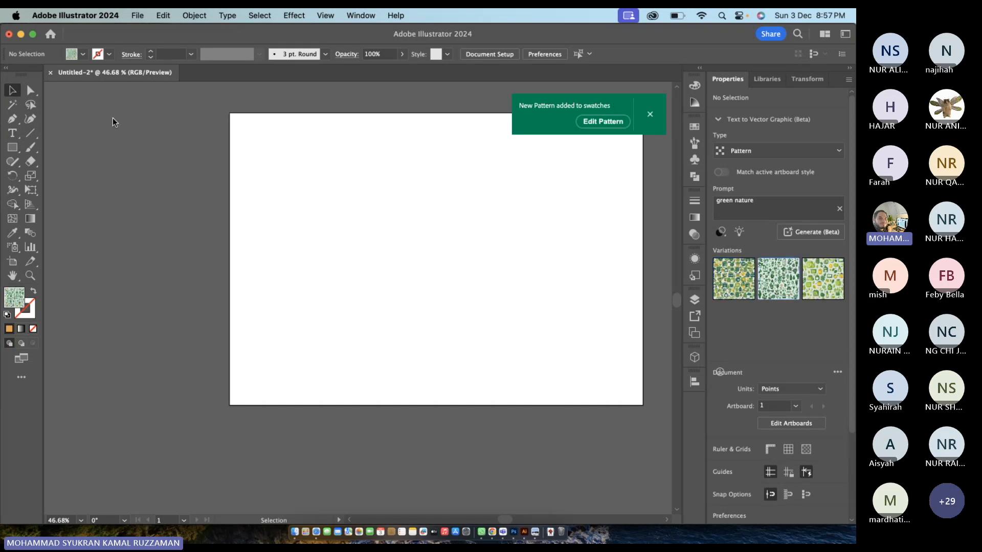
- Draw a rectangle of about 823 × 595 pt over the artboard with the second pattern variation as its fill
left_click(12, 148)
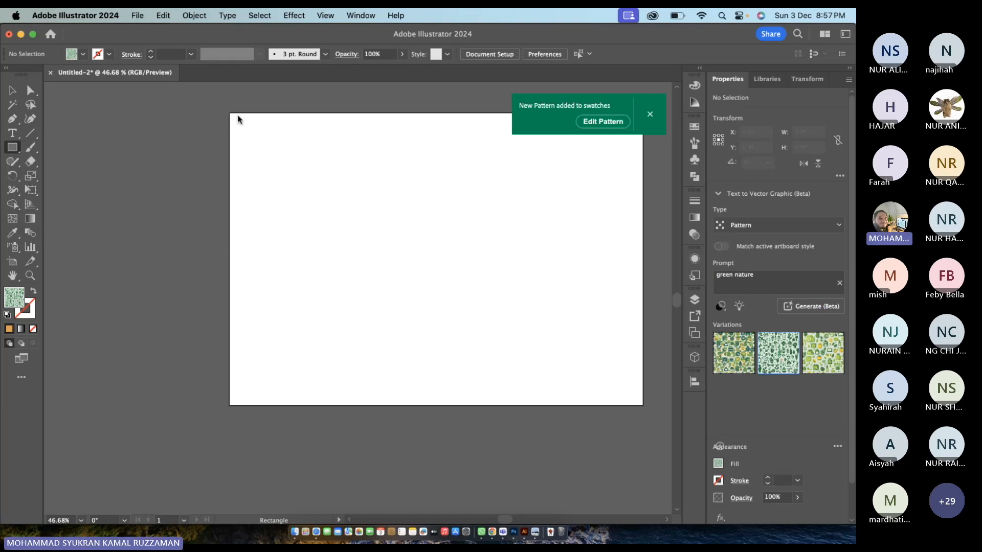
left_click_drag(233, 113, 639, 405)
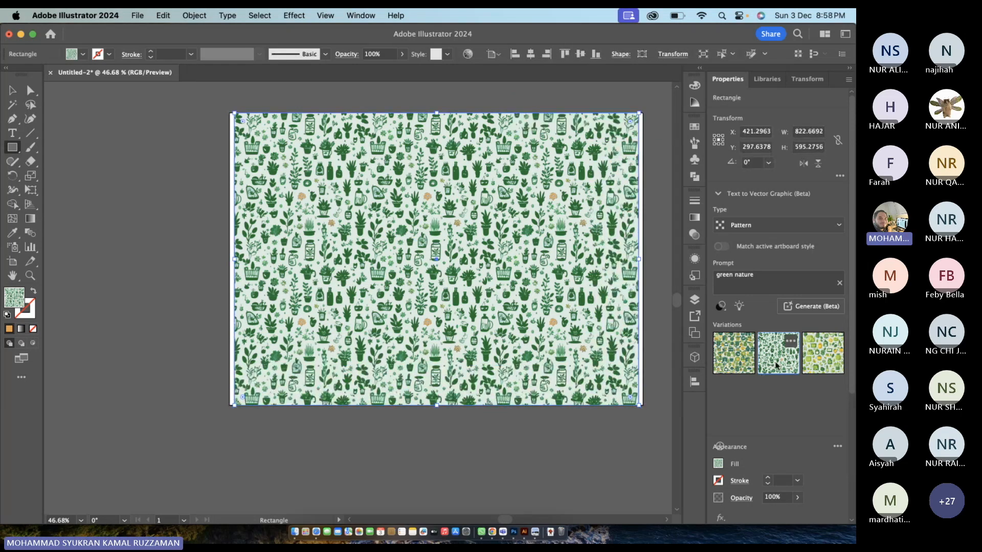
left_click(818, 361)
left_click(795, 361)
- Set the color preset for generating the "green nature" pattern to Vibrant color
left_click(833, 228)
left_click(833, 228)
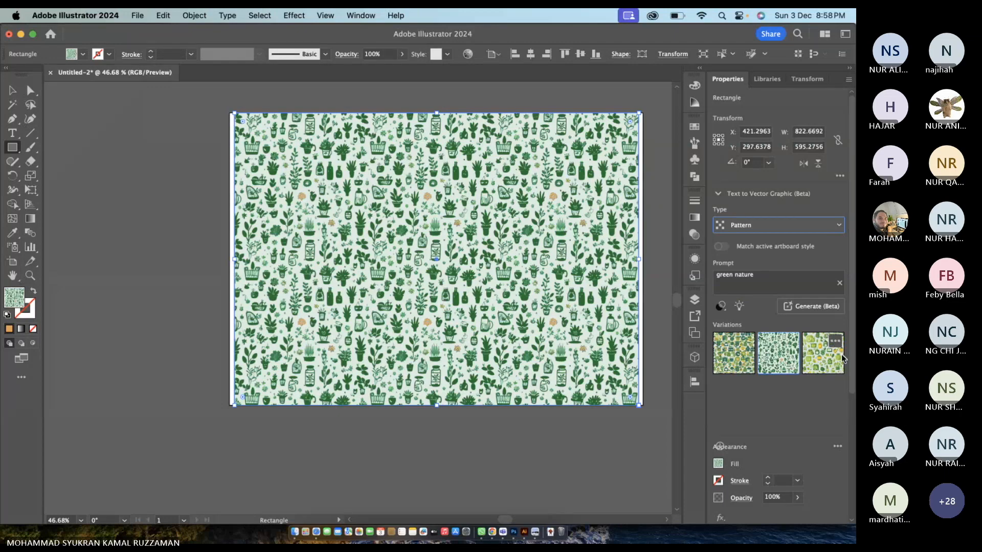
left_click(722, 306)
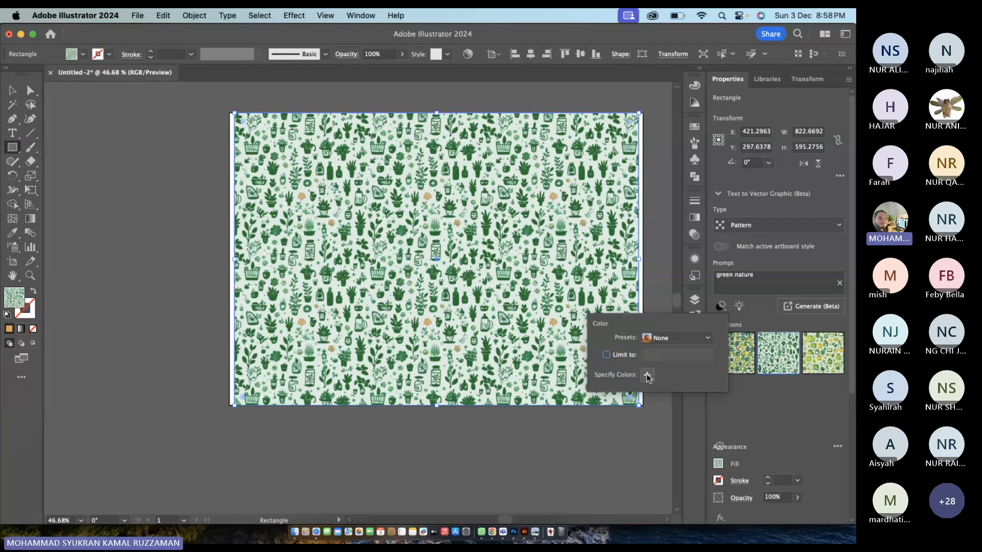
left_click(682, 338)
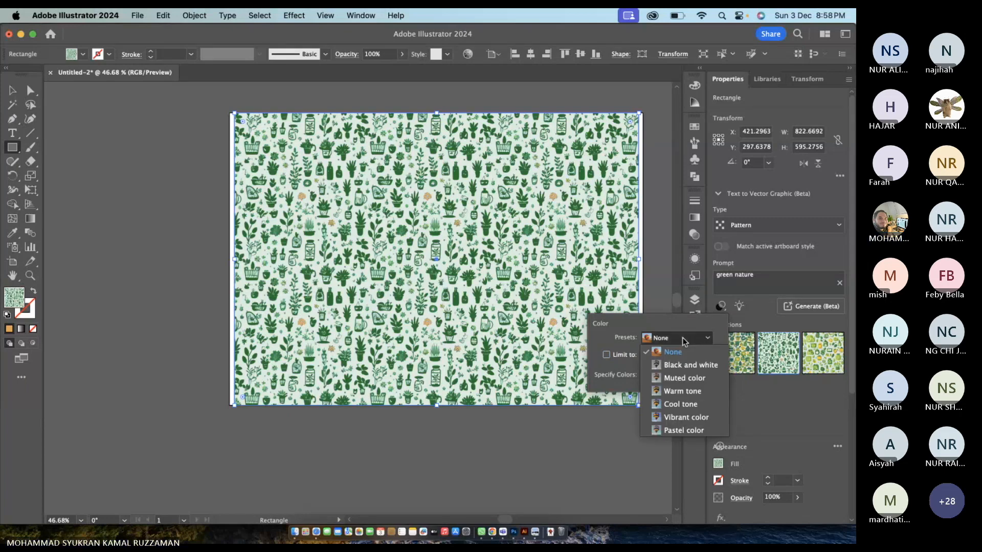
left_click(681, 418)
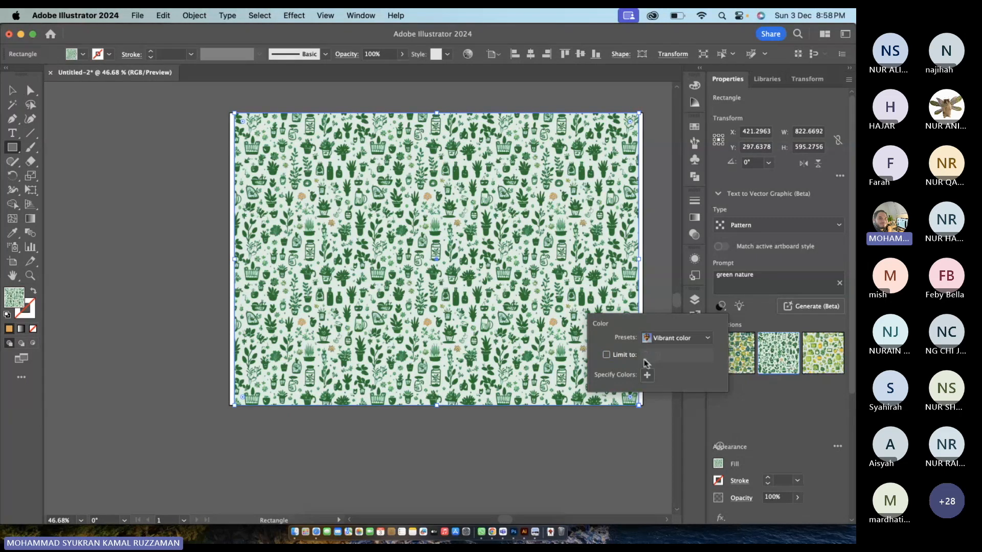
- Limit the generated pattern to 10 colors and generate new variations from the "green nature" prompt
left_click(606, 355)
left_click(670, 356)
left_click_drag(670, 359, 643, 359)
type("1")
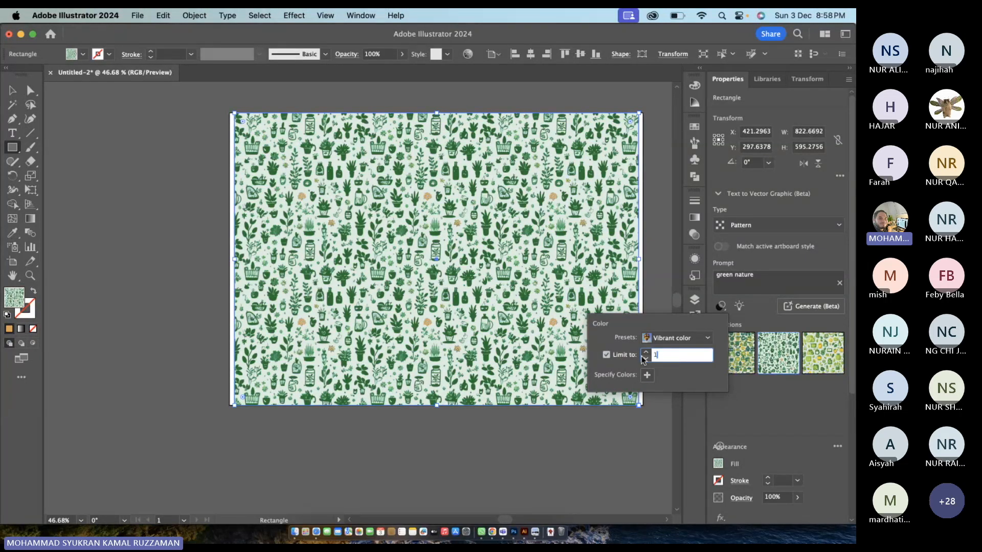
type("0")
left_click(787, 307)
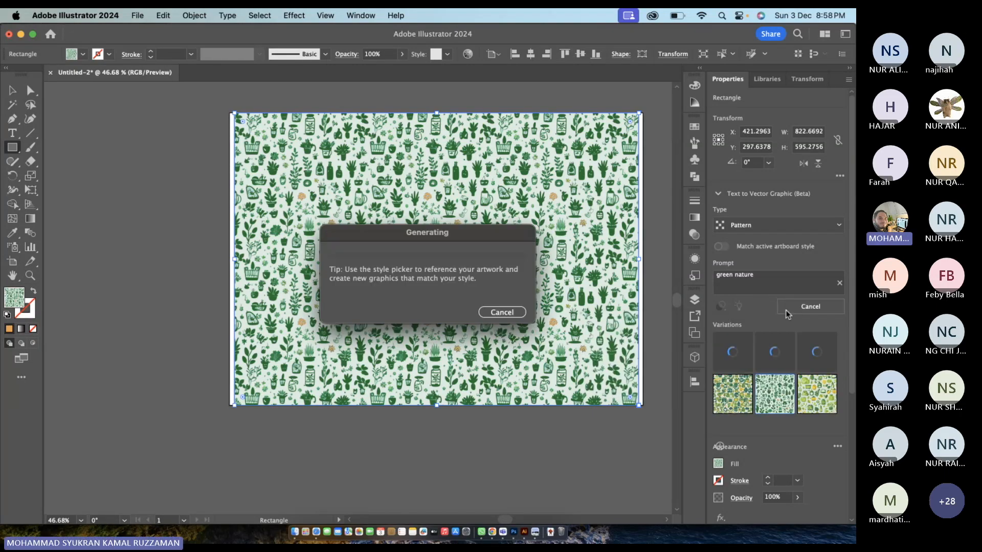
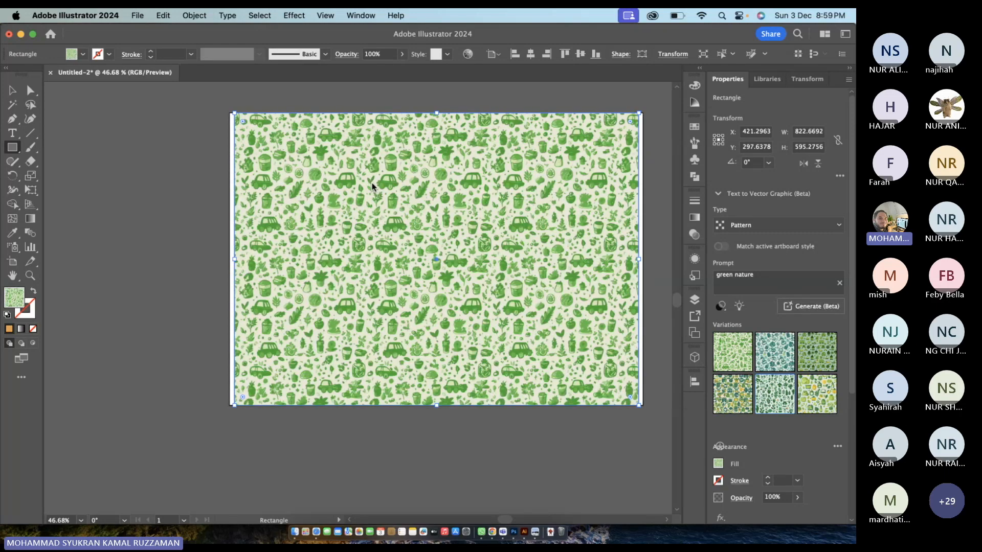
- Scale the pattern-filled rectangle down to about 638 × 461 pt and move it to about X 399, Y 298 pt
scroll(473, 215, "down", 2)
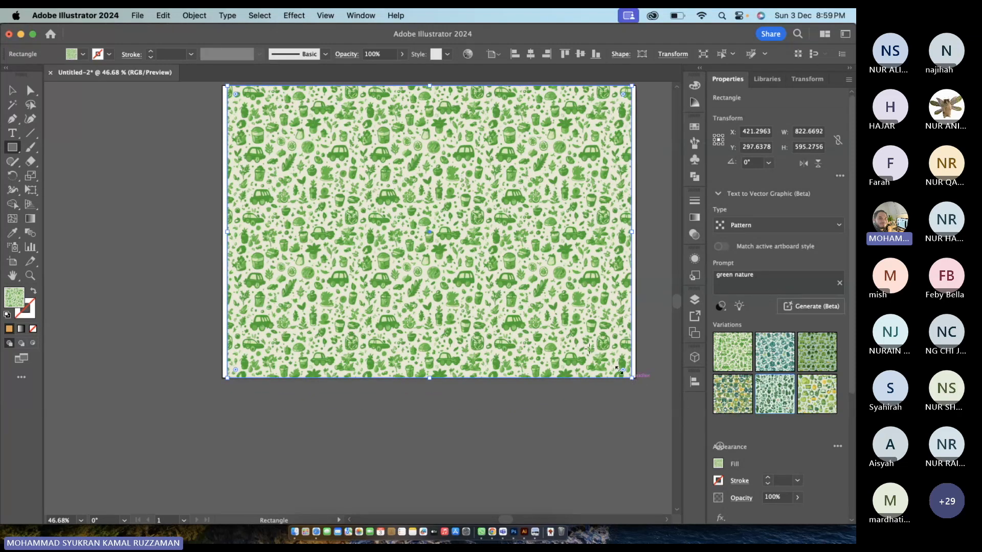
key("y")
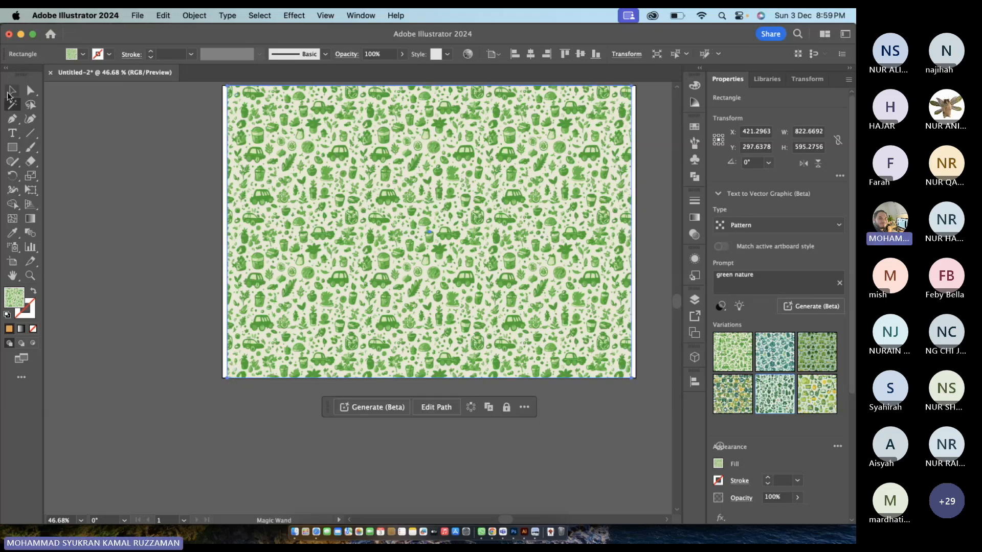
key("v")
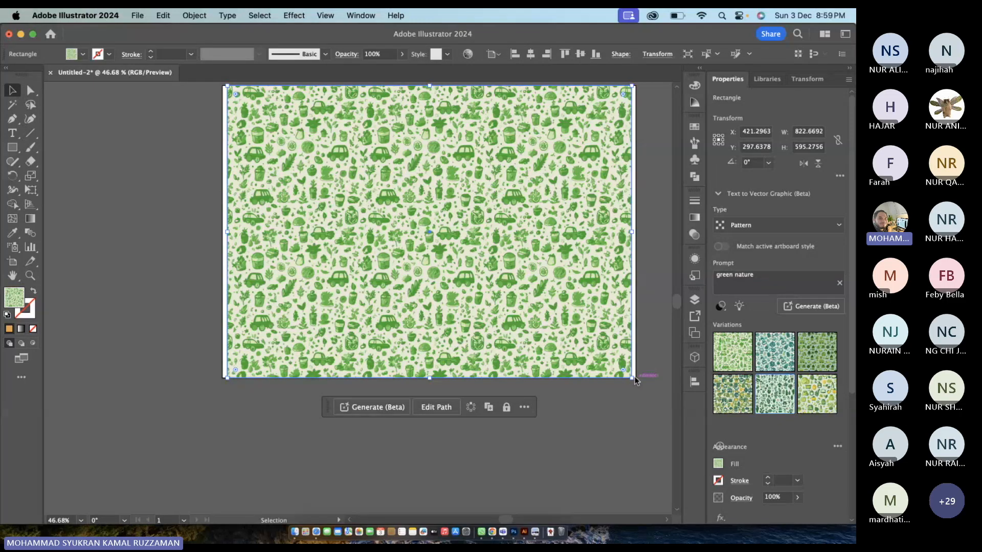
left_click_drag(636, 381, 543, 317)
left_click_drag(372, 176, 400, 198)
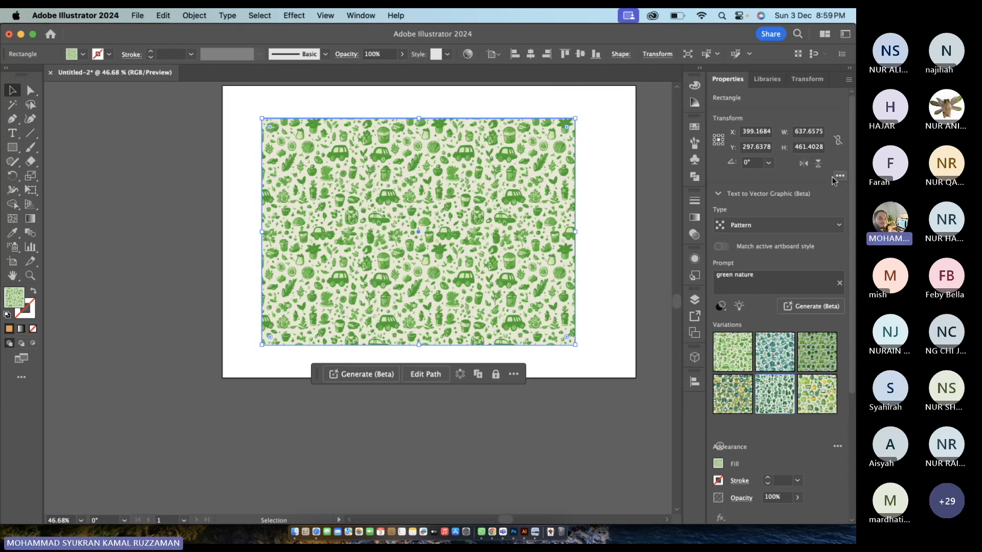
- Delete the pattern-filled rectangle from the artboard
scroll(816, 338, "down", 3)
scroll(816, 337, "up", 3)
key("Delete")
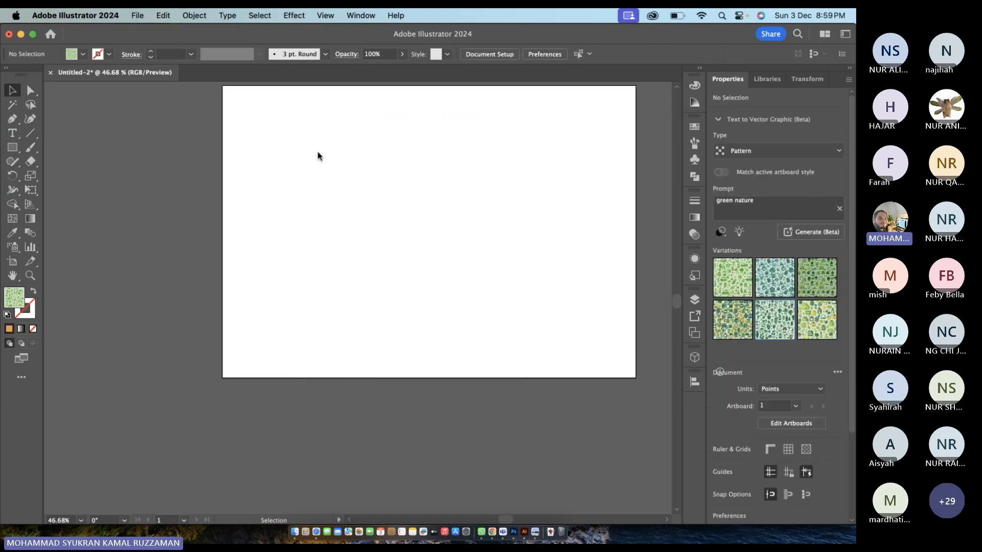
scroll(318, 156, "up", 3)
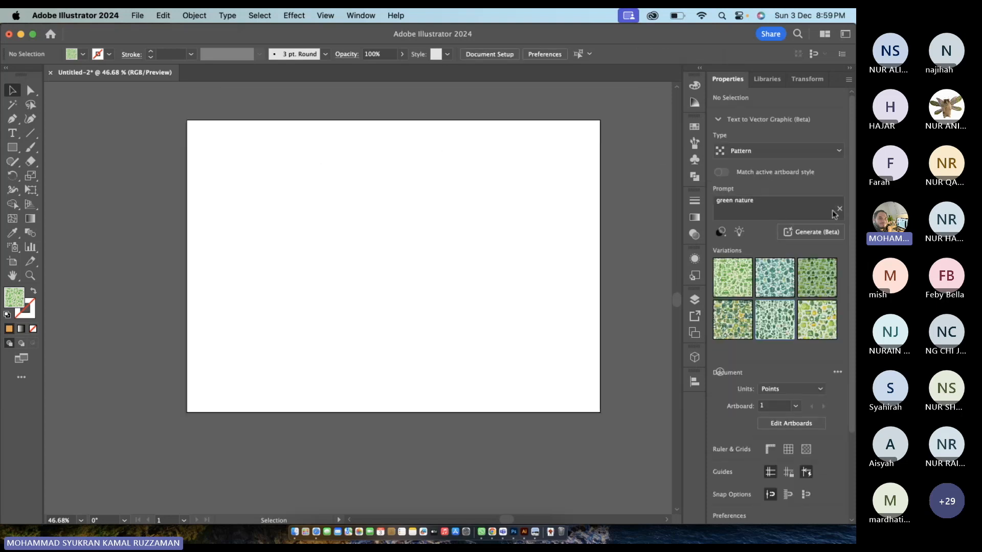
left_click_drag(19, 151, 42, 146)
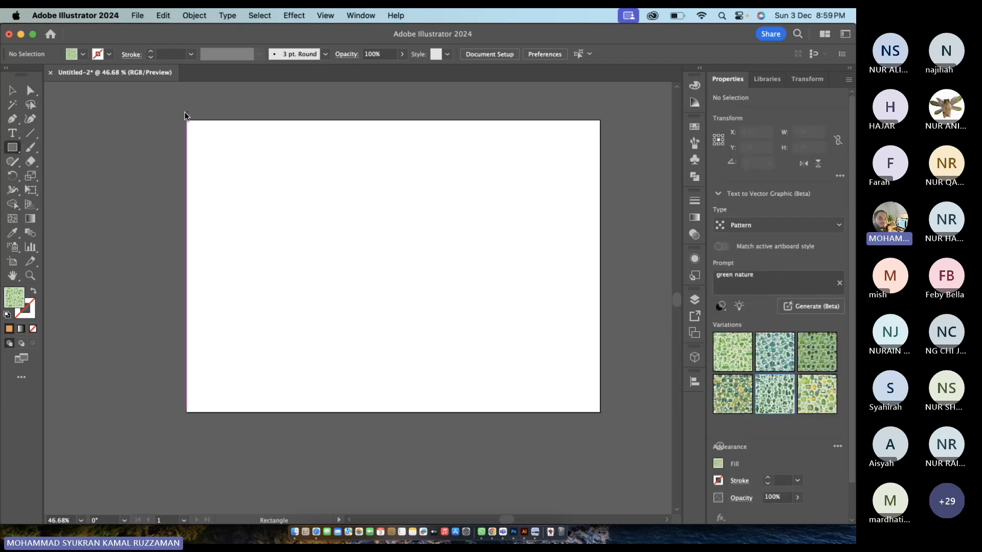
left_click_drag(183, 119, 614, 419)
key("super+z")
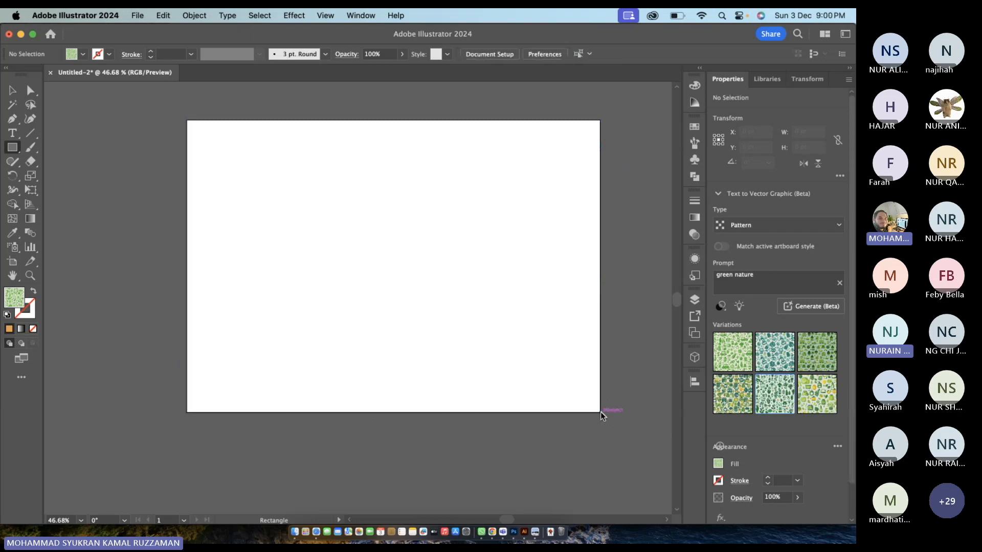
- Replace the current pattern fill with solid white
double_click(15, 302)
left_click_drag(332, 258, 282, 221)
left_click(593, 233)
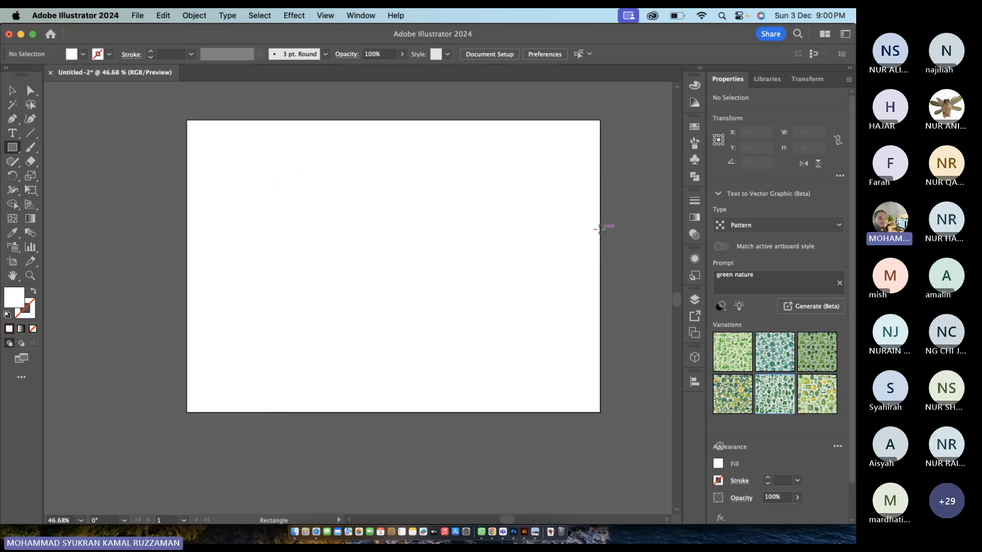
- Switch to Microsoft Teams, close the chat window, and check the participants in the meeting window
key("ctrl+Right")
key("ctrl+Left")
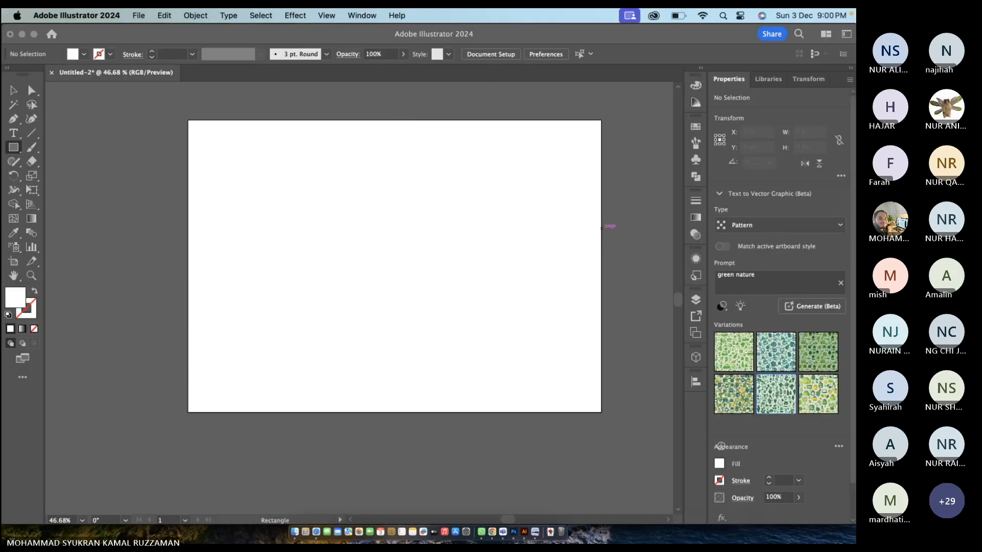
key("ctrl+Up")
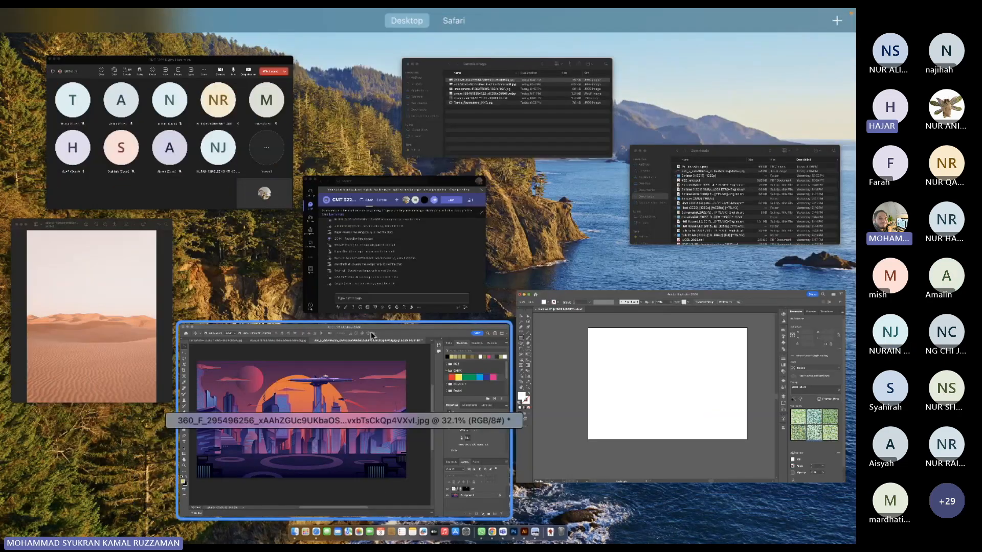
left_click(409, 383)
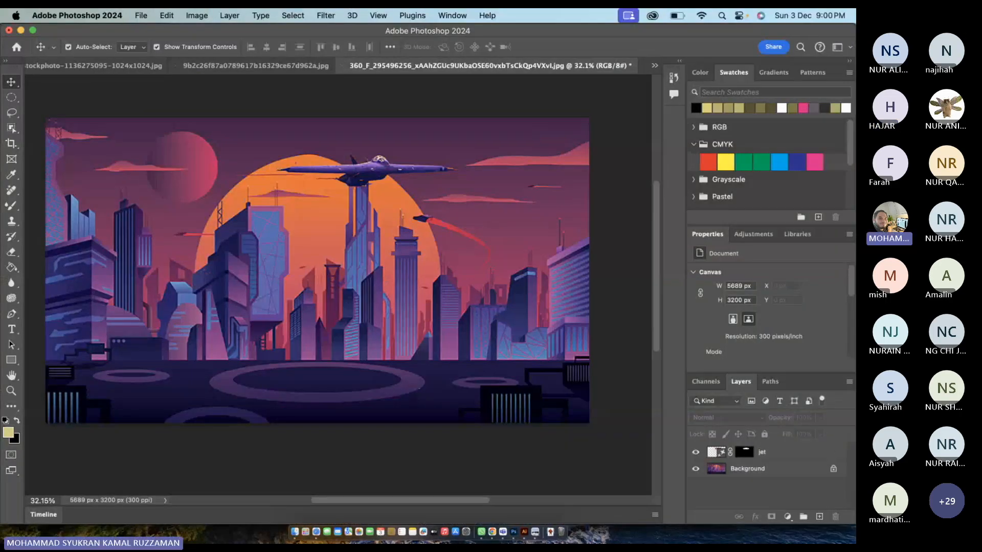
key("ctrl+Up")
left_click(364, 239)
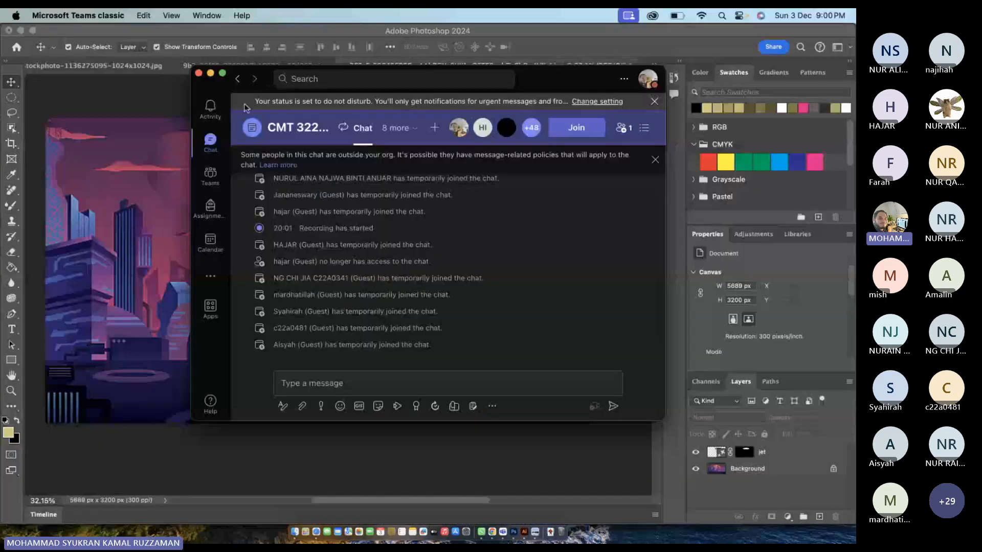
left_click(196, 74)
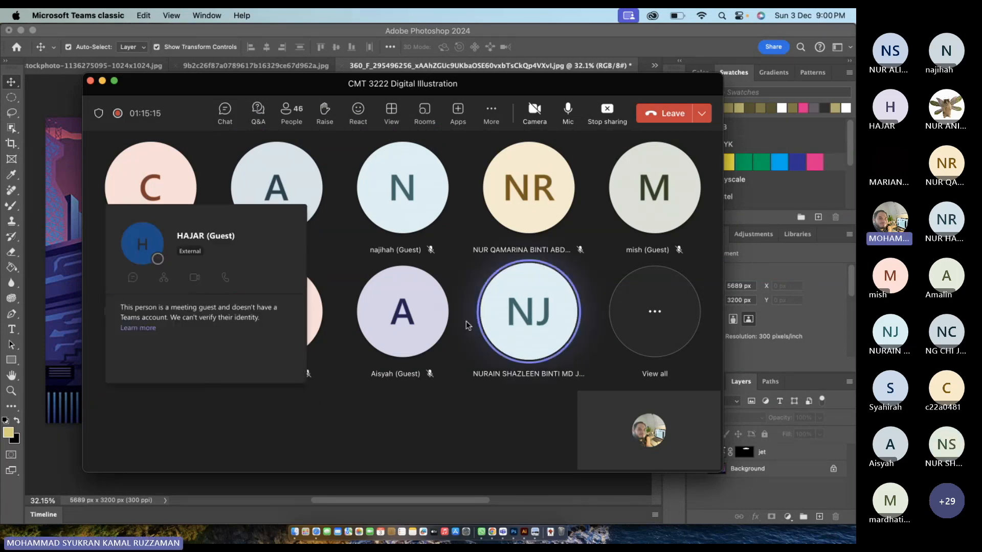
left_click(522, 336)
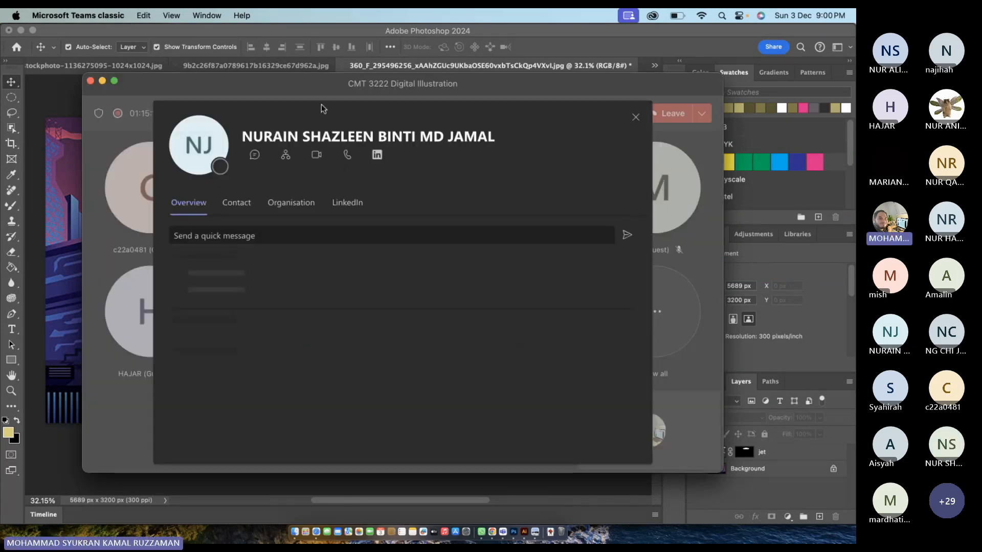
left_click(229, 91)
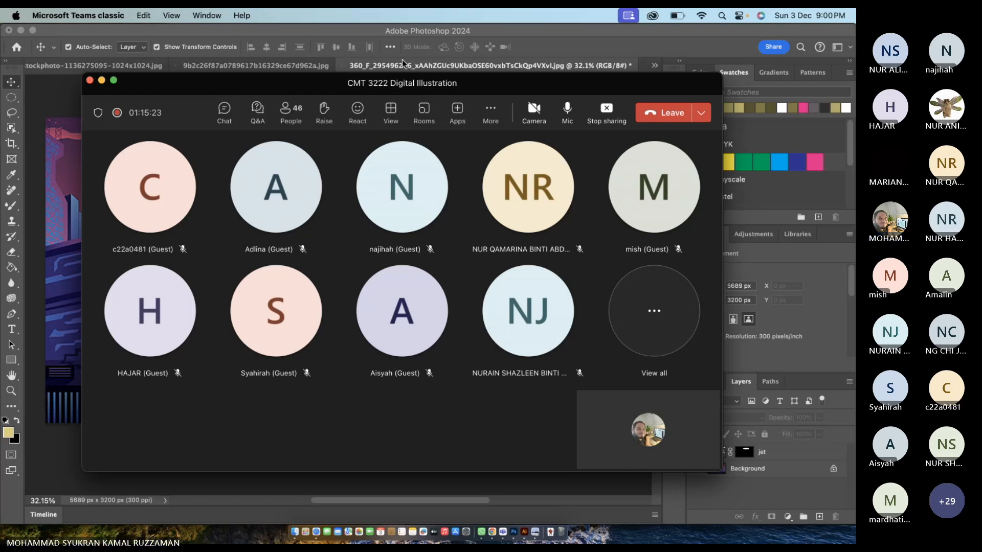
- Leave the meeting window and return to the blank artboard in Illustrator
left_click(367, 39)
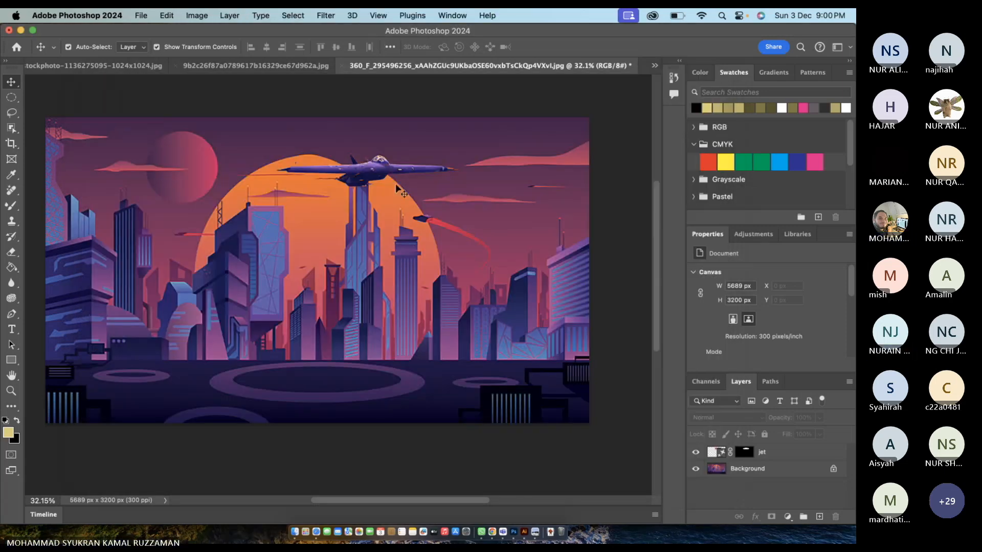
scroll(397, 189, "left", 2)
scroll(396, 189, "right", 1)
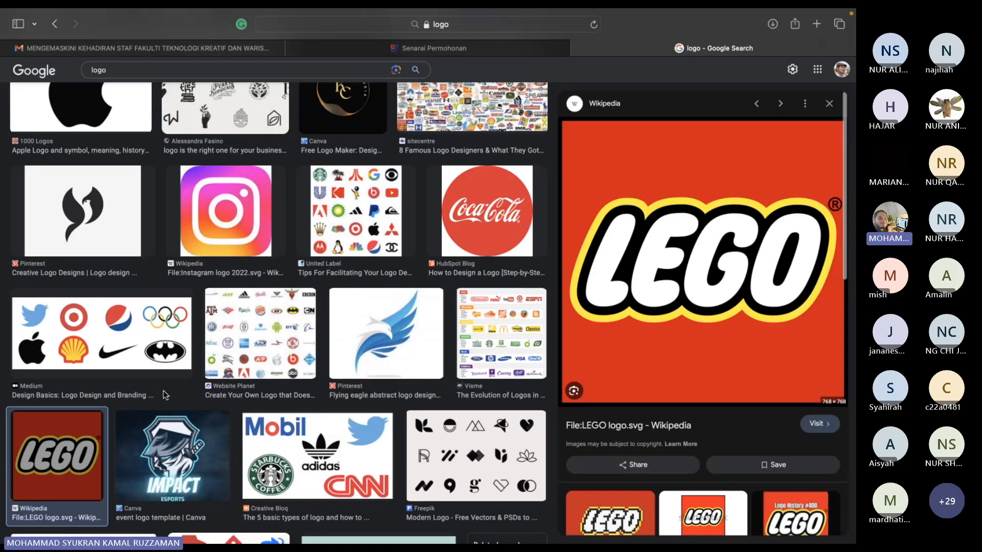
key("ctrl+Left")
key("super+Tab")
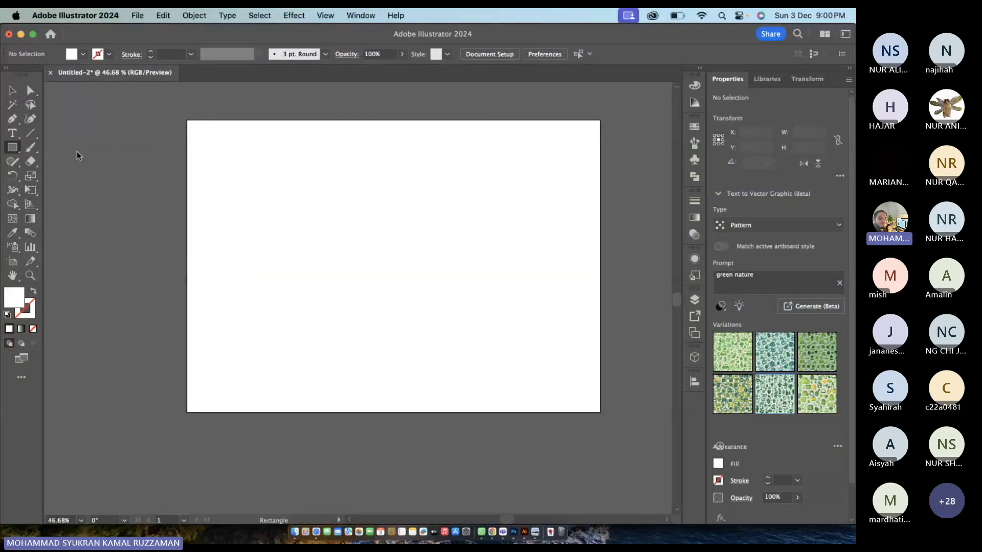
left_click(128, 135)
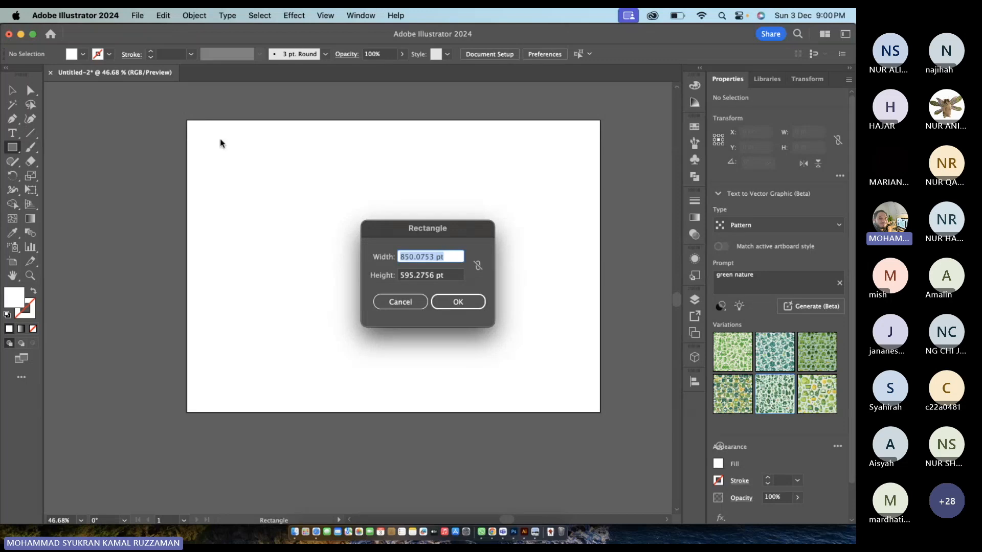
left_click(395, 302)
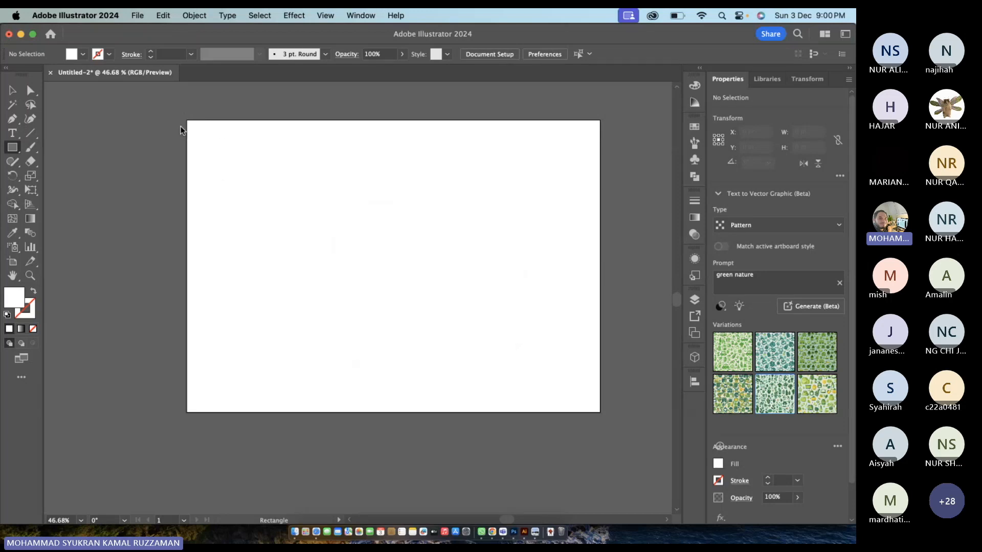
left_click_drag(175, 111, 407, 235)
key("super+z")
- Draw a white rectangle of about 832 × 595 pt over the artboard and change the vector graphic type to Scene
left_click_drag(191, 121, 602, 412)
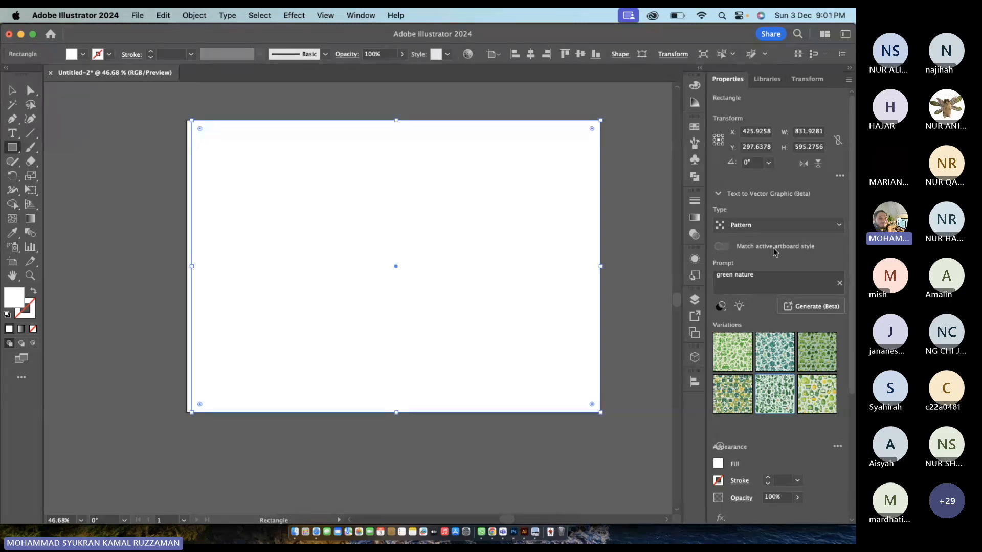
left_click(839, 228)
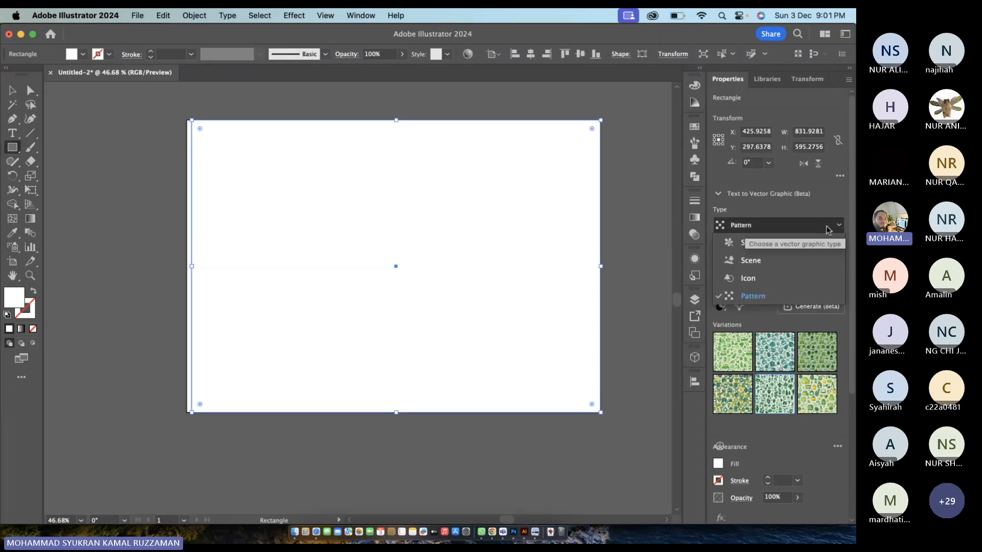
left_click(806, 261)
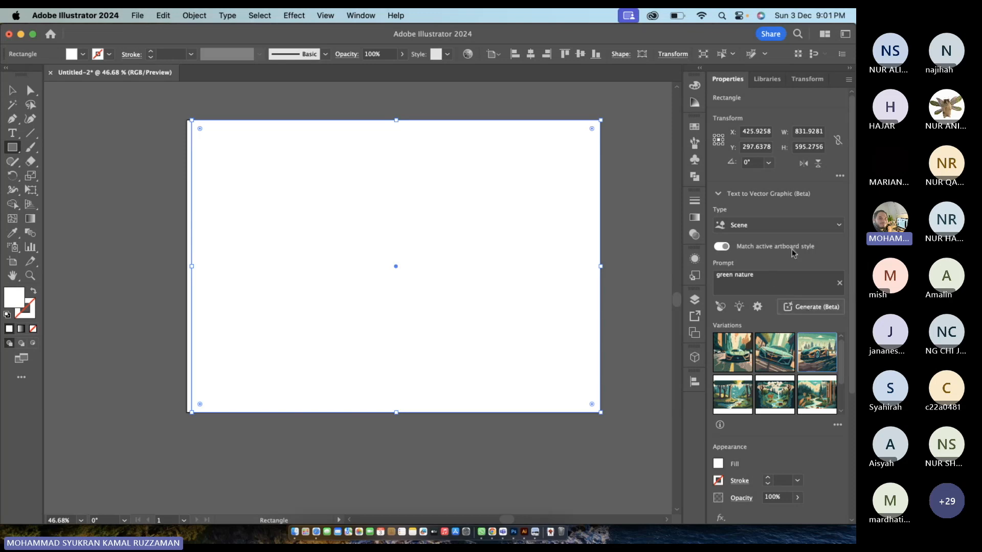
- Replace the scene prompt with "futuristic city, wide shot, night, epic sky"
left_click(790, 279)
key("super+a")
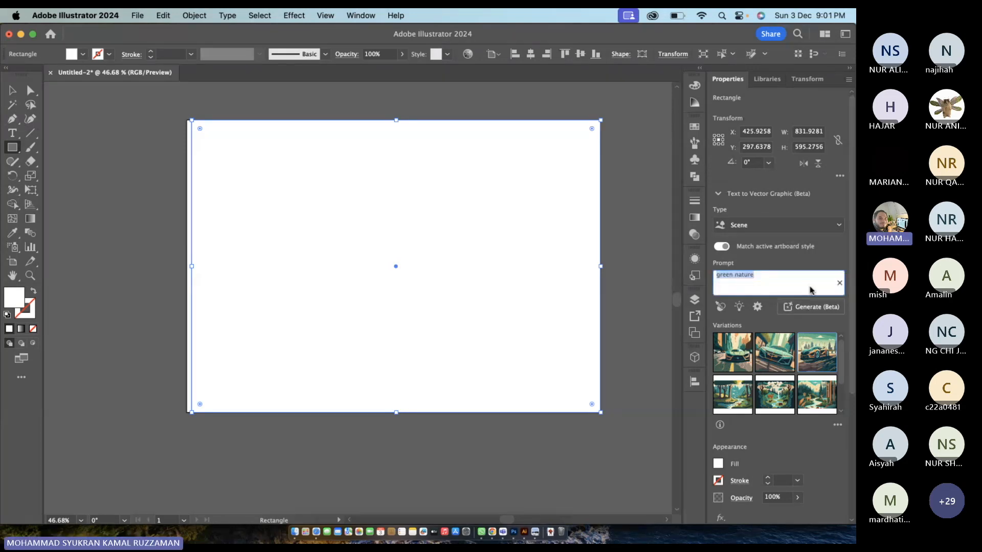
type("f")
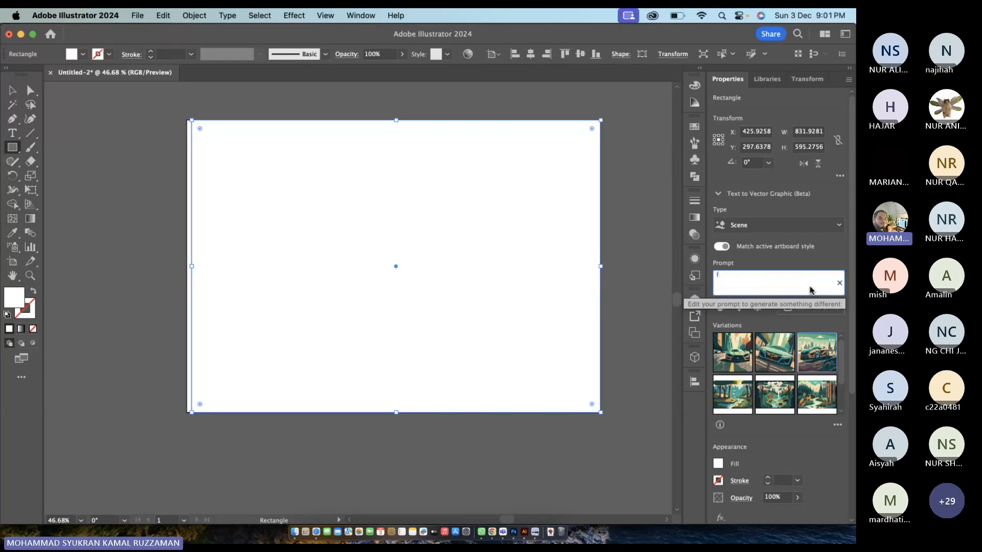
type("uturistic city")
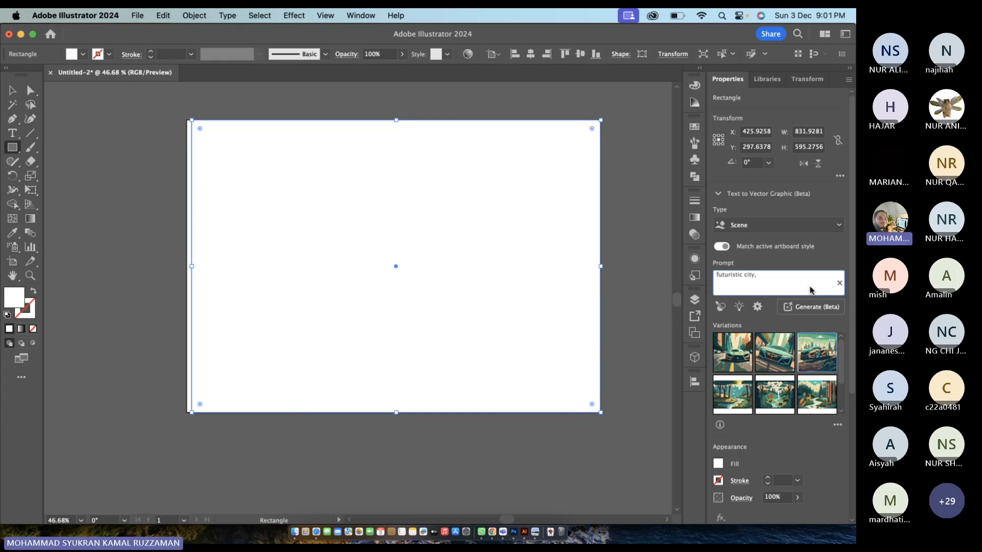
type(", wide shot, night, epic sky")
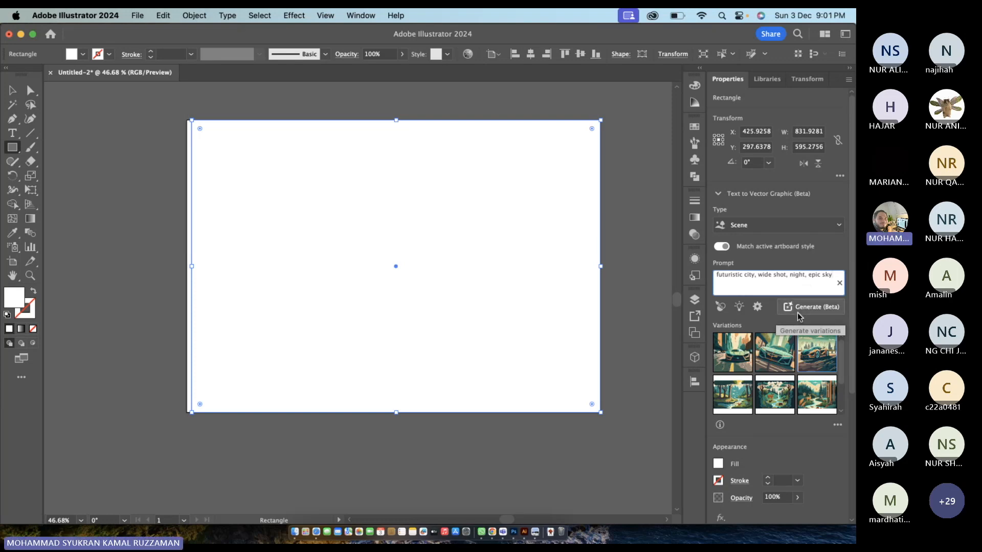
- Set the scene's detail level to 3 and generate the futuristic city inside the rectangle
left_click(757, 308)
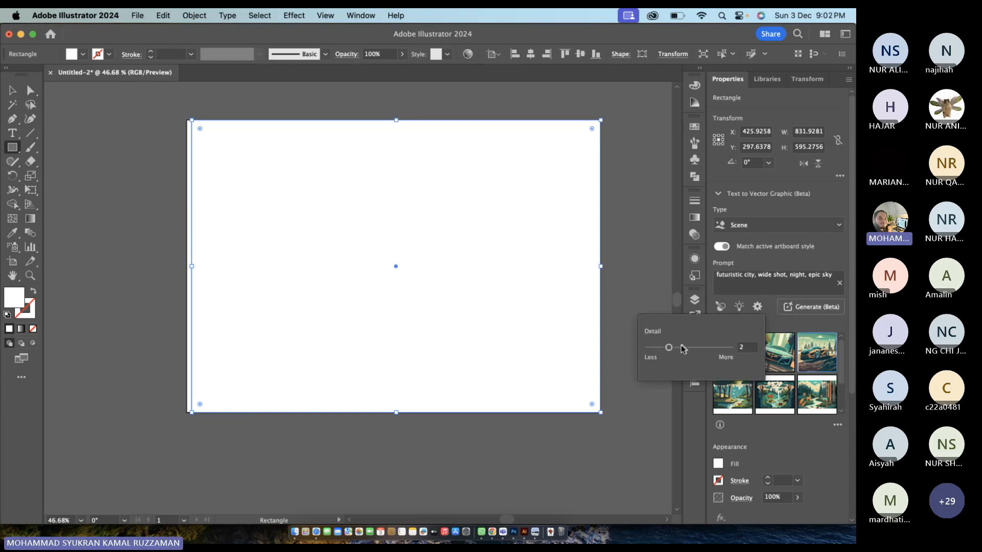
left_click_drag(669, 347, 700, 352)
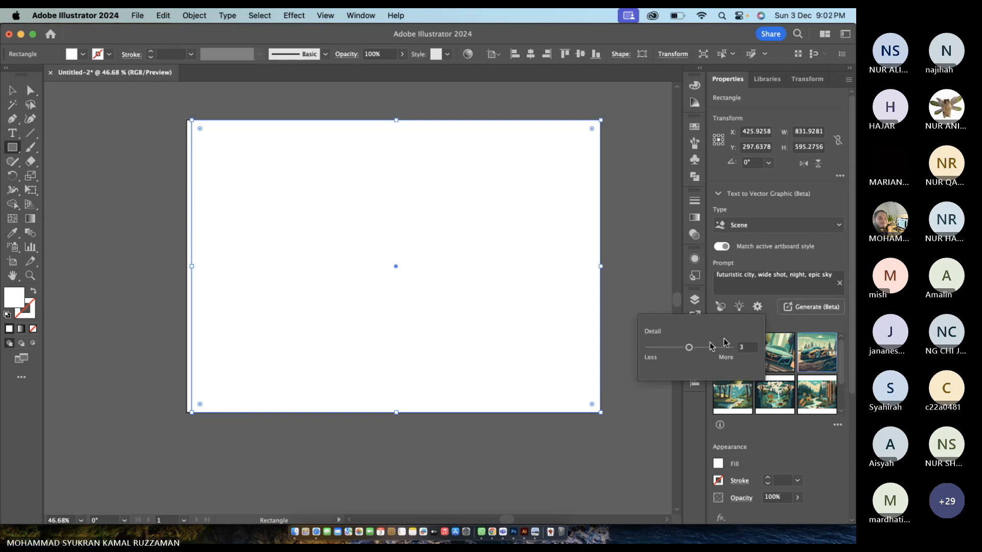
left_click(777, 326)
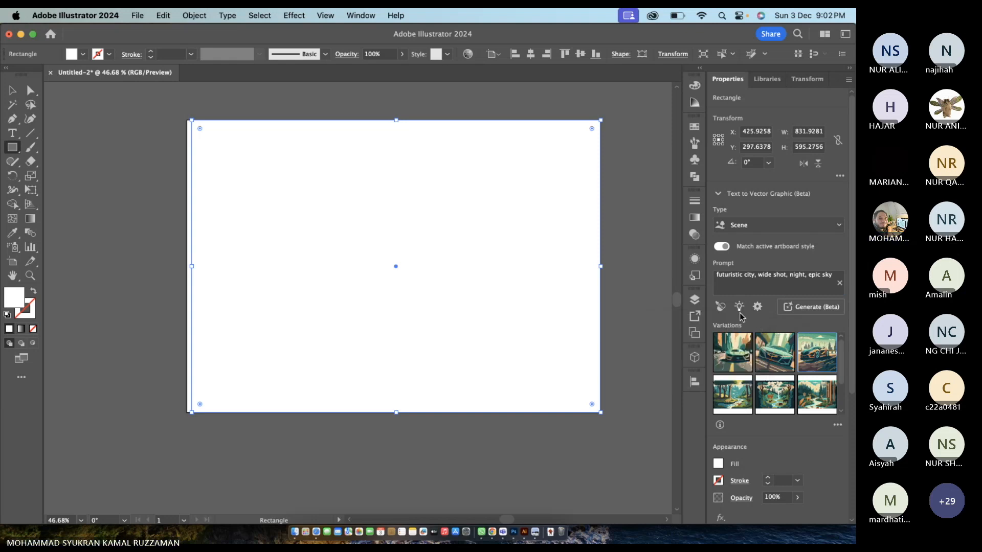
left_click(808, 309)
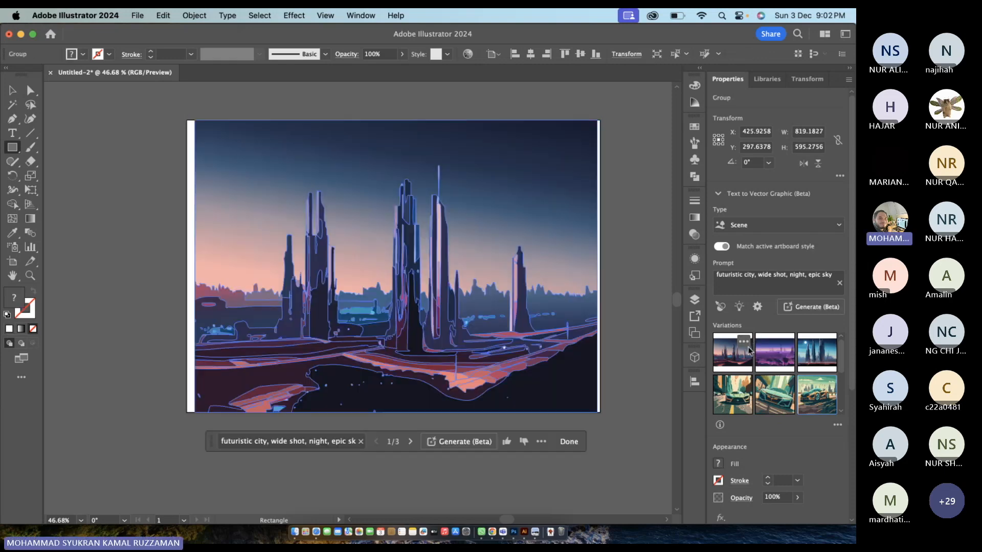
- Dismiss the rectangle size dialog, activate the Selection tool, and inspect the generated city unselected at closer range
left_click(641, 327)
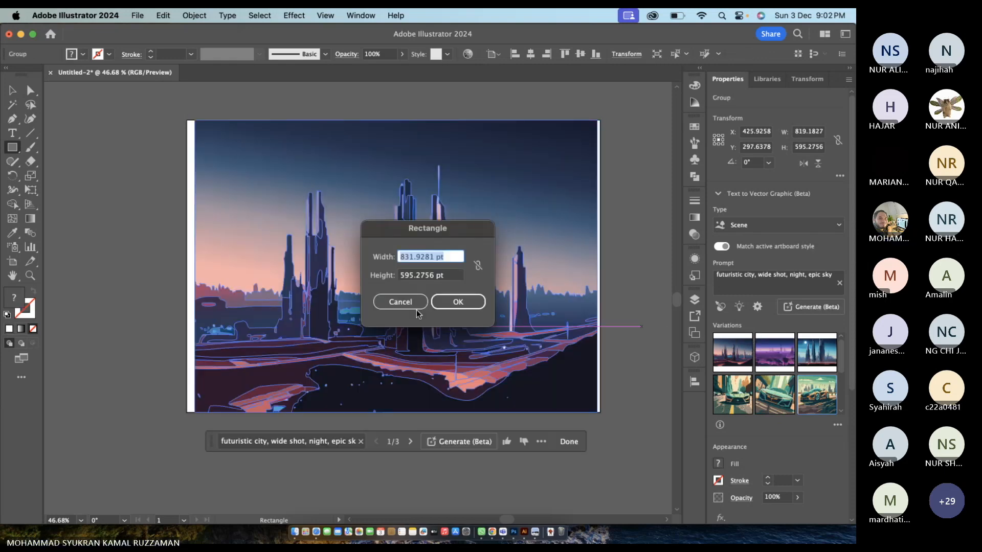
left_click(401, 302)
key("v")
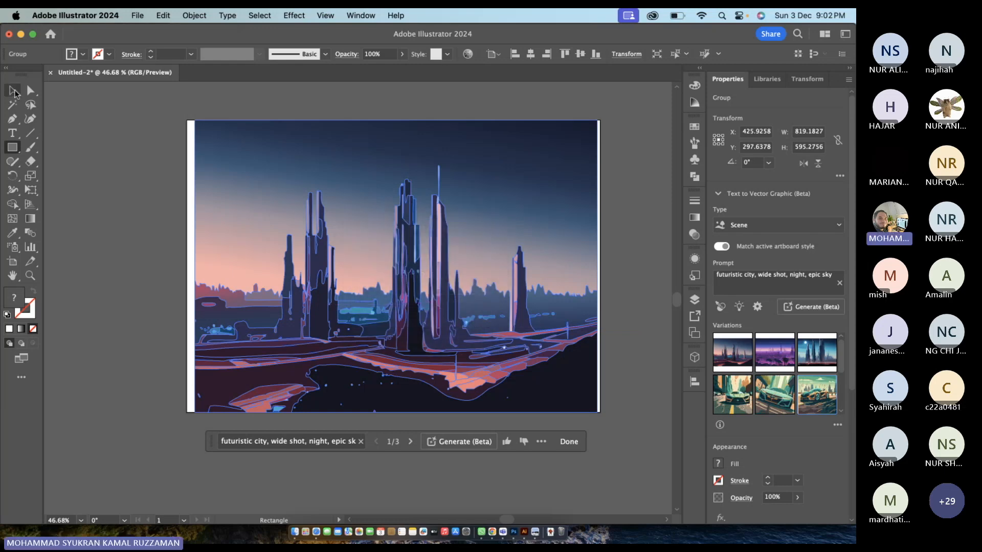
left_click(75, 163)
scroll(286, 298, "up", 3)
scroll(284, 296, "down", 2)
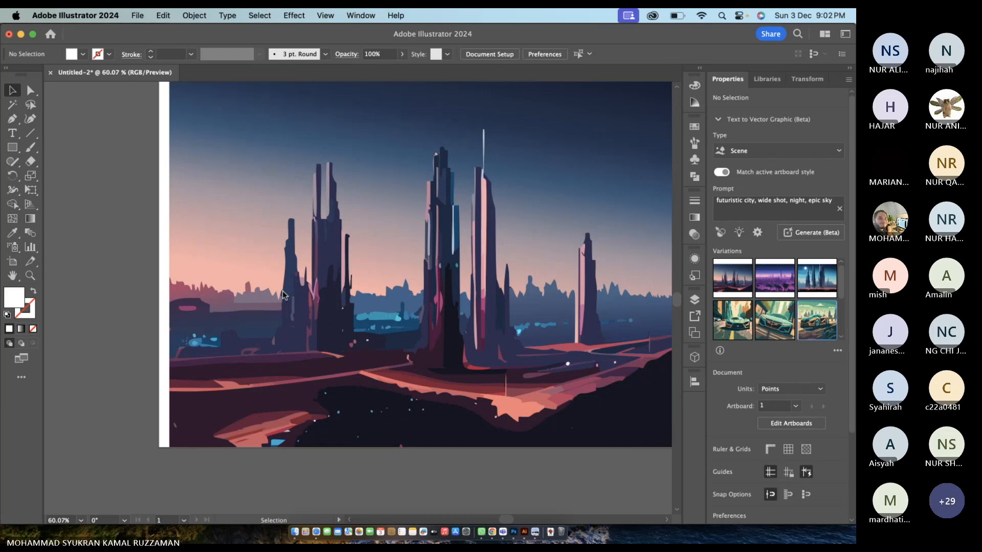
- Swap the city scene to its second, purple variation and inspect the artwork unselected
left_click(284, 296)
scroll(547, 236, "up", 1)
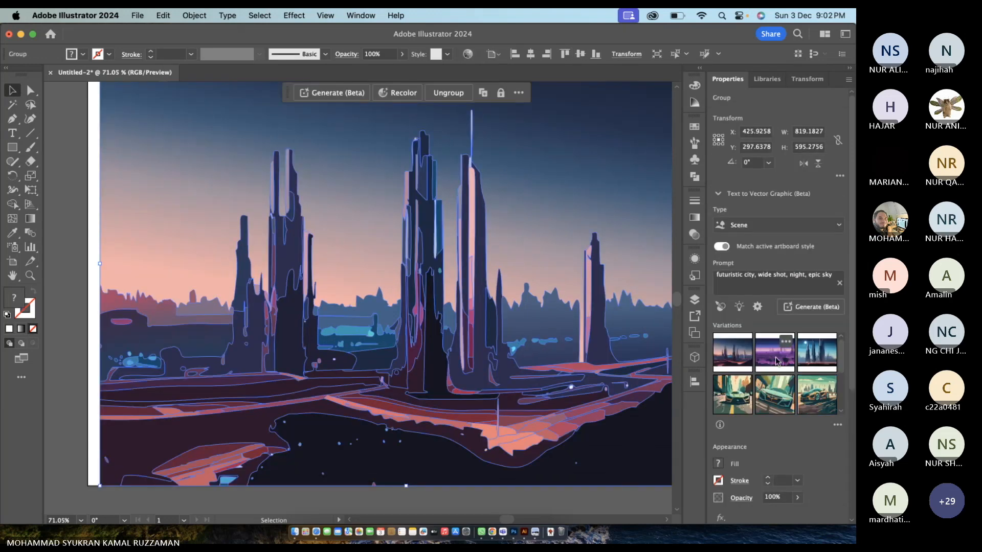
left_click(776, 357)
left_click(618, 489)
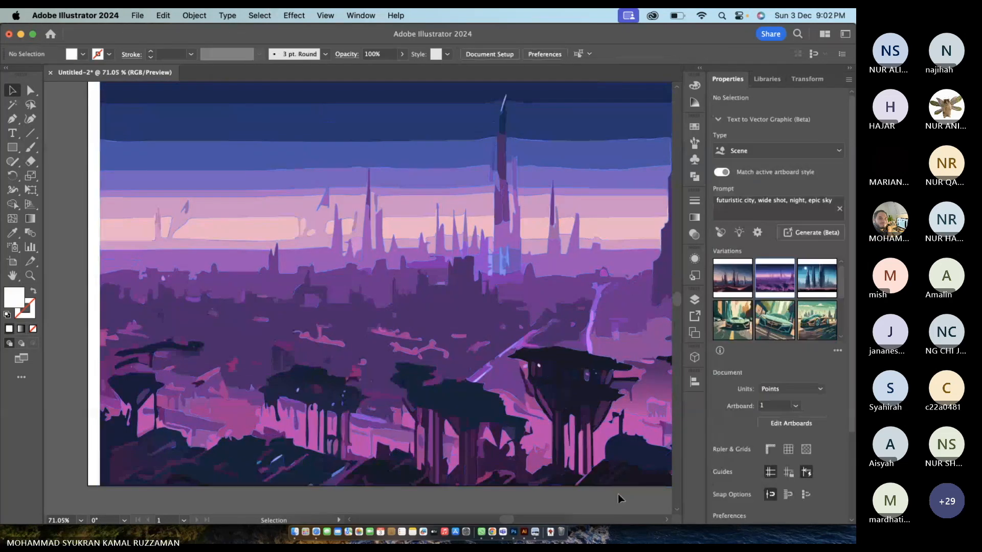
scroll(617, 494, "up", 1)
scroll(618, 494, "down", 2)
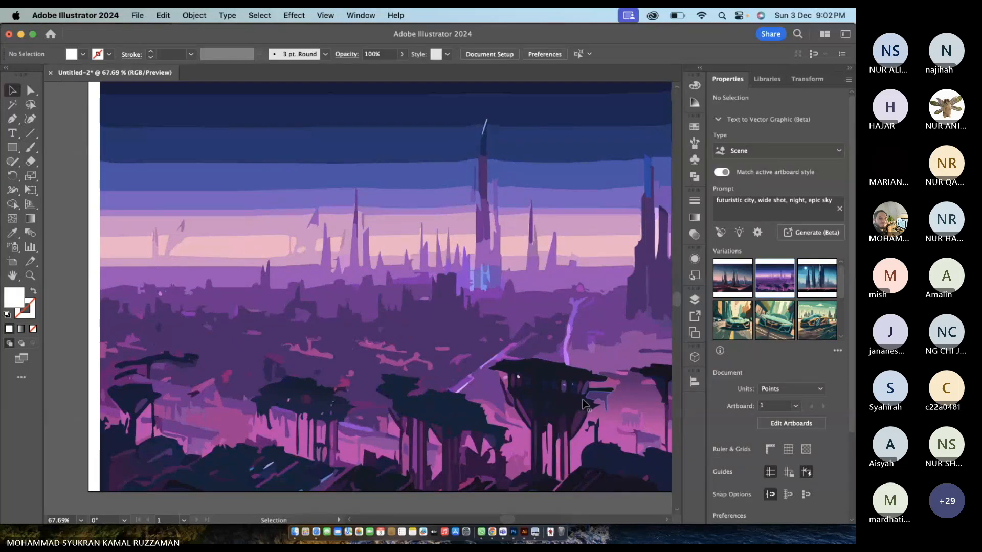
- Swap the city scene to its third variation with the full moon and view the whole artboard unselected
left_click(593, 393)
left_click(800, 358)
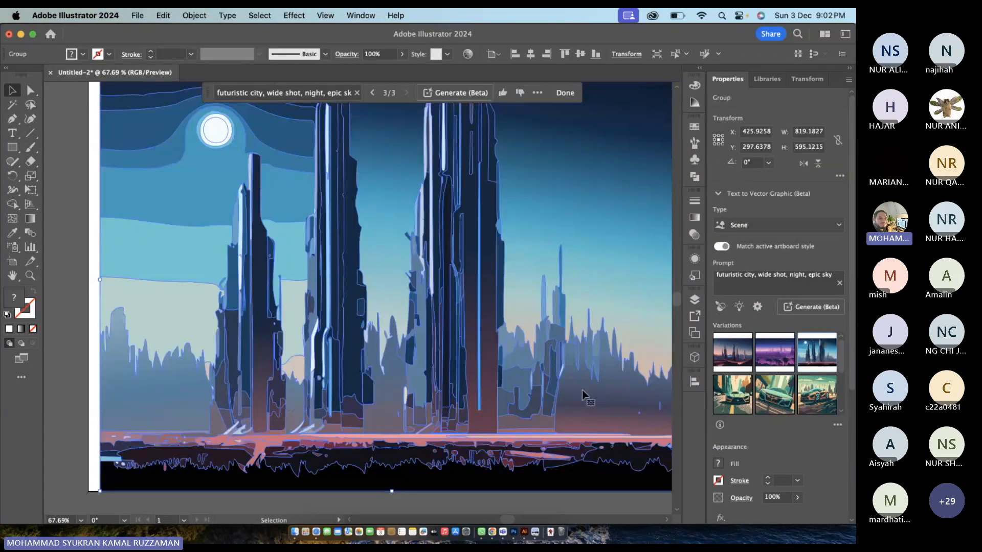
scroll(582, 391, "down", 2)
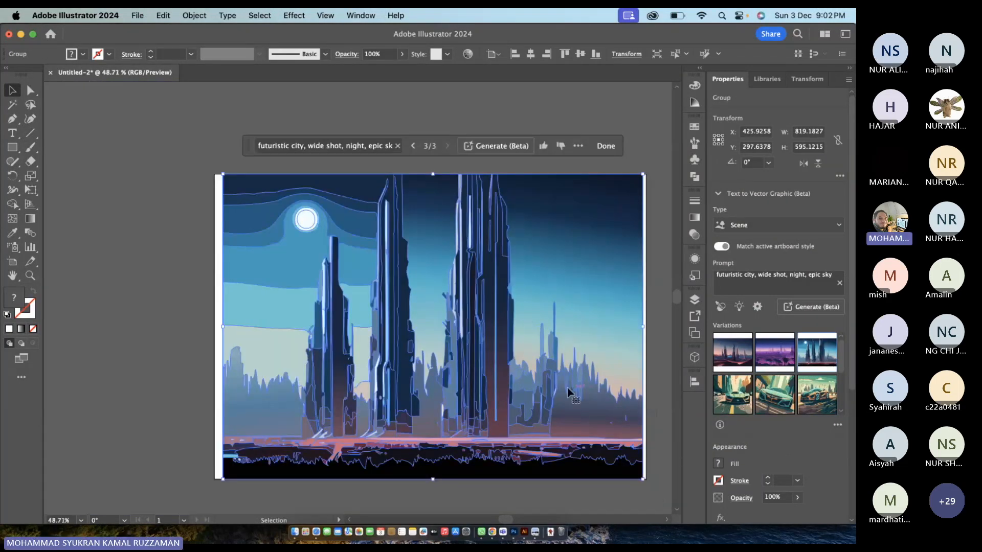
left_click(196, 379)
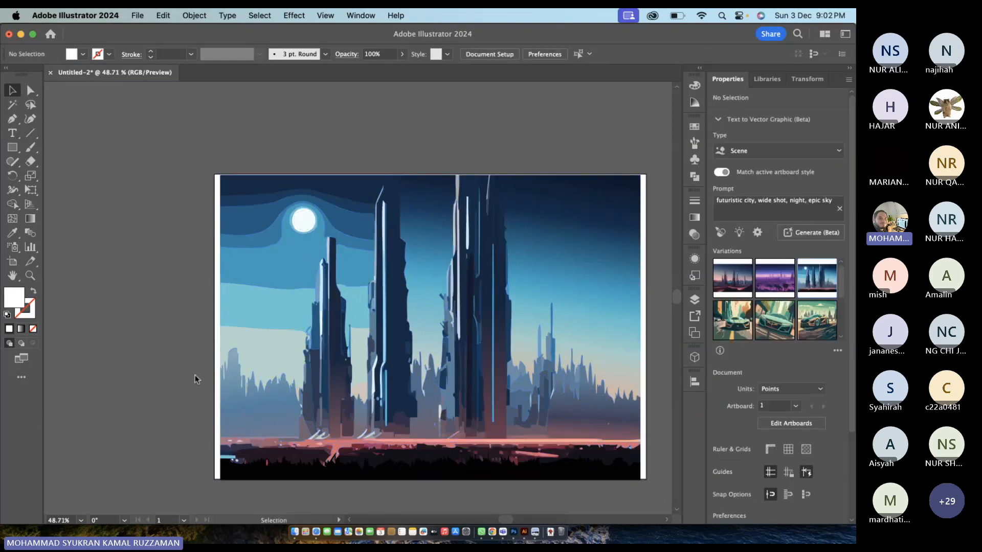
scroll(172, 375, "right", 2)
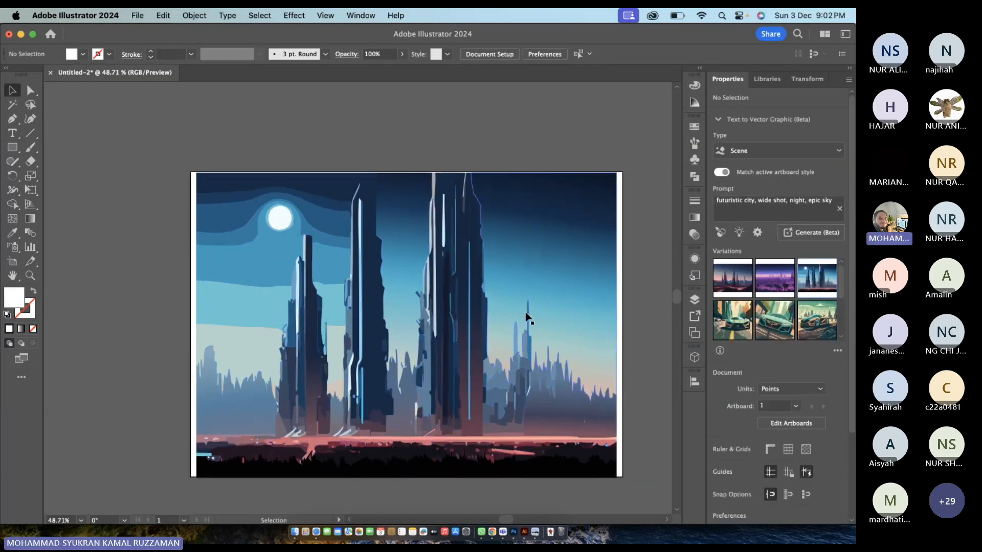
- Generate another set of variations for the selected city scene with the same prompt, and deselect the artwork
left_click(528, 317)
left_click(818, 307)
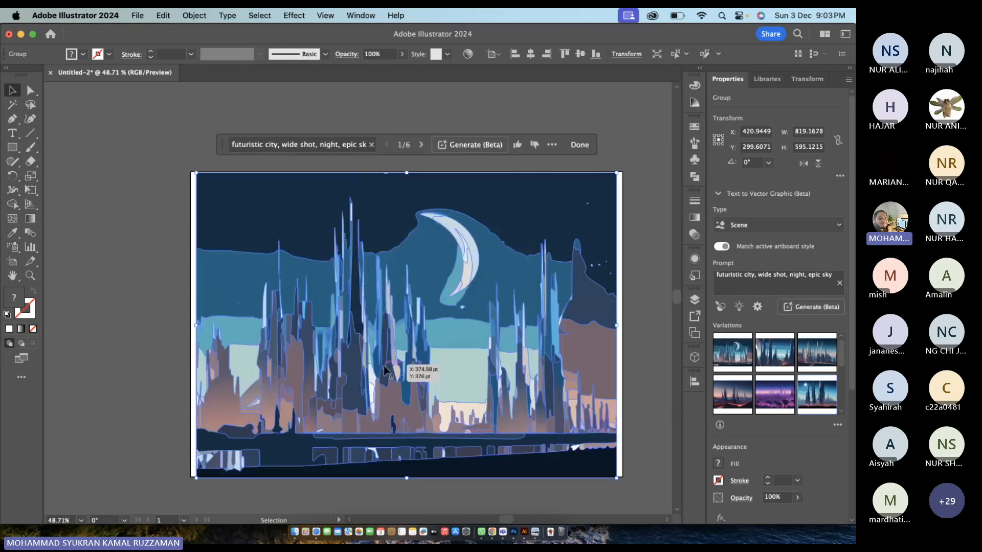
left_click(134, 423)
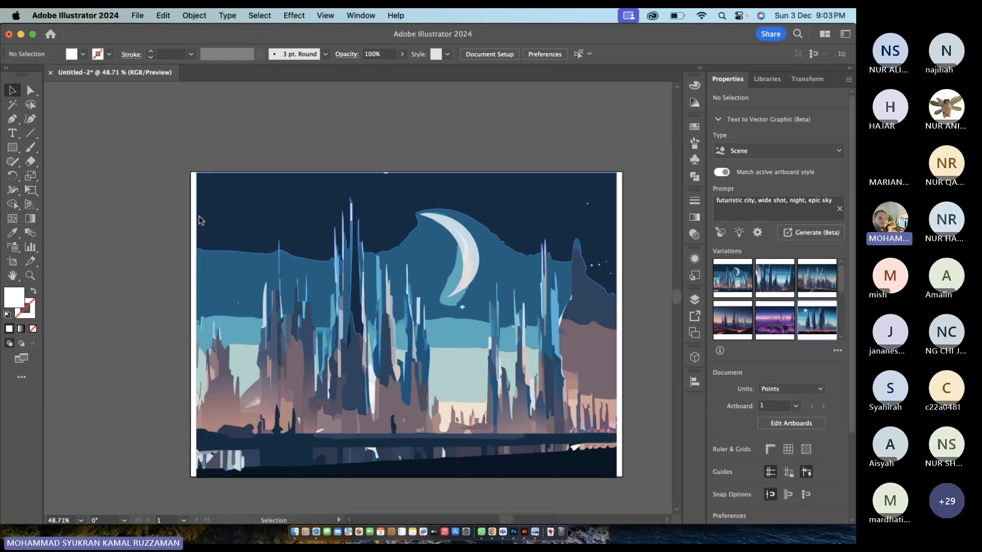
- Switch to the browser's Google image search and replace the query "logo" with "character"
key("ctrl+Right")
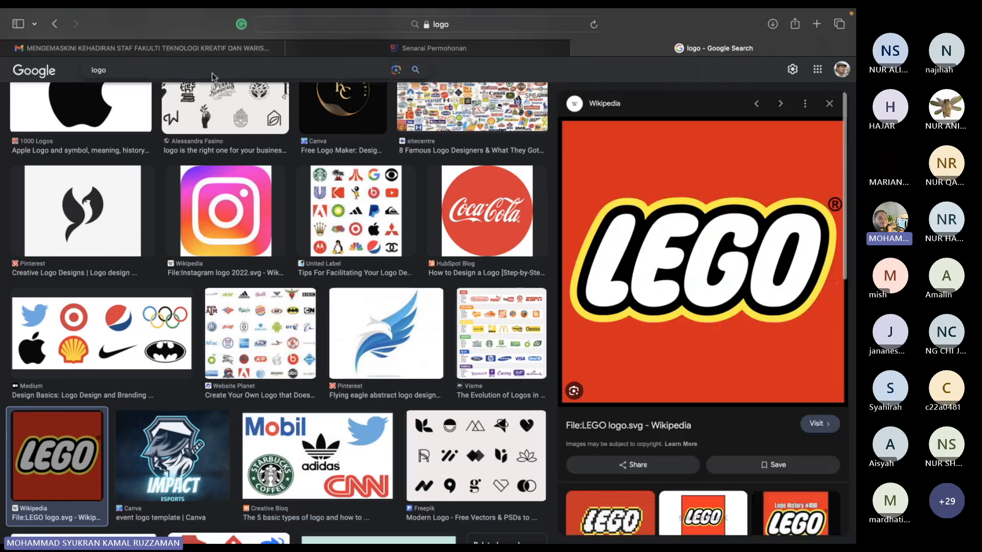
left_click_drag(211, 73, 77, 71)
key("BackSpace")
type("racter")
key("Return")
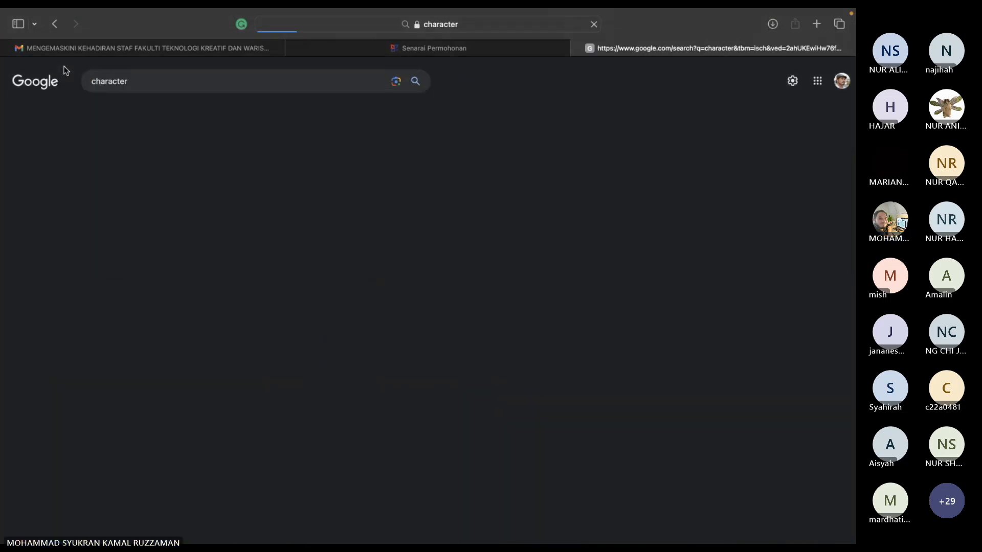
- Refine the image search to "character samurai" and browse the results
left_click(179, 90)
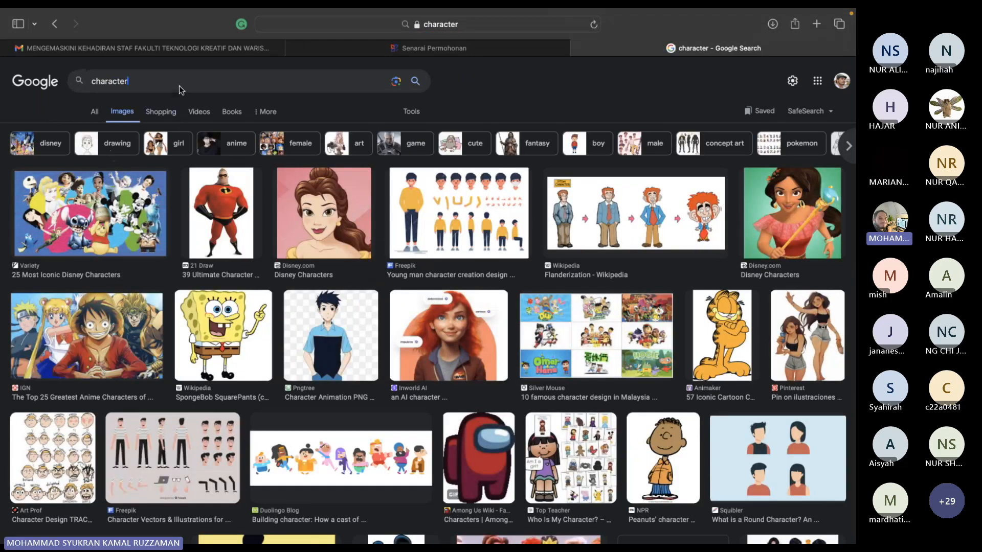
type("samura")
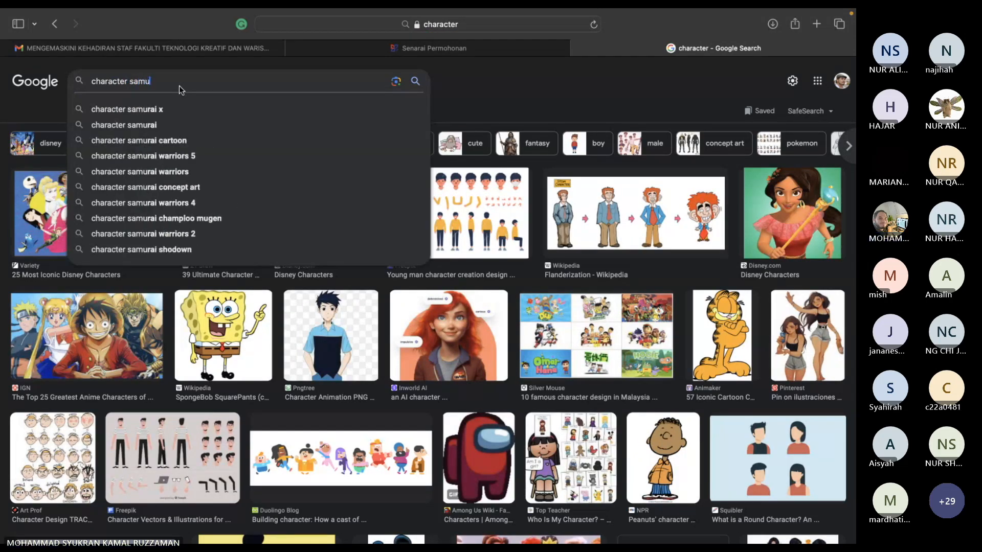
type("i")
key("Return")
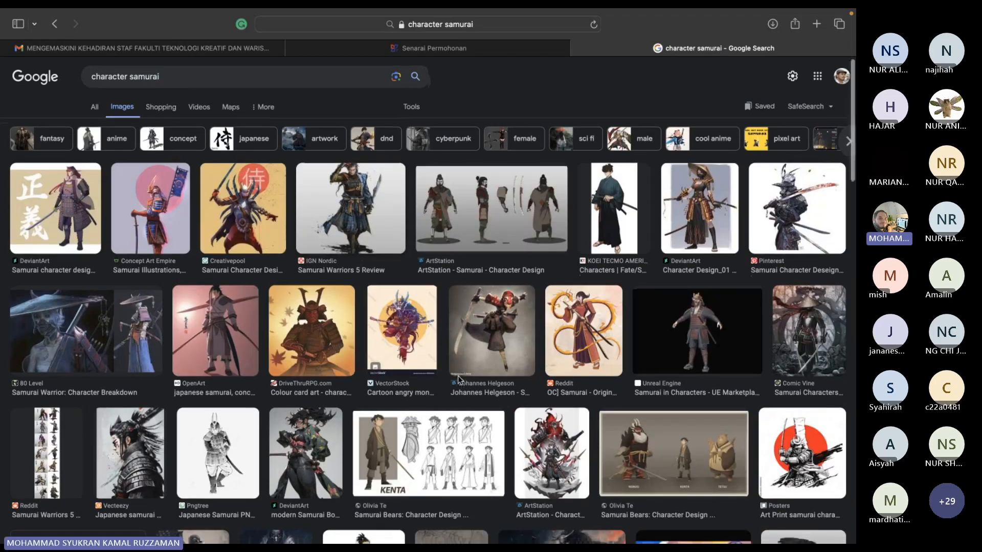
scroll(458, 377, "down", 1)
scroll(458, 378, "down", 1)
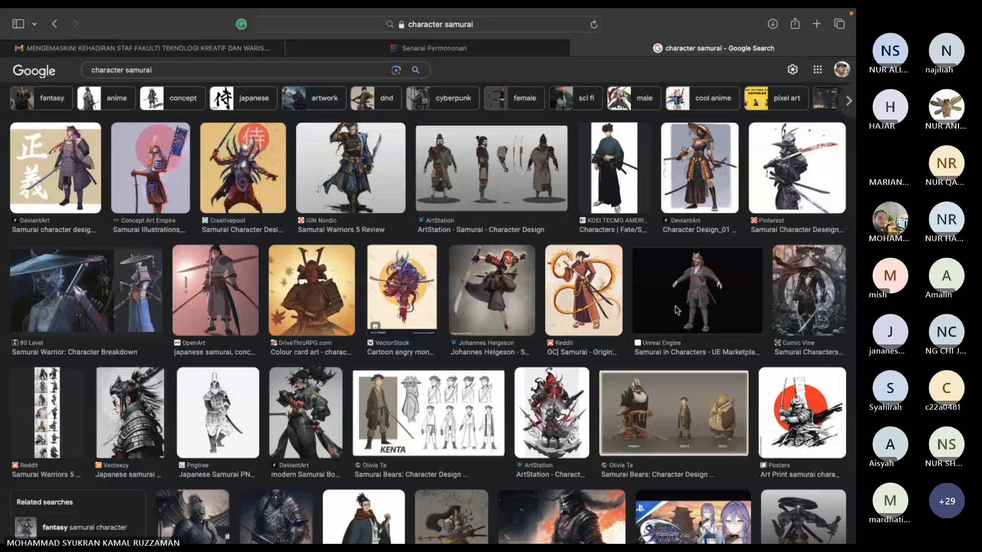
scroll(677, 310, "down", 1)
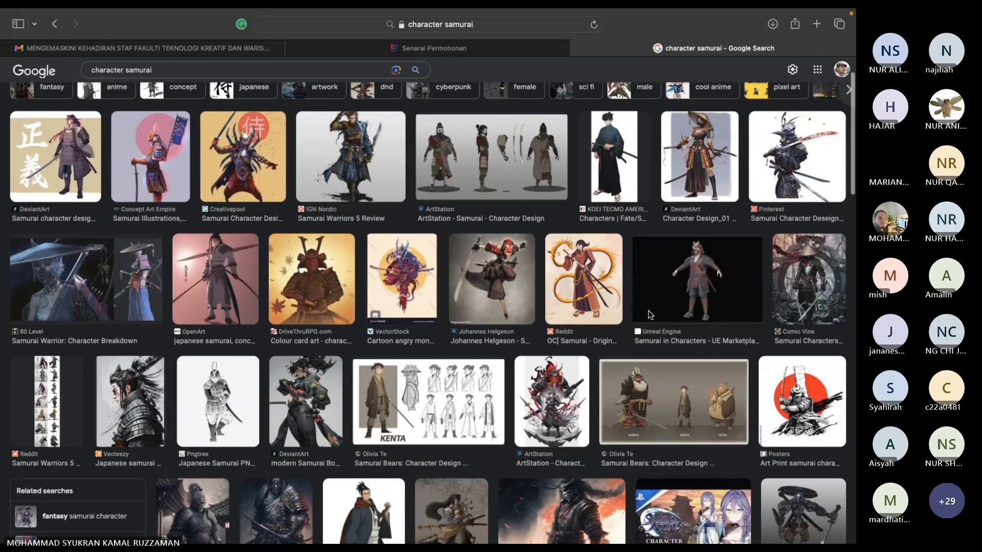
scroll(650, 314, "down", 3)
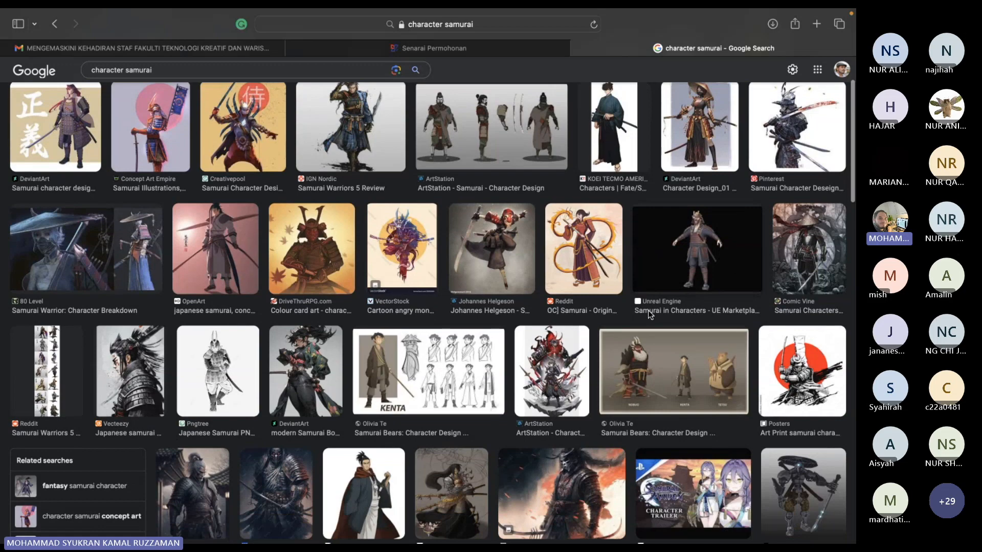
scroll(650, 314, "down", 10)
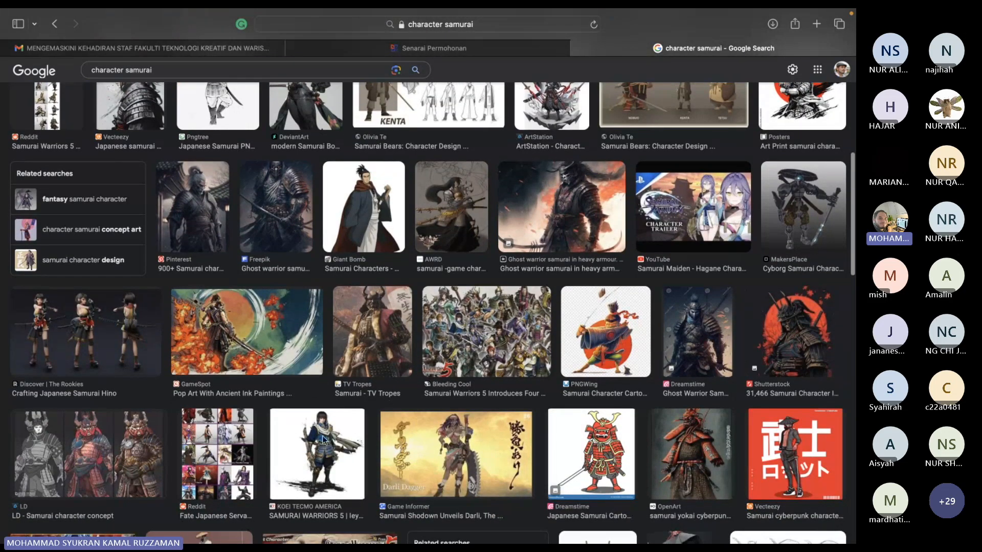
- Extend the image search to "character samurai .png"
left_click(226, 69)
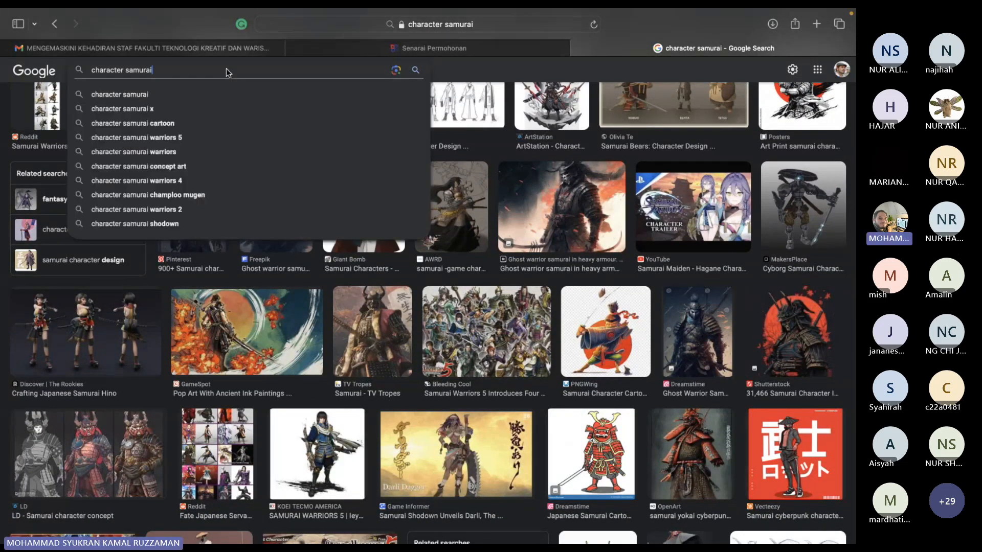
type(".png")
key("Return")
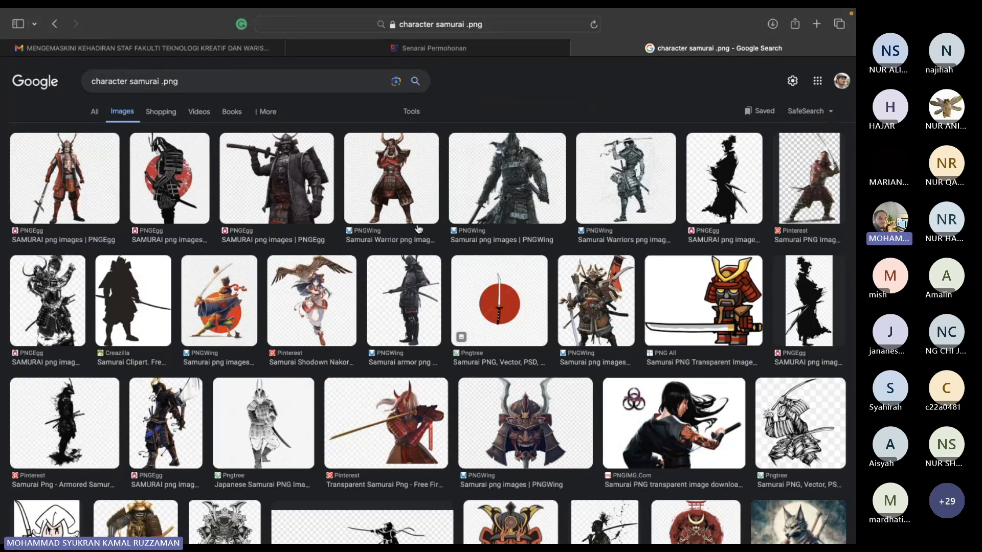
- Open the PNGWing preview of the samurai raising a sword overhead and save the image to Downloads
scroll(418, 229, "down", 1)
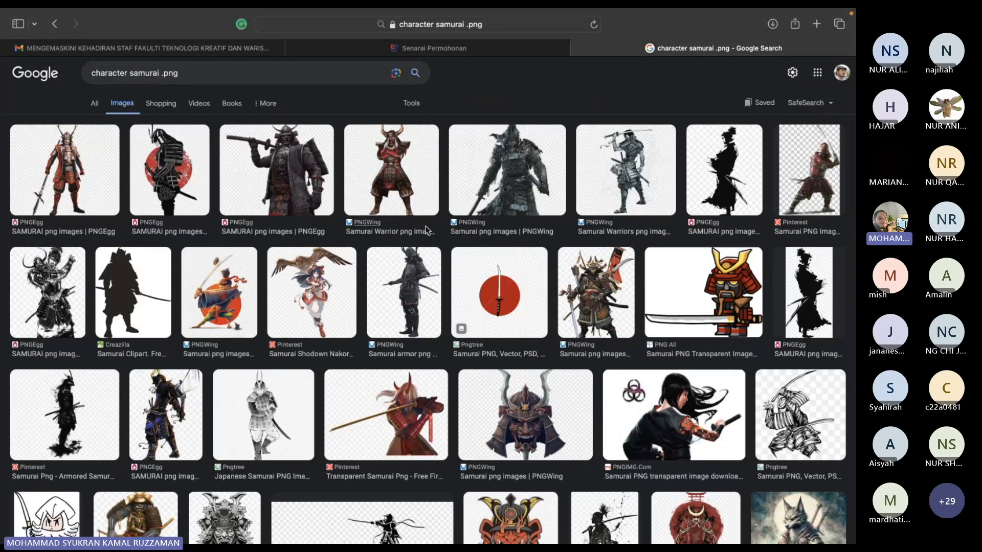
left_click(609, 176)
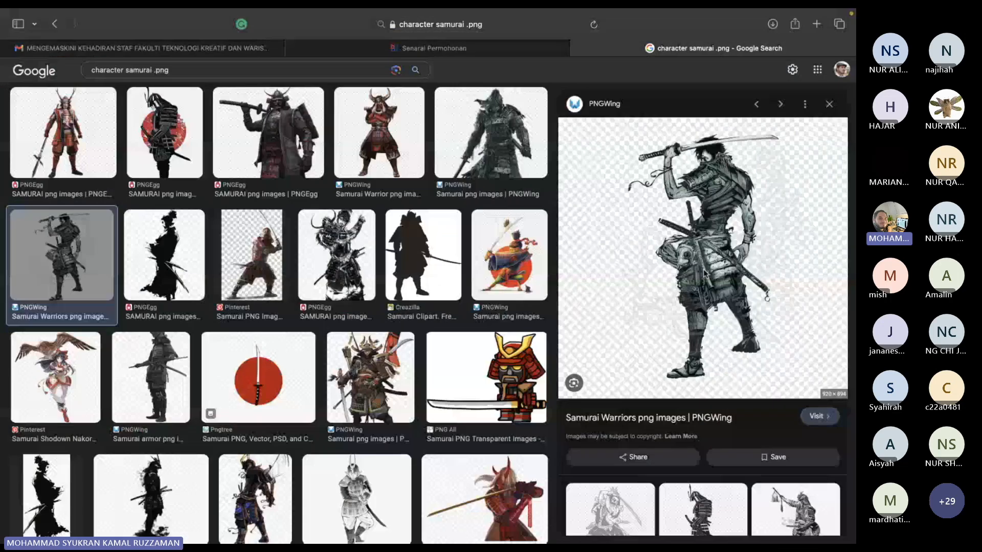
right_click(704, 270)
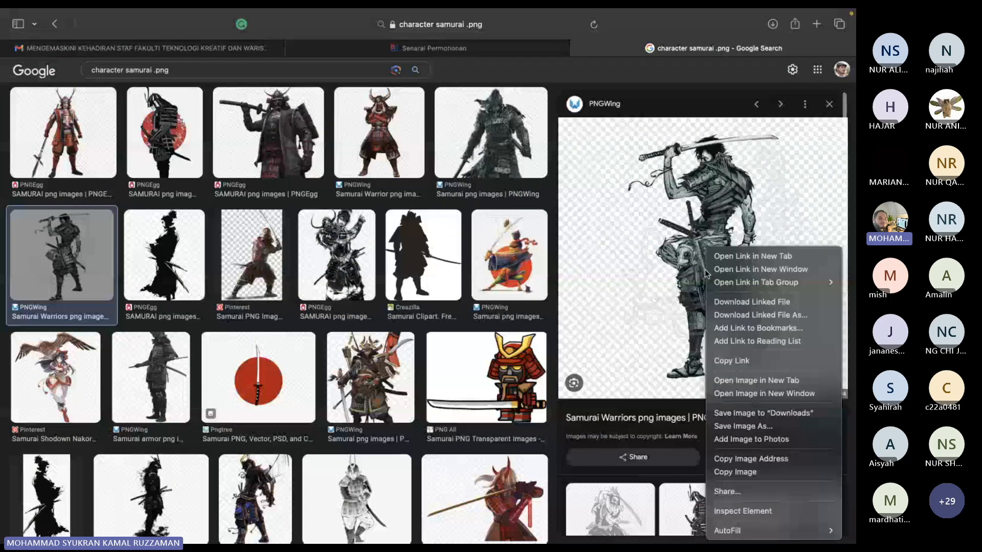
left_click(743, 402)
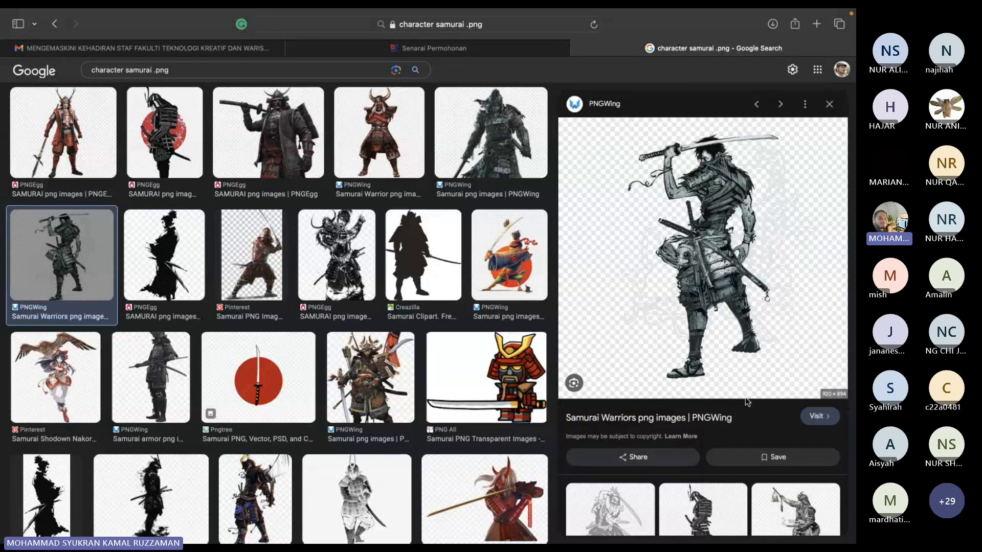
- Return to Illustrator, place the downloaded samurai PNG on the artboard, and position it over the lower middle of the city scene
key("ctrl+Left")
left_click(528, 524)
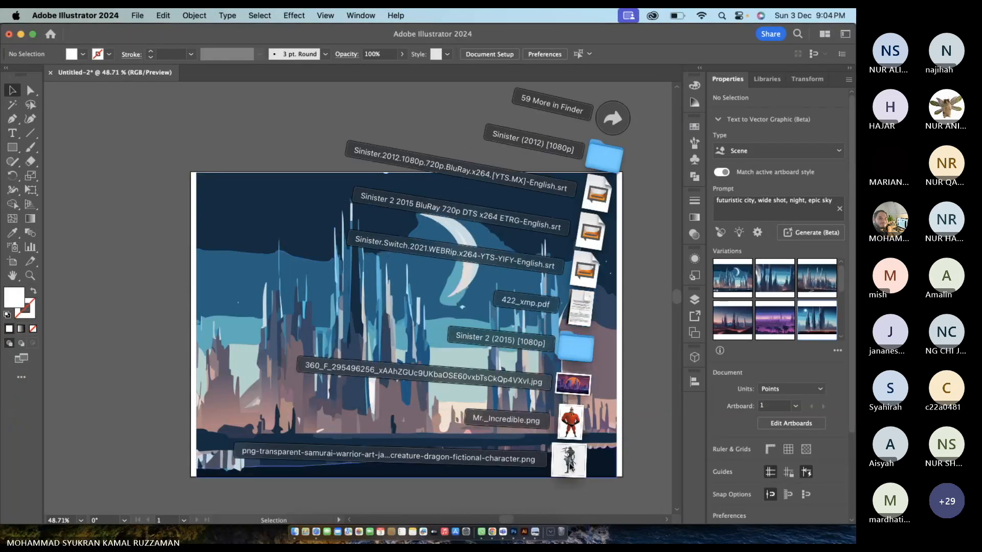
left_click_drag(530, 460, 421, 342)
mouse_move(185, 110)
left_mouse_down()
mouse_move(336, 276)
mouse_move(192, 118)
mouse_move(452, 369)
left_mouse_up()
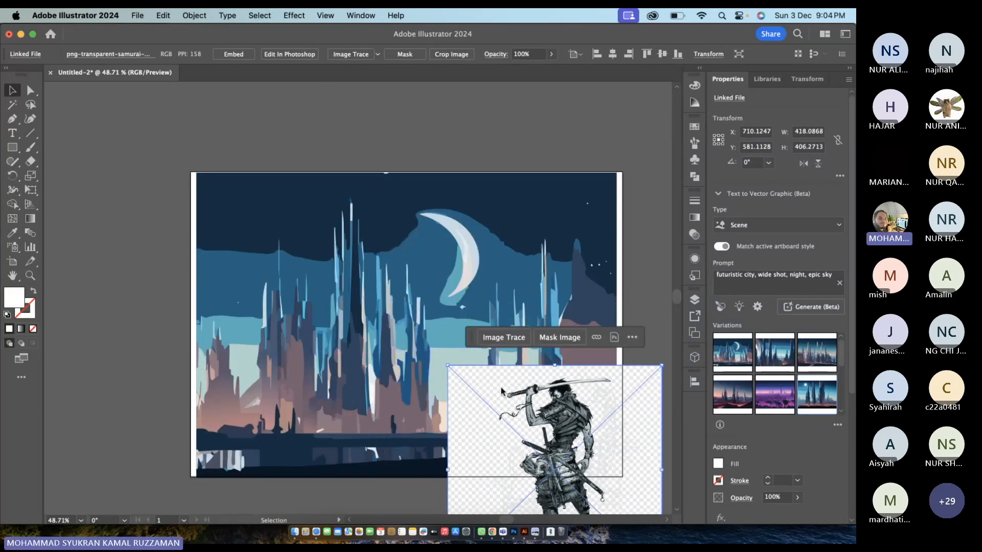
mouse_move(552, 413)
left_mouse_down()
mouse_move(443, 224)
mouse_move(433, 245)
mouse_move(392, 252)
left_mouse_up()
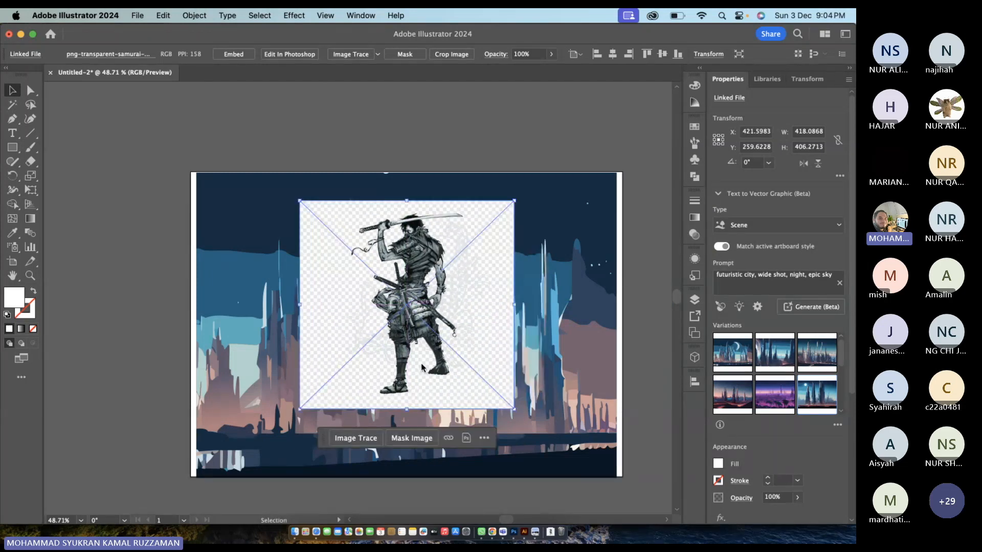
left_click_drag(421, 324, 403, 383)
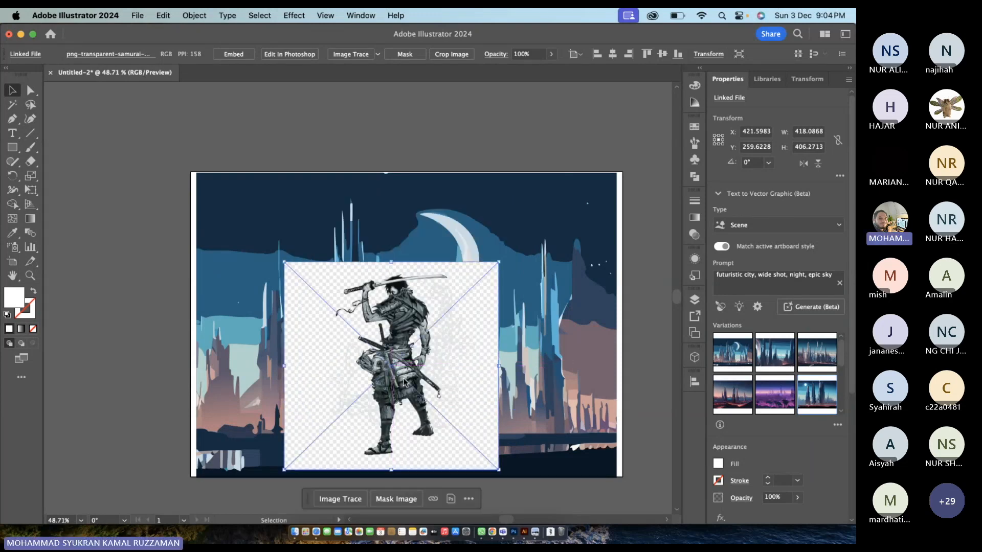
- Reposition the samurai image over the middle of the city scene and enlarge it to about 535 × 498 pt
left_click_drag(385, 300, 118, 365)
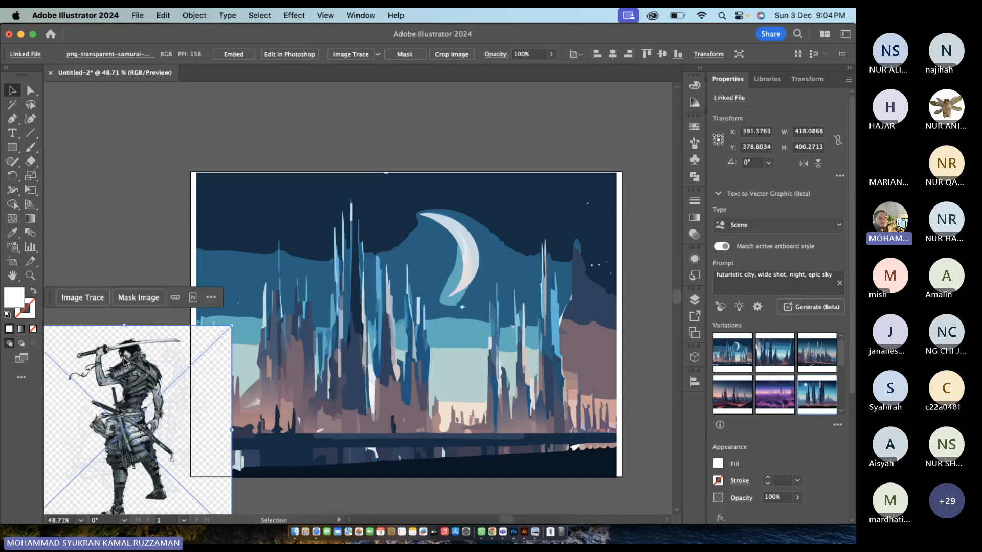
left_click_drag(138, 423, 397, 344)
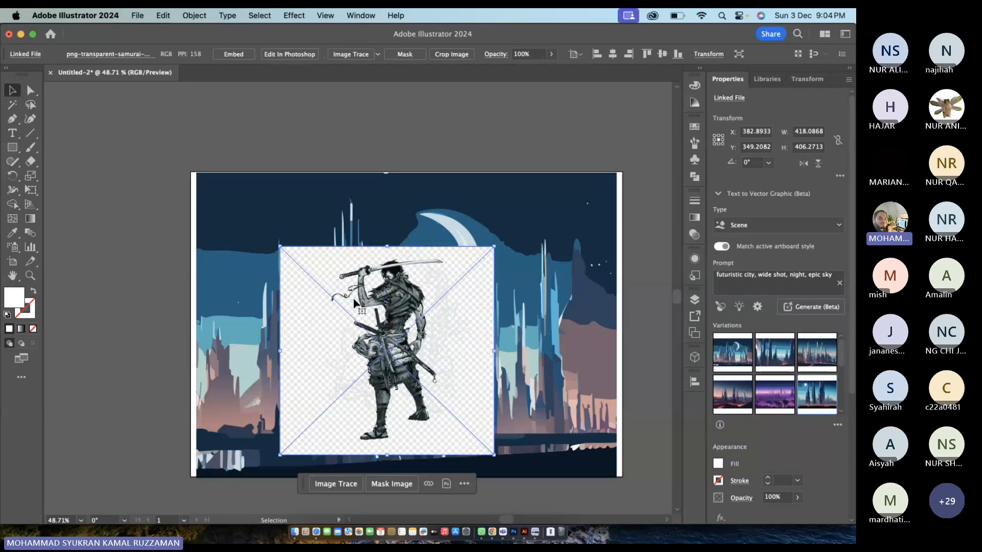
left_click_drag(358, 305, 312, 247)
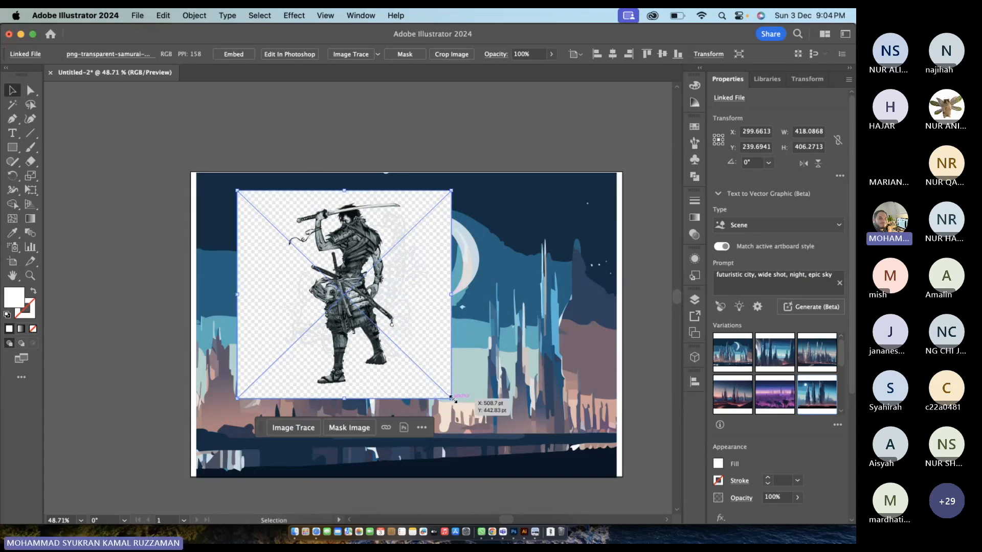
left_click_drag(453, 397, 511, 445)
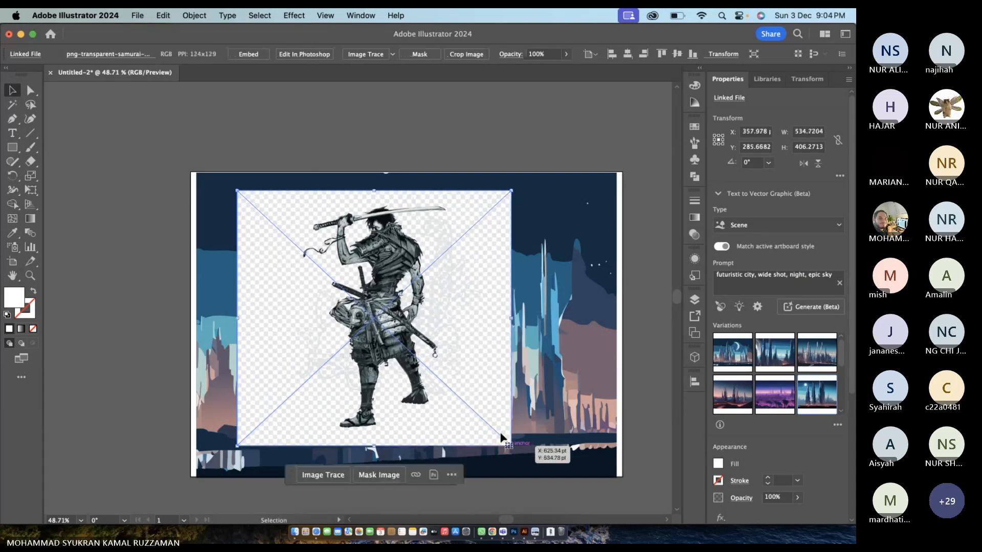
left_click_drag(387, 335, 388, 349)
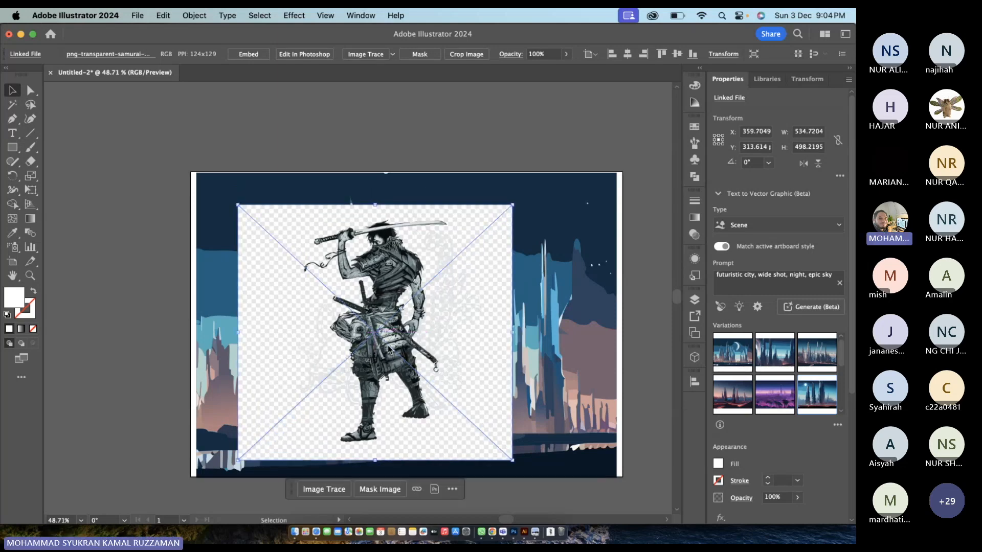
left_click_drag(388, 349, 215, 346)
mouse_move(254, 392)
left_mouse_down()
mouse_move(391, 378)
mouse_move(435, 400)
left_mouse_up()
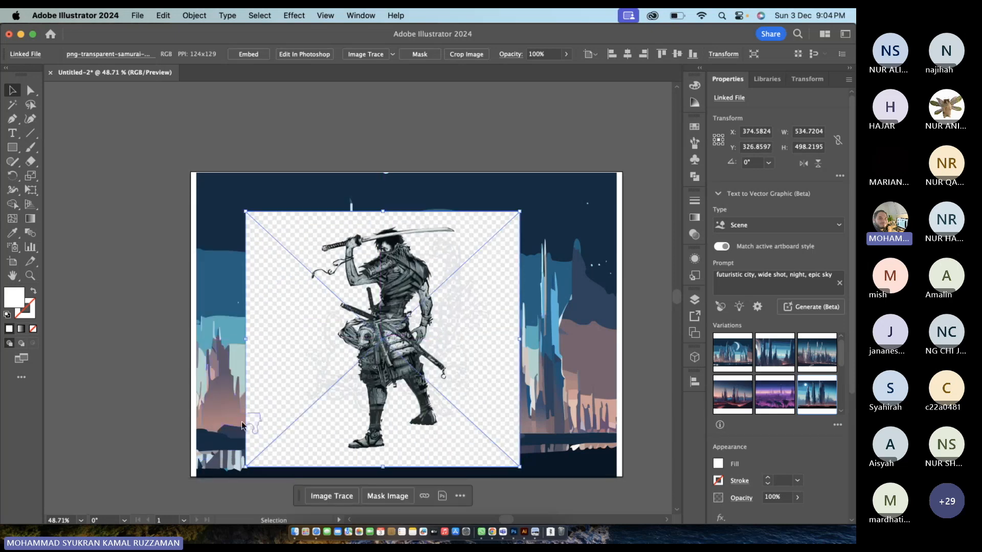
- Delete the samurai image with the raised sword from the city scene
left_click_drag(370, 375, 389, 353)
key("Delete")
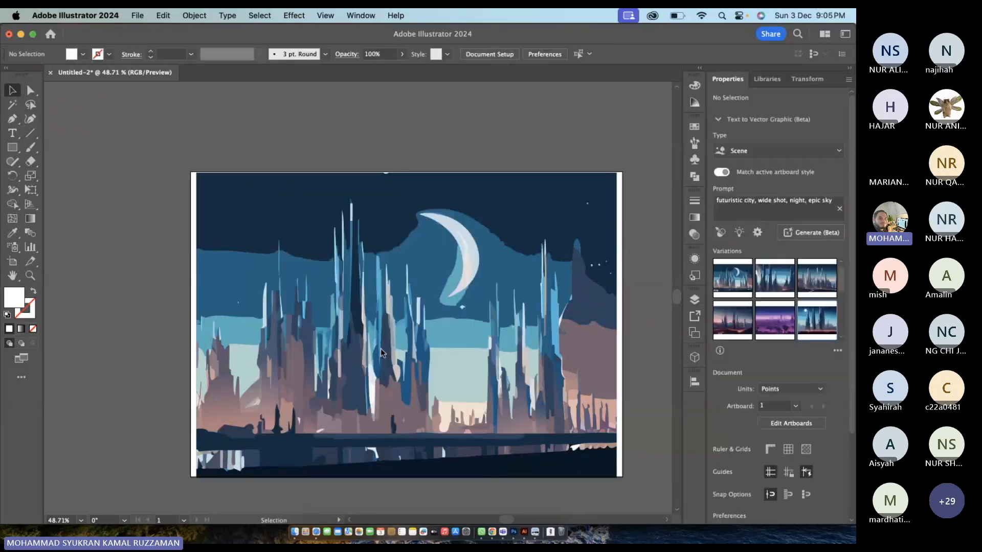
- Switch to the browser, open the PNGWing preview of the standing armoured samurai with horns, and save the image to Downloads
key("ctrl+Right")
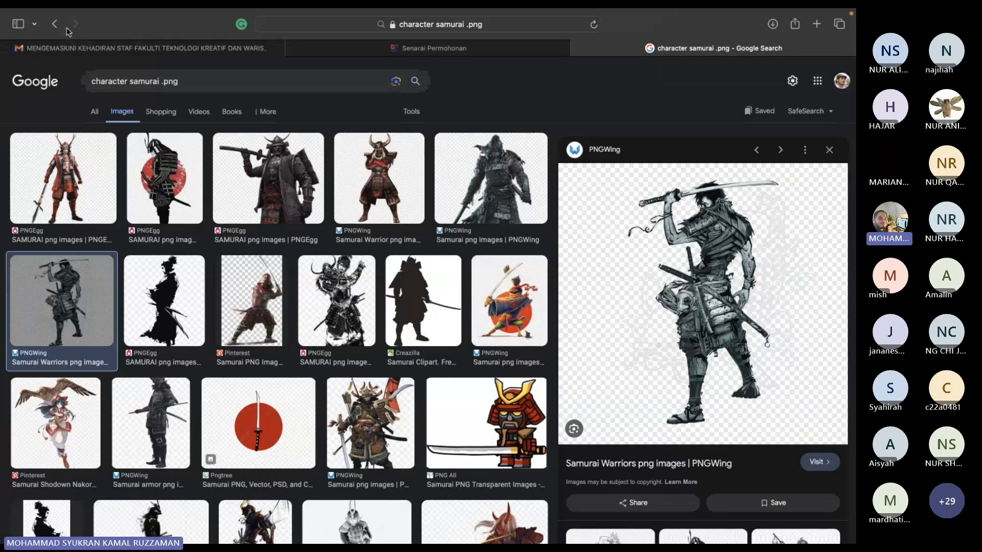
left_click(56, 27)
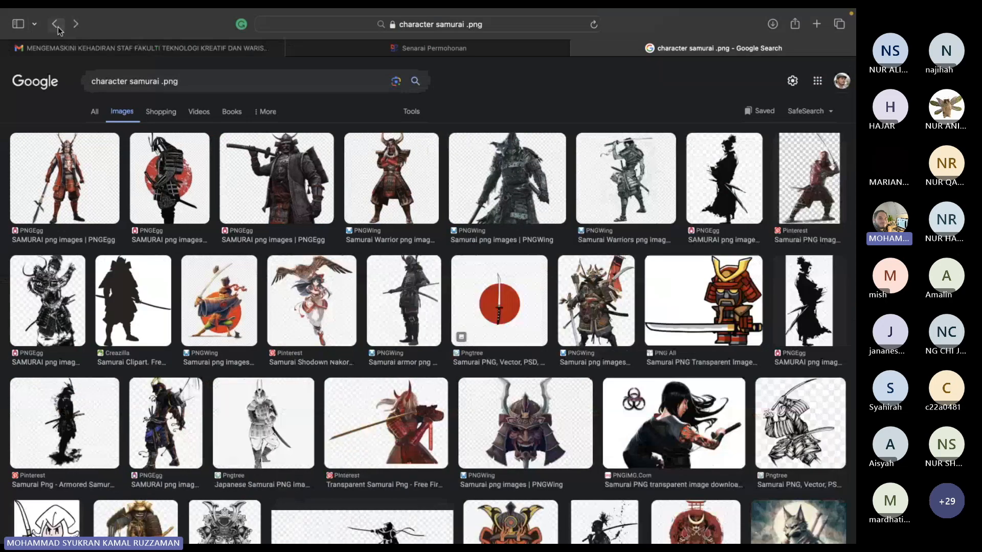
left_click(429, 317)
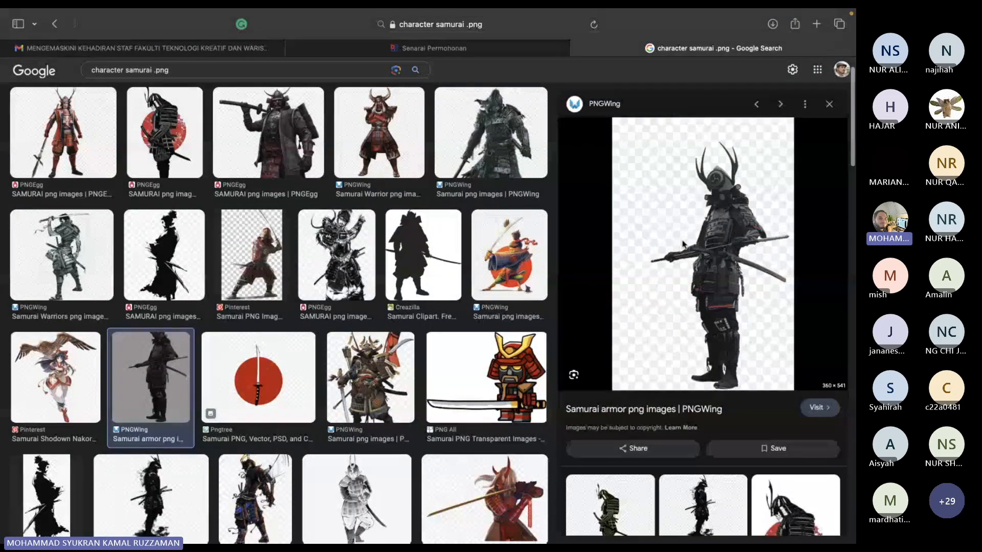
right_click(702, 249)
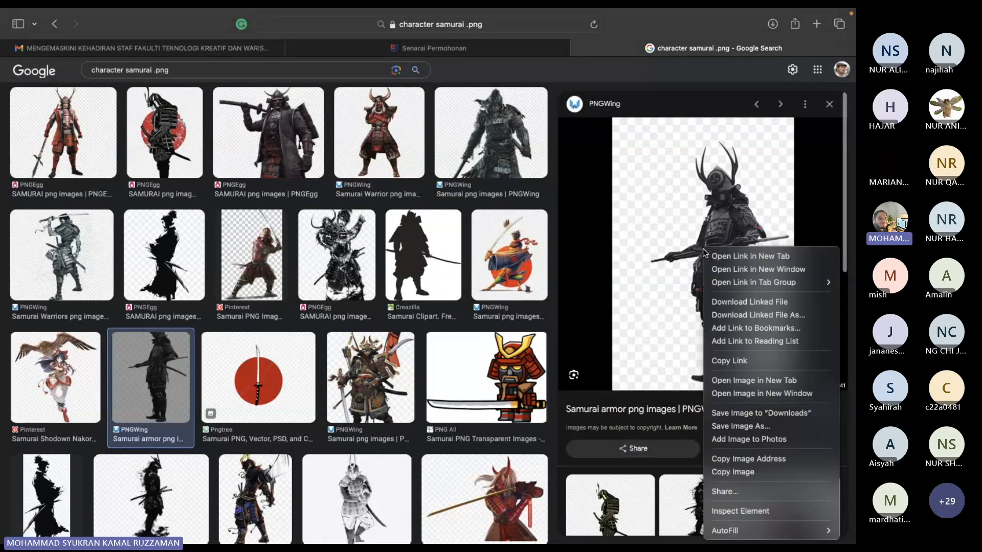
left_click(717, 404)
- Return to Illustrator, place the downloaded armoured samurai PNG on the artboard, and position it over the middle of the city scene
key("ctrl+Right")
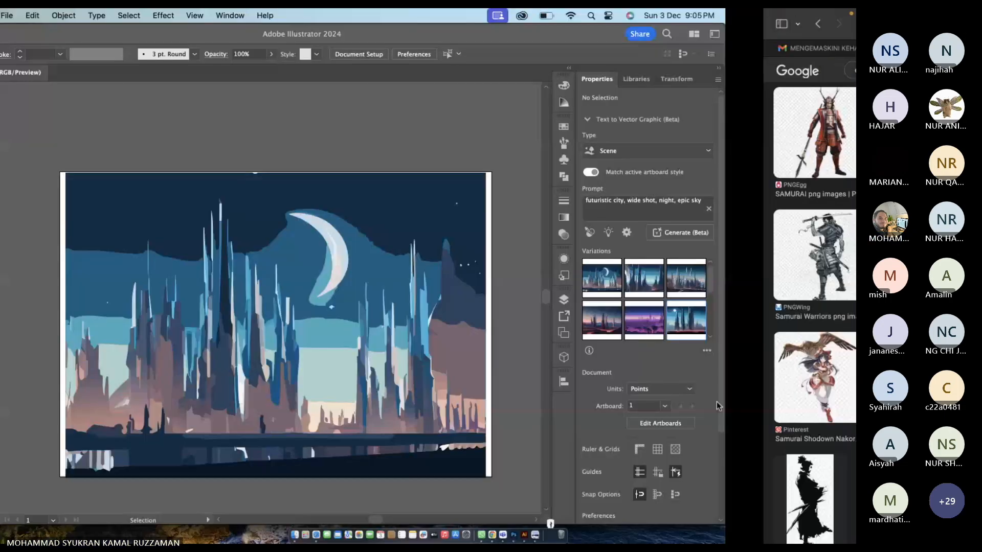
left_click(549, 534)
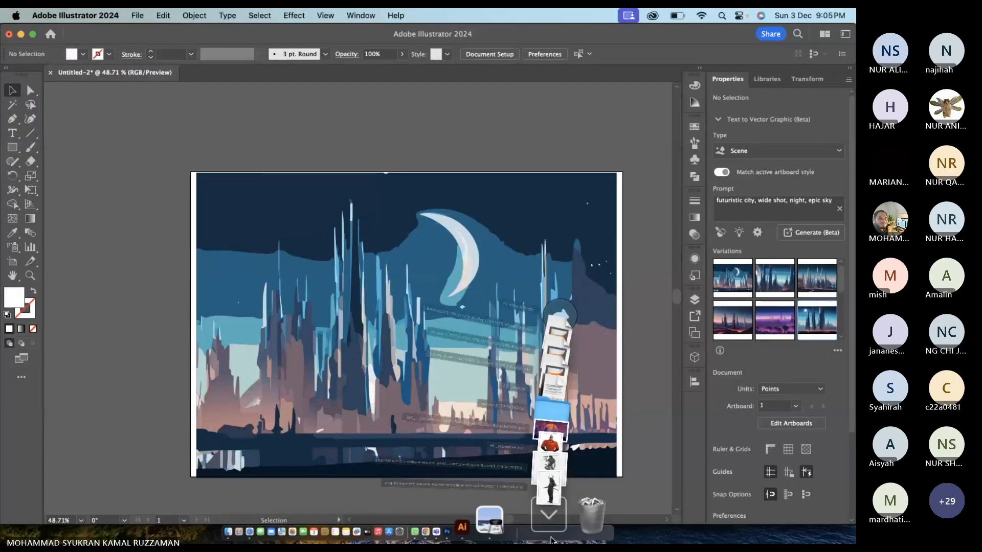
mouse_move(567, 457)
left_mouse_down()
mouse_move(452, 324)
mouse_move(506, 327)
left_mouse_up()
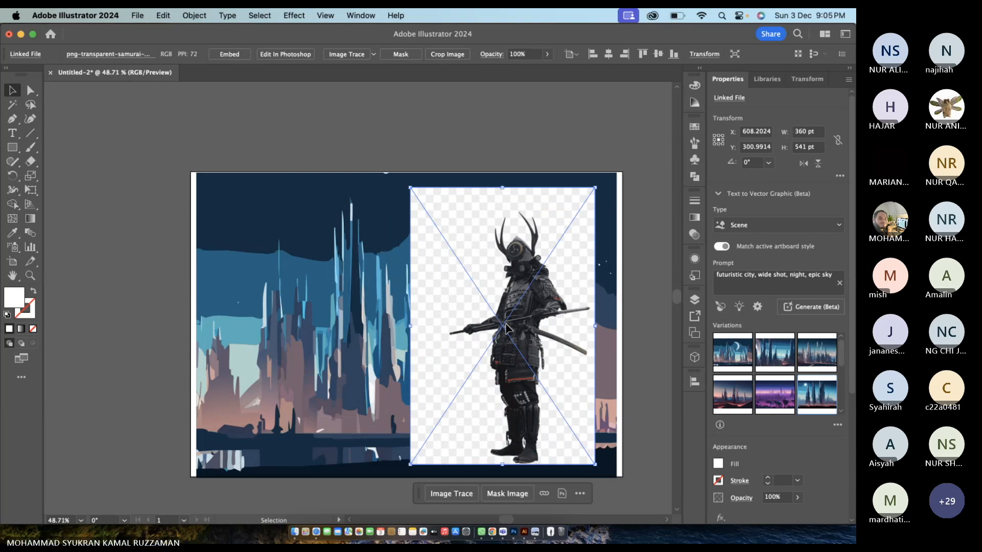
left_click_drag(506, 327, 393, 328)
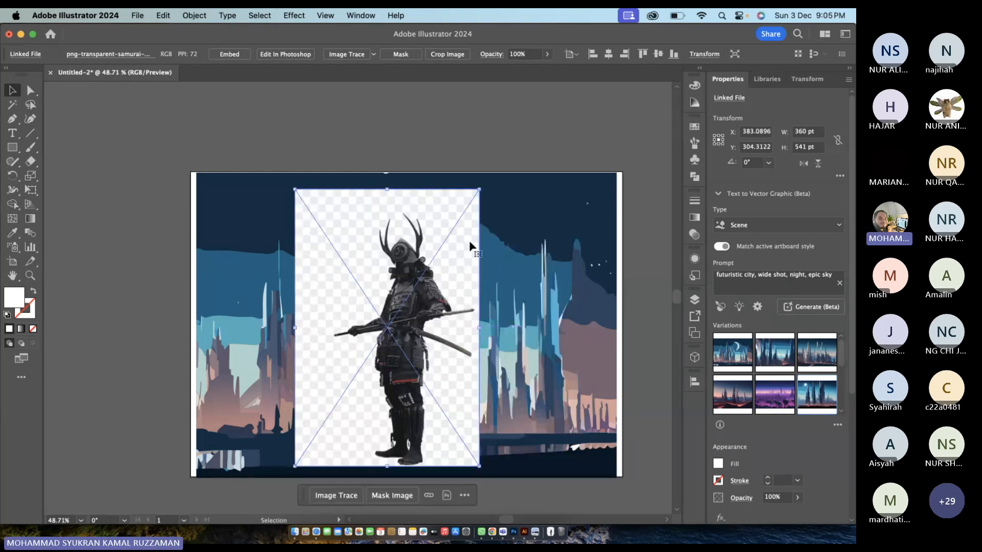
left_click(428, 166)
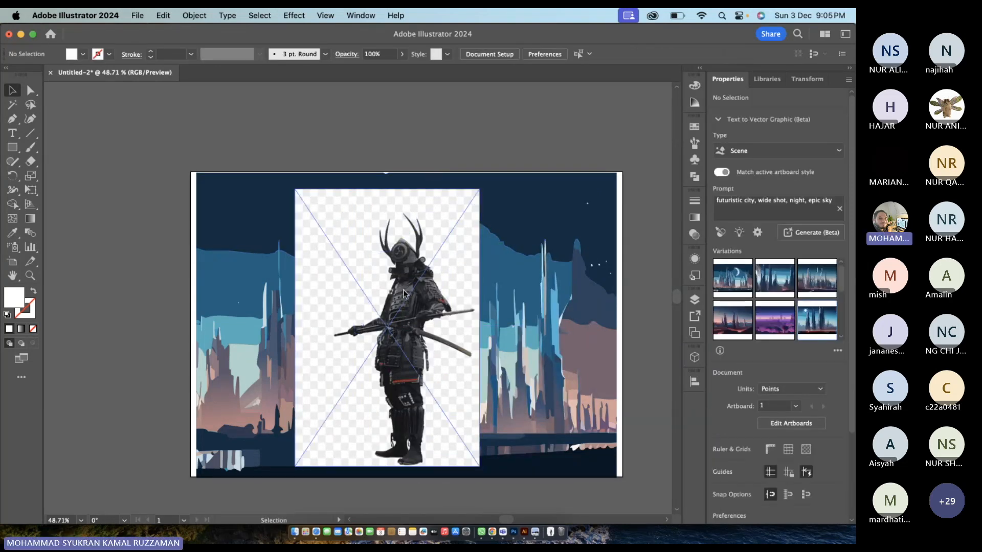
left_click_drag(400, 392, 402, 393)
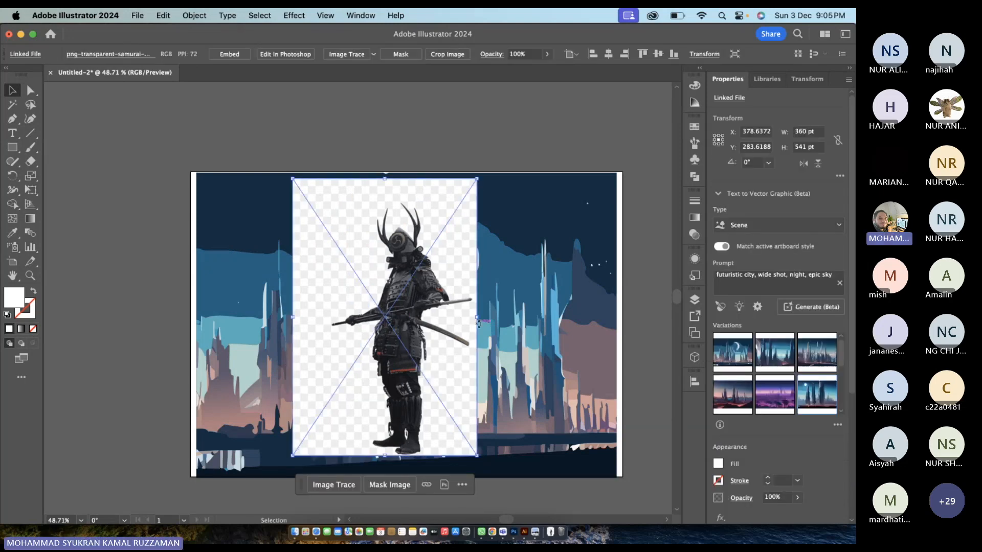
left_click(520, 241)
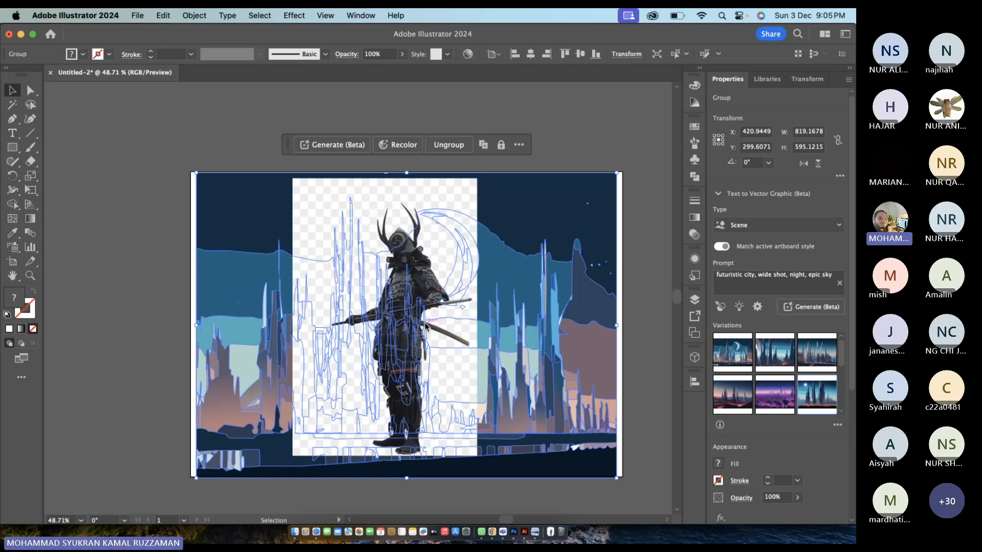
- Switch to the browser, open the PNGIMG.Com preview of the long-haired woman with a tattooed arm, and save the image to Downloads
key("super+Tab")
scroll(479, 367, "down", 3)
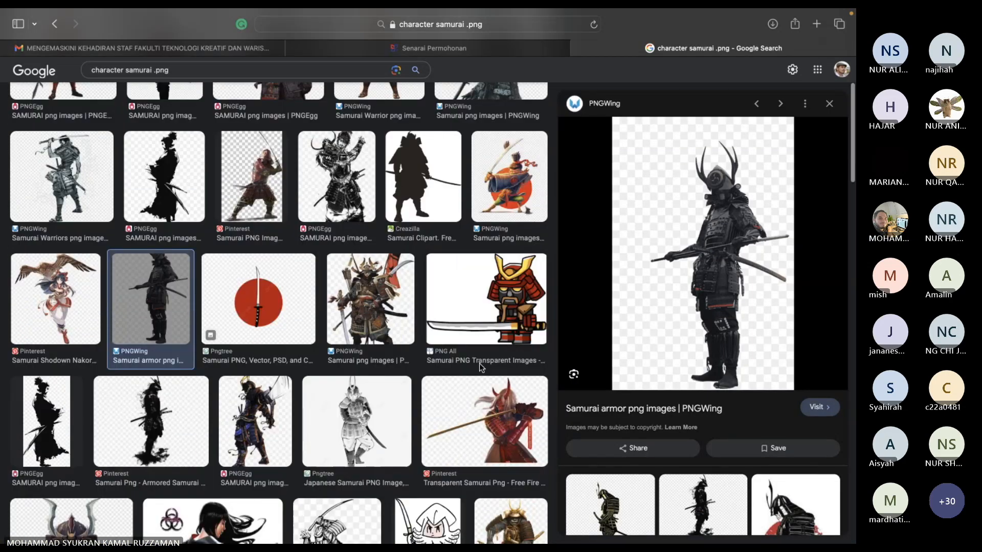
scroll(480, 364, "down", 1)
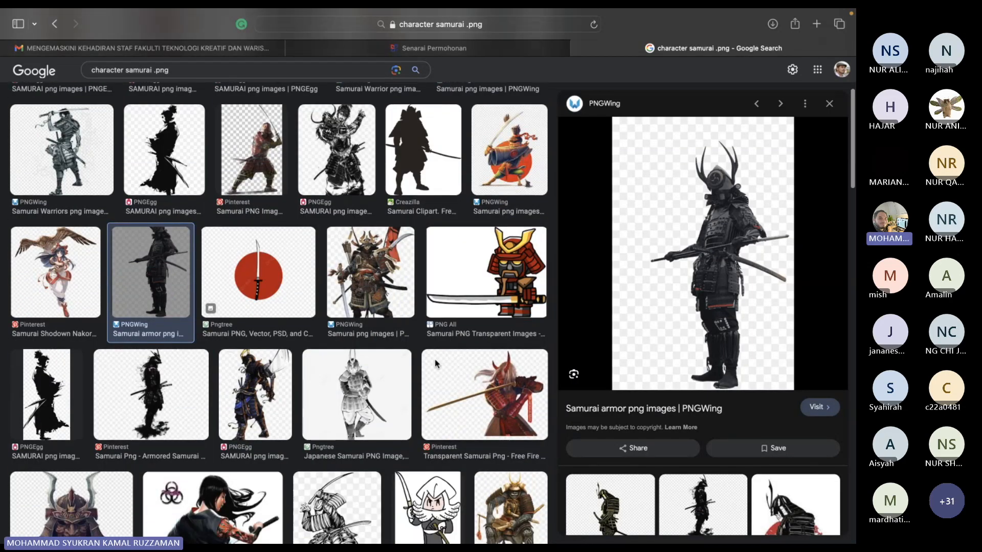
scroll(435, 359, "down", 4)
left_click(235, 424)
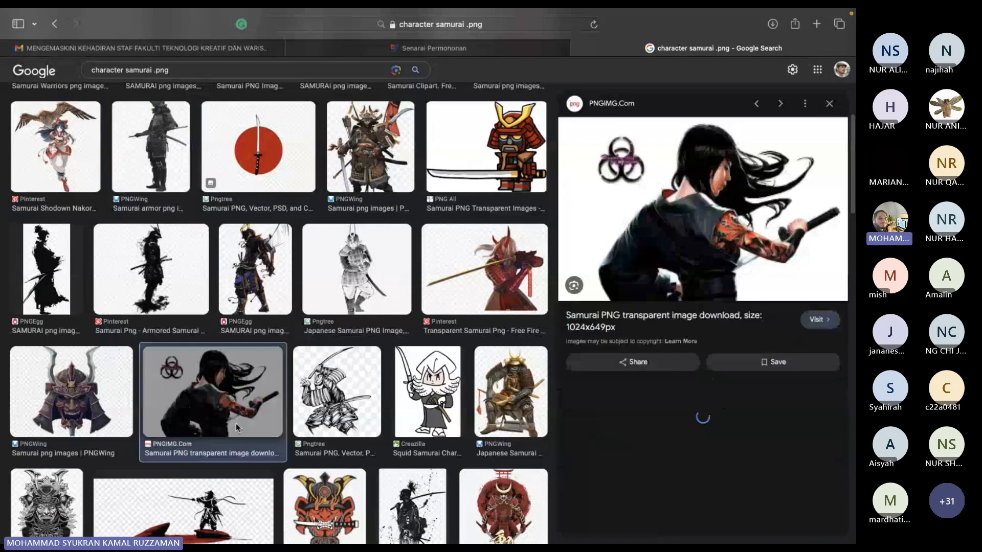
right_click(745, 246)
left_click(665, 399)
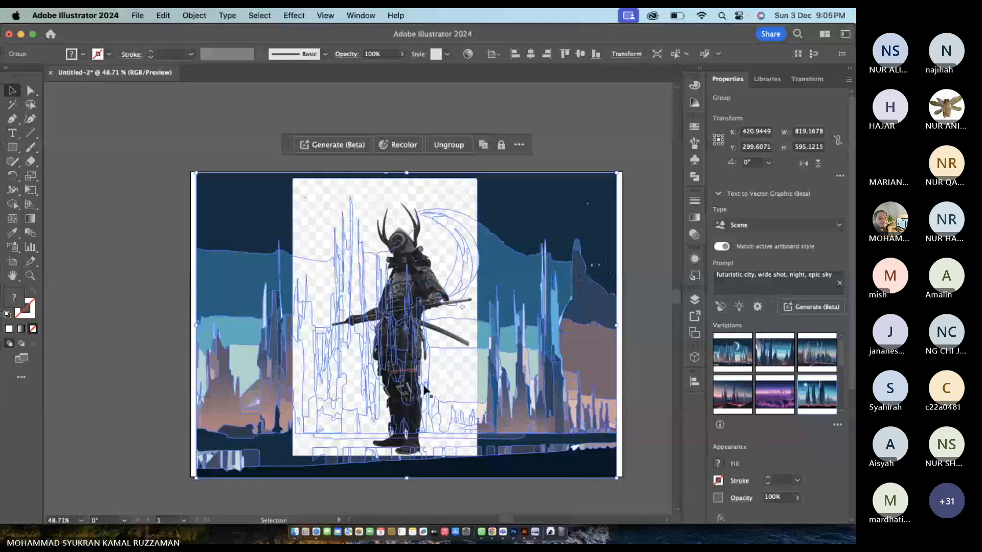
- Return to Illustrator and delete the armoured samurai image from the artboard, keeping the city scene in place
left_click_drag(494, 389, 534, 391)
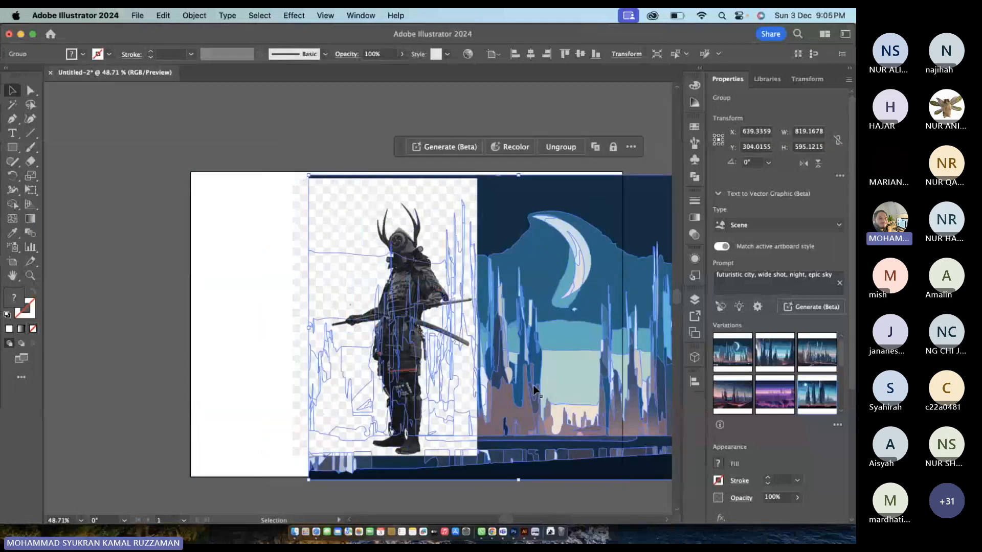
left_click_drag(512, 225, 368, 218)
left_click(355, 210)
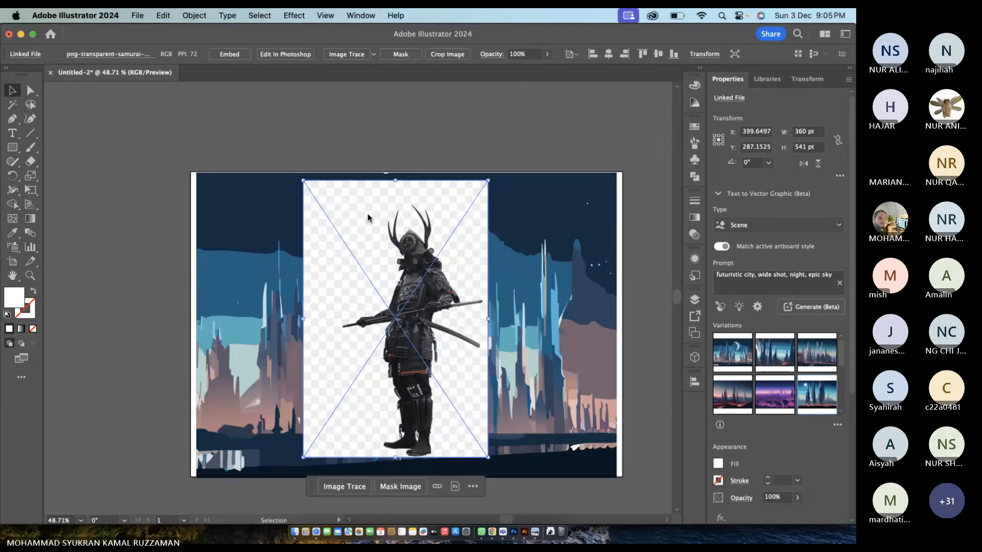
key("Delete")
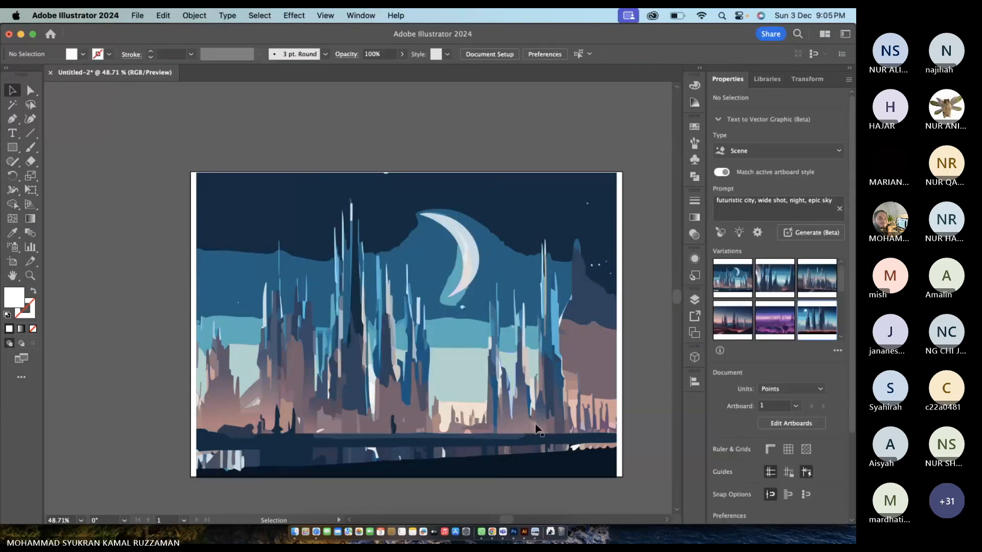
- Place the downloaded PNGIMG samurai woman image over the city scene without rotating it
left_click(553, 534)
mouse_move(566, 456)
left_mouse_down()
mouse_move(440, 389)
mouse_move(401, 317)
left_mouse_up()
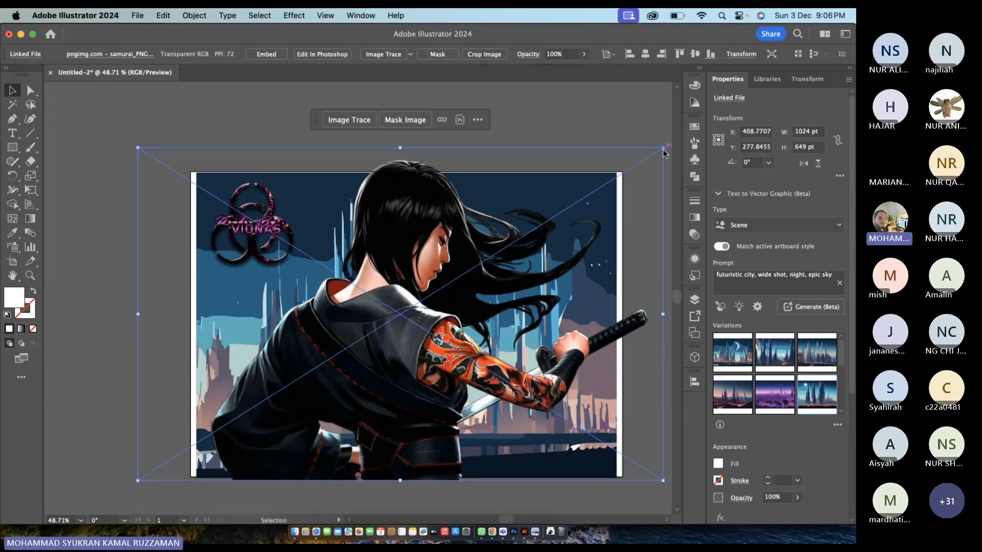
left_click_drag(657, 154, 655, 152)
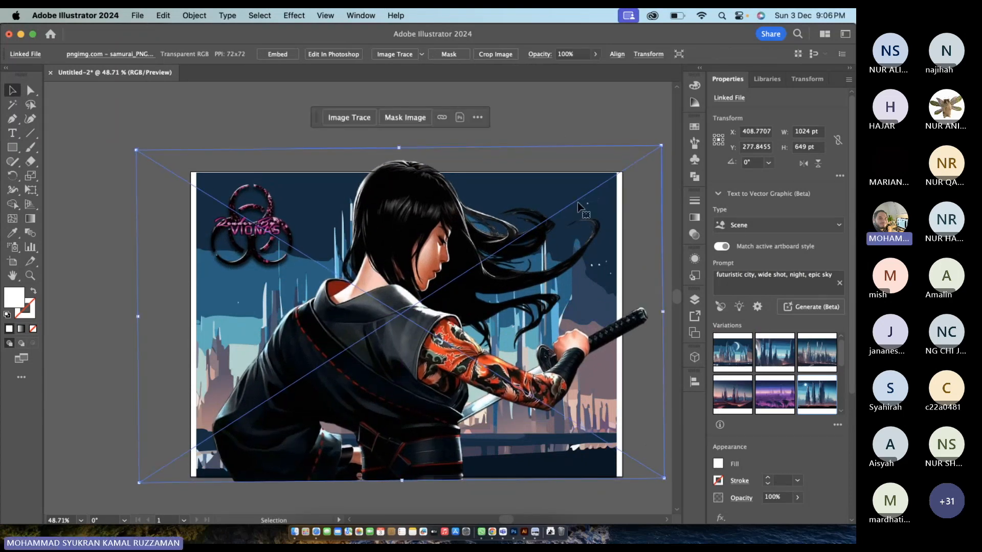
key("super+z")
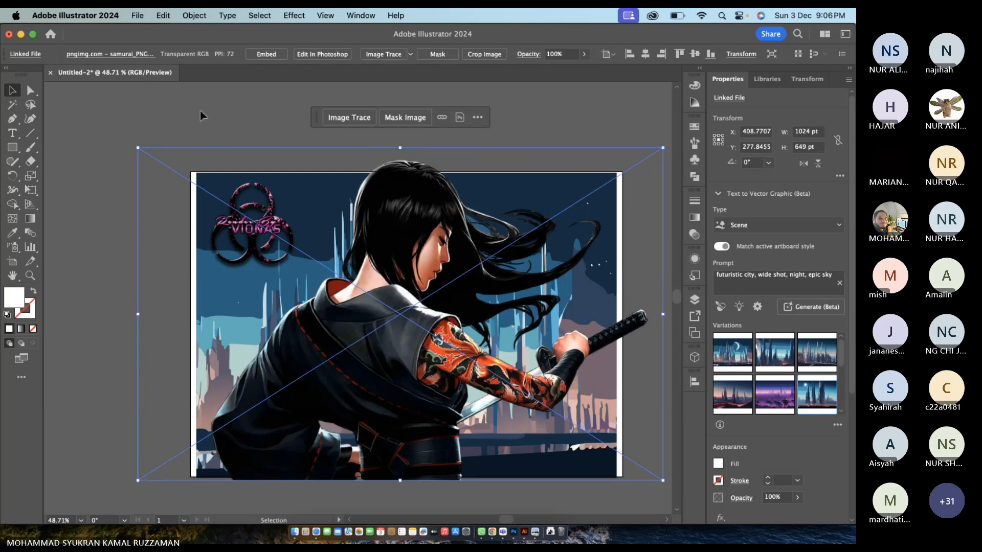
- Scale the samurai woman image down to about 785 × 489 pt and position it along the lower middle of the city scene
mouse_move(137, 149)
left_mouse_down()
mouse_move(199, 170)
mouse_move(244, 214)
left_mouse_up()
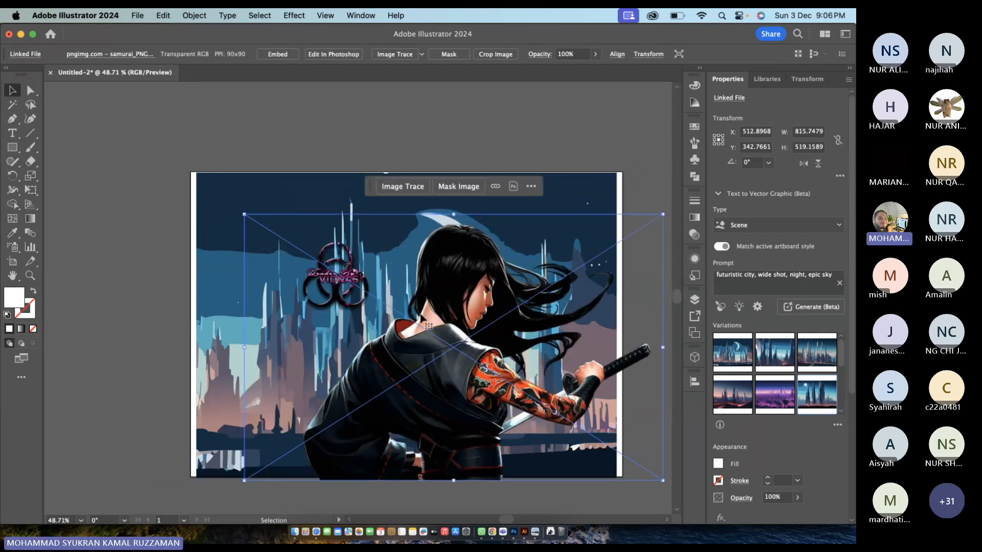
left_click_drag(425, 325, 347, 321)
left_click(125, 315)
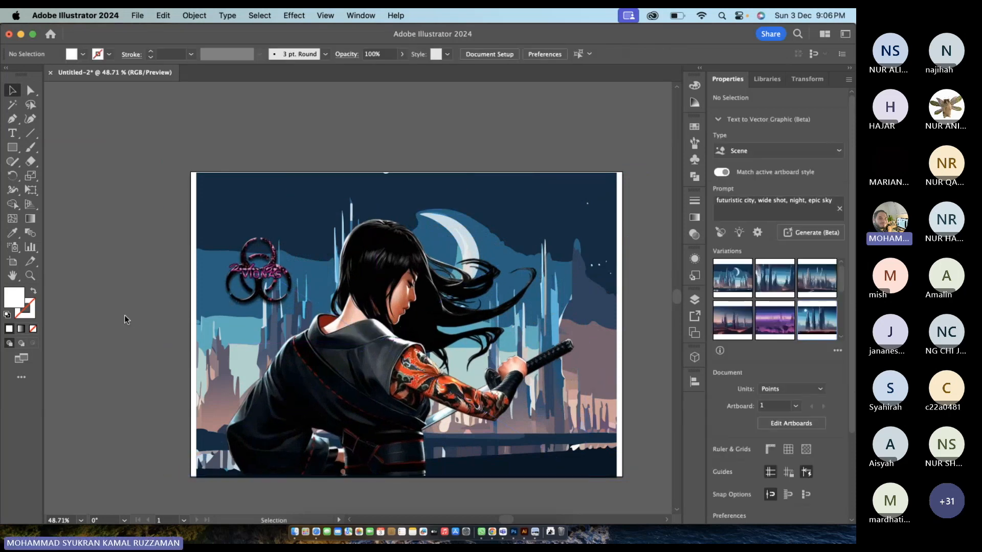
left_click_drag(362, 323, 357, 323)
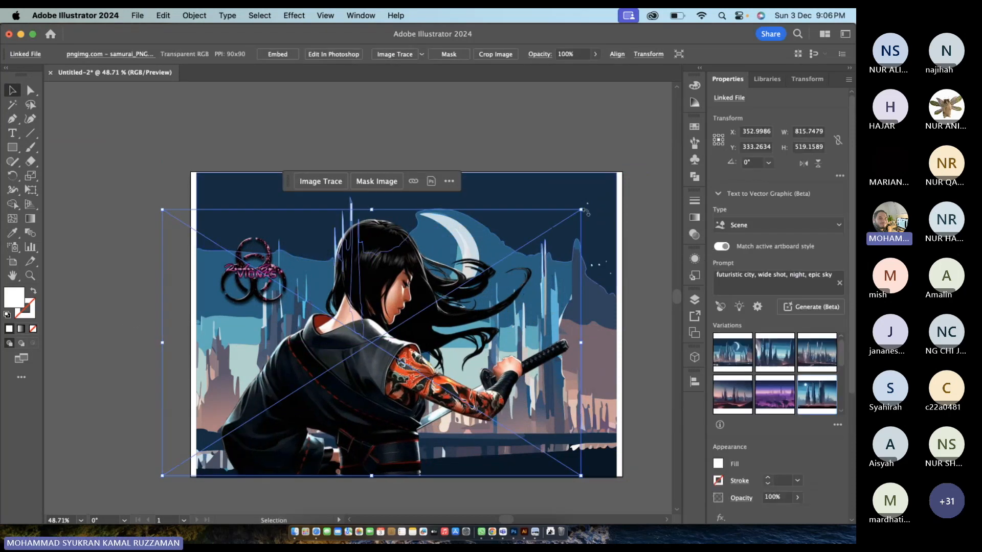
mouse_move(584, 213)
left_mouse_down()
mouse_move(505, 262)
mouse_move(507, 302)
mouse_move(529, 271)
left_mouse_up()
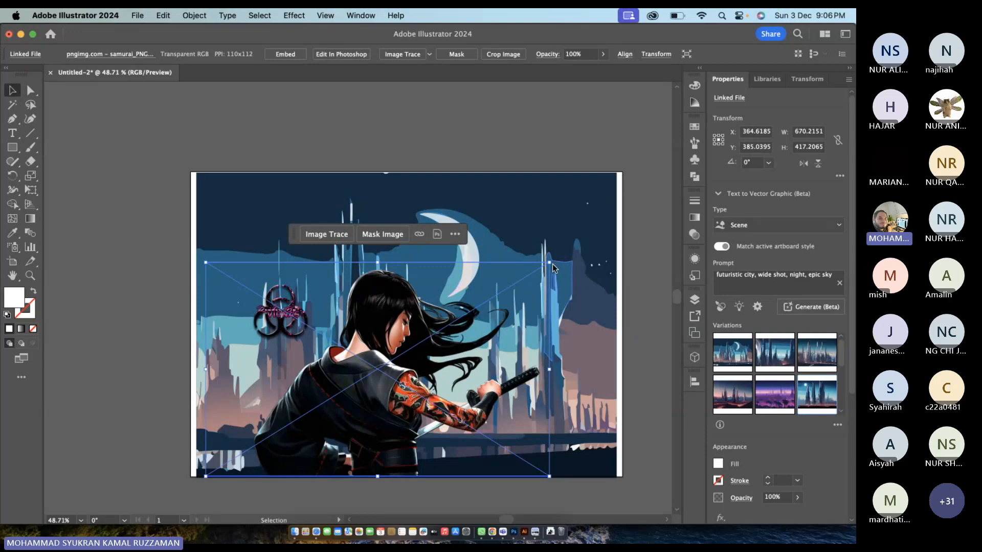
mouse_move(551, 267)
left_mouse_down()
mouse_move(622, 230)
mouse_move(596, 226)
mouse_move(551, 267)
left_mouse_up()
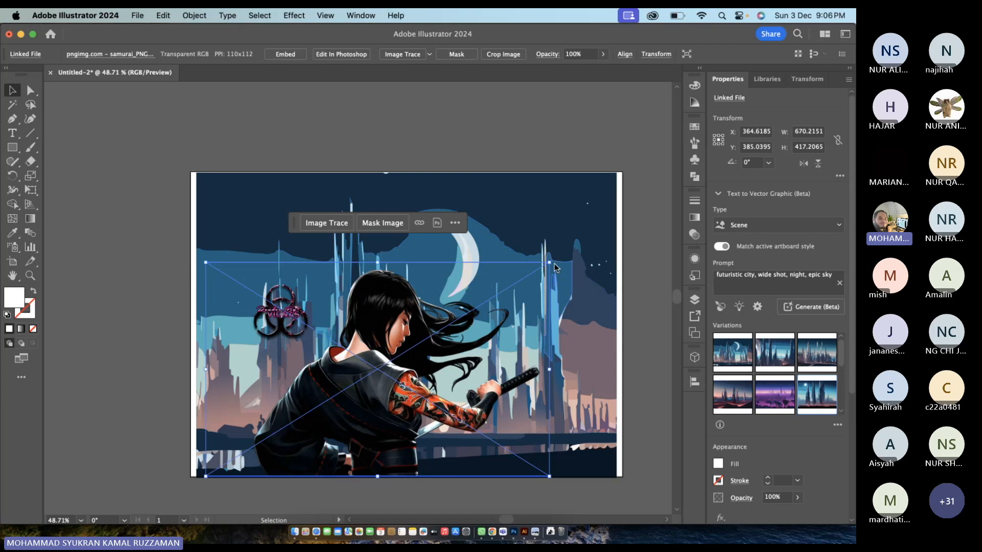
key("shift")
left_click_drag(551, 268, 614, 203)
left_click_drag(430, 351, 408, 348)
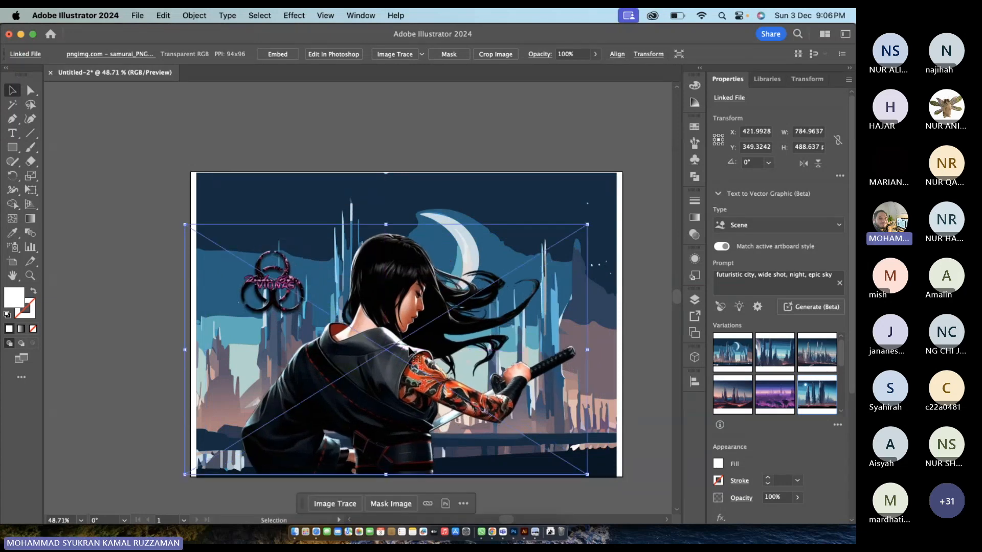
left_click(170, 347)
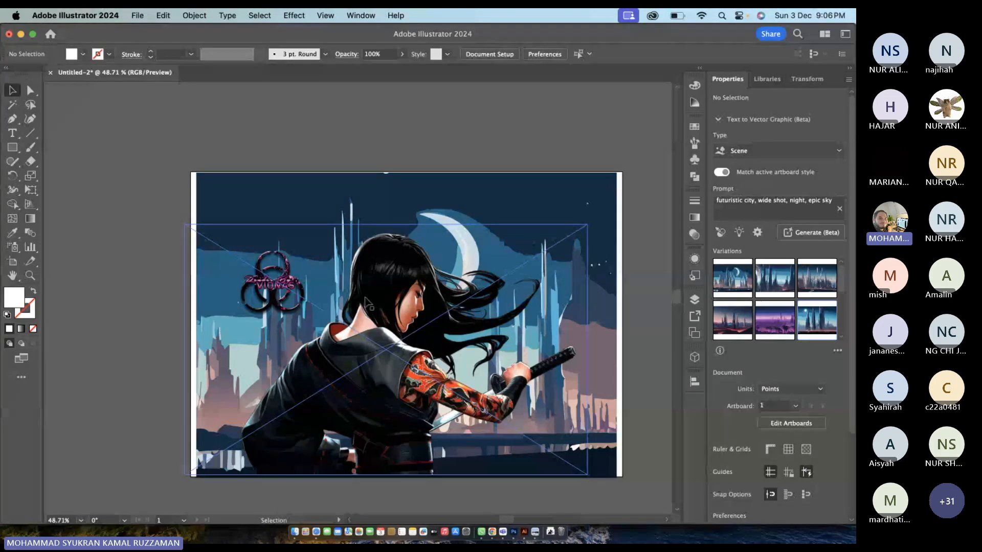
- Move the samurai woman image leftward so it sits partly off the city scene, and select the scene
left_click(398, 304)
left_click_drag(411, 328, 269, 329)
left_click(416, 188)
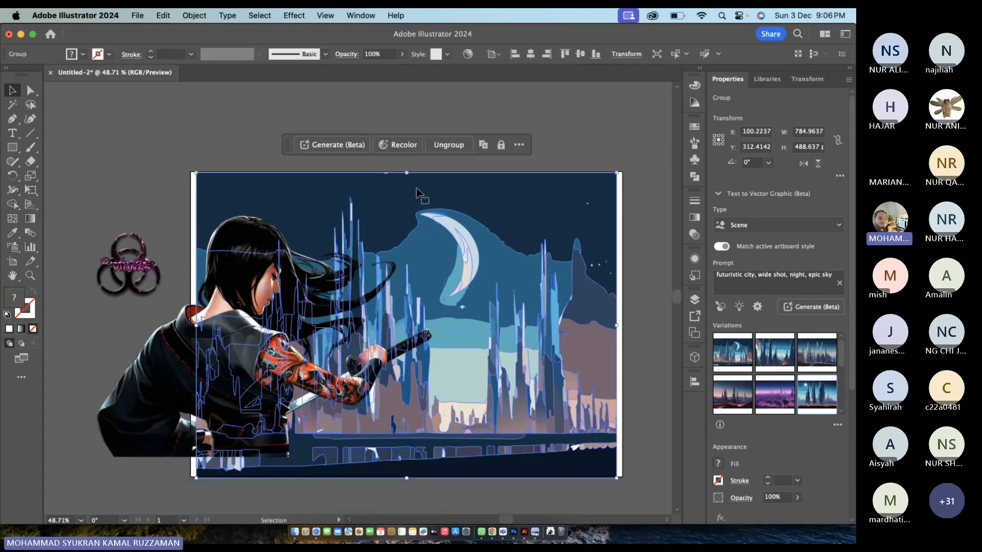
key("Delete")
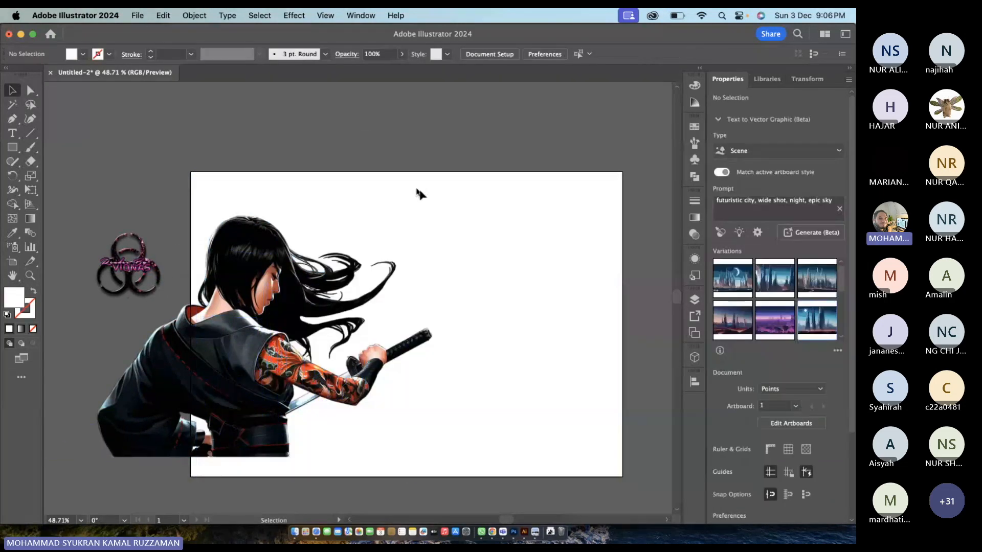
key("a")
key("super+z")
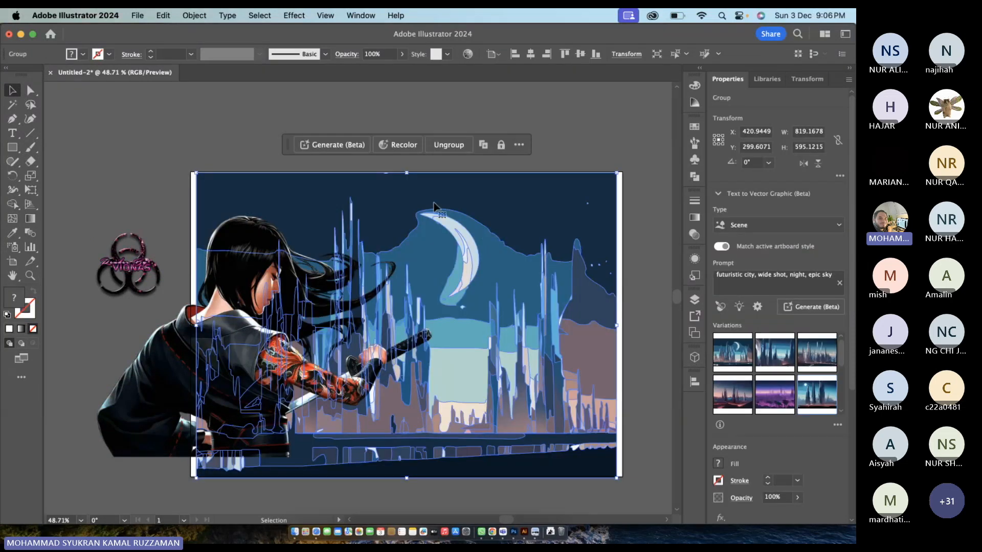
- Pick the samurai woman image as the style reference and regenerate the "futuristic city, wide shot, night, epic sky" scene
left_click(720, 307)
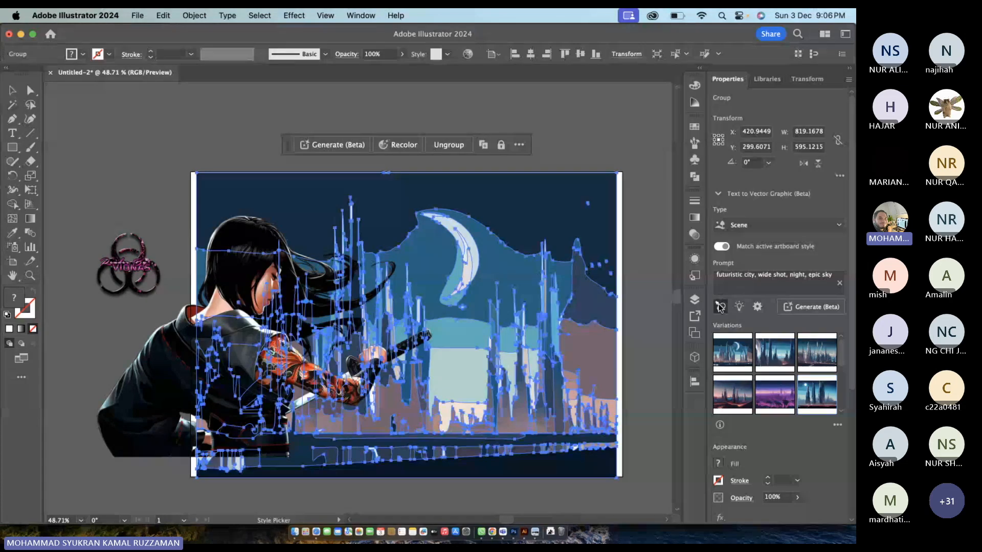
left_click(147, 384)
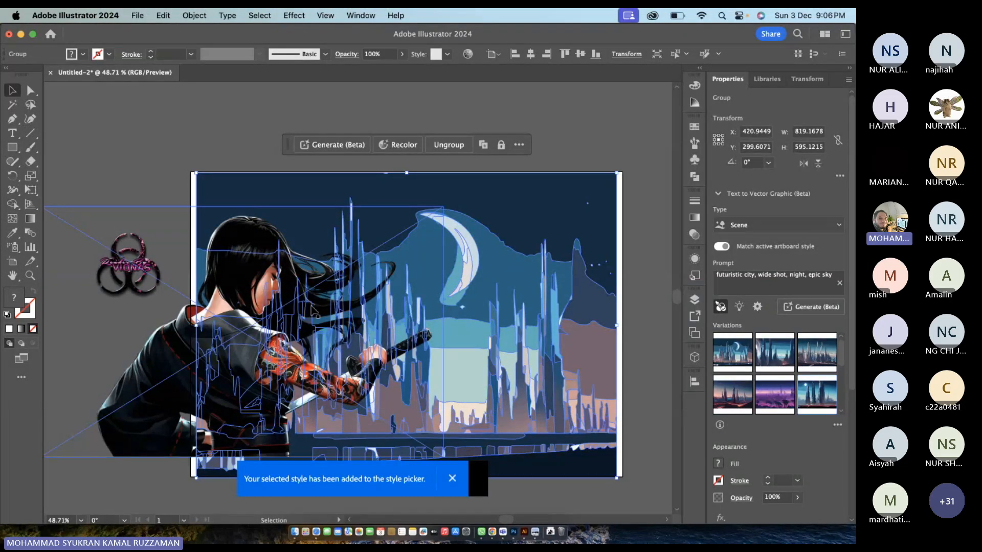
left_click(808, 307)
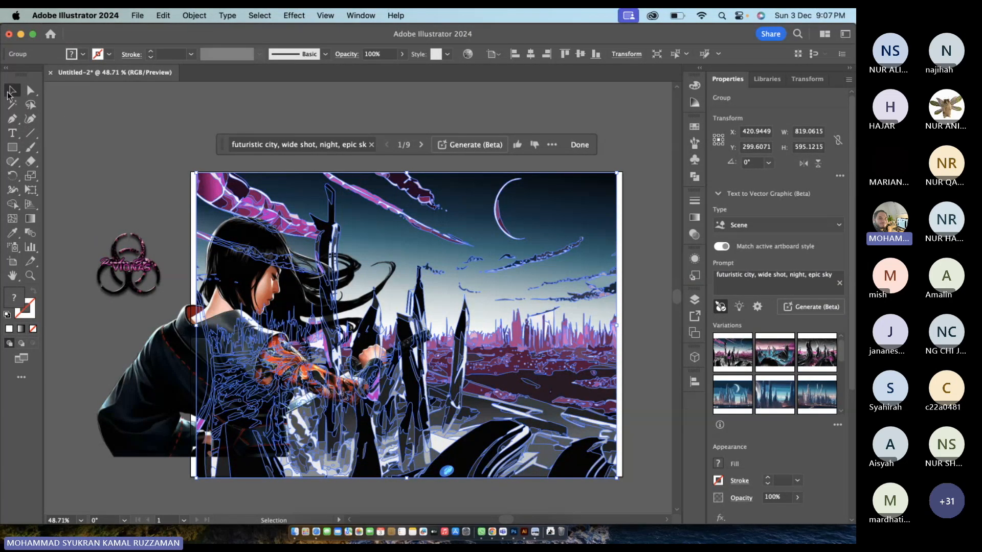
- Move the samurai woman image back over the new city scene and enlarge the scene to about 851 × 618 pt
left_click(108, 173)
left_click_drag(192, 398, 339, 408)
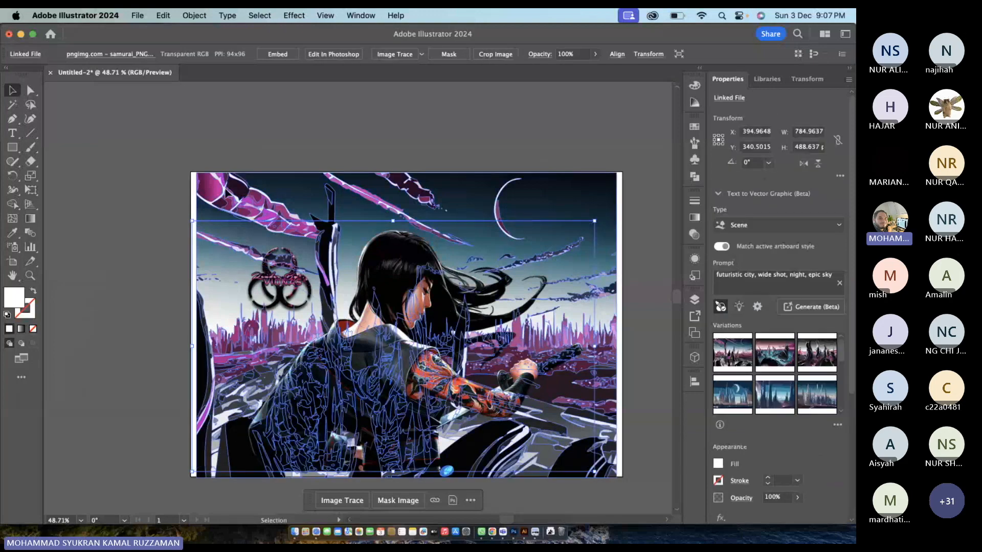
left_click_drag(226, 191, 217, 193)
left_click_drag(605, 174, 623, 146)
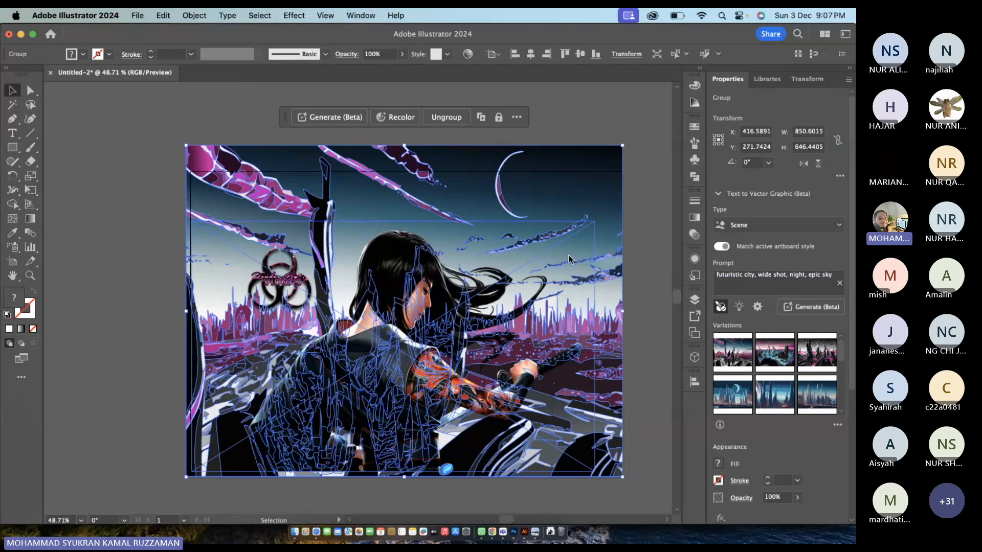
key("super+z")
left_click_drag(598, 159, 624, 160)
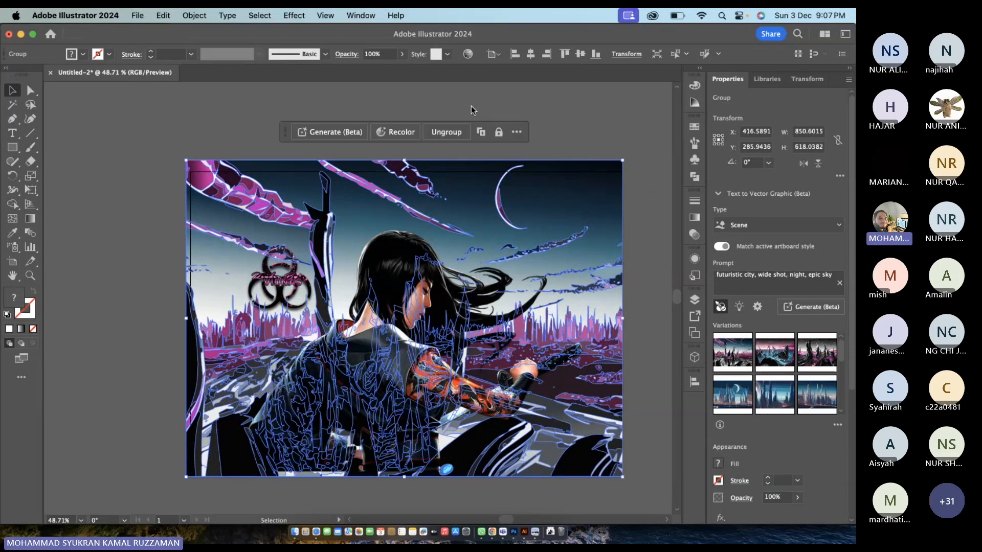
- Shift the samurai woman image slightly right and down to the scene's lower edge, at about X 418, Y 354 pt
left_click(459, 124)
left_click(387, 344)
left_click(362, 102)
left_click(577, 224)
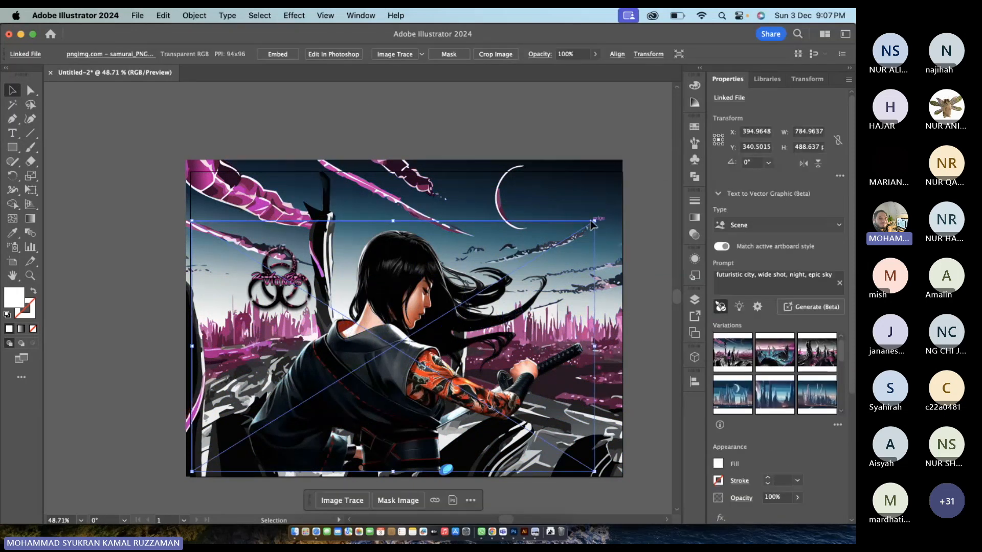
left_click_drag(590, 224, 603, 230)
left_click(343, 153)
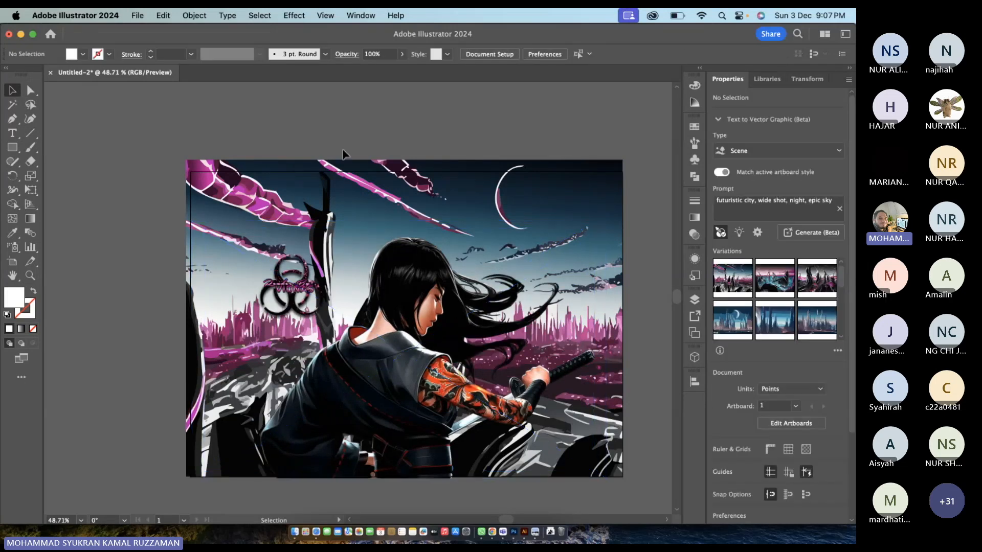
left_click(389, 364)
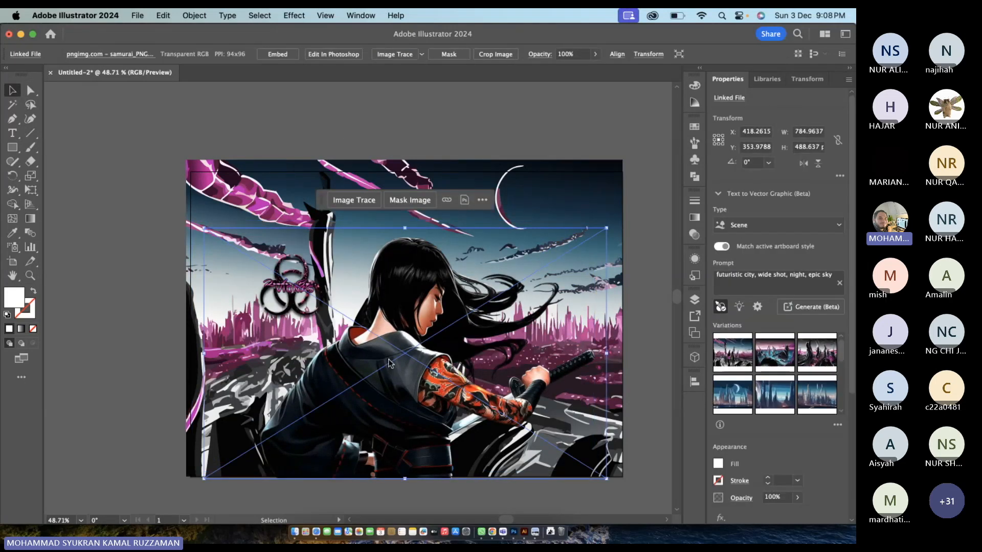
left_click(325, 144)
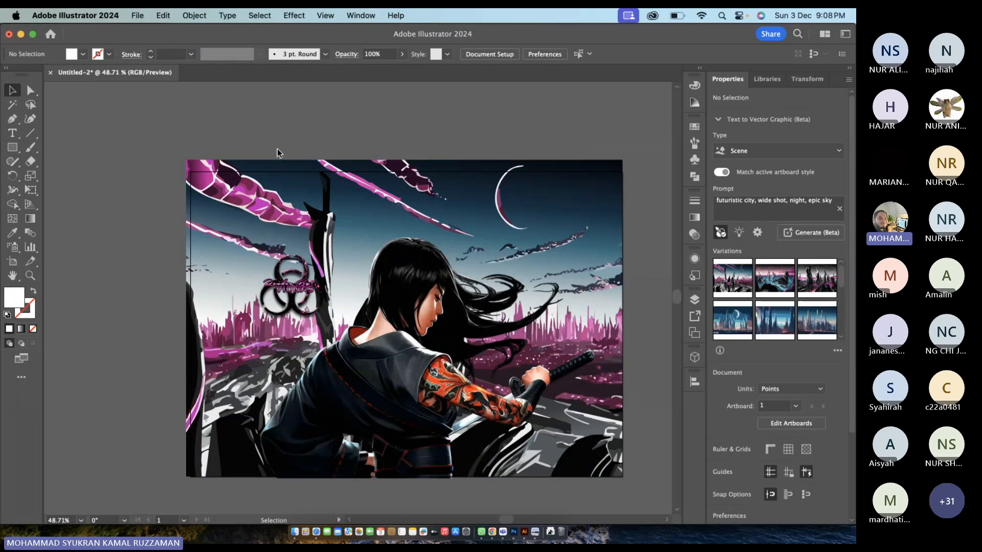
- Apply a Gaussian Blur with a radius of 2.0644 pixels to the generated city scene
left_click(347, 205)
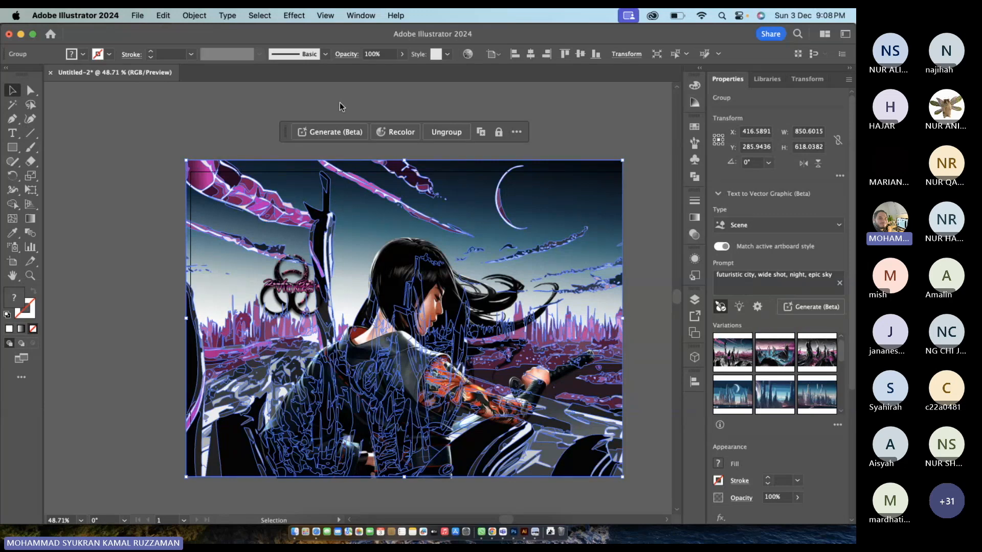
left_click(131, 281)
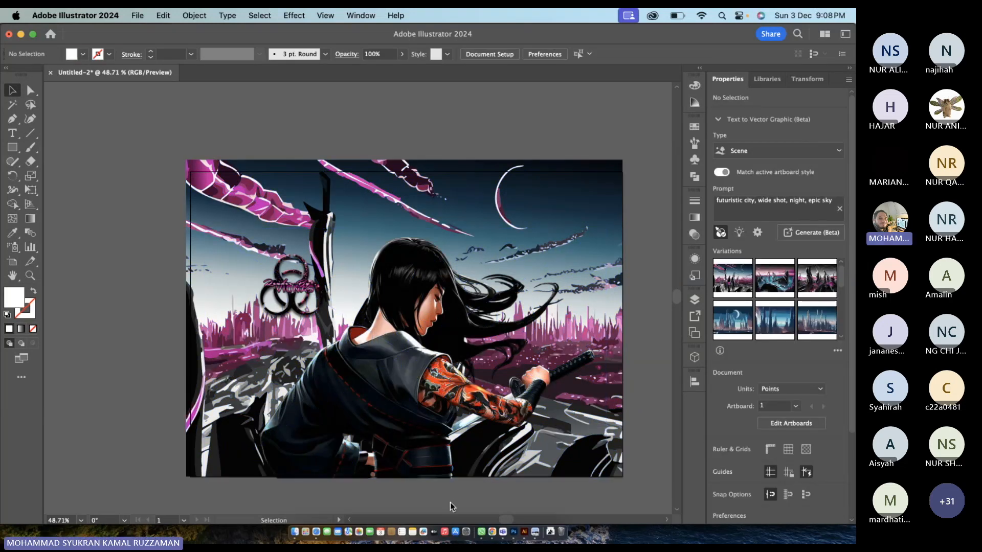
left_click(217, 203)
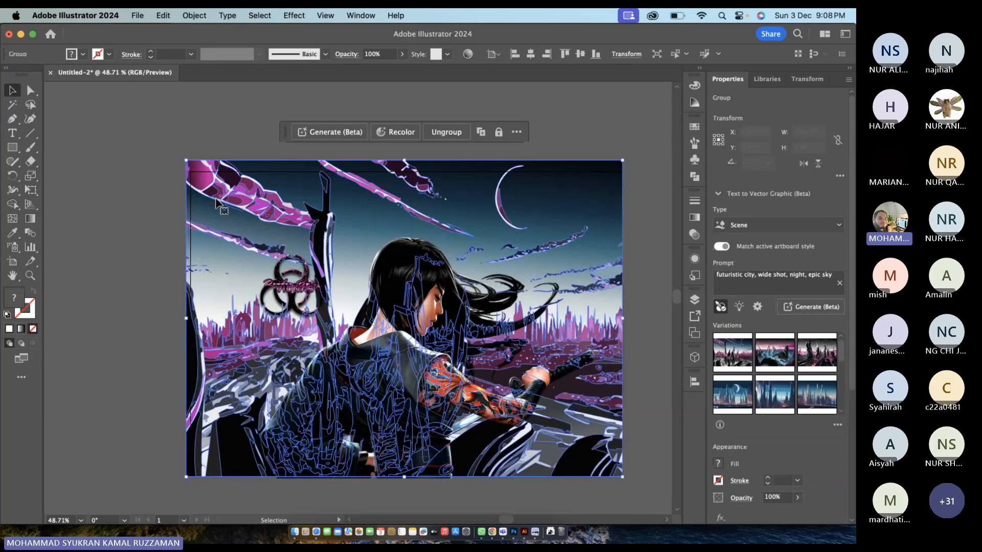
left_click(294, 16)
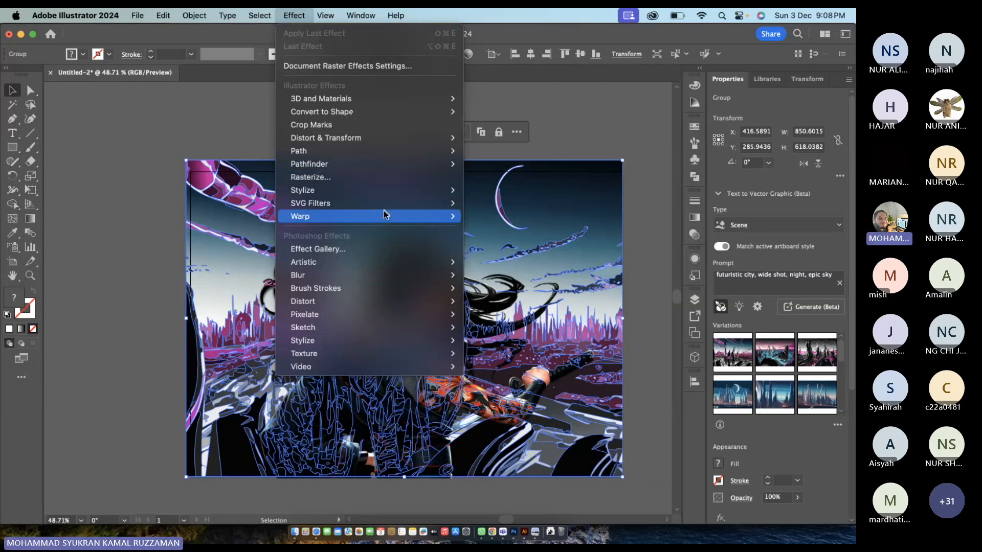
mouse_move(388, 278)
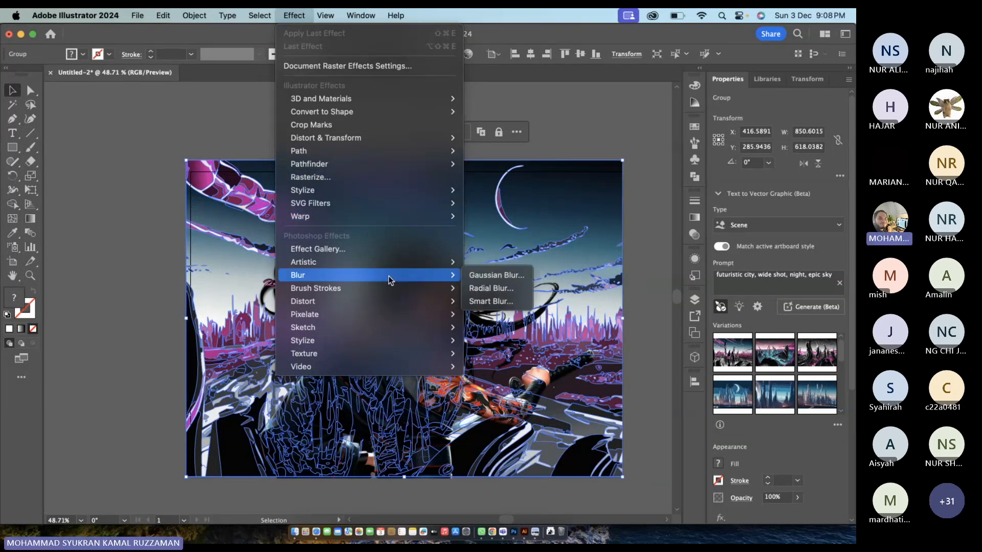
left_click(465, 277)
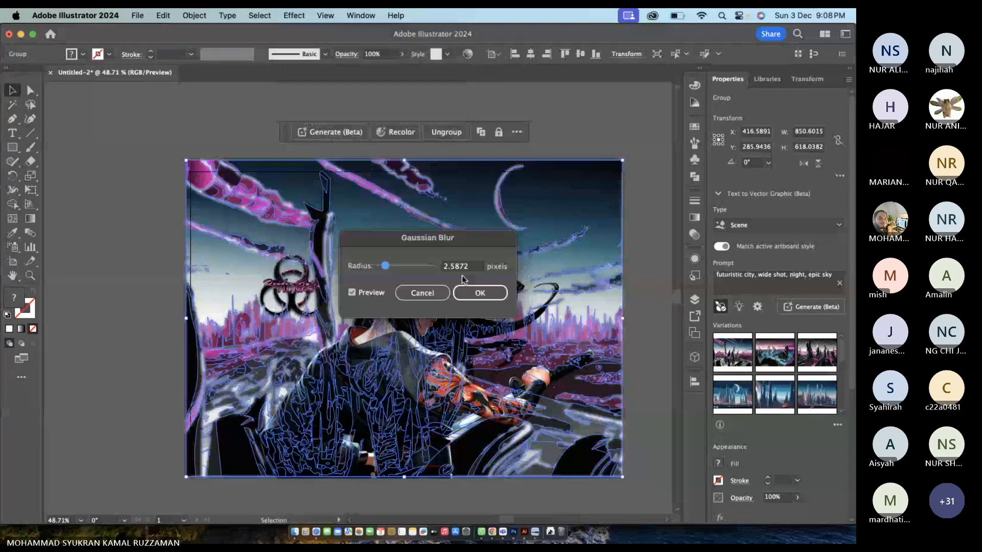
left_click_drag(385, 266, 384, 267)
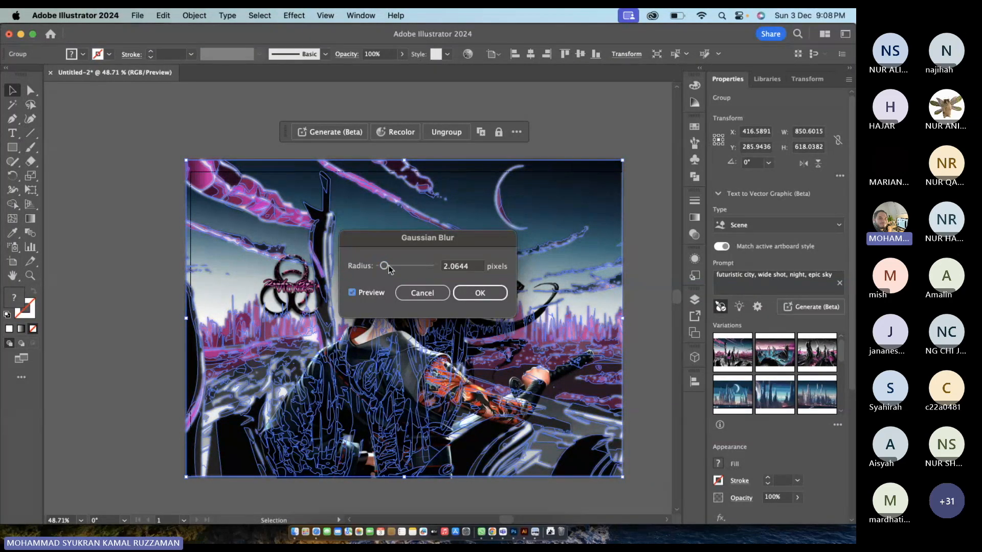
key("Return")
- Enlarge the samurai woman image slightly so she fills more of the blurred city scene
scroll(391, 268, "down", 3)
left_click(143, 229)
scroll(144, 231, "down", 4)
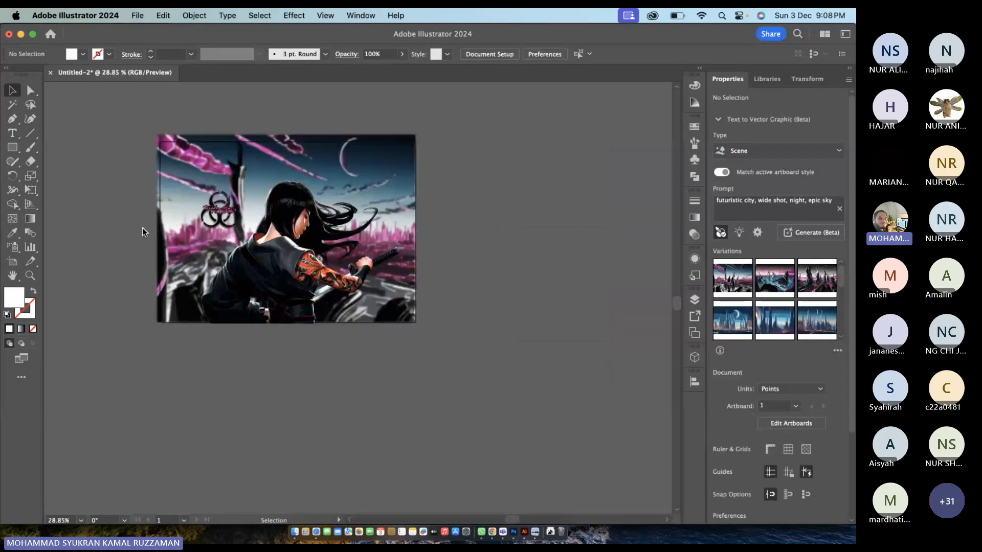
scroll(143, 230, "up", 5)
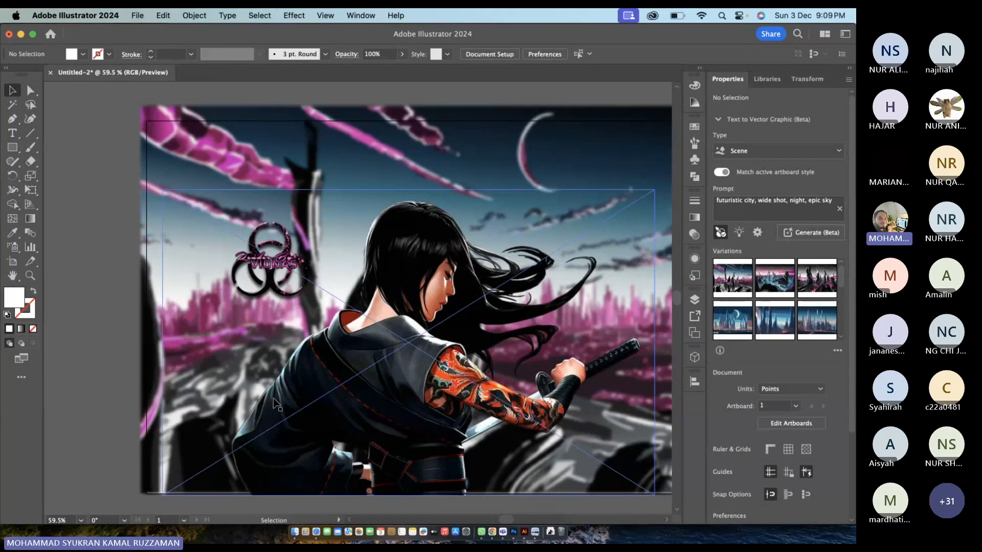
left_click(380, 374)
scroll(511, 256, "right", 3)
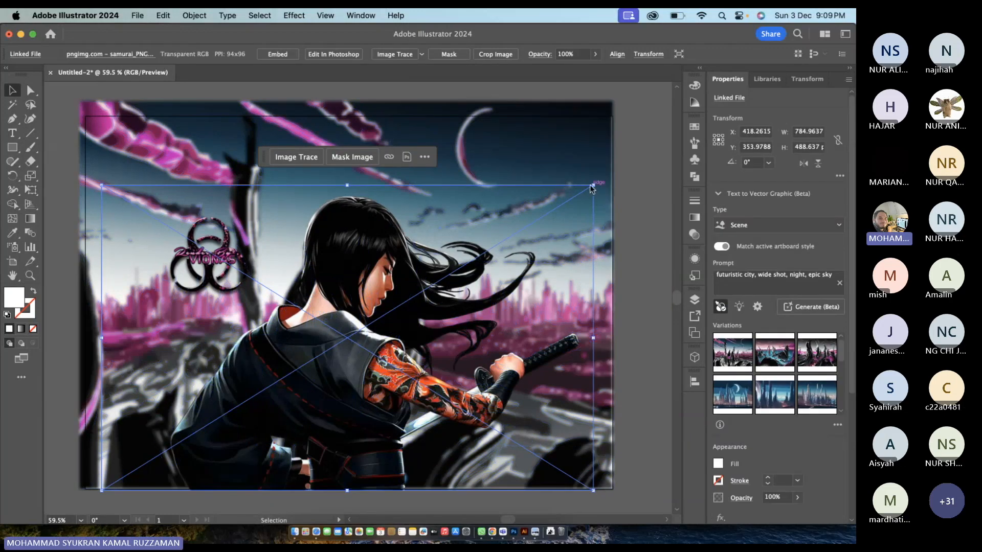
scroll(383, 408, "down", 3)
left_click(422, 503)
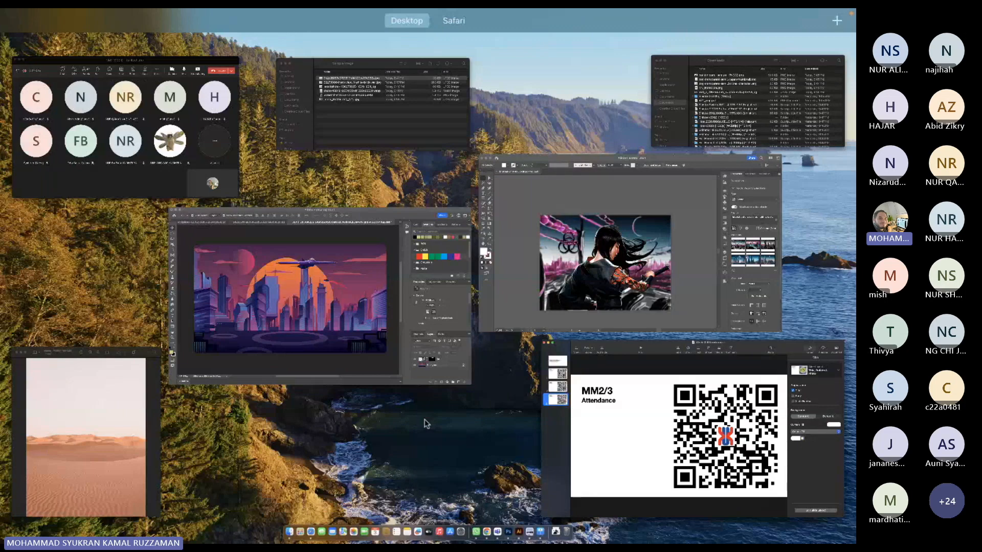
- Switch to Microsoft Teams to open the meeting chat, and minimise the Keynote attendance presentation
left_click(216, 163)
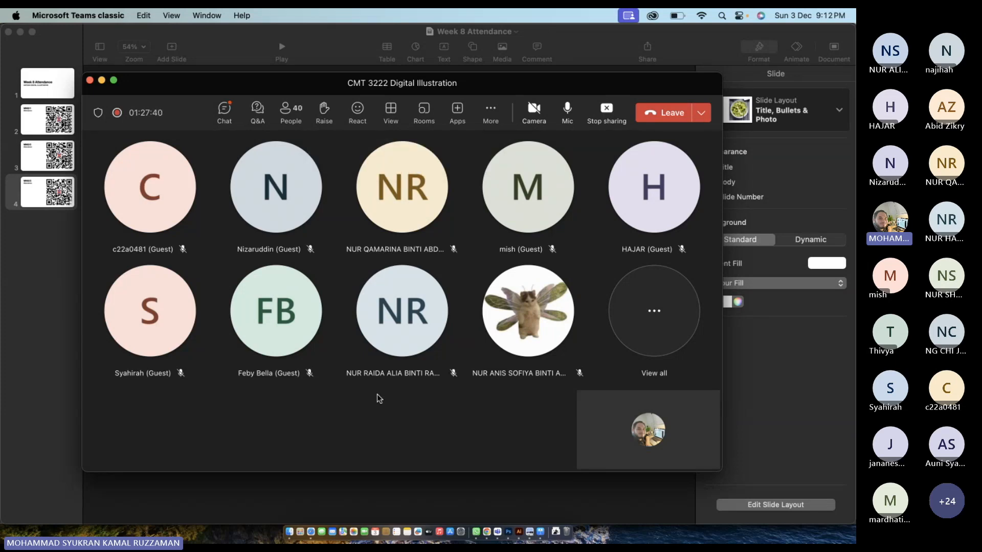
left_click(228, 120)
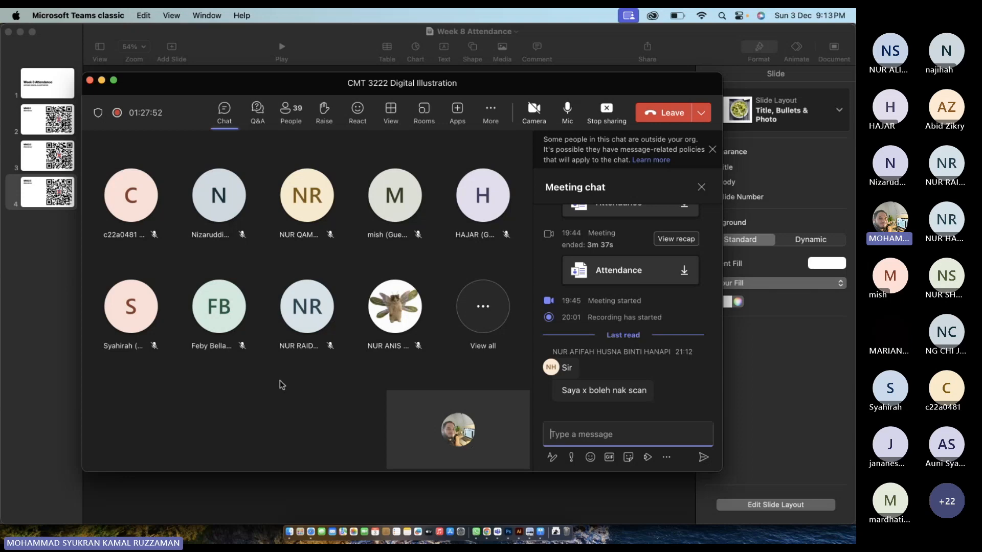
left_click(69, 359)
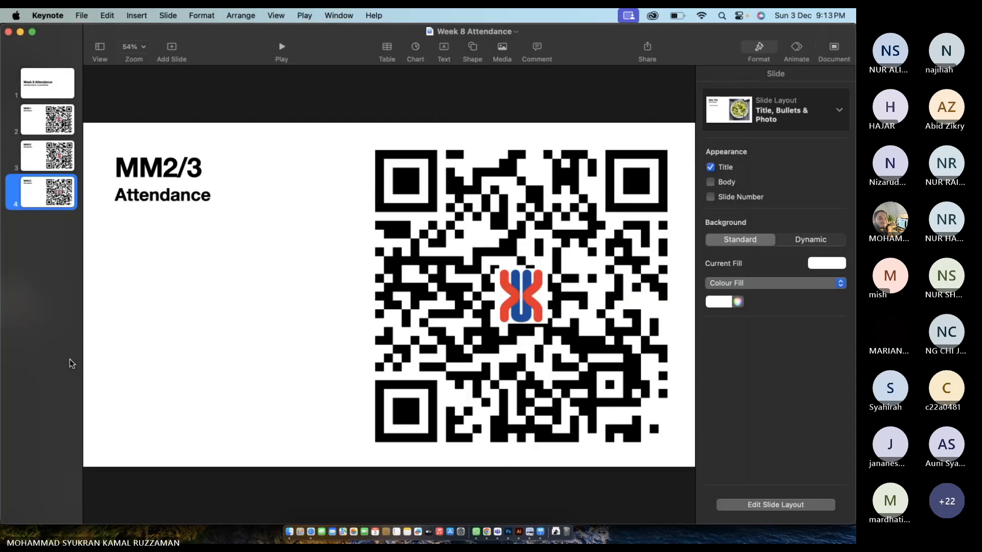
left_click(19, 32)
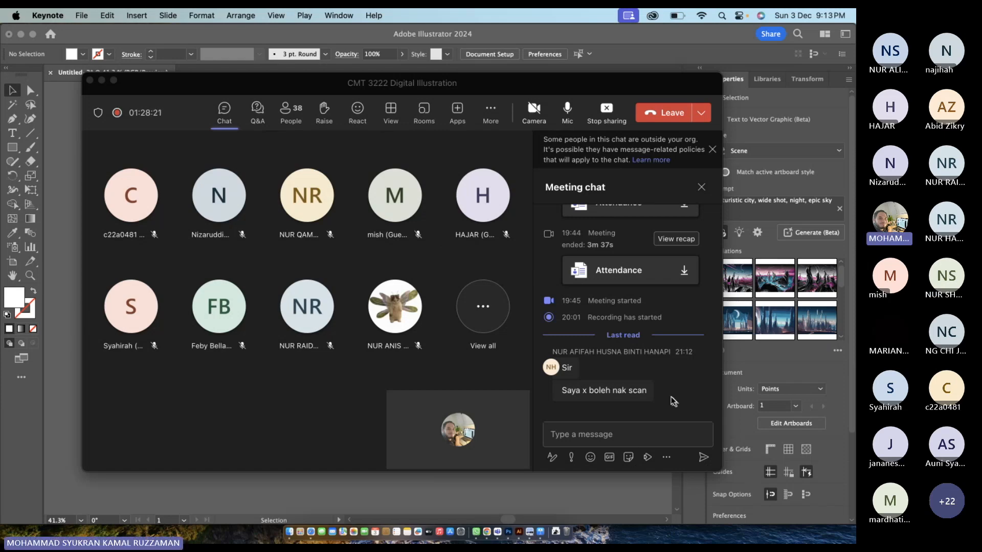
left_click(493, 376)
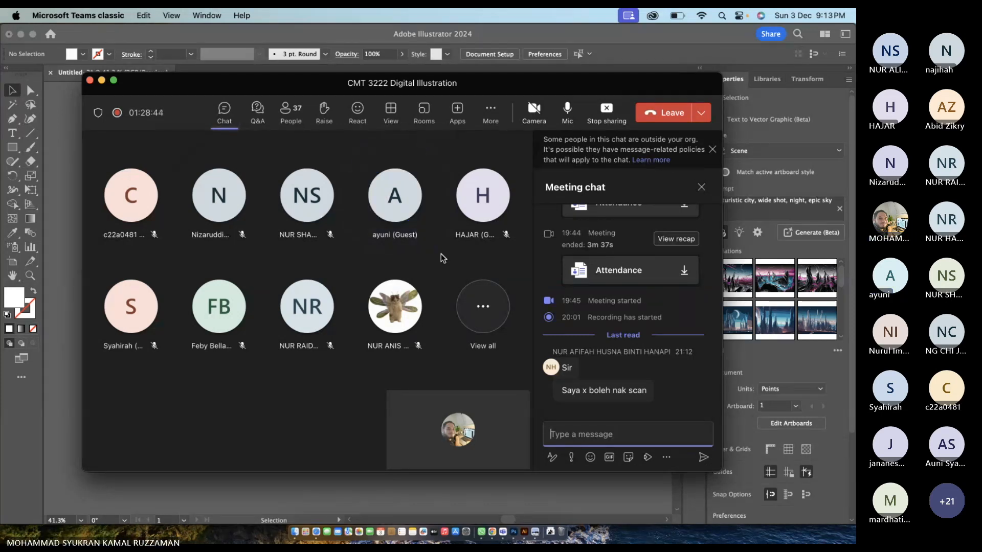
left_click_drag(480, 90, 435, 110)
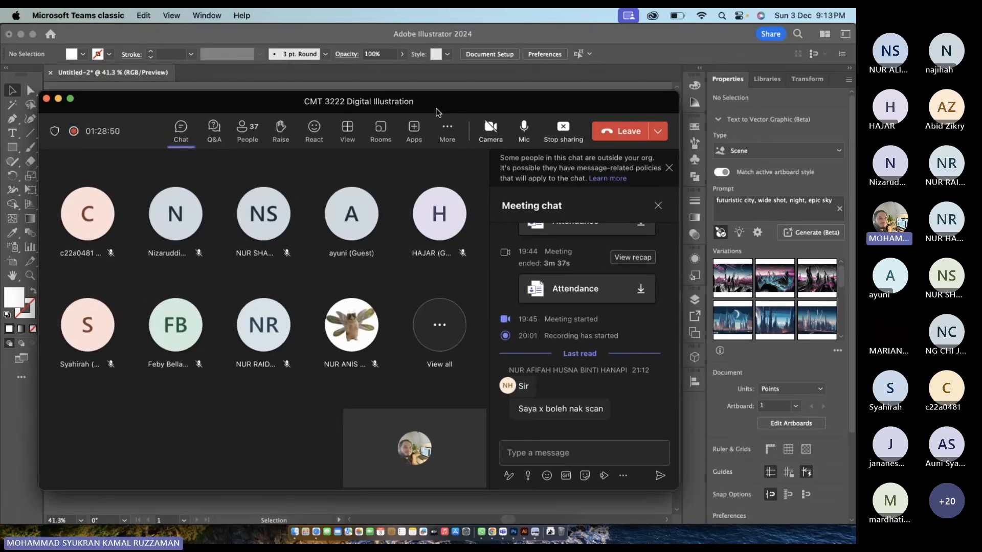
left_click_drag(437, 112, 443, 105)
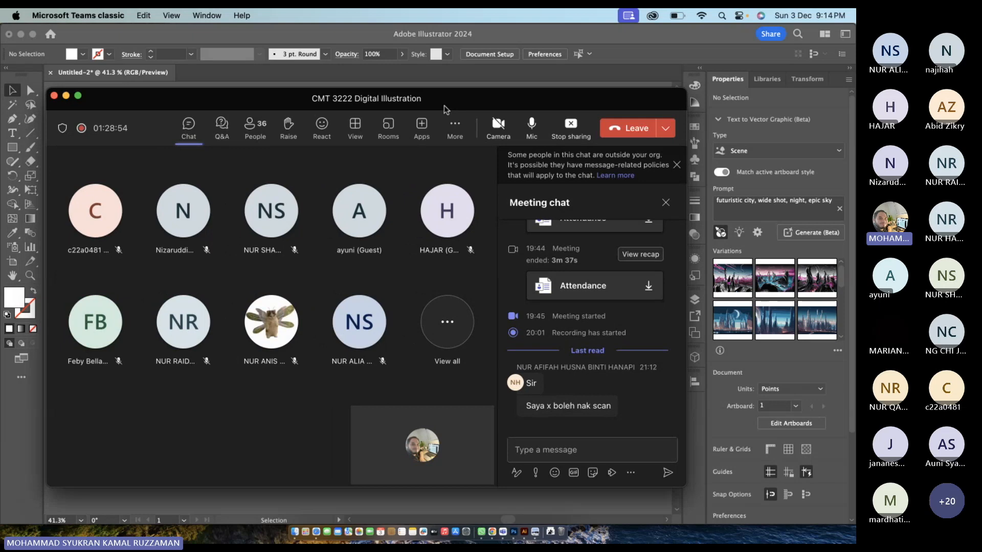
left_click_drag(444, 105, 463, 97)
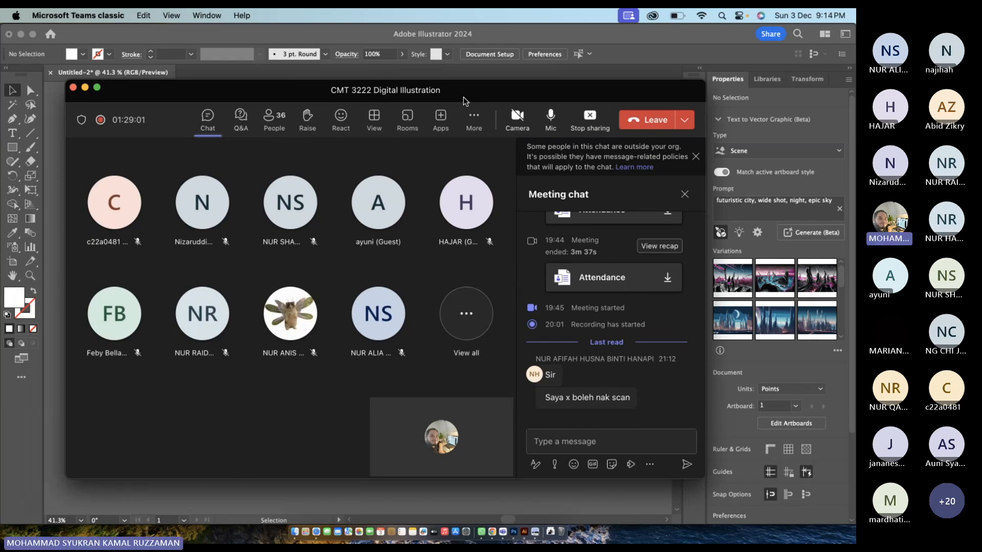
left_click_drag(463, 97, 466, 94)
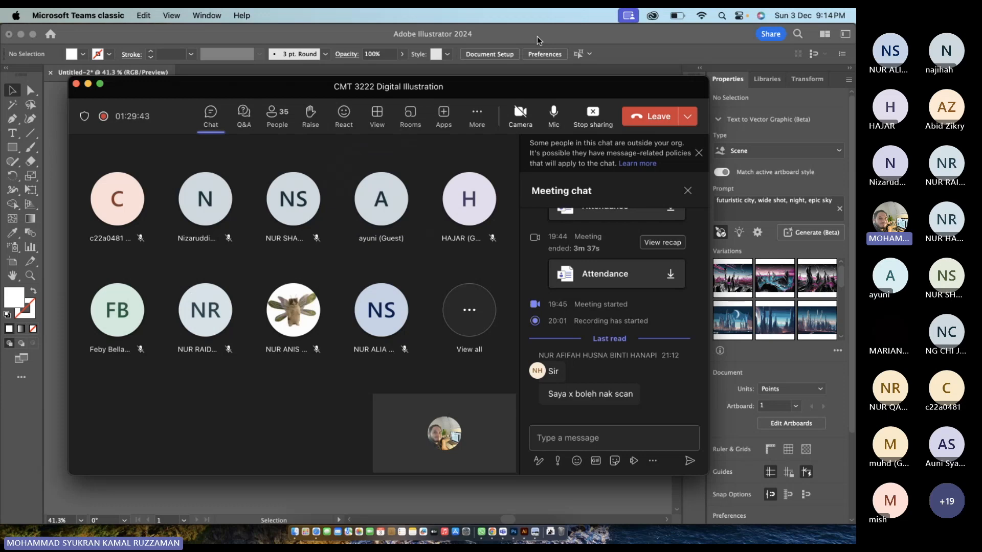
- Switch back to the samurai city artwork in Illustrator and leave nothing selected
left_click(296, 38)
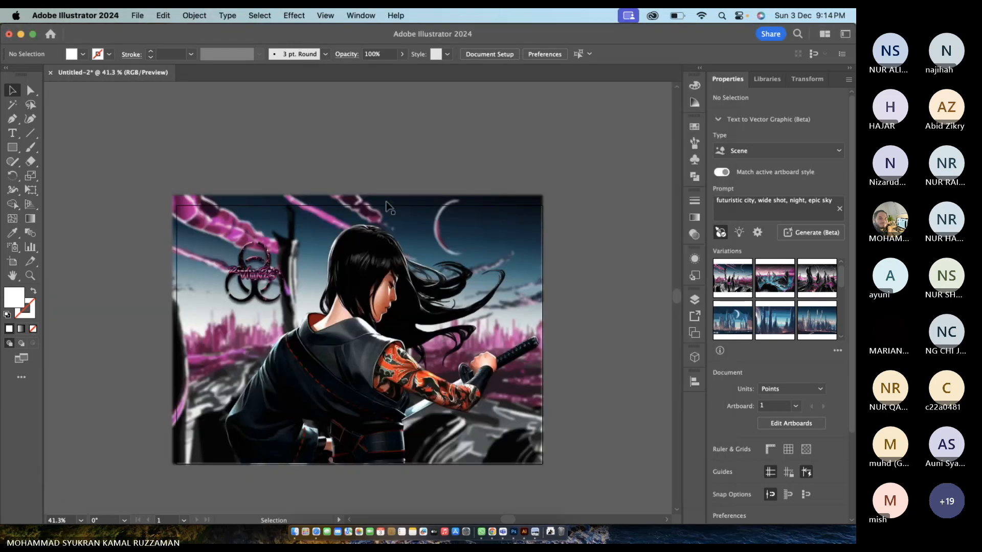
right_click(94, 329)
left_click(101, 234)
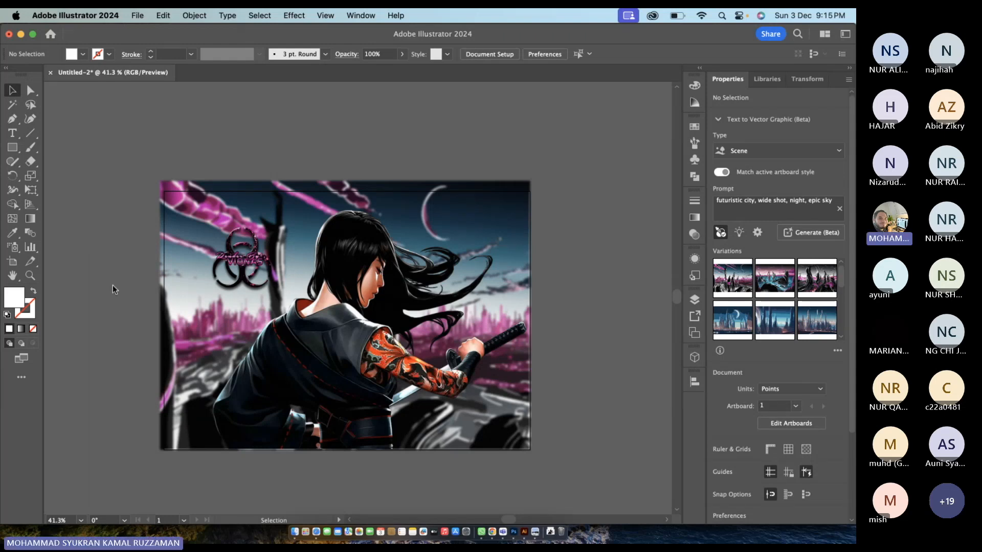
scroll(113, 284, "down", 1)
scroll(112, 284, "right", 1)
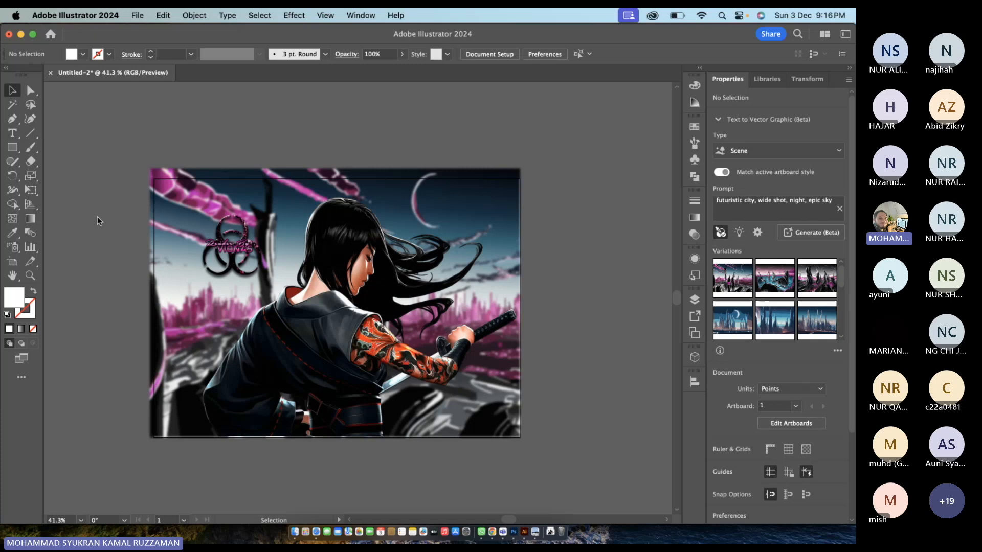
scroll(97, 216, "down", 1)
scroll(97, 216, "left", 2)
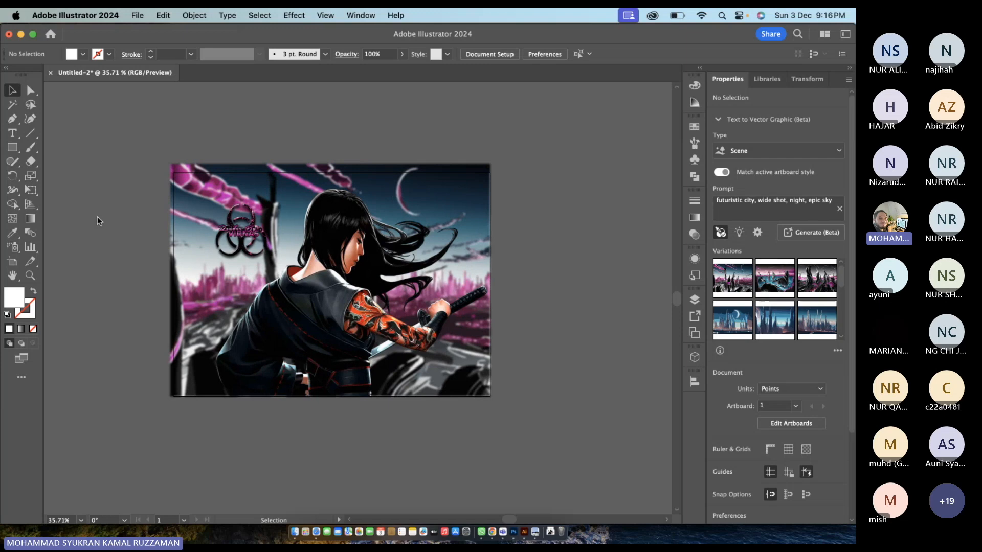
scroll(97, 216, "up", 2)
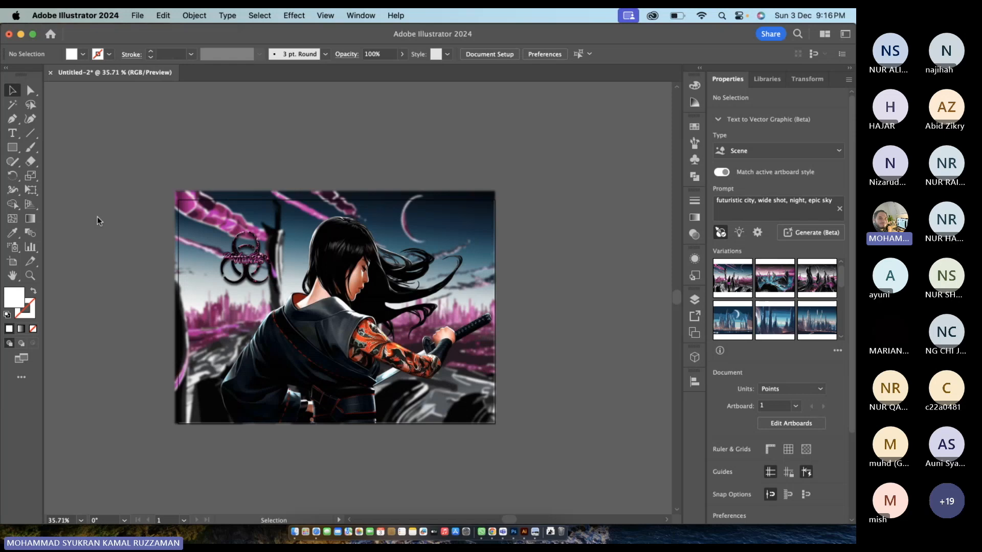
- Switch to the Microsoft Teams meeting window and mute the microphone
key("ctrl+Up")
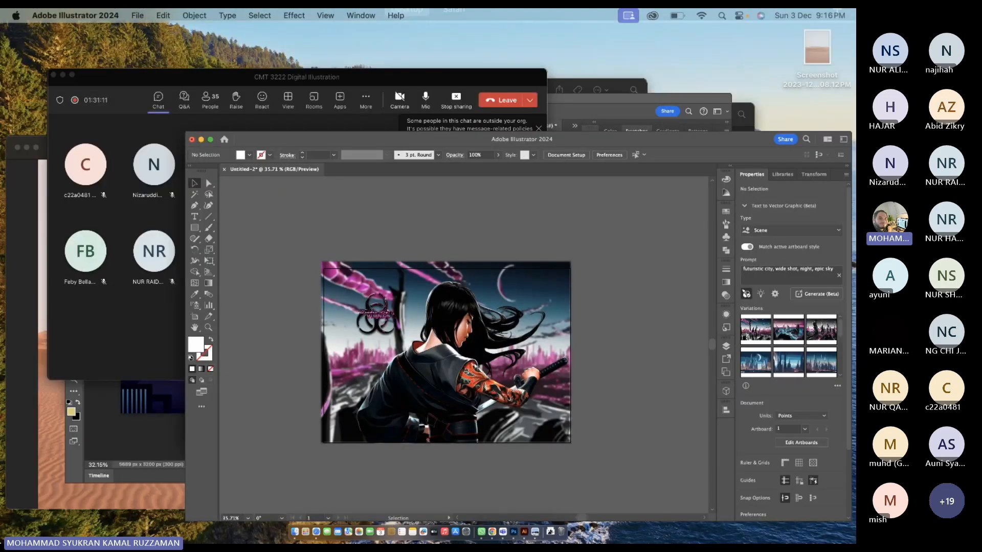
left_click(90, 160)
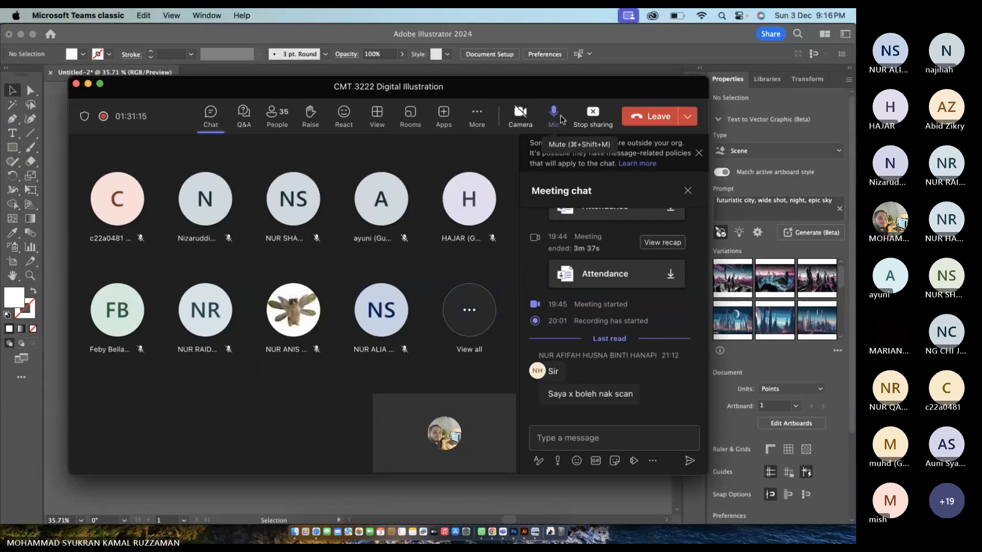
left_click(557, 115)
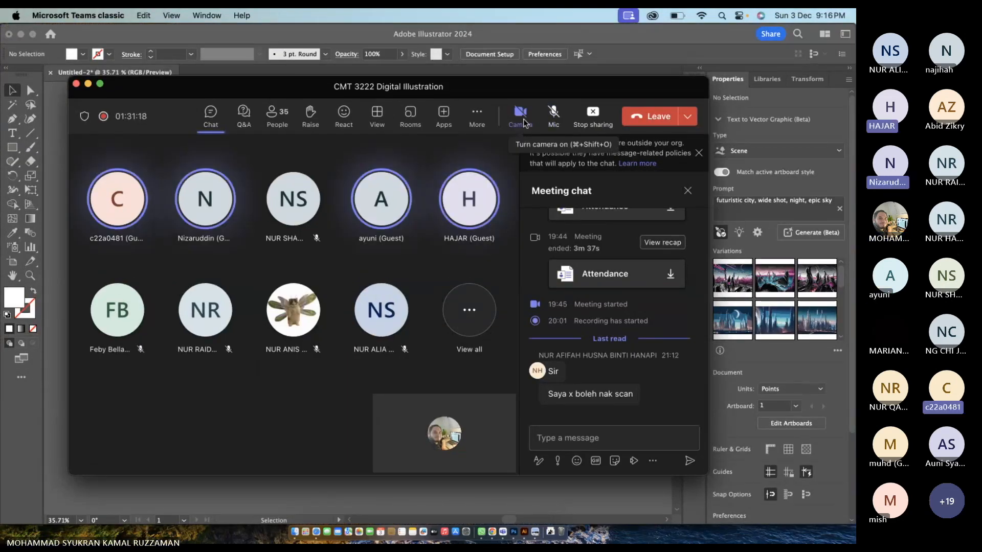
- Open the private camera preview and dismiss it without turning on video, and unmute the microphone
left_click(525, 122)
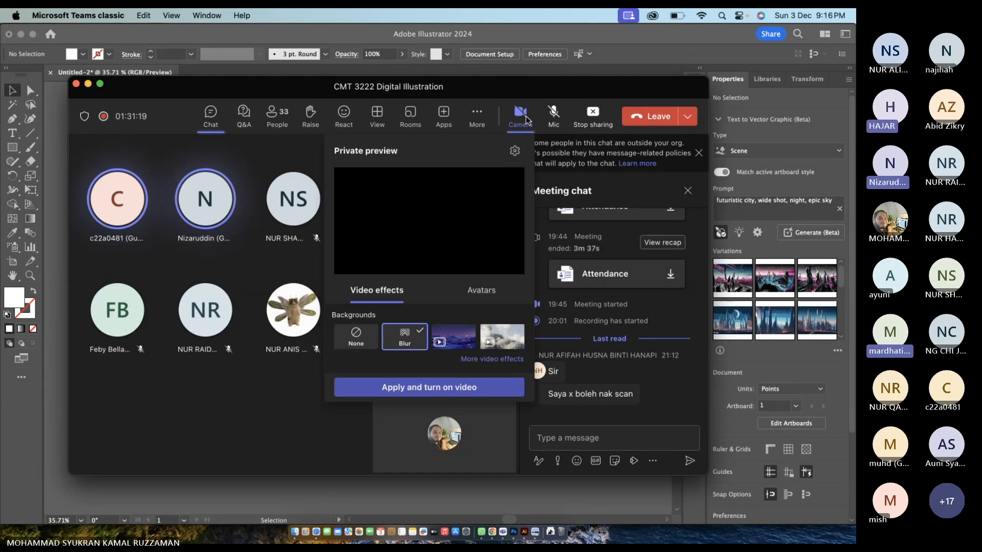
left_click(522, 116)
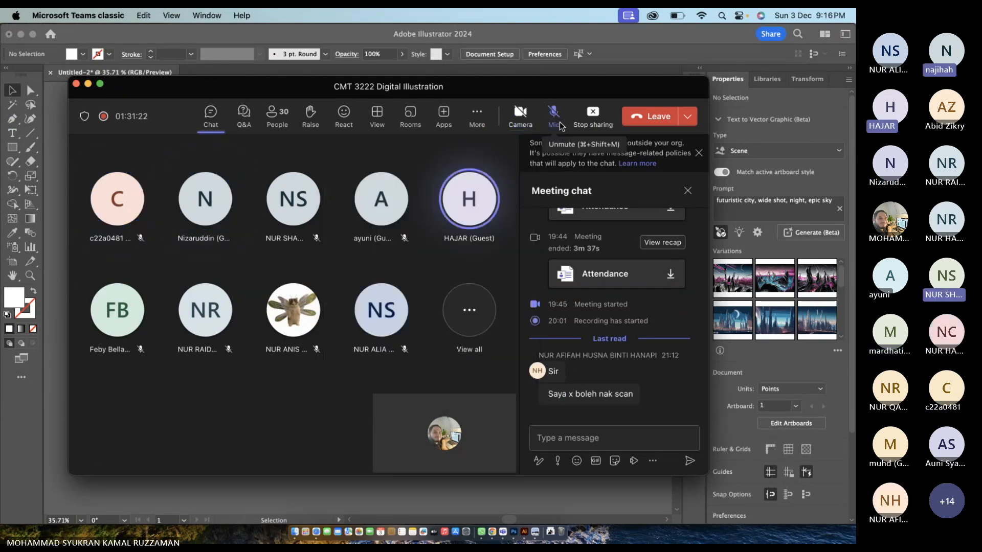
left_click(559, 125)
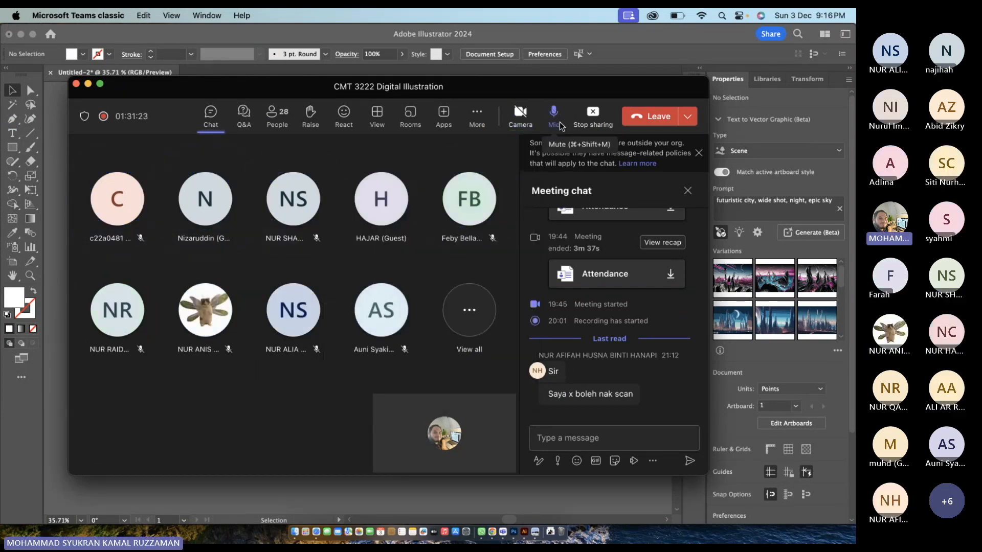